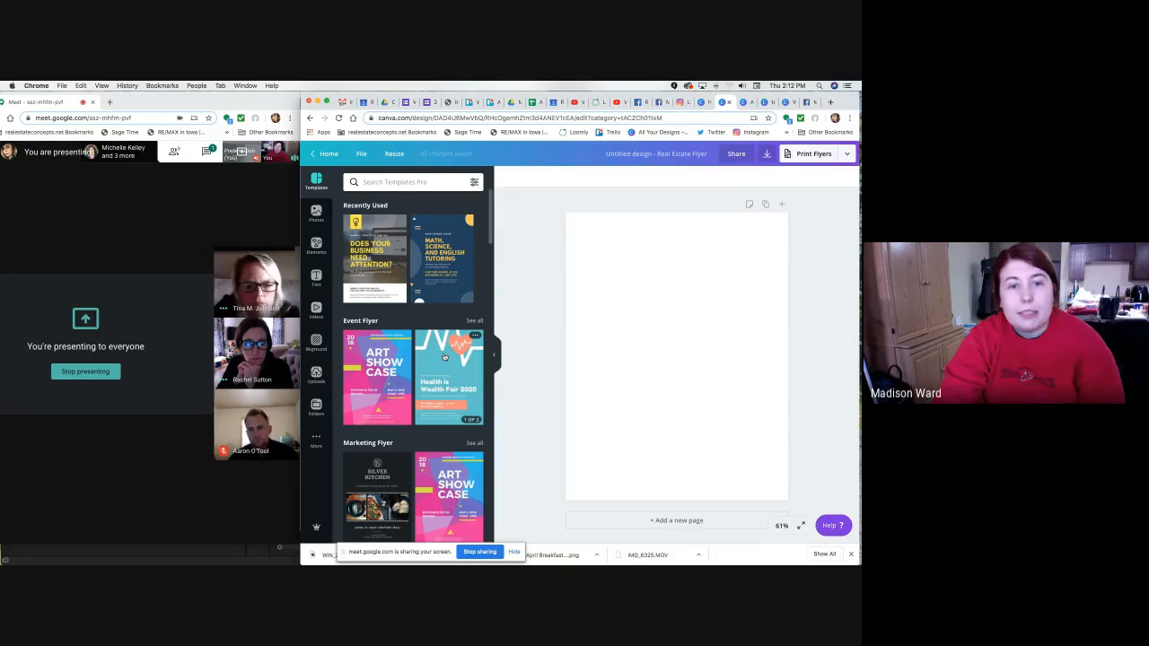
# Preview the recently used yellow advertising flyer template, then close the preview.
pyautogui.scroll(-6, 443, 357)
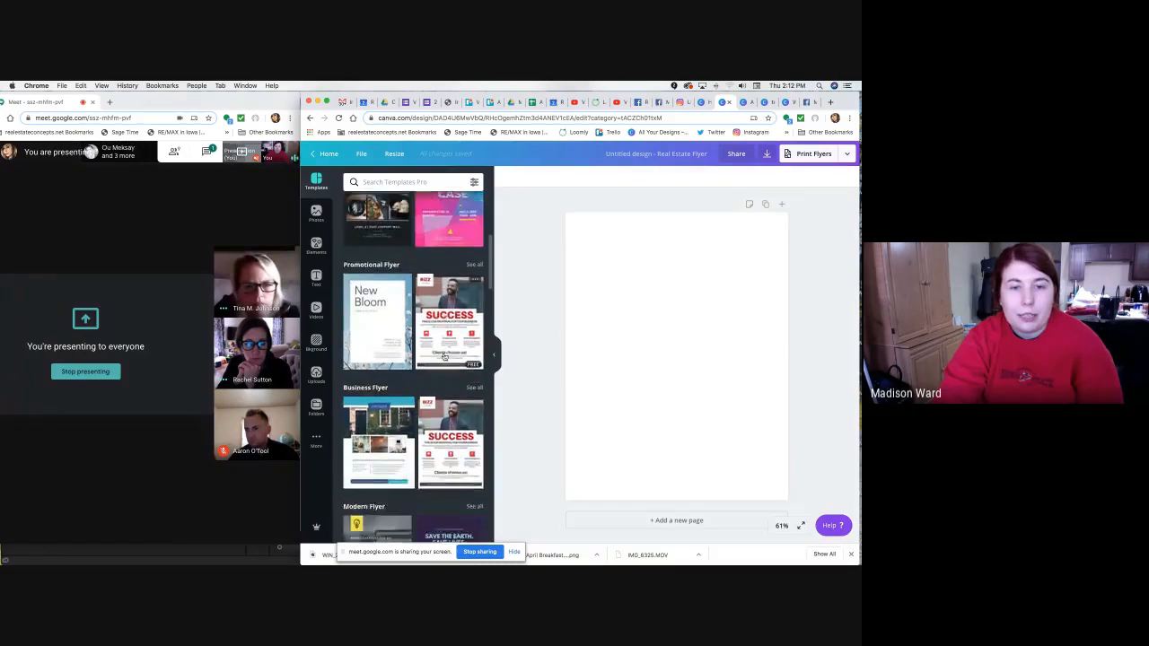
pyautogui.scroll(-5, 443, 357)
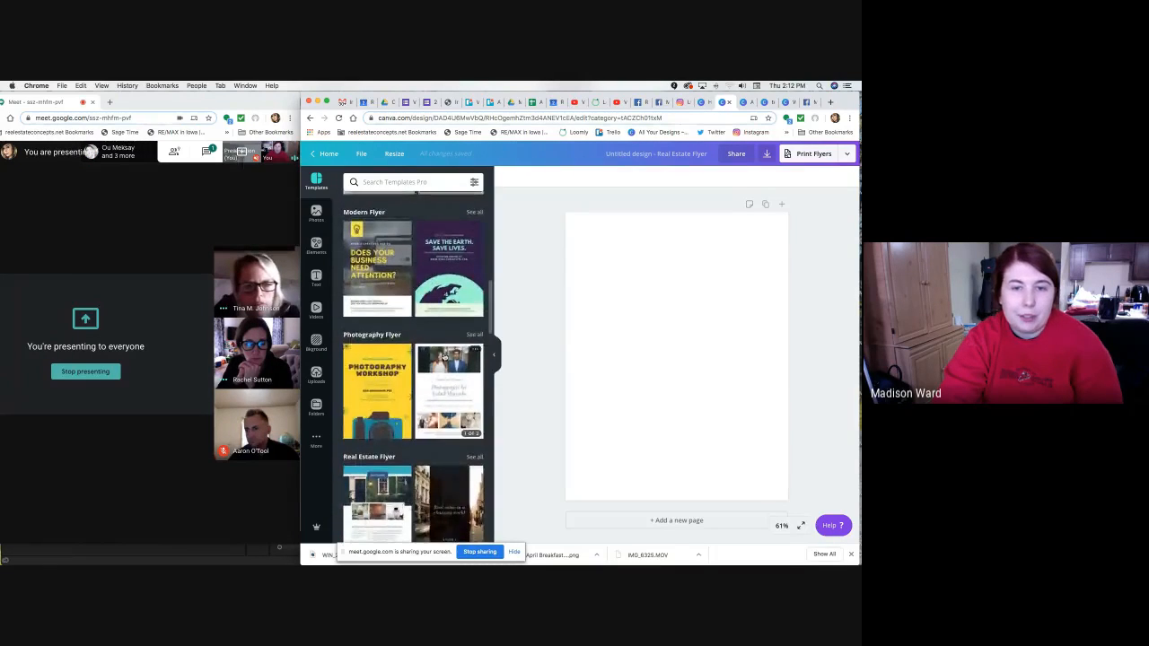
pyautogui.scroll(1, 443, 357)
pyautogui.scroll(10, 443, 358)
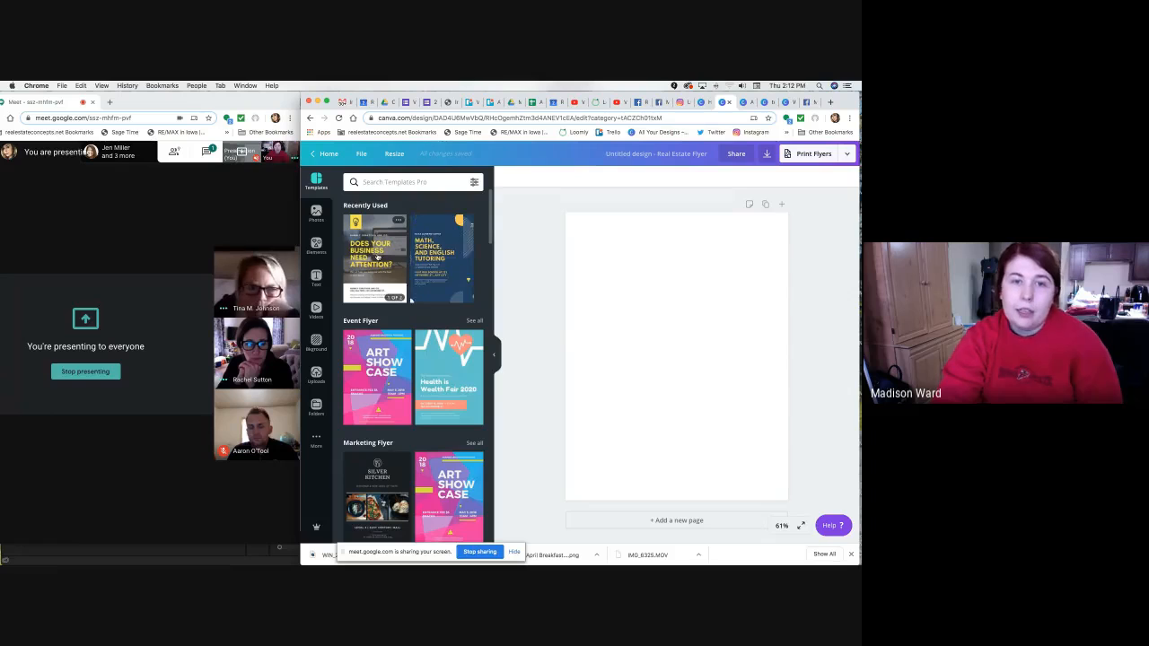
pyautogui.click(377, 256)
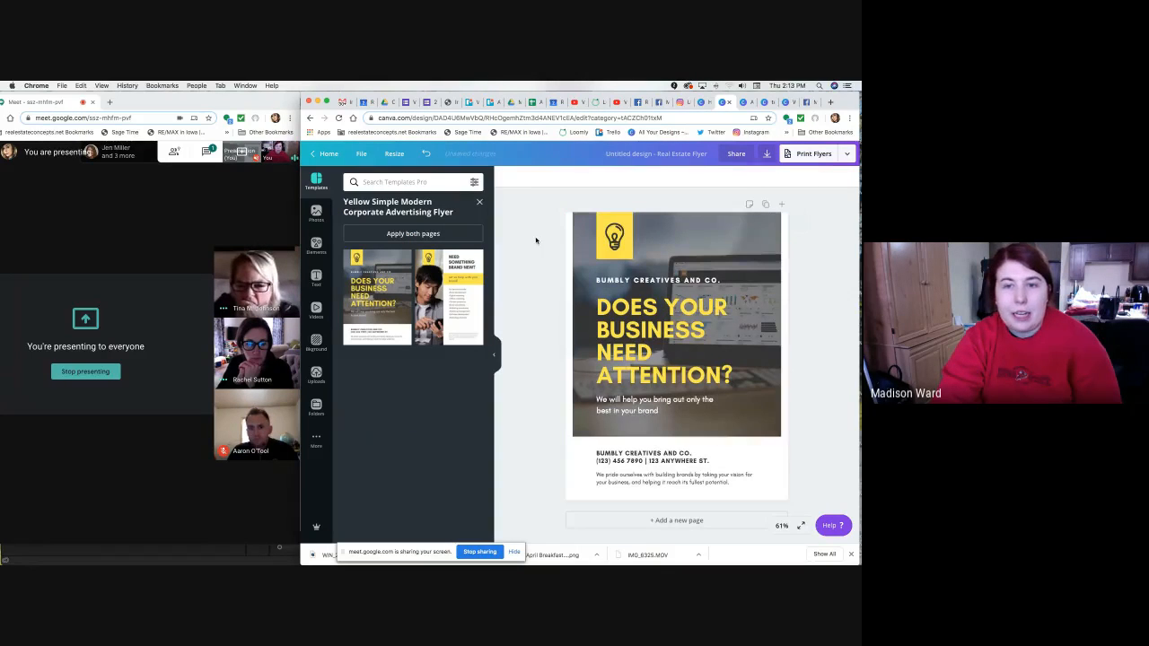
pyautogui.click(644, 311)
pyautogui.click(626, 238)
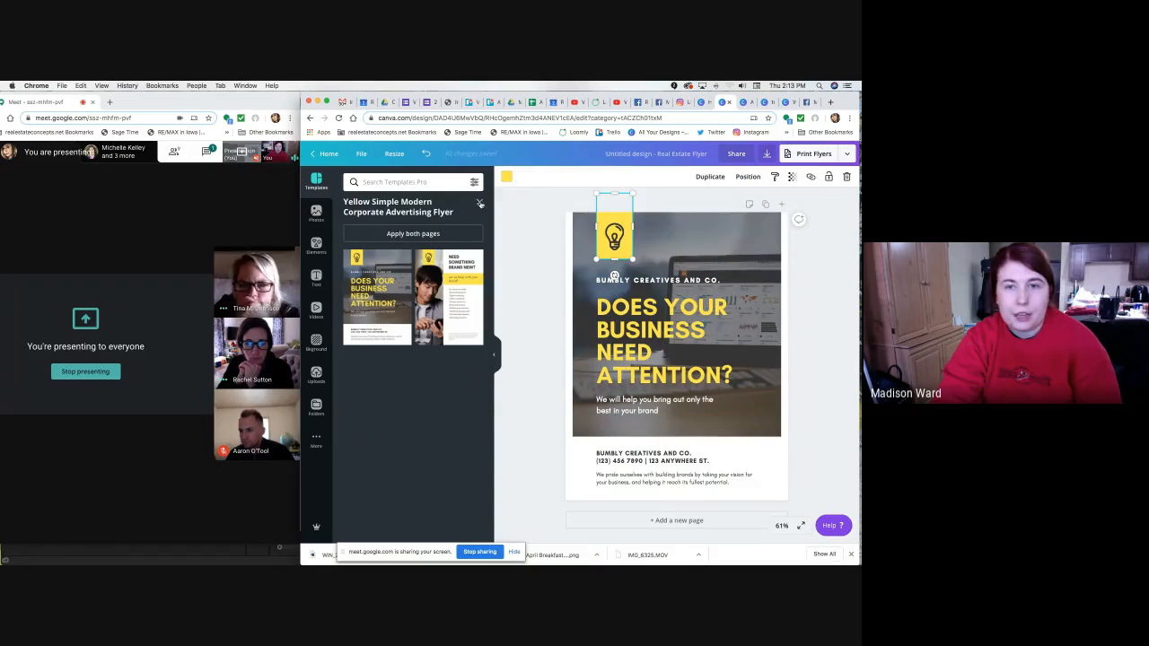
pyautogui.click(479, 204)
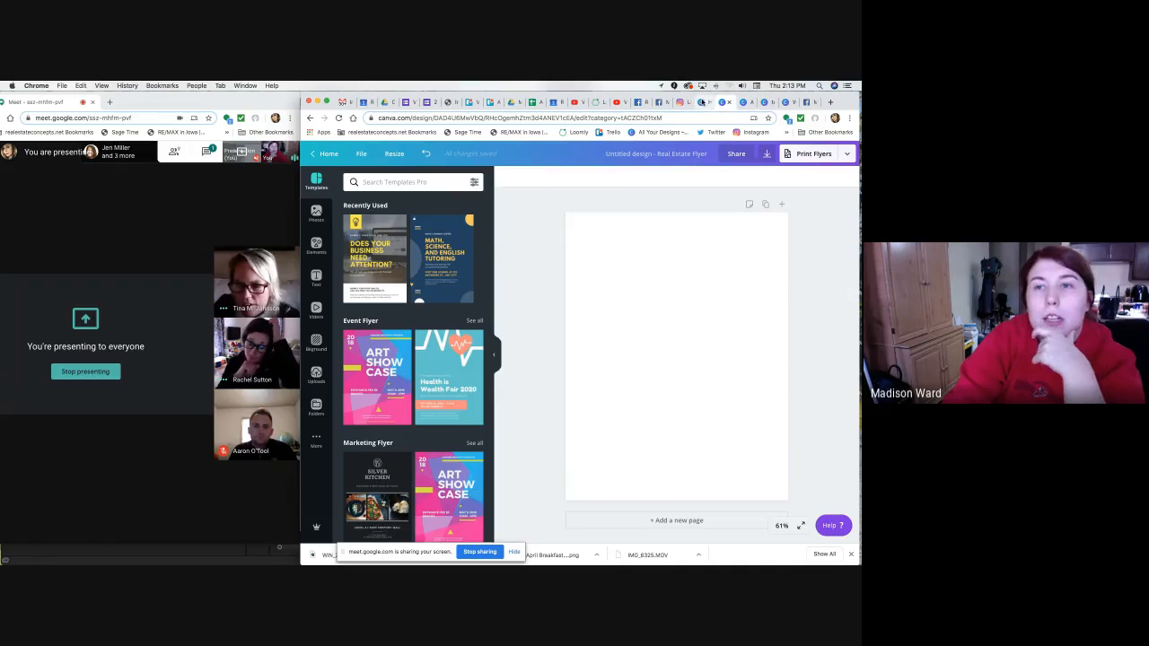
# Return to the new Real Estate Flyer design and select its title for renaming.
pyautogui.click(702, 103)
pyautogui.click(375, 195)
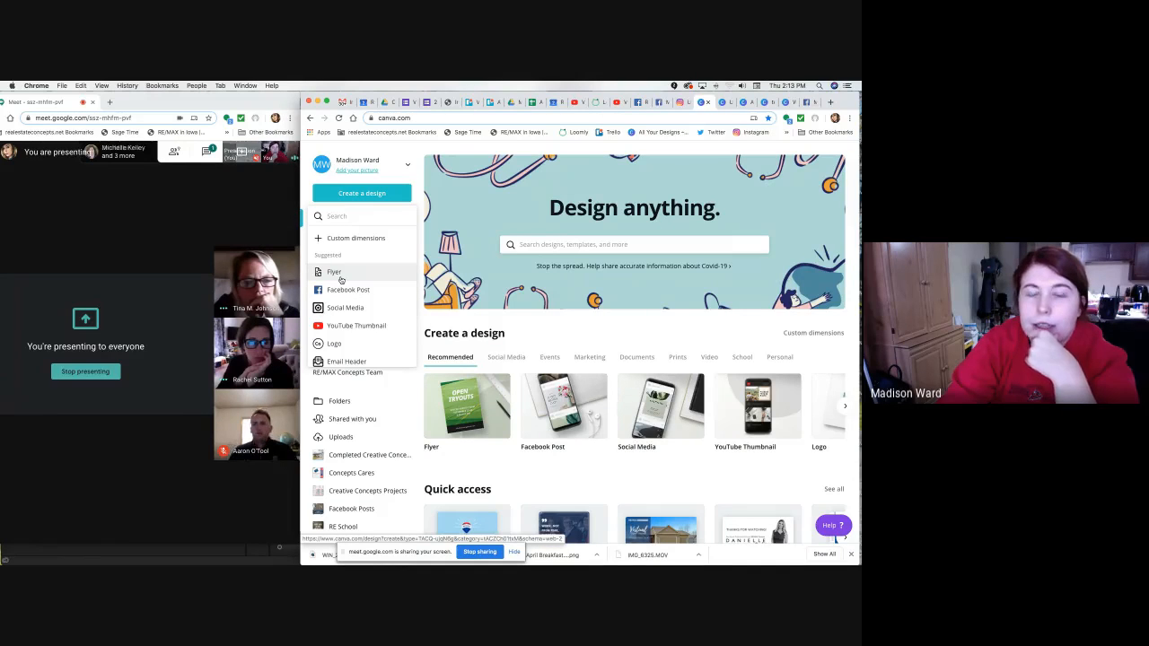
pyautogui.click(725, 103)
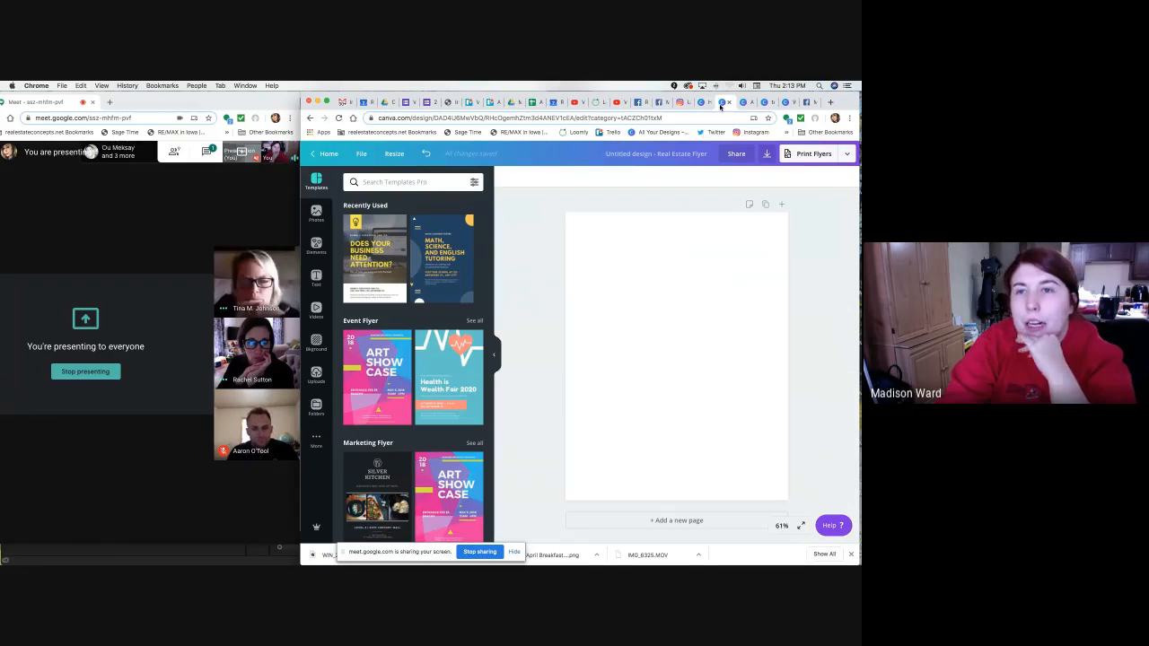
pyautogui.click(663, 154)
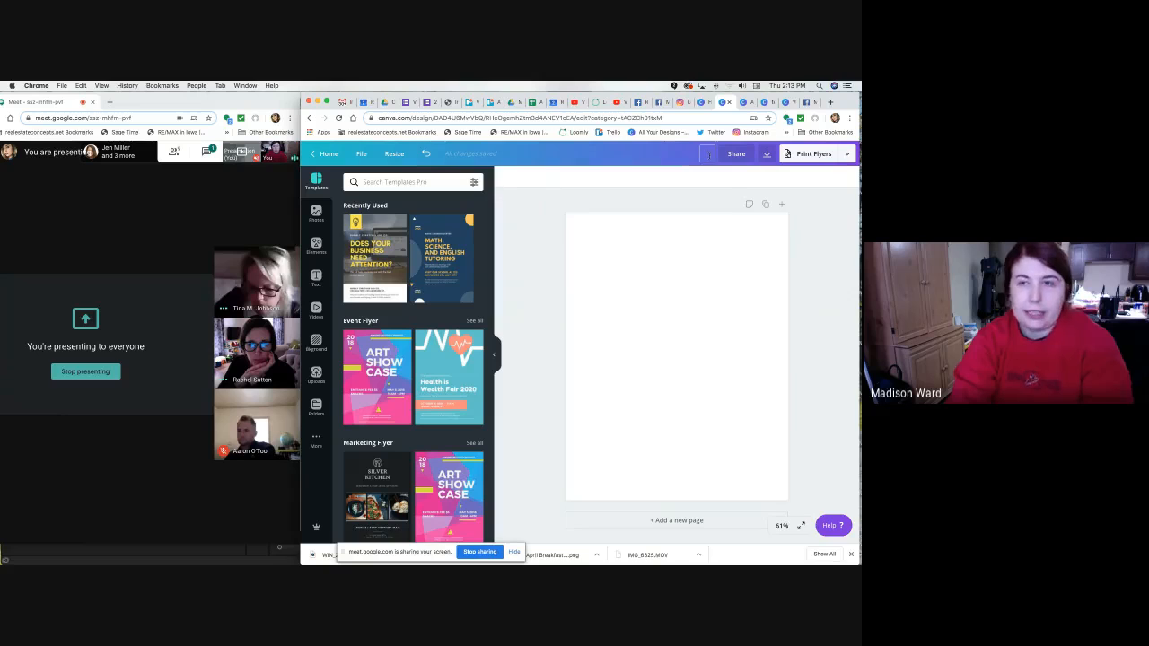
# Name the design '1234 Main Street Open House Flyer' and confirm the title.
pyautogui.write('123')
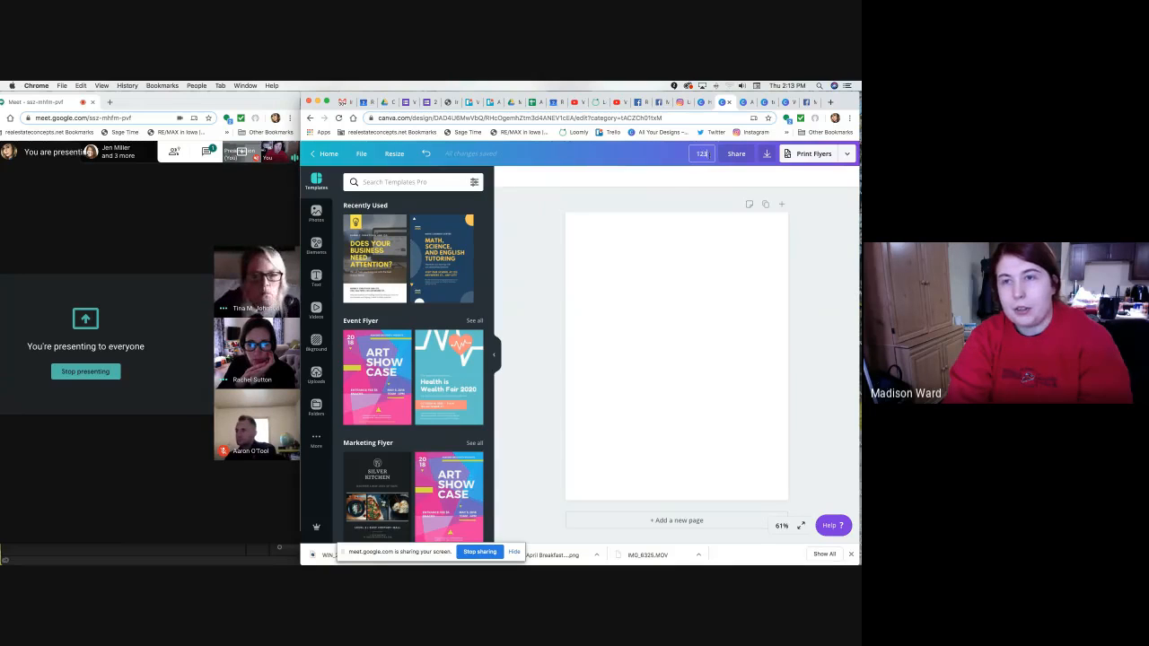
pyautogui.write('4 Main Street O')
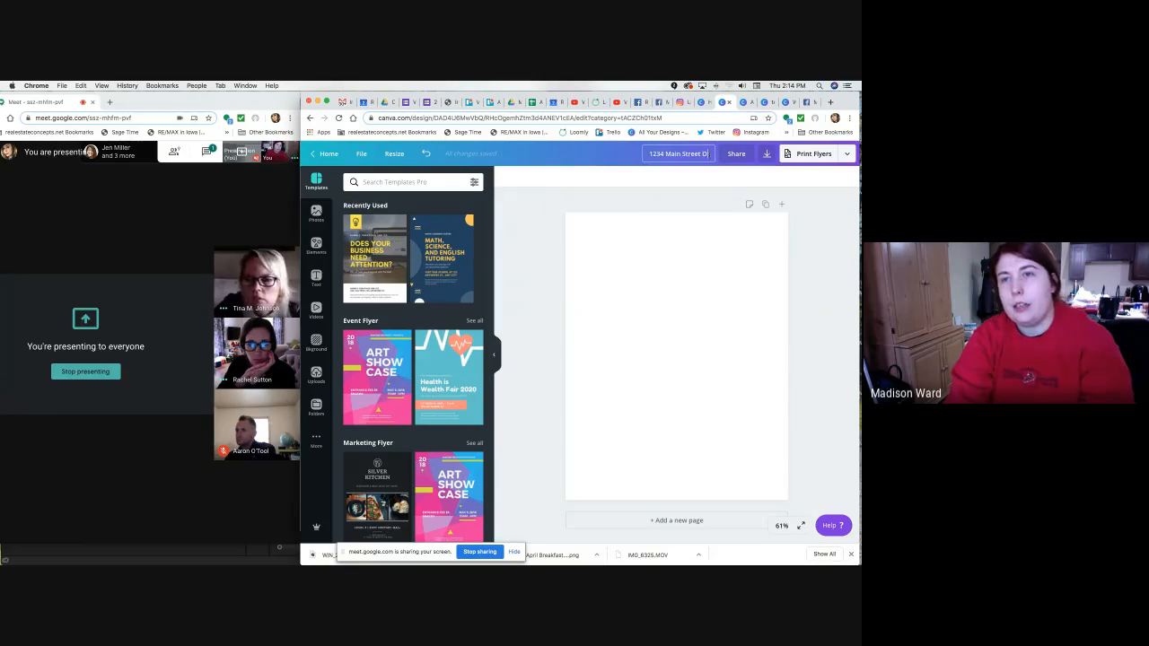
pyautogui.write('pen House Flyer')
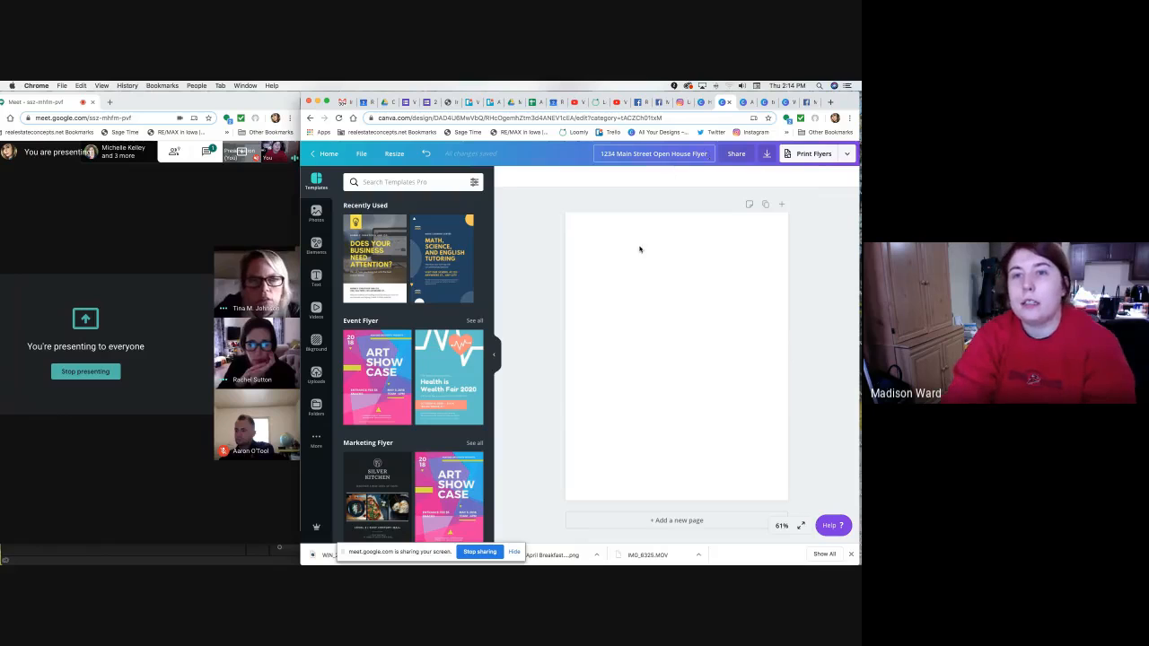
pyautogui.click(538, 238)
pyautogui.click(682, 154)
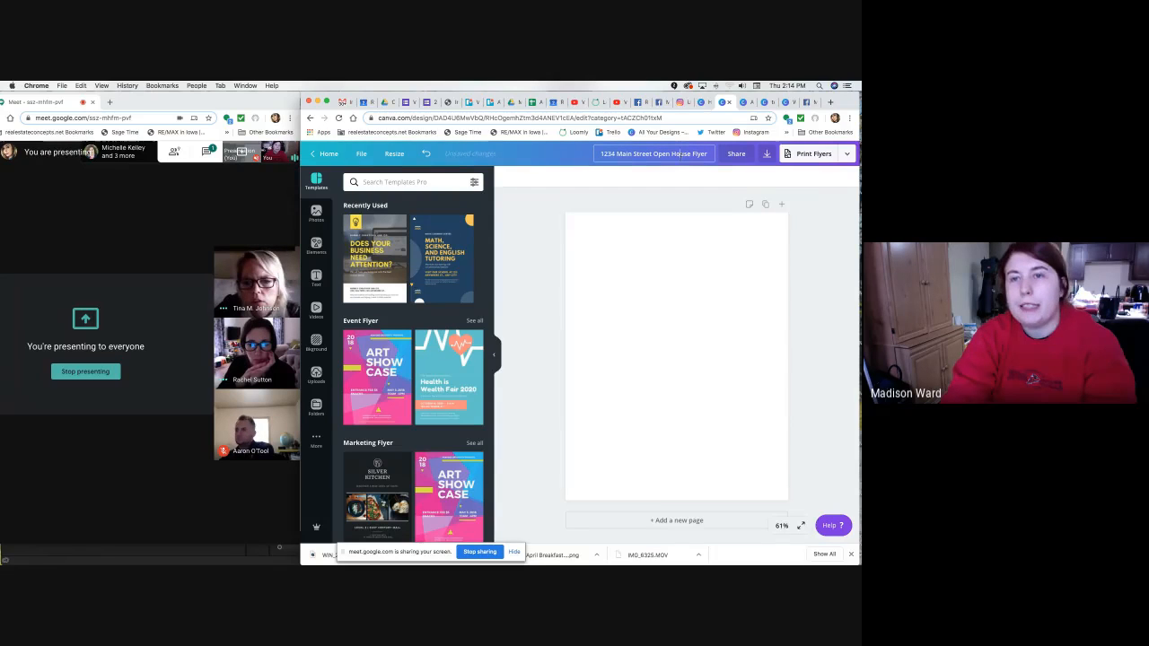
pyautogui.click(550, 228)
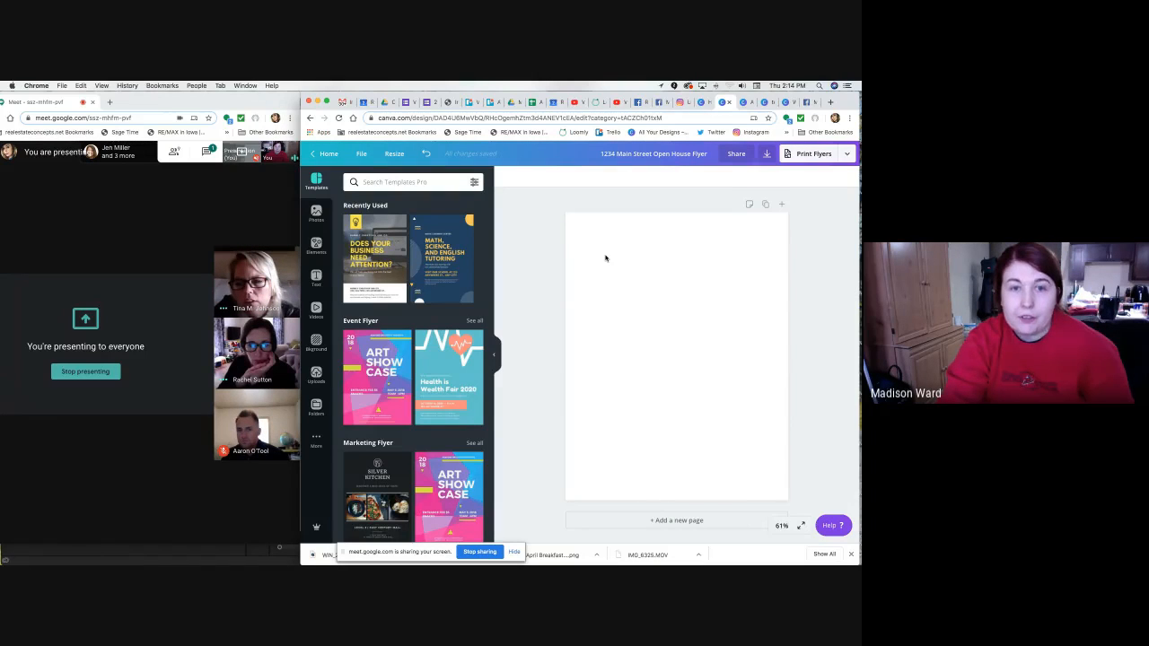
# Check the finished test flyer, close a spare tab, and return to the 1234 Main Street flyer.
pyautogui.click(756, 102)
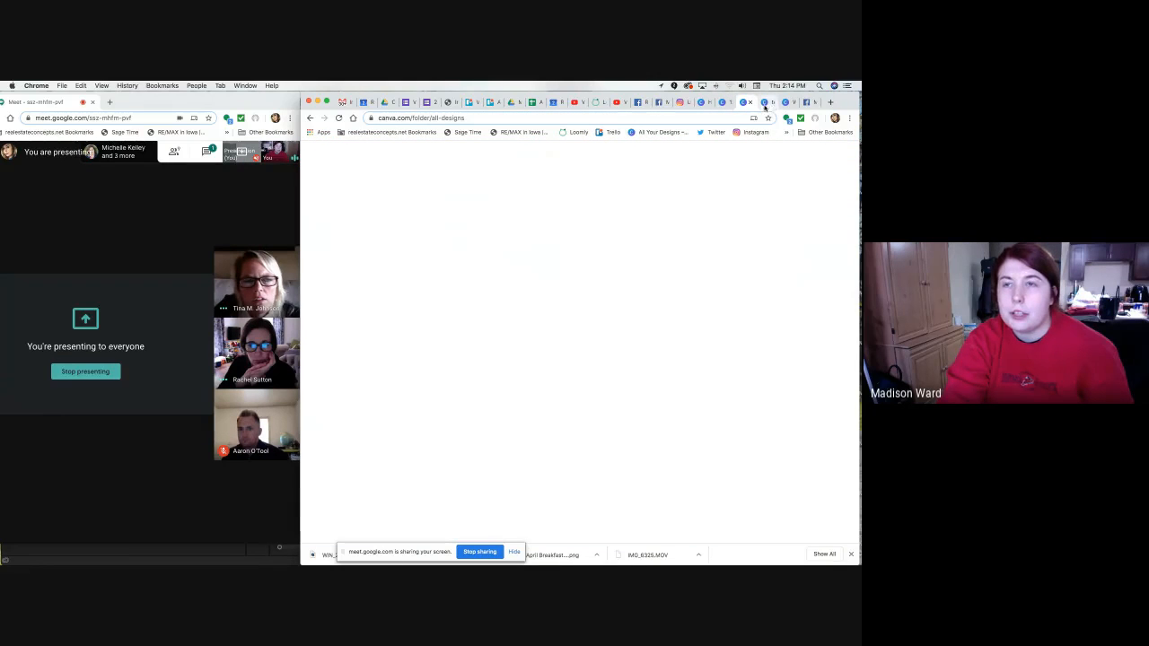
pyautogui.click(764, 103)
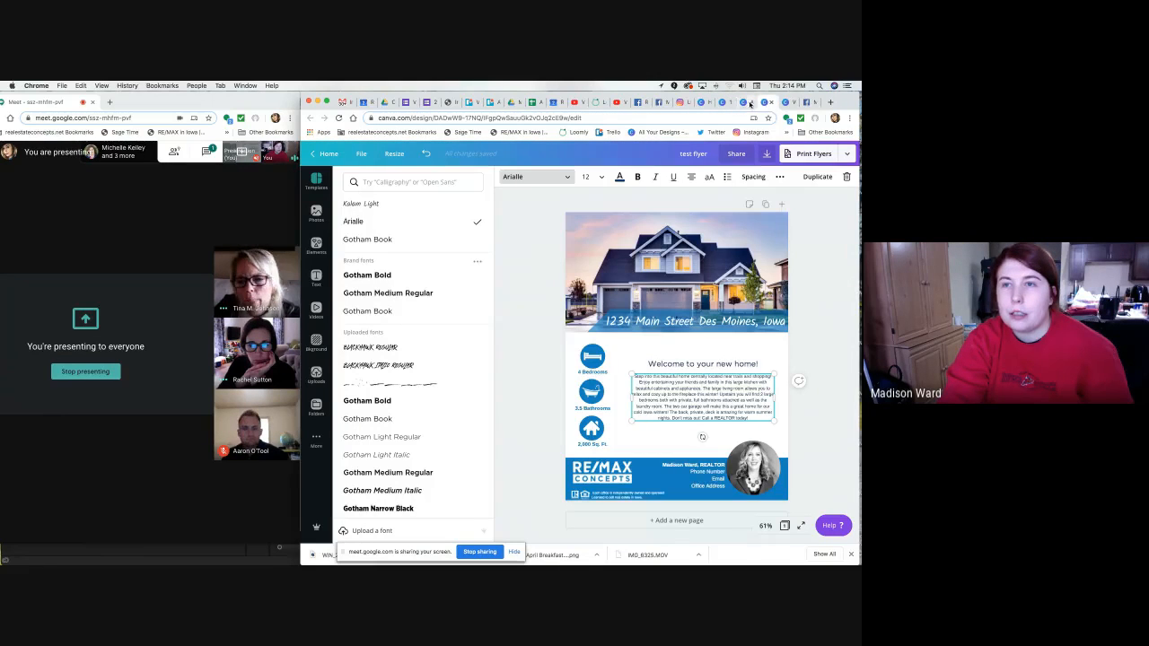
pyautogui.click(551, 350)
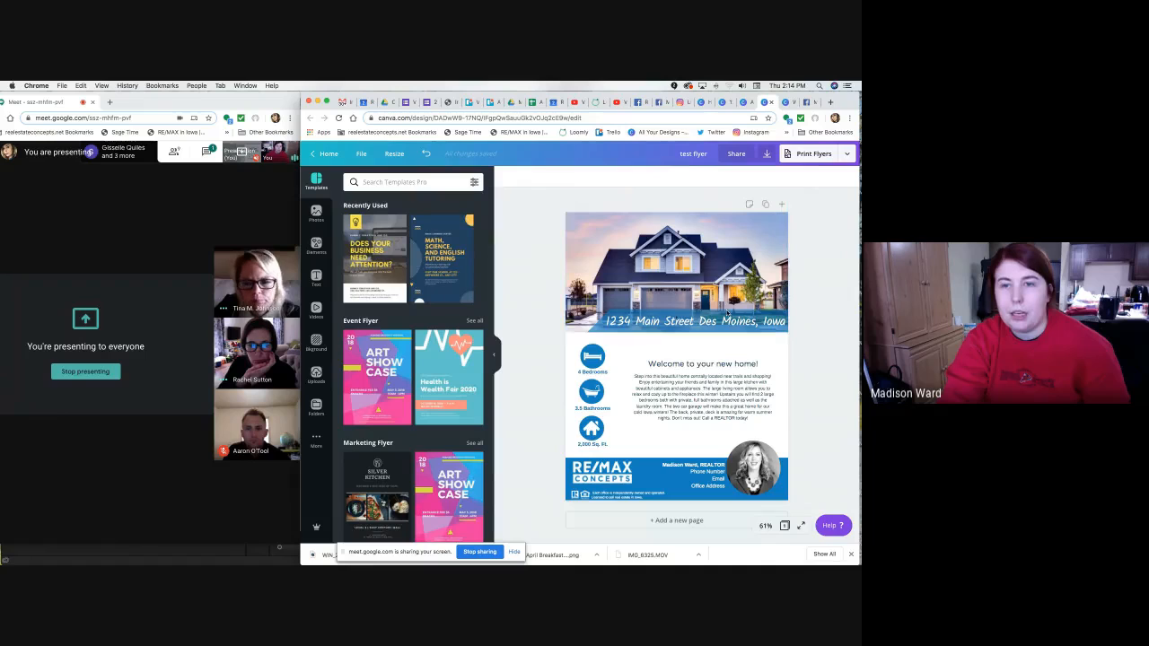
pyautogui.click(770, 103)
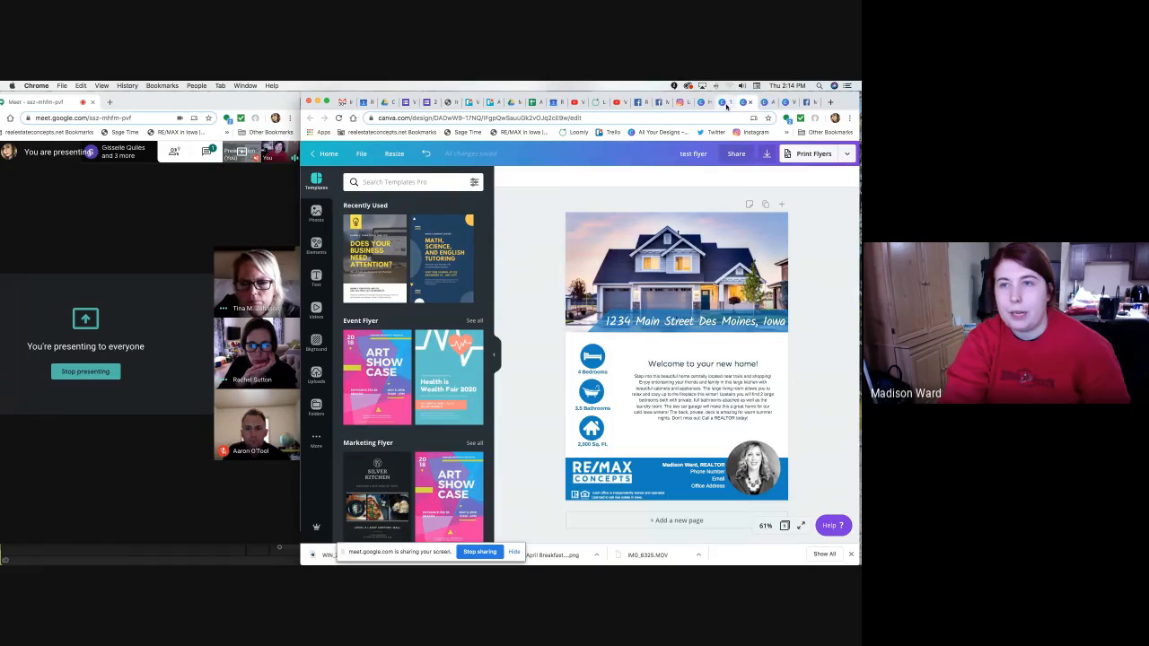
pyautogui.click(724, 103)
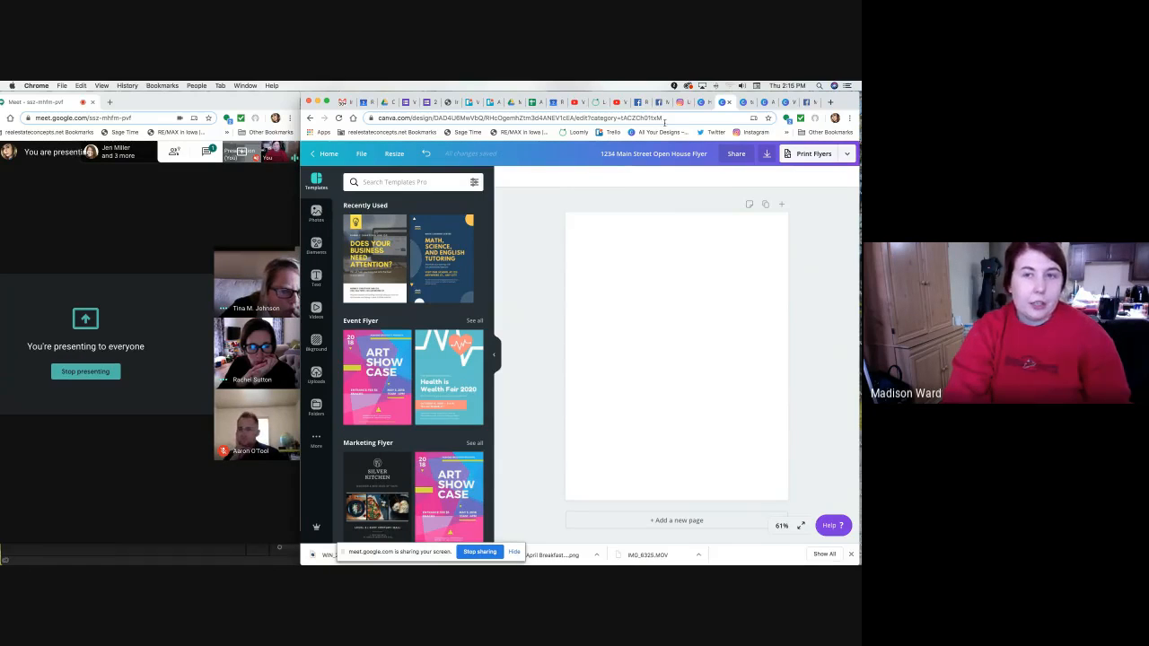
pyautogui.click(739, 105)
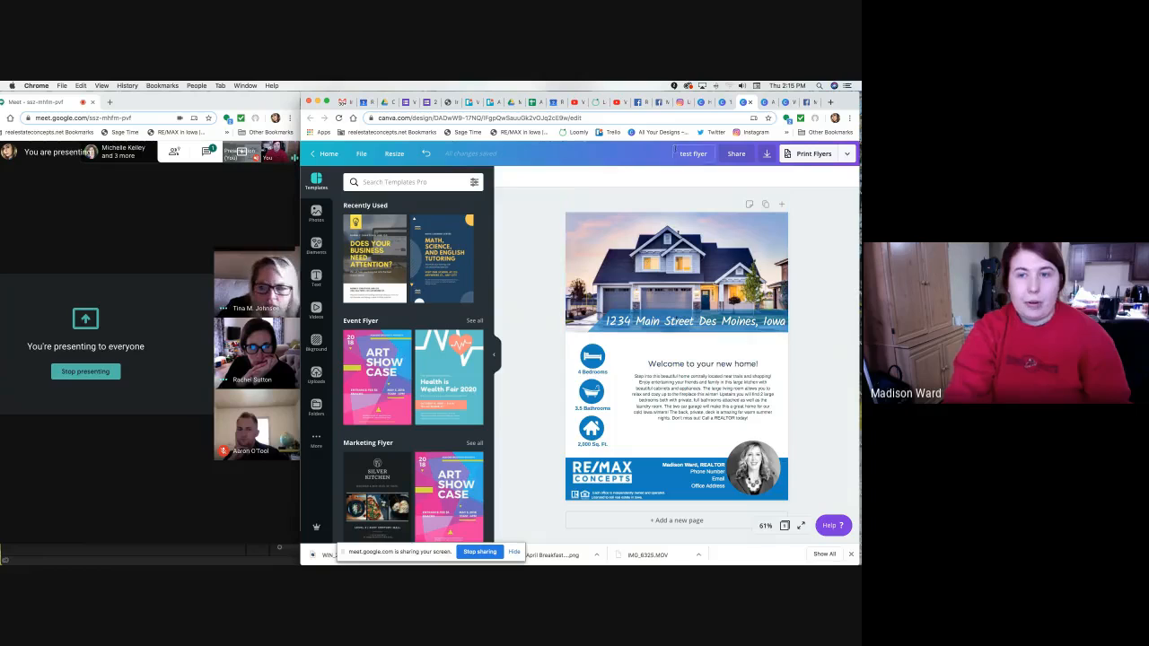
pyautogui.click(725, 104)
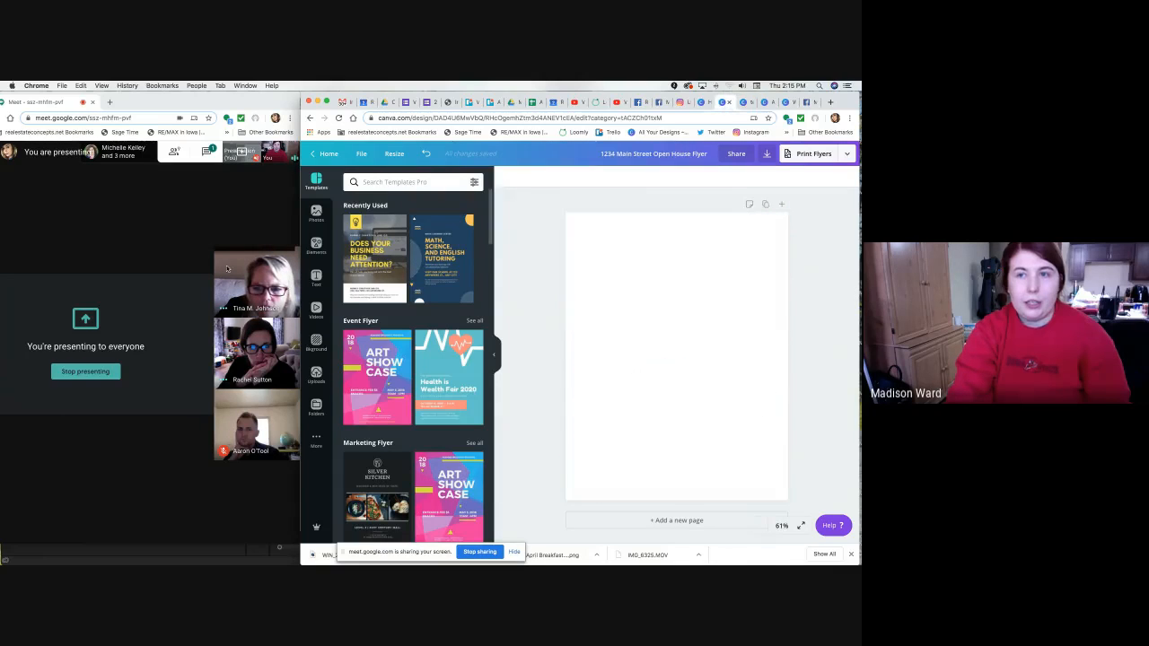
# Search stock photos for 'house' and add the blue house photo to the flyer.
pyautogui.click(320, 221)
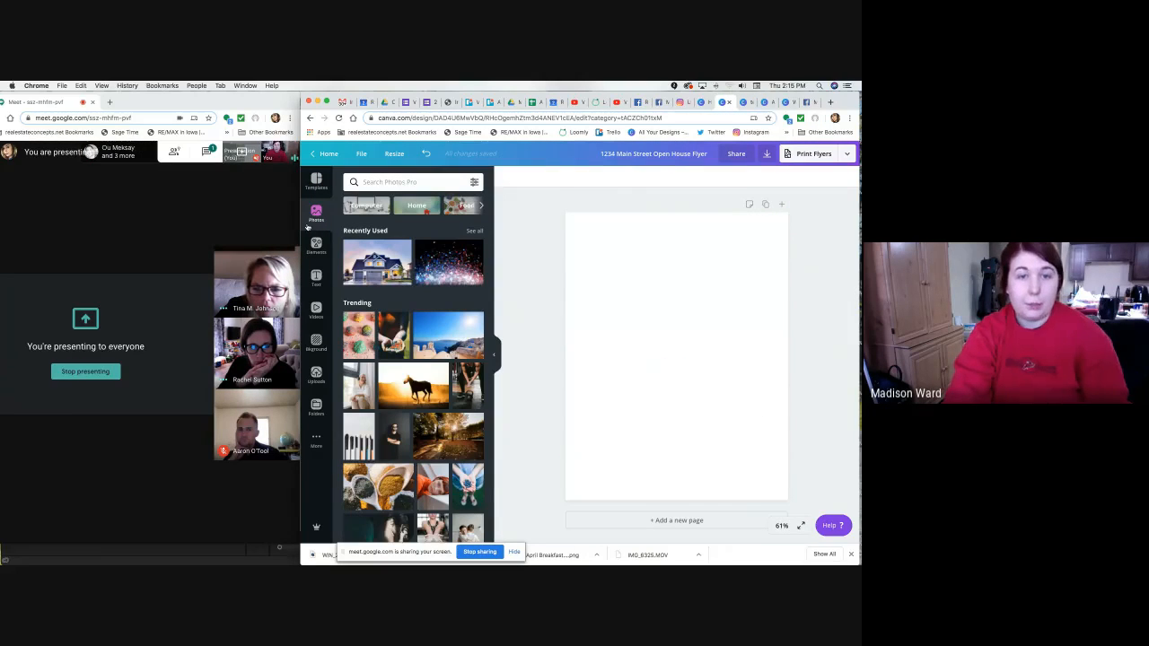
pyautogui.click(376, 180)
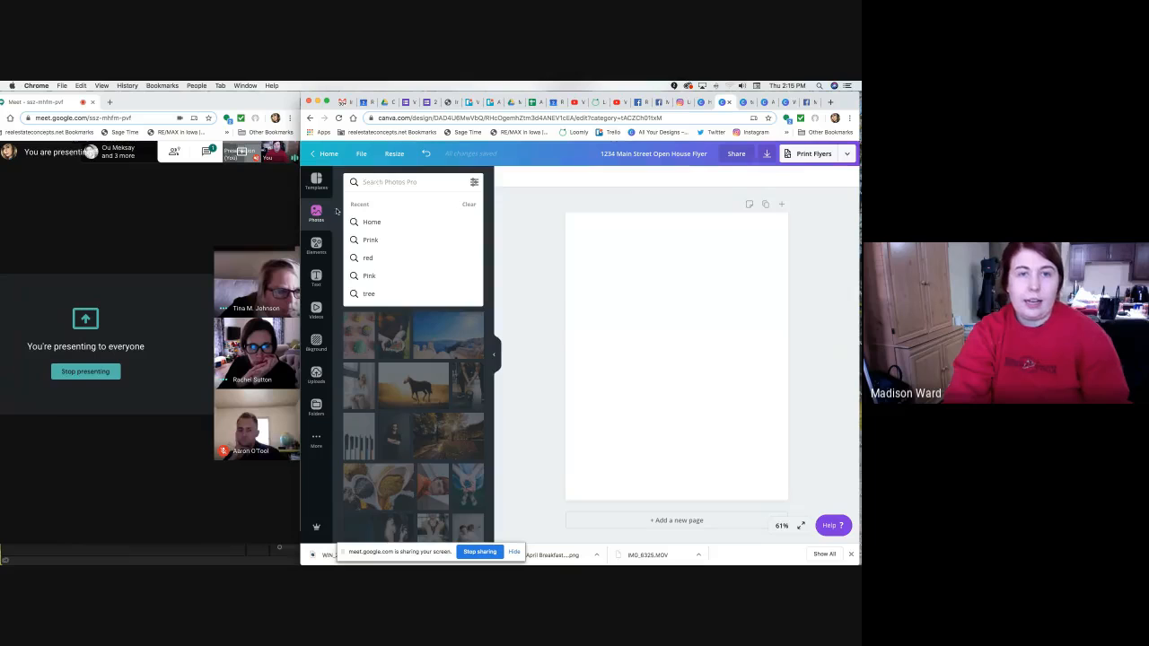
pyautogui.write('house')
pyautogui.press('Return')
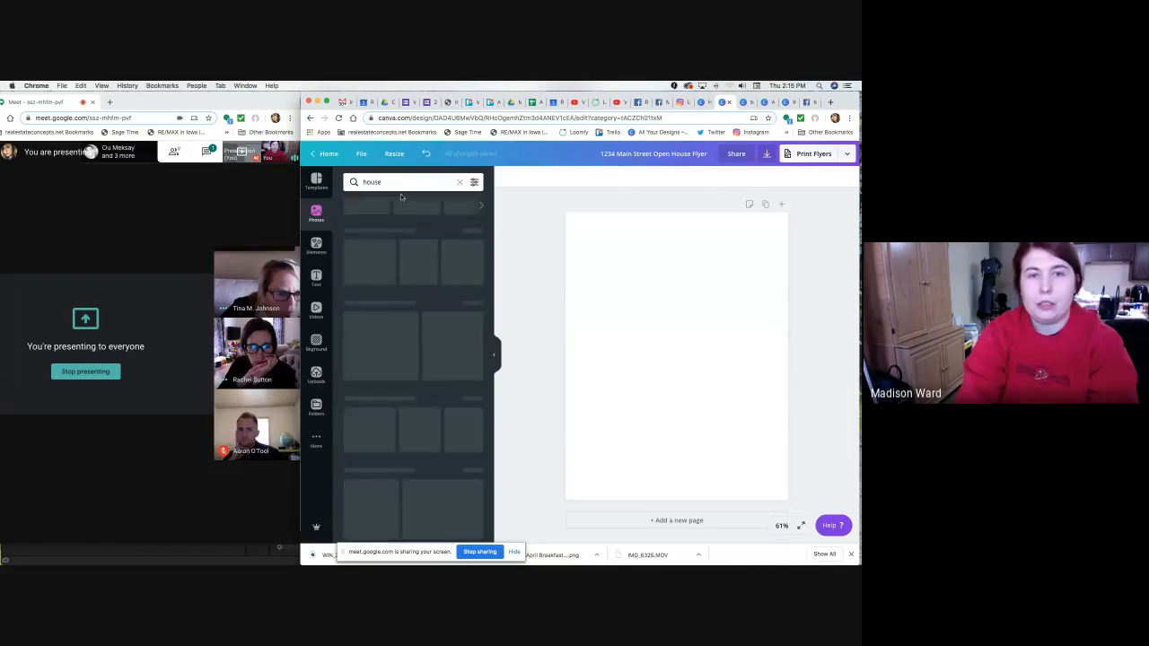
pyautogui.scroll(-4, 418, 302)
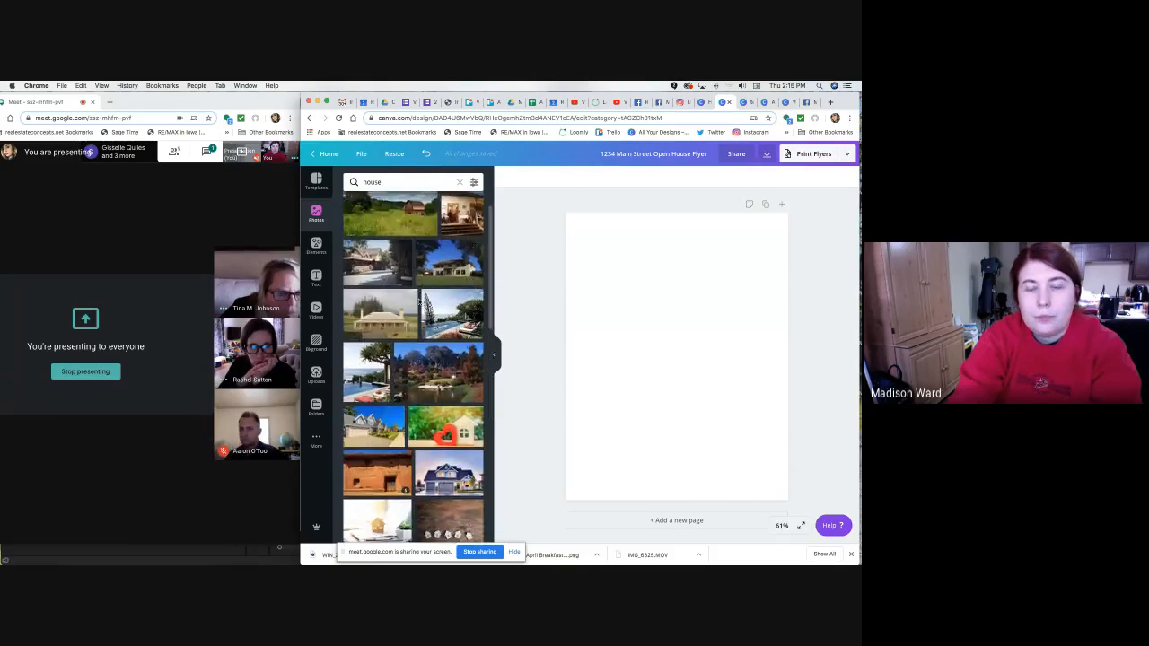
pyautogui.scroll(-4, 421, 302)
pyautogui.click(446, 290)
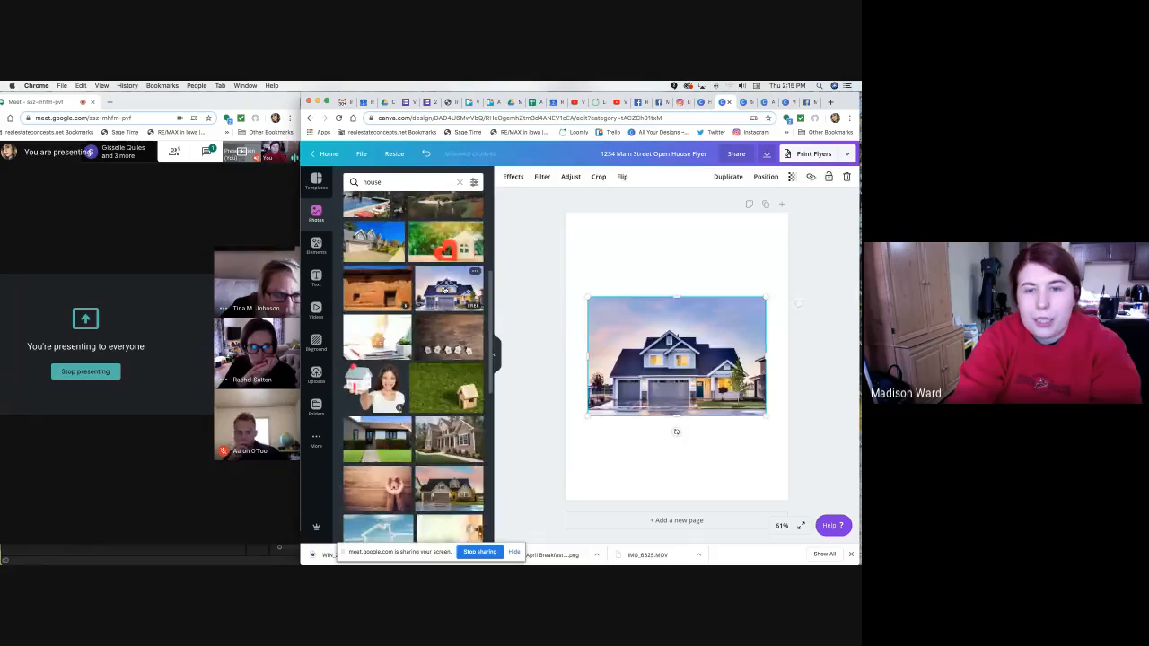
pyautogui.scroll(1, 445, 291)
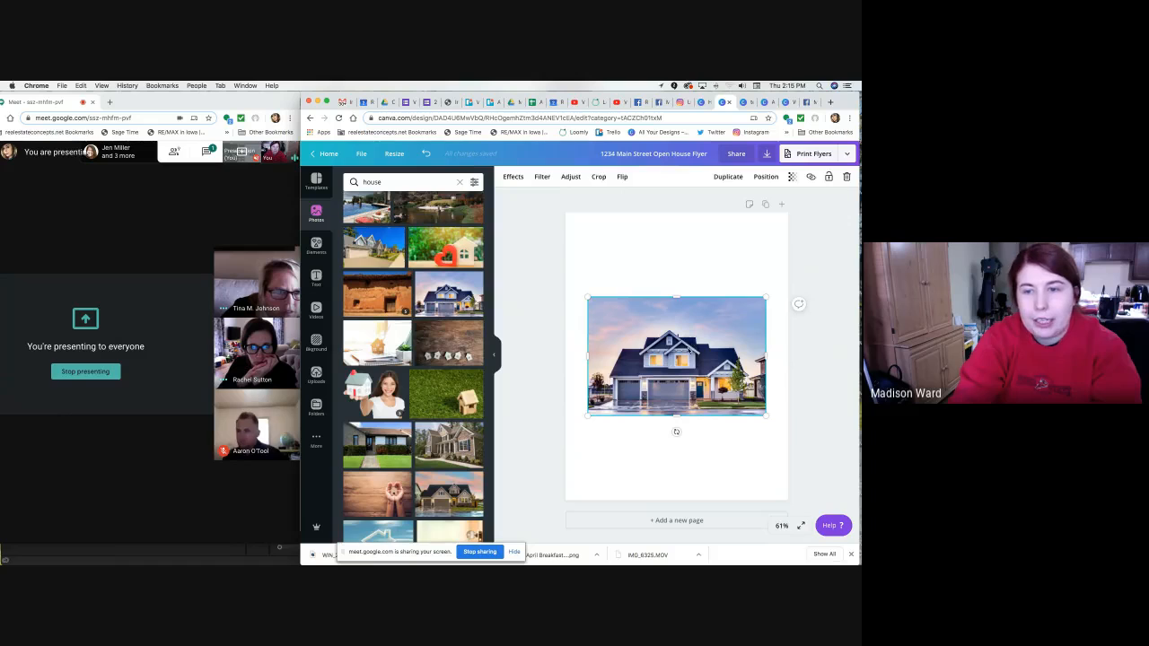
# Resize the house photo to full page width and move it to the top of the page.
pyautogui.moveTo(588, 297)
pyautogui.mouseDown()
pyautogui.moveTo(598, 297)
pyautogui.moveTo(586, 294)
pyautogui.mouseUp()
pyautogui.moveTo(676, 295)
pyautogui.mouseDown()
pyautogui.moveTo(674, 307)
pyautogui.moveTo(673, 291)
pyautogui.mouseUp()
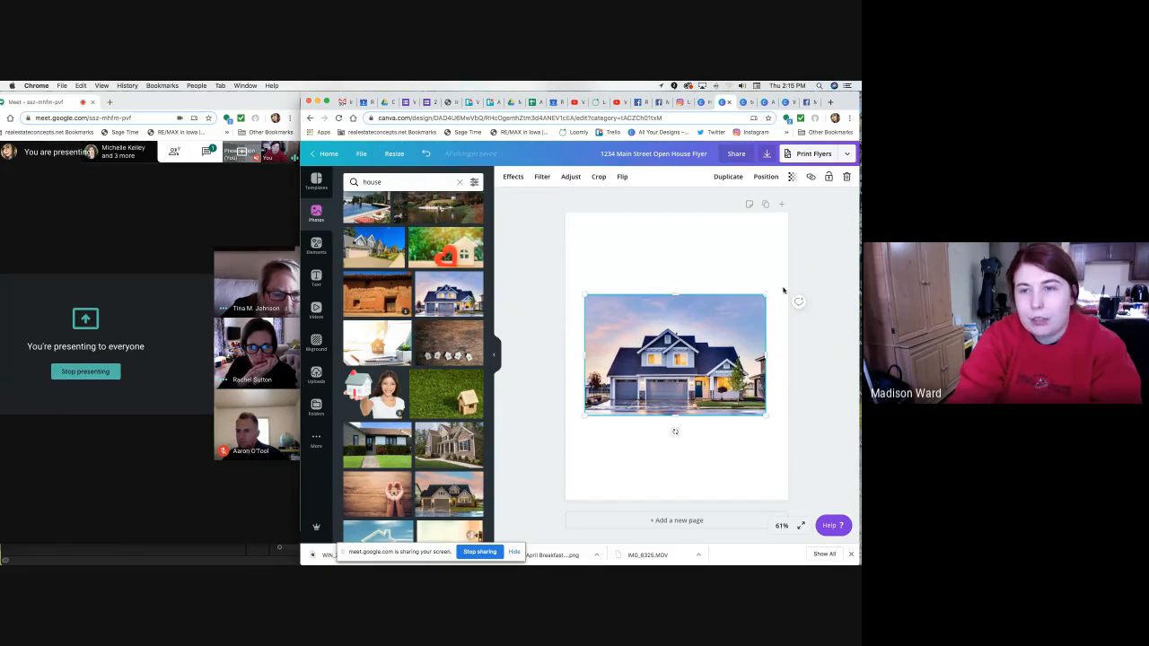
pyautogui.moveTo(765, 294)
pyautogui.mouseDown()
pyautogui.moveTo(748, 319)
pyautogui.moveTo(780, 275)
pyautogui.moveTo(765, 293)
pyautogui.mouseUp()
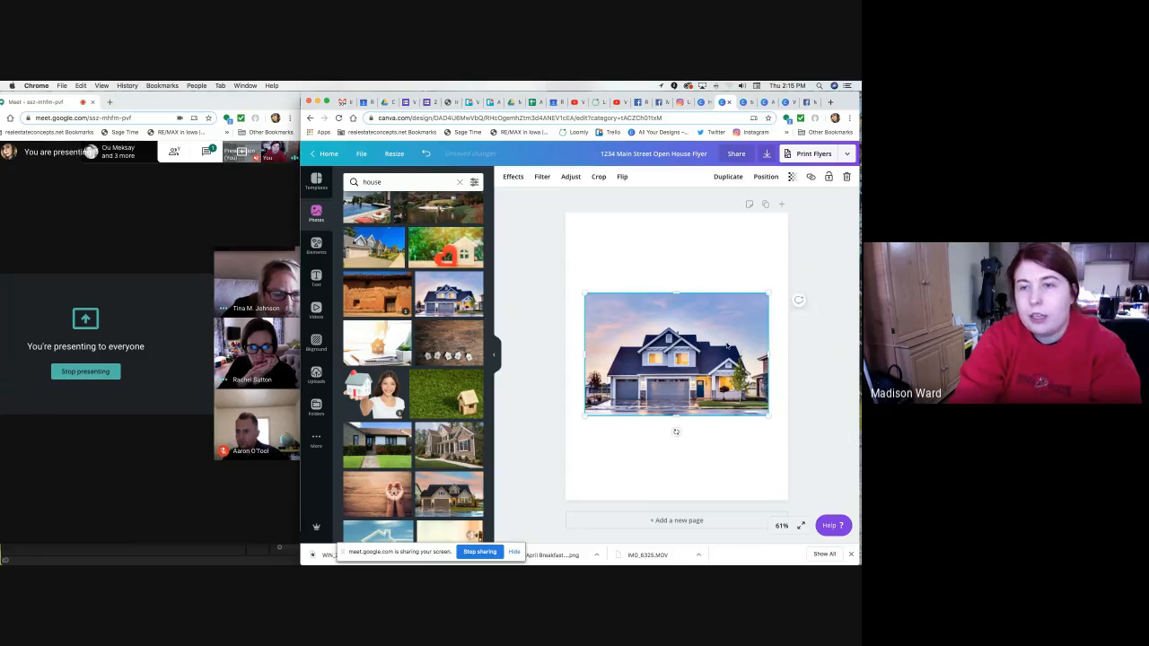
pyautogui.moveTo(687, 365); pyautogui.dragTo(668, 284)
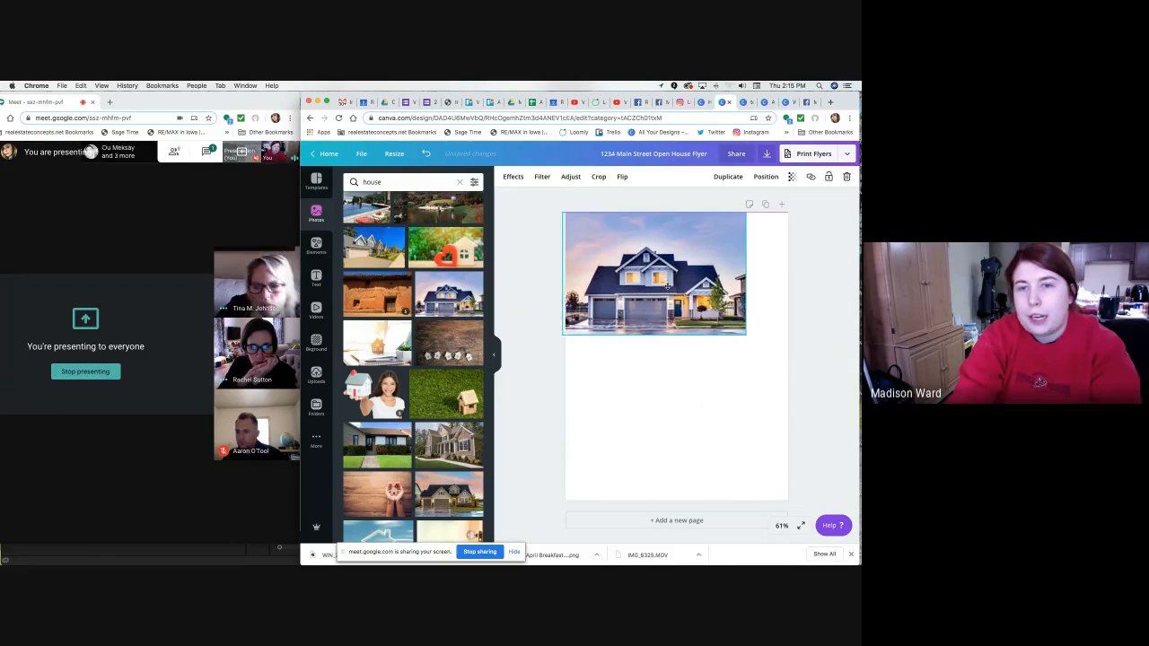
pyautogui.moveTo(753, 339); pyautogui.dragTo(808, 355)
pyautogui.click(812, 345)
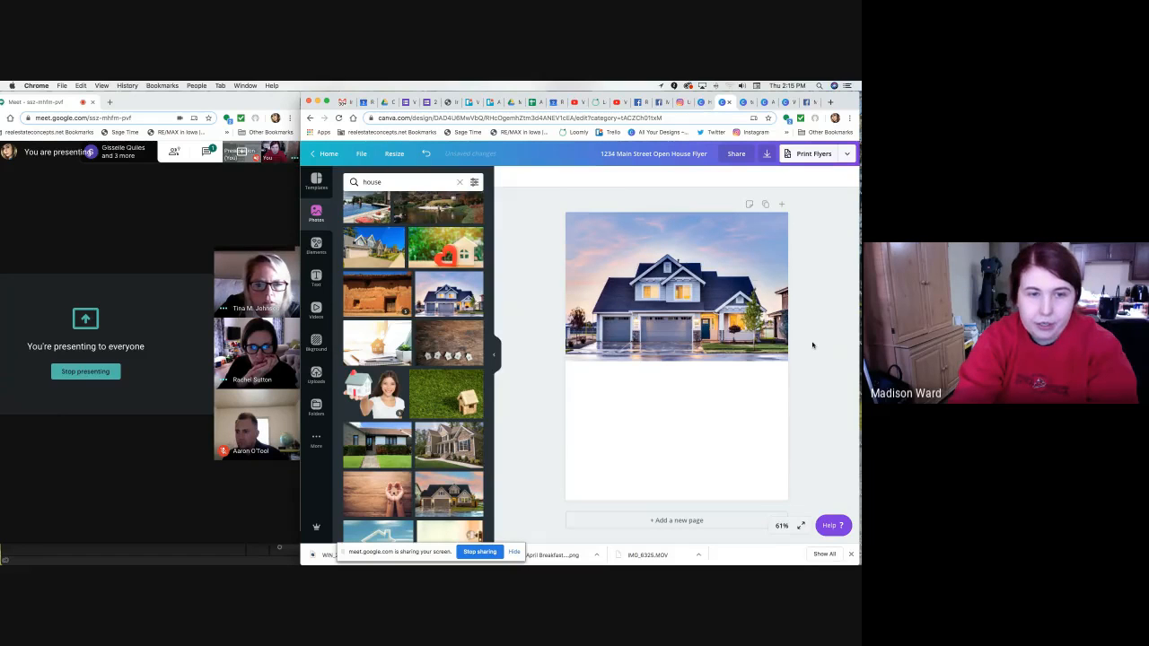
pyautogui.click(638, 217)
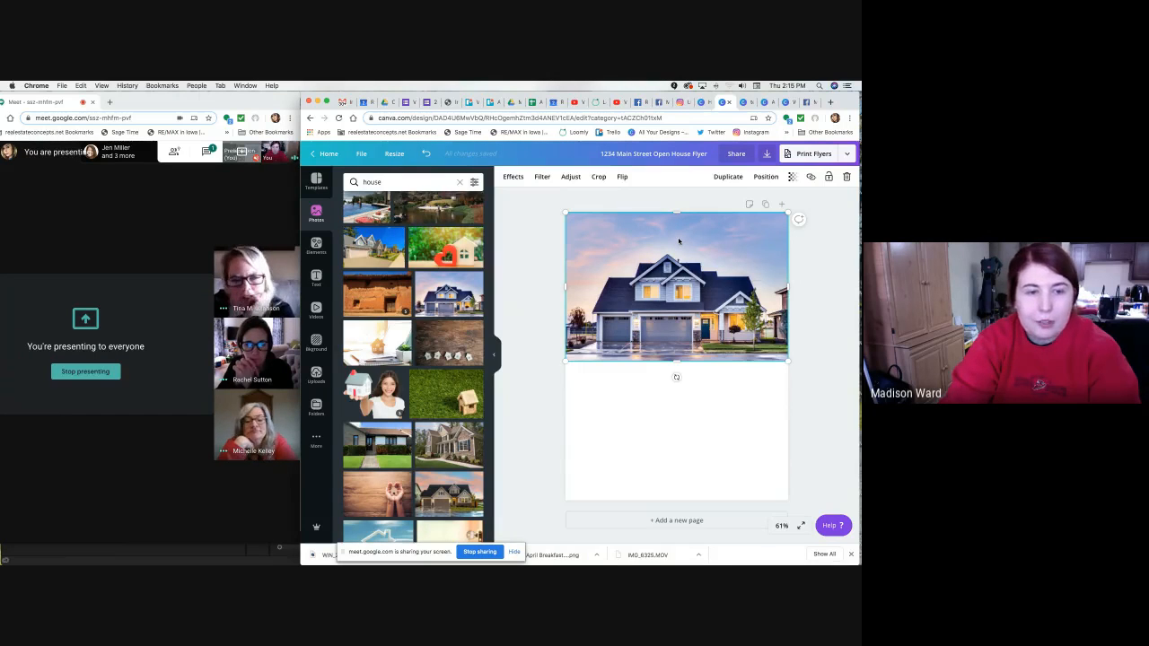
# Shift the house photo up and sideways until it sits flush with the page's top and side edges.
pyautogui.moveTo(677, 275); pyautogui.dragTo(763, 260)
pyautogui.click(803, 262)
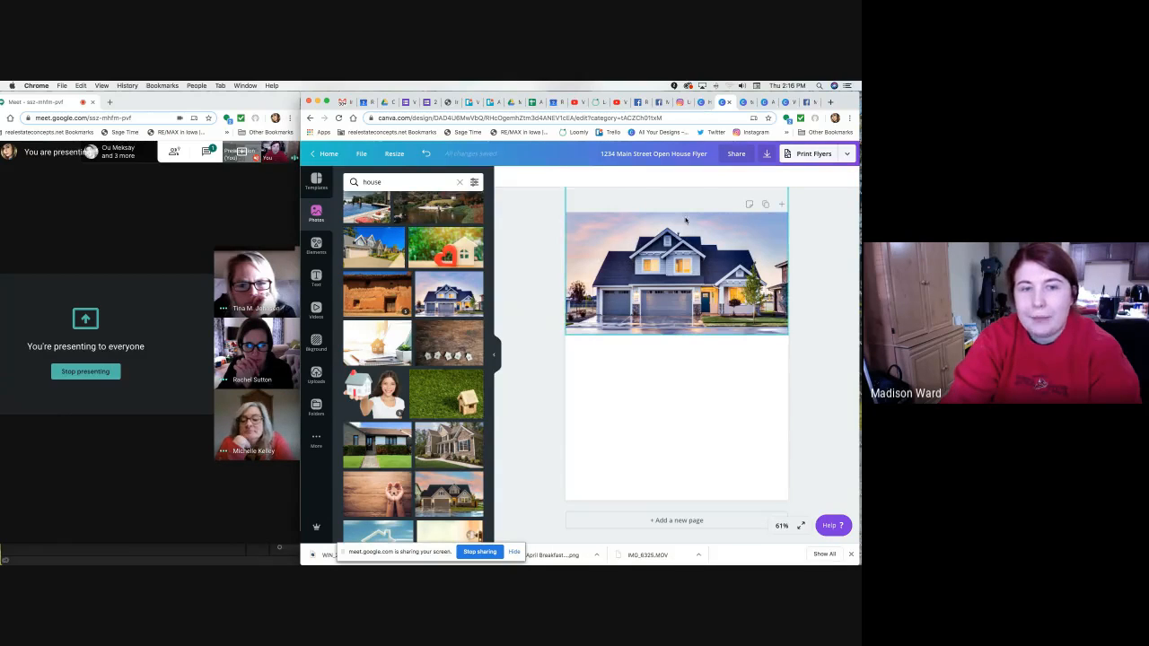
pyautogui.click(677, 255)
pyautogui.moveTo(678, 254); pyautogui.dragTo(631, 256)
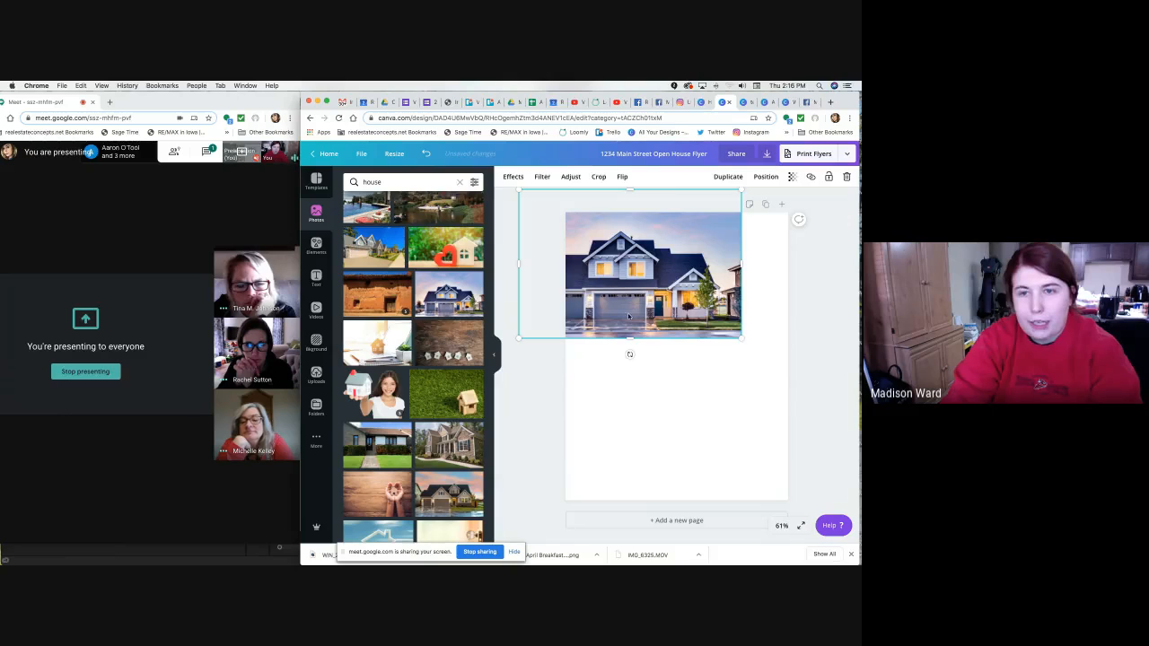
pyautogui.click(674, 401)
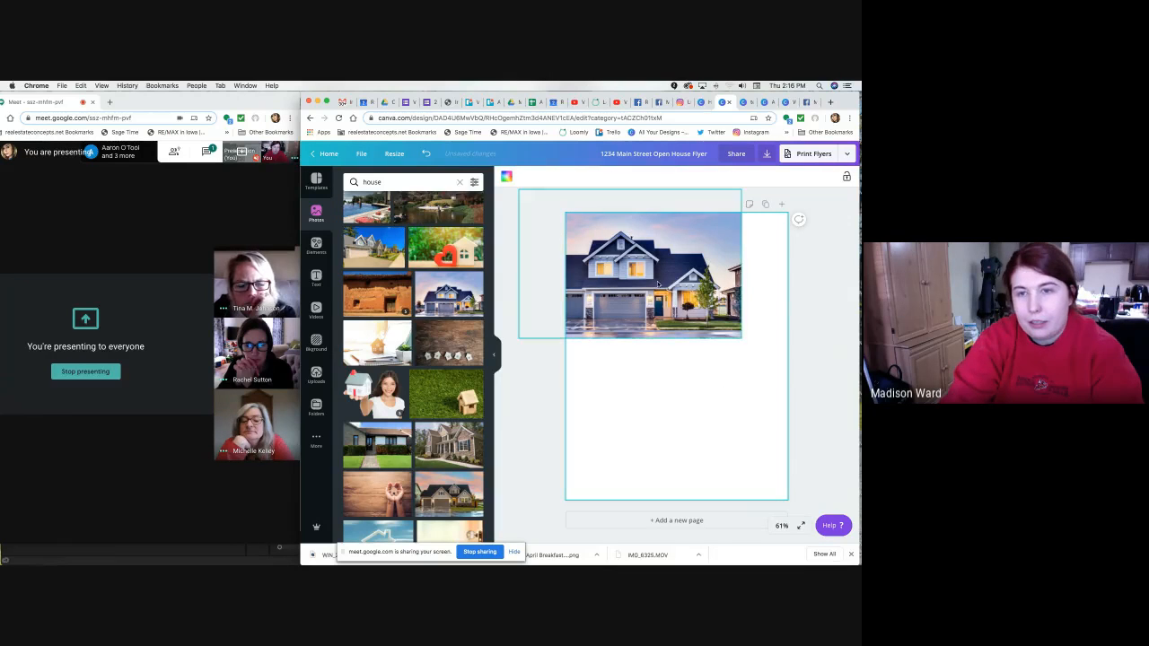
pyautogui.moveTo(634, 334); pyautogui.dragTo(709, 334)
pyautogui.click(807, 403)
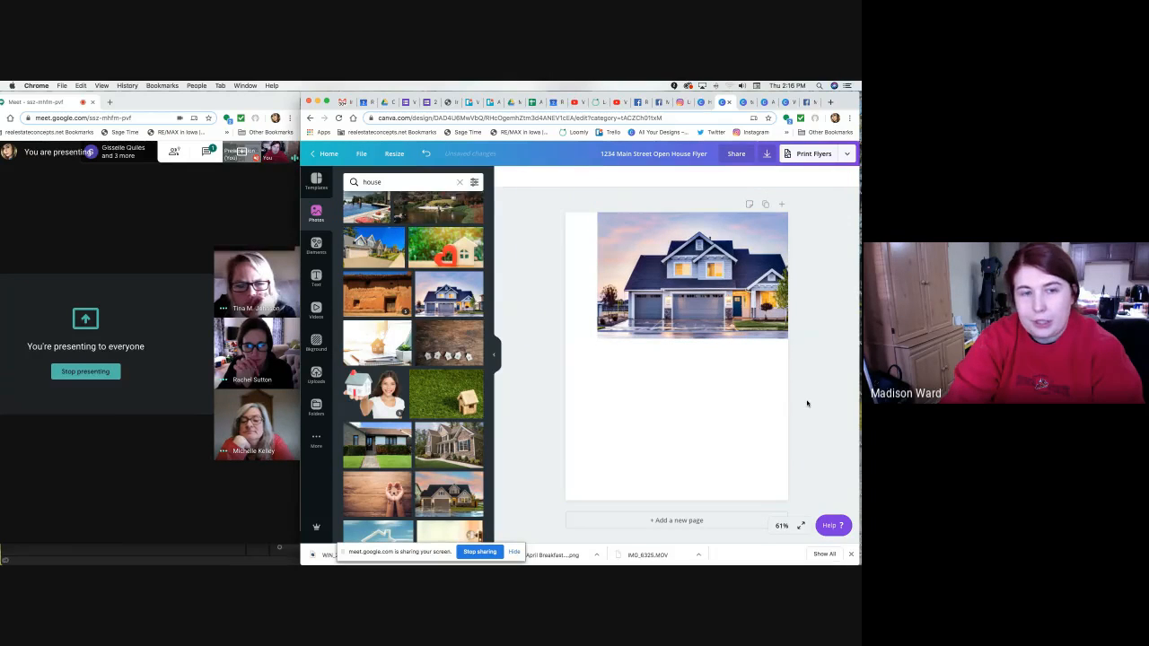
pyautogui.moveTo(739, 291); pyautogui.dragTo(707, 281)
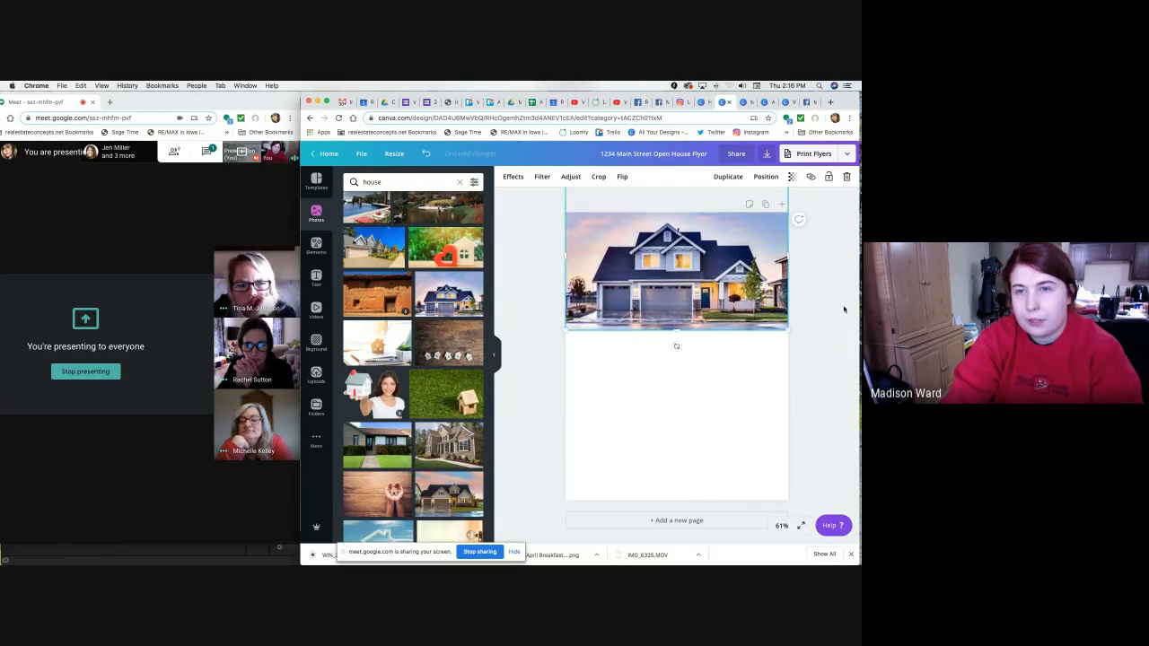
pyautogui.click(819, 307)
pyautogui.press('super+z')
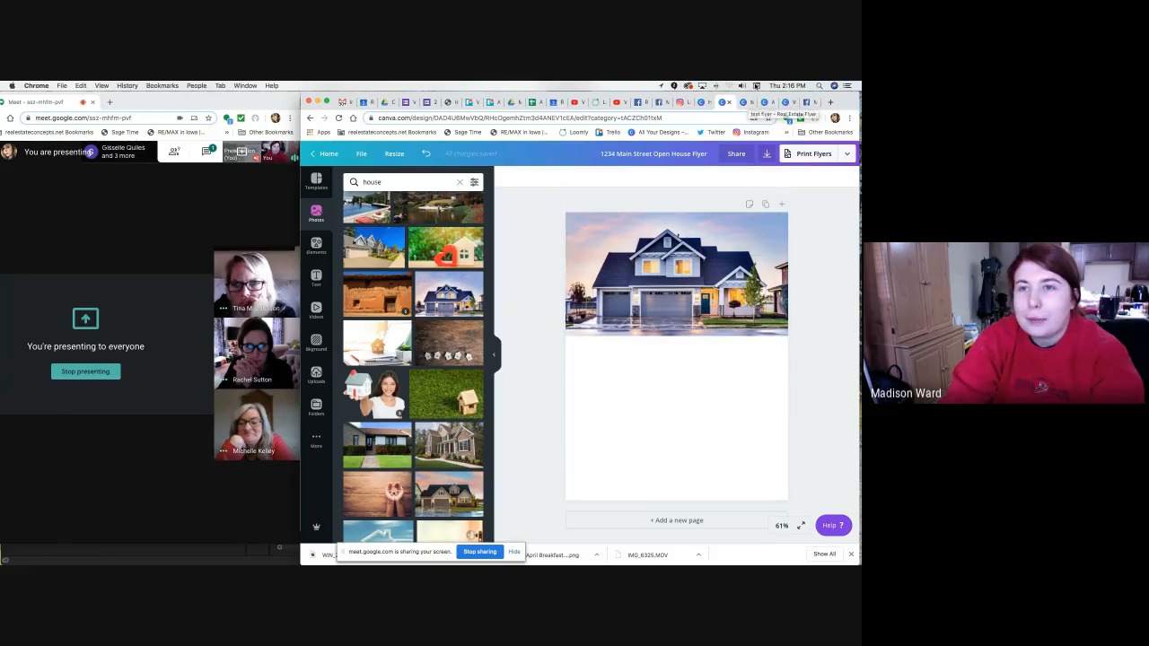
pyautogui.click(744, 102)
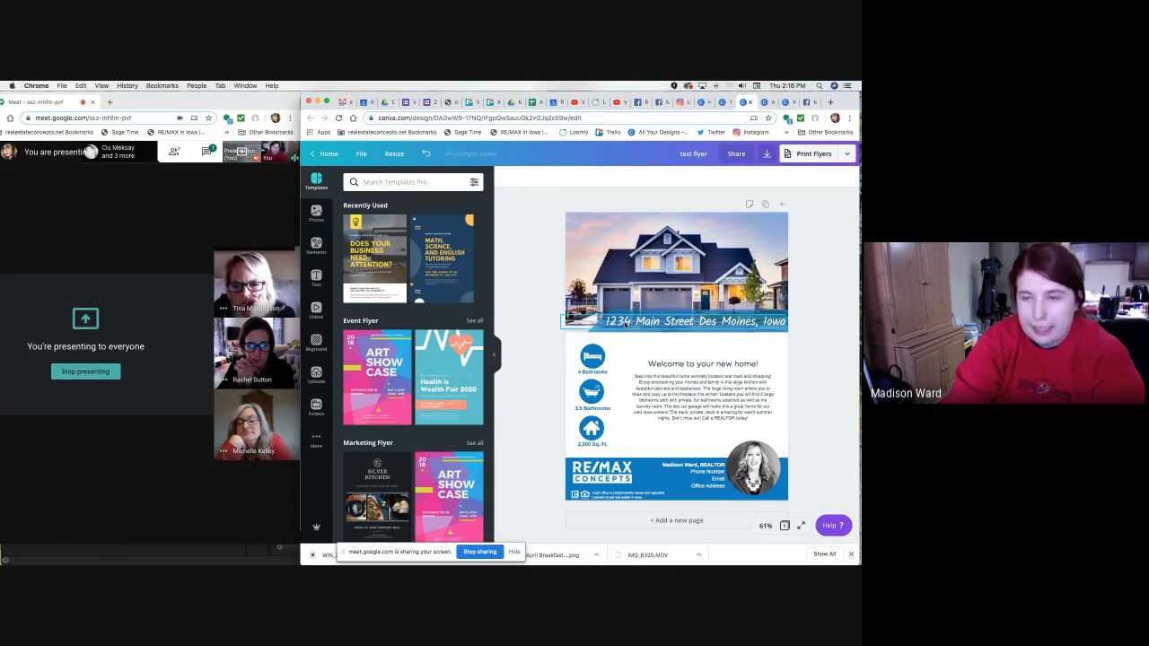
pyautogui.click(723, 102)
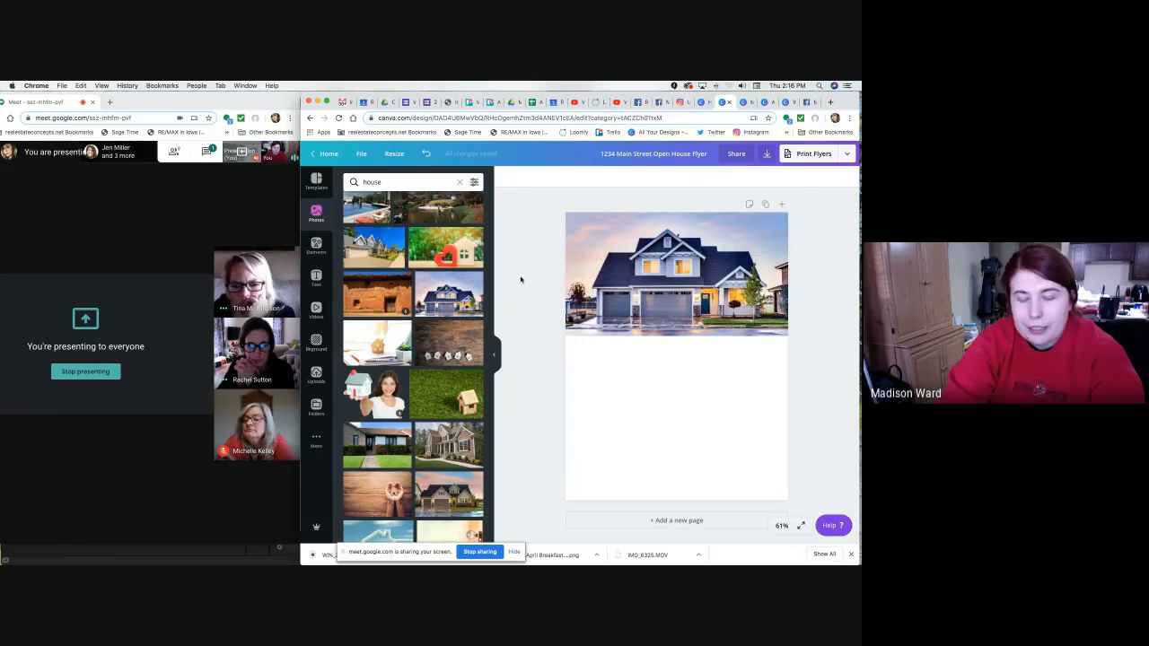
# Insert a rectangle with R and shape it into a thin bar along the photo's bottom edge.
pyautogui.press('r')
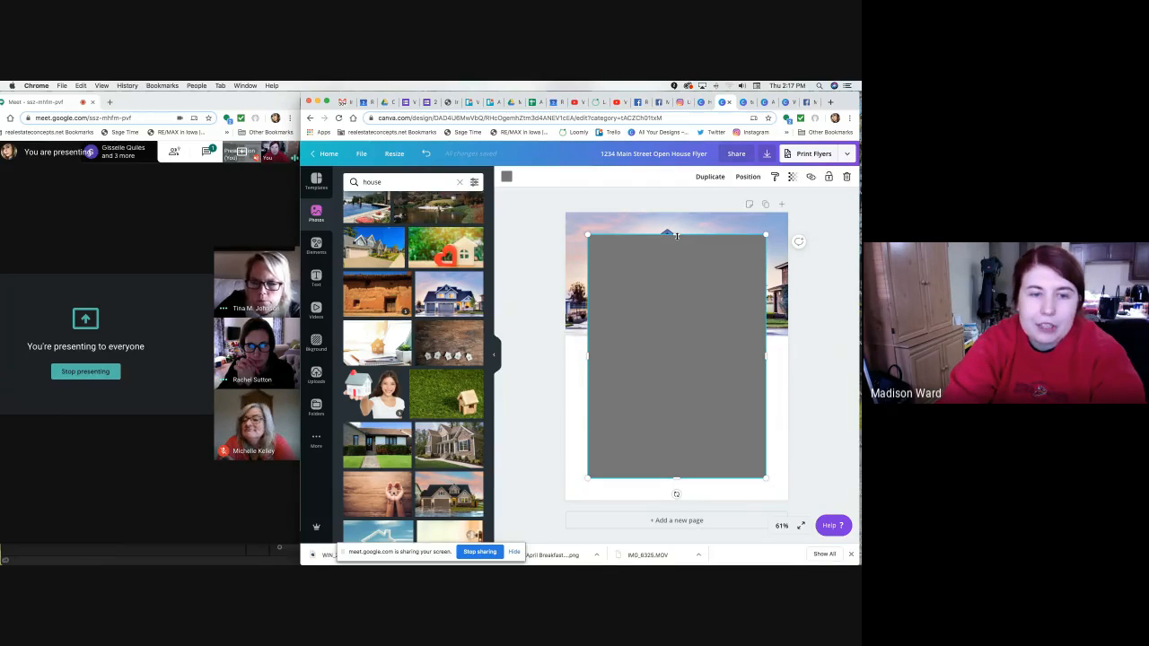
pyautogui.moveTo(677, 234); pyautogui.dragTo(723, 328)
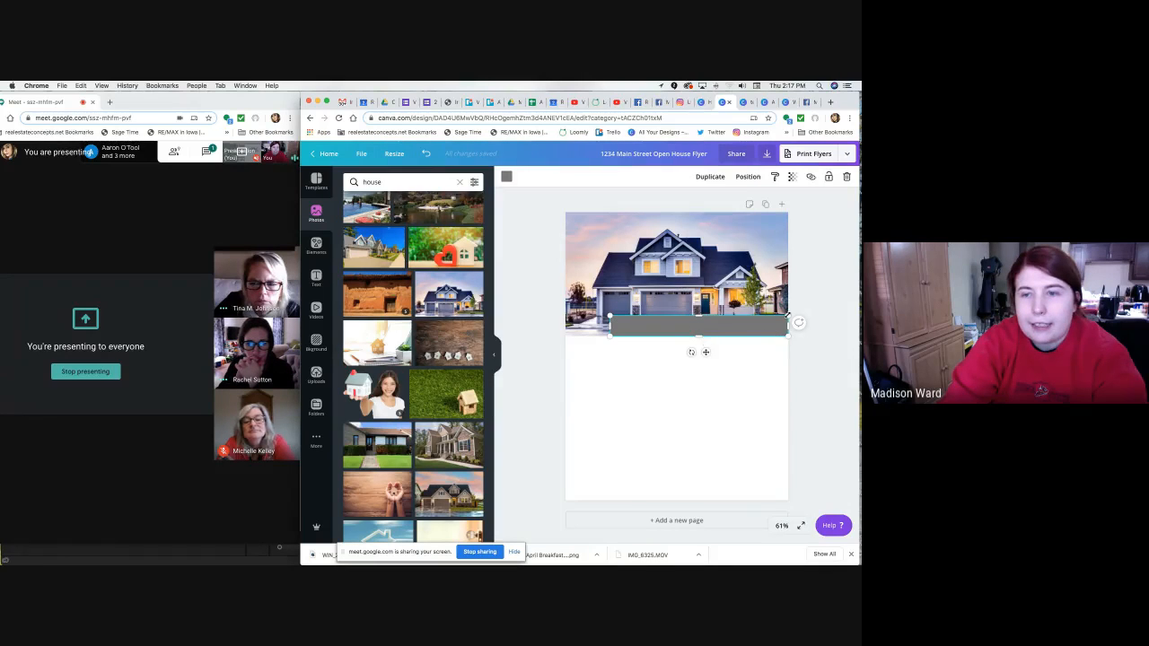
pyautogui.moveTo(611, 316); pyautogui.dragTo(615, 317)
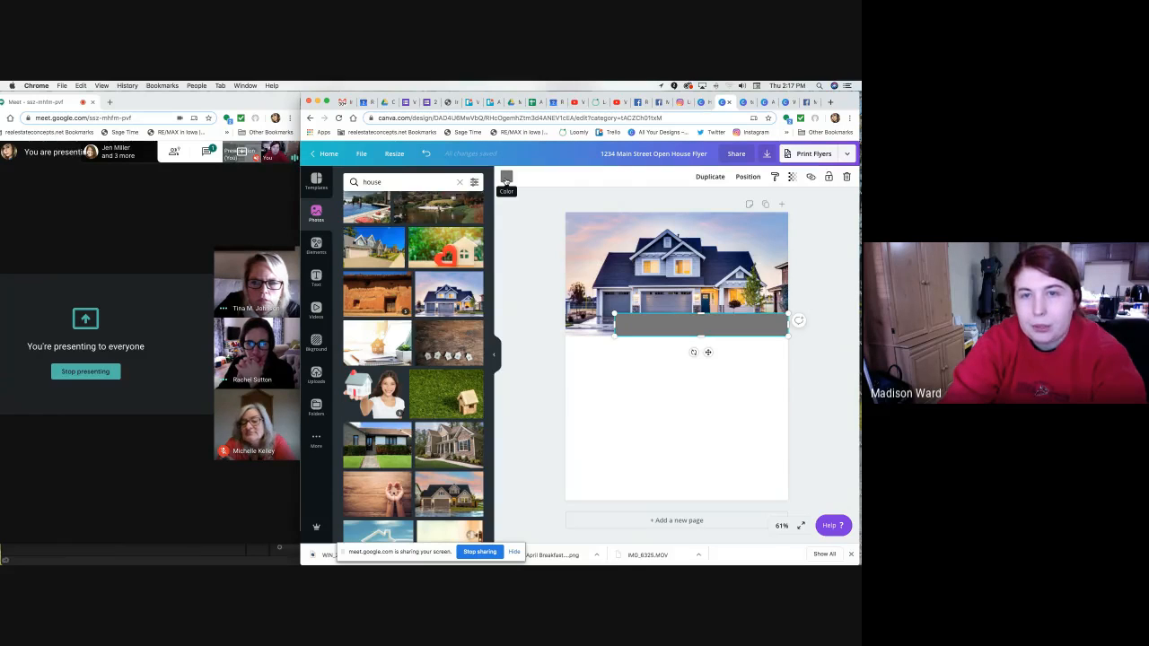
# Colour the bar blue with hex code 007dc3, then view the test flyer for reference.
pyautogui.click(506, 180)
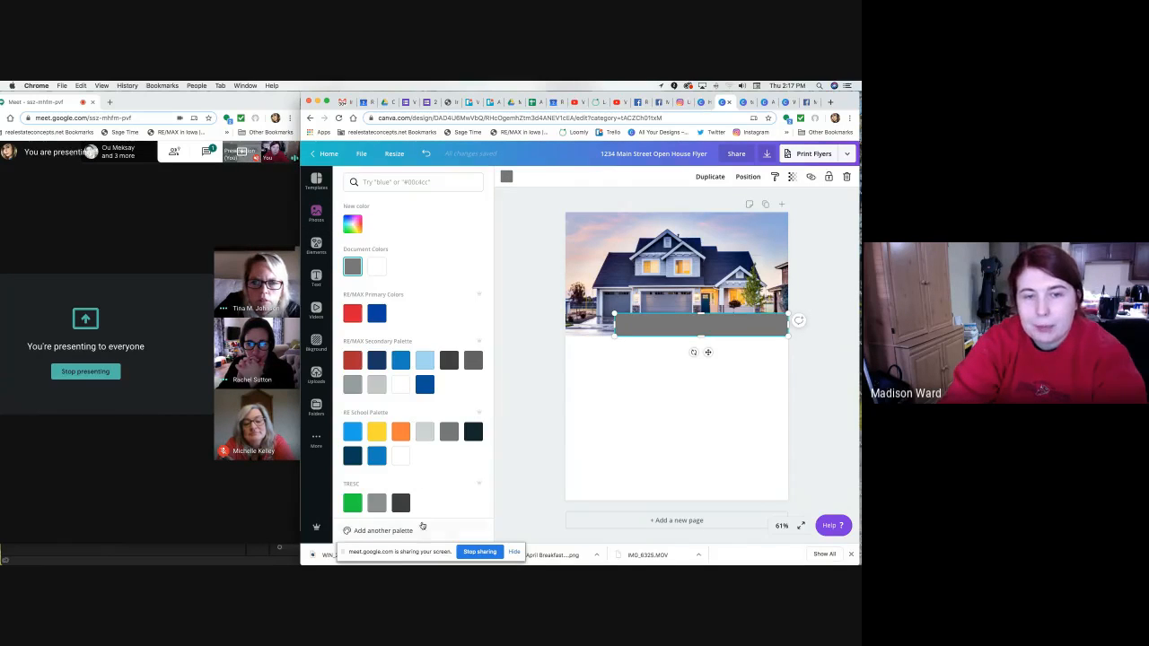
pyautogui.scroll(-2, 424, 505)
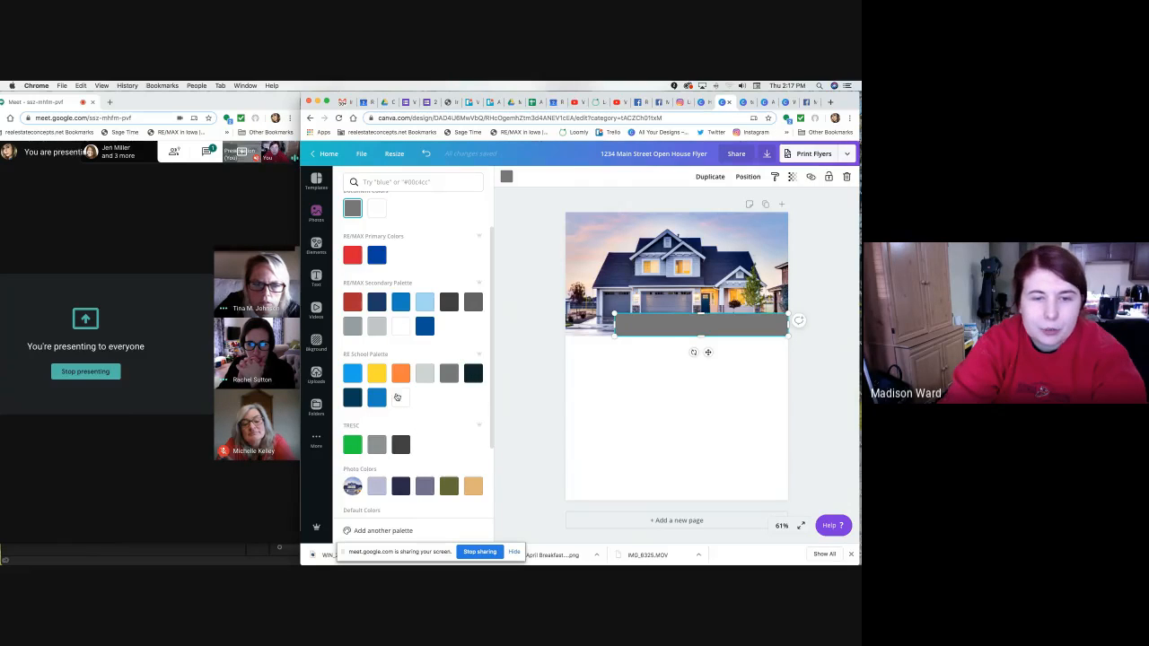
pyautogui.scroll(2, 408, 359)
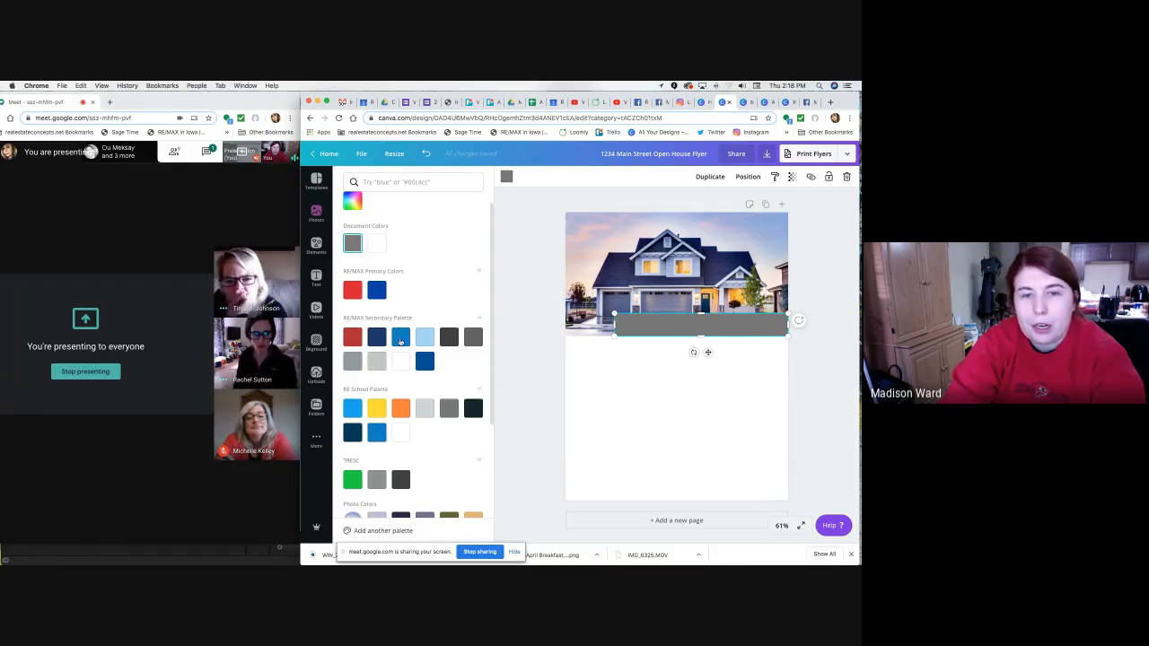
pyautogui.click(400, 339)
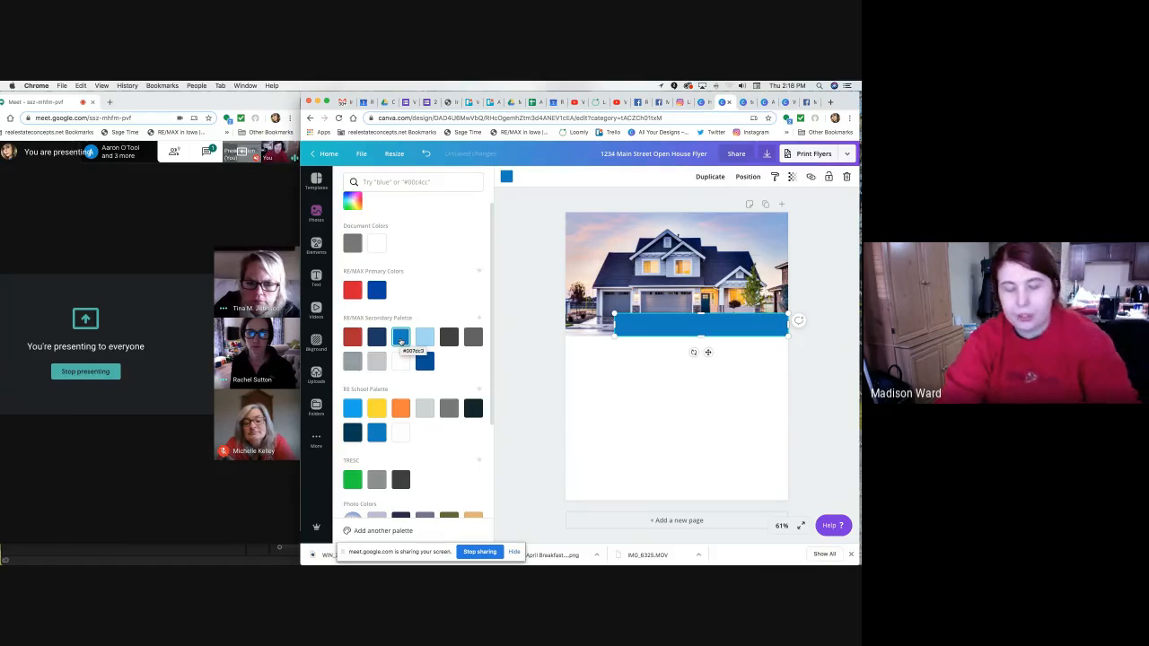
pyautogui.click(386, 182)
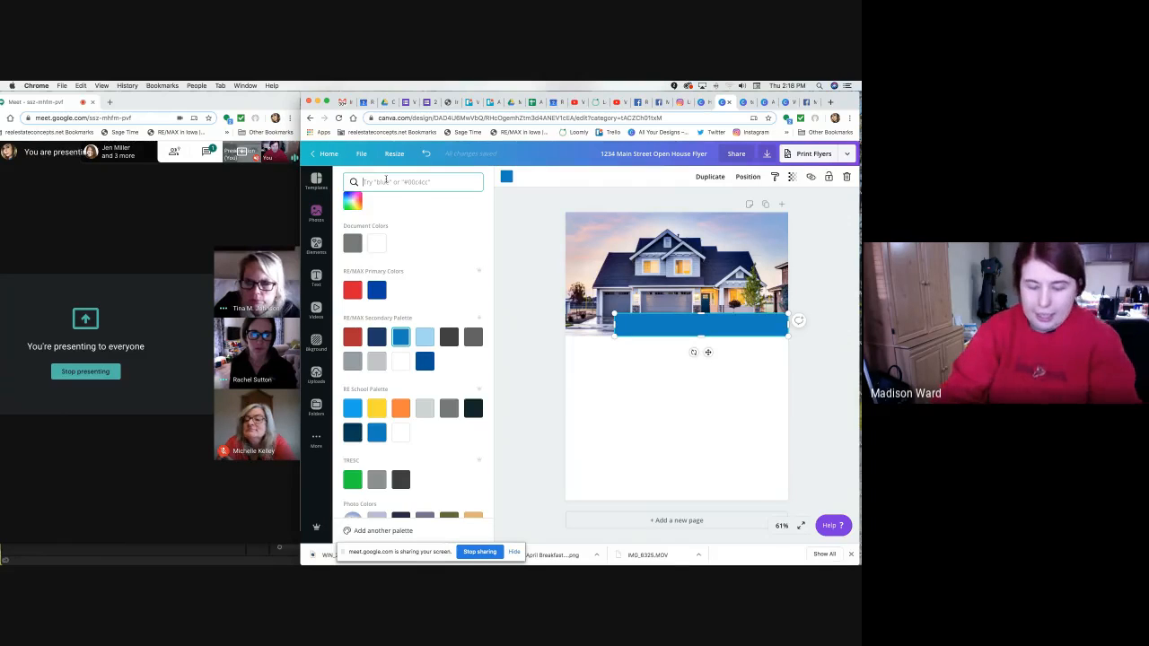
pyautogui.write('00')
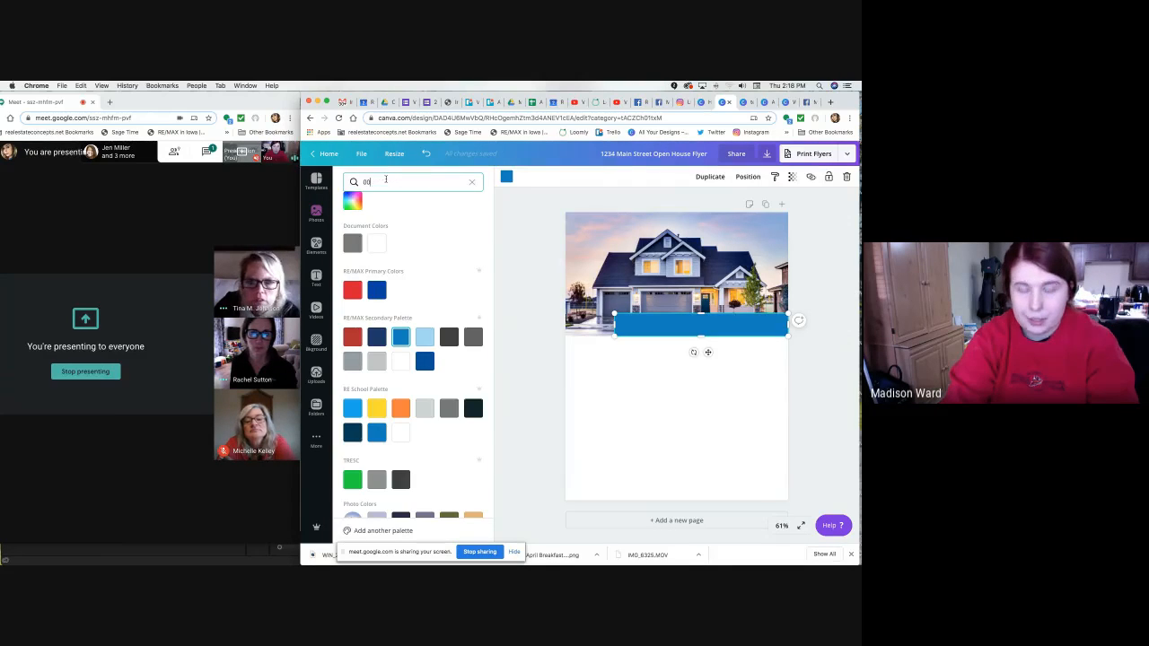
pyautogui.write('7')
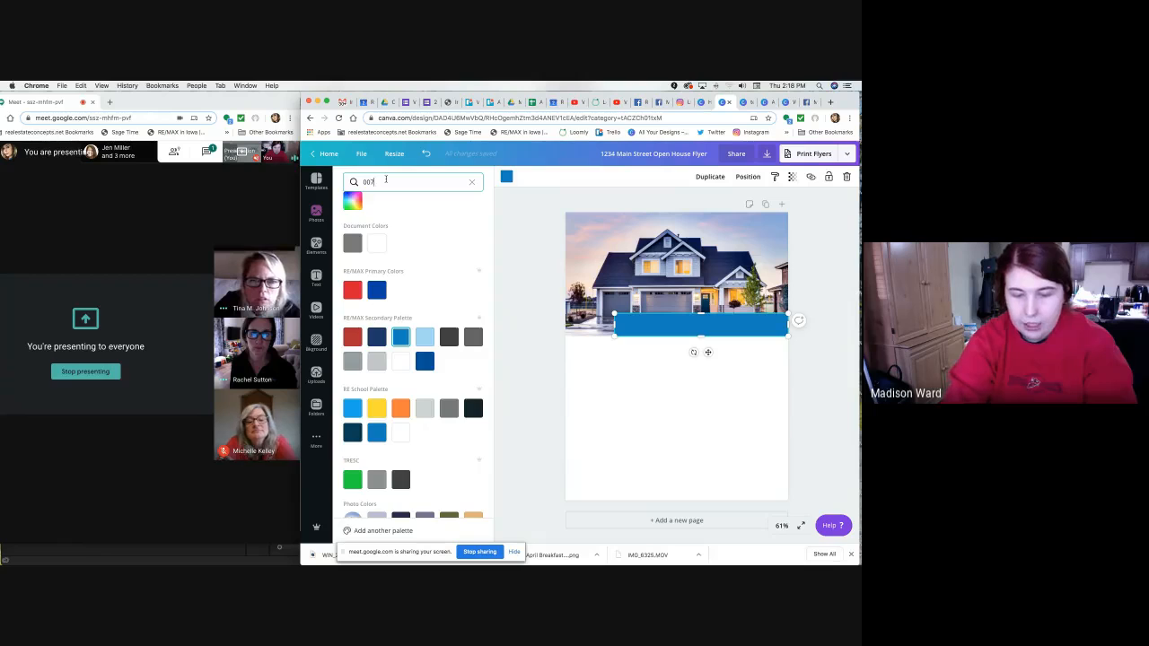
pyautogui.write('dc3')
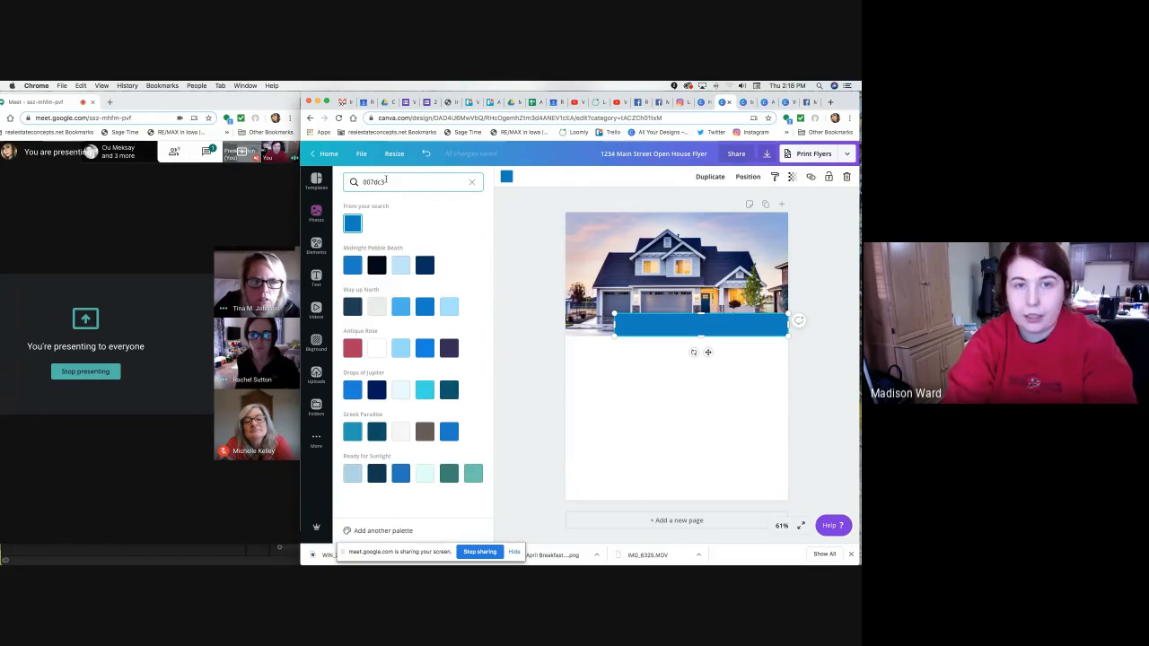
pyautogui.click(351, 223)
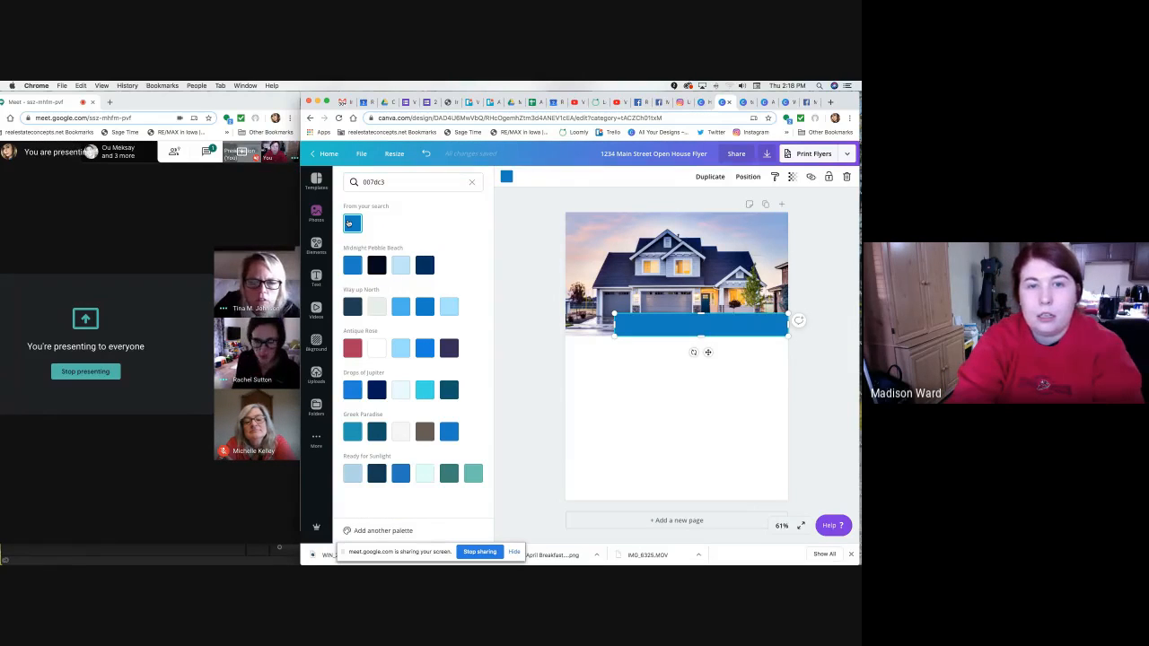
pyautogui.click(527, 236)
pyautogui.click(505, 178)
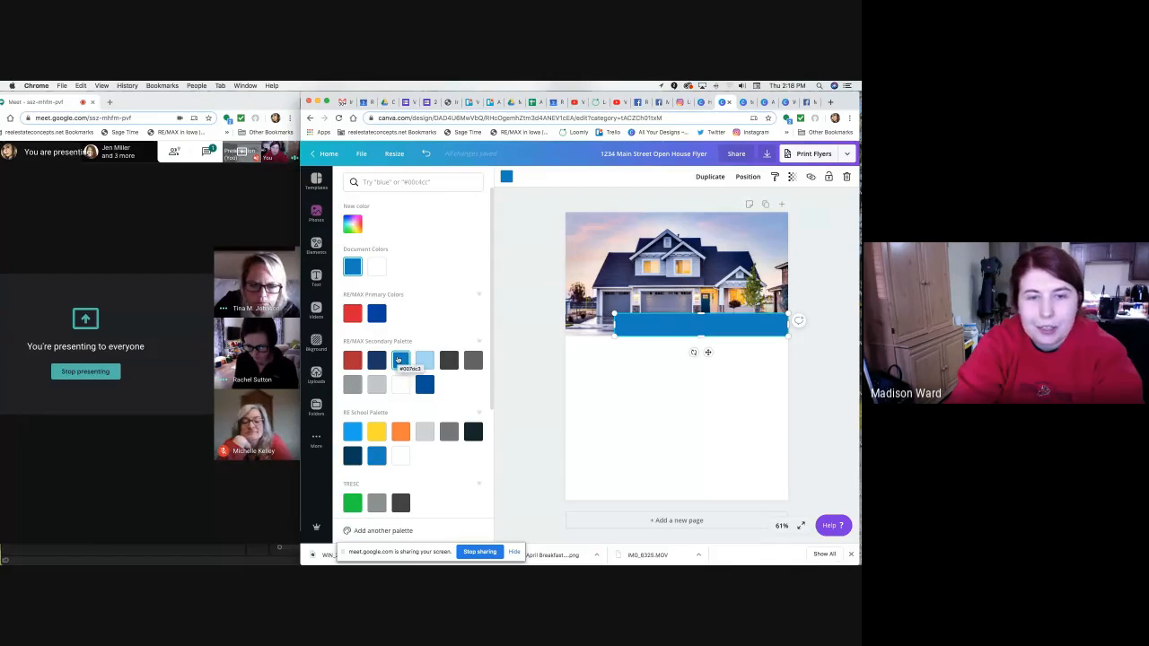
pyautogui.click(432, 182)
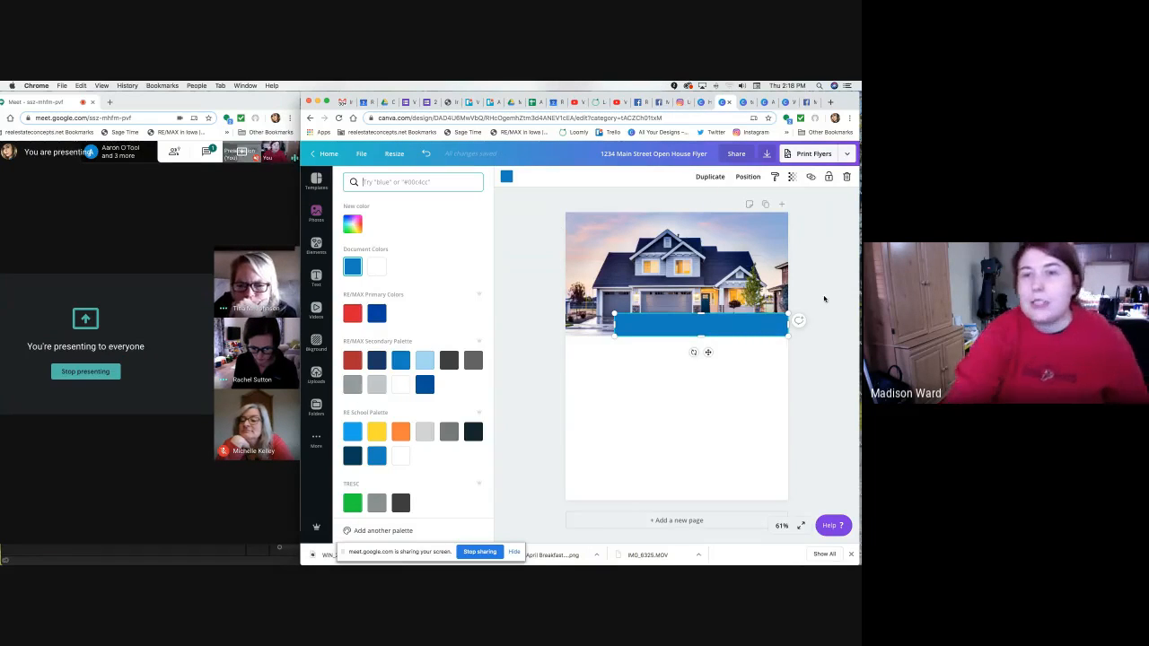
pyautogui.click(740, 106)
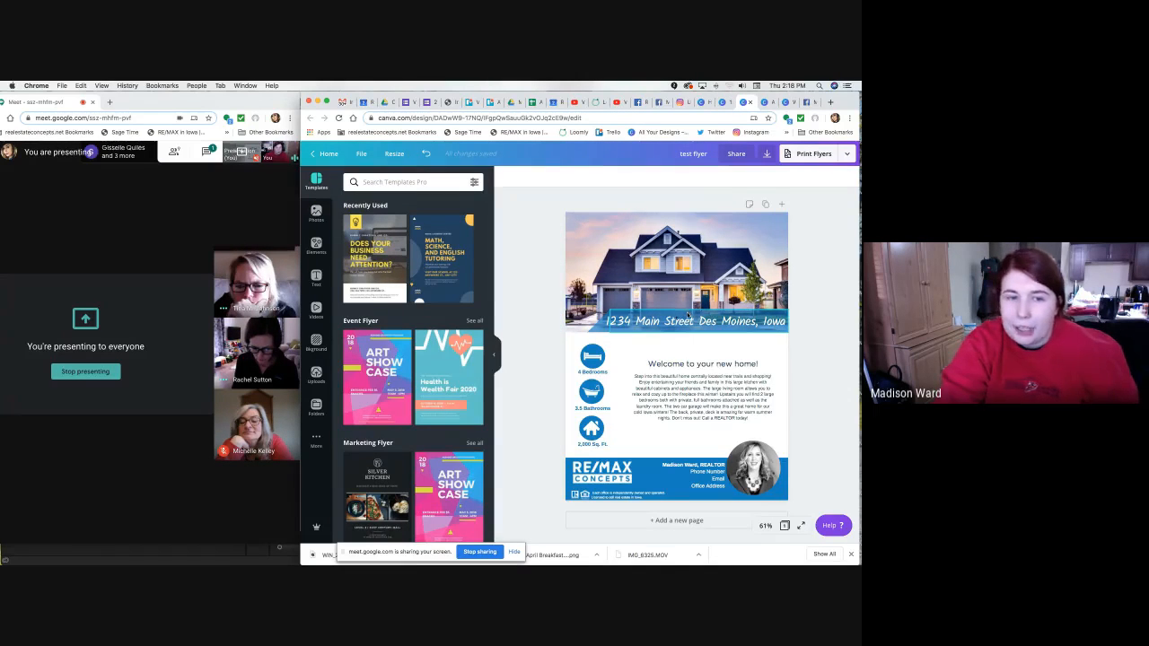
# Switch back to the 1234 Main Street Open House Flyer design.
pyautogui.click(722, 104)
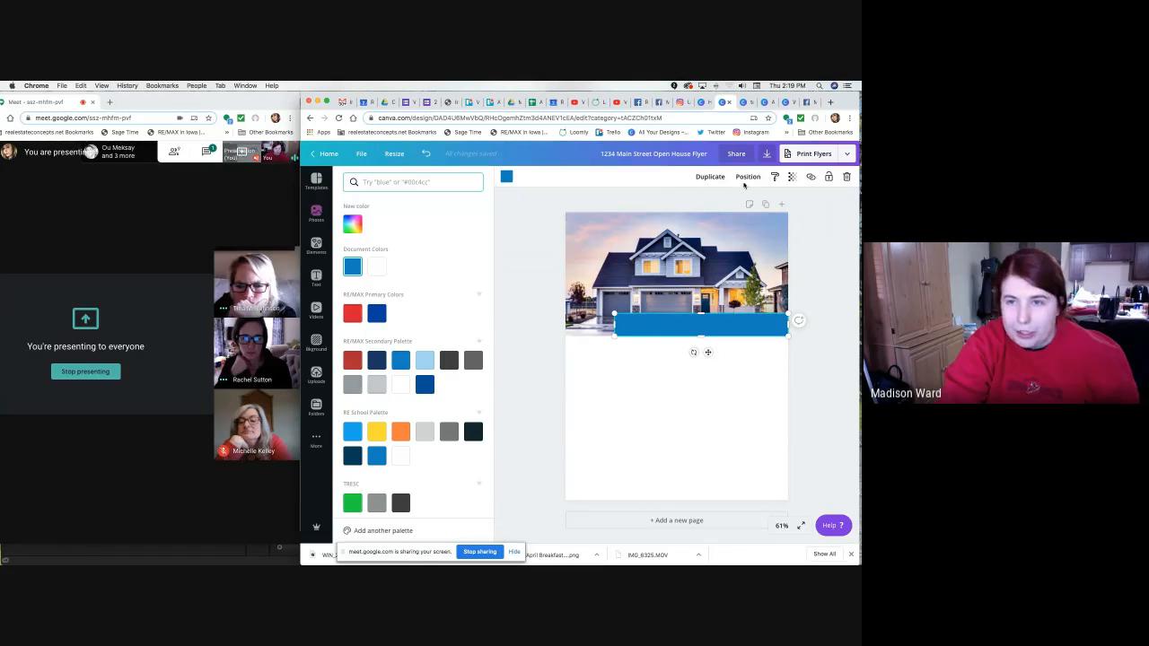
# Set the blue bar's transparency to 65 so the house photo shows through.
pyautogui.click(791, 179)
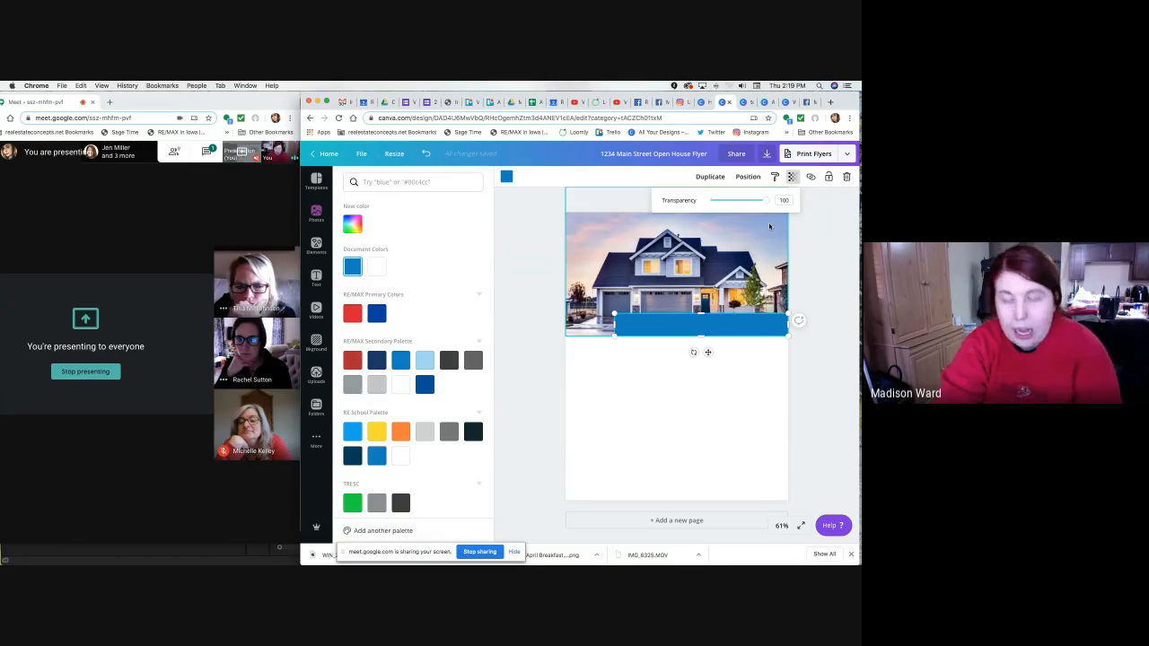
pyautogui.moveTo(763, 200); pyautogui.dragTo(757, 202)
pyautogui.moveTo(748, 204); pyautogui.dragTo(748, 204)
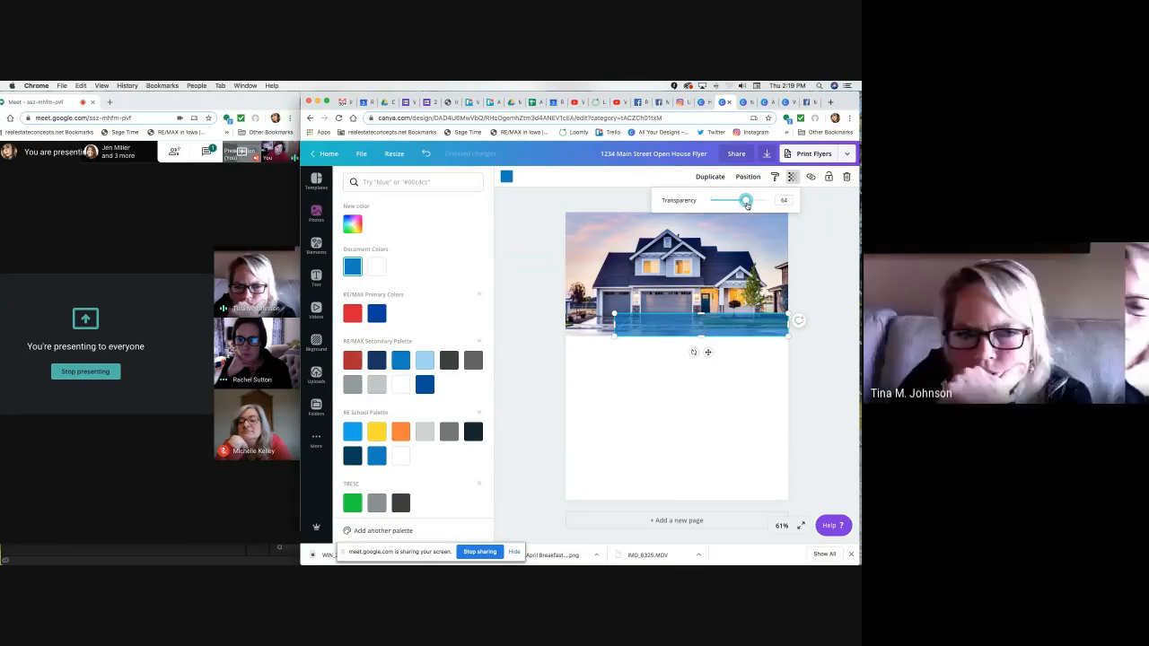
pyautogui.click(835, 300)
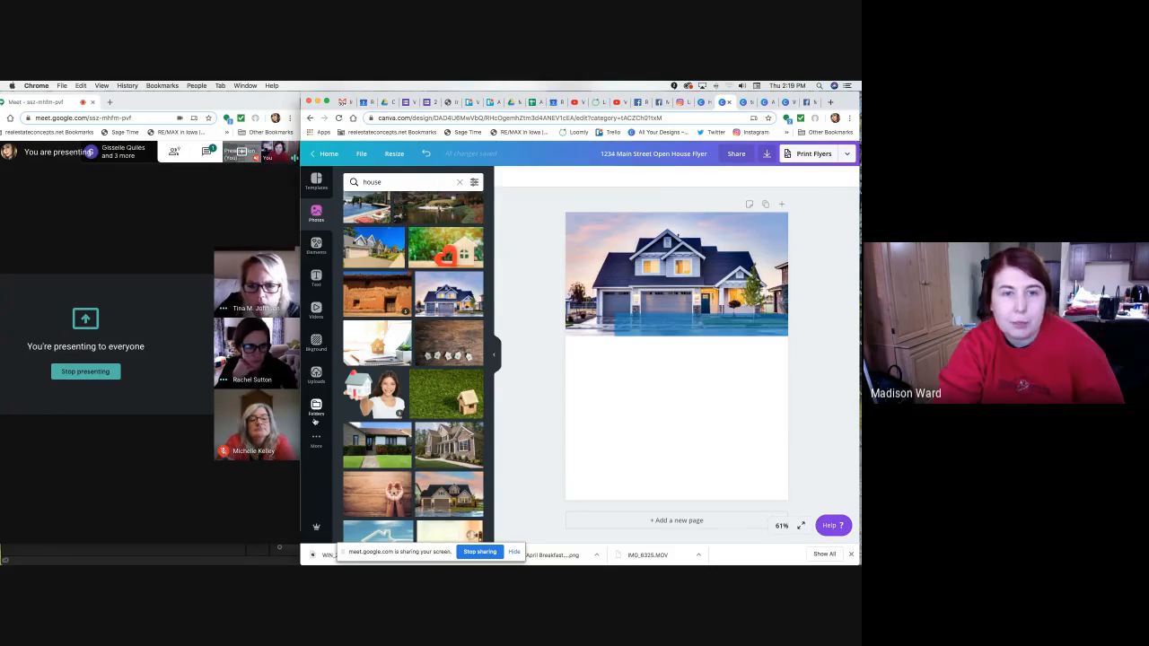
# Browse Elements and open the full Shapes library, scrolling through the grid.
pyautogui.click(316, 243)
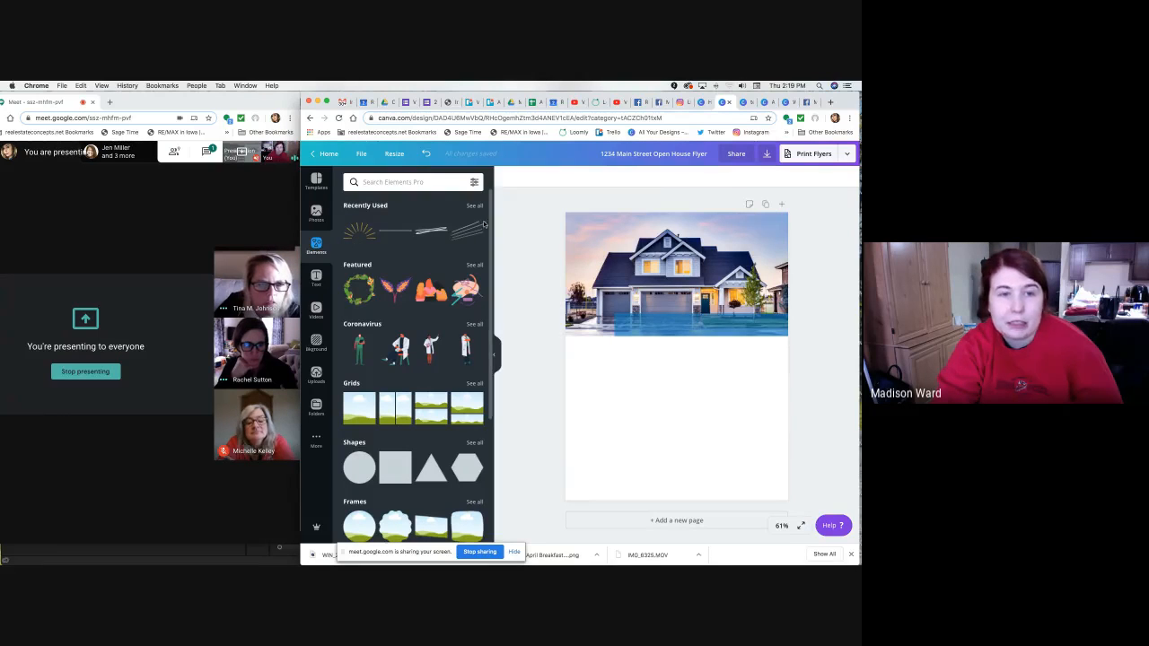
pyautogui.scroll(-2, 430, 230)
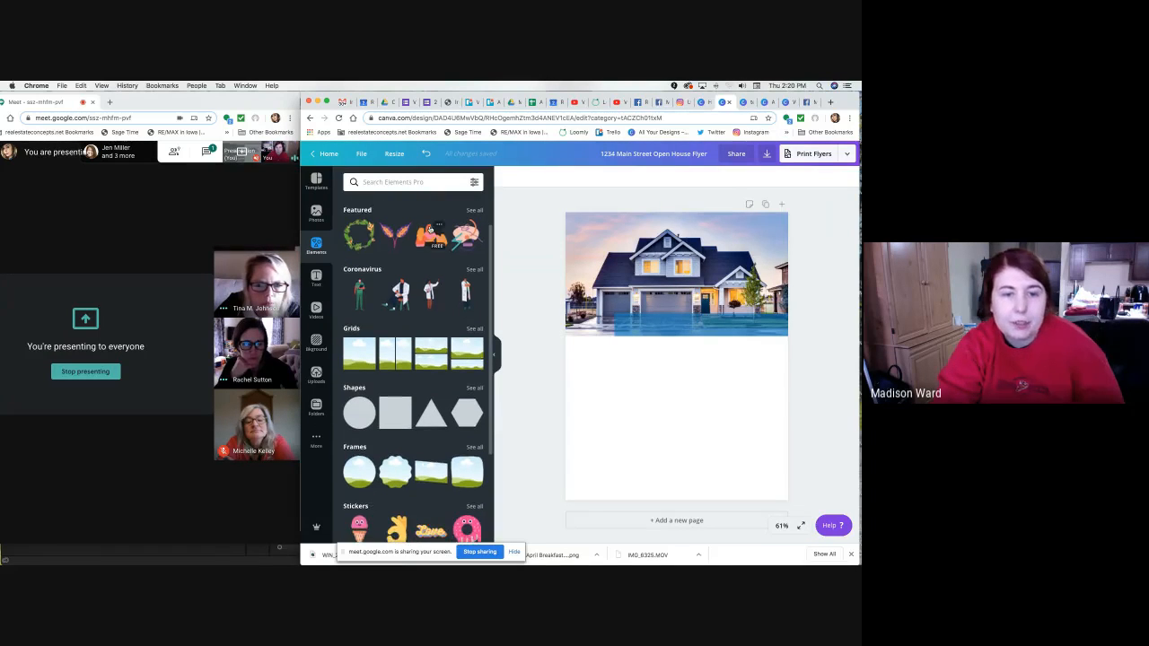
pyautogui.scroll(-2, 430, 231)
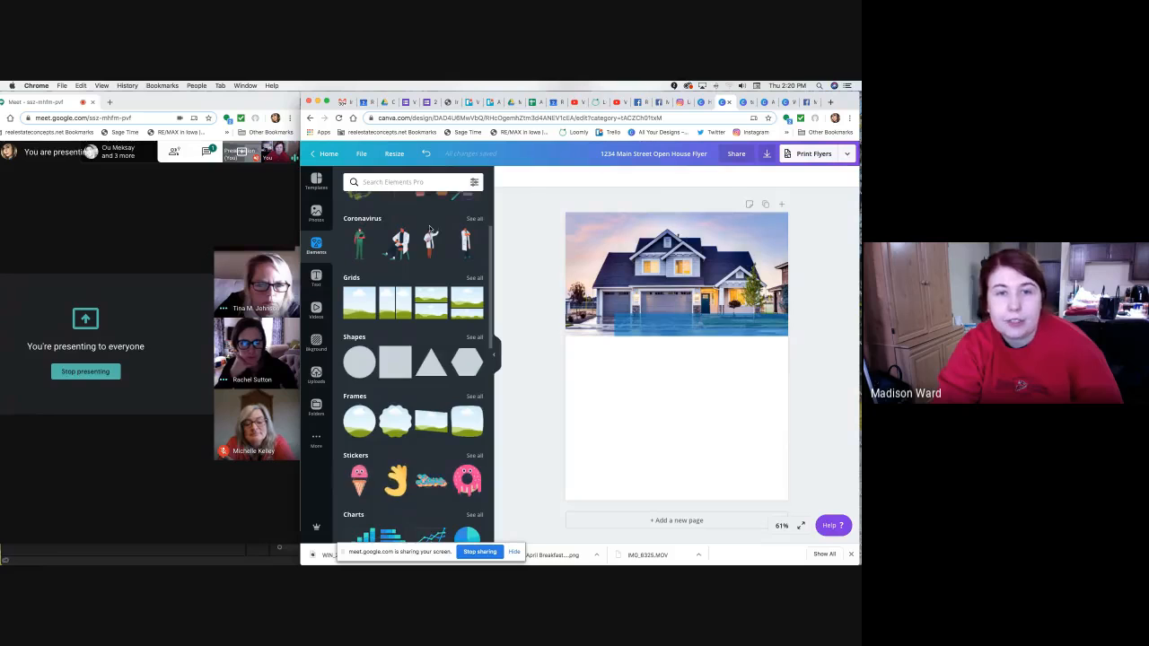
pyautogui.scroll(-2, 430, 231)
pyautogui.scroll(-2, 430, 229)
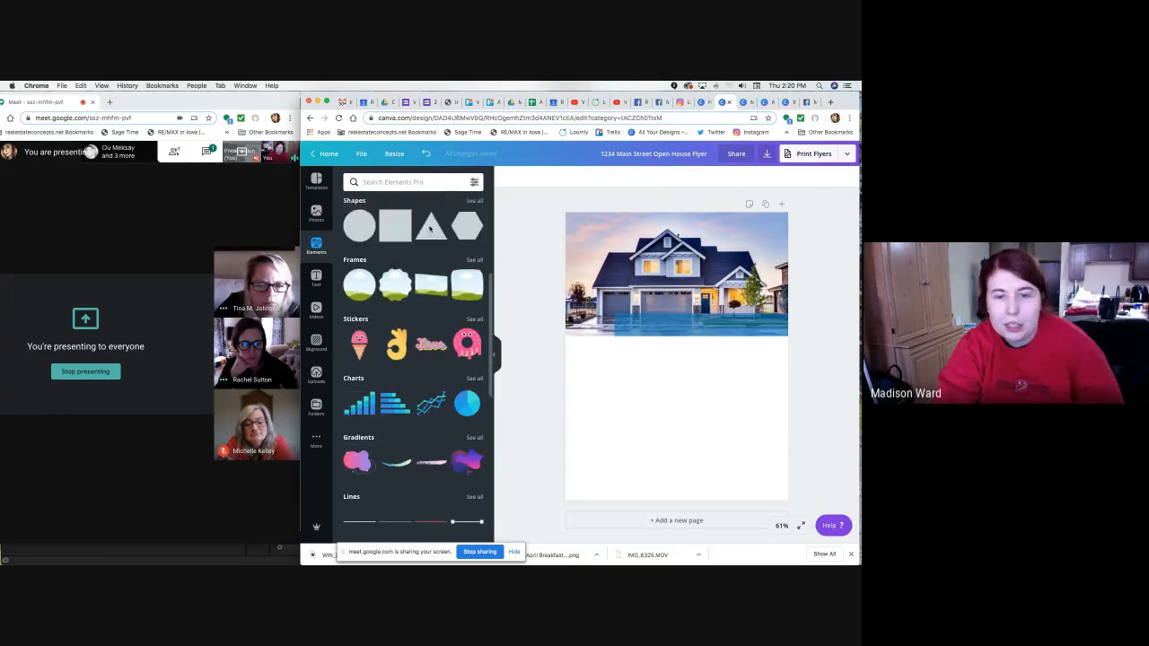
pyautogui.scroll(5, 433, 222)
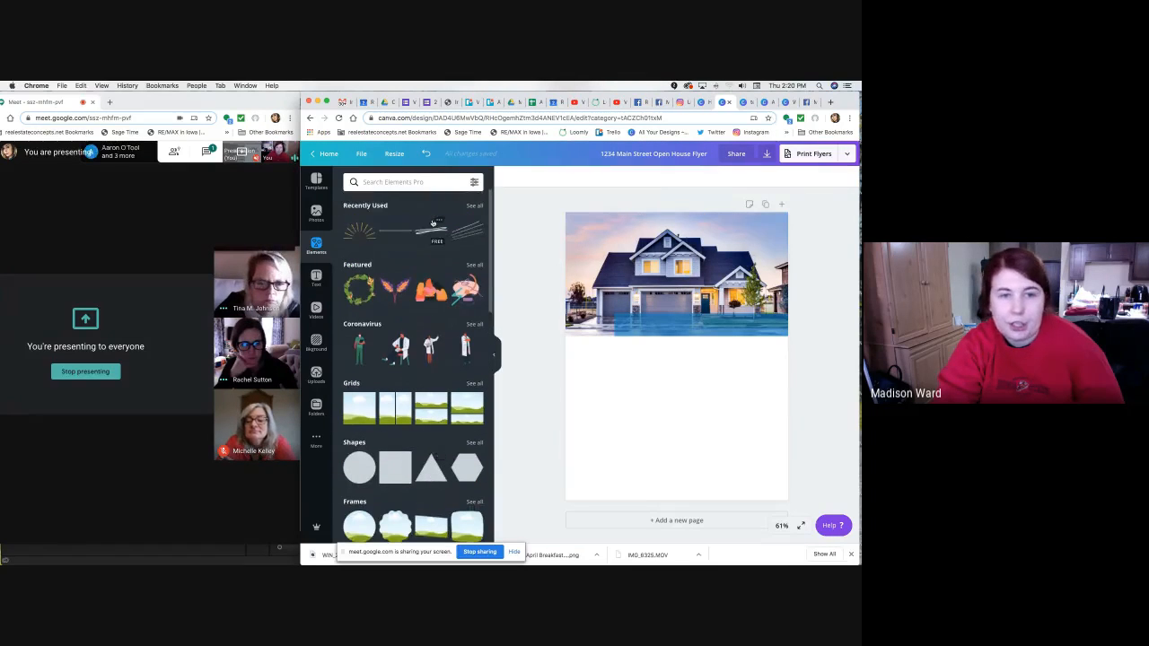
pyautogui.scroll(-2, 433, 223)
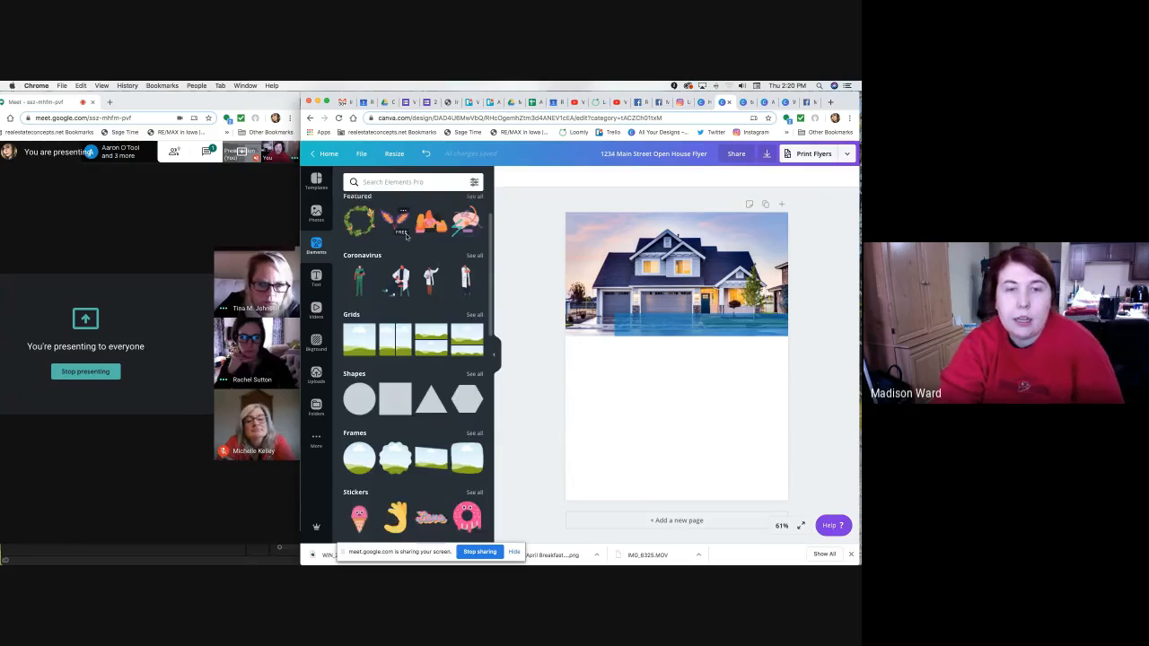
pyautogui.scroll(3, 429, 222)
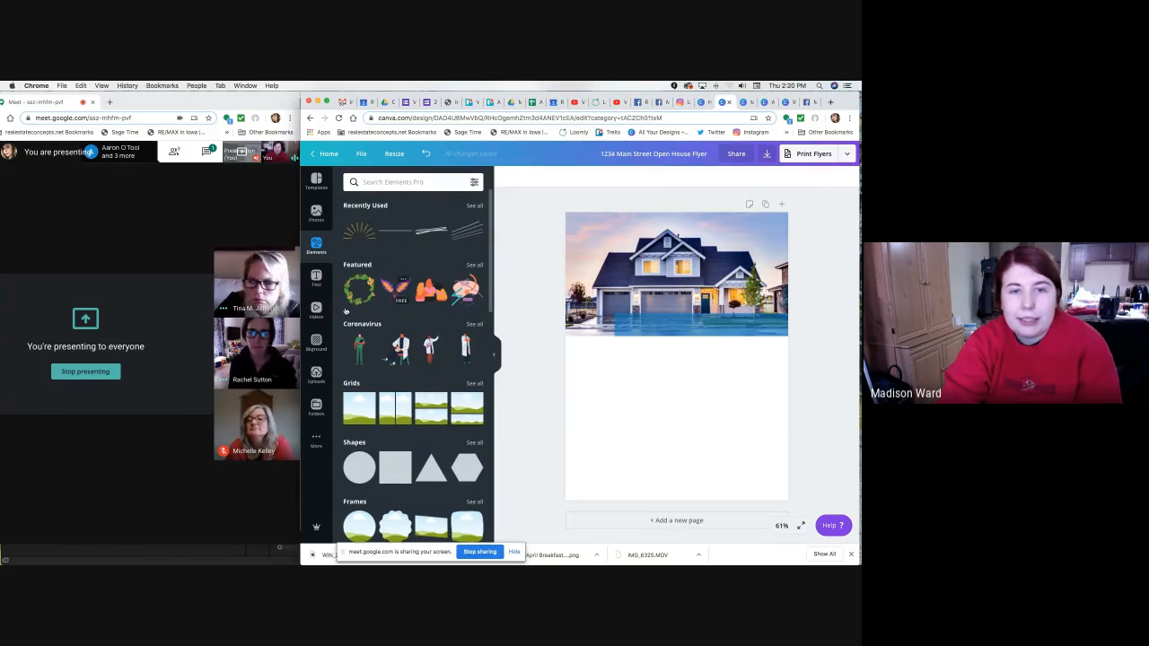
pyautogui.scroll(-4, 388, 376)
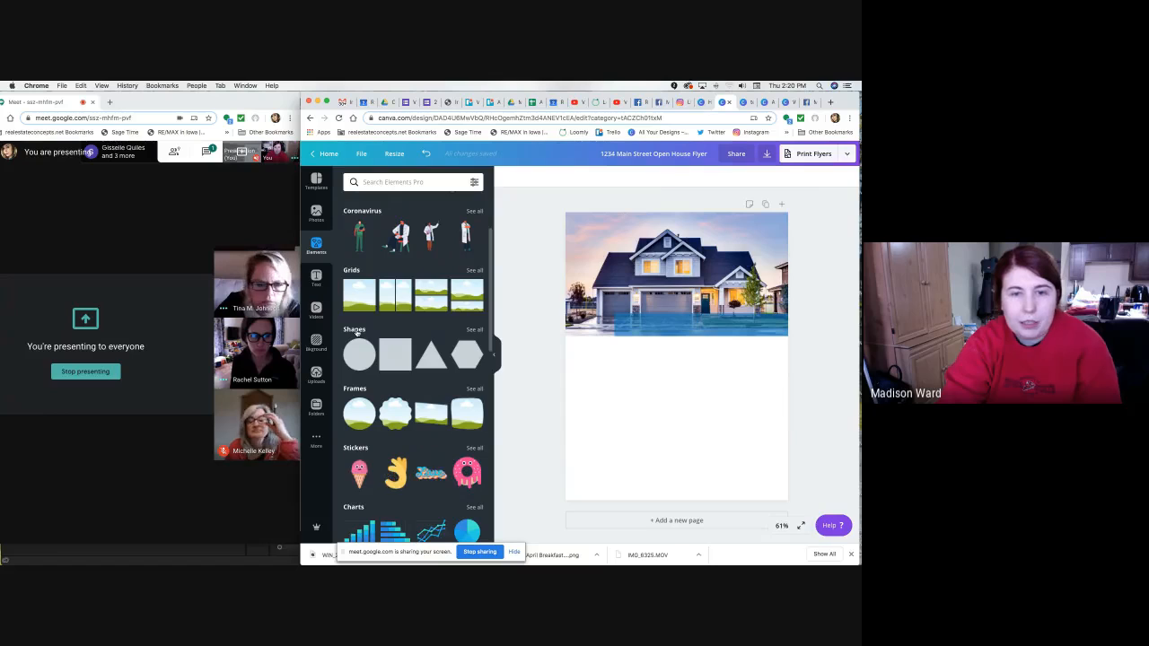
pyautogui.click(475, 330)
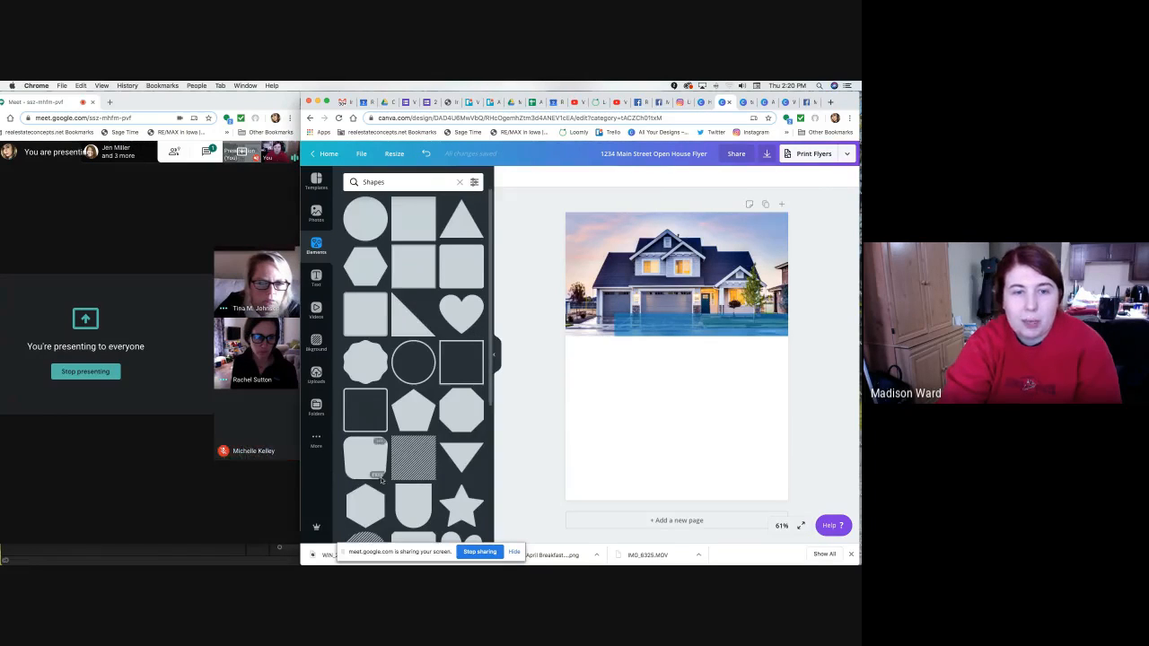
pyautogui.scroll(-5, 374, 474)
pyautogui.scroll(-15, 373, 475)
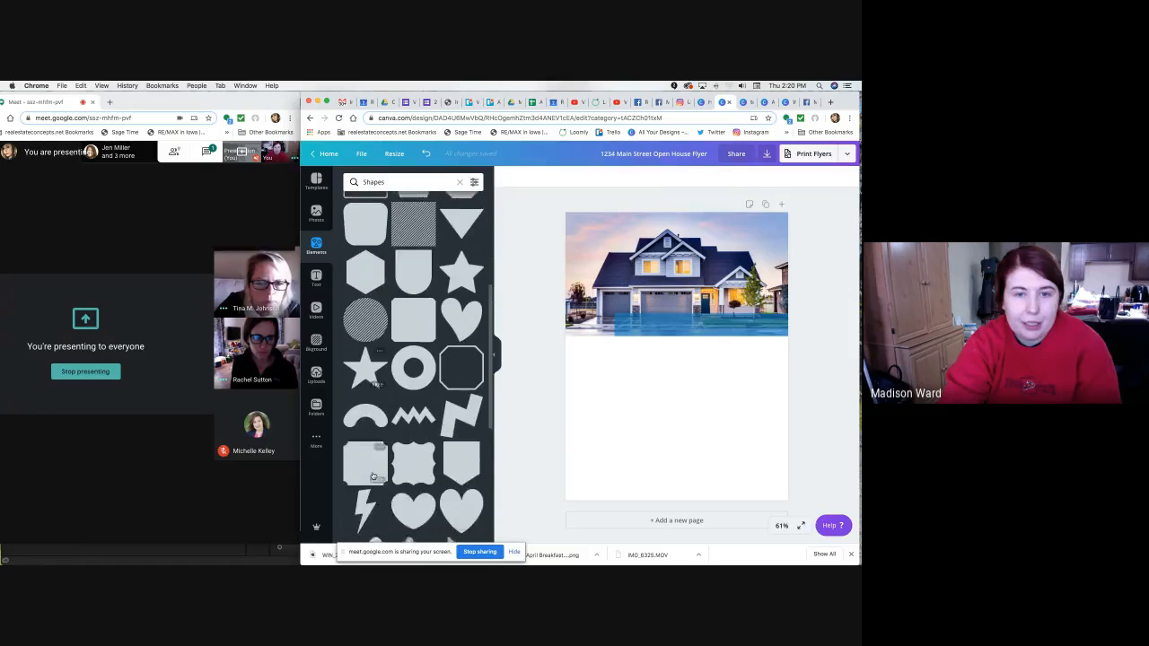
pyautogui.scroll(-15, 373, 474)
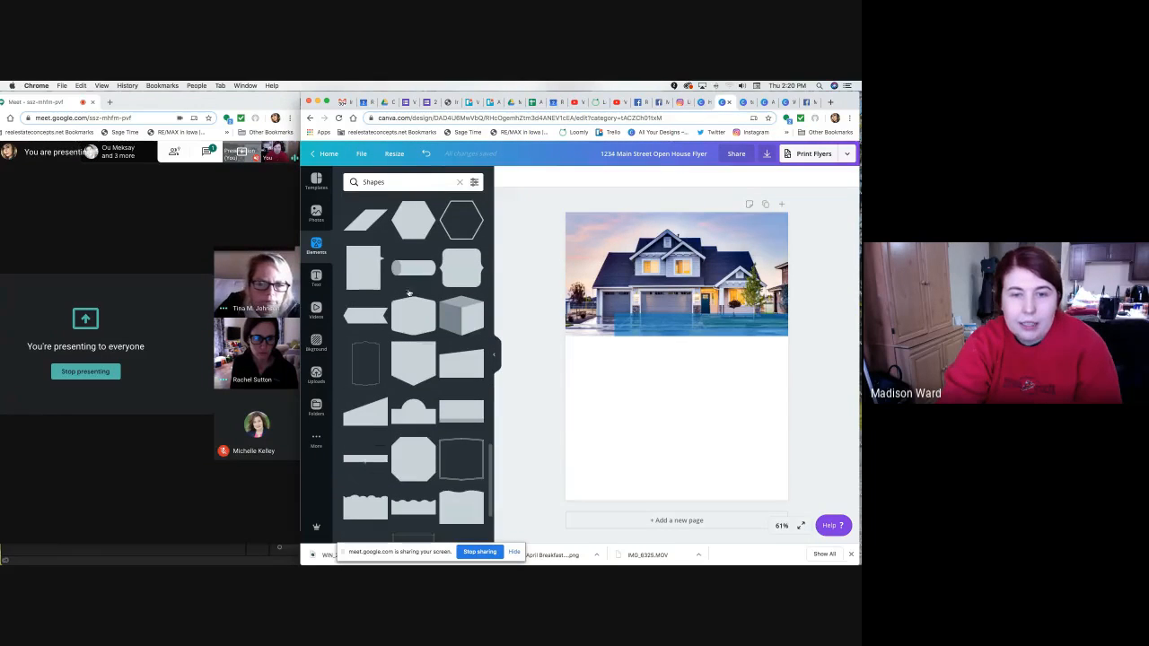
# Add then delete a test notched rectangle, and admit the waiting meeting guest.
pyautogui.click(365, 274)
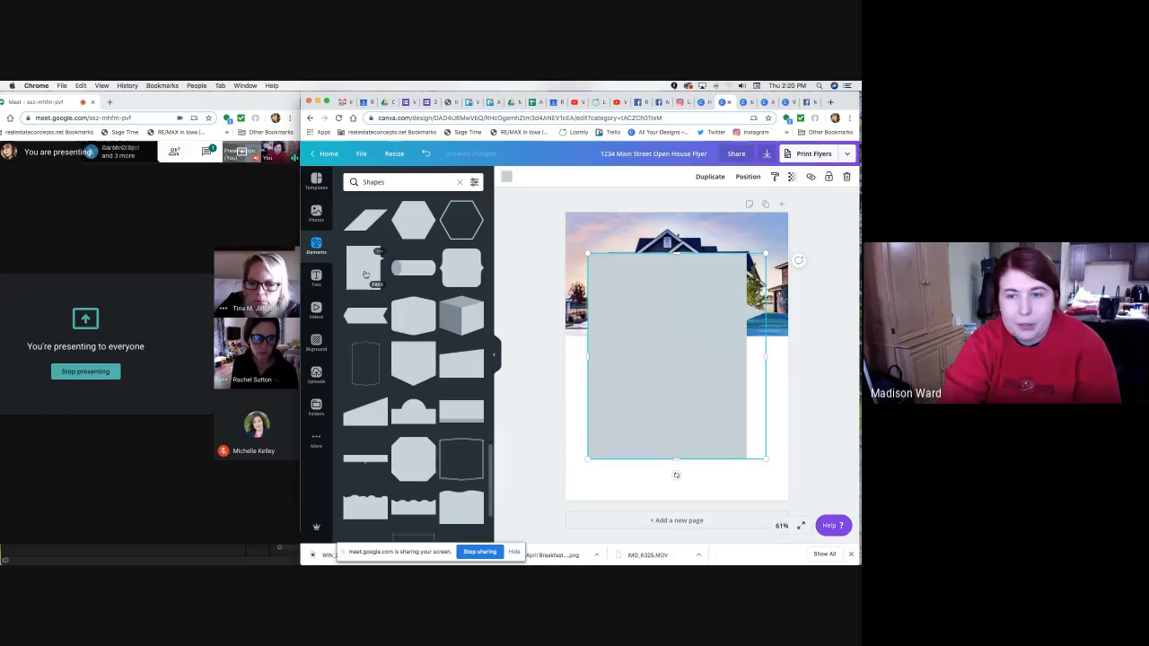
pyautogui.click(507, 177)
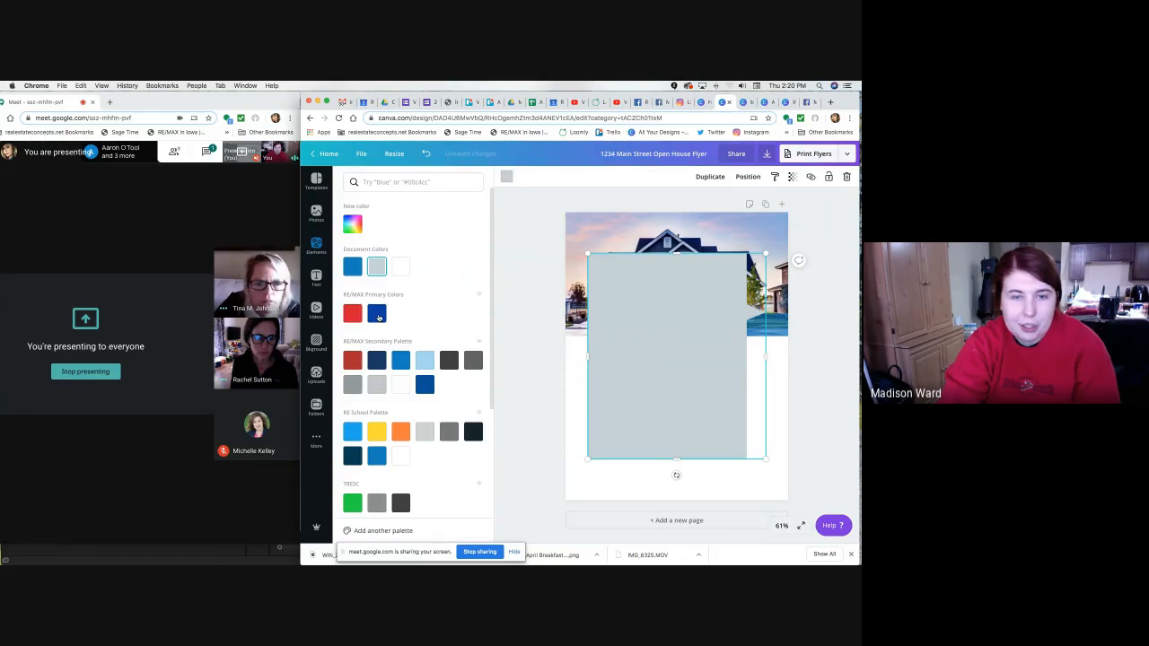
pyautogui.press('Delete')
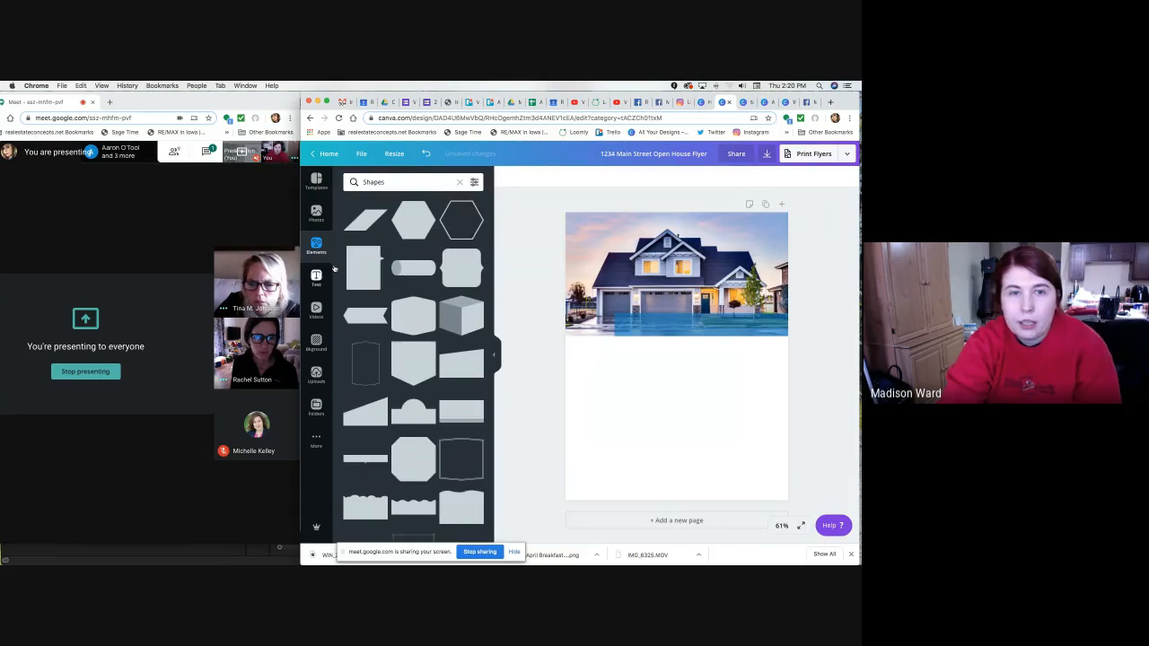
pyautogui.scroll(10, 366, 260)
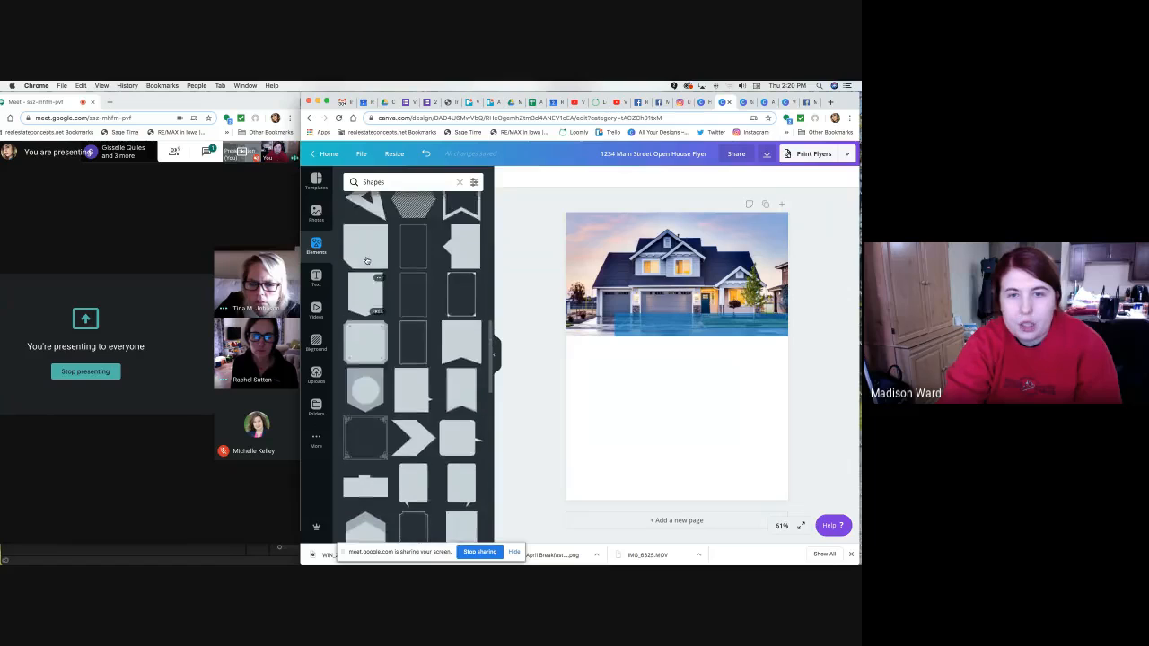
pyautogui.scroll(10, 366, 260)
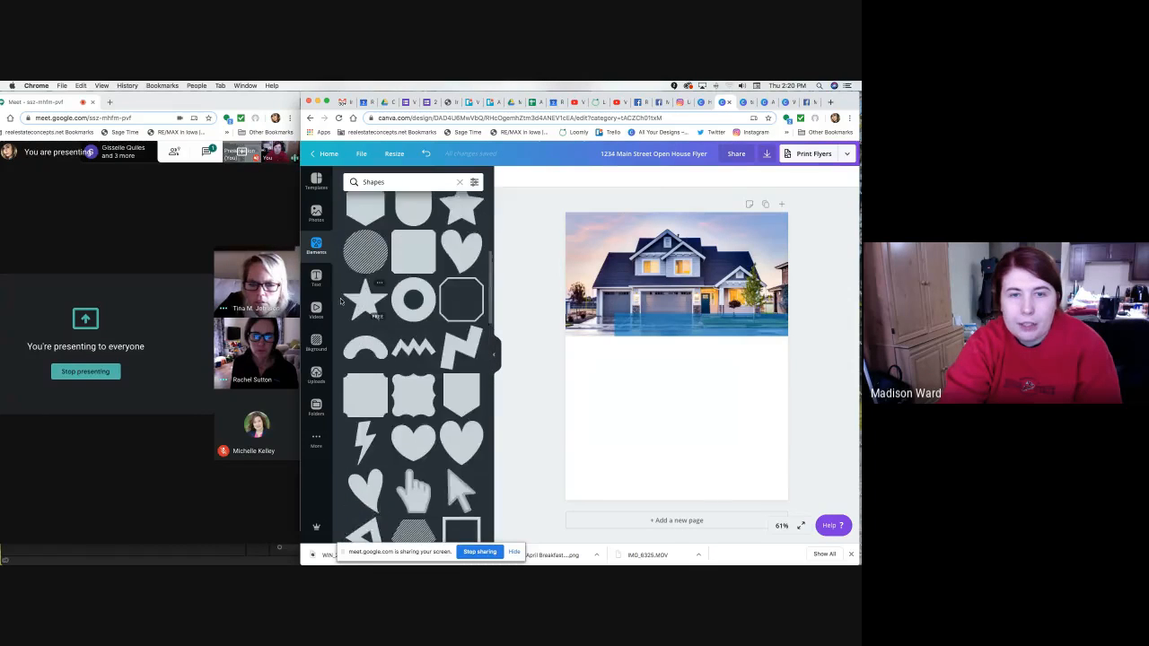
pyautogui.scroll(2, 342, 301)
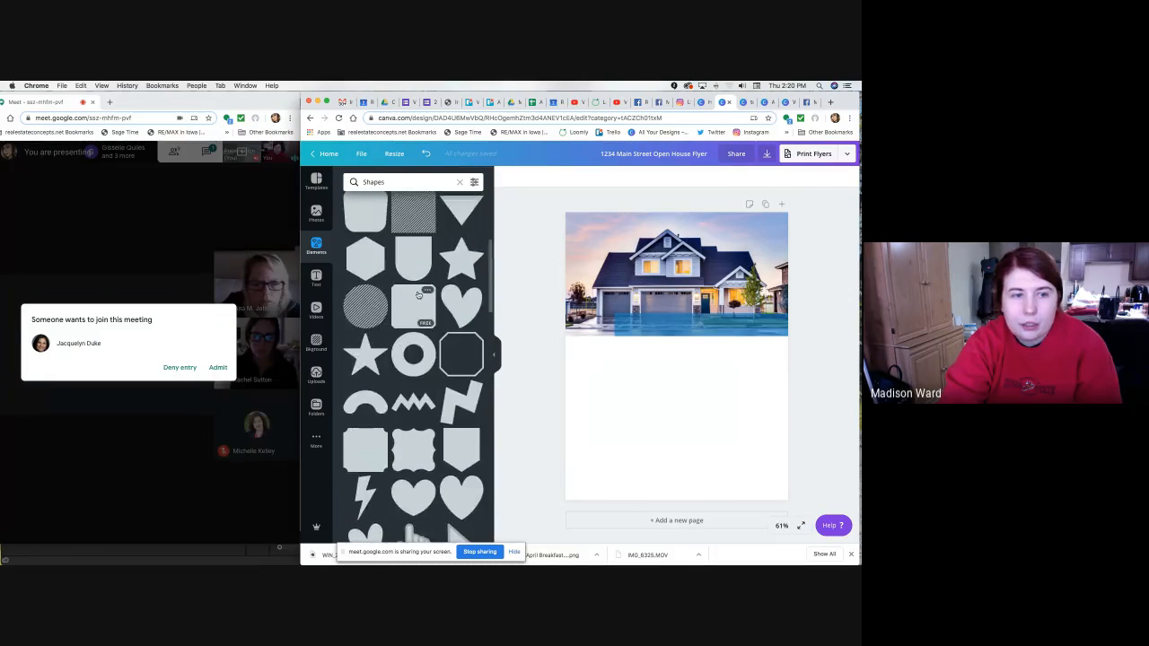
pyautogui.click(218, 367)
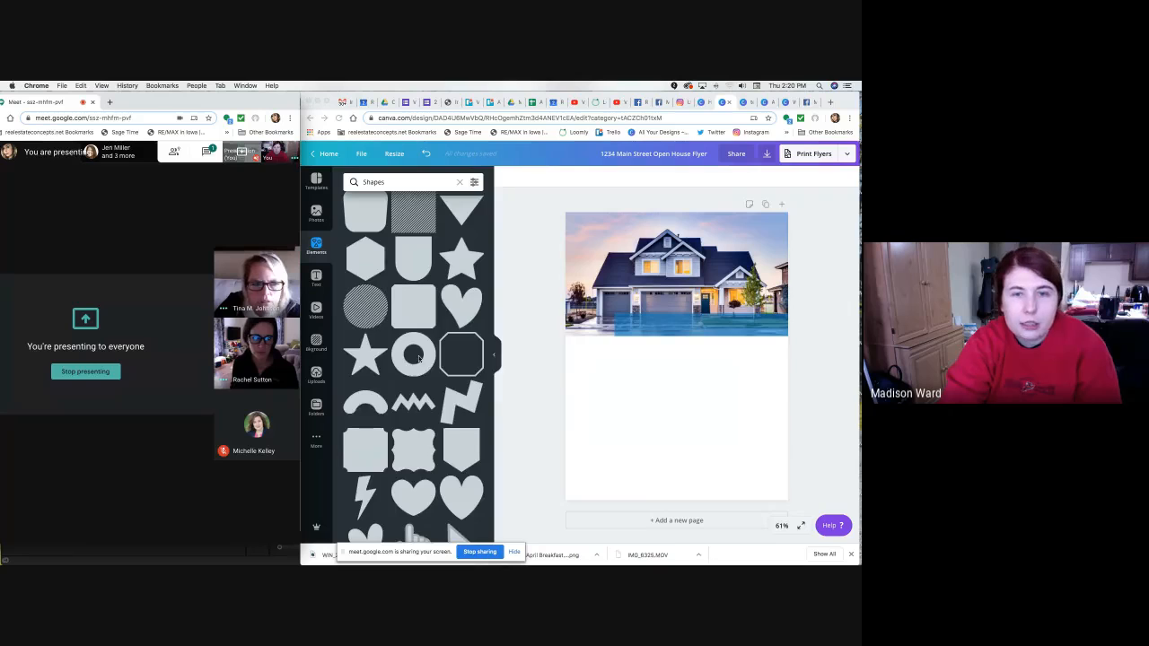
pyautogui.scroll(8, 415, 350)
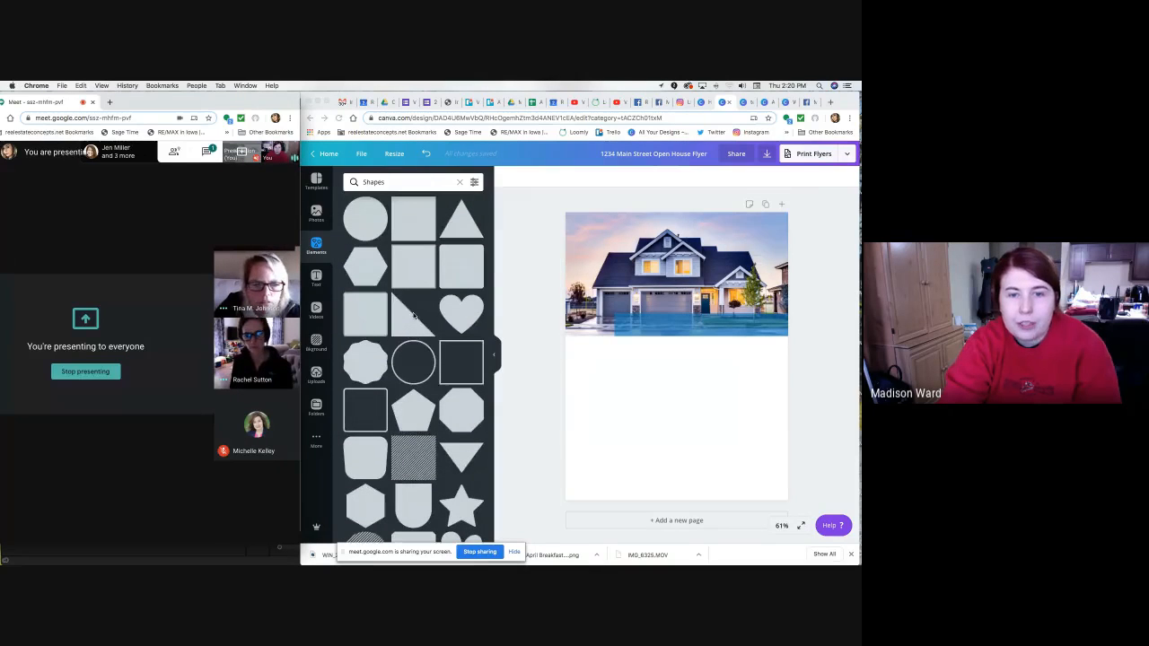
# Add a right-triangle shape and colour it blue #007dc3 from Document Colors.
pyautogui.click(404, 326)
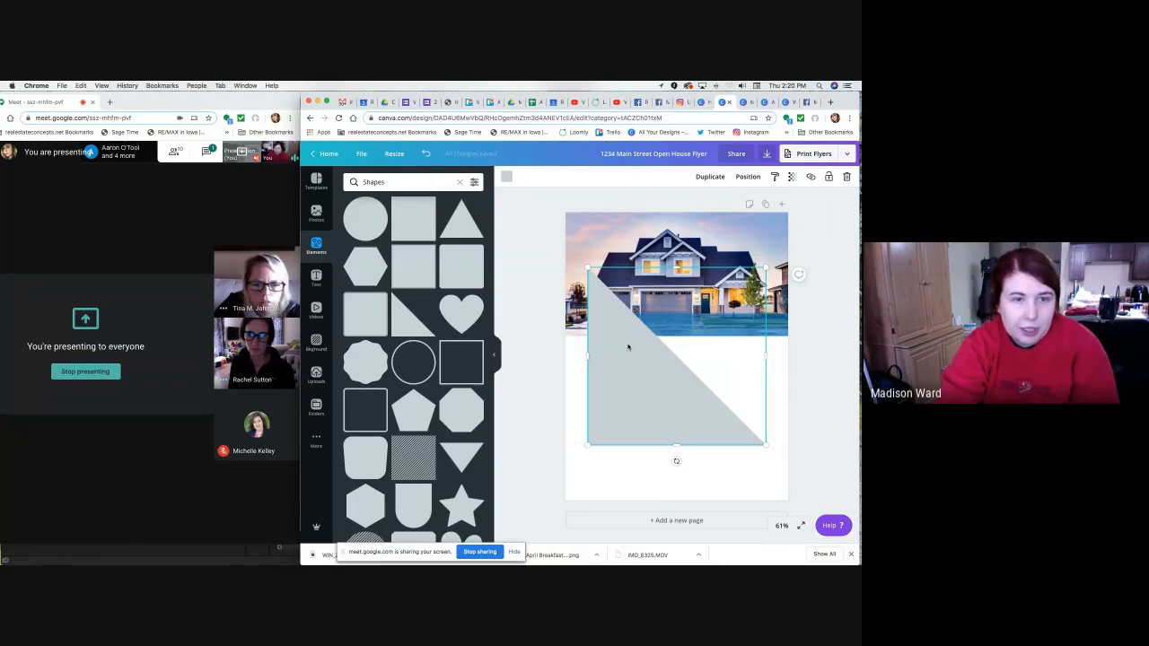
pyautogui.moveTo(628, 347); pyautogui.dragTo(620, 327)
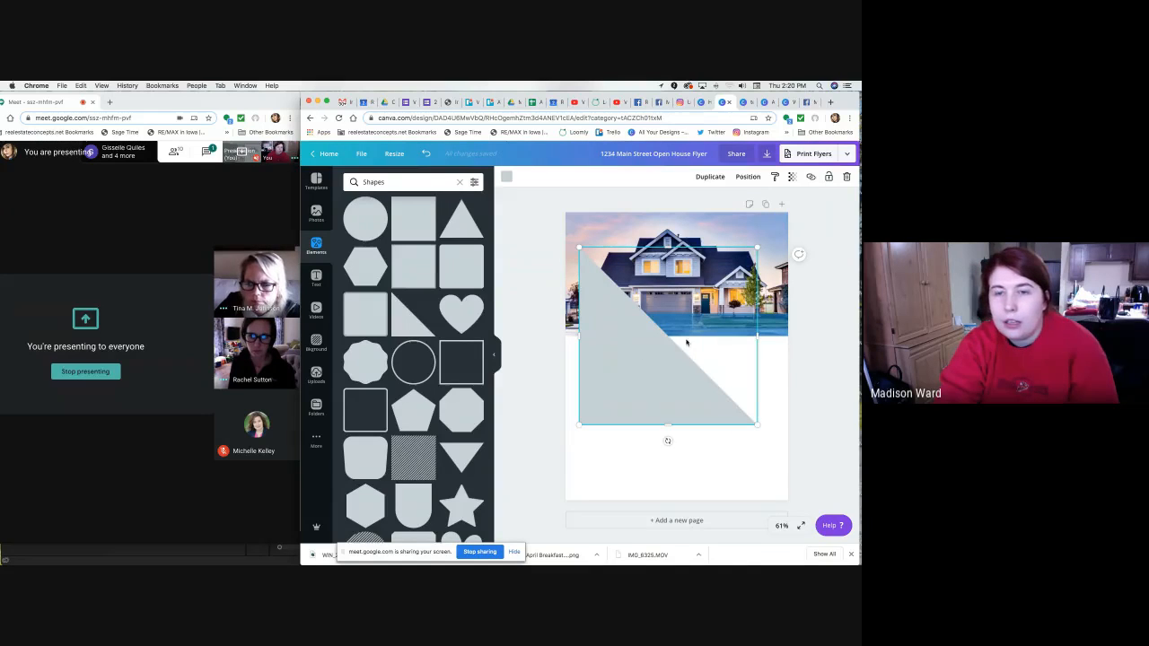
pyautogui.click(507, 177)
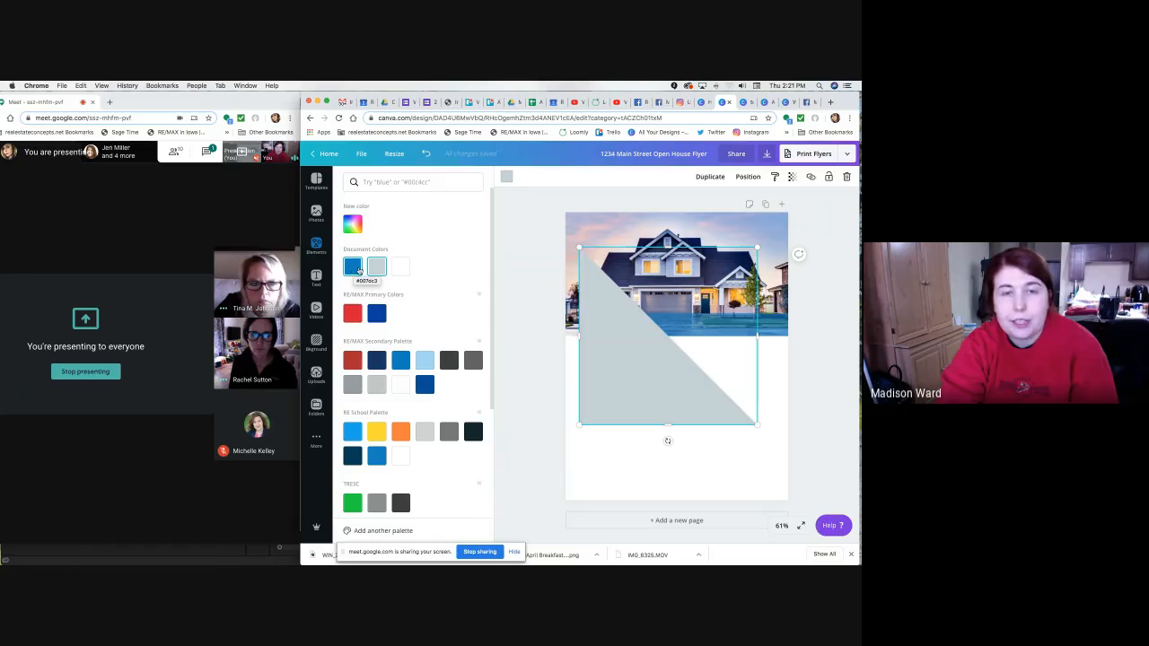
pyautogui.click(353, 266)
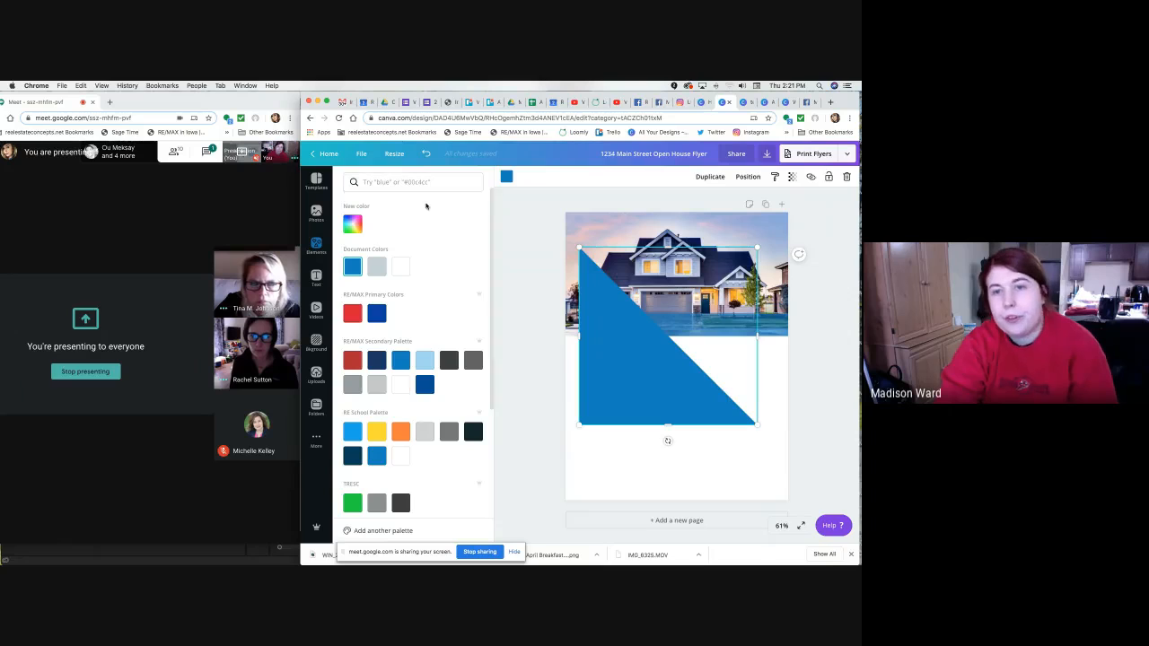
# Rotate the blue triangle to about -89° and shrink it onto the photo's lower-left edge.
pyautogui.moveTo(659, 384)
pyautogui.mouseDown()
pyautogui.moveTo(683, 399)
pyautogui.moveTo(668, 374)
pyautogui.mouseUp()
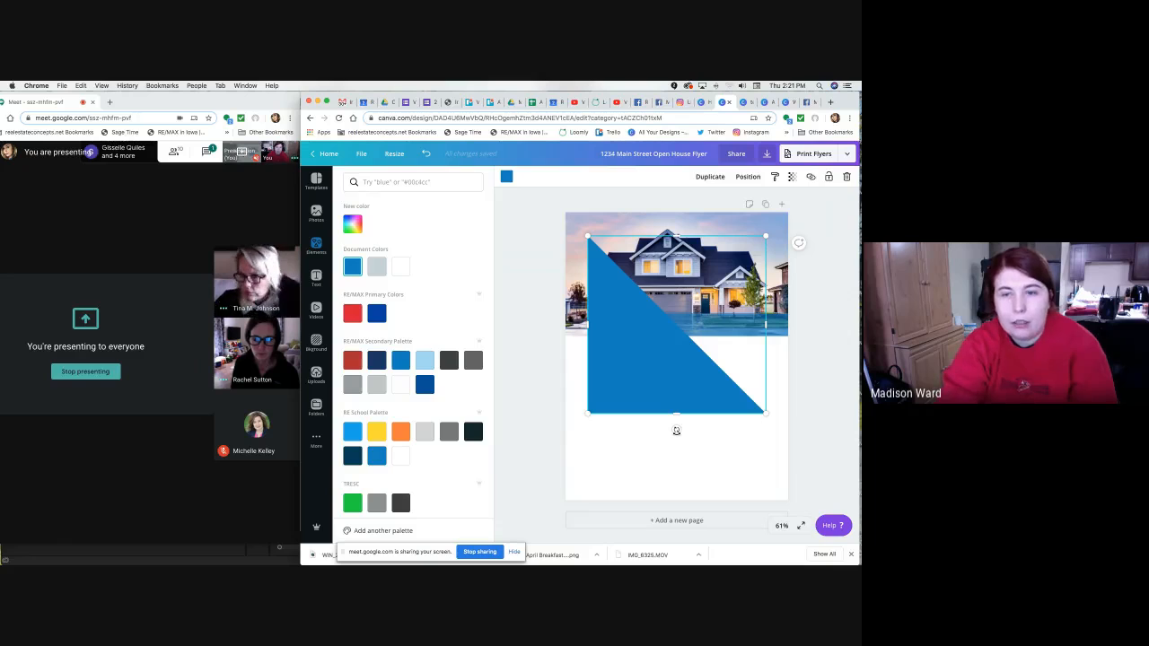
pyautogui.moveTo(677, 432); pyautogui.dragTo(727, 325)
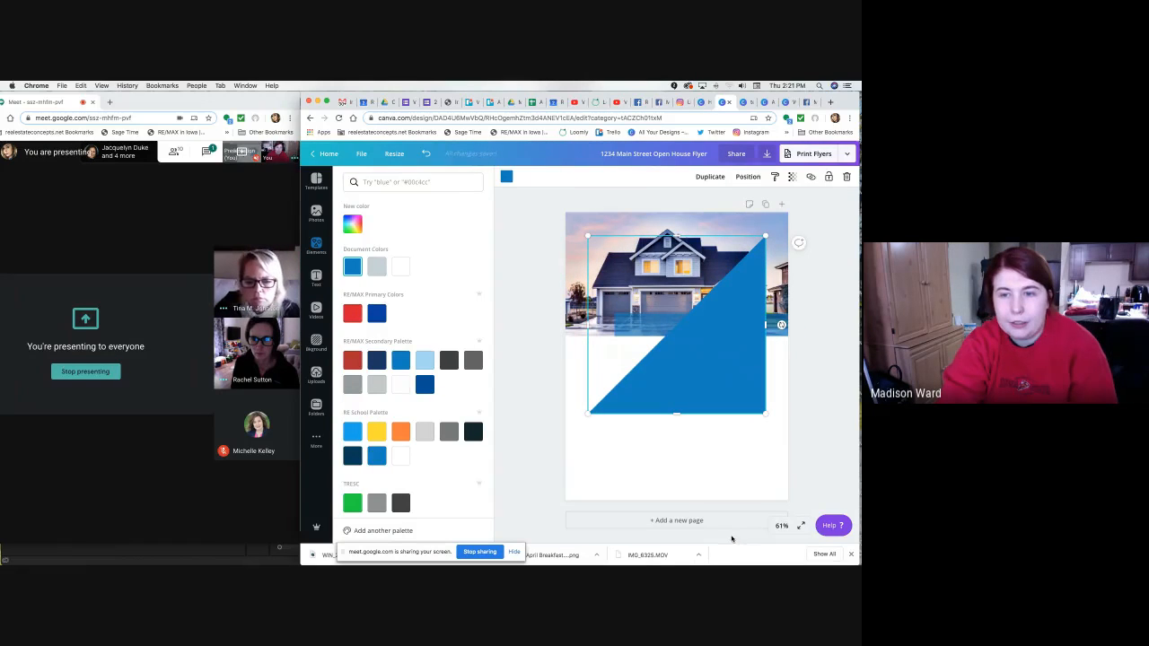
pyautogui.moveTo(698, 372)
pyautogui.mouseDown()
pyautogui.moveTo(622, 354)
pyautogui.moveTo(675, 375)
pyautogui.mouseUp()
pyautogui.moveTo(759, 328)
pyautogui.mouseDown()
pyautogui.moveTo(758, 339)
pyautogui.moveTo(759, 329)
pyautogui.mouseUp()
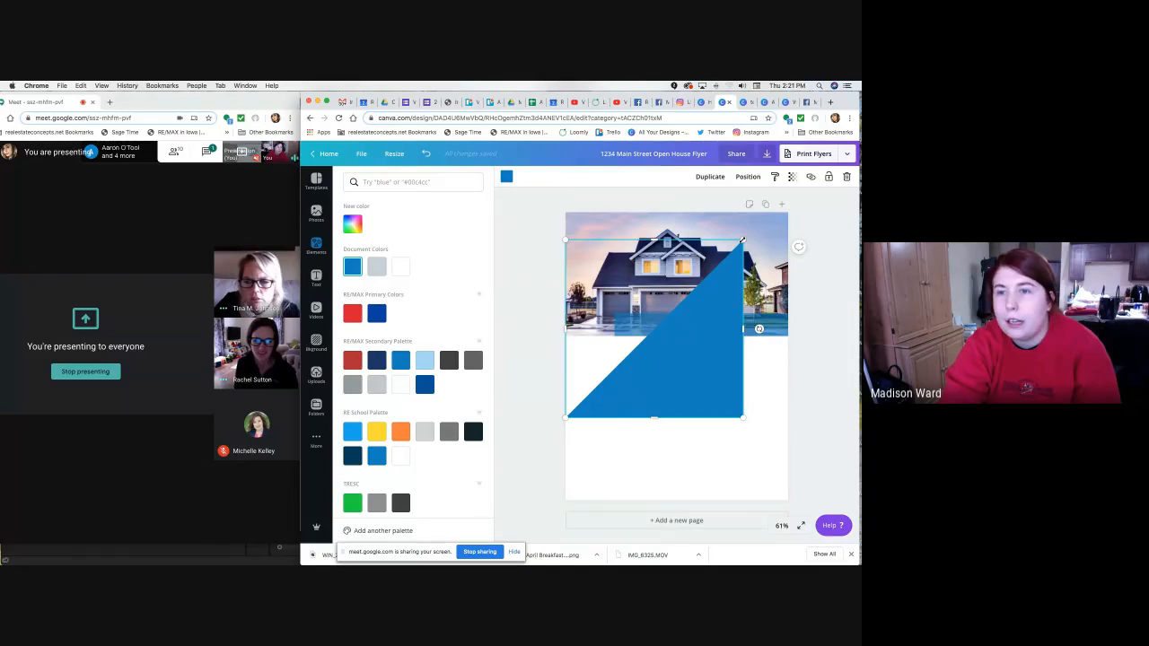
pyautogui.moveTo(711, 326); pyautogui.dragTo(604, 319)
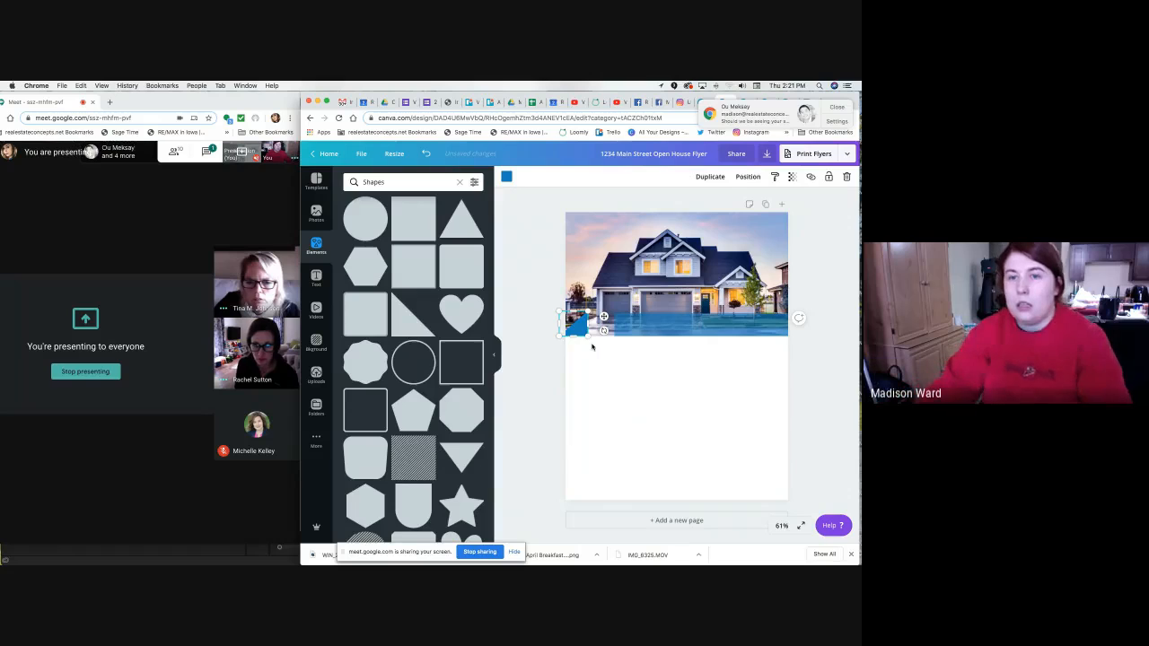
# Slide the blue triangle right along the house photo's bottom edge.
pyautogui.moveTo(584, 330); pyautogui.dragTo(606, 330)
pyautogui.click(541, 339)
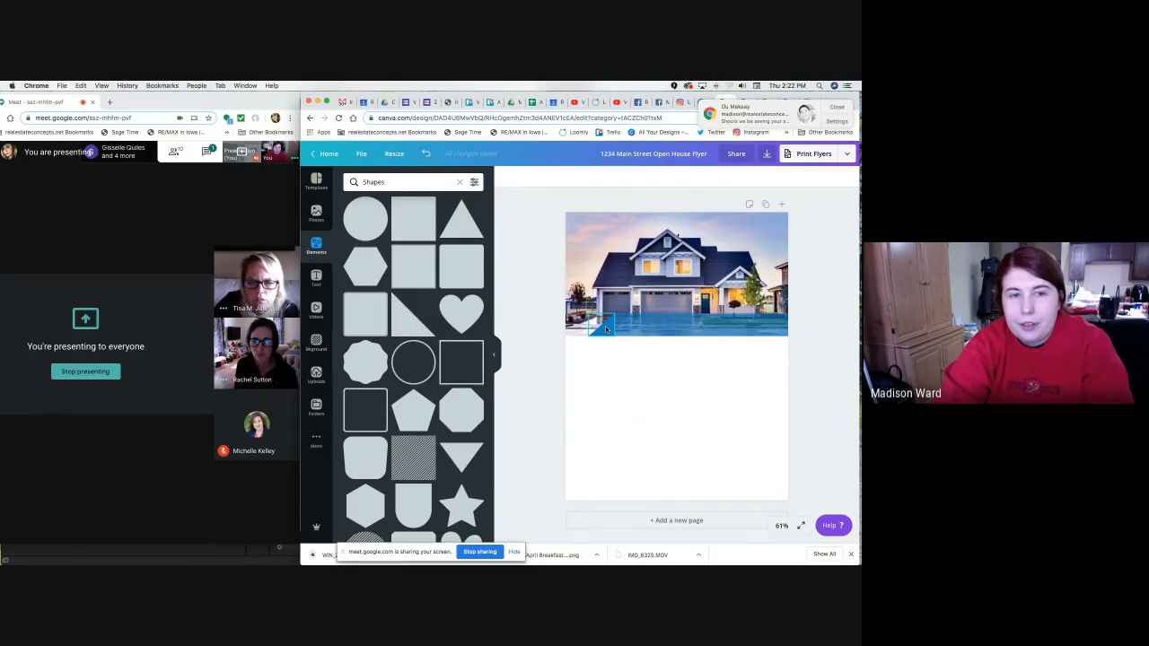
pyautogui.click(606, 326)
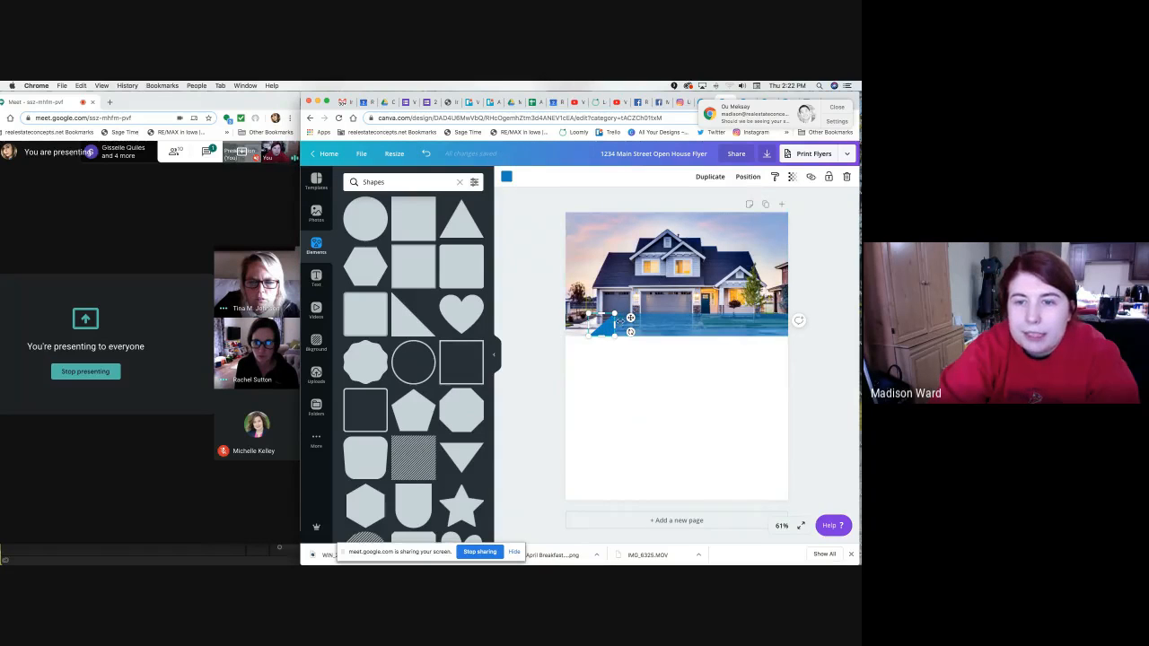
pyautogui.click(630, 356)
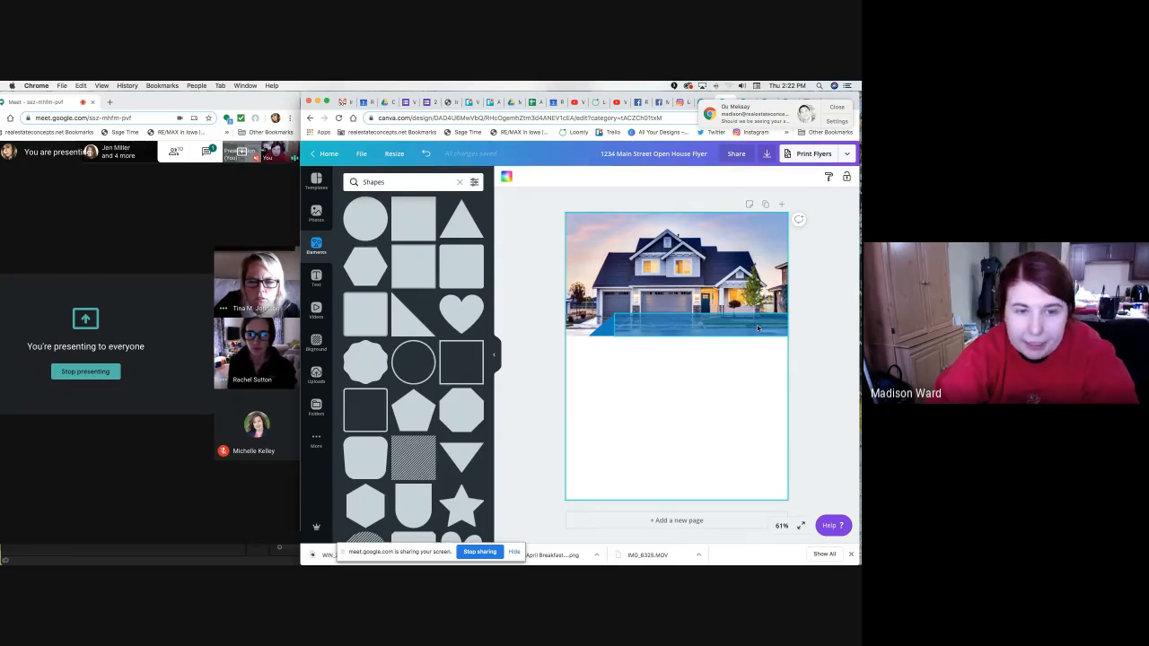
pyautogui.click(605, 326)
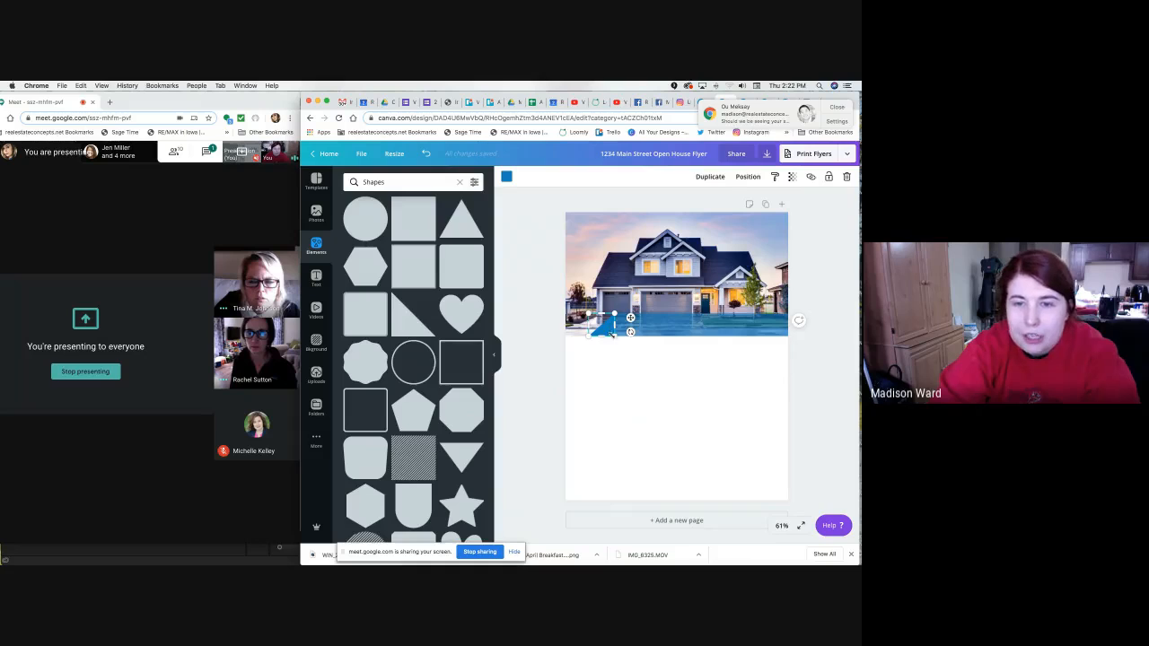
# Give the triangle transparency 65 to match the bar, then open the incoming chat message.
pyautogui.click(792, 177)
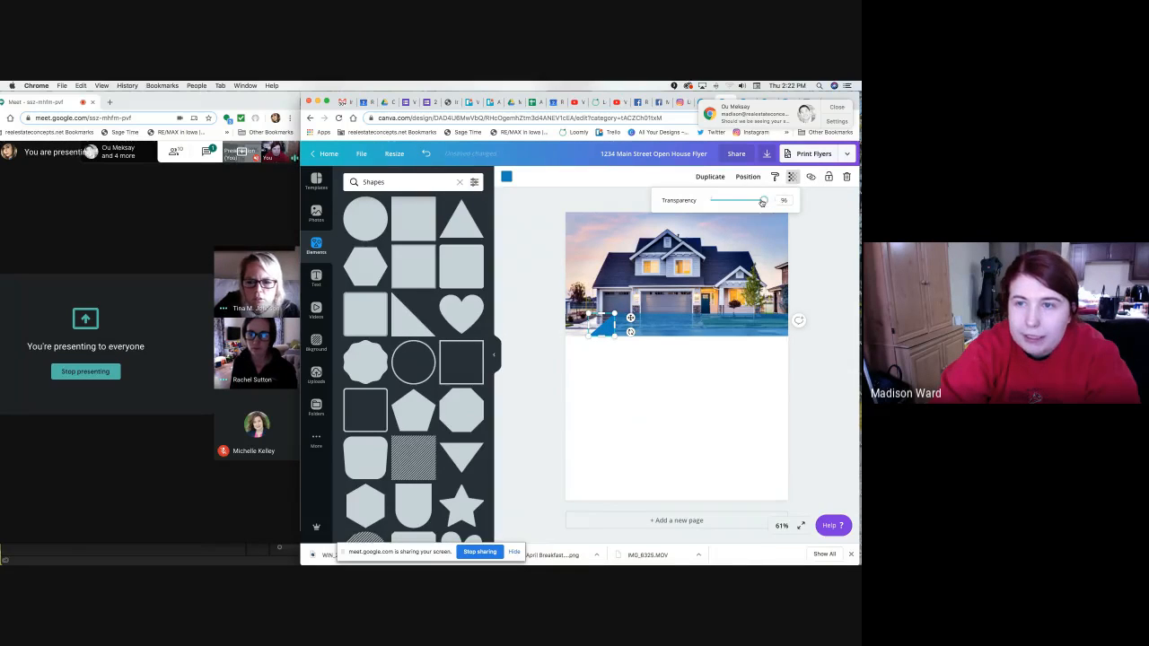
pyautogui.moveTo(761, 201); pyautogui.dragTo(747, 202)
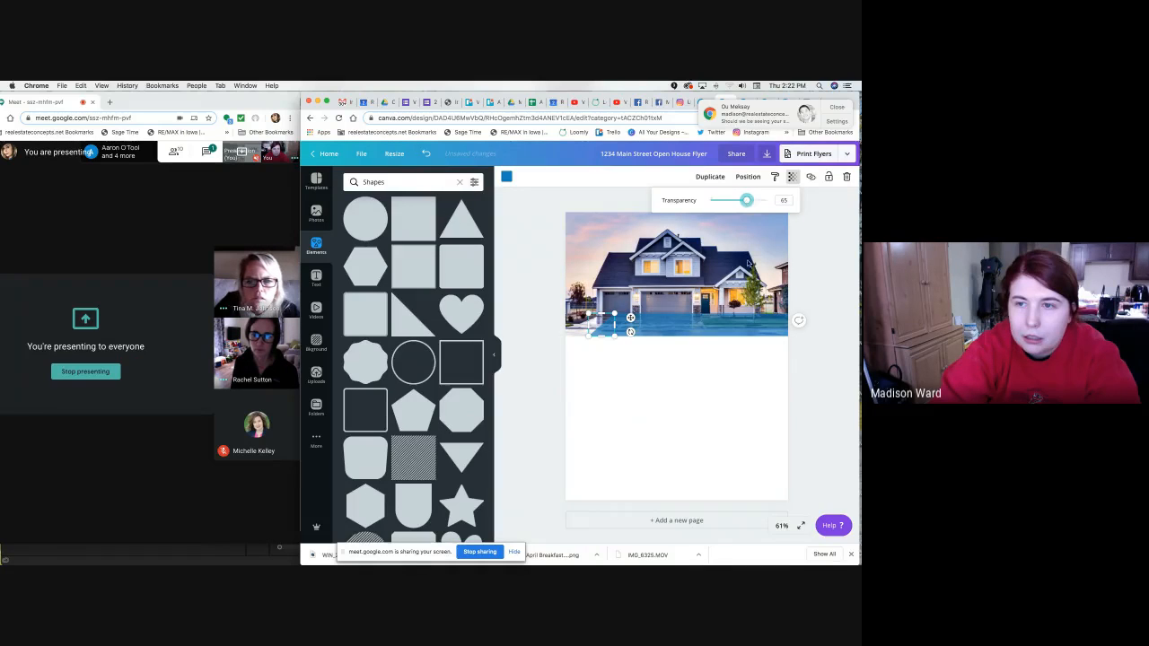
pyautogui.click(709, 406)
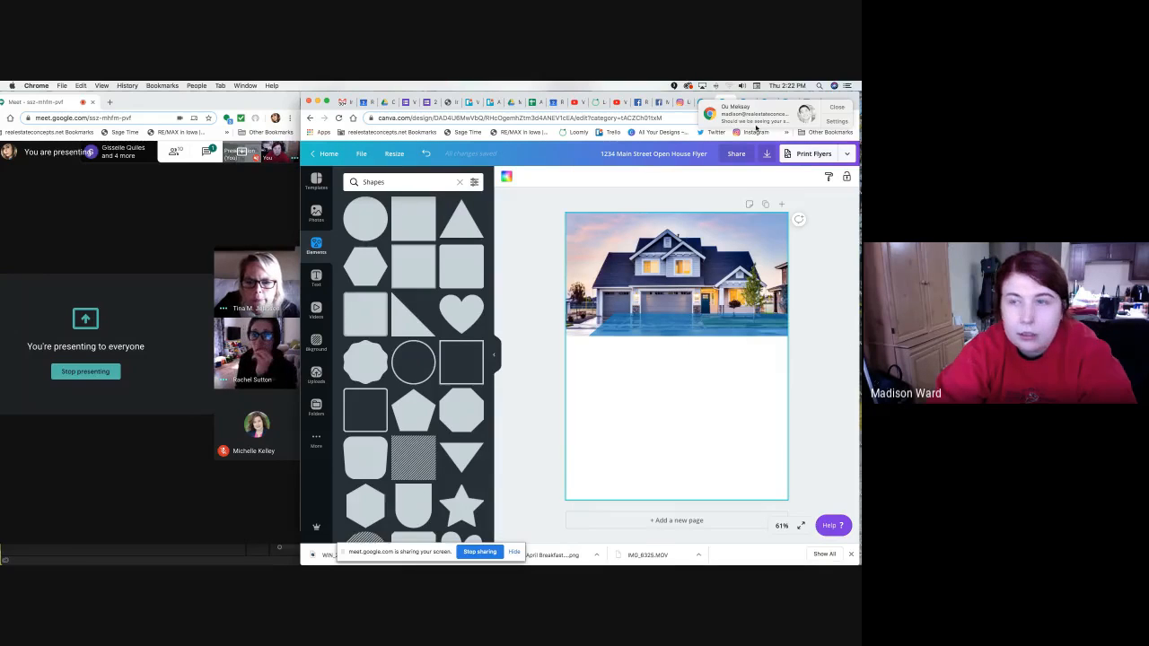
pyautogui.click(783, 118)
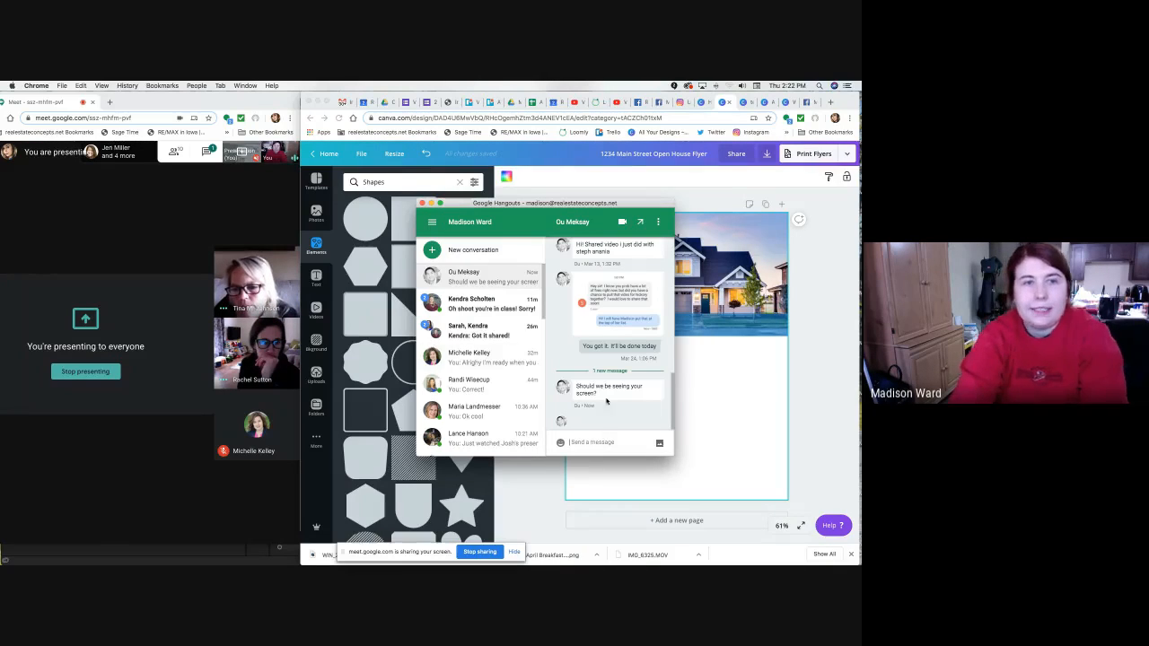
# Send 'Yes' in the Hangouts chat, then close the chat and the Meet presenting notification.
pyautogui.click(263, 104)
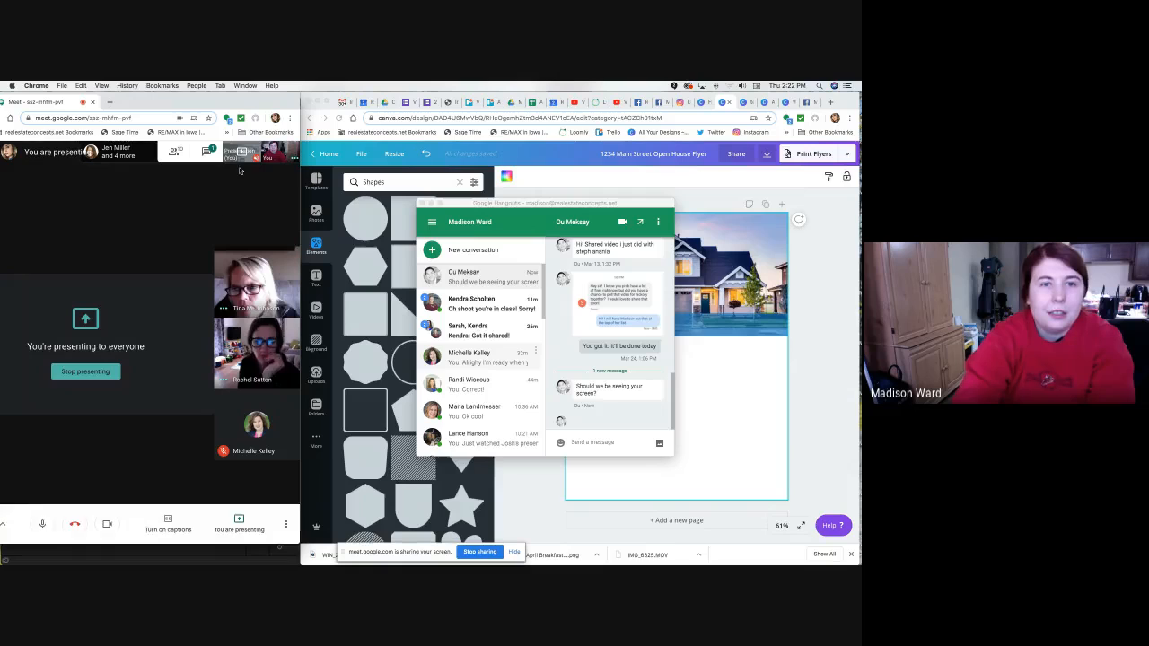
pyautogui.click(571, 443)
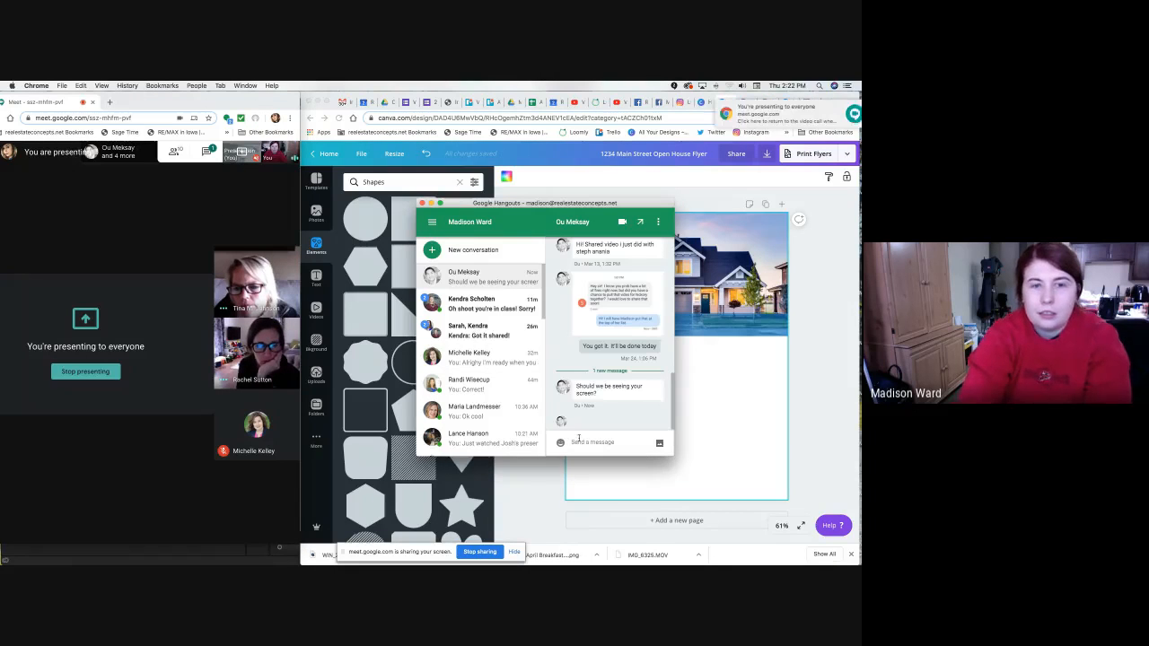
pyautogui.write('Yes')
pyautogui.press('Return')
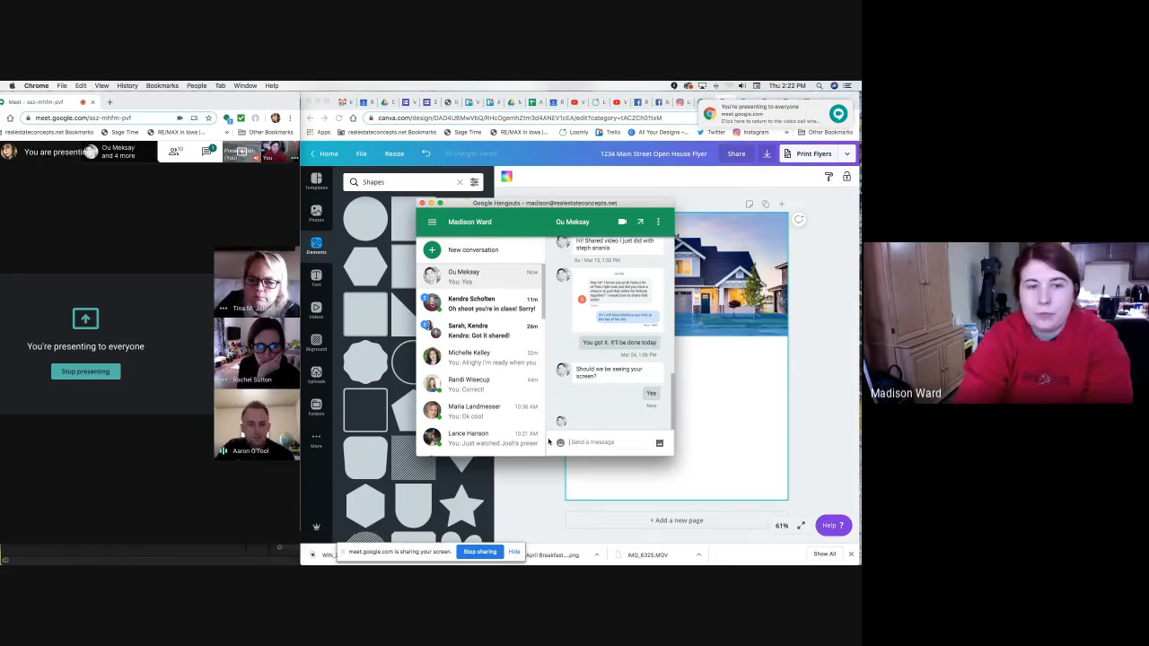
pyautogui.click(422, 203)
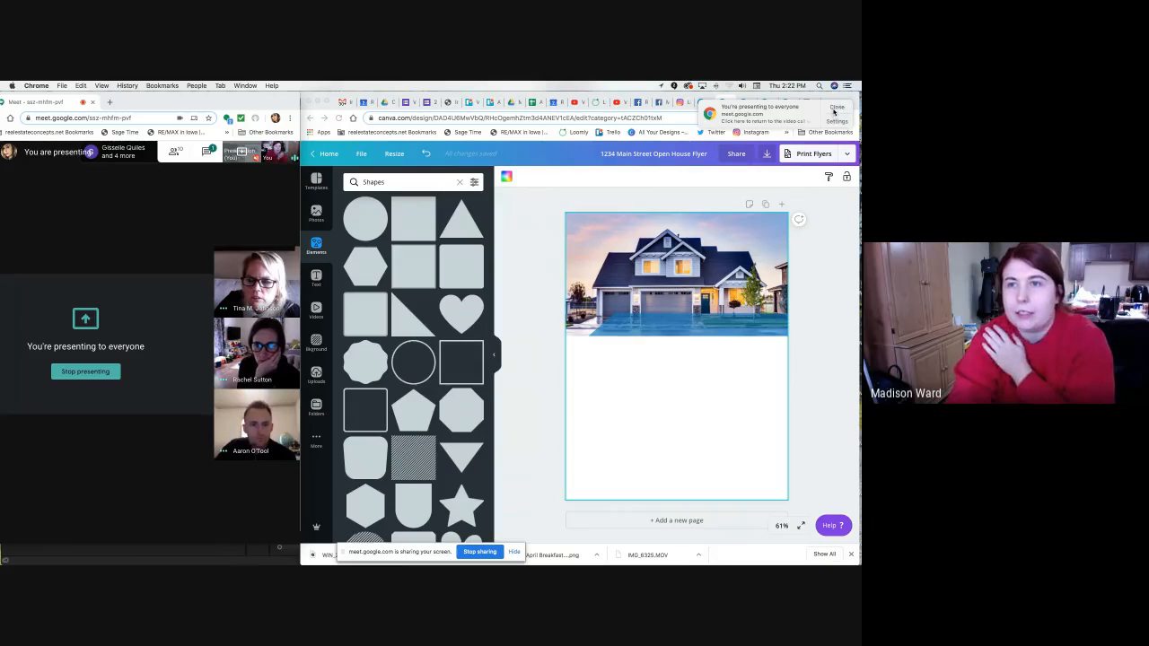
pyautogui.click(835, 108)
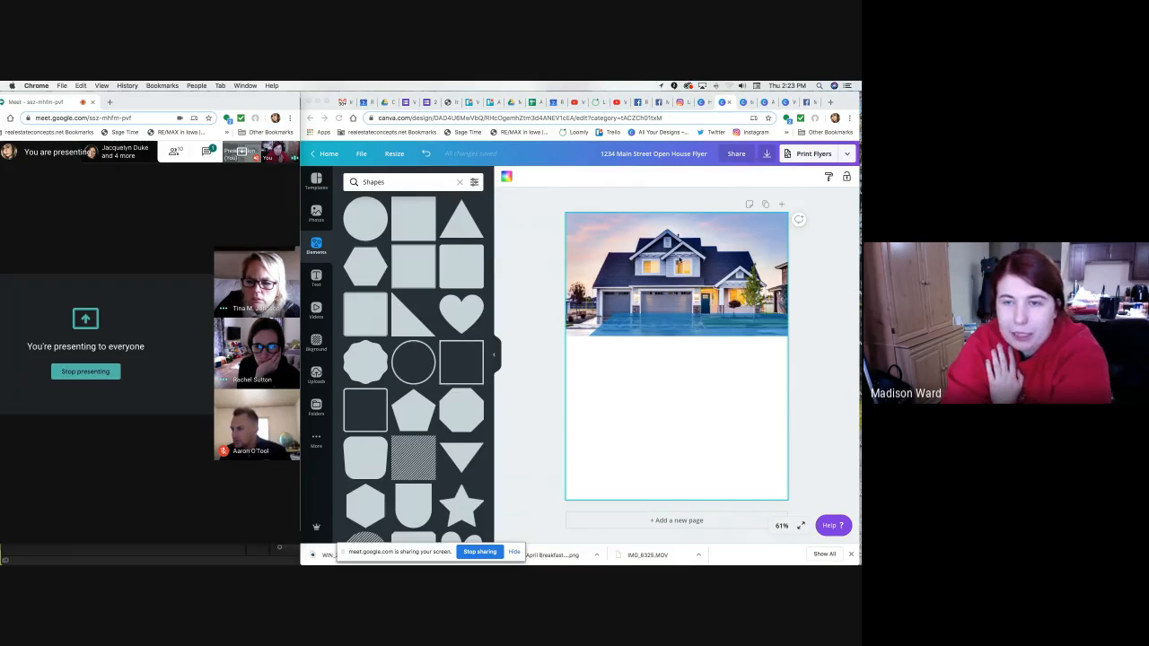
# Refocus the flyer and press T to add a 'Your paragraph text' box in Gotham 14.
pyautogui.click(525, 249)
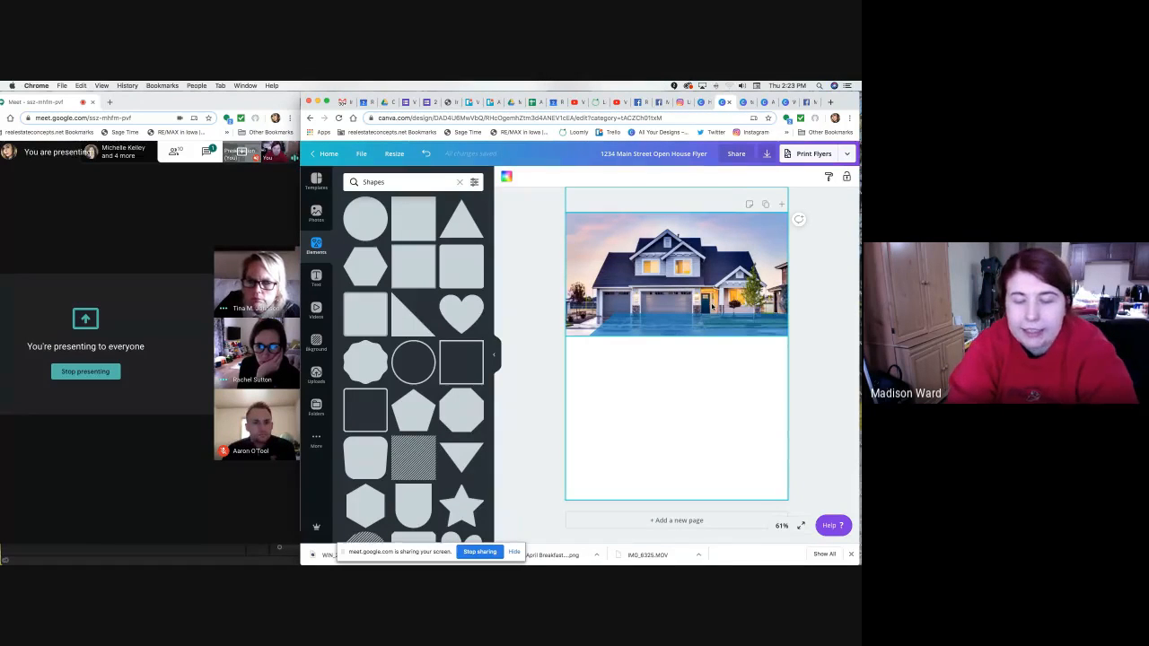
pyautogui.press('t')
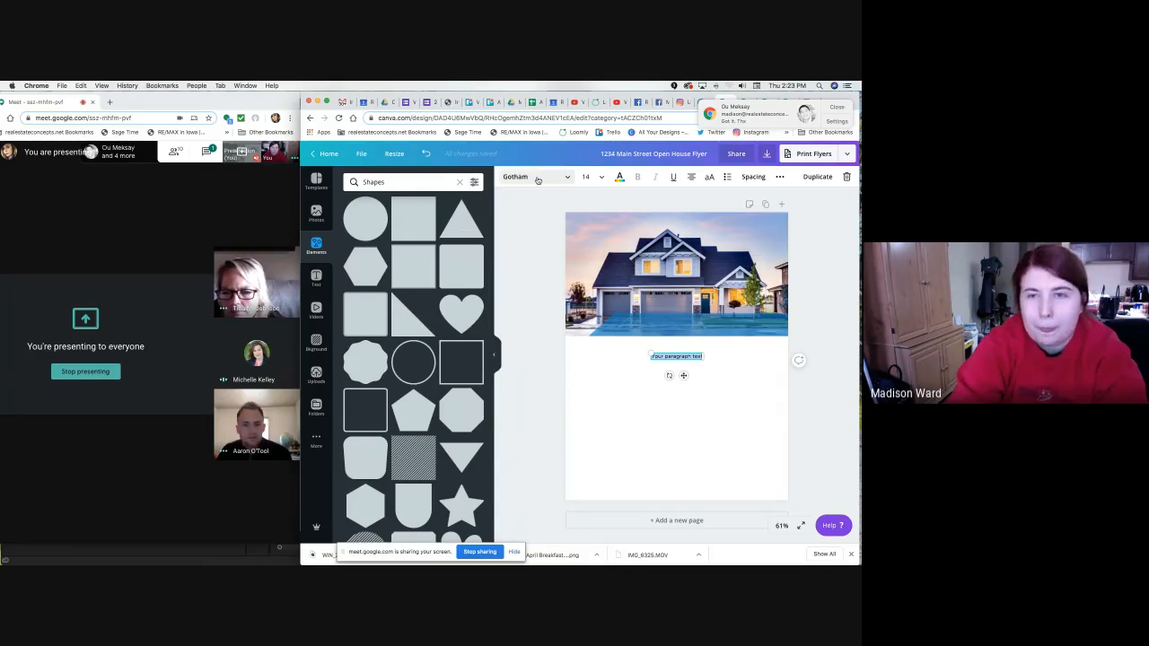
# Search the fonts for 'ar' and switch the paragraph text to Arialle.
pyautogui.click(542, 180)
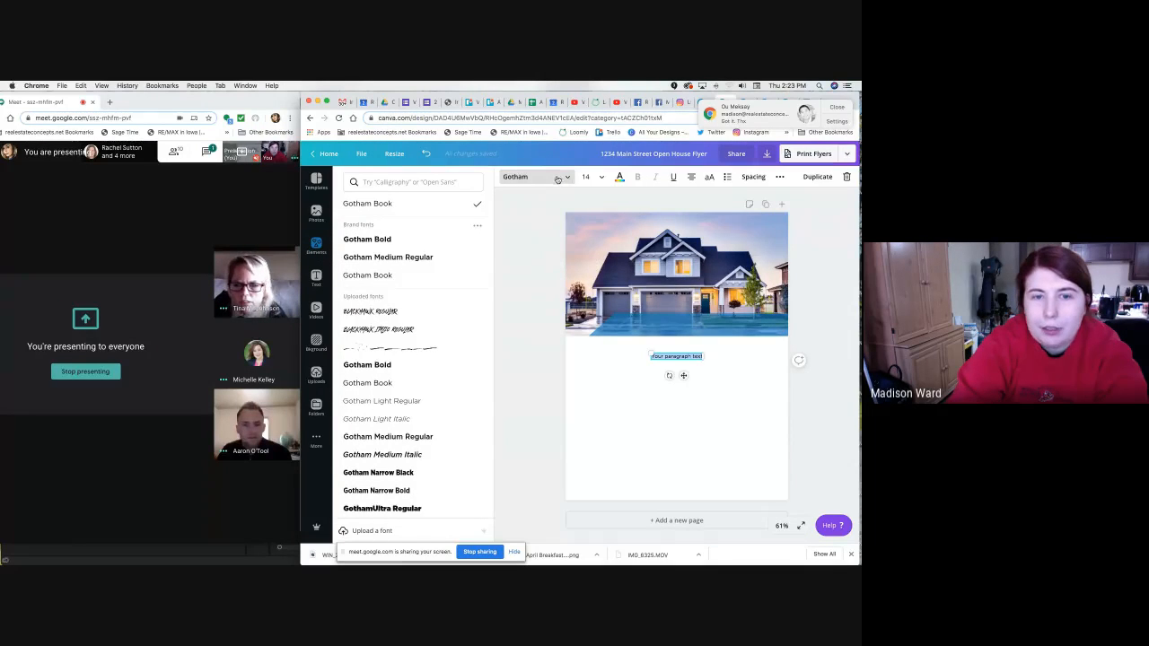
pyautogui.click(407, 182)
pyautogui.write('ari')
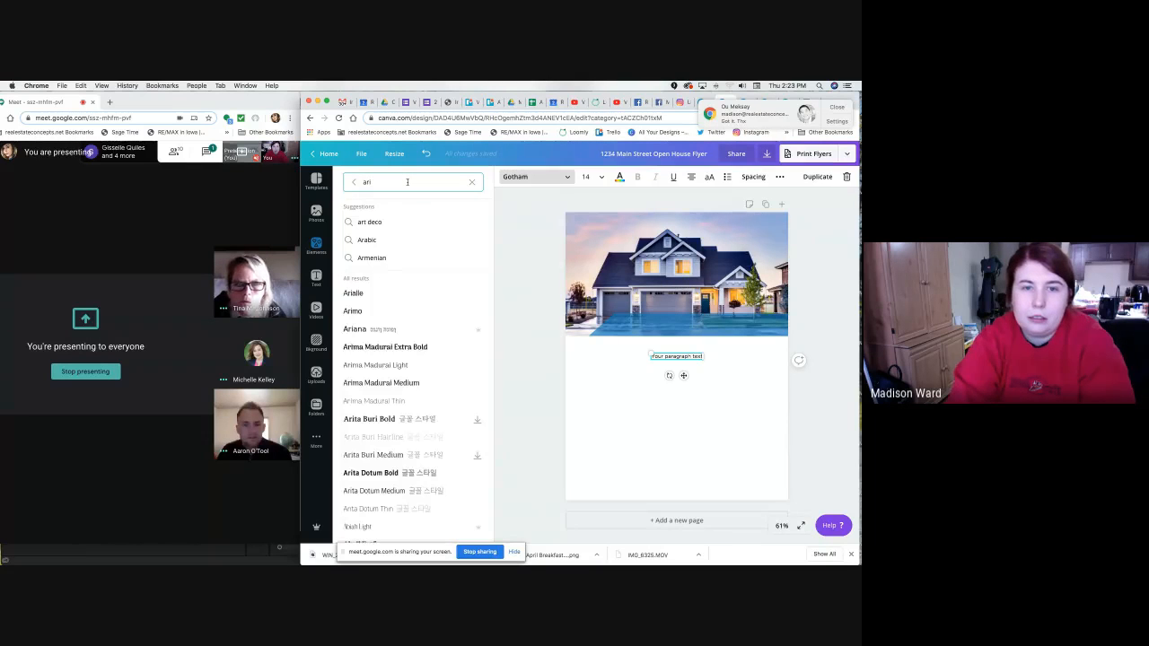
pyautogui.click(386, 297)
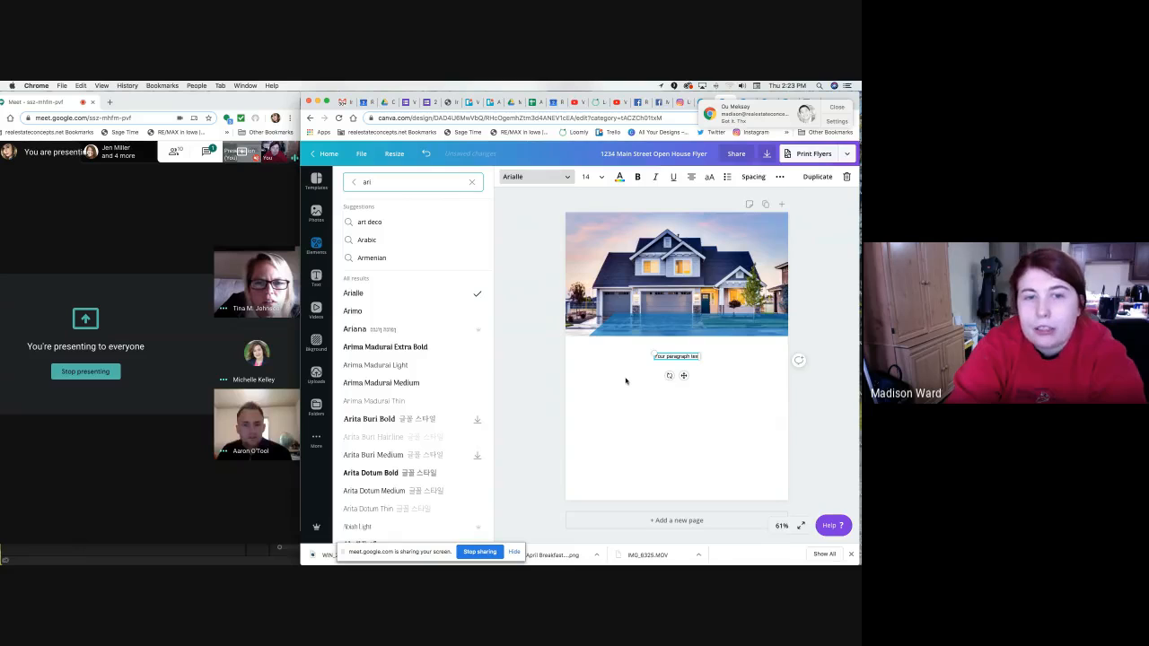
# Drag the paragraph text onto the blue bar at the photo's bottom edge, then reselect its text.
pyautogui.click(663, 358)
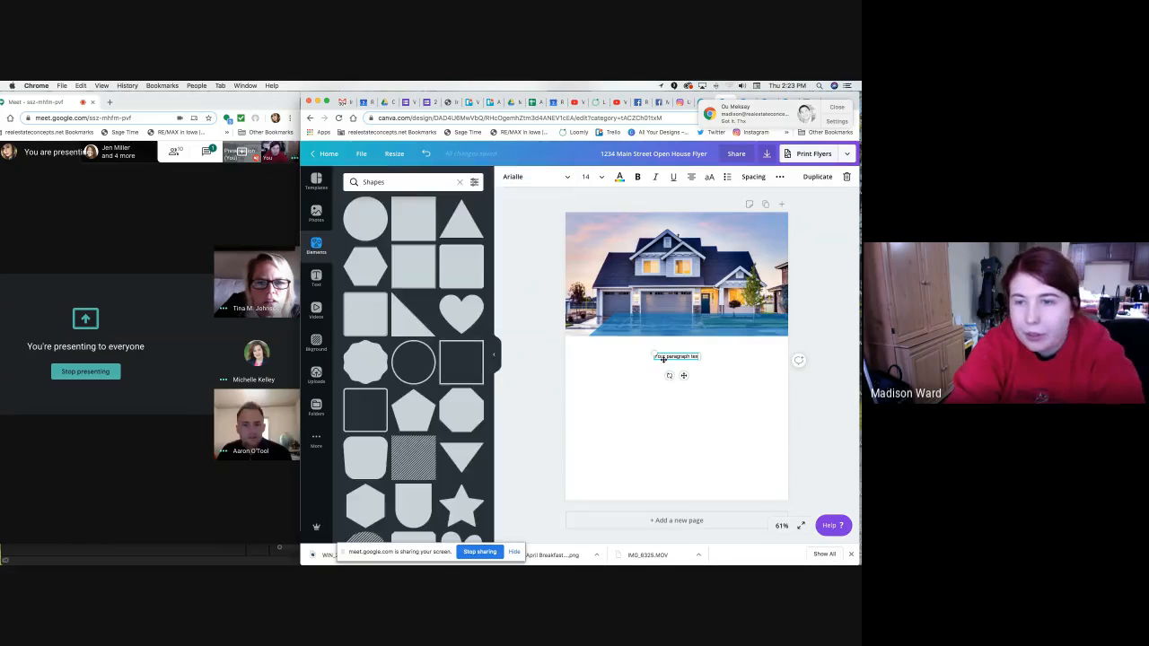
pyautogui.moveTo(686, 355); pyautogui.dragTo(715, 358)
pyautogui.doubleClick(715, 358)
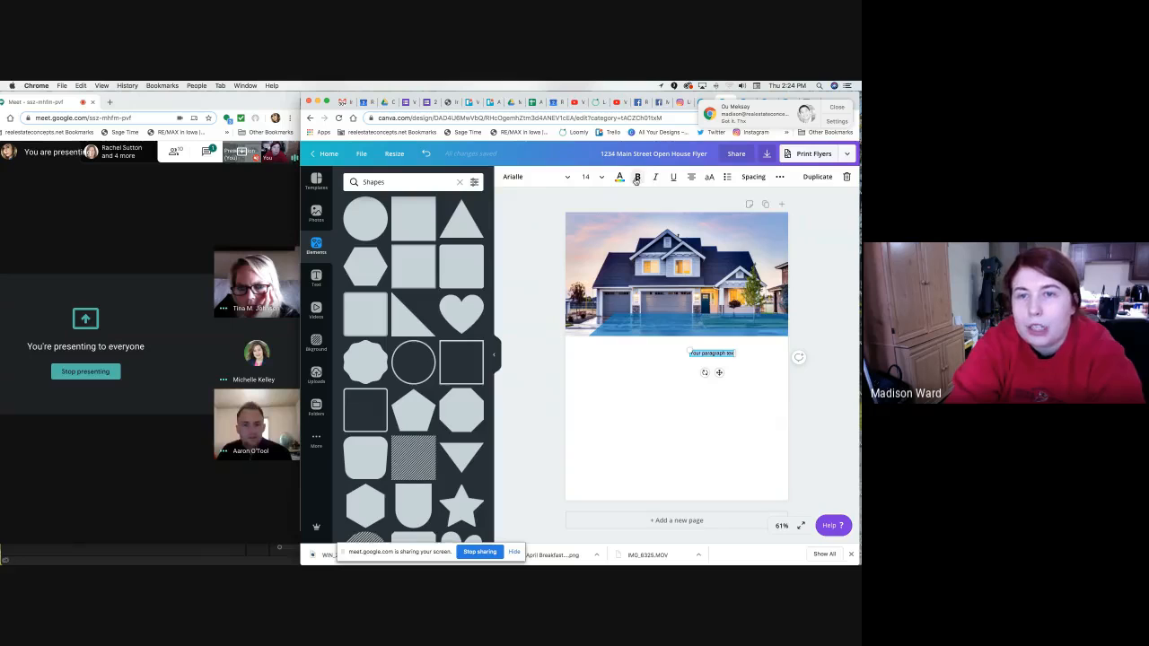
pyautogui.moveTo(719, 371); pyautogui.dragTo(711, 341)
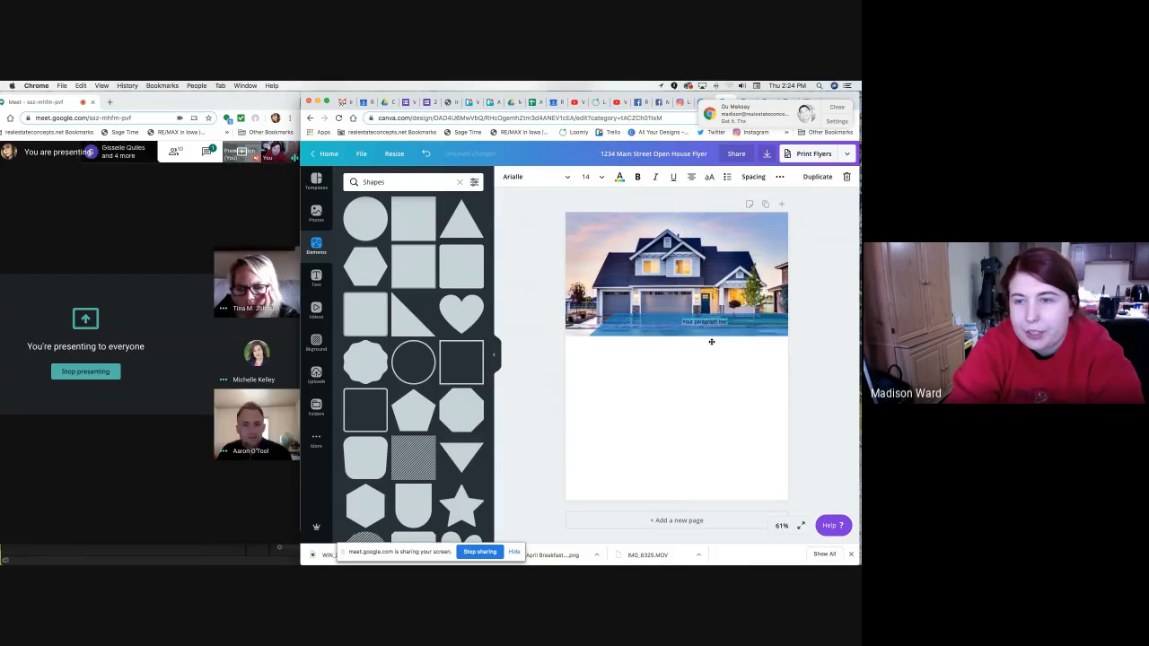
pyautogui.click(730, 384)
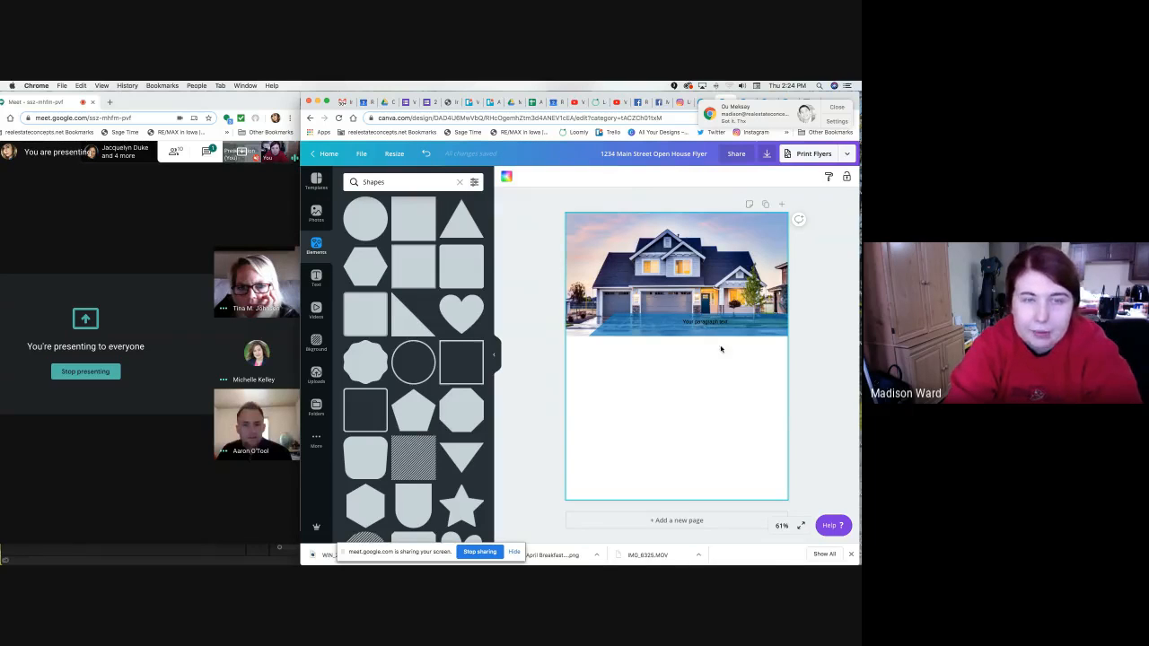
pyautogui.click(703, 323)
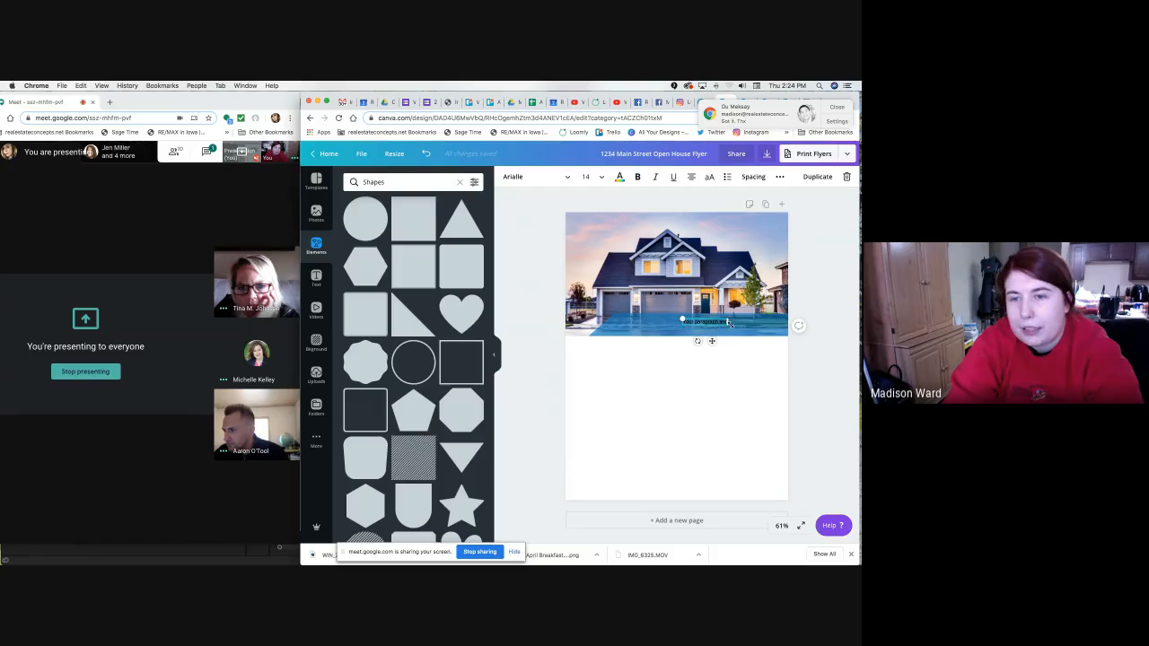
pyautogui.moveTo(729, 324); pyautogui.dragTo(691, 320)
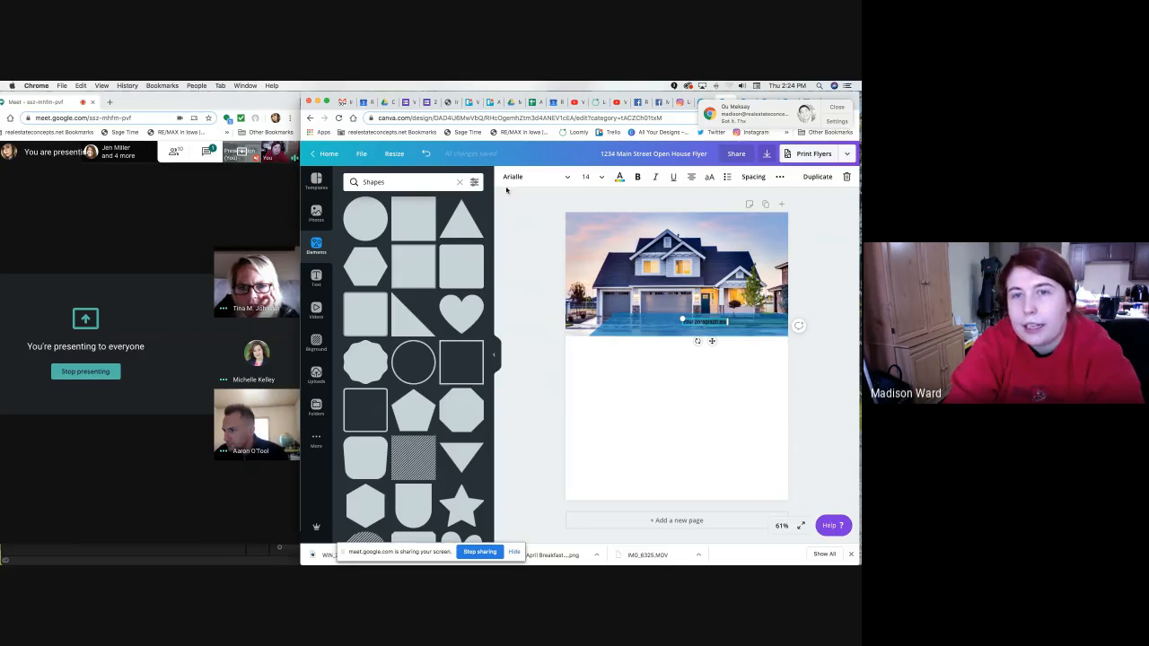
# Set the paragraph text colour to white #ffffff.
pyautogui.click(618, 178)
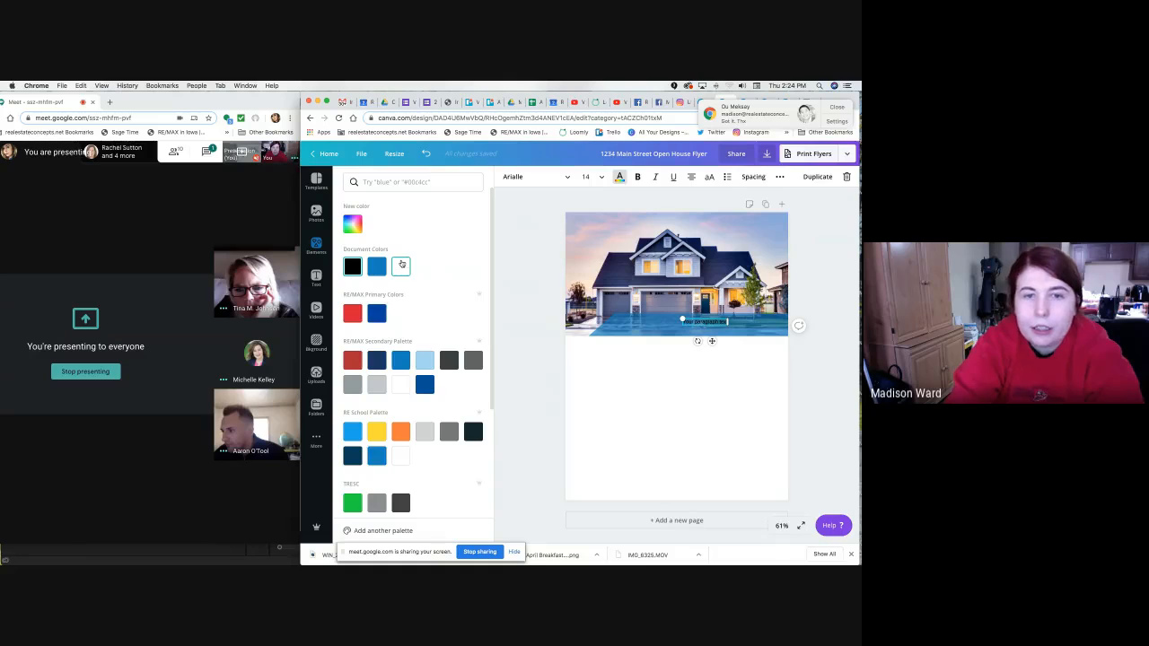
pyautogui.click(401, 265)
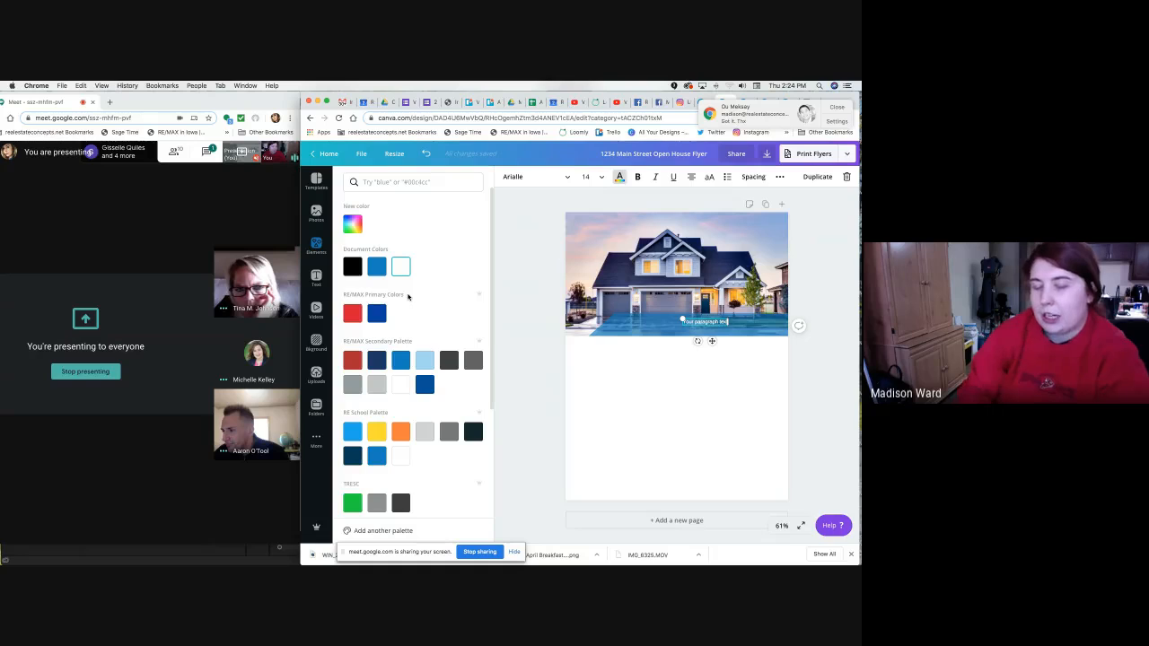
pyautogui.click(352, 226)
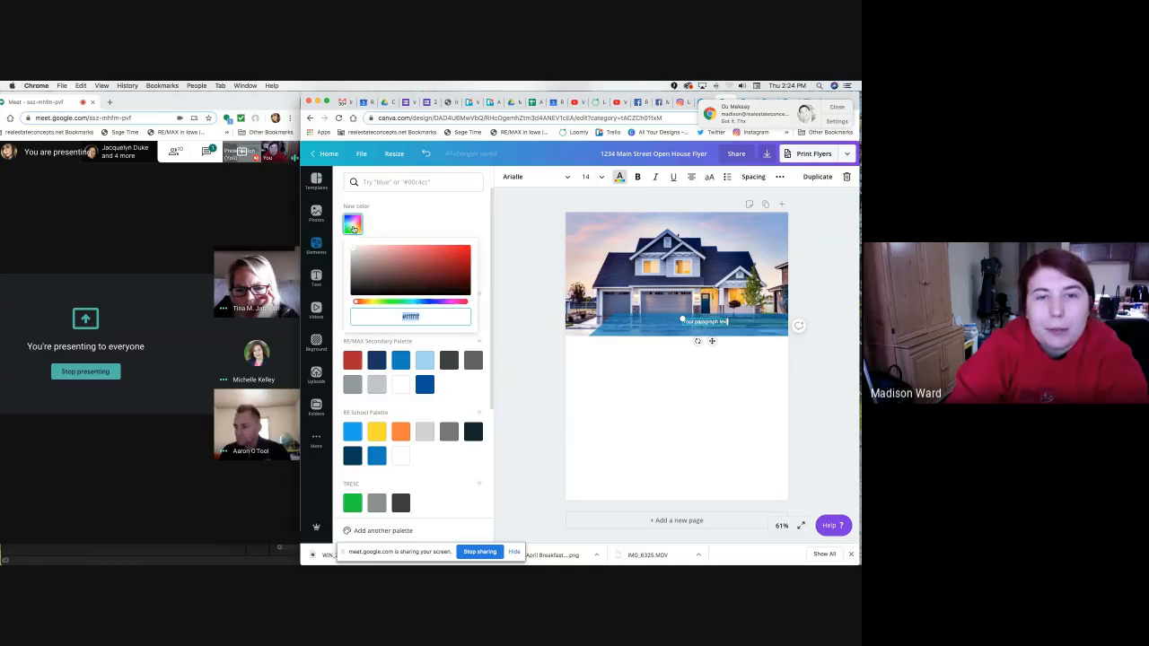
pyautogui.click(369, 263)
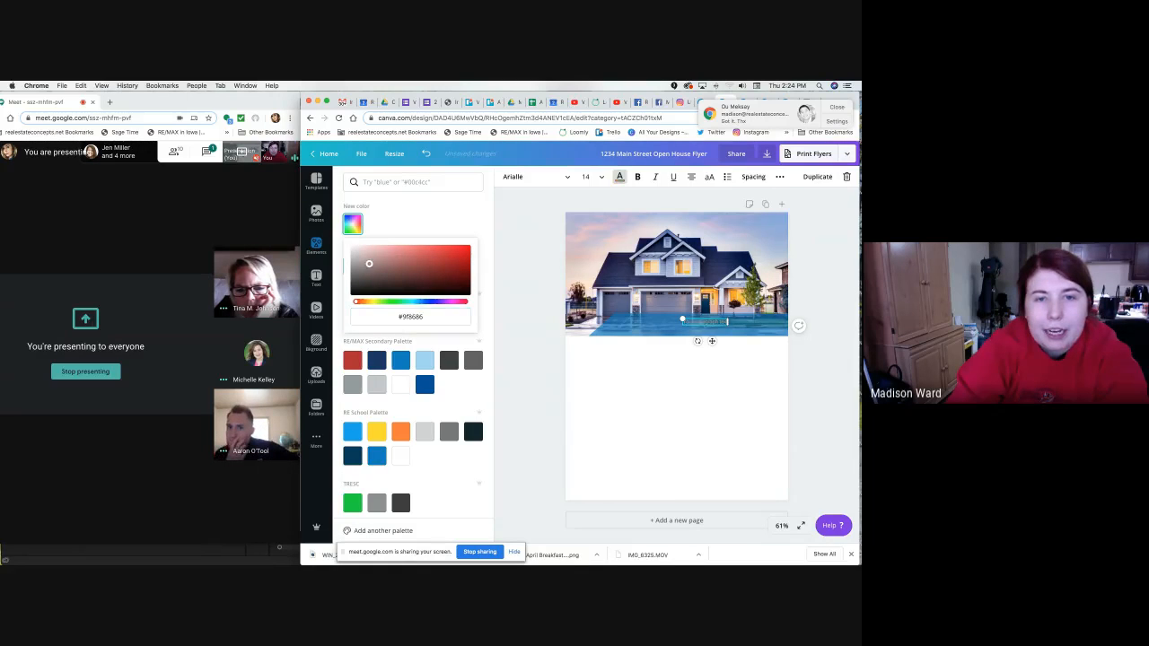
pyautogui.moveTo(369, 263); pyautogui.dragTo(342, 231)
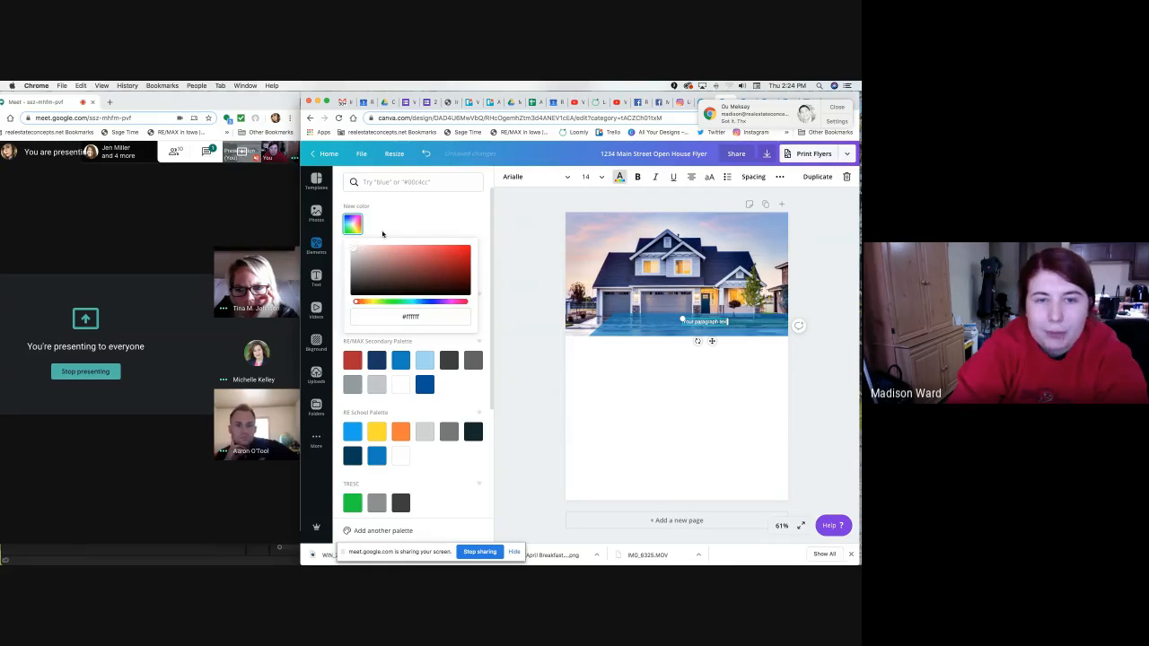
pyautogui.click(427, 231)
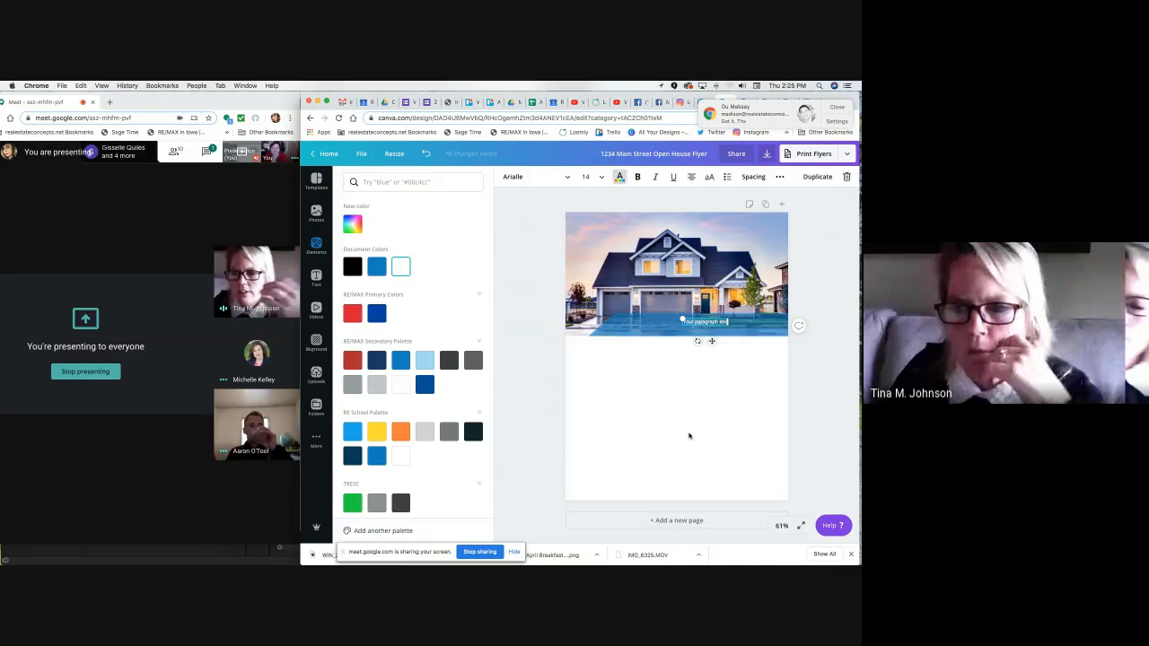
pyautogui.click(690, 436)
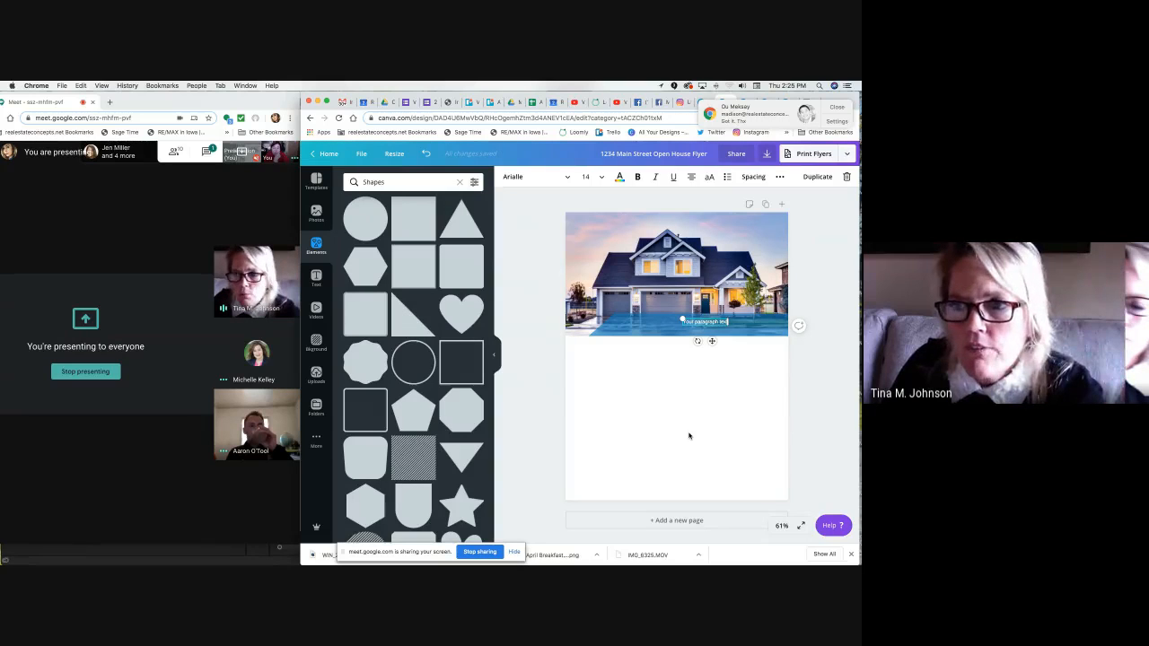
pyautogui.click(685, 430)
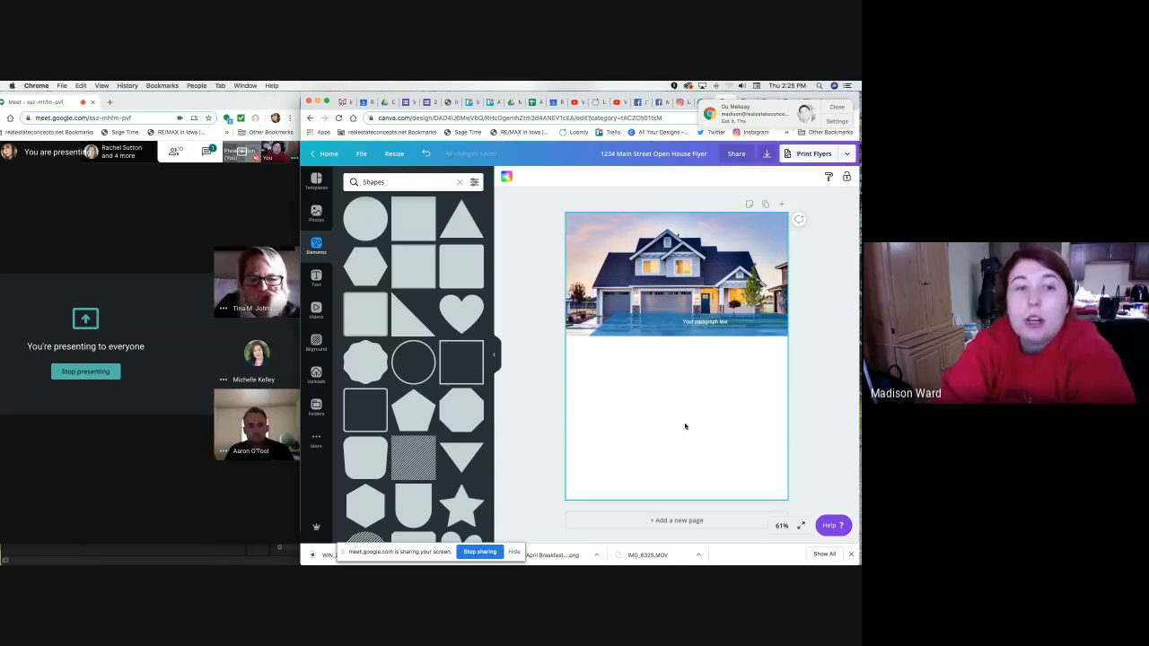
# Add the 'cold, smooth & tasty' text combination, then delete it.
pyautogui.click(316, 279)
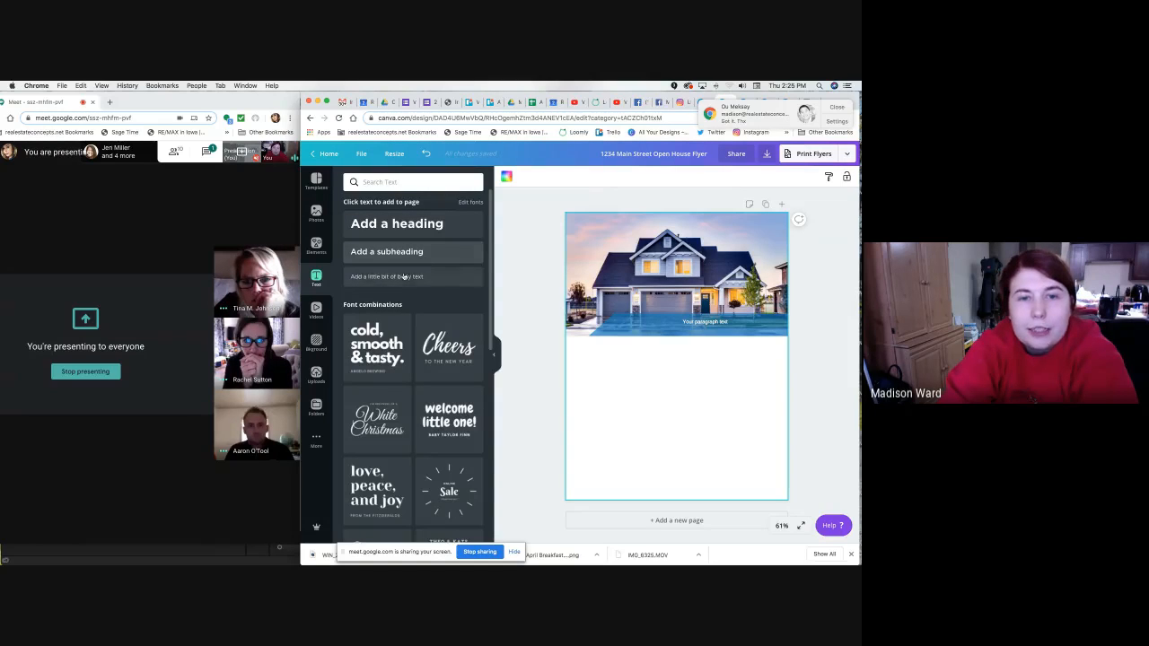
pyautogui.scroll(-2, 395, 377)
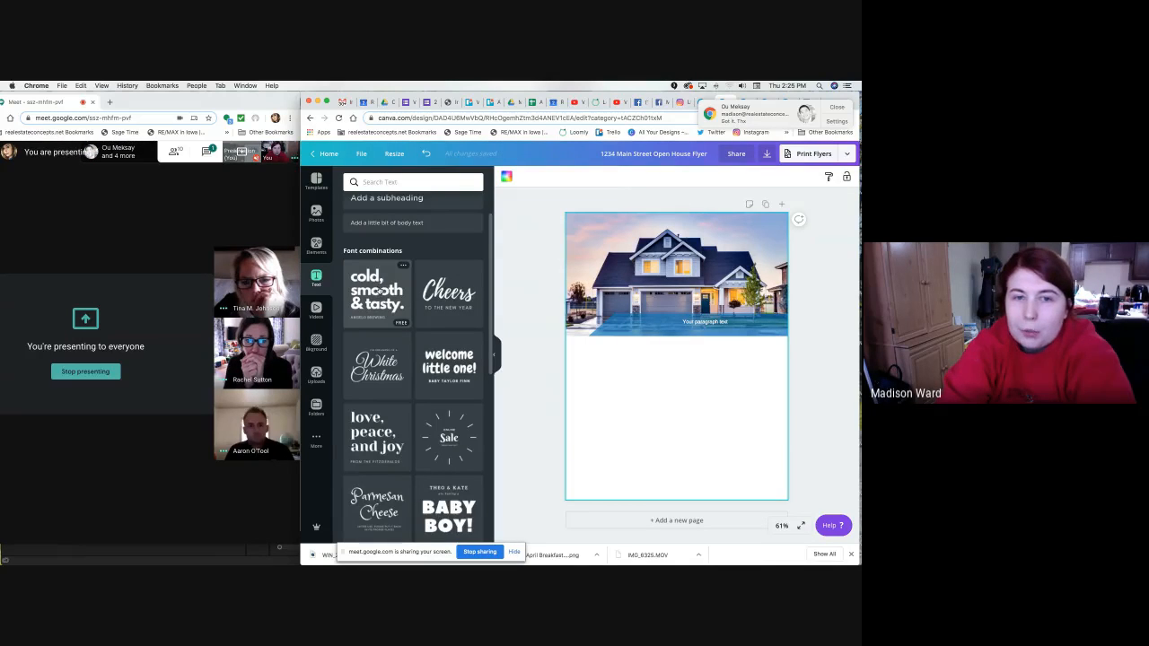
pyautogui.click(379, 283)
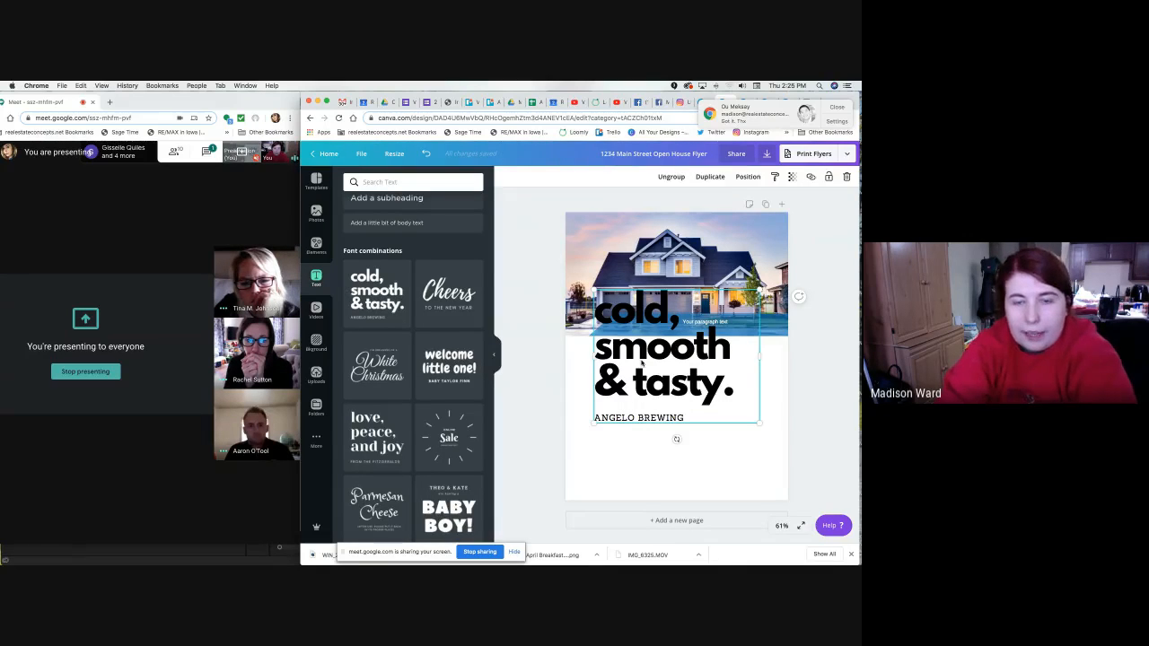
pyautogui.press('Delete')
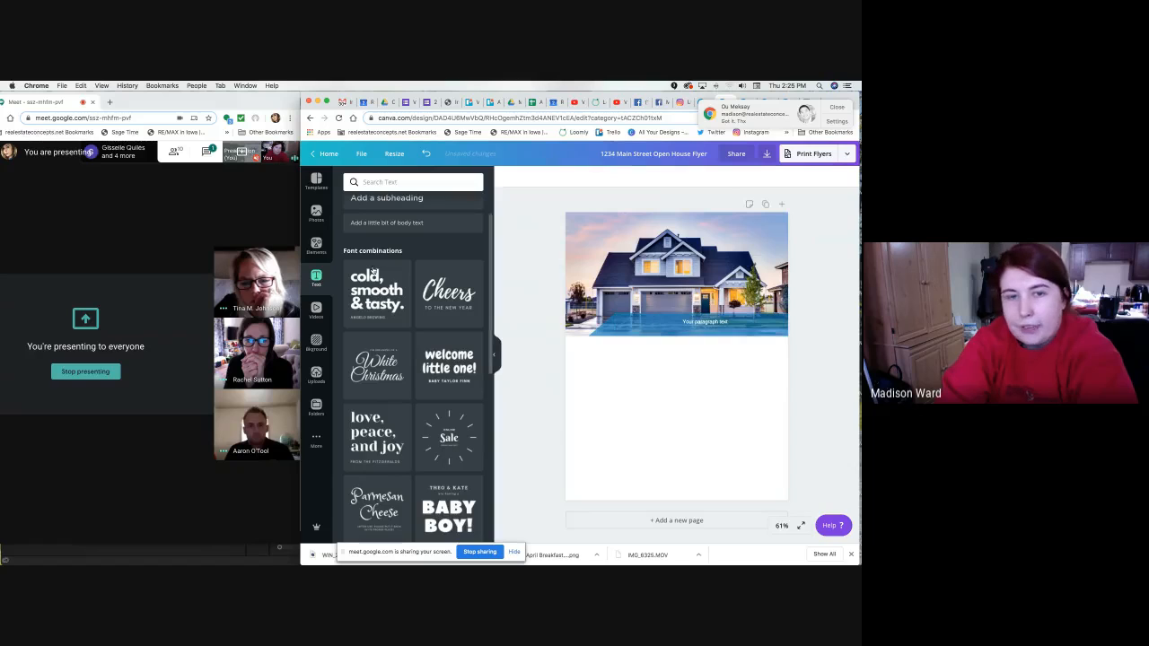
# Add a heading box, clear and discard it, then select the paragraph text on the photo.
pyautogui.scroll(2, 377, 261)
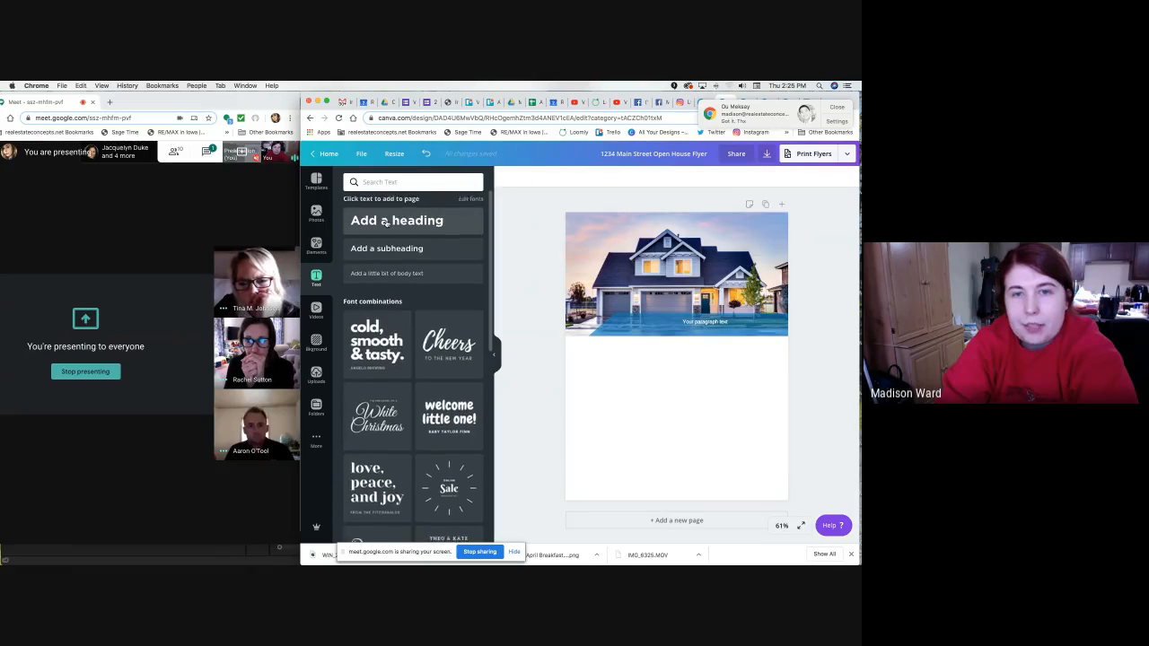
pyautogui.click(385, 222)
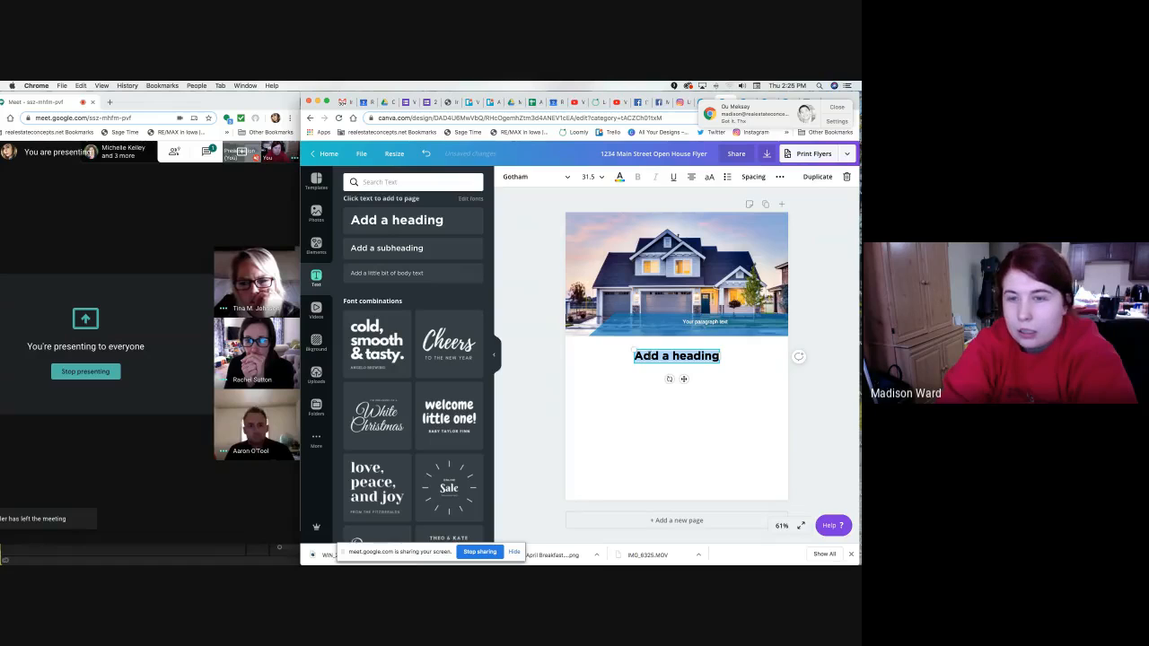
pyautogui.press('BackSpace')
pyautogui.click(666, 461)
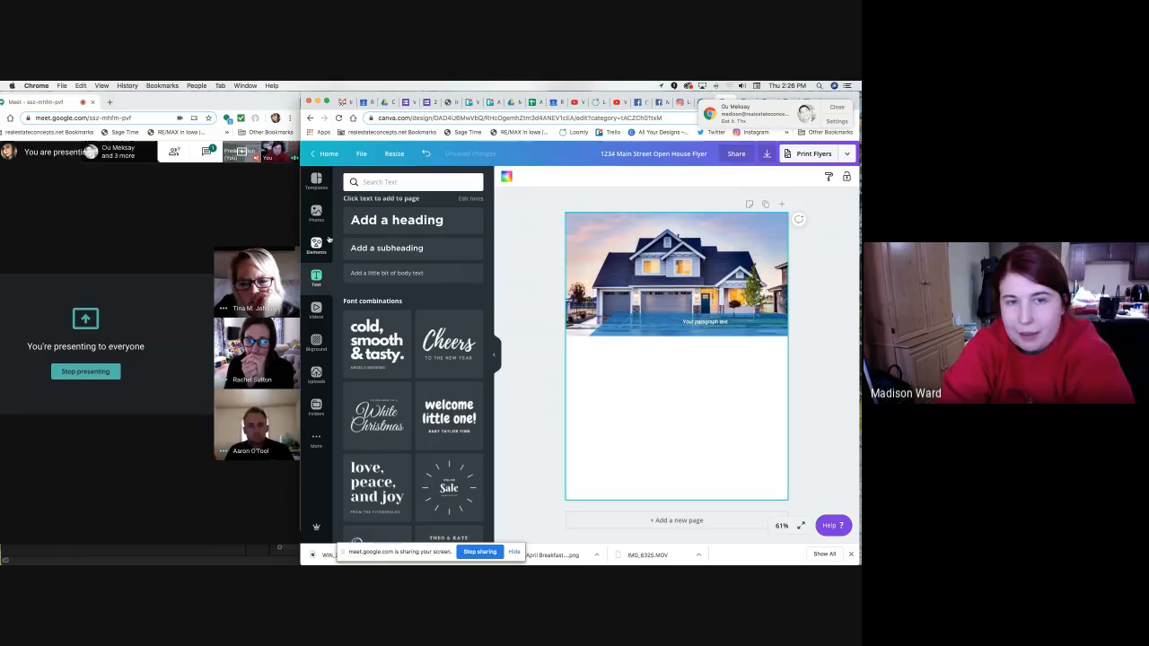
pyautogui.click(692, 321)
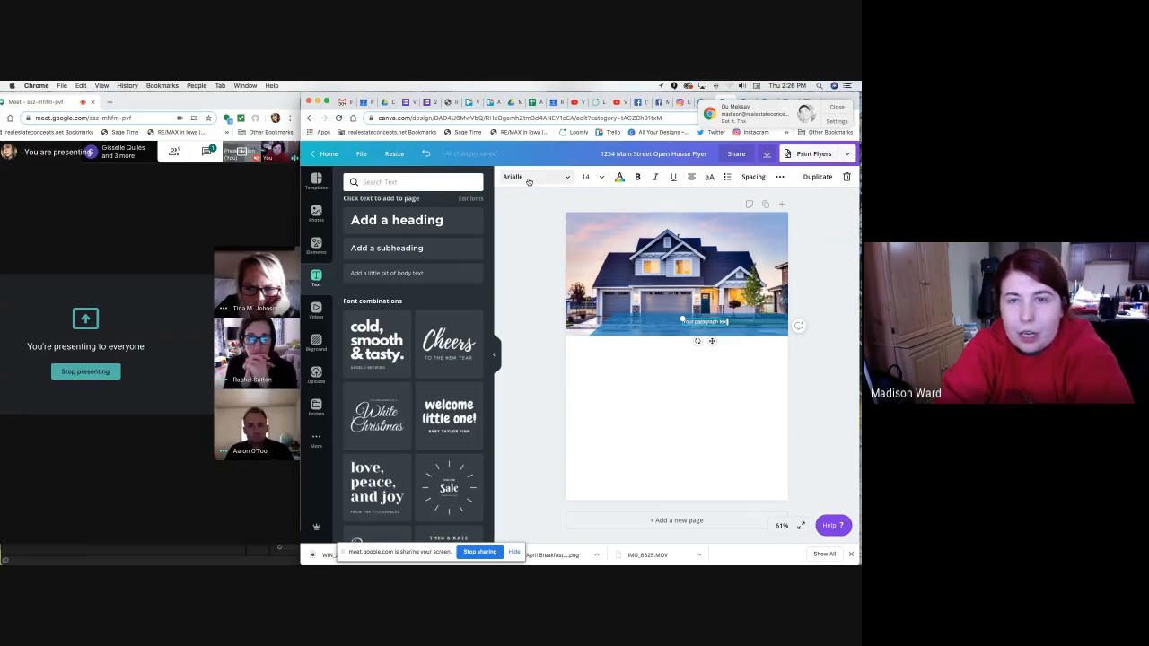
# Set the white Arialle paragraph text to size 28, undoing an accidental deletion.
pyautogui.doubleClick(724, 323)
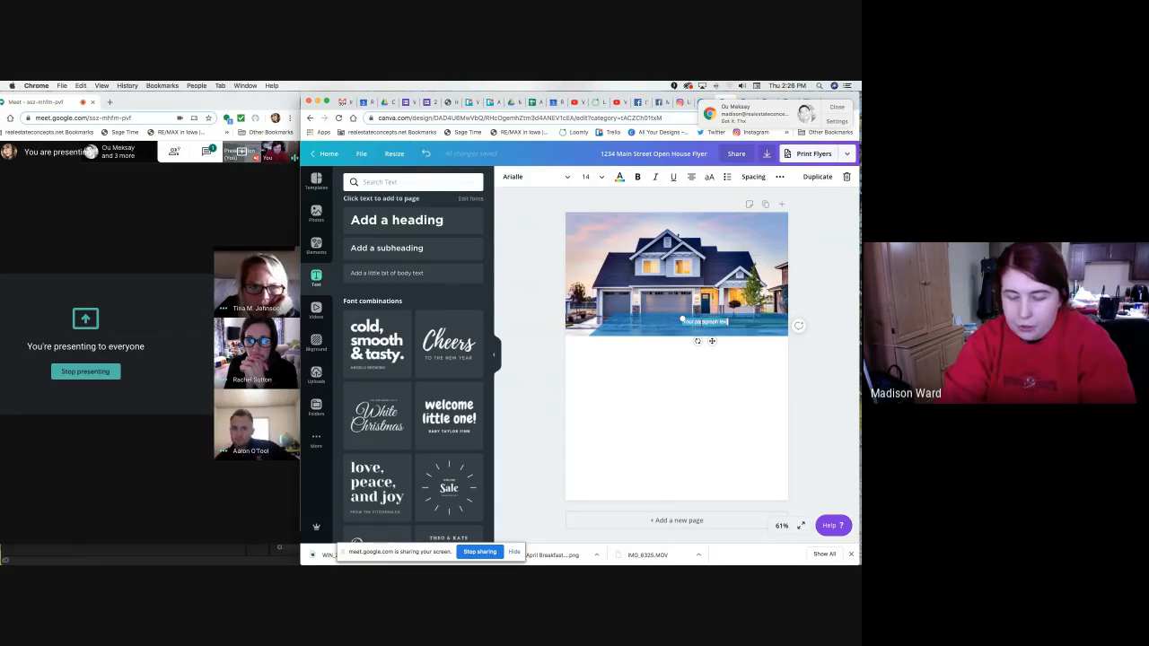
pyautogui.click(595, 177)
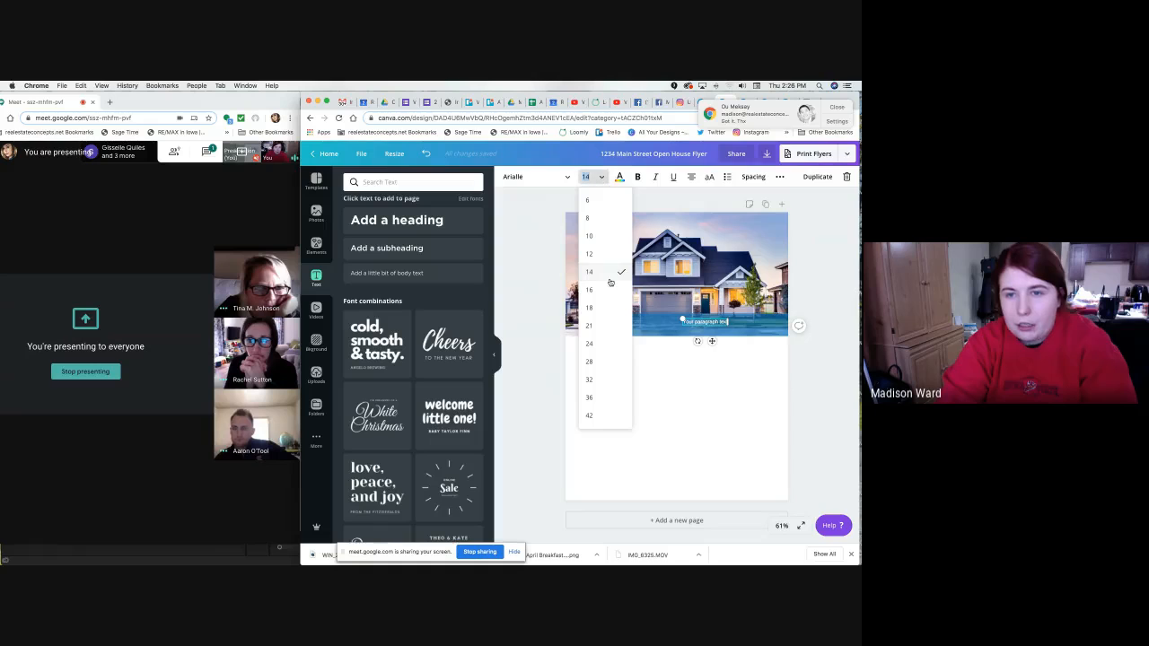
pyautogui.scroll(-1, 610, 282)
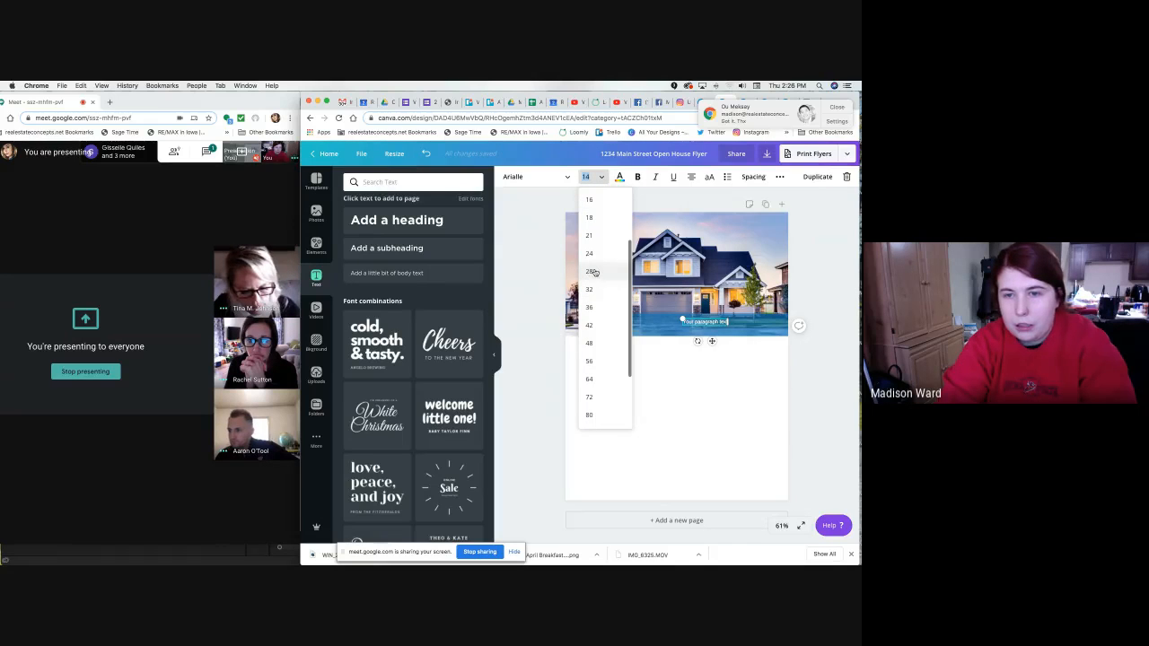
pyautogui.click(595, 272)
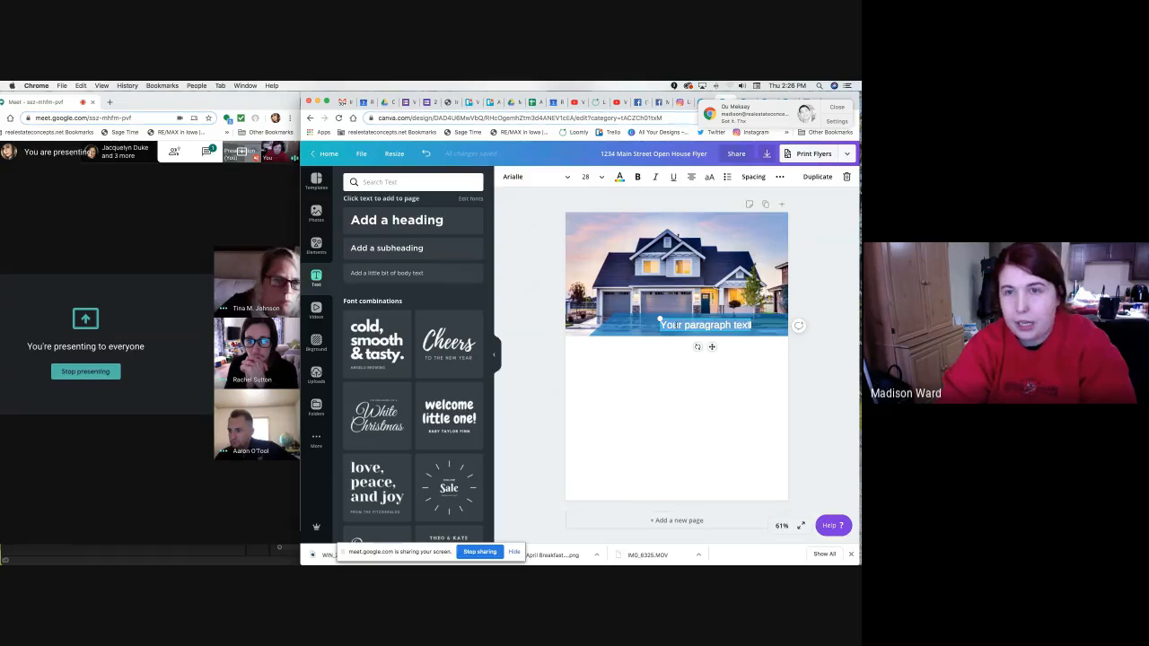
pyautogui.click(588, 176)
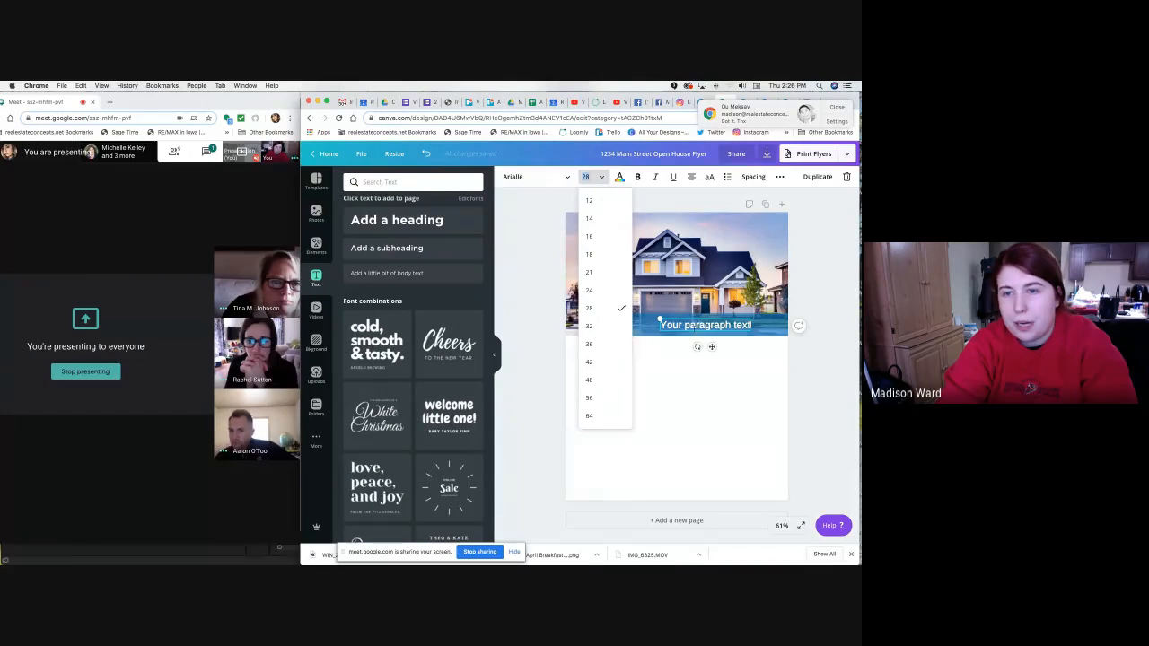
pyautogui.click(694, 327)
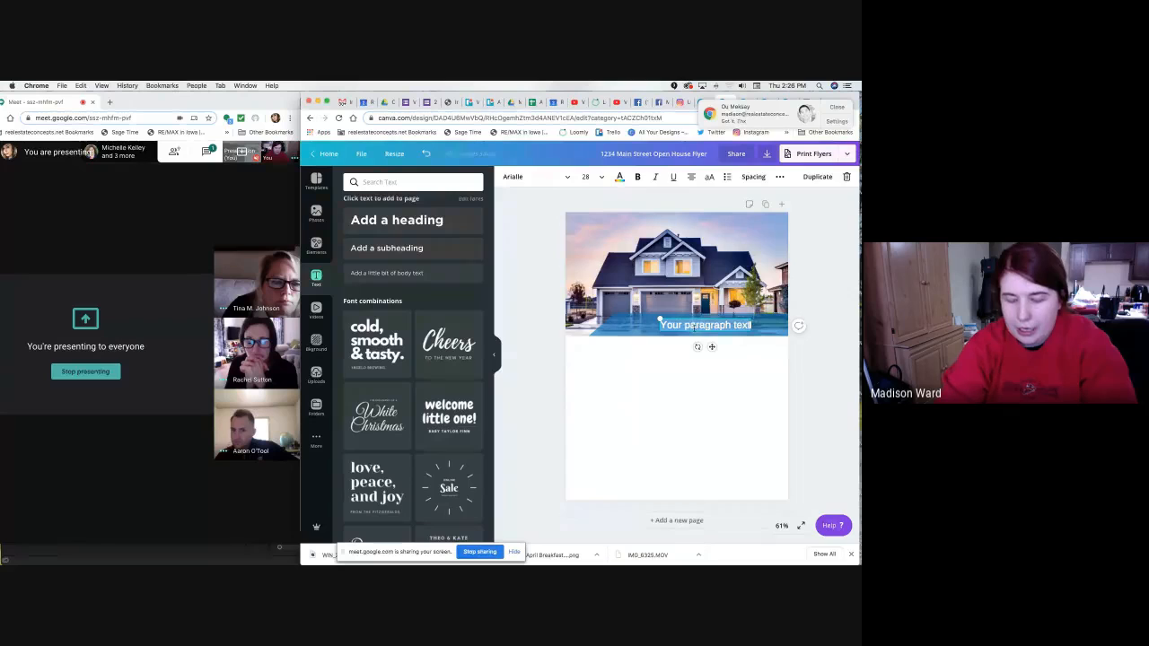
pyautogui.press('BackSpace')
pyautogui.press('super+z')
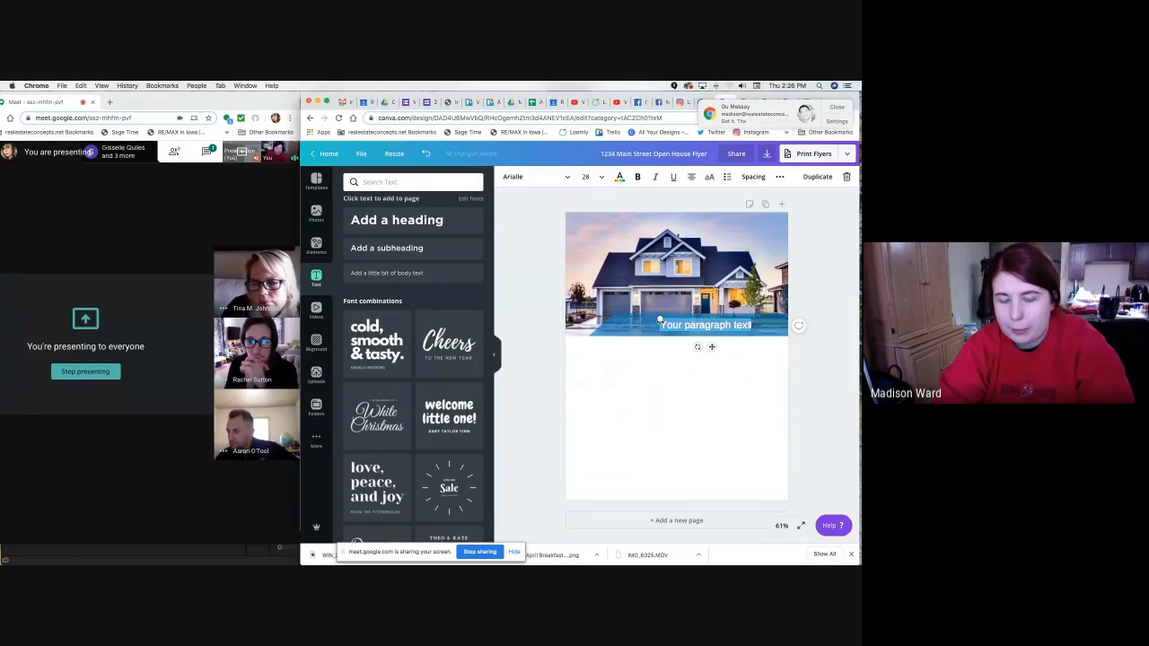
# Replace the placeholder with the property's street address, widening the box to one line.
pyautogui.write('123')
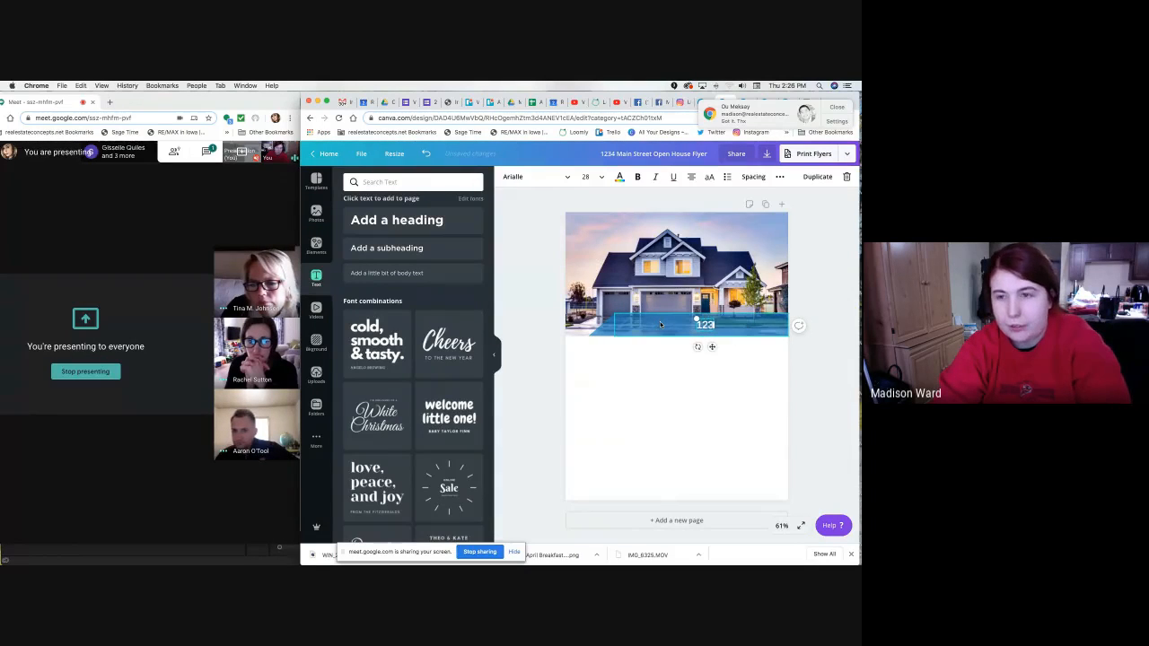
pyautogui.write('4 Main S')
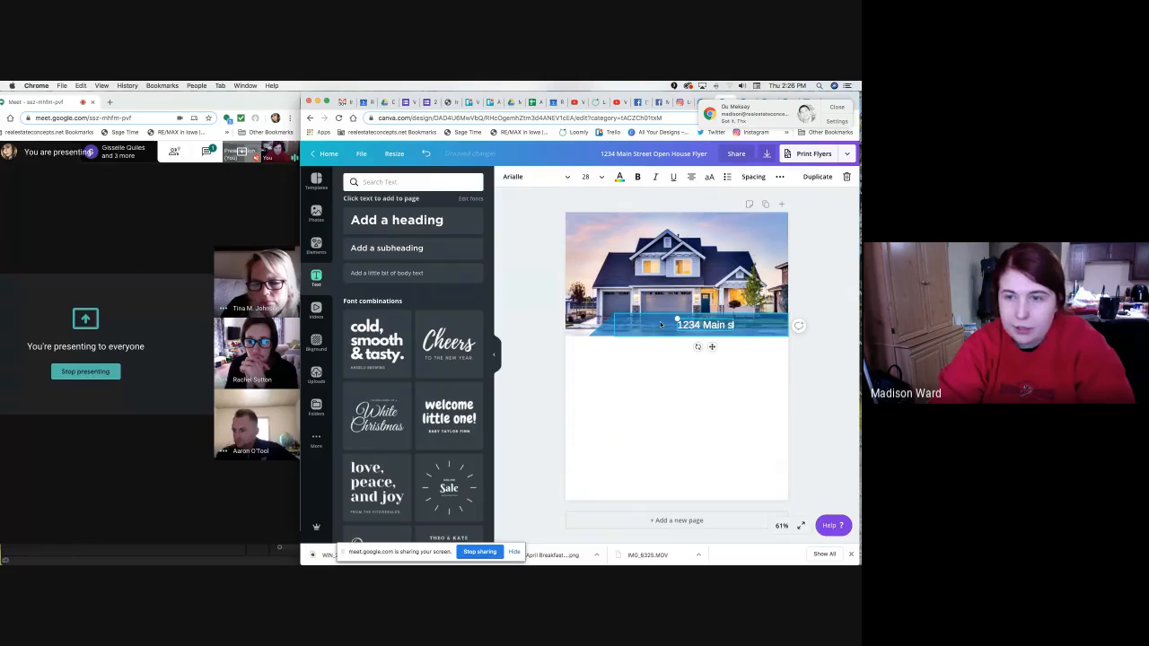
pyautogui.write('treet')
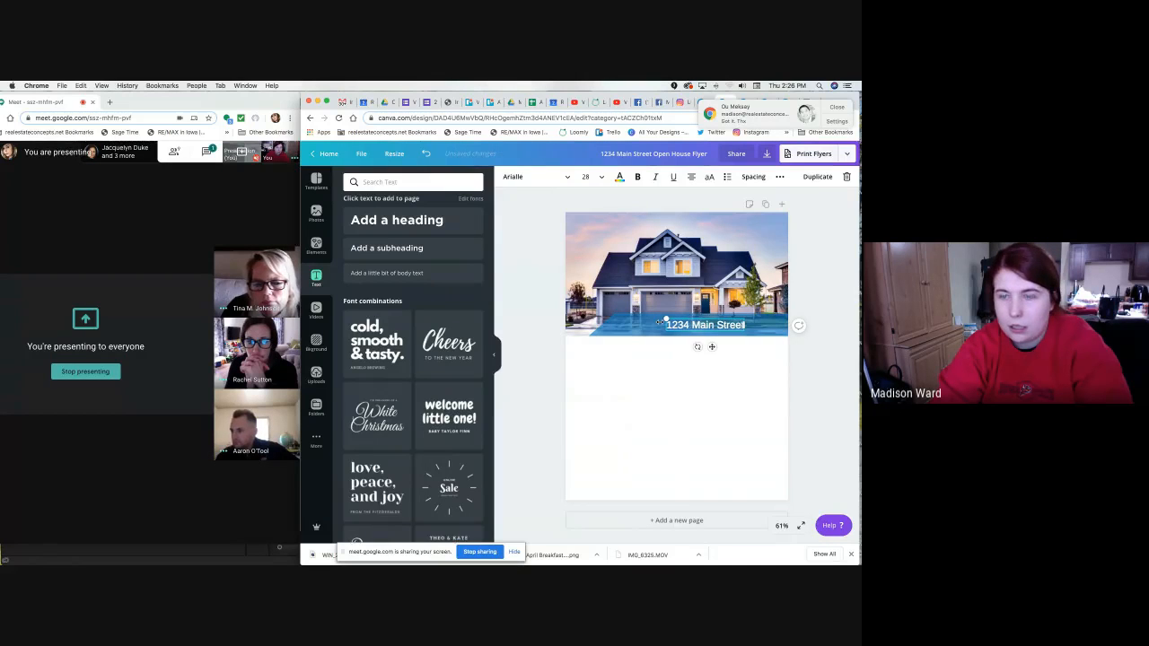
pyautogui.write('eeet Des Moines')
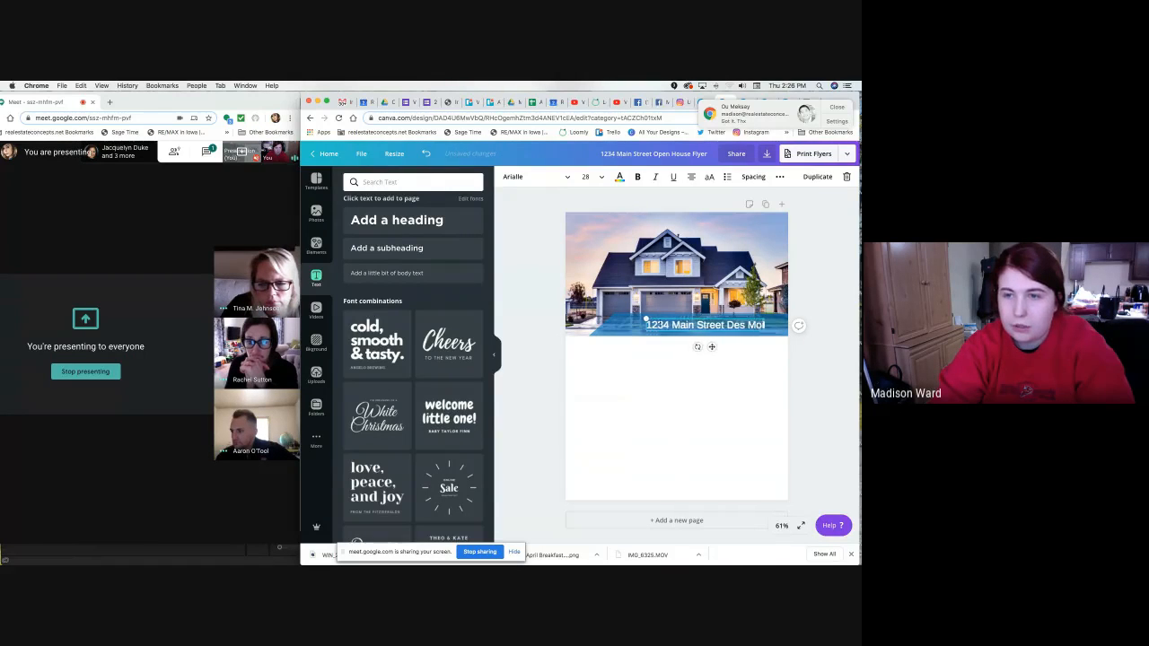
pyautogui.moveTo(639, 328); pyautogui.dragTo(595, 331)
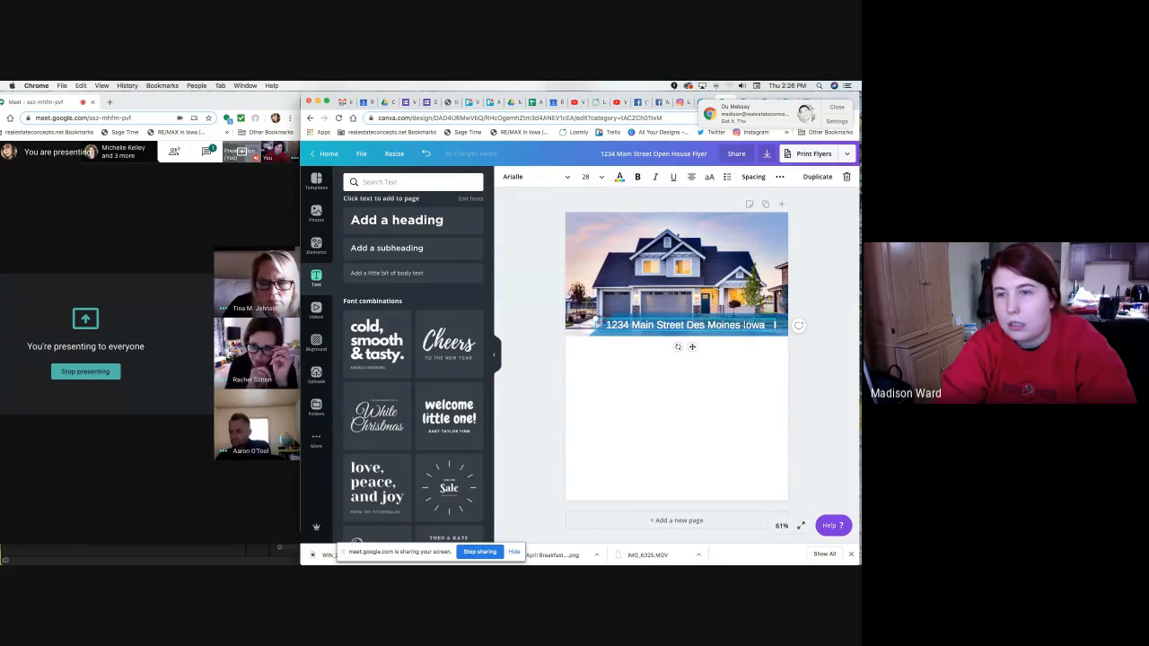
pyautogui.write(',')
pyautogui.click(742, 365)
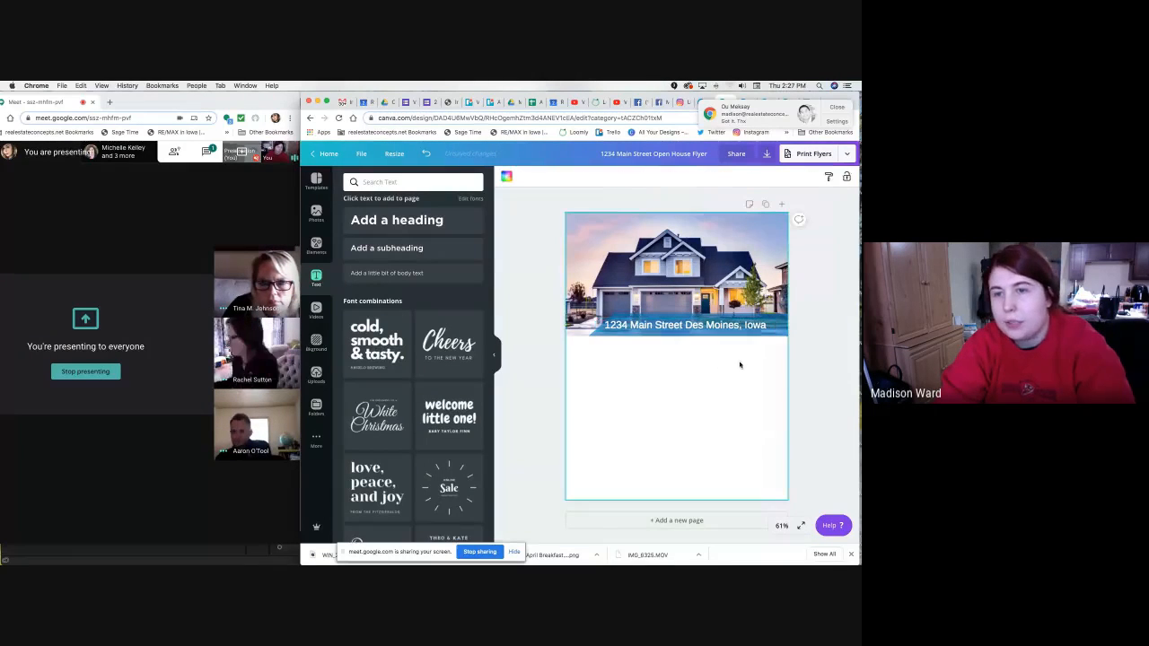
# Reposition the address text on the blue banner and reselect it.
pyautogui.moveTo(715, 329); pyautogui.dragTo(722, 327)
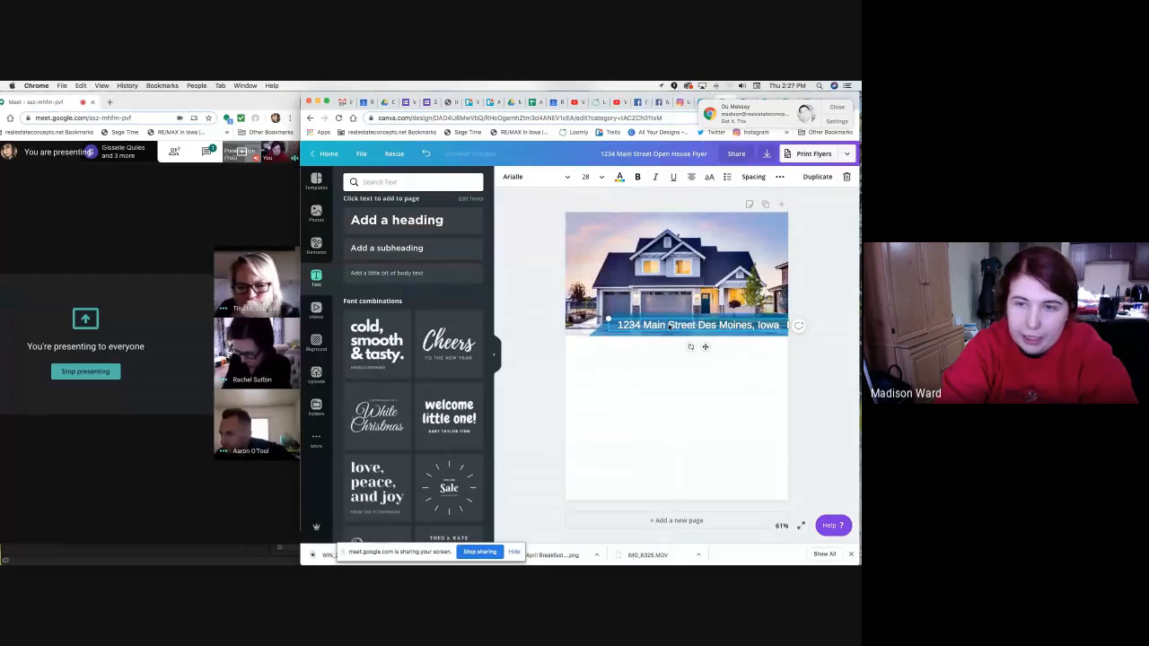
pyautogui.moveTo(669, 327); pyautogui.dragTo(669, 326)
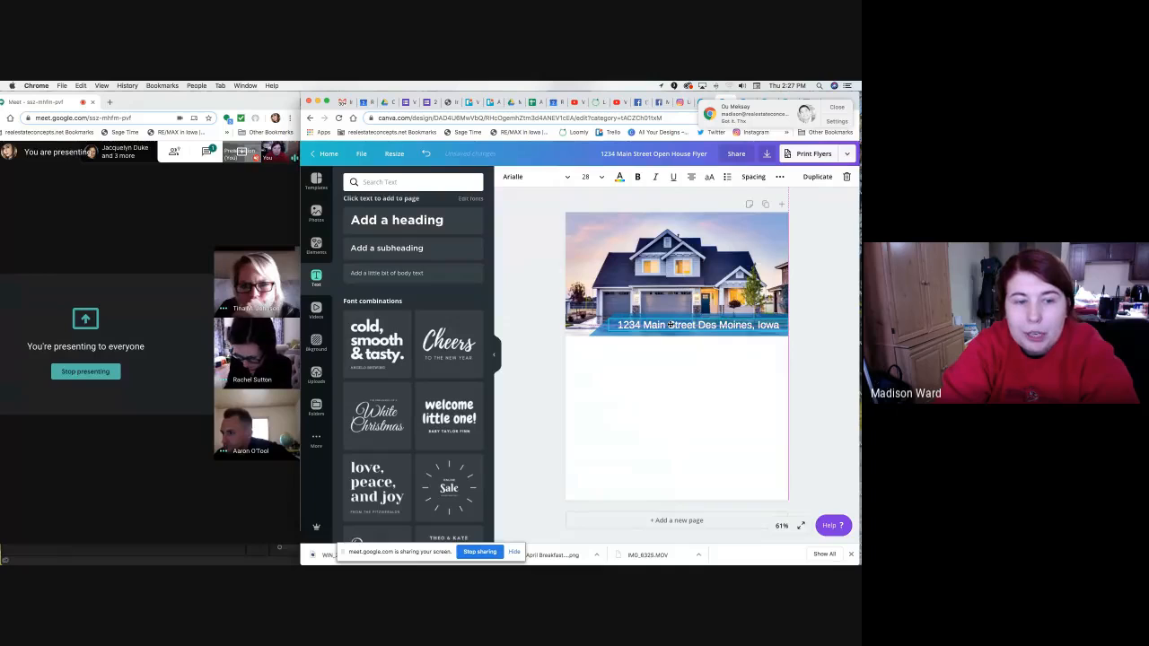
pyautogui.moveTo(668, 326); pyautogui.dragTo(723, 321)
pyautogui.click(791, 351)
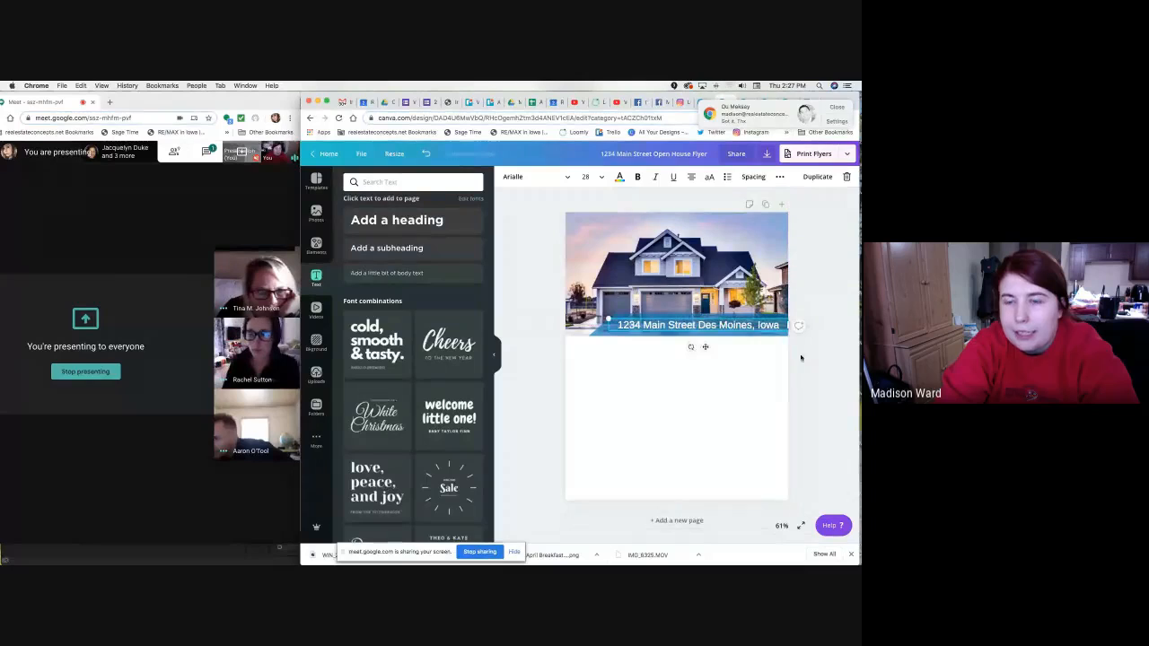
pyautogui.click(800, 357)
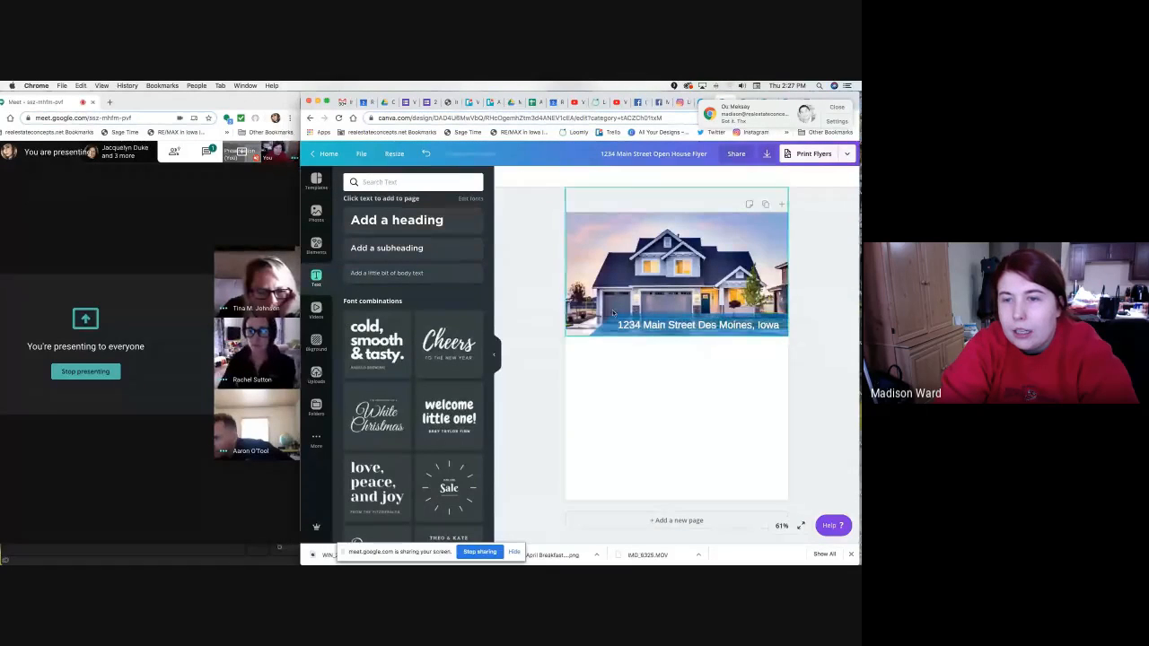
pyautogui.click(732, 329)
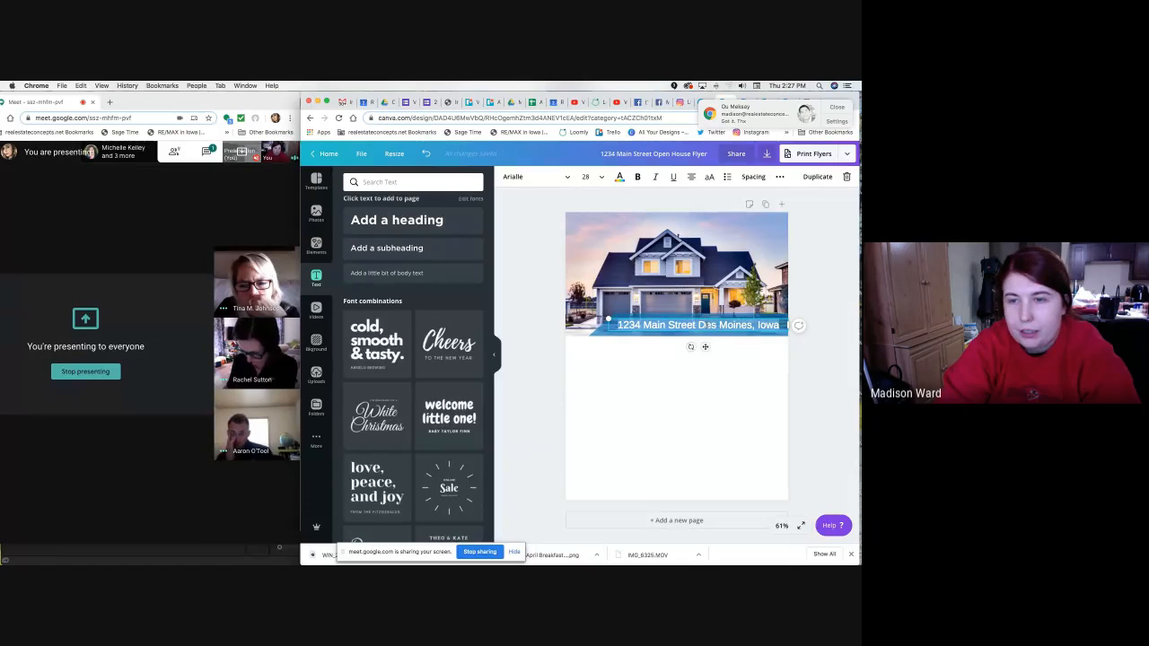
pyautogui.click(727, 346)
pyautogui.click(722, 324)
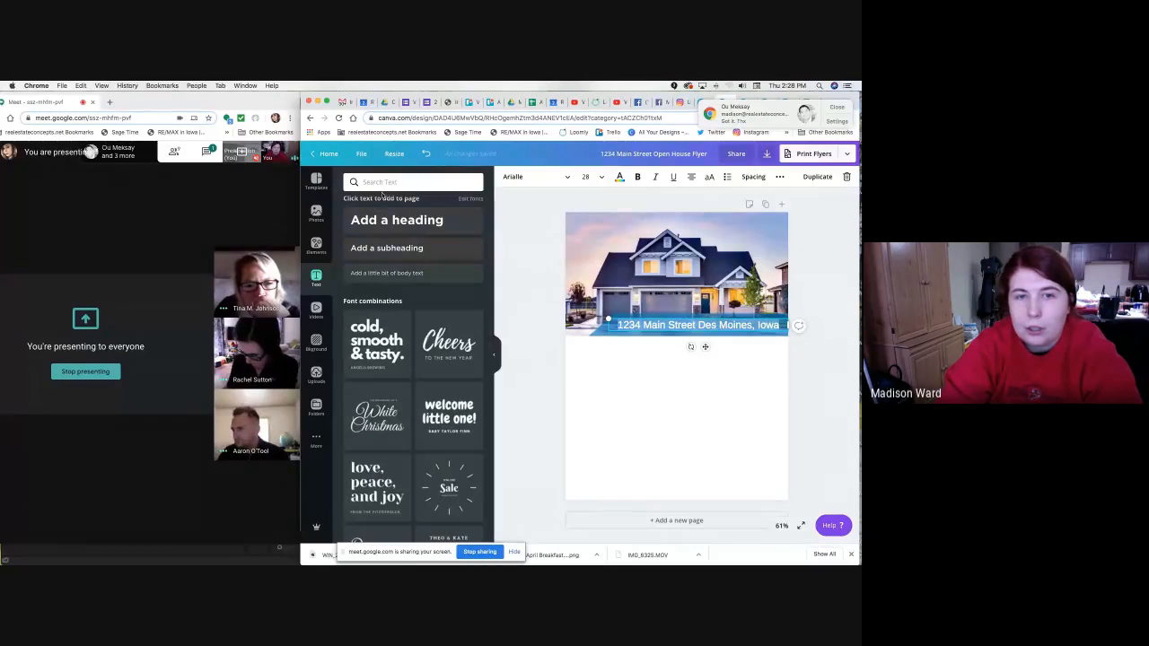
# Search the font list for 'Ka', then clear the search to show all fonts.
pyautogui.click(541, 178)
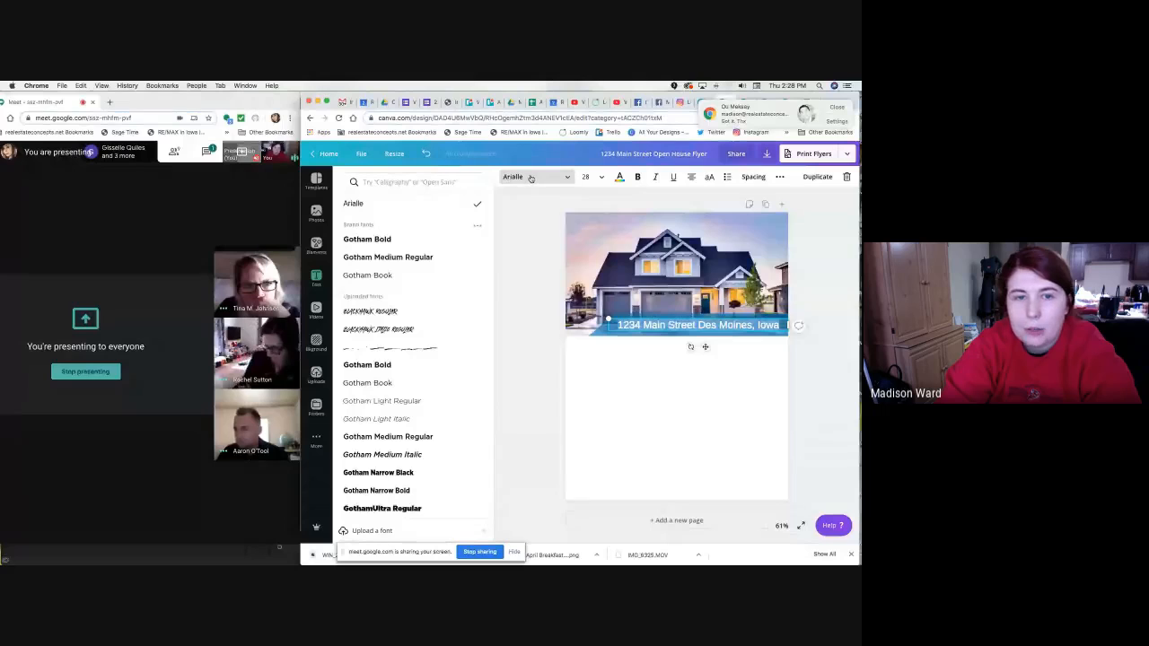
pyautogui.click(449, 178)
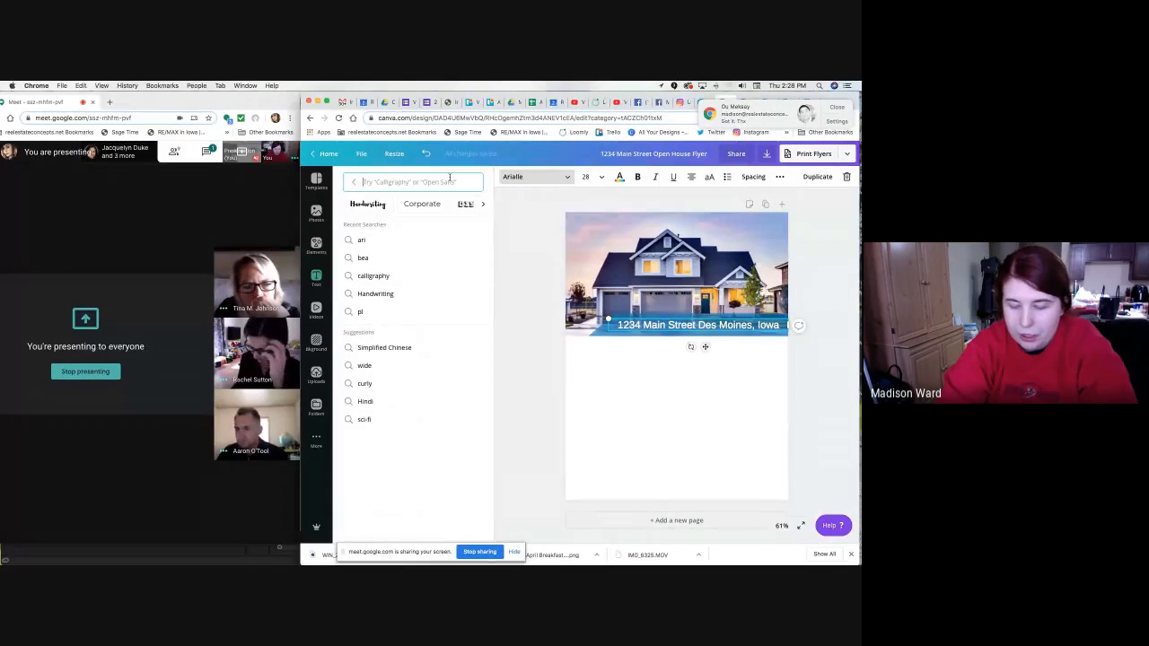
pyautogui.write('Kalam')
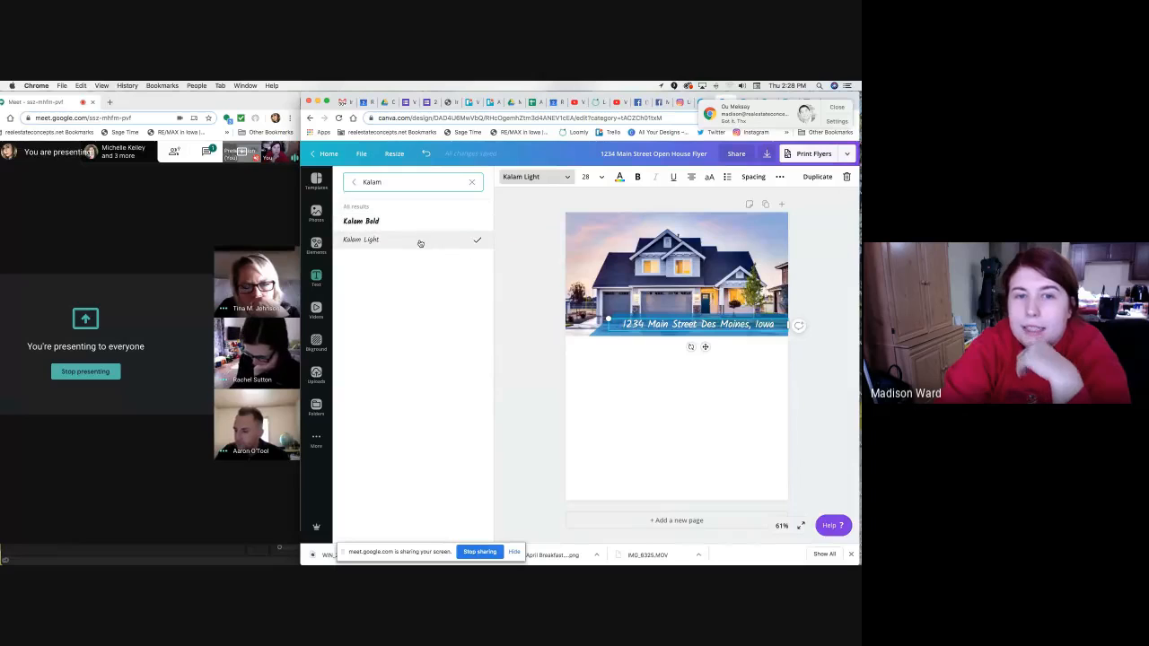
pyautogui.click(351, 184)
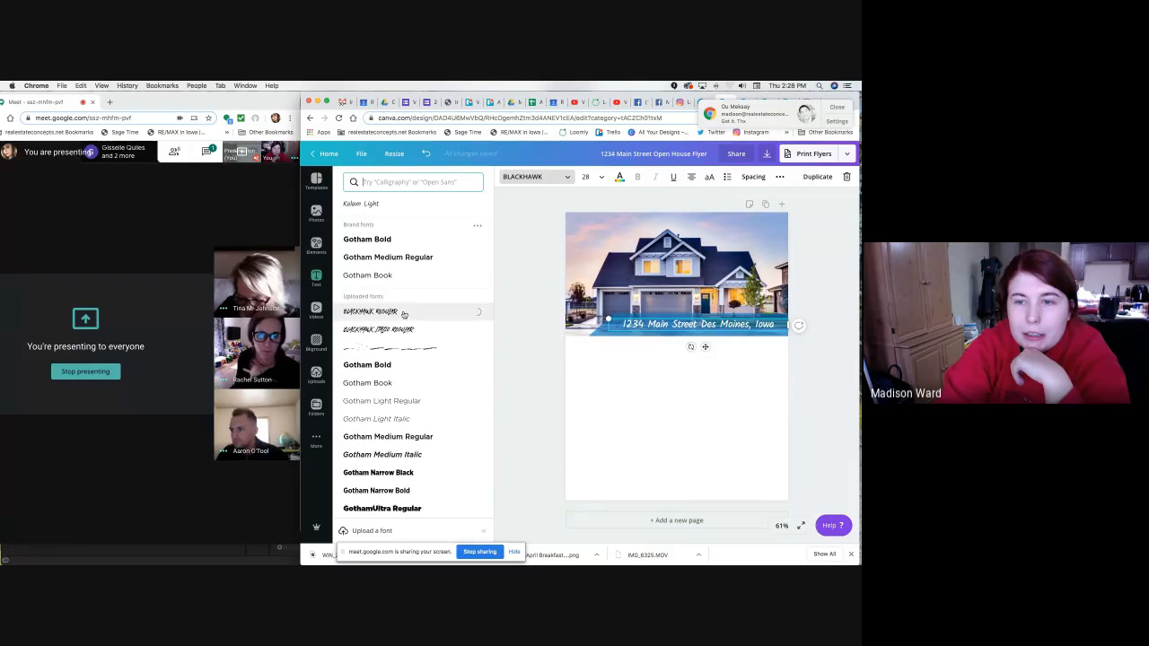
# Enlarge the address text to about size 35 and fit it along the photo's bottom bar.
pyautogui.moveTo(610, 320); pyautogui.dragTo(579, 317)
pyautogui.click(518, 349)
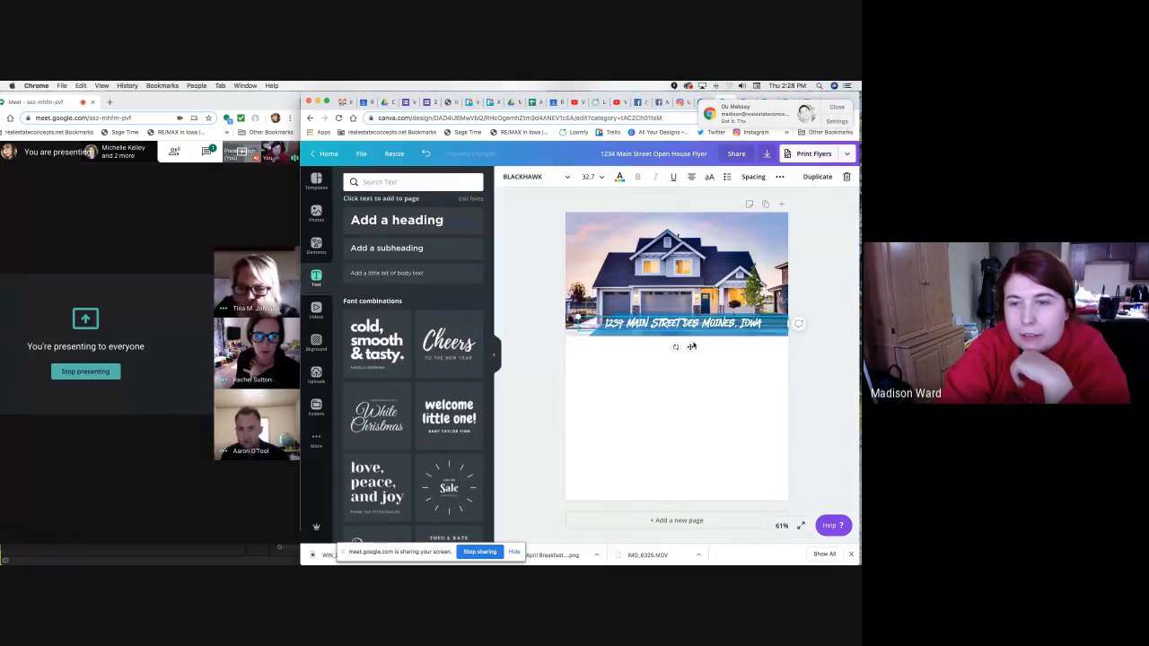
pyautogui.moveTo(691, 346); pyautogui.dragTo(705, 351)
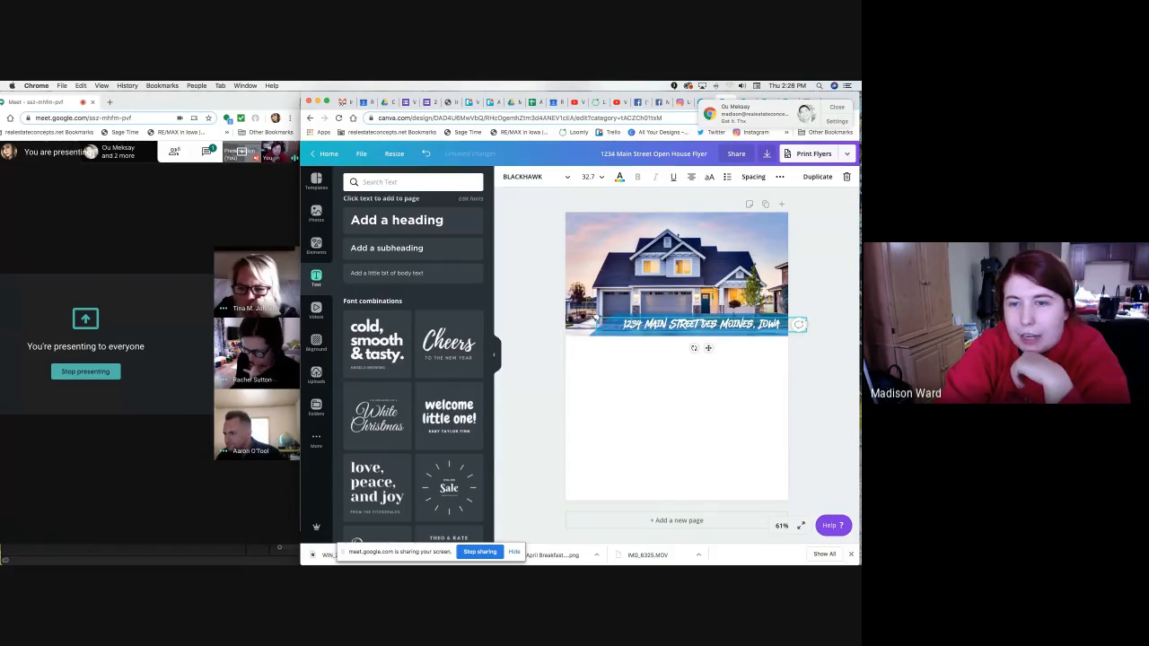
pyautogui.moveTo(600, 317); pyautogui.dragTo(583, 315)
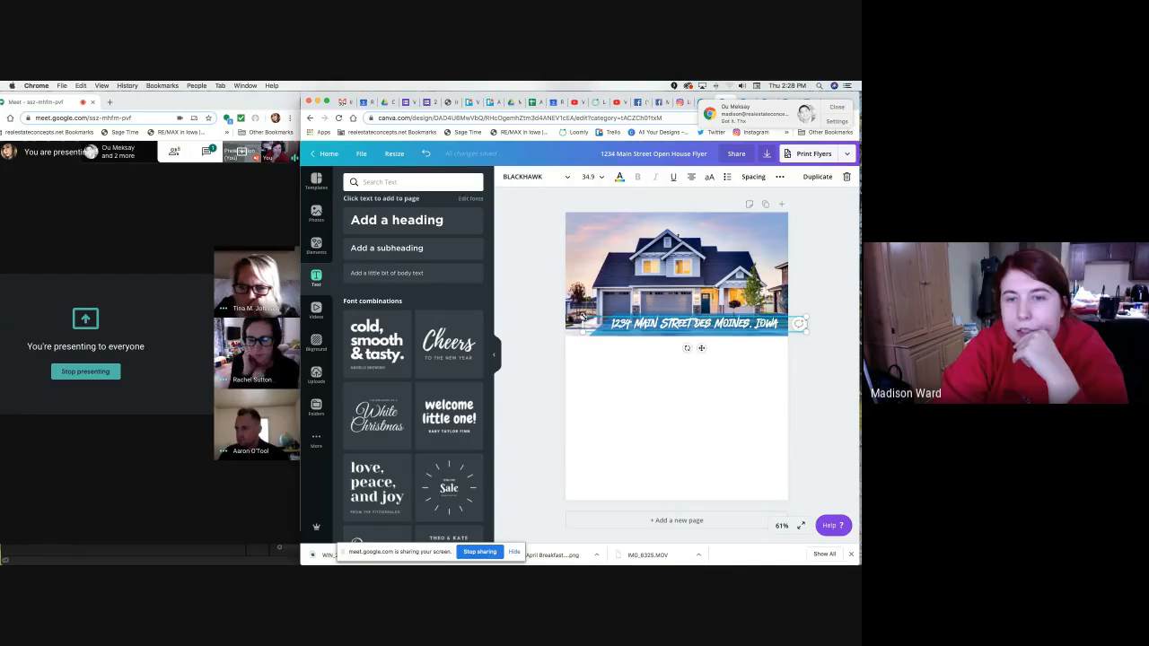
pyautogui.moveTo(581, 317); pyautogui.dragTo(580, 307)
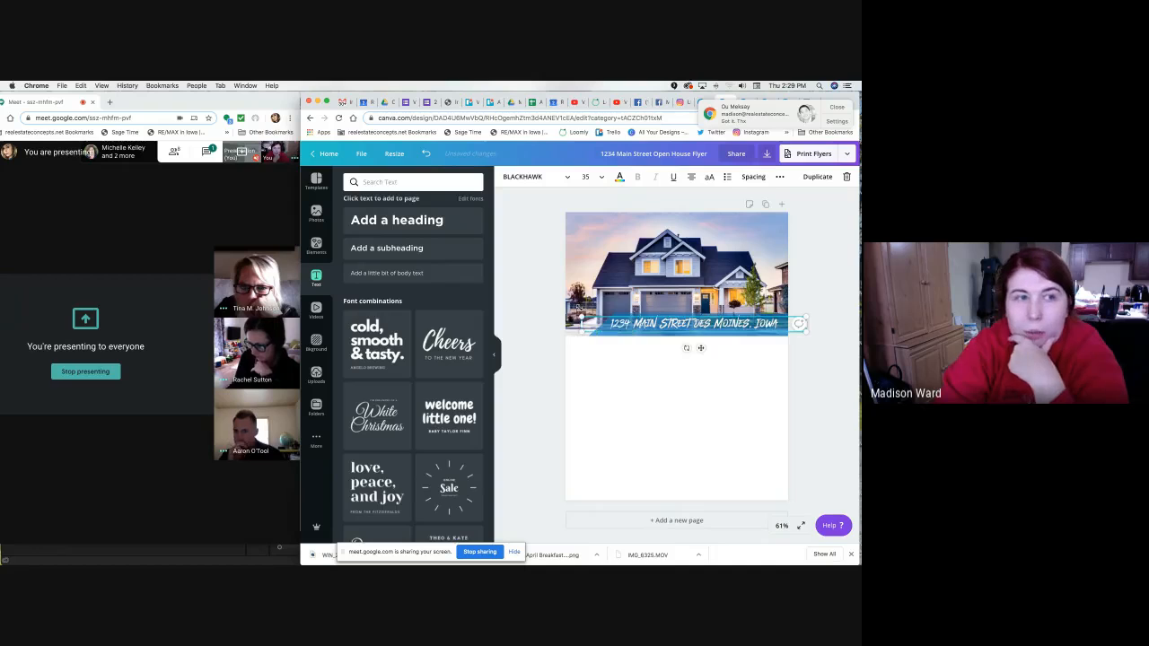
pyautogui.click(817, 353)
pyautogui.click(747, 324)
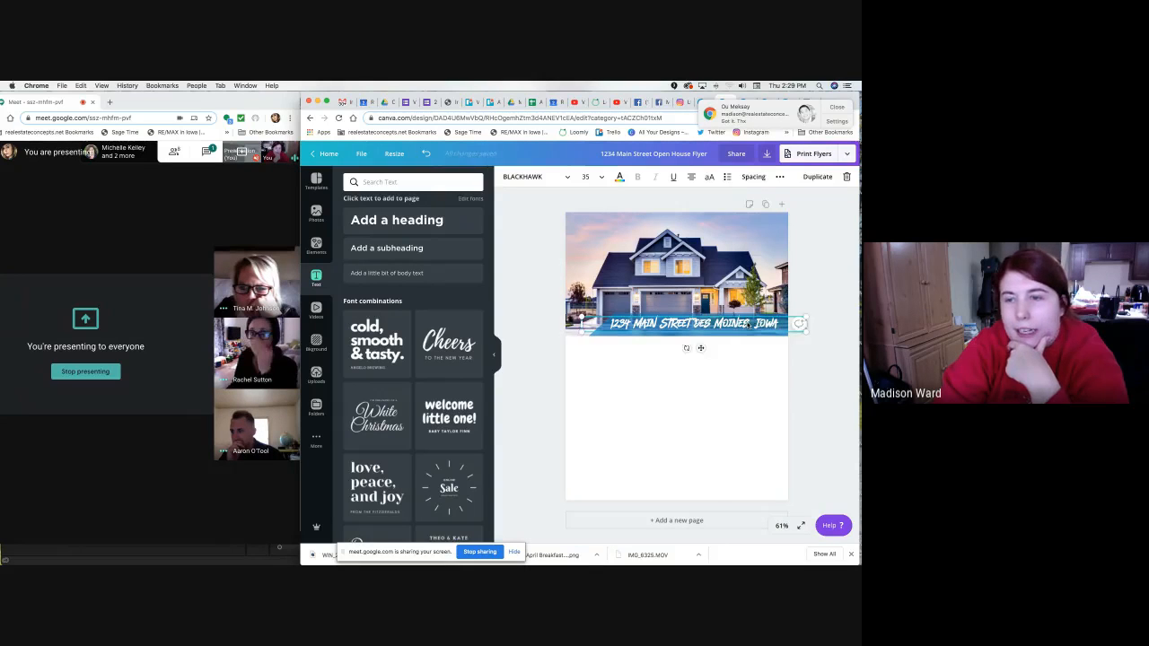
pyautogui.click(804, 381)
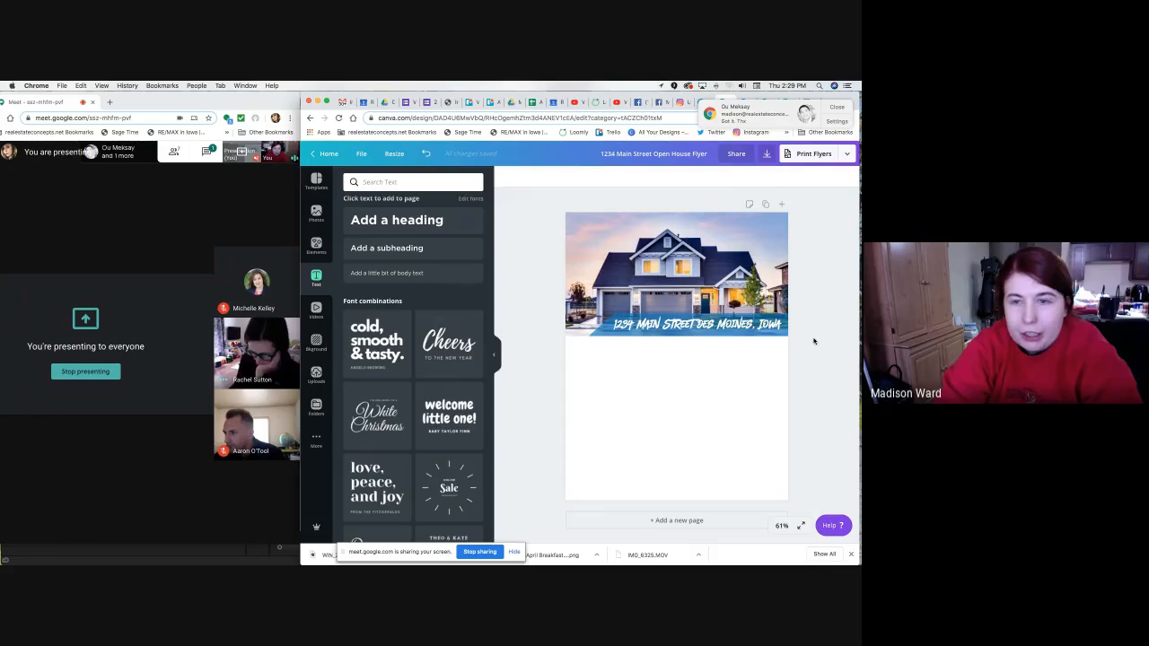
# Add a rectangle in the document blue and stretch it into a full-width bar at the flyer's bottom.
pyautogui.press('r')
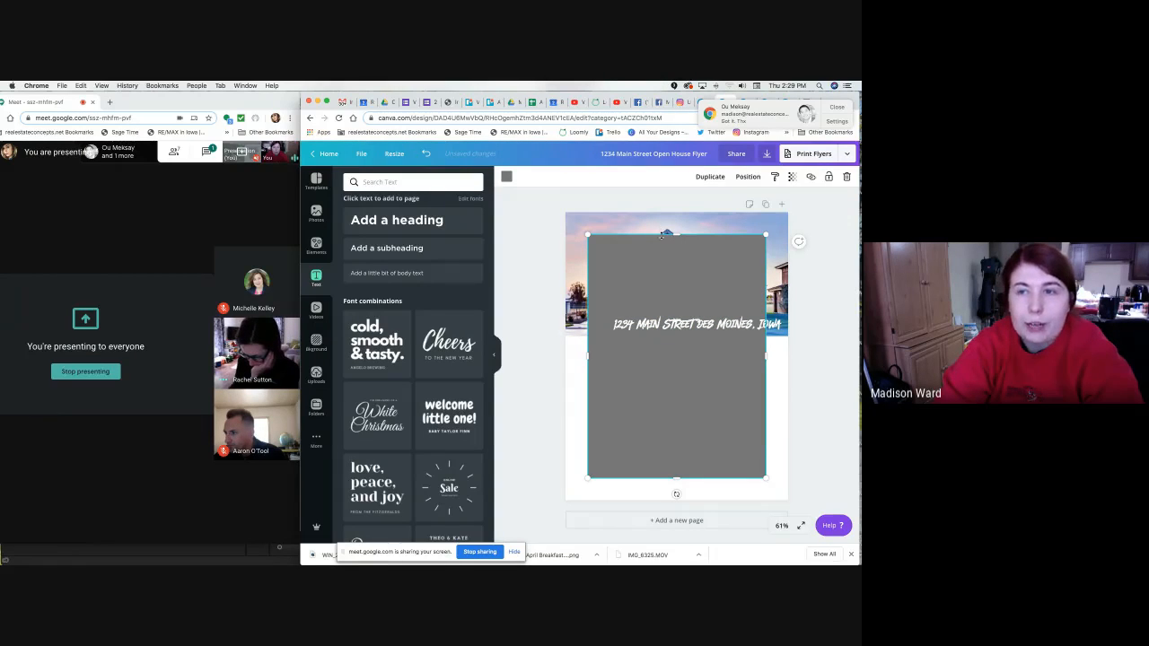
pyautogui.click(826, 111)
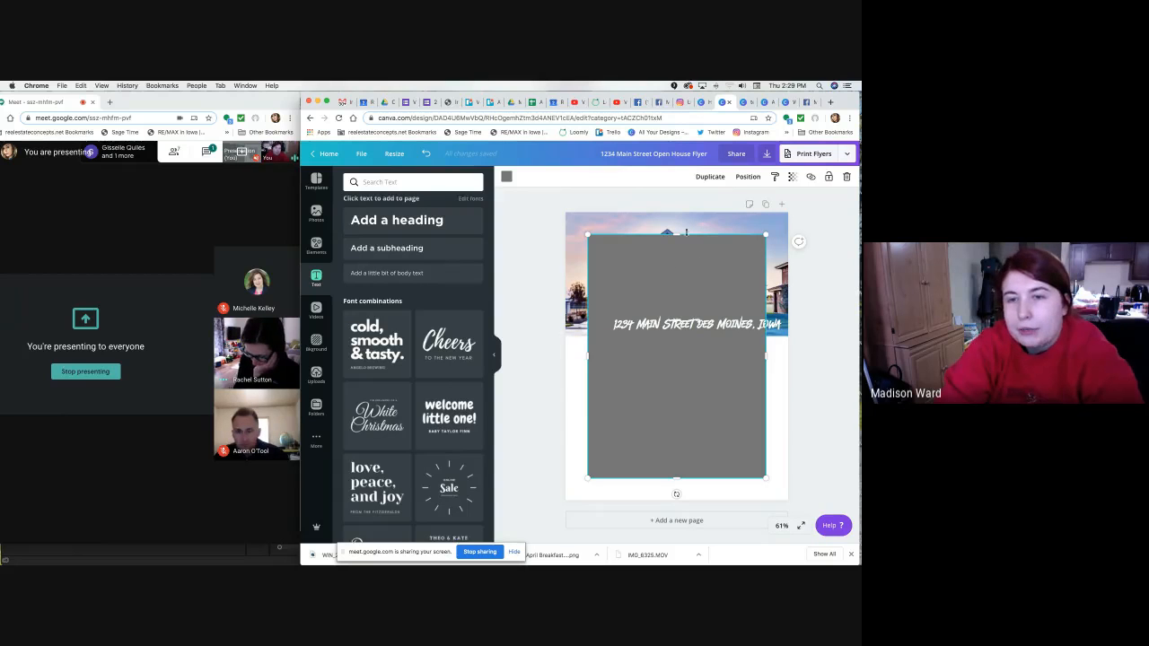
pyautogui.click(505, 177)
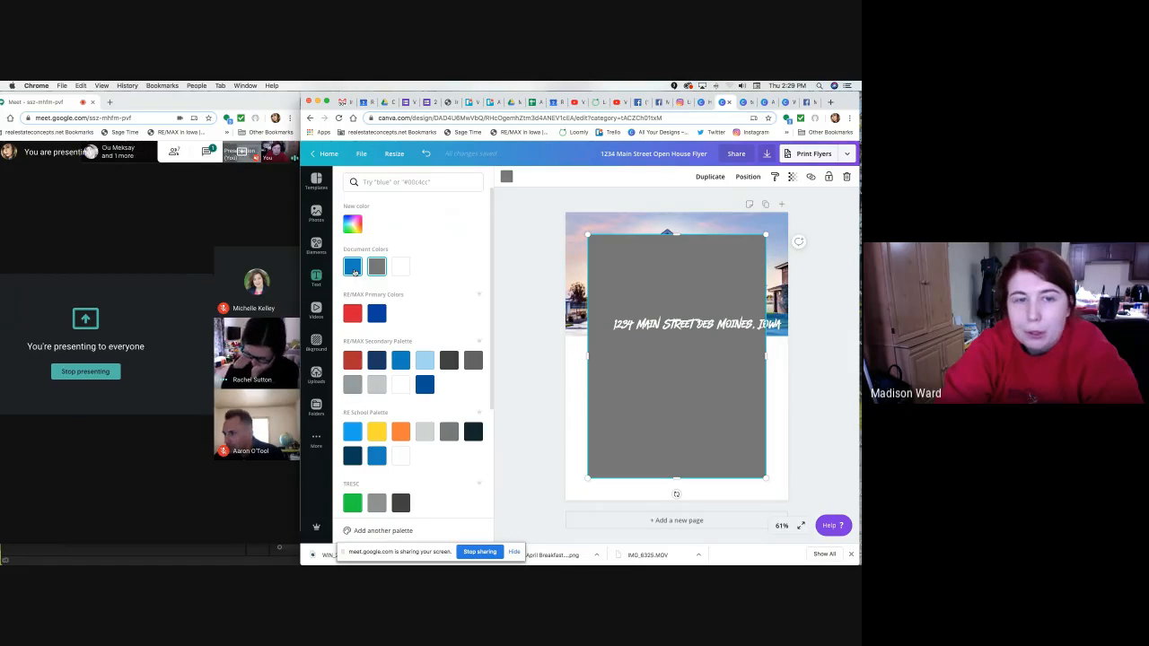
pyautogui.click(352, 267)
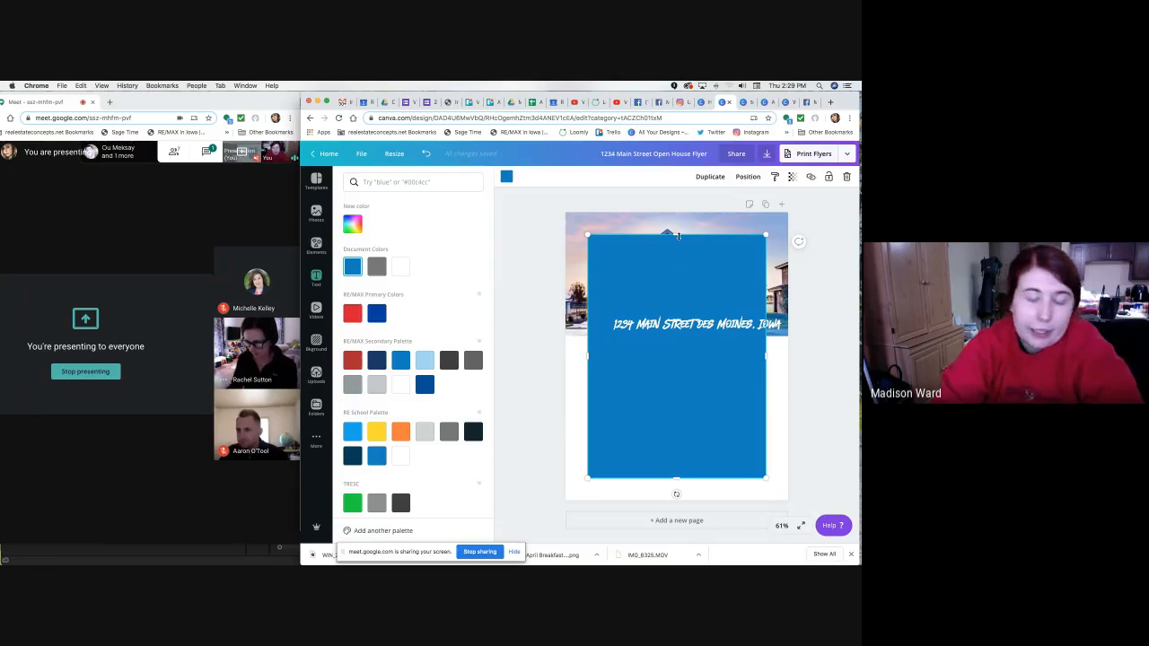
pyautogui.moveTo(678, 235); pyautogui.dragTo(686, 476)
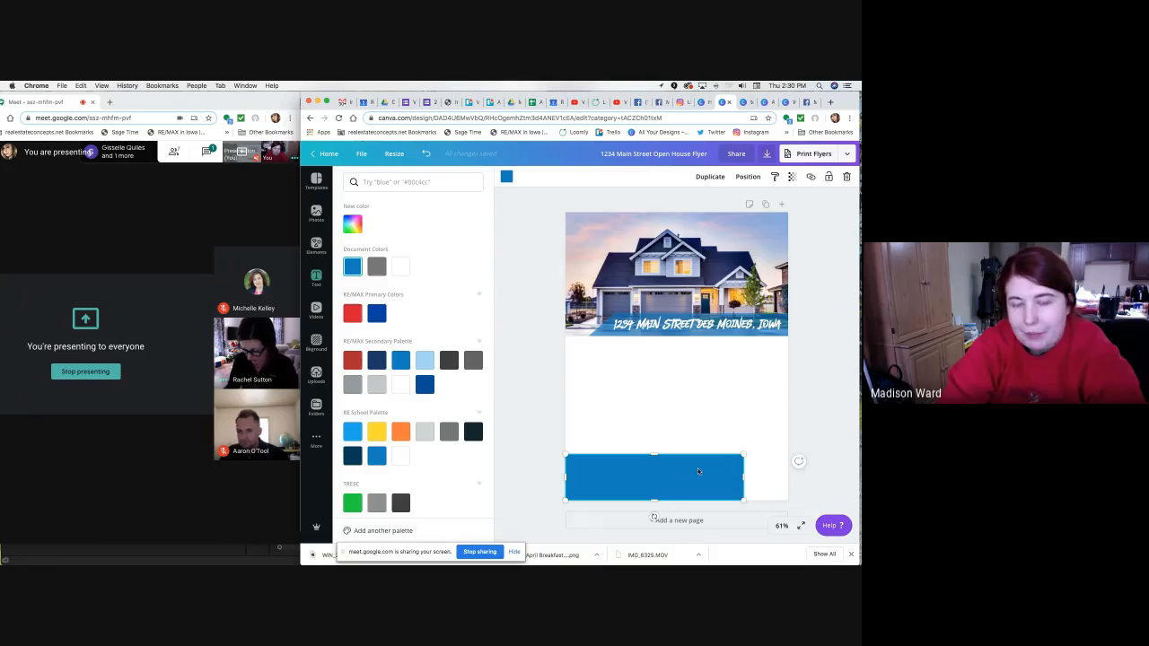
pyautogui.moveTo(744, 476); pyautogui.dragTo(793, 472)
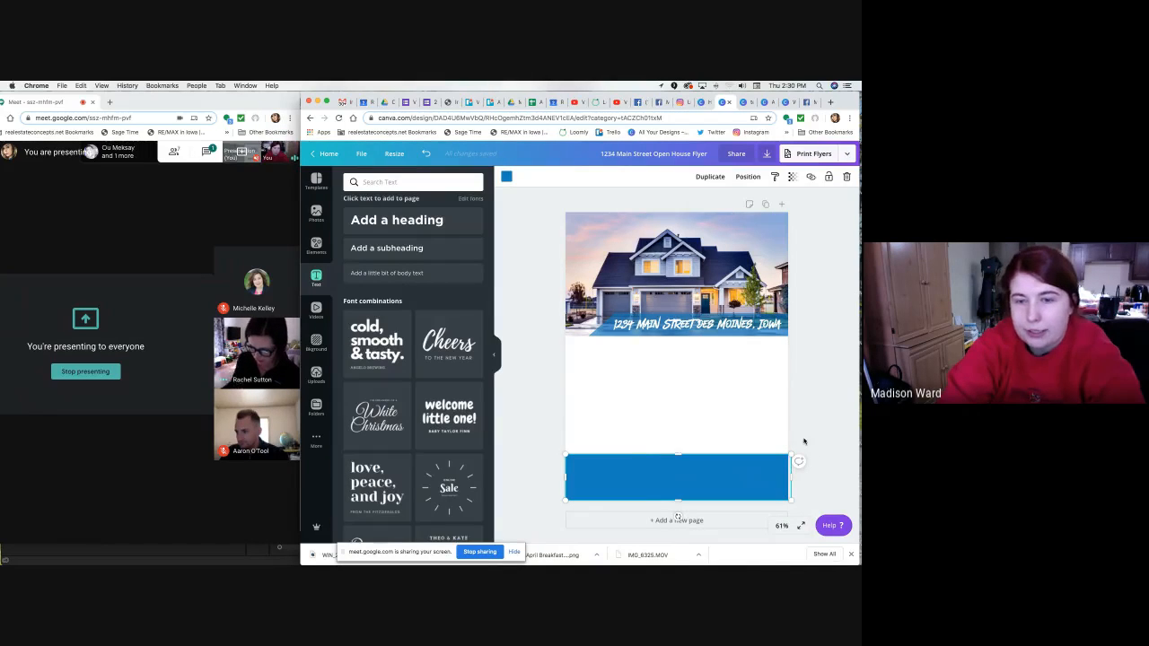
pyautogui.click(803, 439)
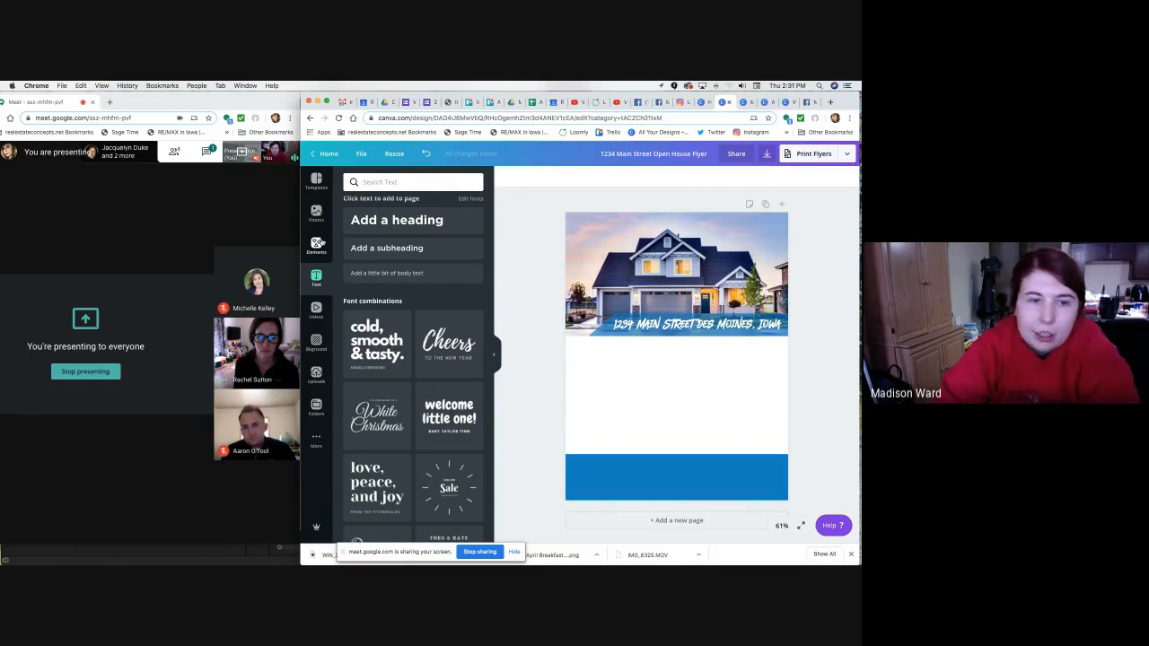
# Browse all Frames in the Elements library and add the circle photo frame to the flyer.
pyautogui.click(317, 245)
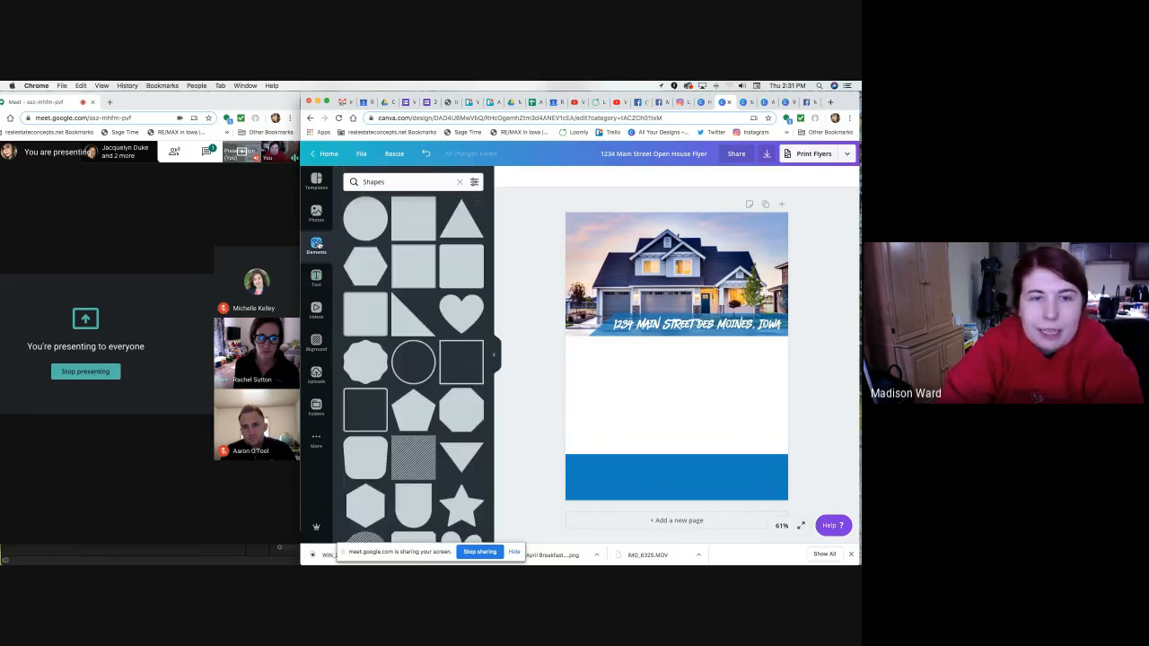
pyautogui.click(458, 182)
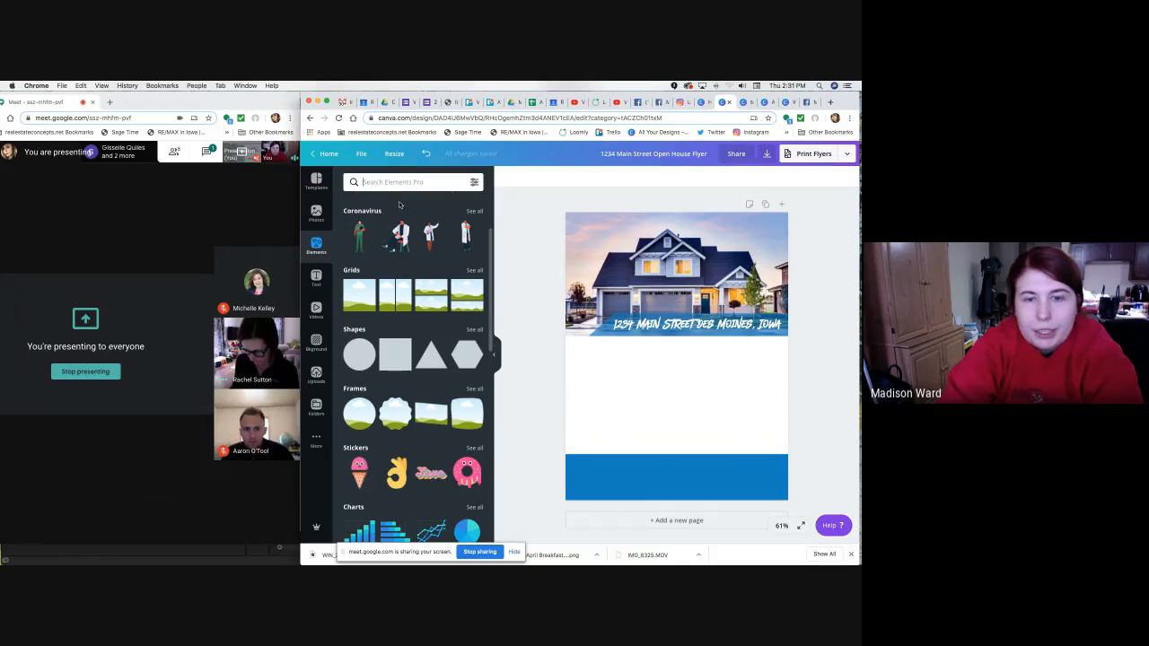
pyautogui.scroll(-2, 371, 310)
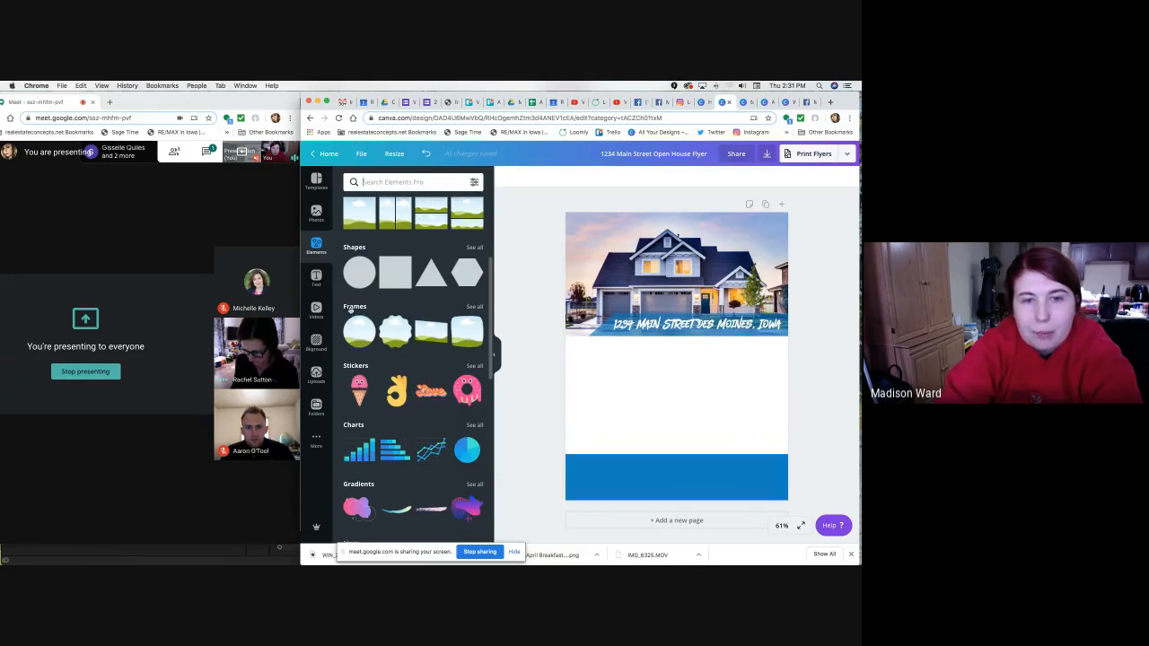
pyautogui.scroll(-1, 470, 284)
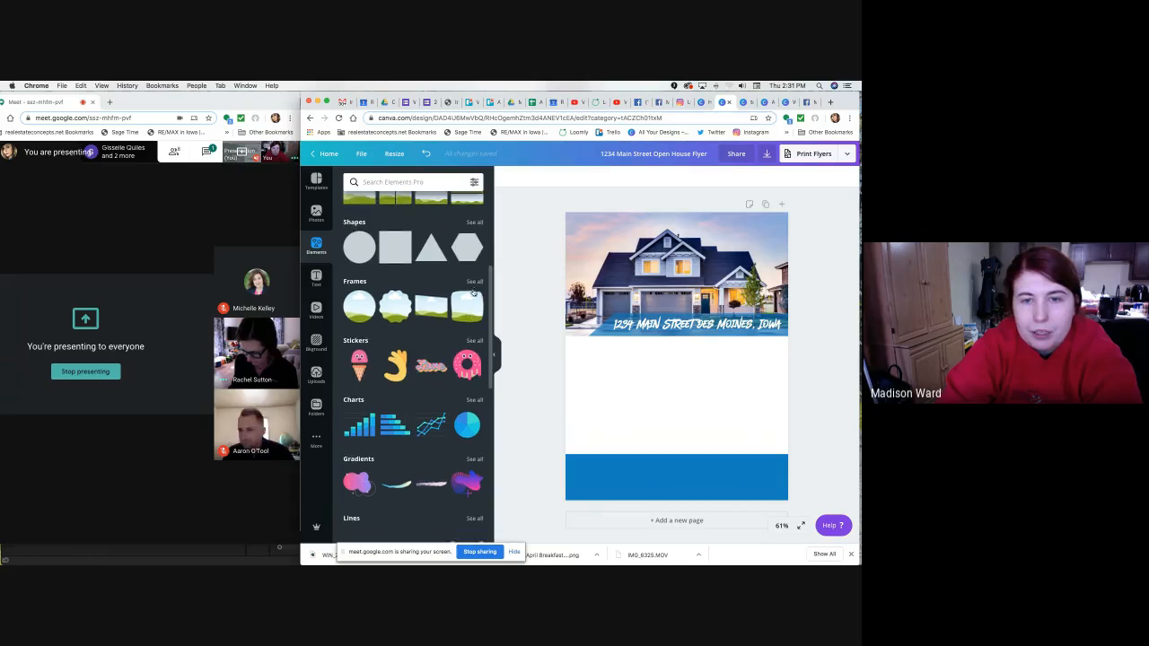
pyautogui.click(473, 288)
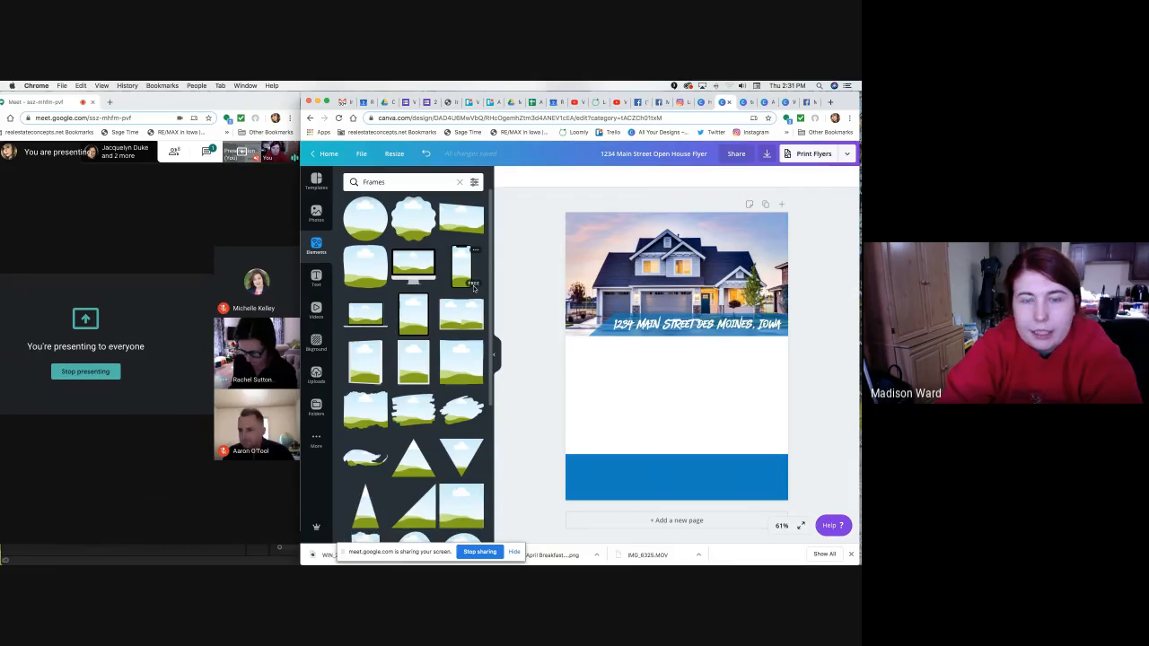
pyautogui.scroll(-4, 429, 328)
pyautogui.scroll(-10, 429, 329)
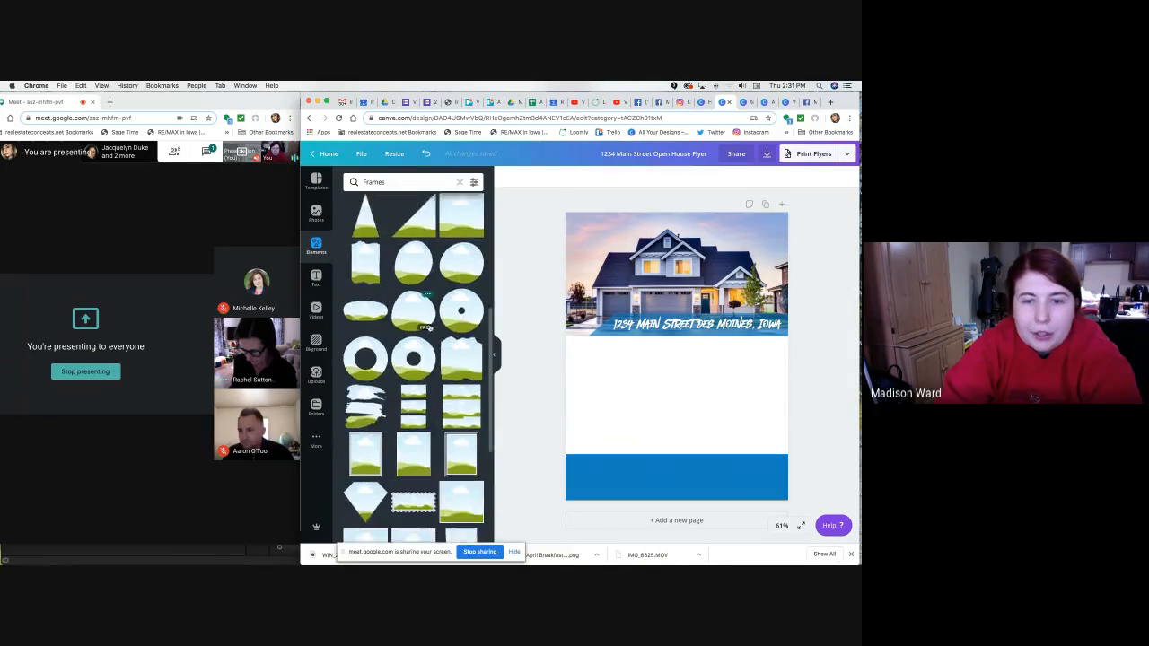
pyautogui.scroll(-15, 428, 327)
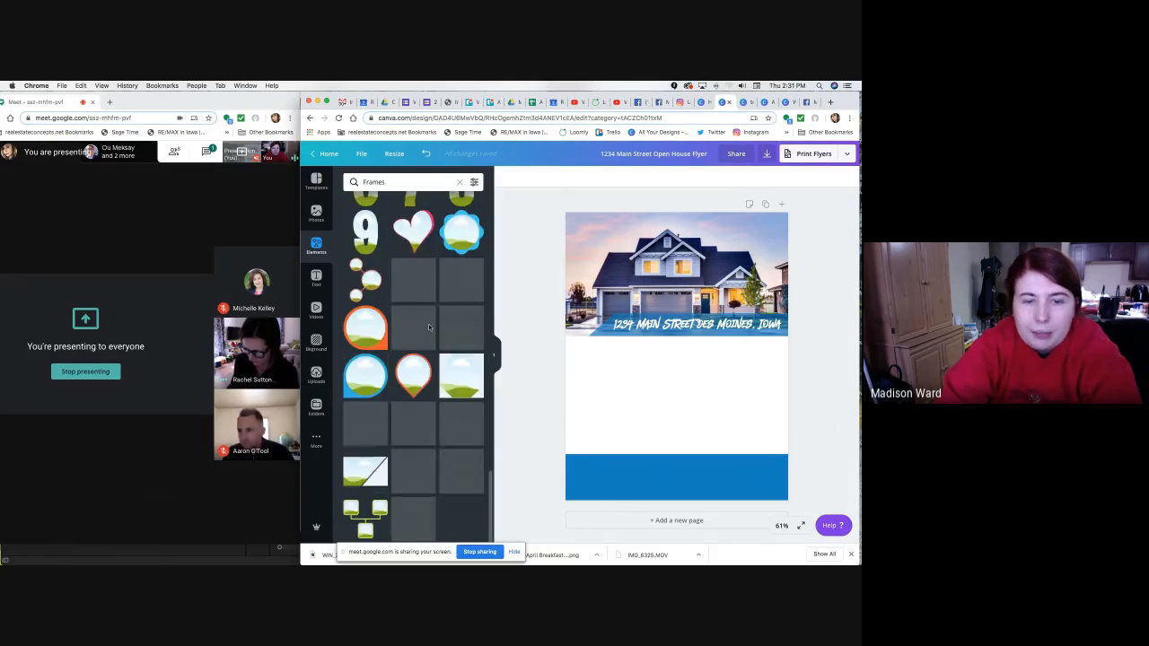
pyautogui.scroll(20, 429, 327)
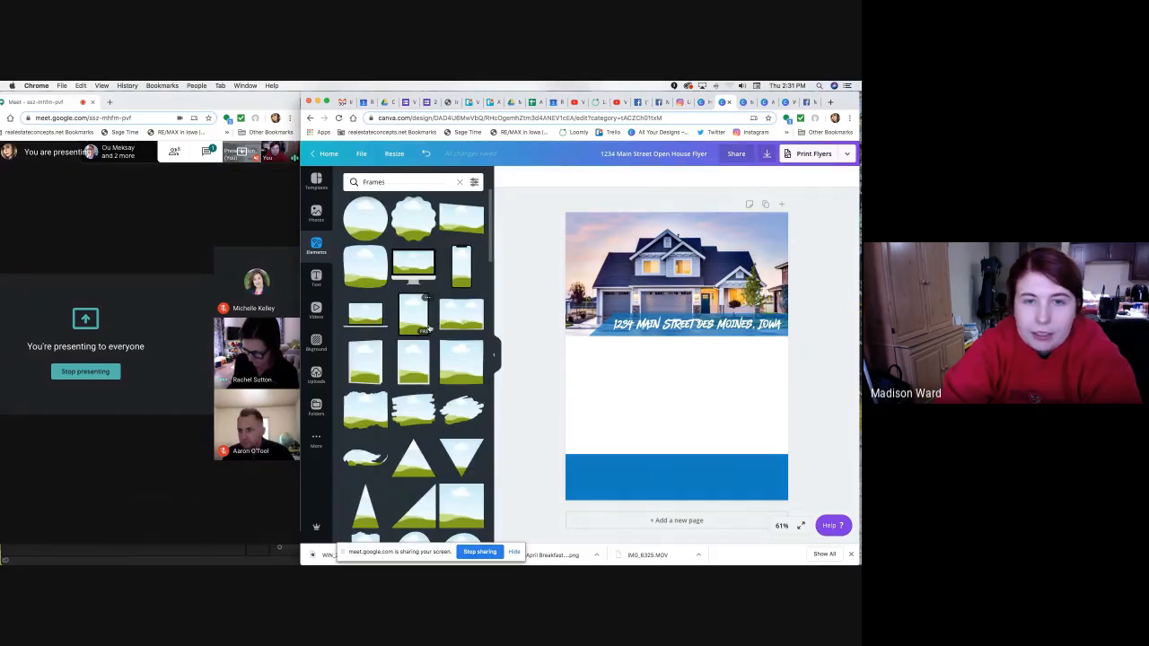
pyautogui.click(369, 231)
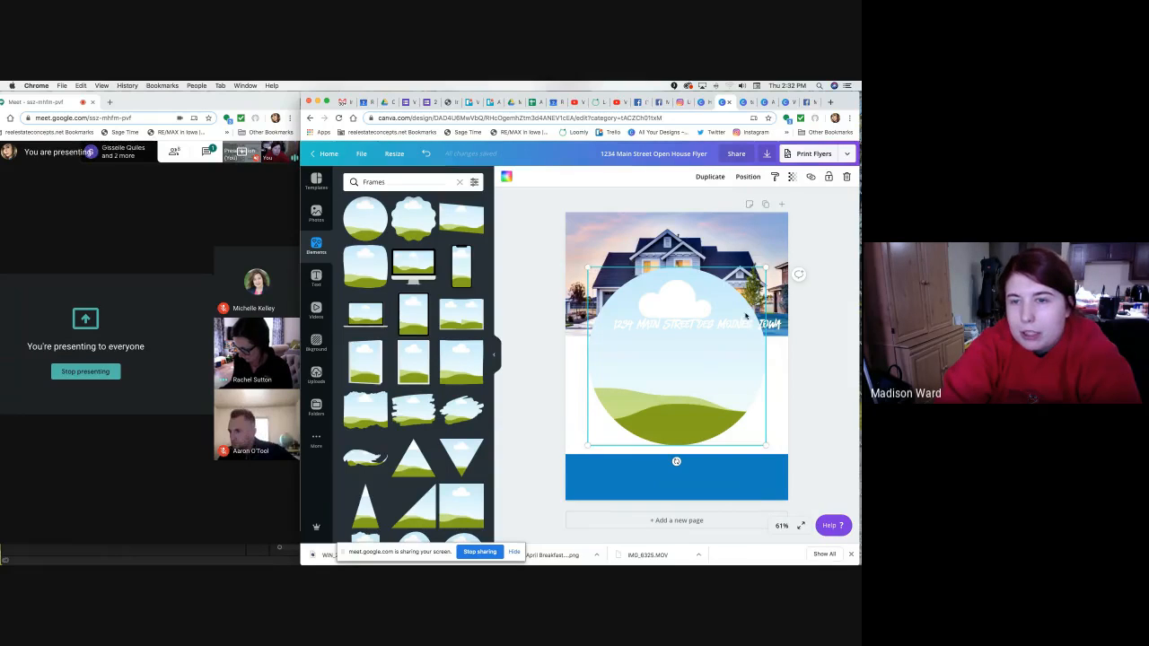
# Shrink the circle frame to about 3.2 x 3.2 at the blue band's right end, then show Uploads.
pyautogui.moveTo(588, 267); pyautogui.dragTo(762, 459)
pyautogui.click(828, 439)
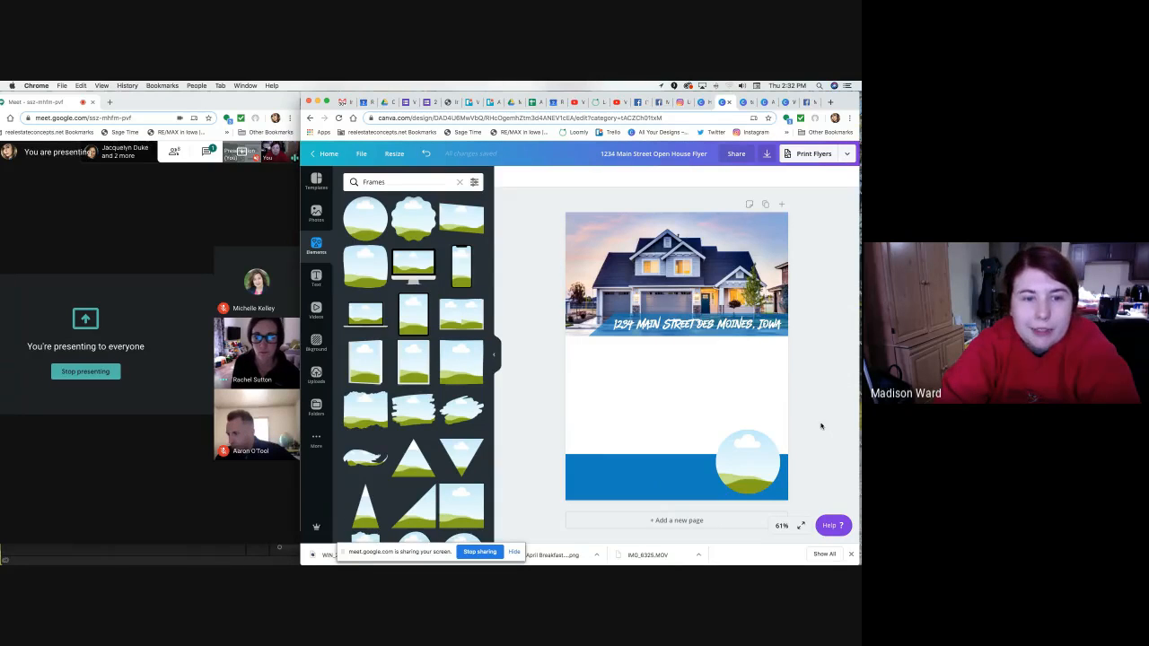
pyautogui.click(759, 458)
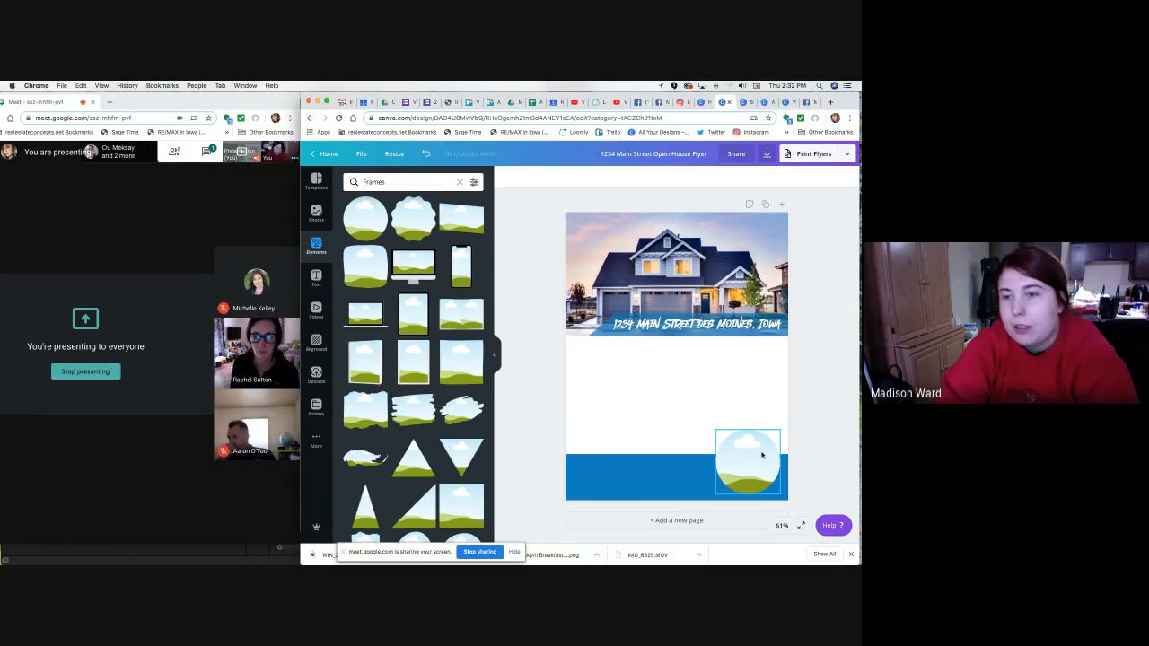
pyautogui.click(828, 395)
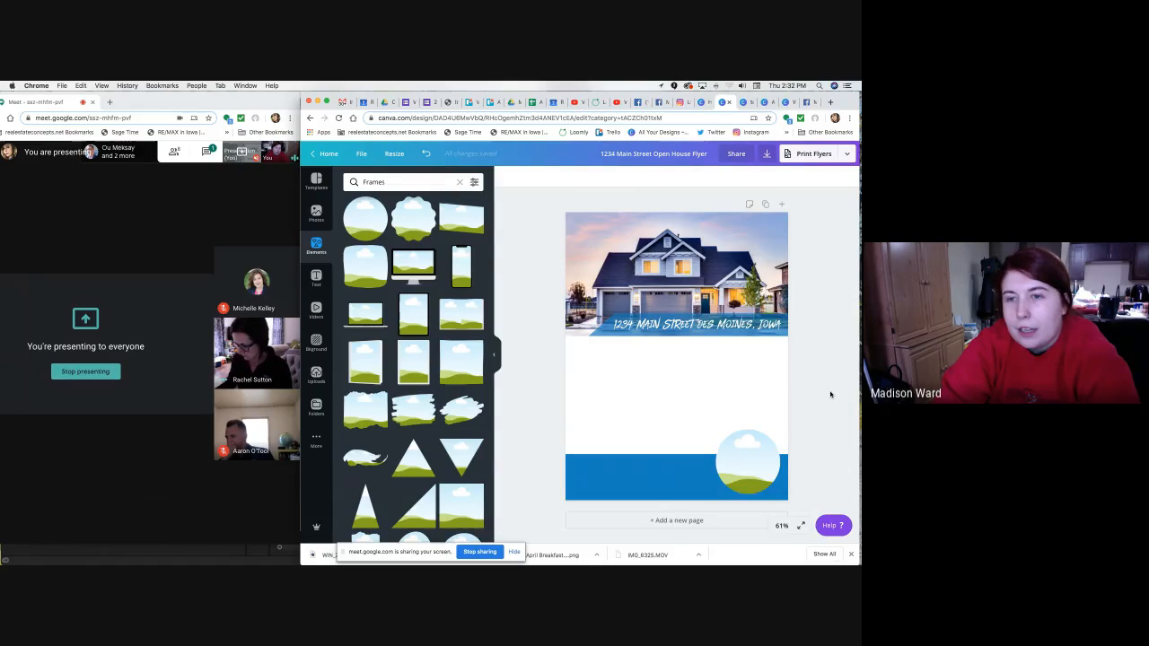
pyautogui.click(765, 464)
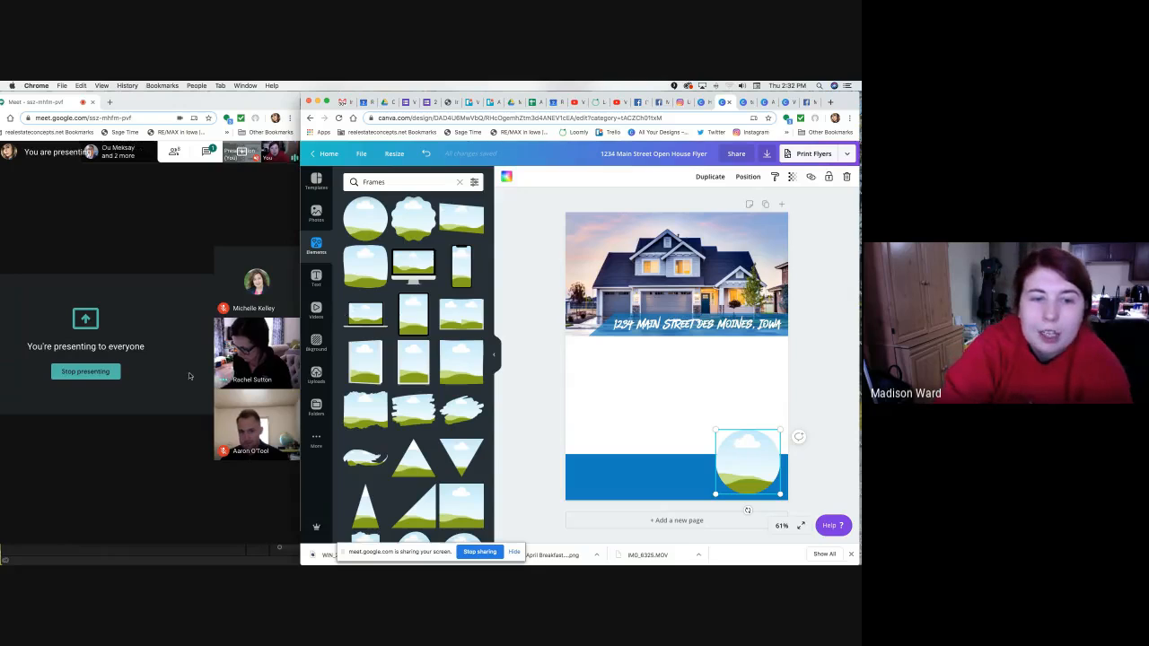
pyautogui.click(317, 375)
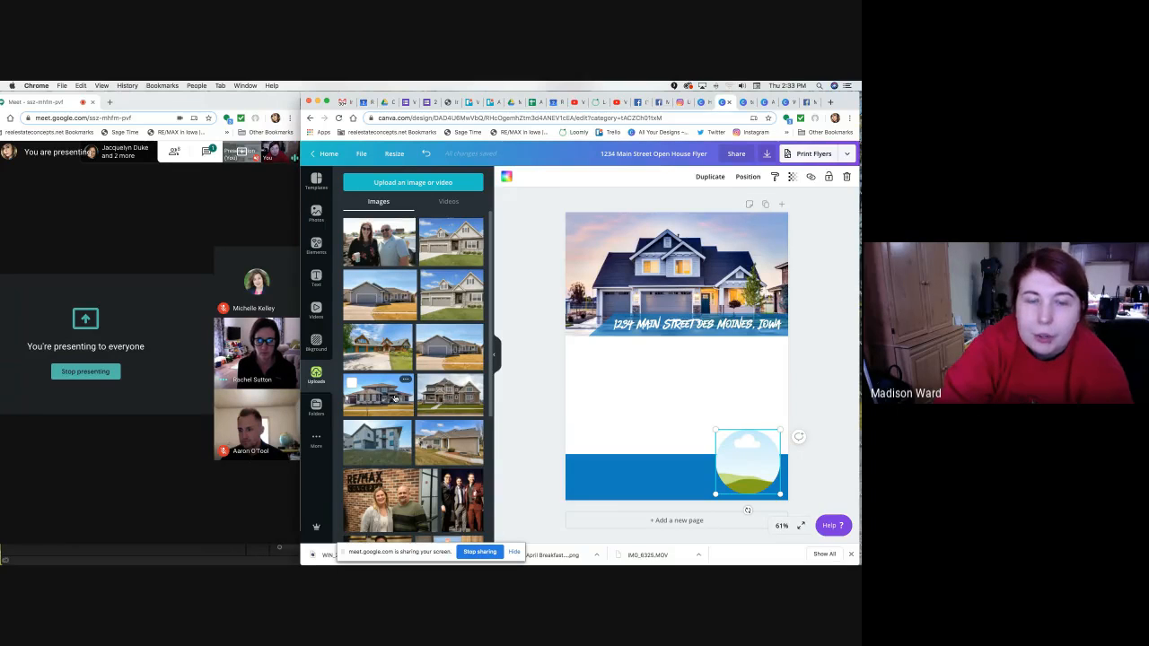
# Show the saved folders list, including Agent Photos and Business Cards.
pyautogui.click(316, 409)
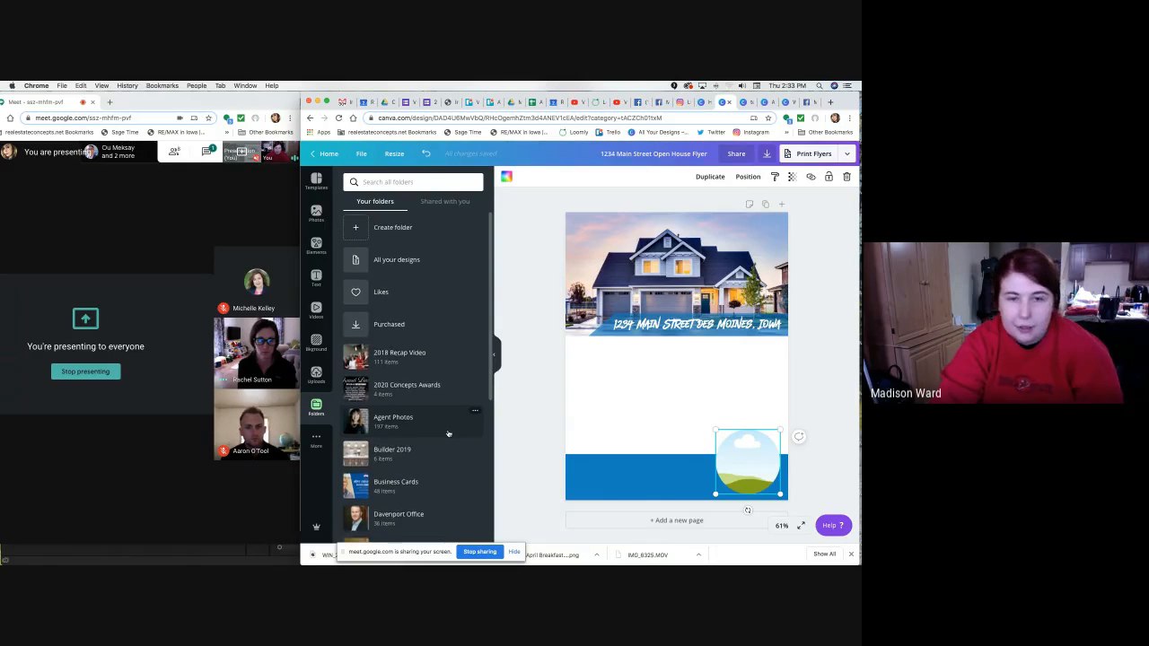
# Look through the Agent Photos folder and the shared Agent Logos folder.
pyautogui.click(447, 434)
pyautogui.scroll(-10, 447, 436)
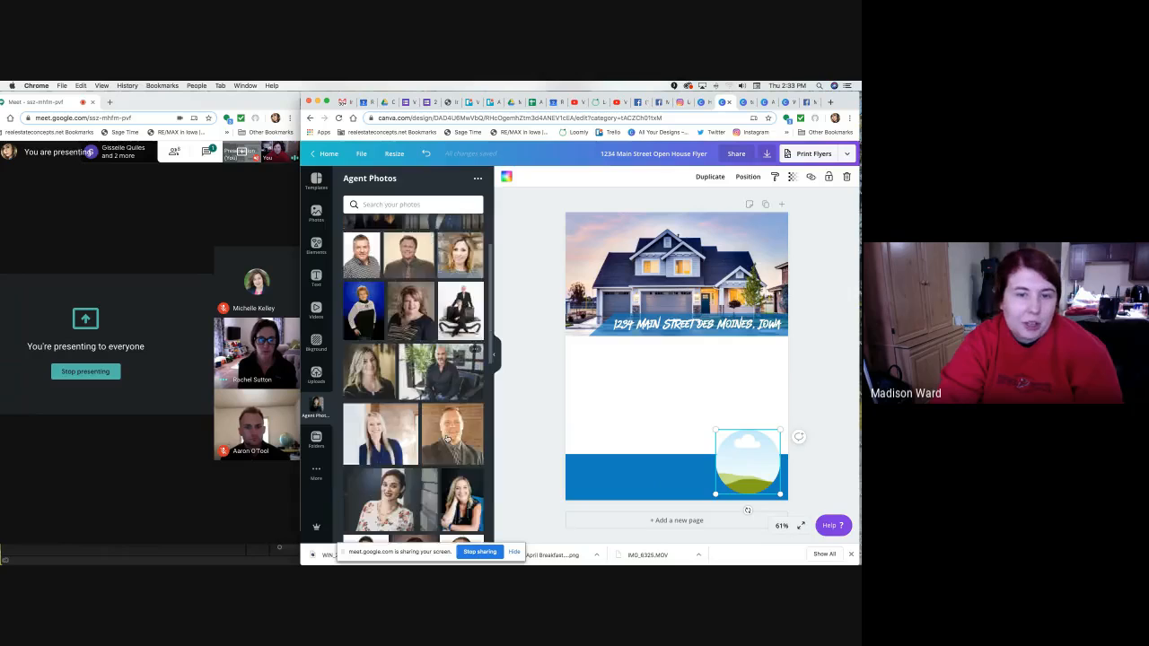
pyautogui.scroll(10, 447, 434)
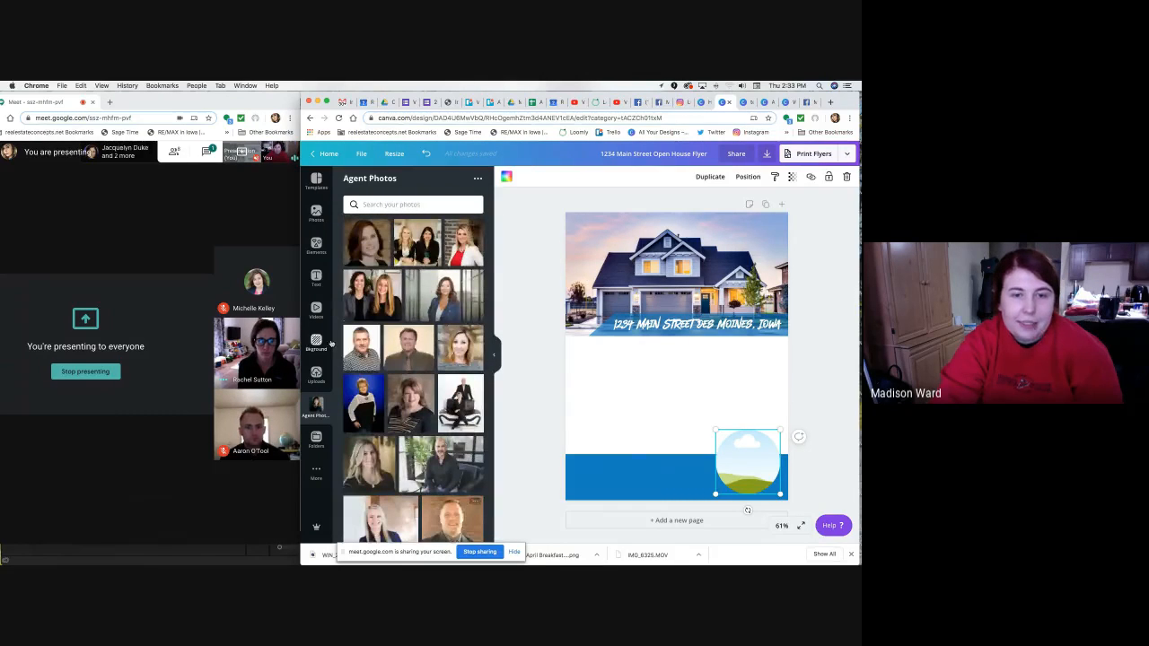
pyautogui.click(316, 440)
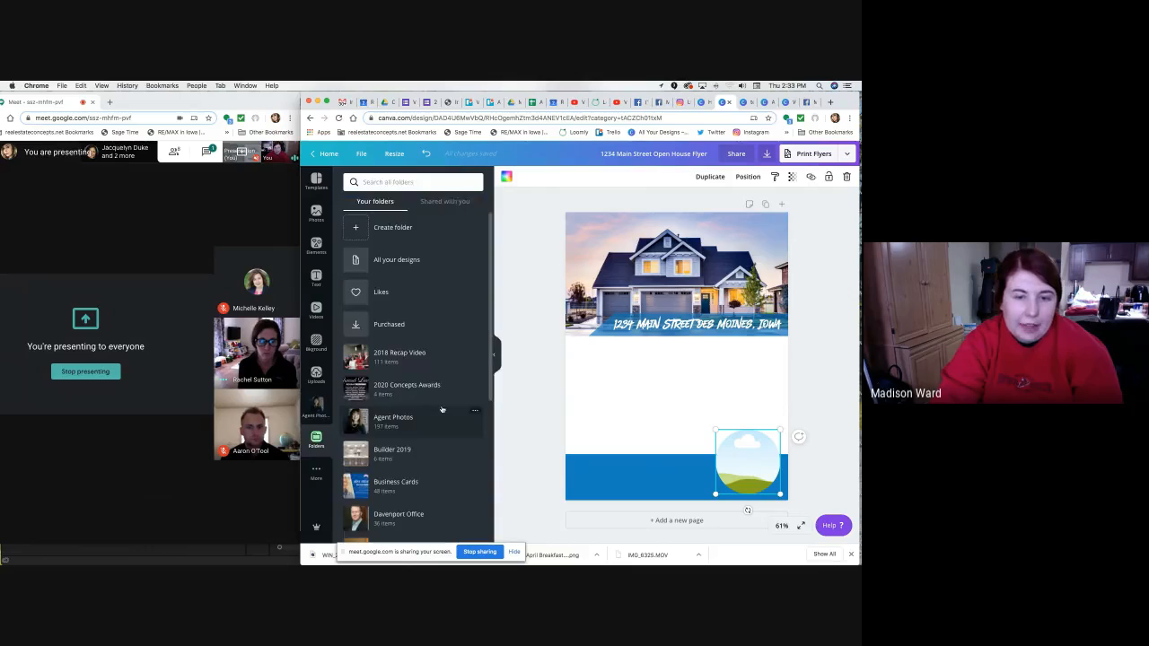
pyautogui.click(453, 201)
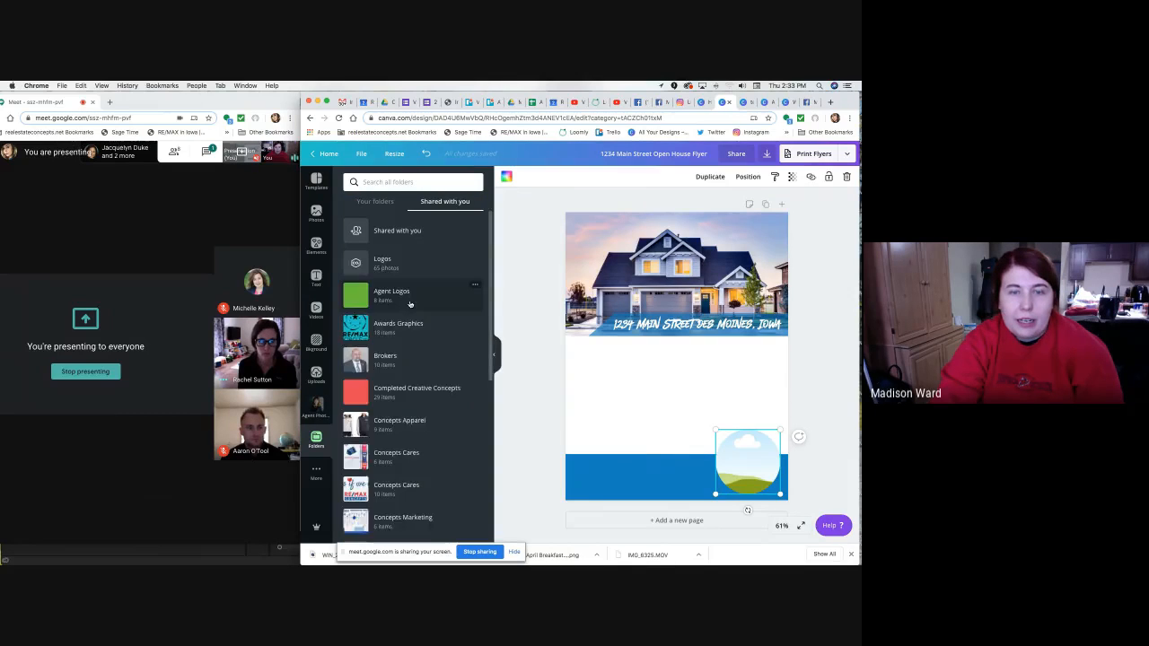
pyautogui.click(400, 293)
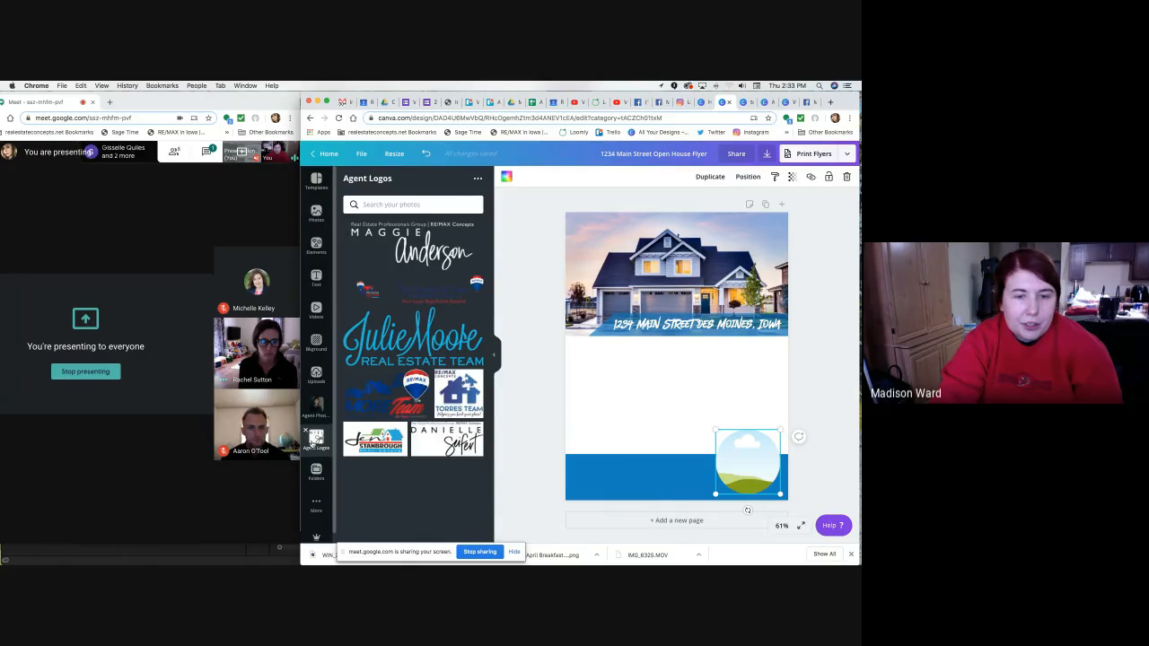
pyautogui.click(306, 432)
# Scroll through the logos in the shared Logos folder.
pyautogui.click(402, 265)
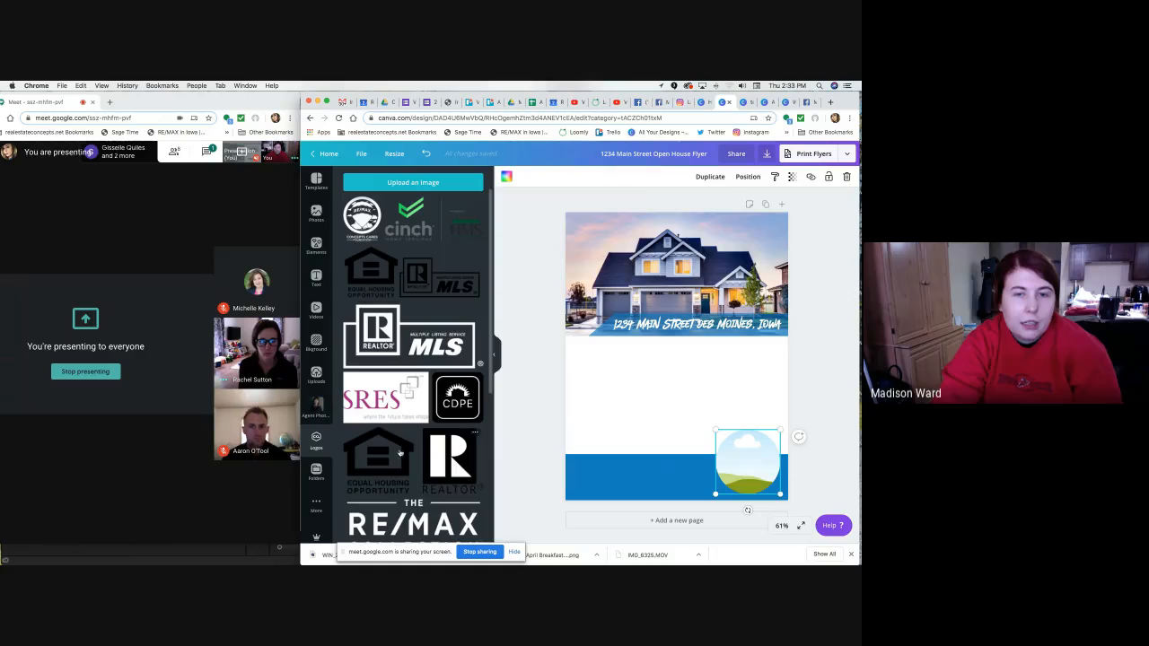
pyautogui.scroll(-5, 400, 453)
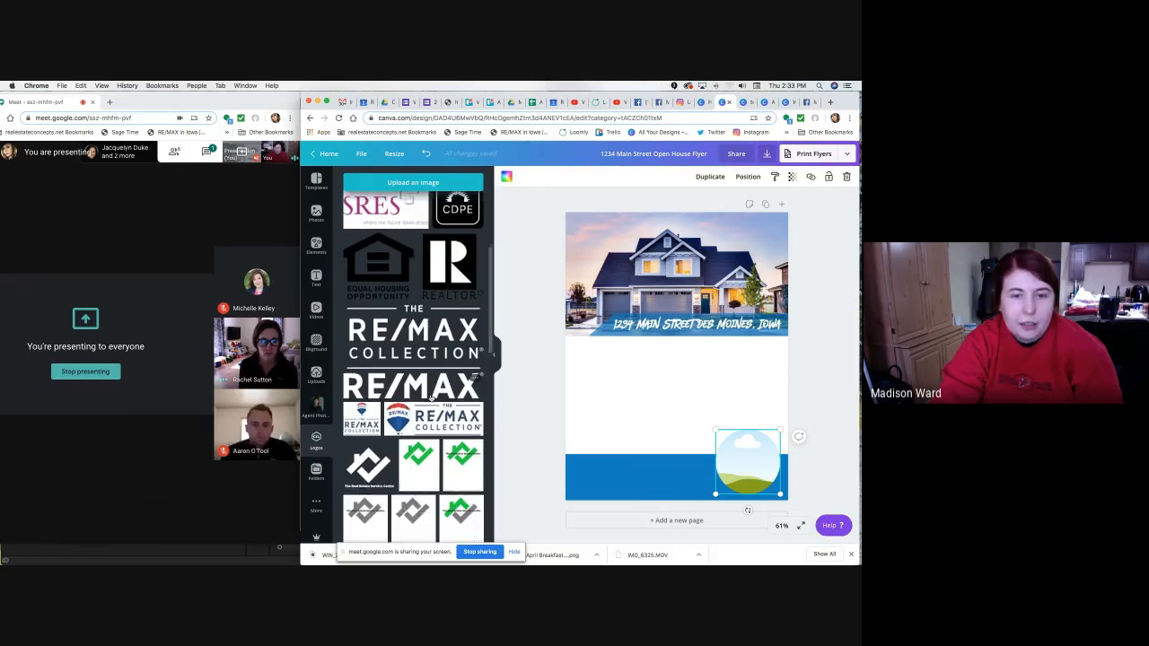
pyautogui.scroll(-5, 431, 398)
pyautogui.scroll(-3, 445, 361)
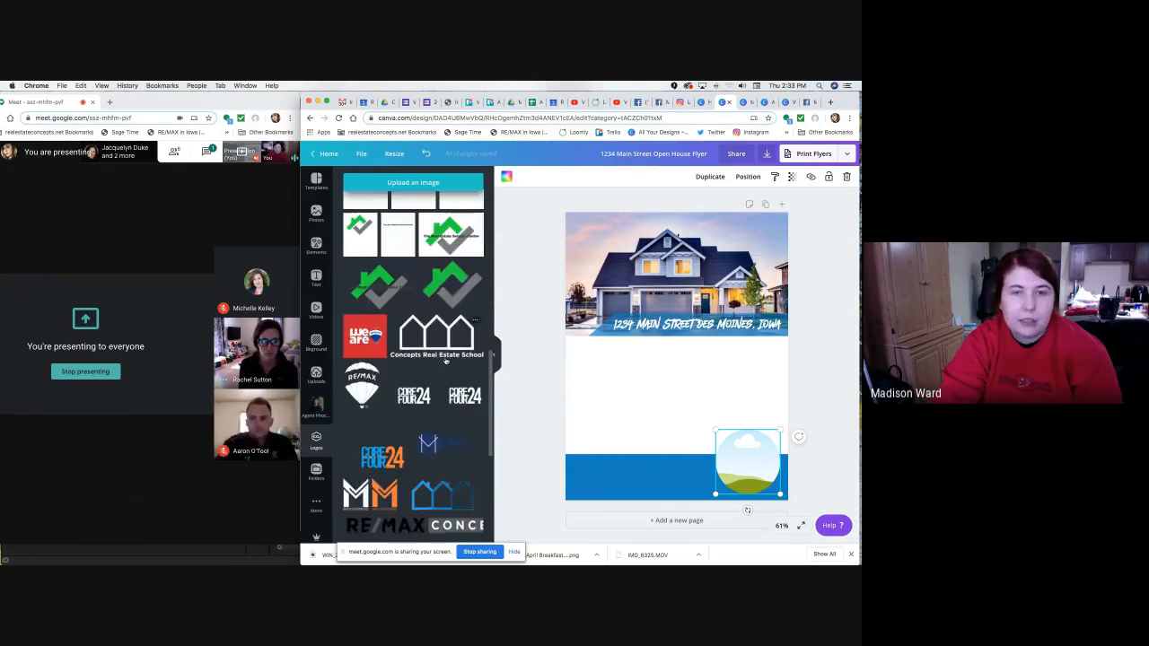
pyautogui.scroll(-5, 445, 361)
pyautogui.scroll(5, 388, 381)
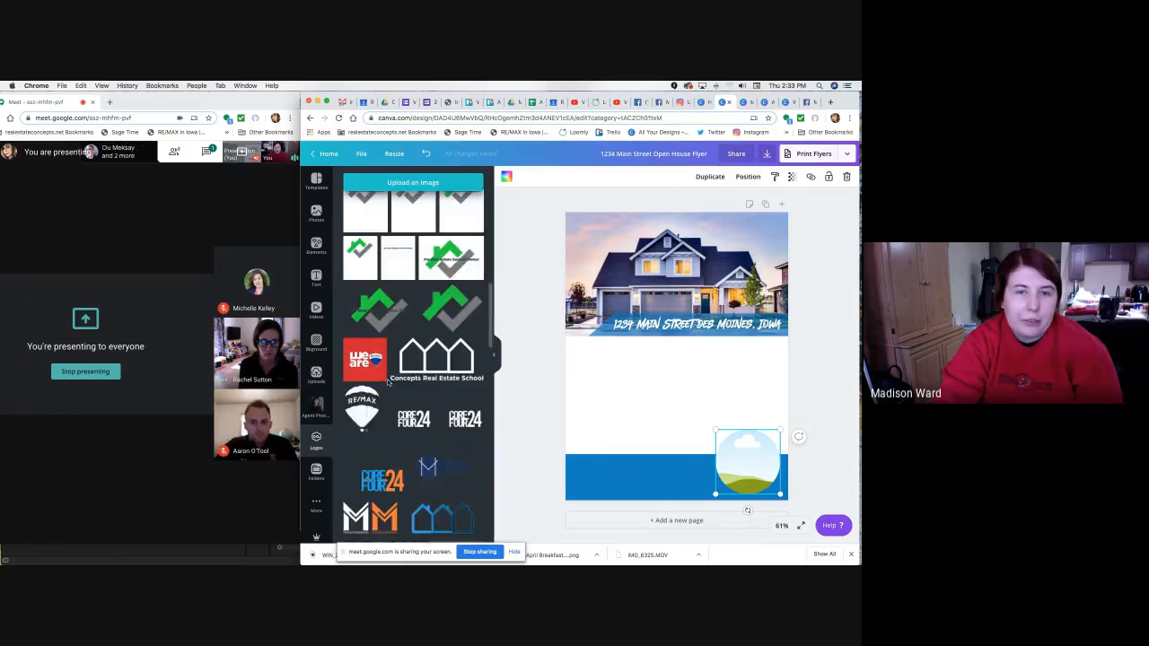
pyautogui.scroll(5, 388, 382)
# Scroll through the uploaded house photos, agent headshot and team logo.
pyautogui.click(317, 373)
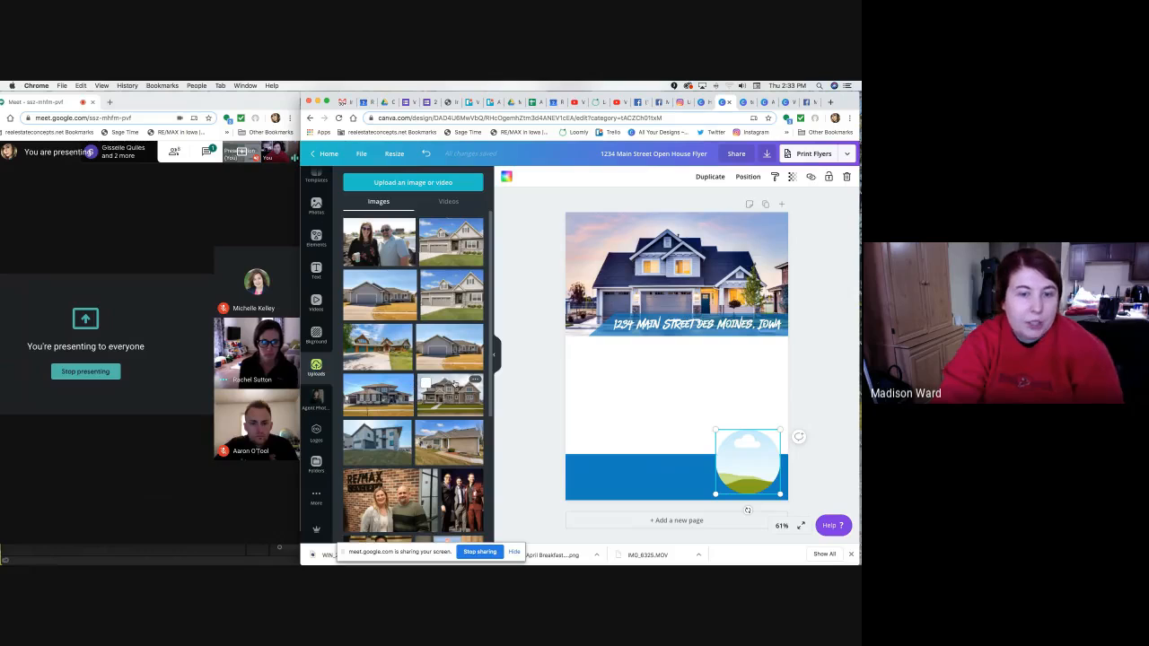
pyautogui.scroll(-3, 455, 384)
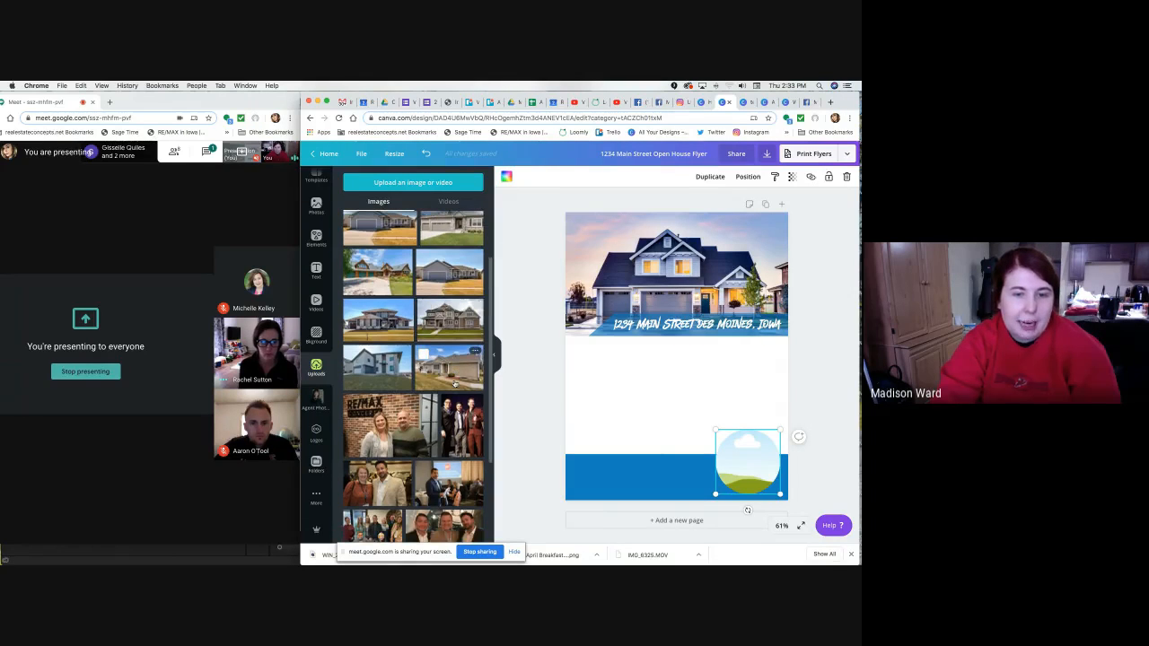
pyautogui.scroll(-10, 455, 384)
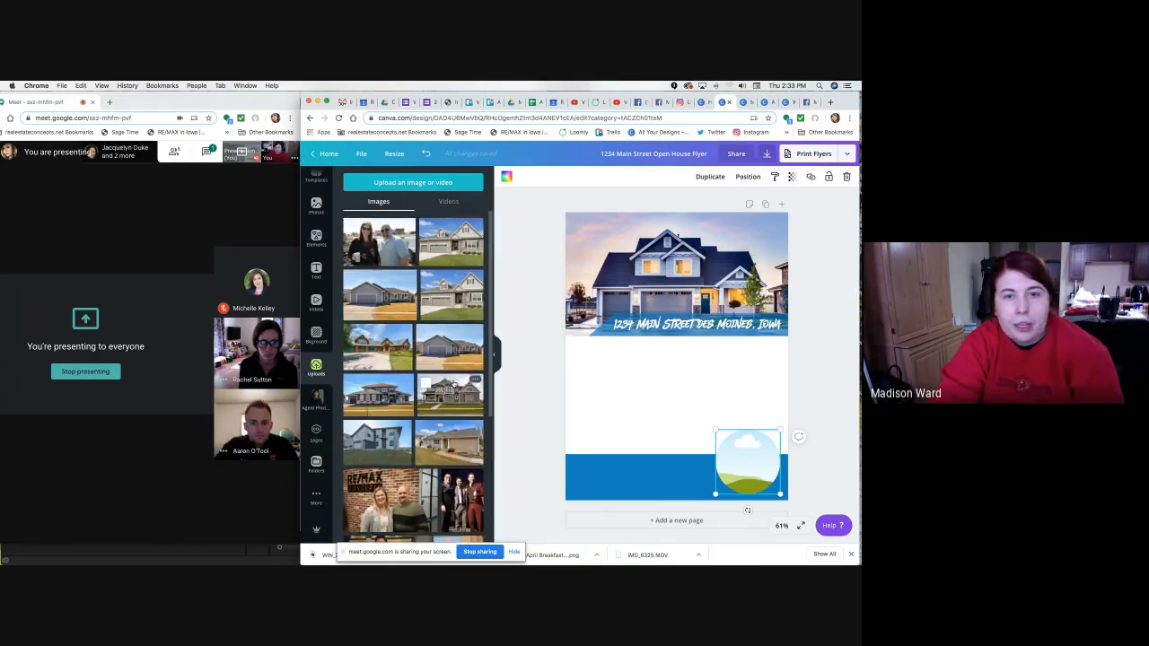
pyautogui.scroll(-10, 453, 382)
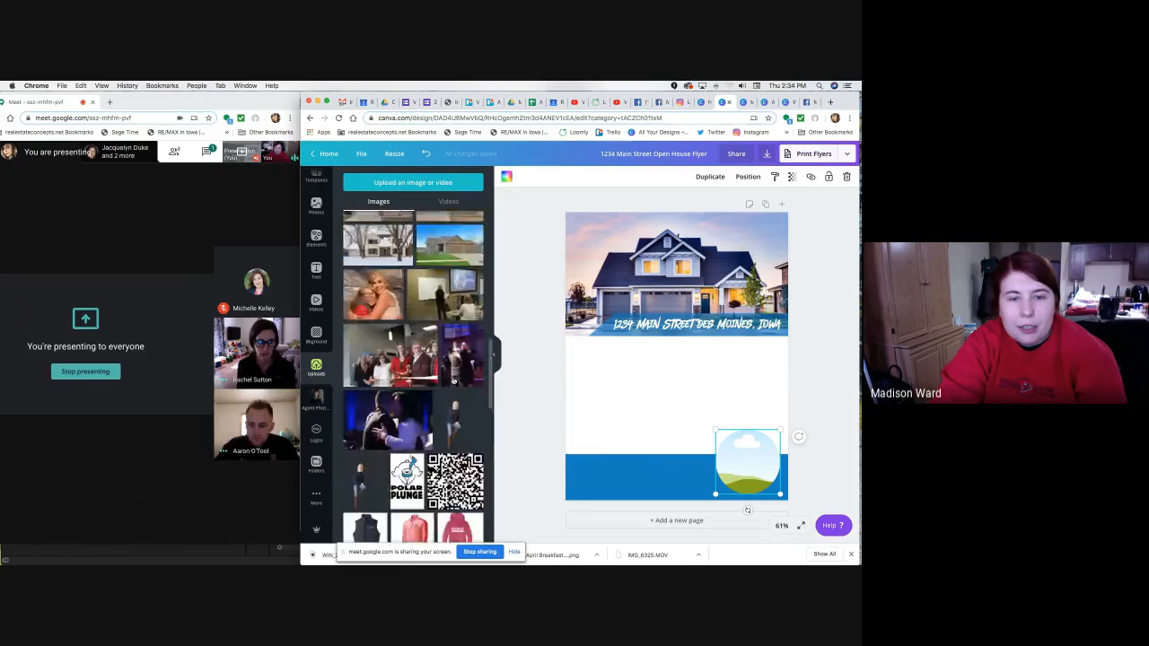
pyautogui.scroll(-10, 454, 379)
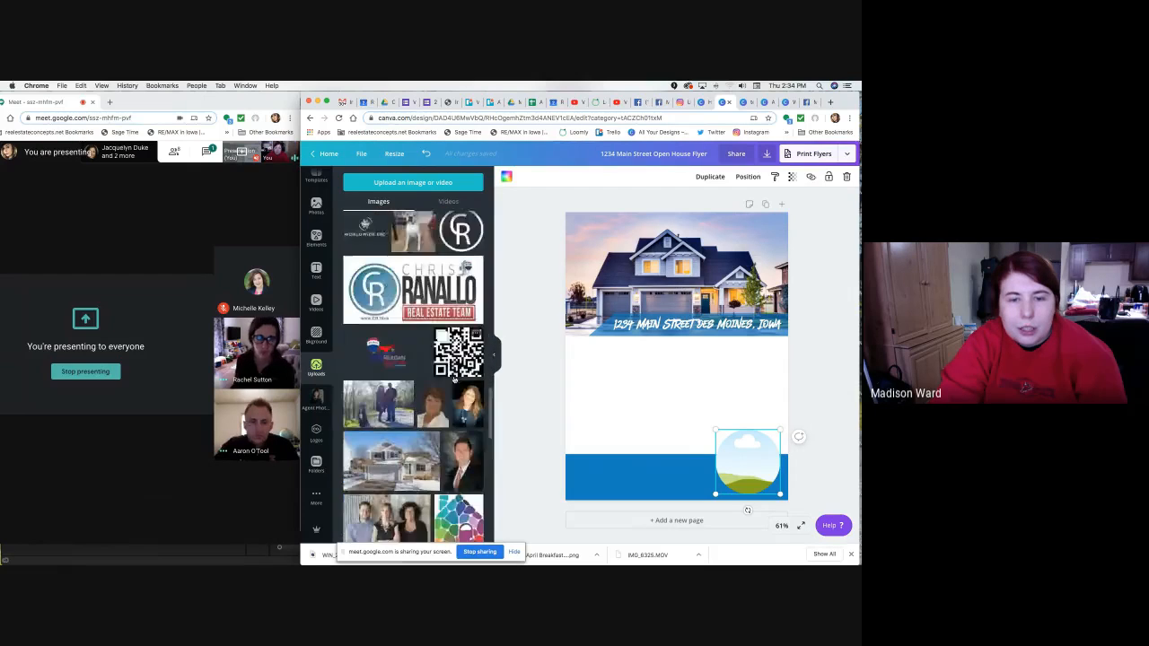
pyautogui.scroll(-10, 455, 381)
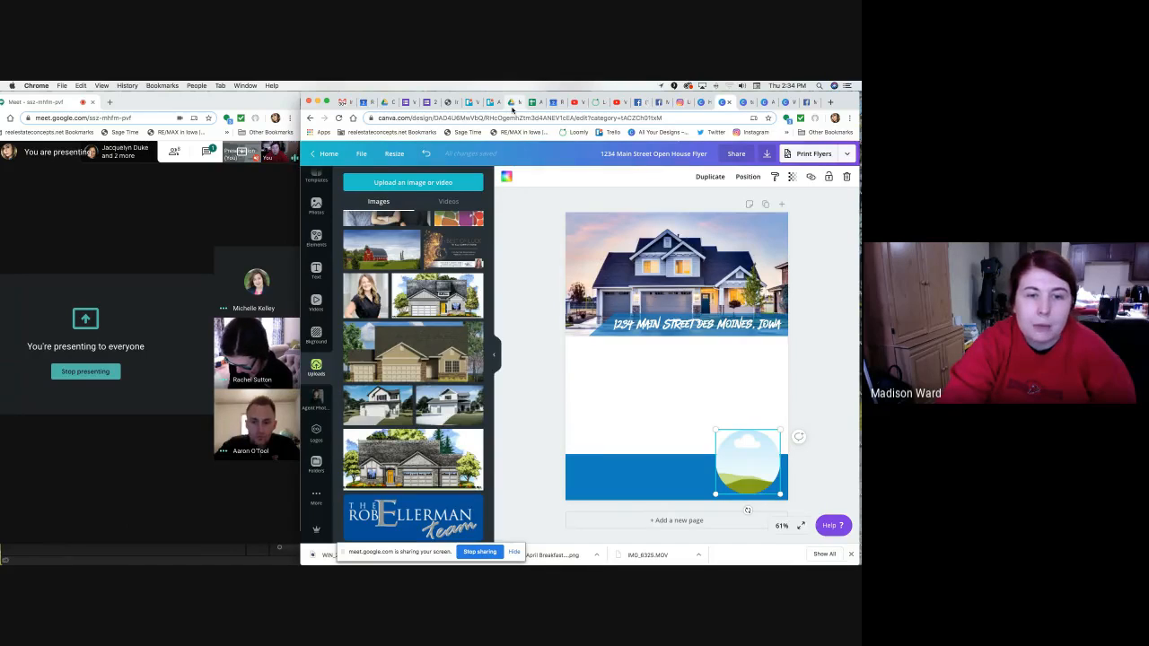
# In Google Drive, search 'resources' and open the Concepts Resources for Agents folder.
pyautogui.click(513, 106)
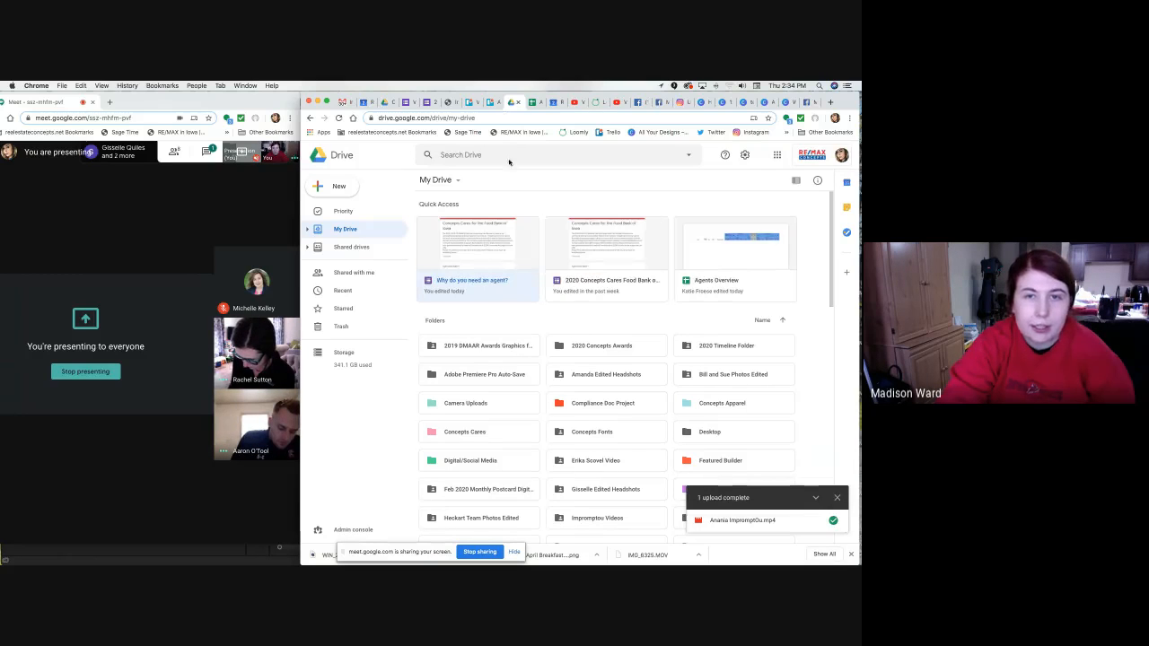
pyautogui.click(502, 155)
pyautogui.write('re')
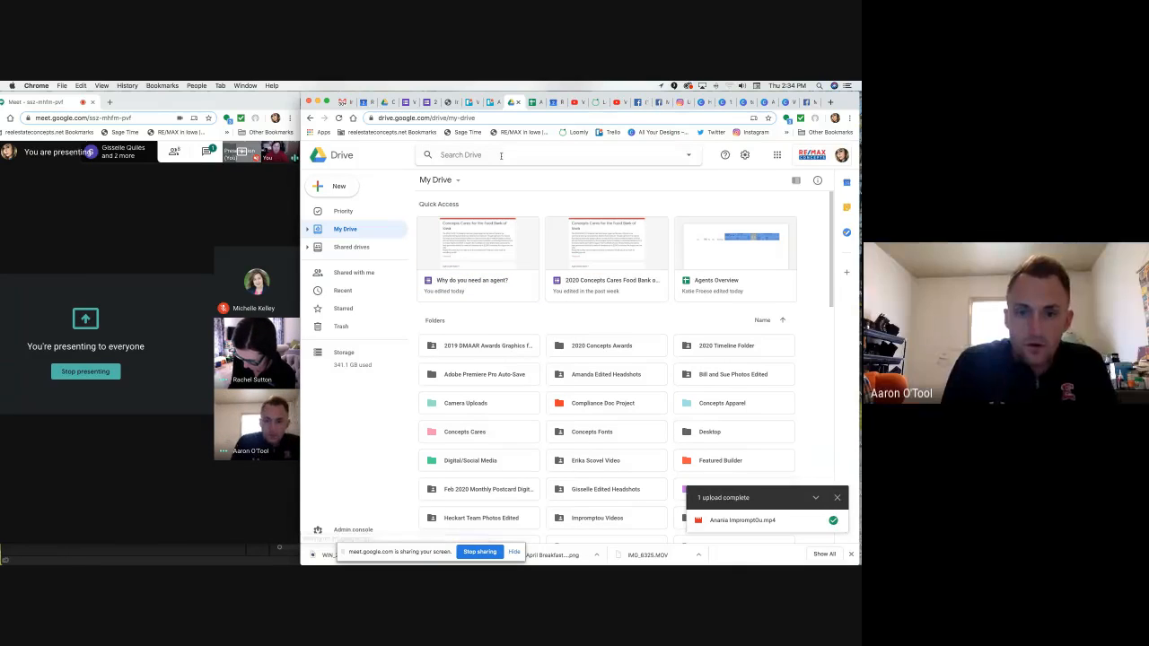
pyautogui.write('sources')
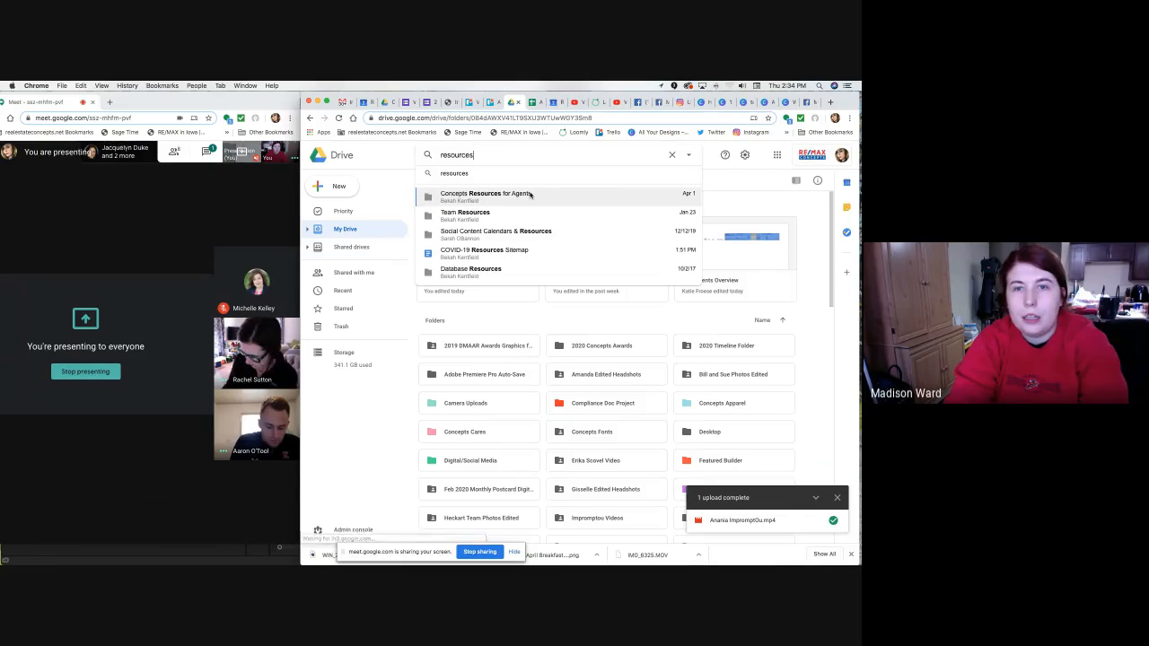
pyautogui.click(529, 193)
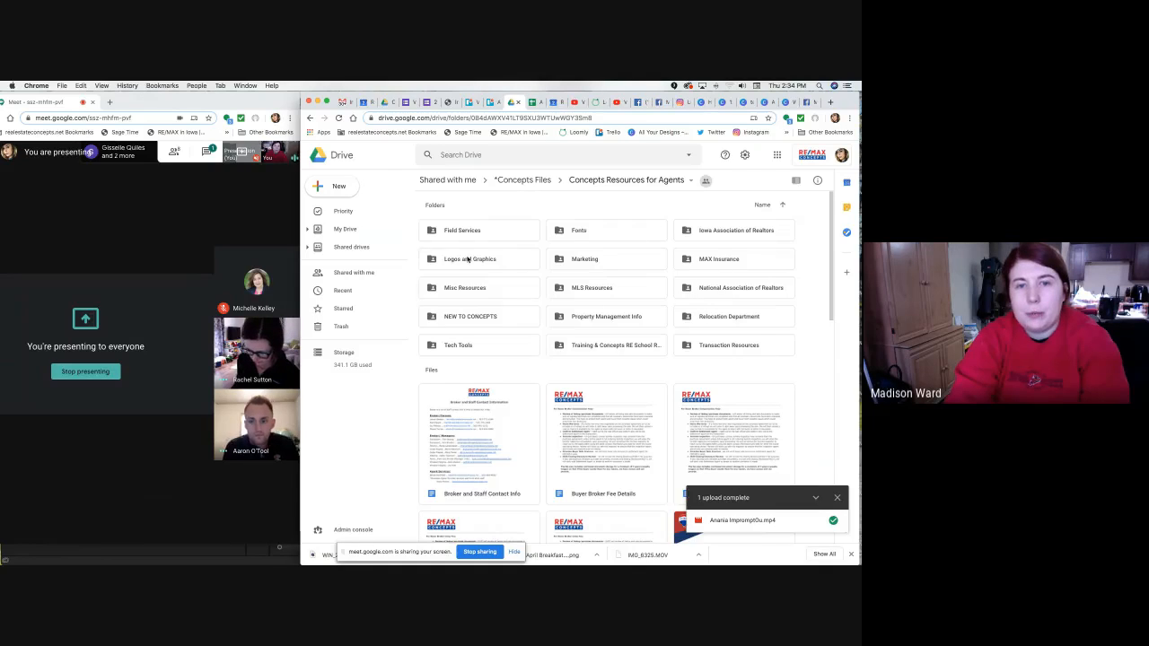
# Open Logos and Graphics > REMAX Concepts Logos > Inline, then return to Canva.
pyautogui.doubleClick(467, 260)
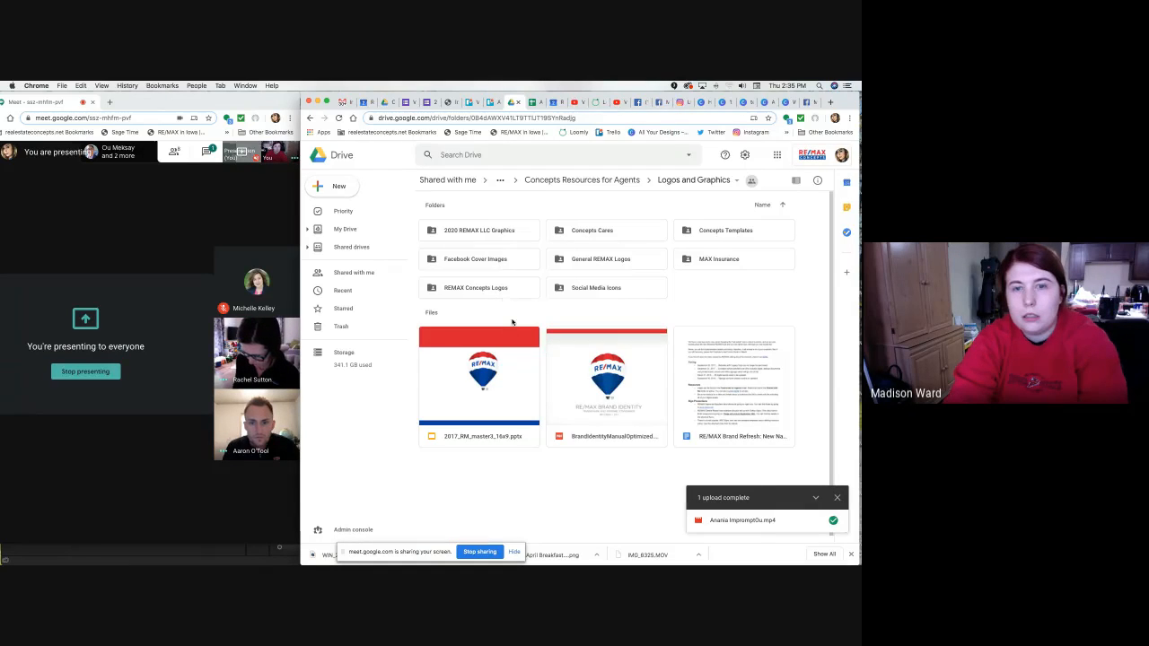
pyautogui.doubleClick(478, 288)
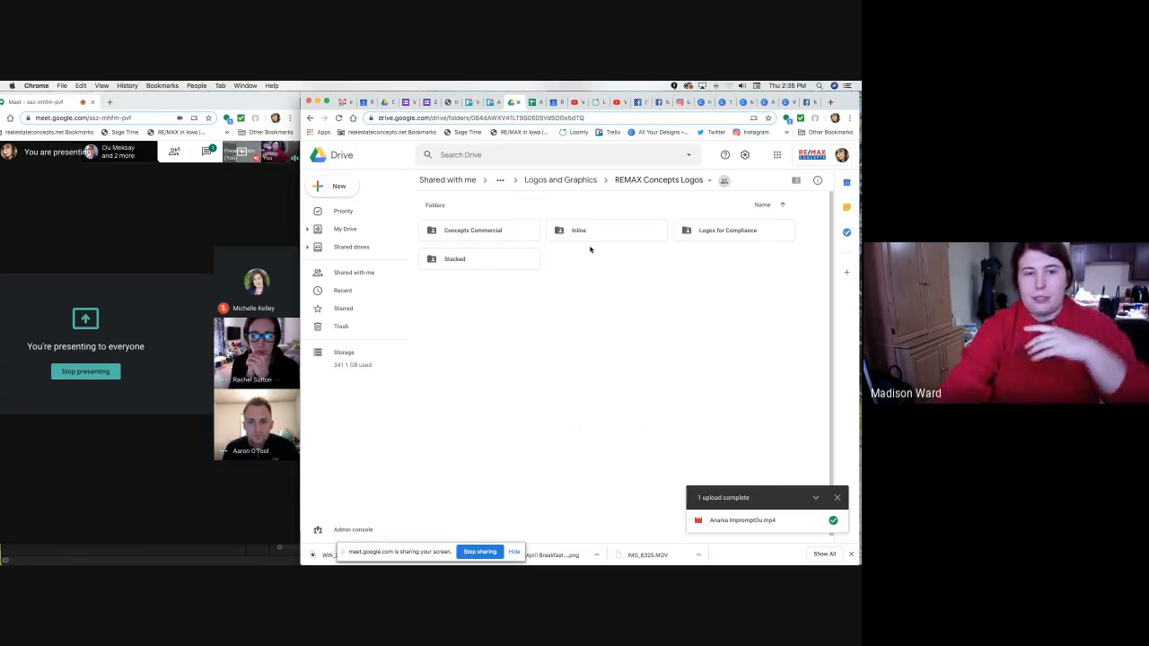
pyautogui.click(582, 231)
pyautogui.doubleClick(581, 230)
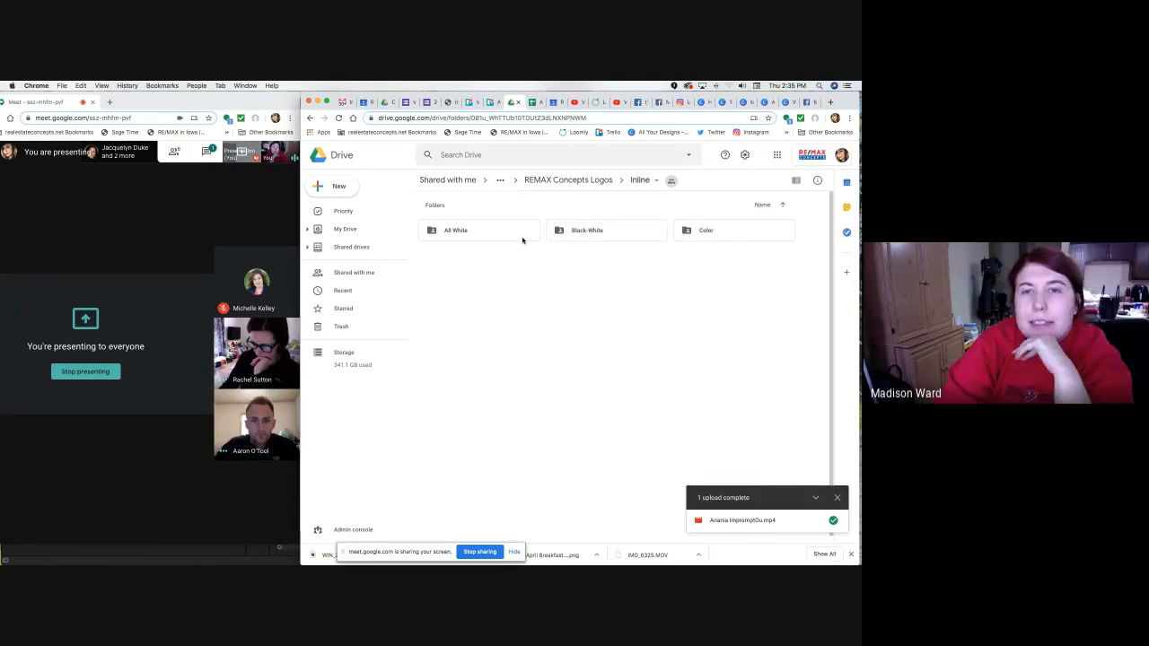
pyautogui.click(724, 102)
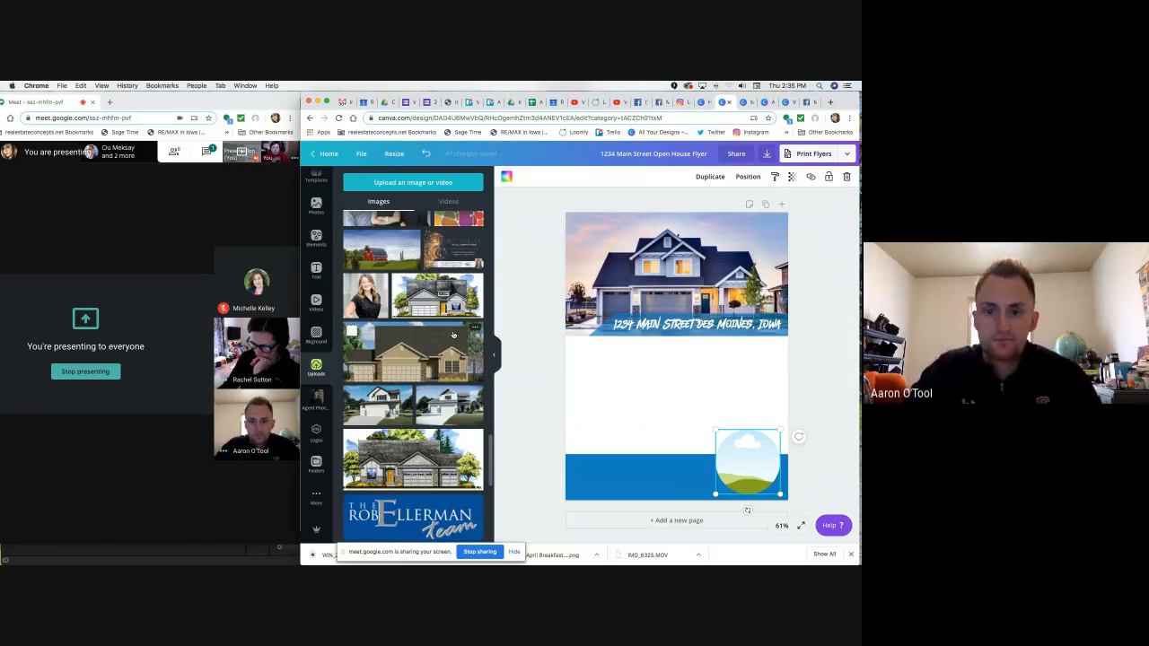
# Open Staff Photos under Your folders and drop a headshot into the circle frame on the blue band.
pyautogui.scroll(-2, 453, 334)
pyautogui.scroll(-3, 454, 335)
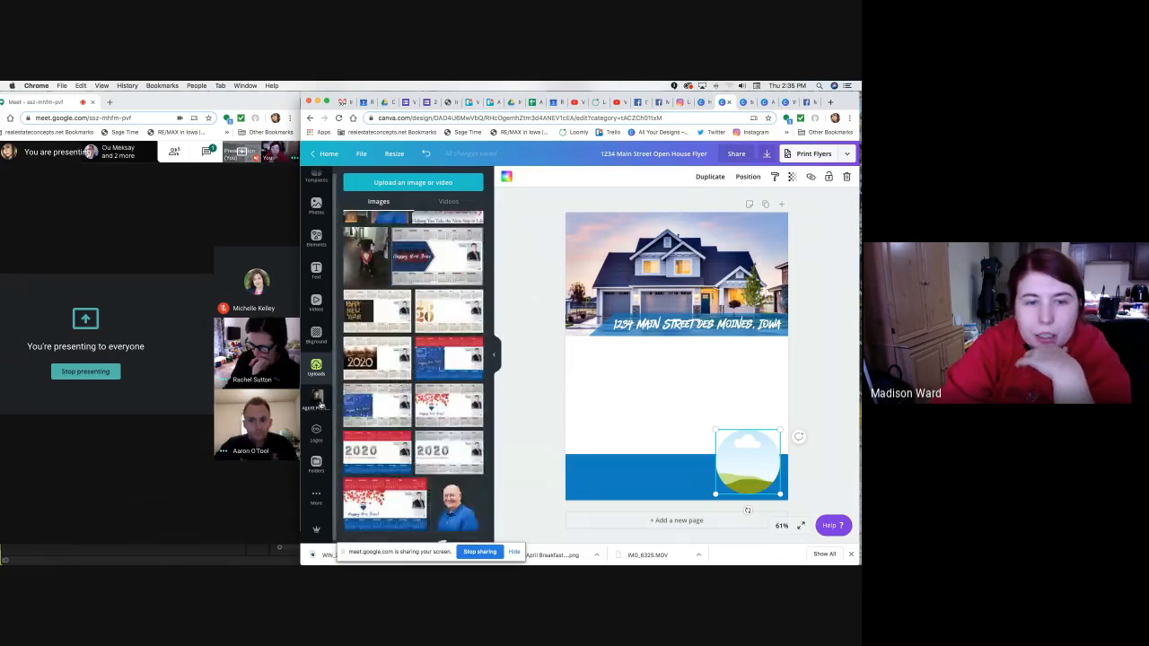
pyautogui.click(316, 400)
pyautogui.click(316, 463)
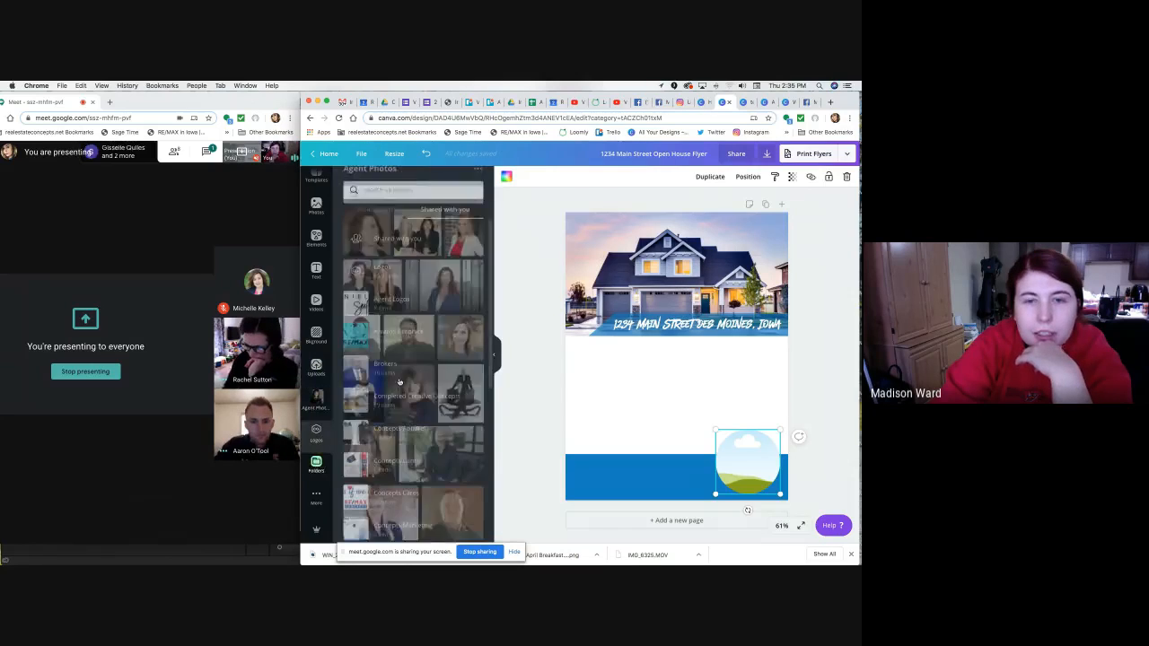
pyautogui.scroll(-5, 411, 413)
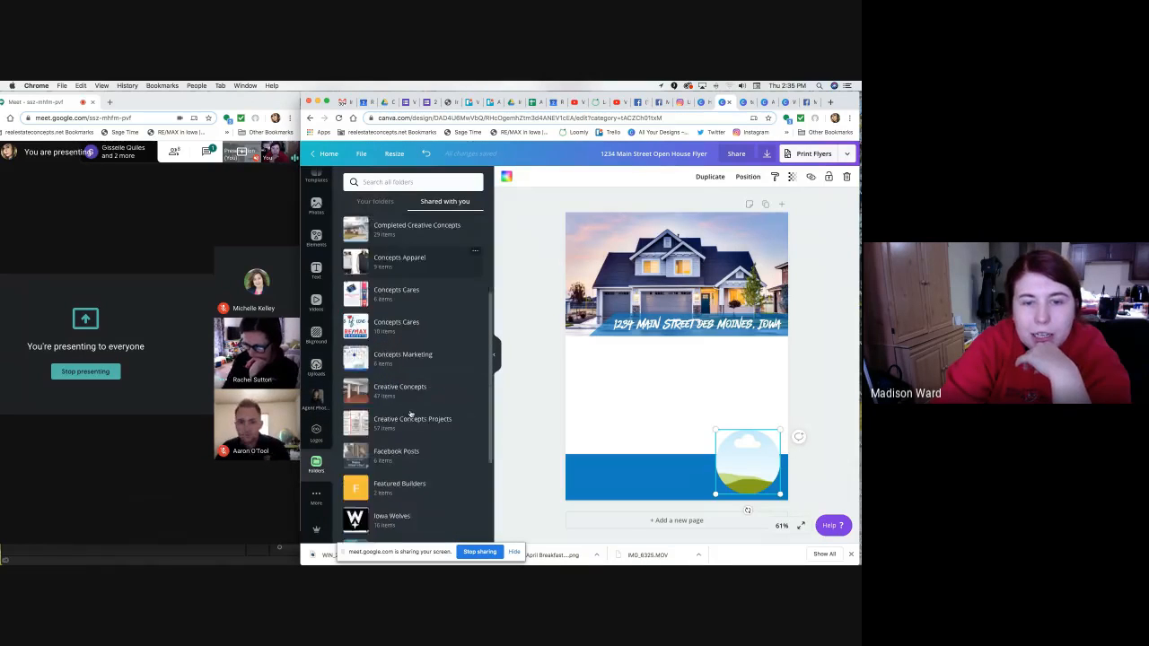
pyautogui.scroll(5, 410, 413)
pyautogui.click(377, 202)
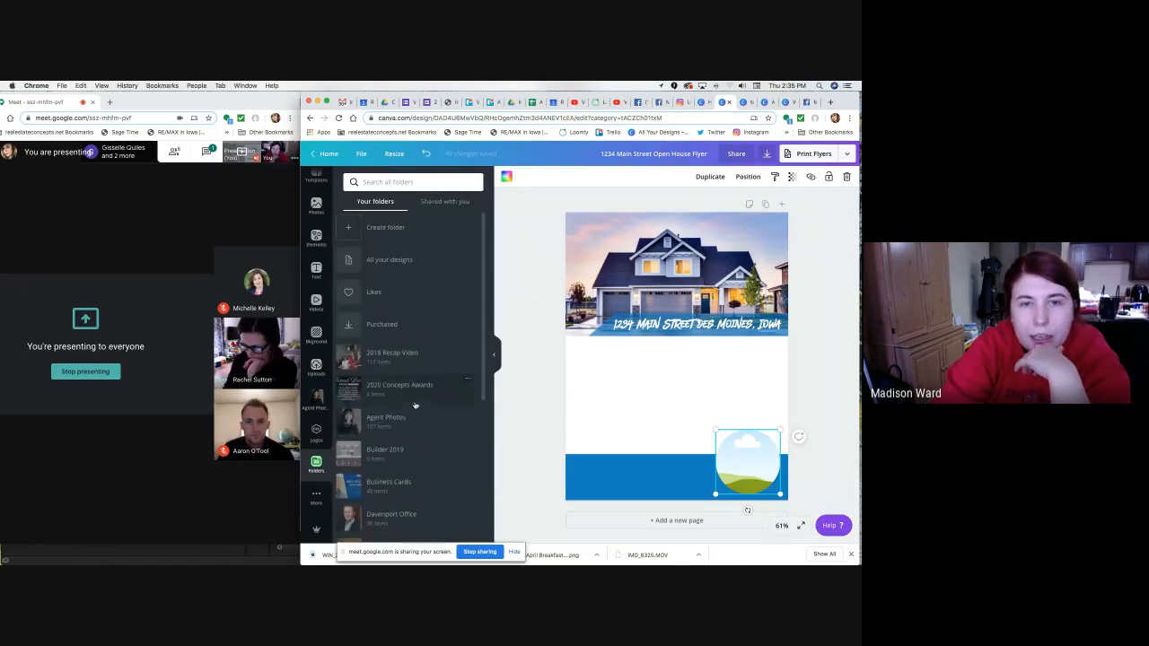
pyautogui.scroll(-6, 413, 433)
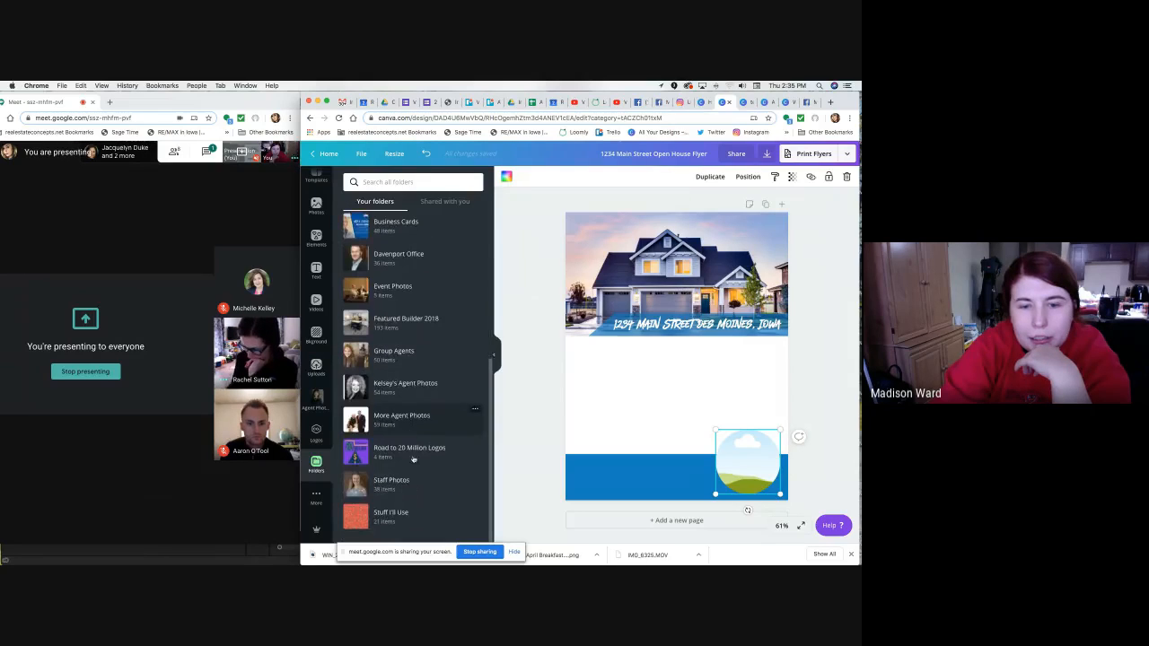
pyautogui.click(413, 477)
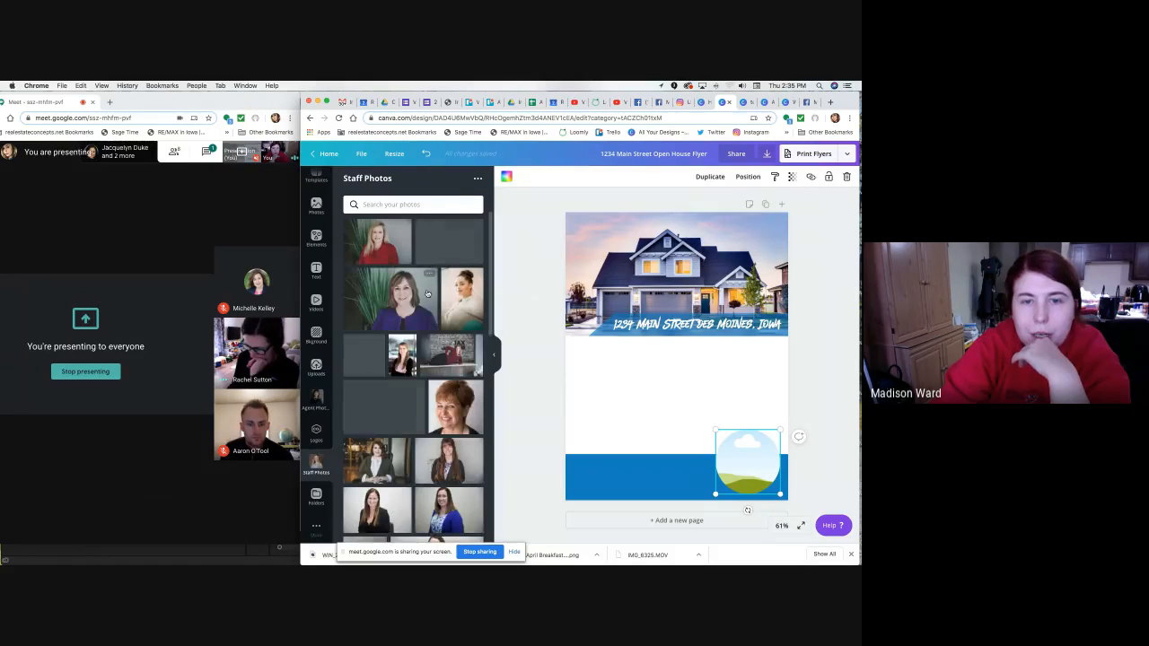
pyautogui.scroll(-2, 422, 305)
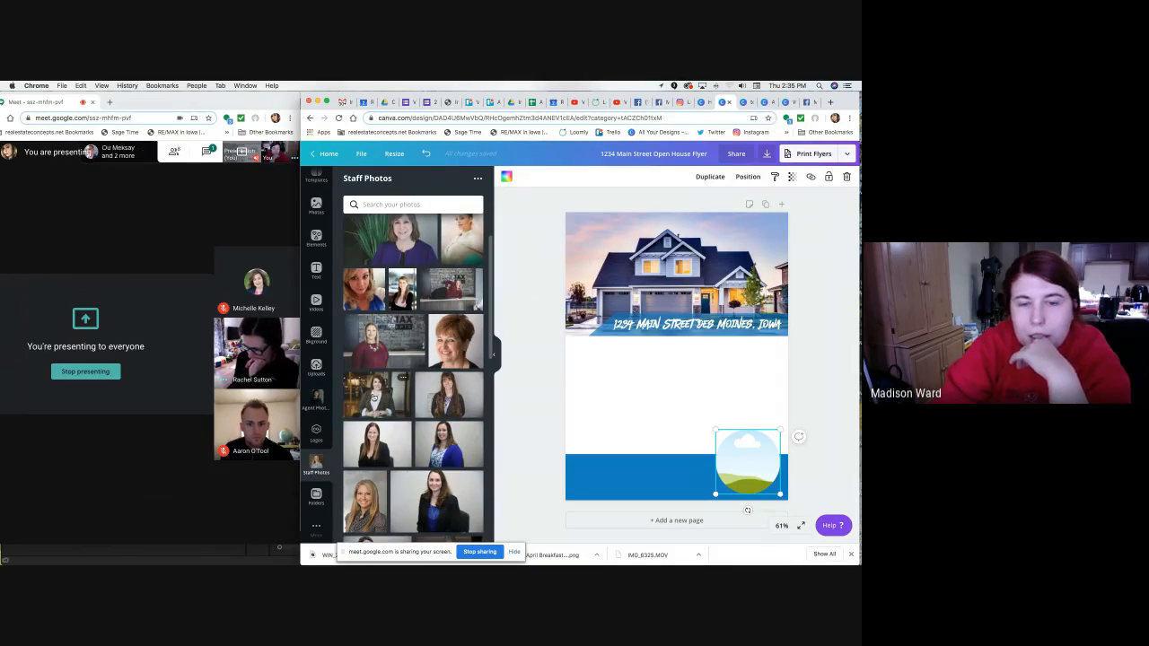
pyautogui.scroll(-1, 369, 396)
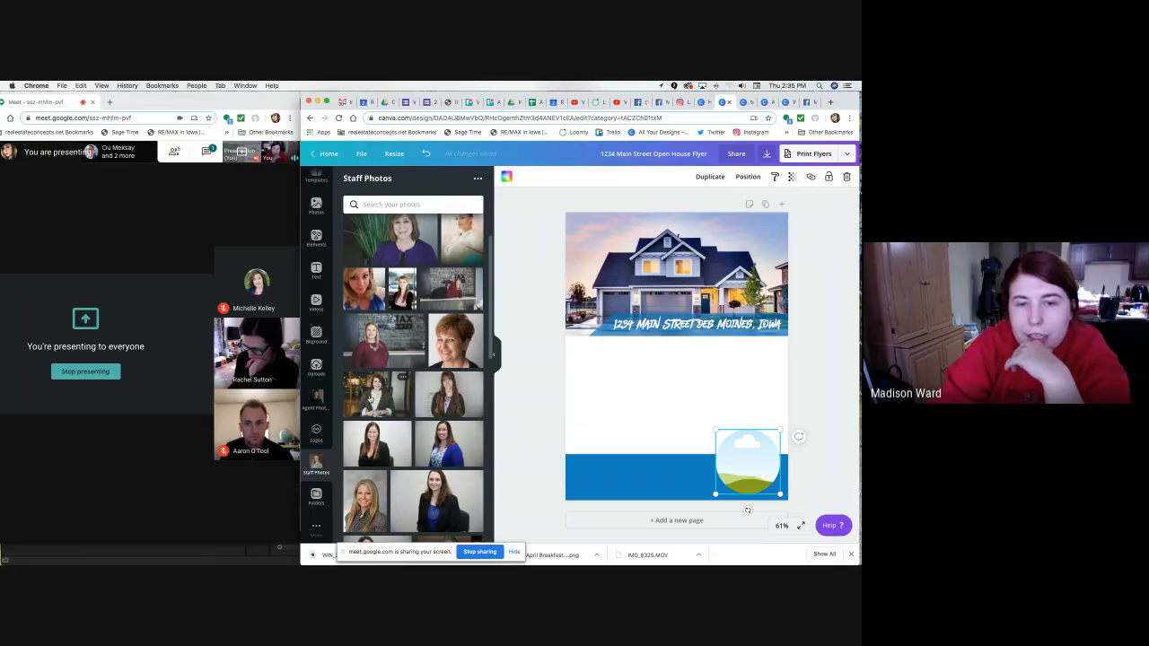
pyautogui.moveTo(370, 398); pyautogui.dragTo(730, 455)
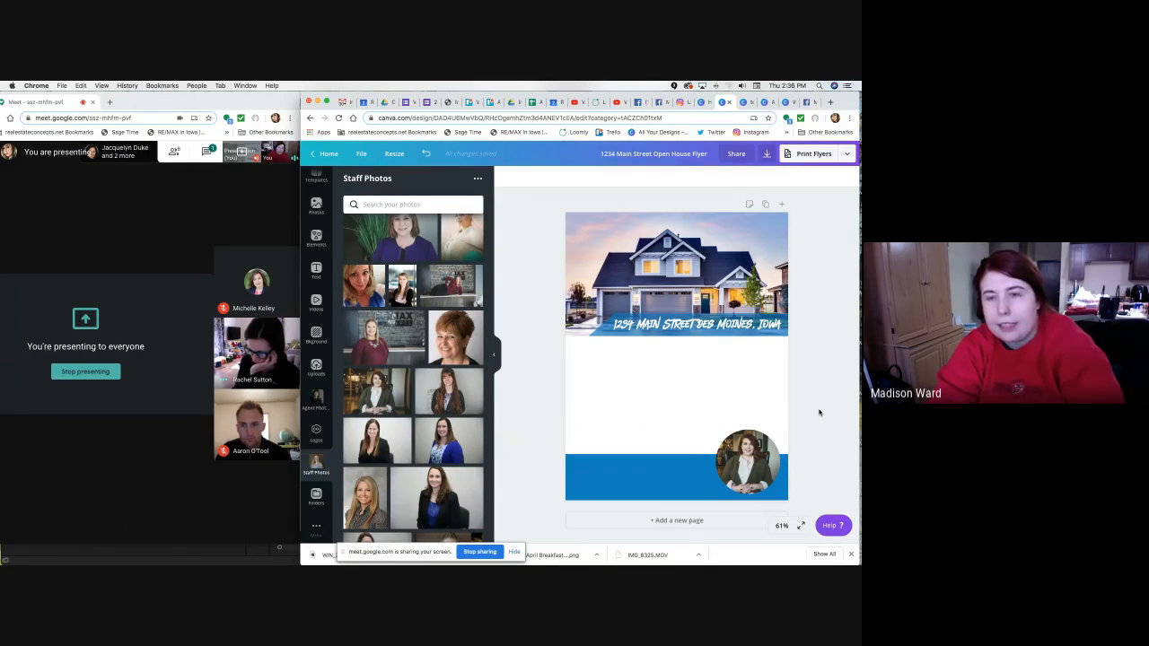
# Add a Gotham Bold text box in the lower part of the flyer, widened to fit one line.
pyautogui.press('t')
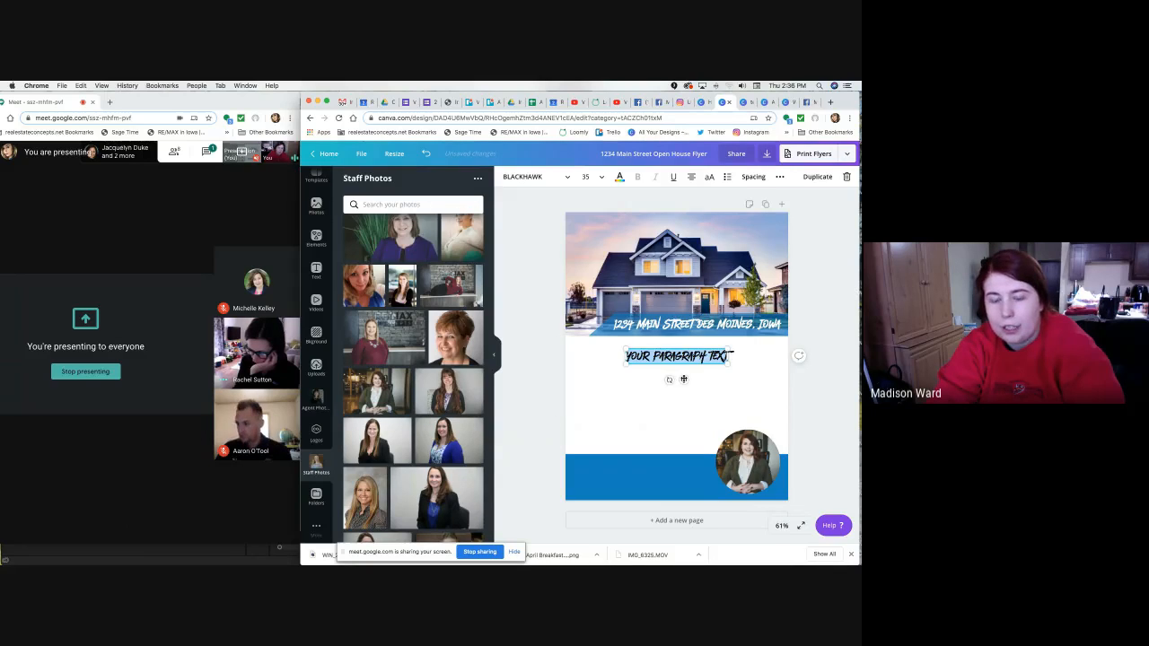
pyautogui.moveTo(684, 379); pyautogui.dragTo(659, 417)
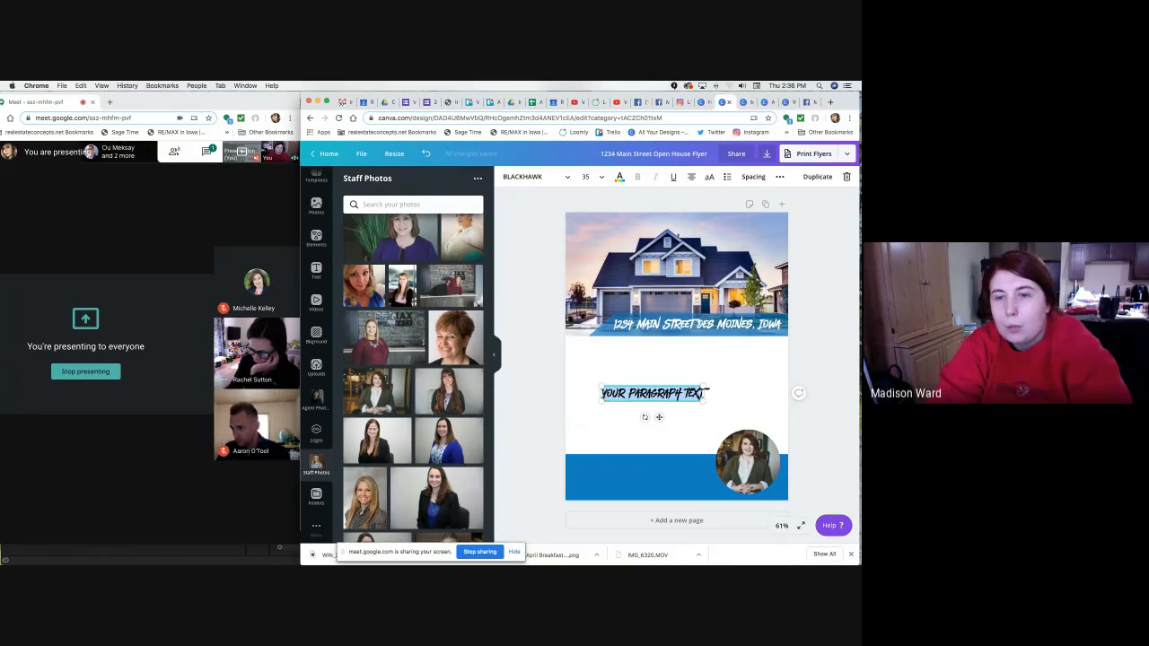
pyautogui.click(544, 178)
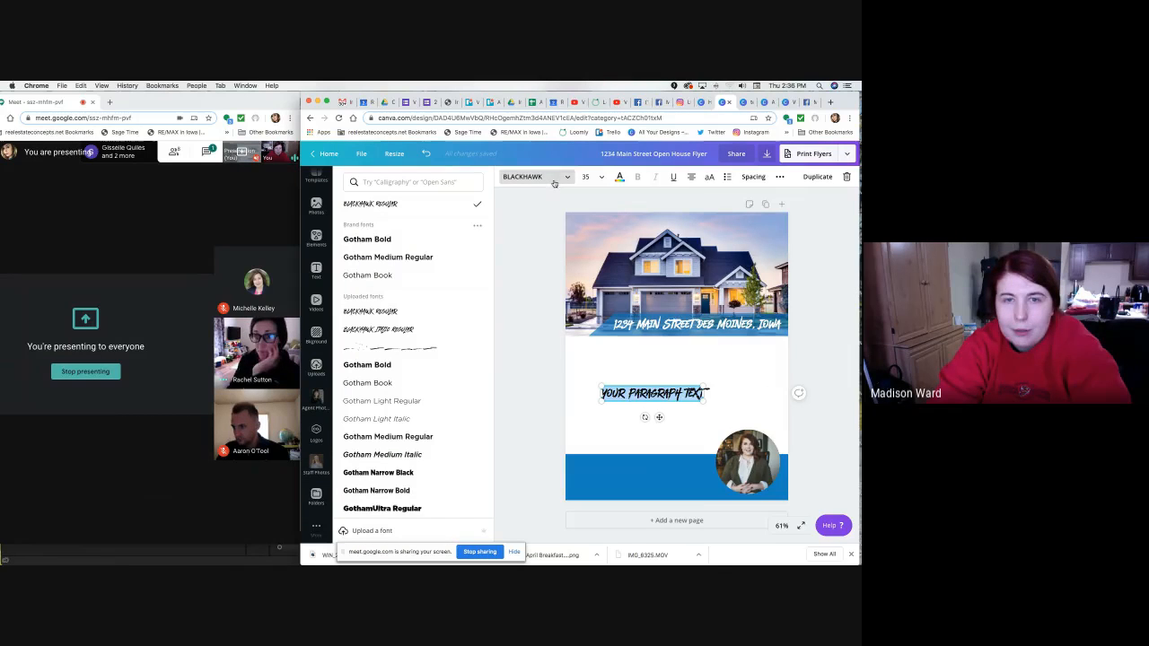
pyautogui.click(404, 244)
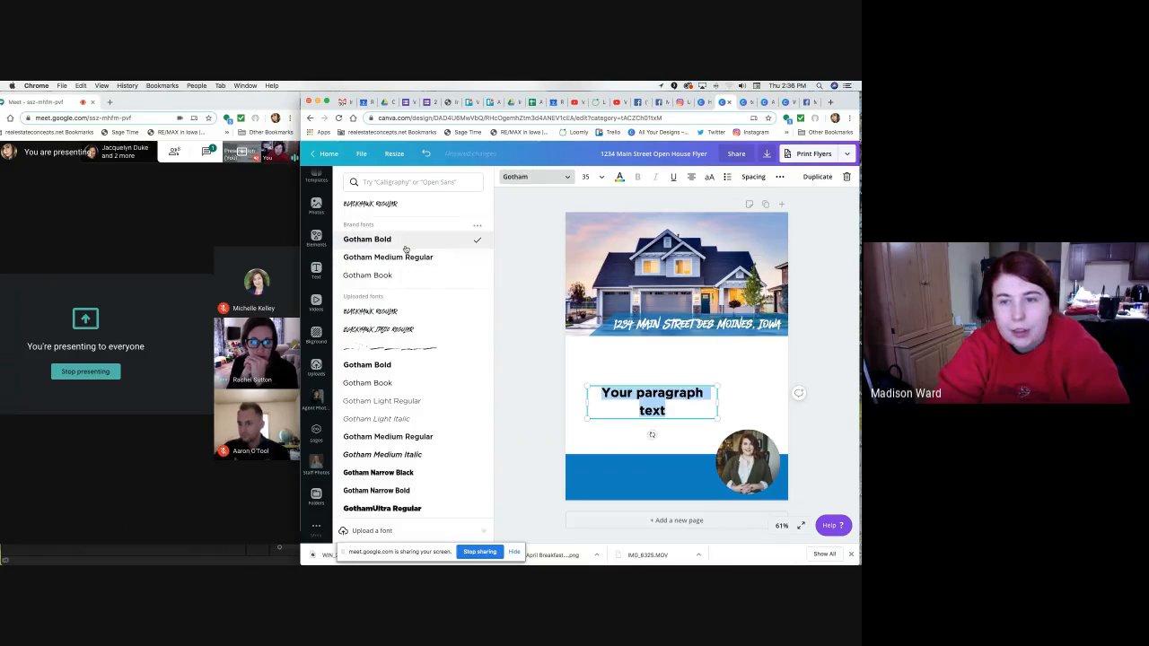
pyautogui.moveTo(585, 399); pyautogui.dragTo(568, 400)
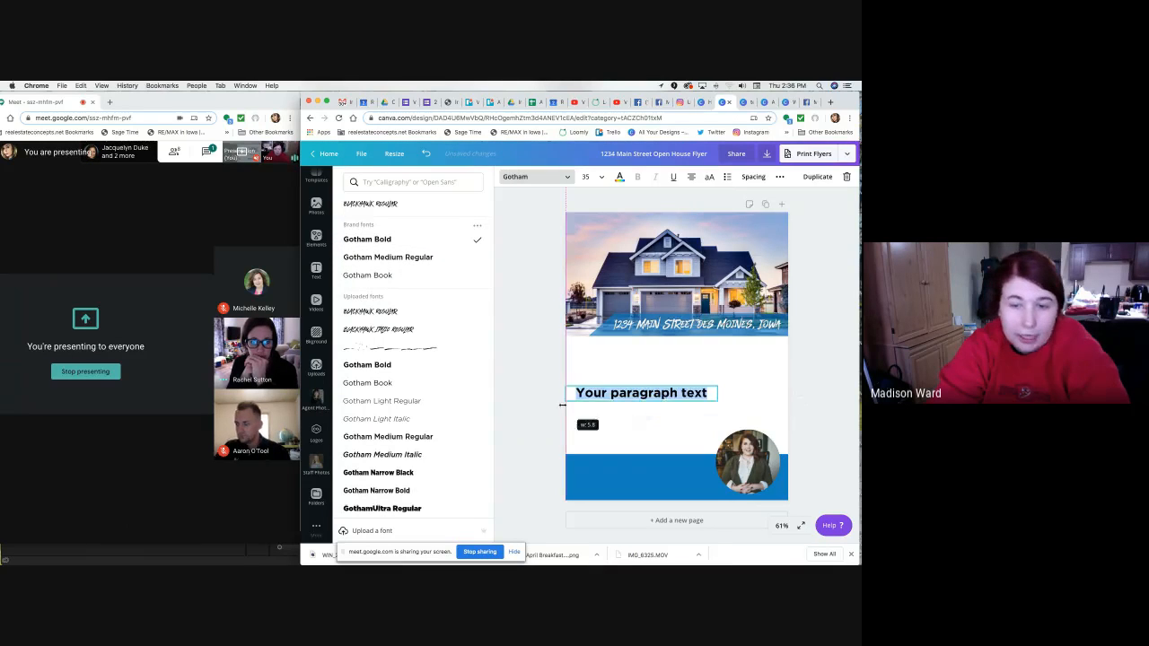
pyautogui.moveTo(686, 384); pyautogui.dragTo(685, 397)
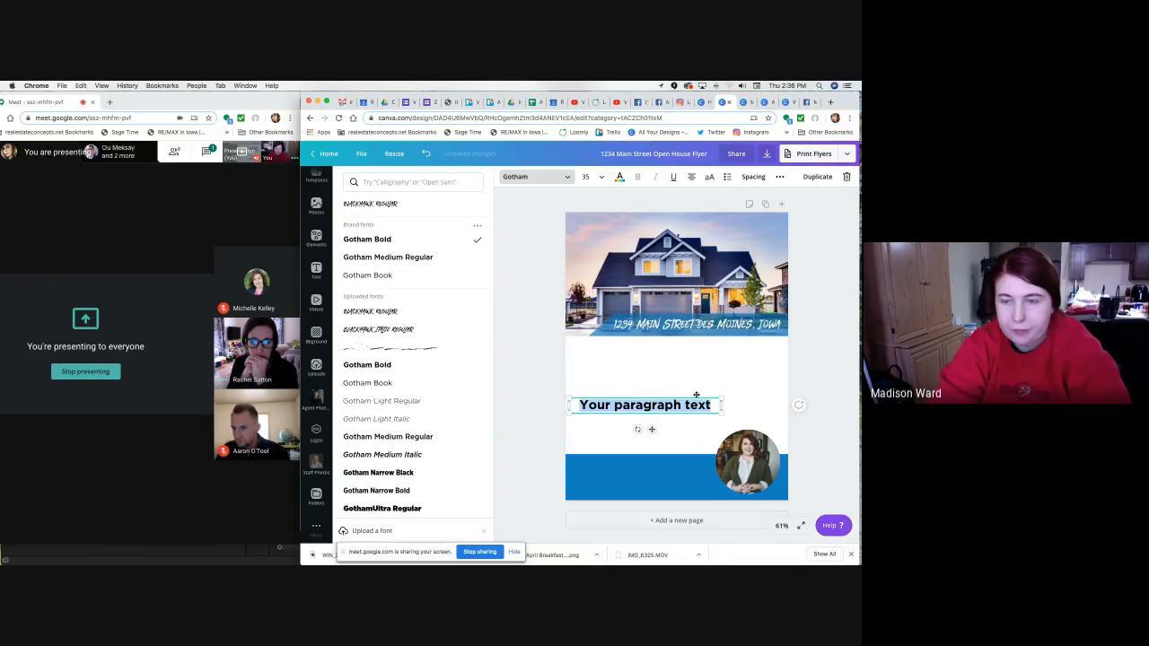
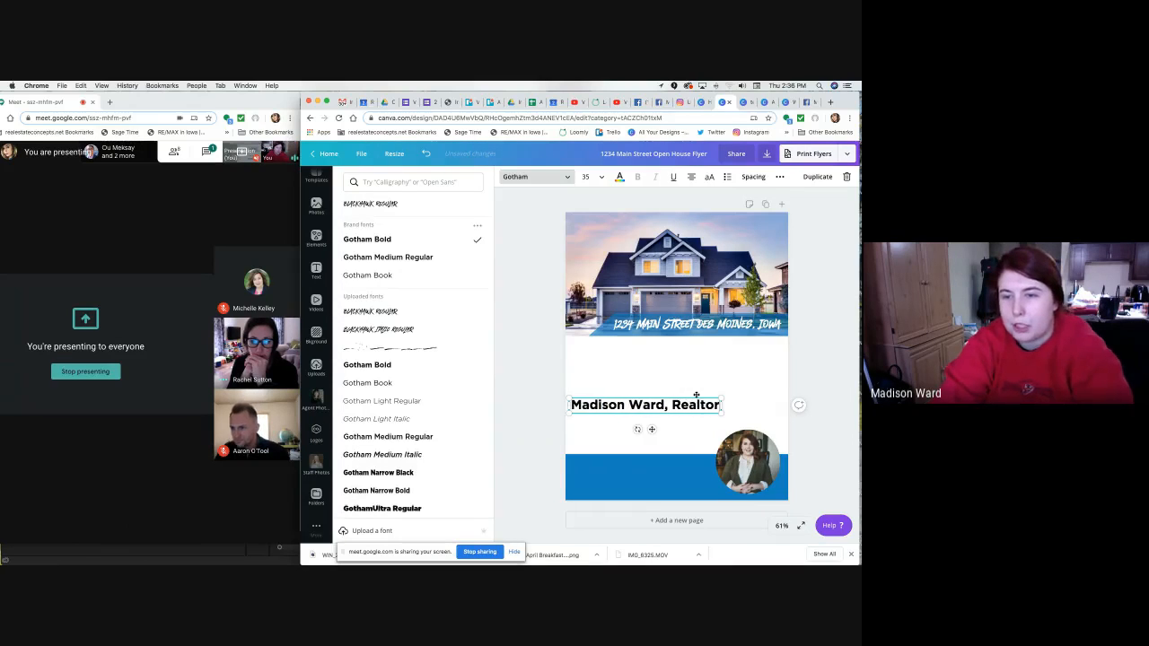
# Enter the agent's name with ', Realtor' and shrink it to about size 17 beside the headshot.
pyautogui.moveTo(568, 399); pyautogui.dragTo(630, 402)
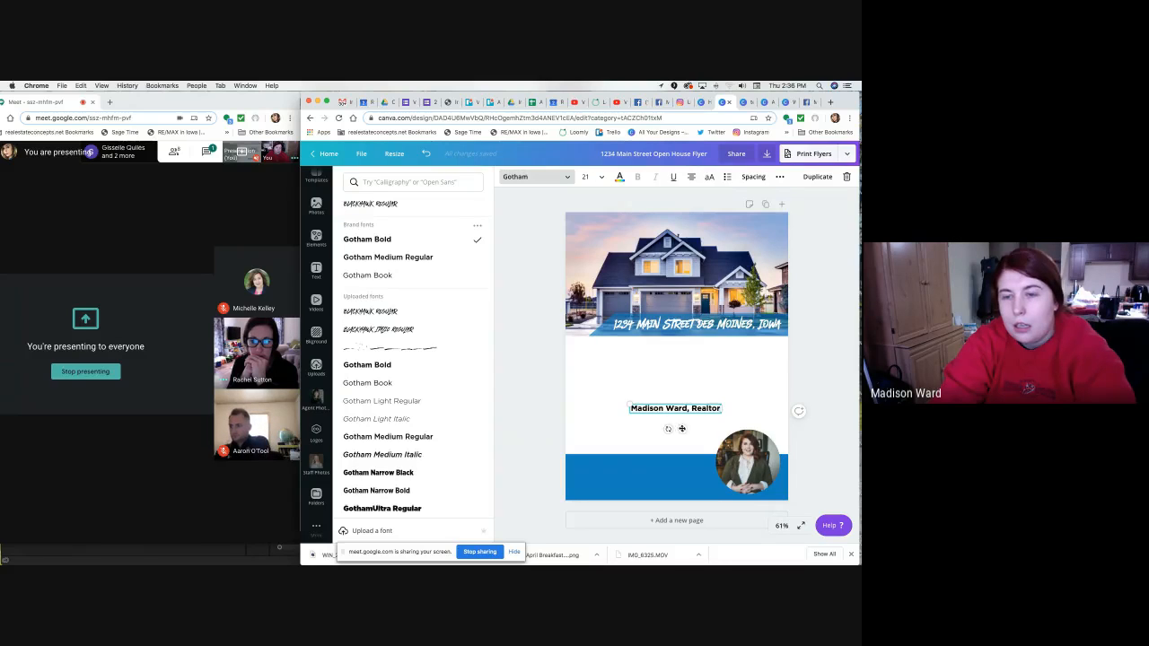
pyautogui.moveTo(621, 400); pyautogui.dragTo(682, 479)
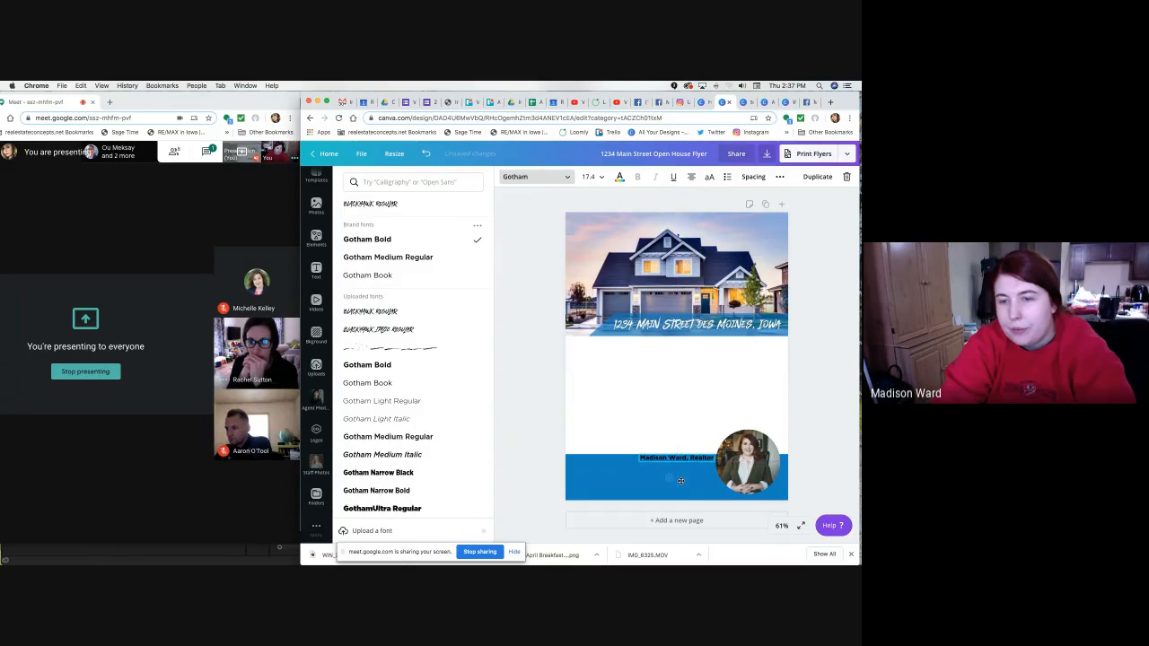
# Recolour the agent's name and 'Realtor' line to the white document colour.
pyautogui.click(692, 440)
pyautogui.click(690, 458)
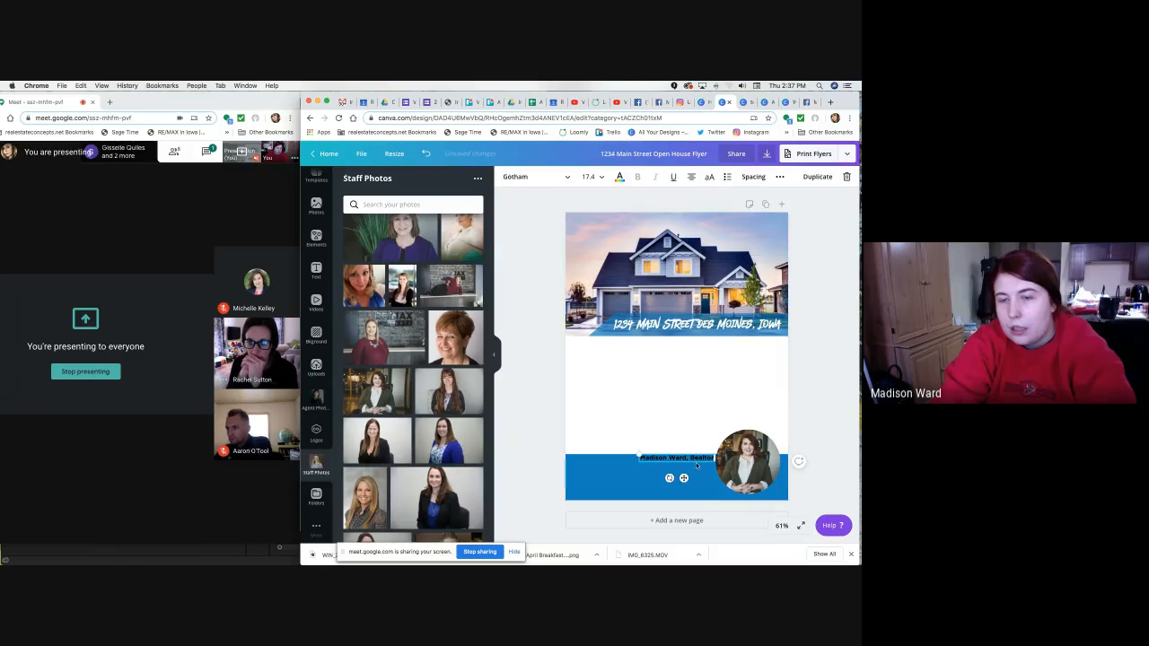
pyautogui.click(691, 426)
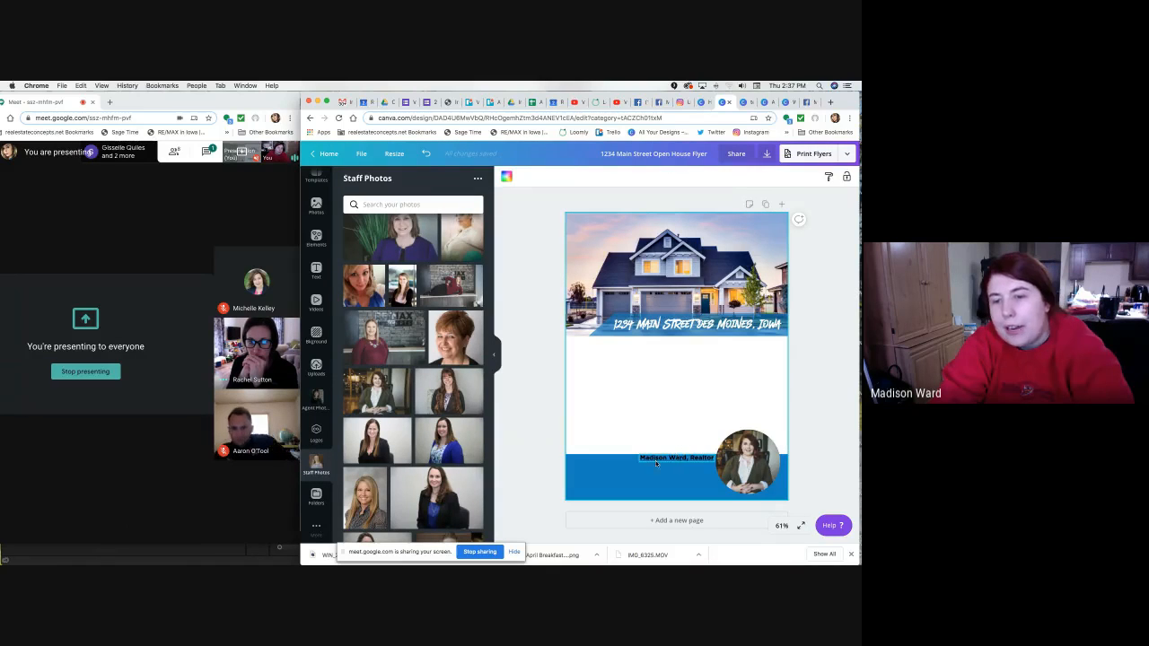
pyautogui.doubleClick(691, 460)
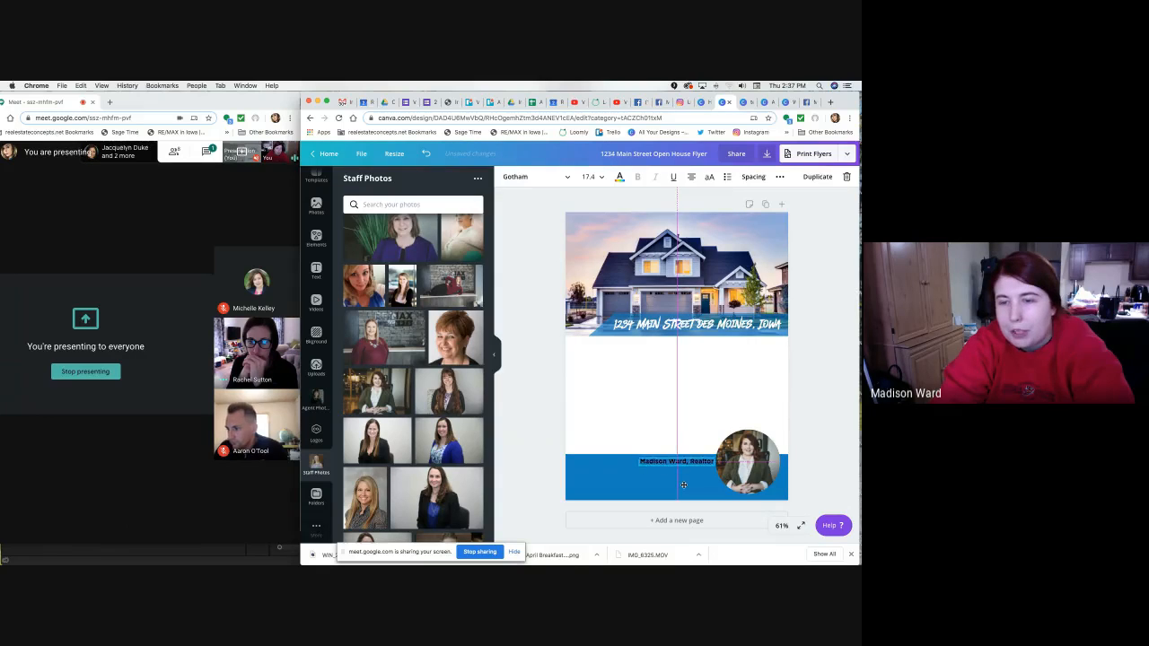
pyautogui.click(682, 437)
pyautogui.doubleClick(696, 461)
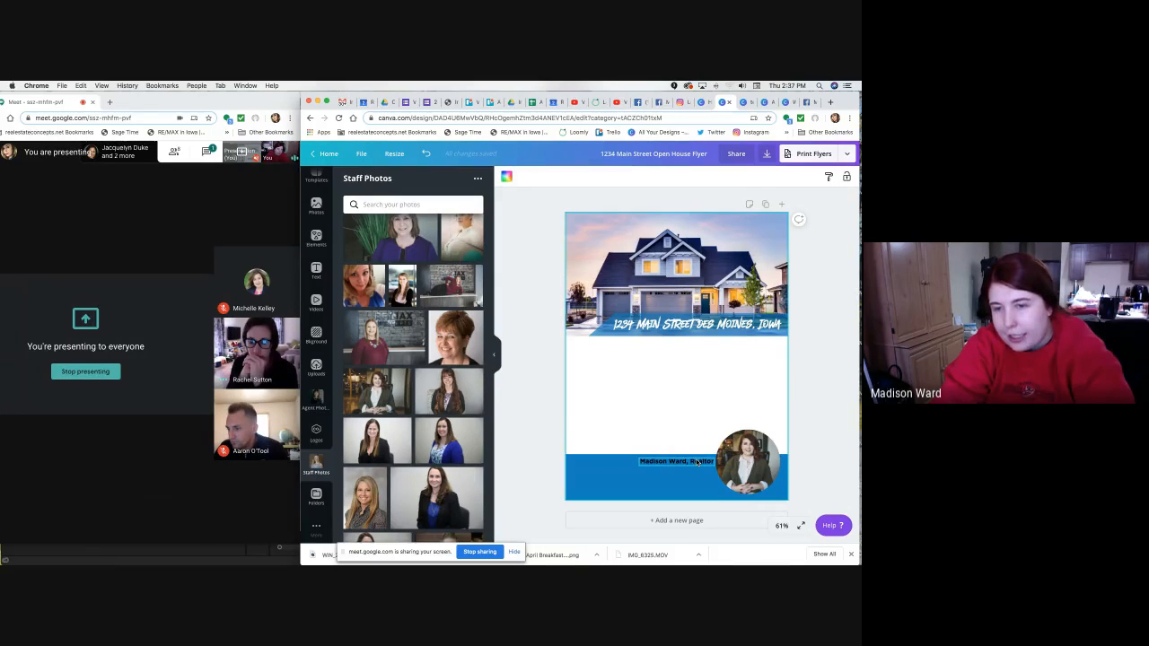
pyautogui.click(815, 377)
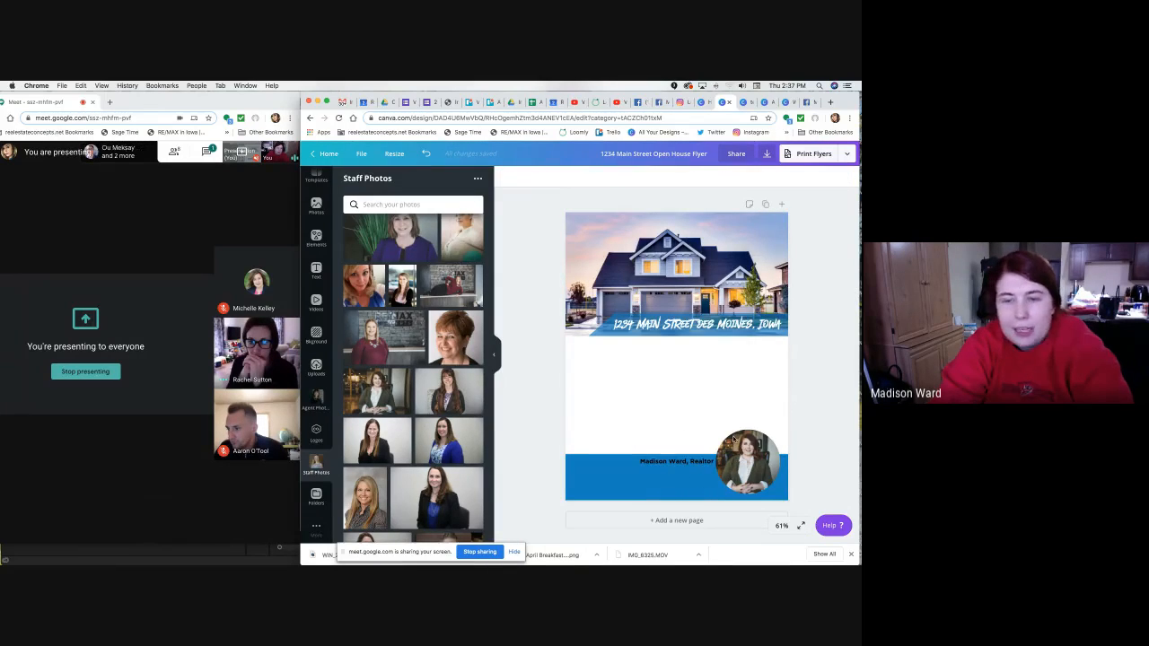
pyautogui.doubleClick(675, 459)
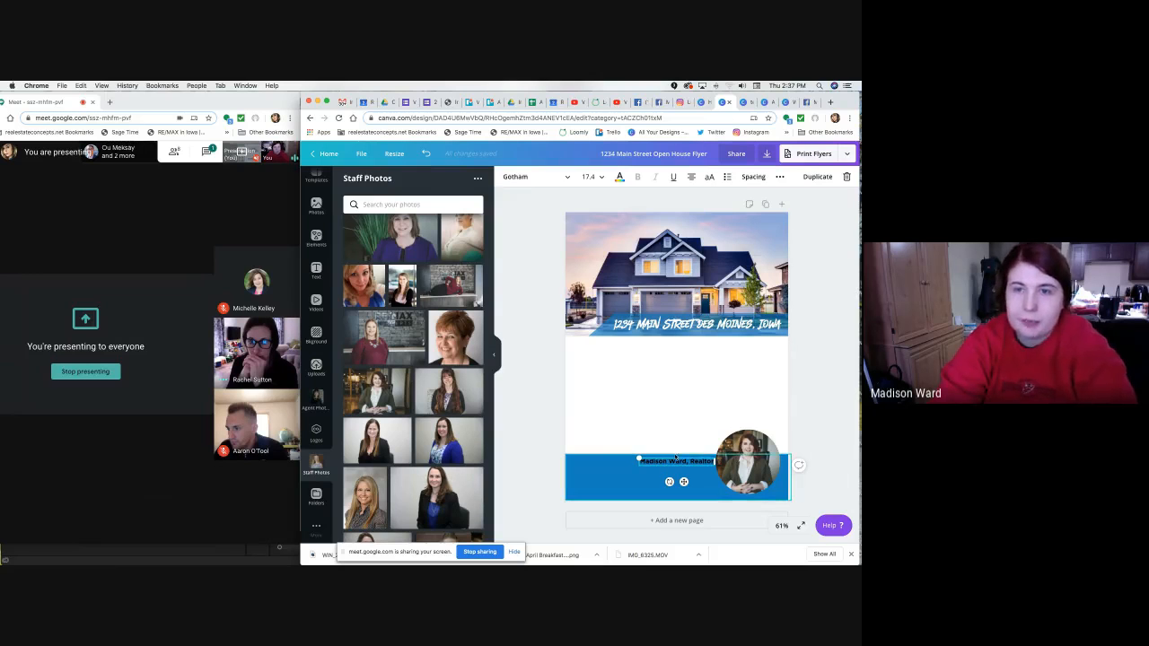
pyautogui.click(619, 177)
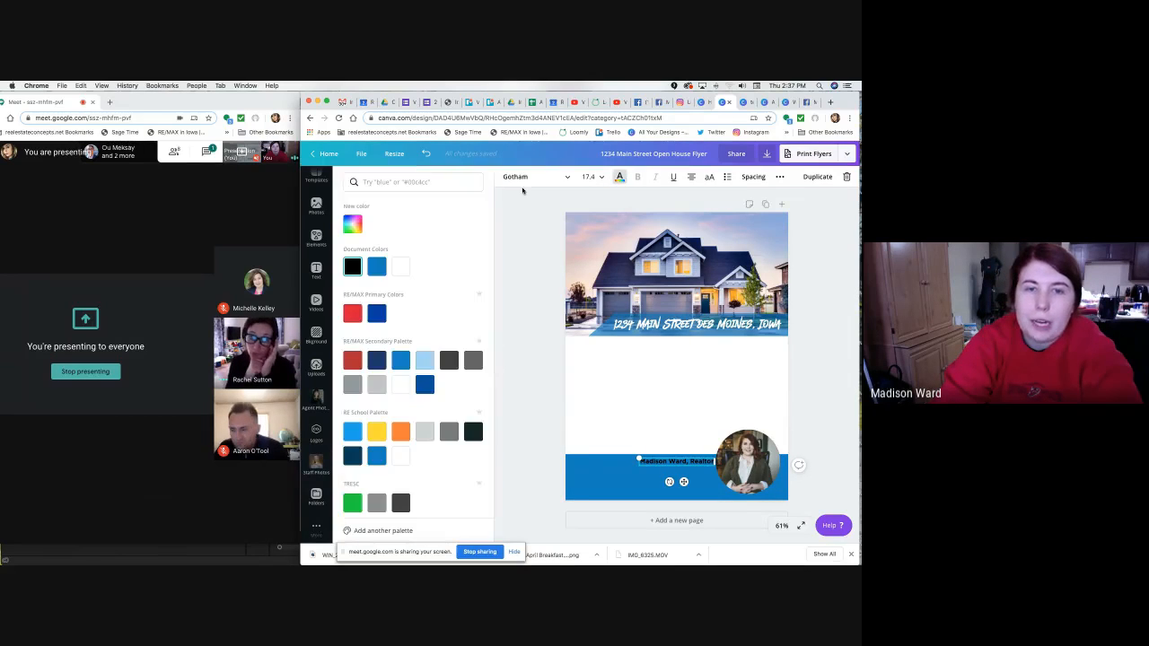
pyautogui.click(400, 266)
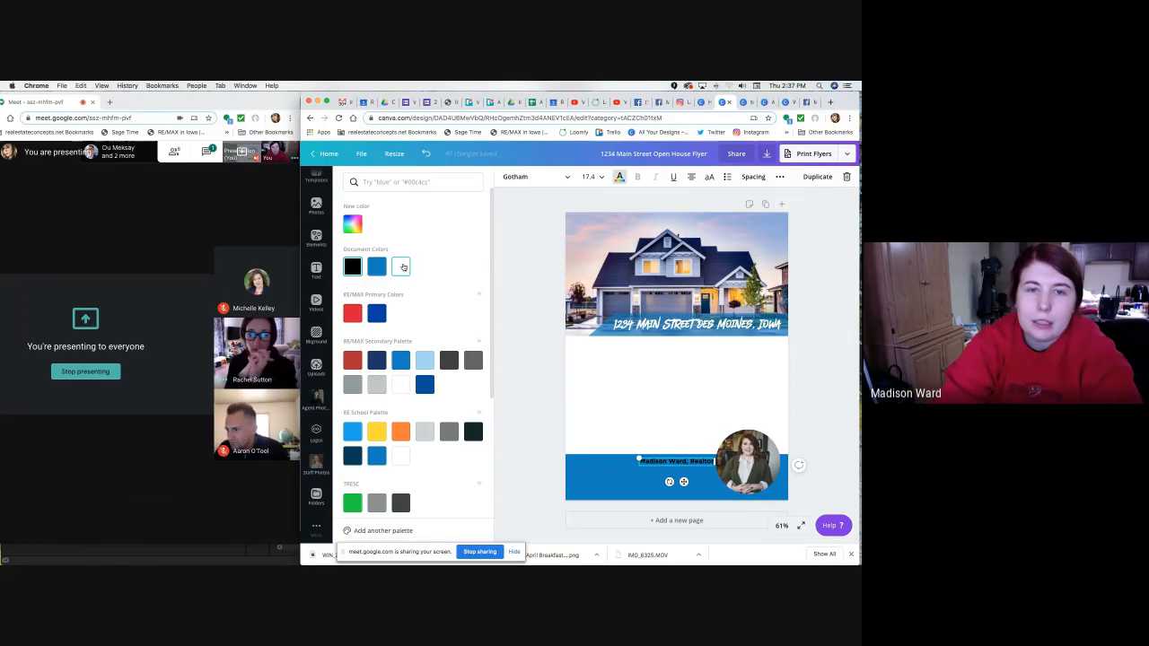
pyautogui.click(531, 394)
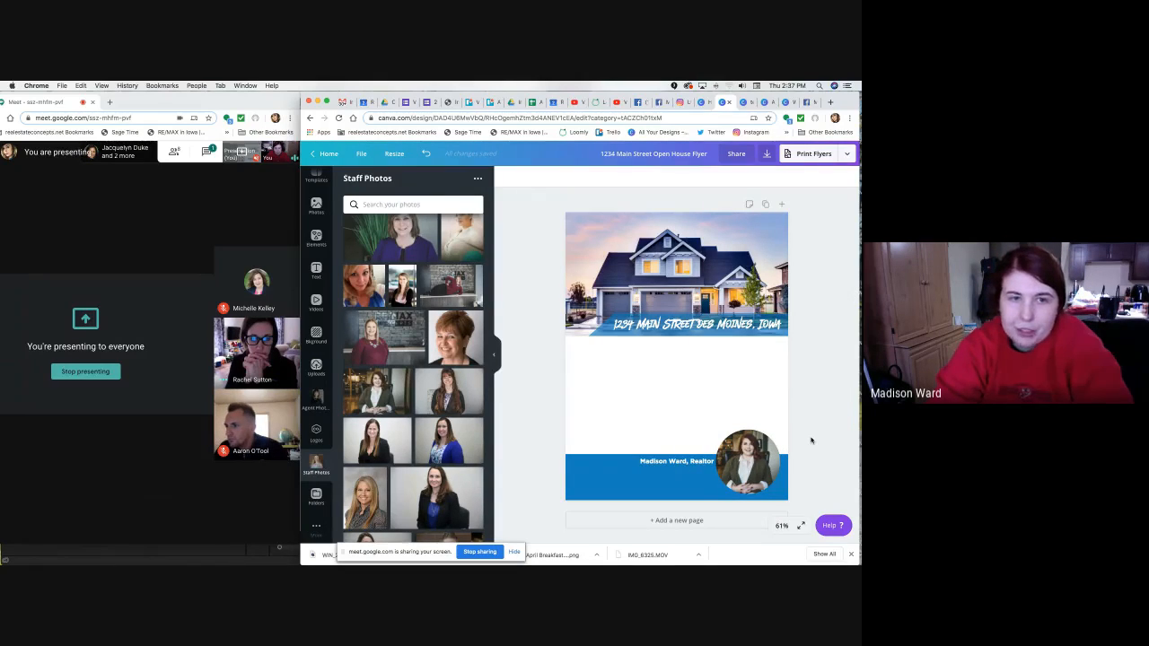
pyautogui.doubleClick(692, 461)
pyautogui.press('super+c')
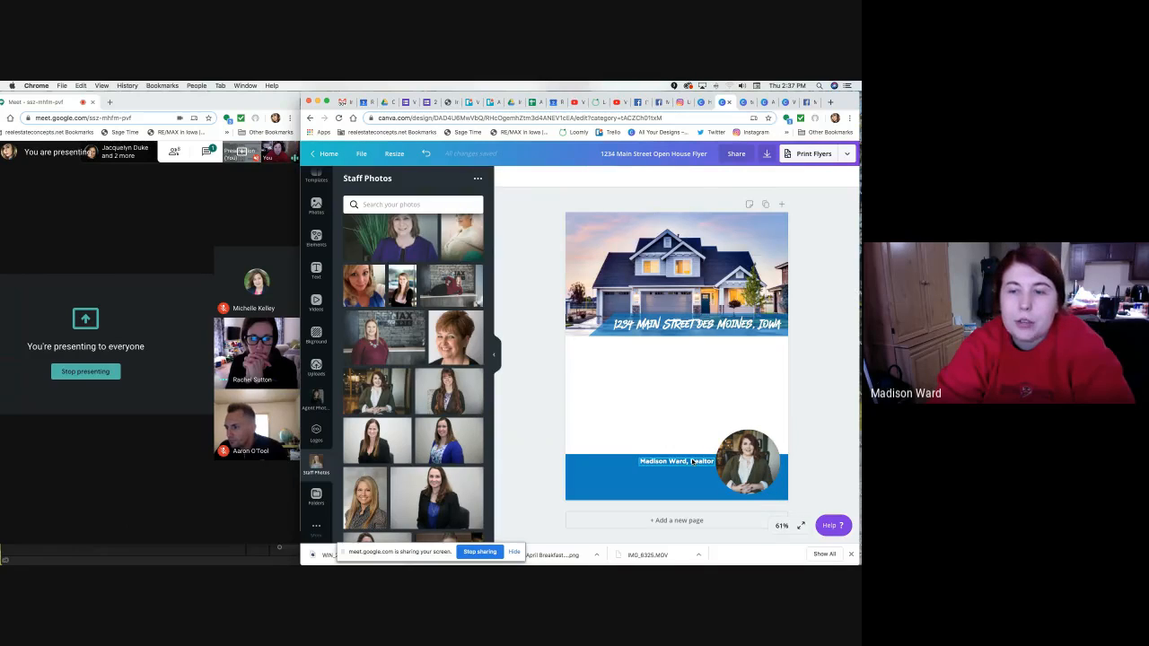
pyautogui.click(794, 436)
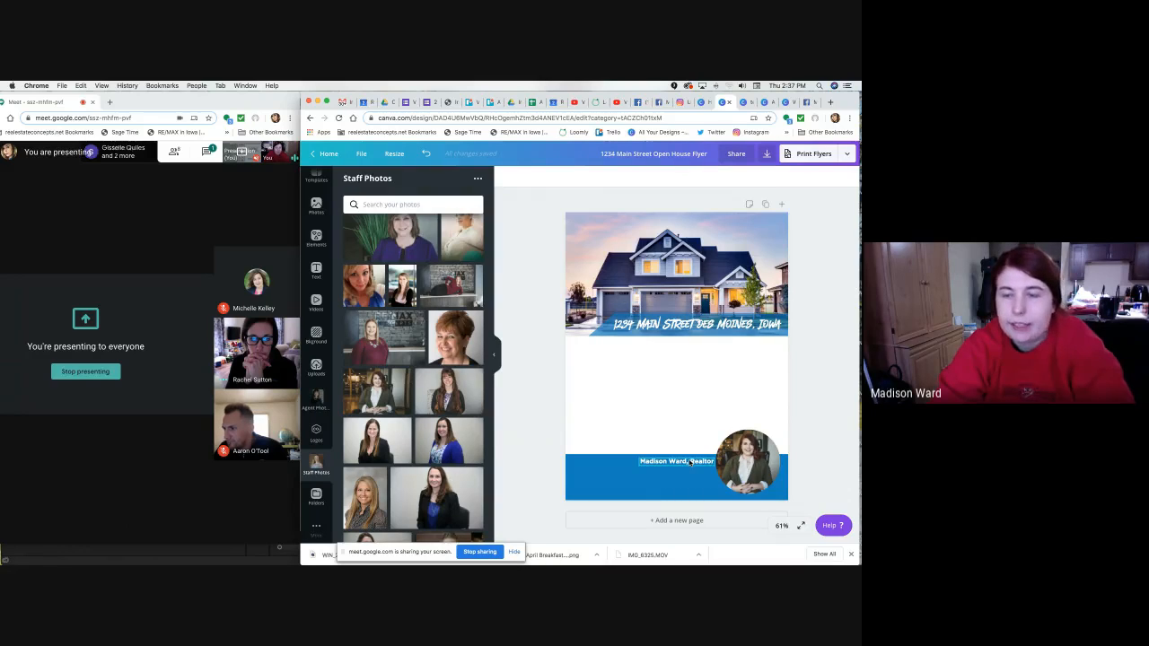
pyautogui.click(690, 463)
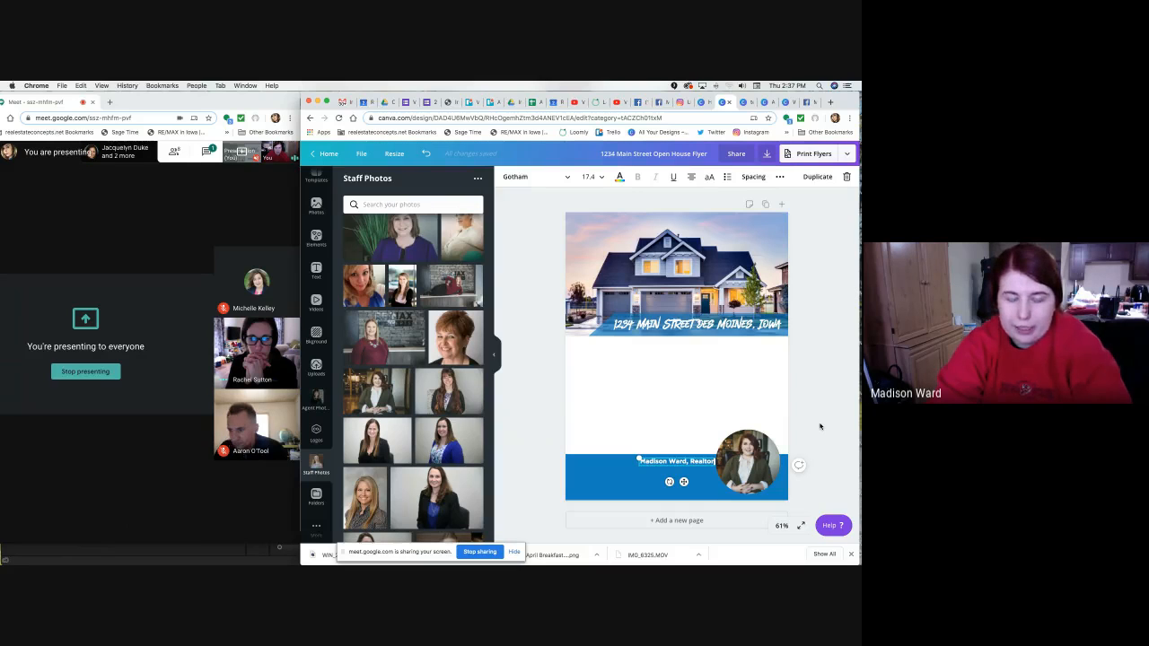
pyautogui.rightClick(690, 463)
pyautogui.click(693, 413)
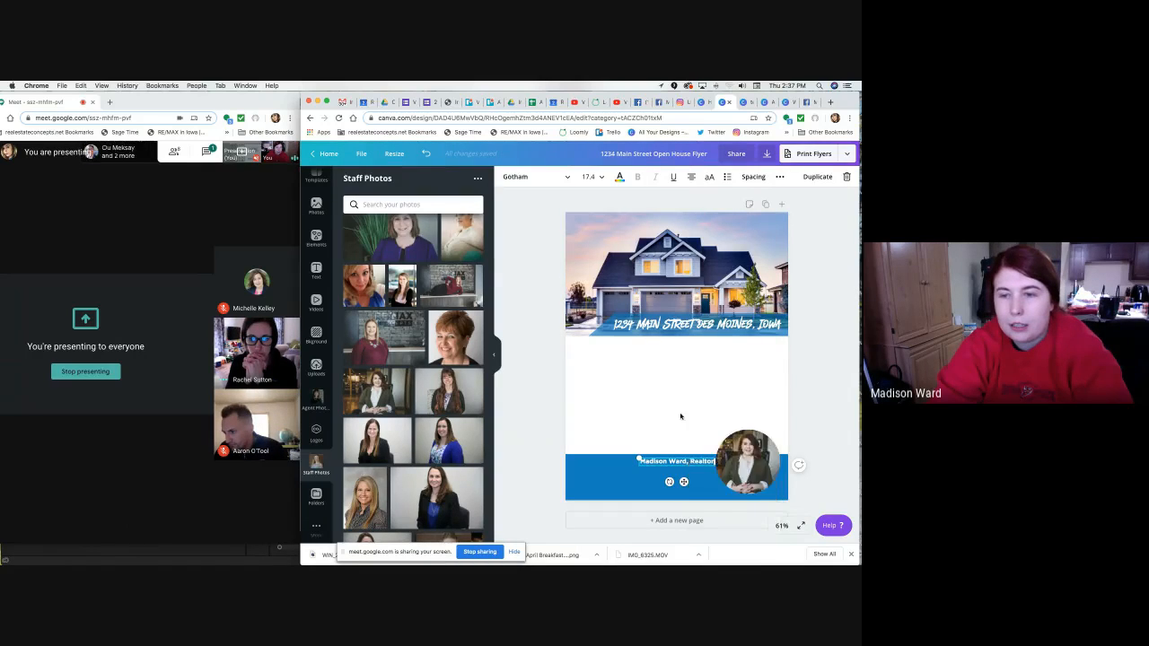
pyautogui.rightClick(680, 418)
pyautogui.click(694, 441)
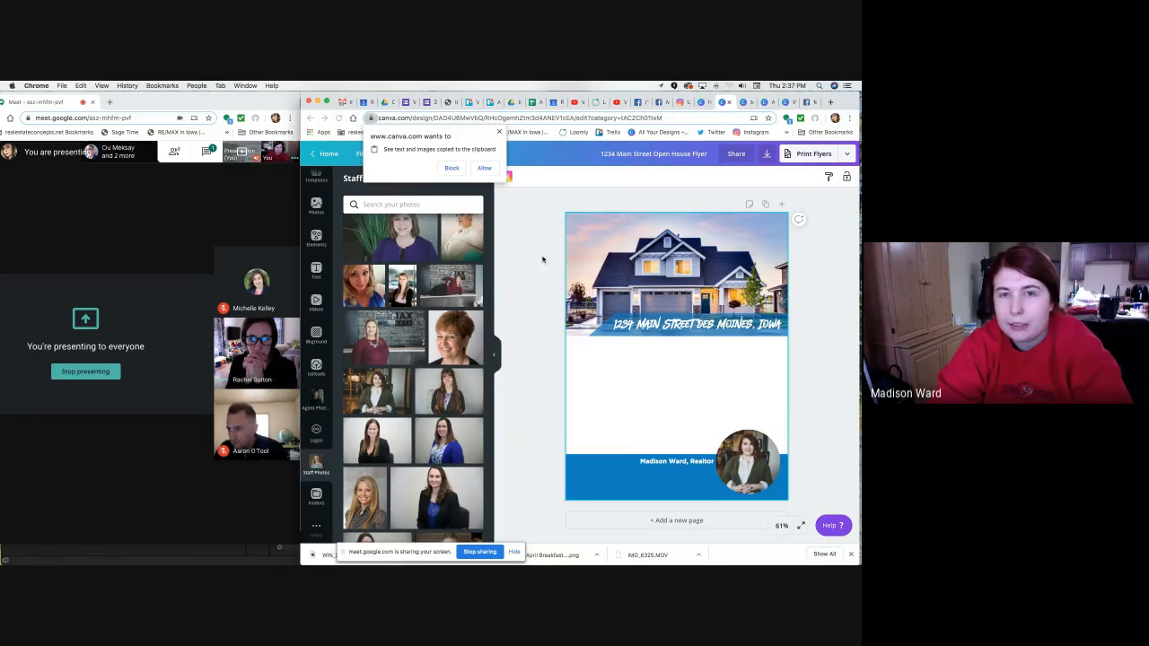
pyautogui.click(500, 132)
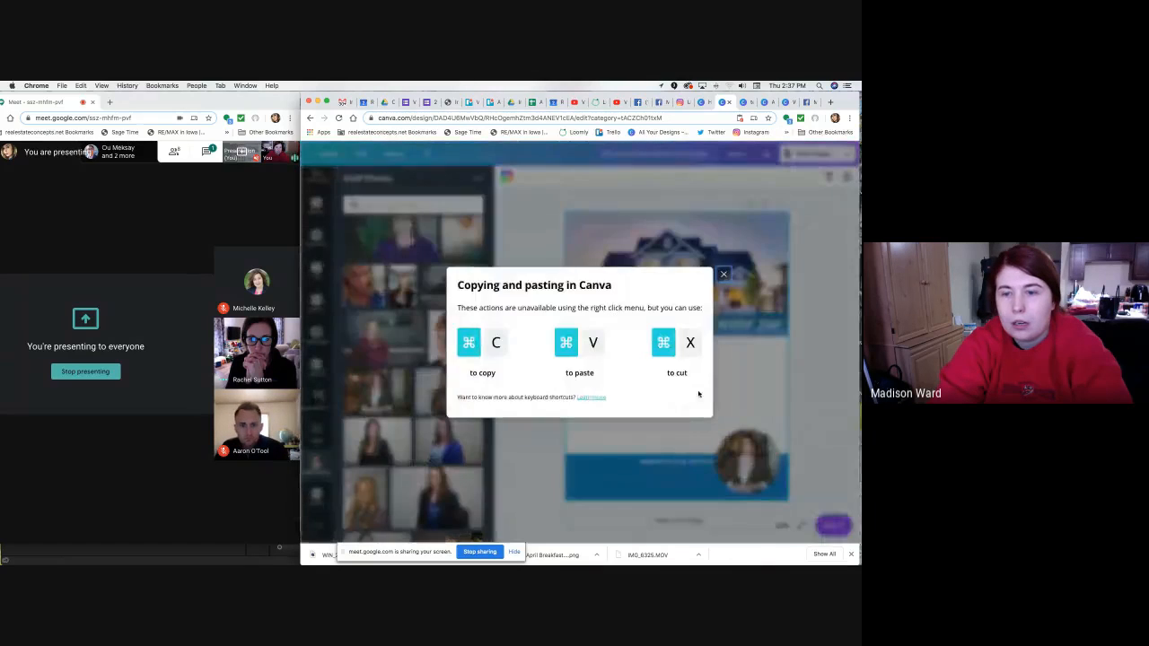
pyautogui.click(724, 273)
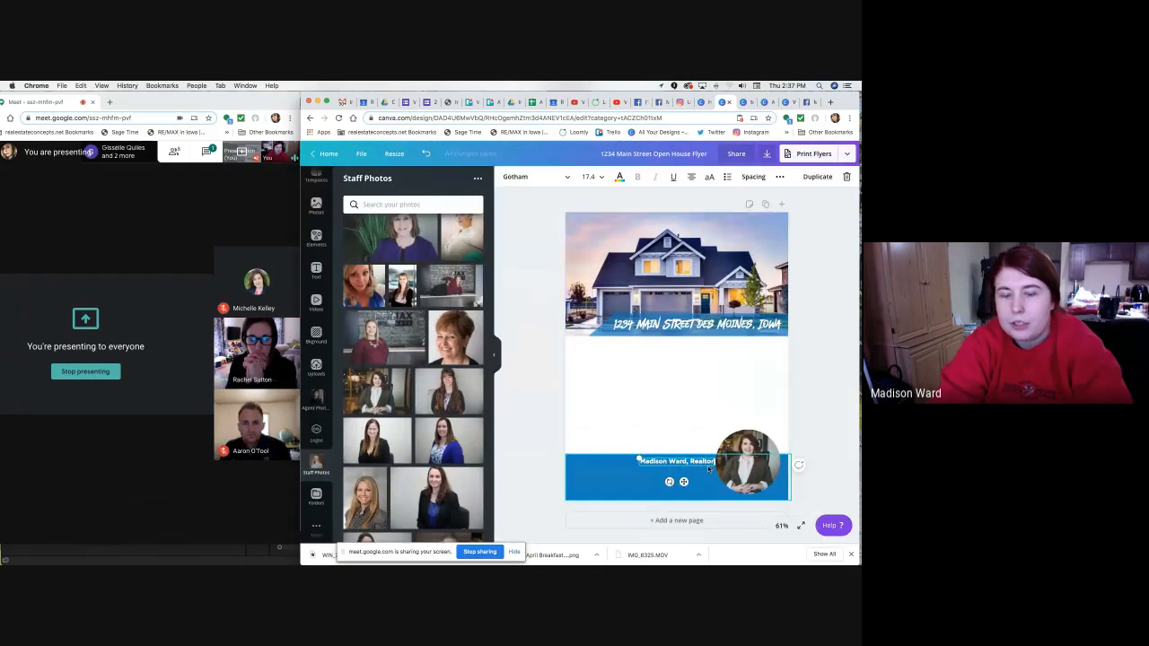
# Paste a copy of the name line beneath the original, change 'Realtor' to REALTOR, and widen the top box.
pyautogui.press('super+v')
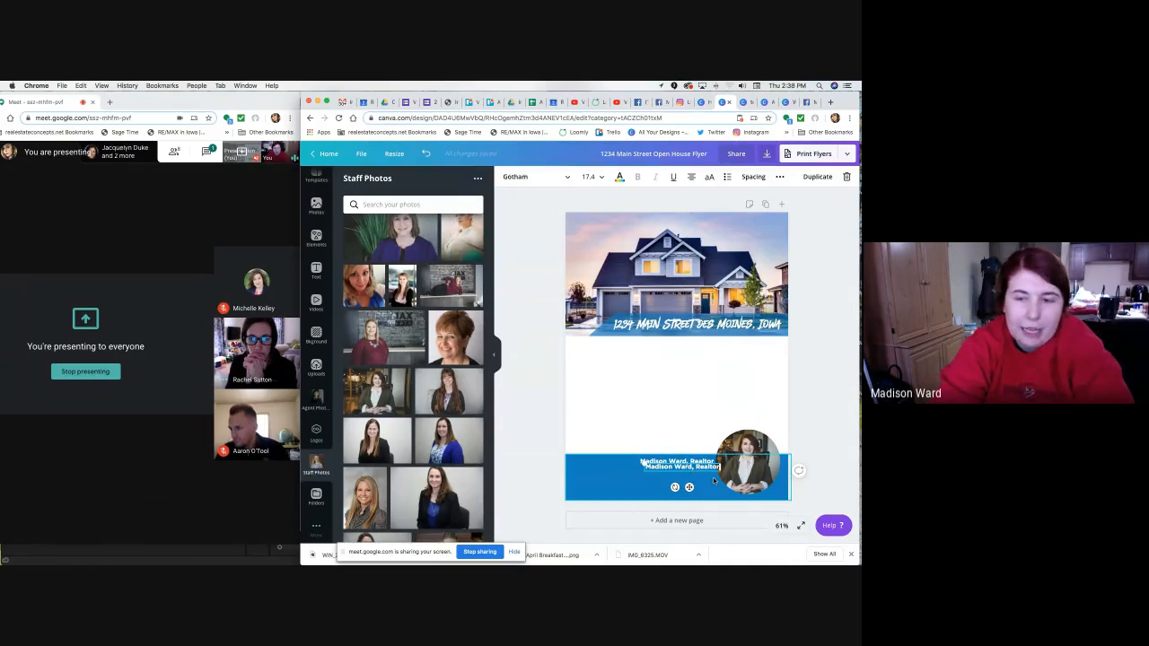
pyautogui.moveTo(643, 463); pyautogui.dragTo(638, 465)
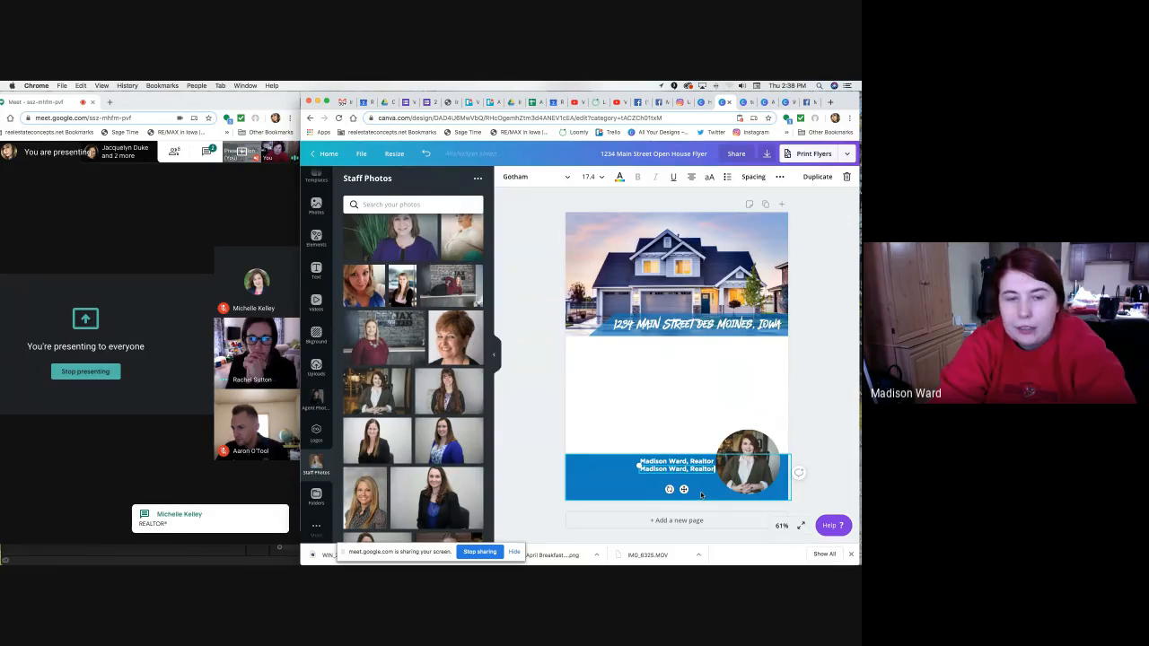
pyautogui.doubleClick(703, 461)
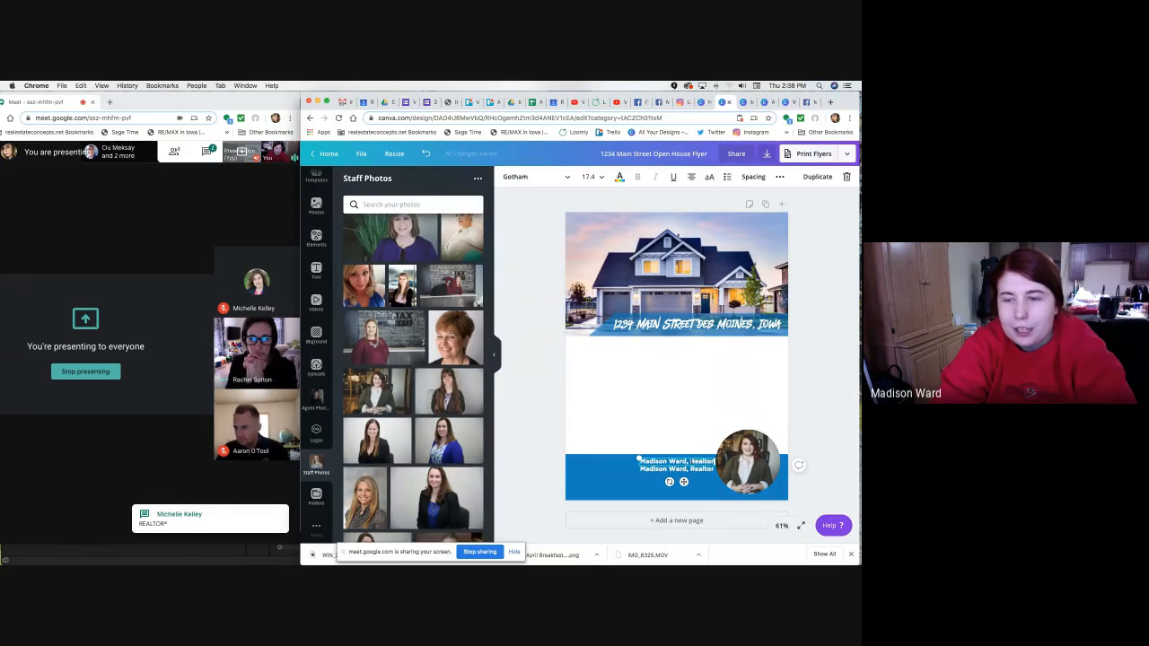
pyautogui.write('REAL')
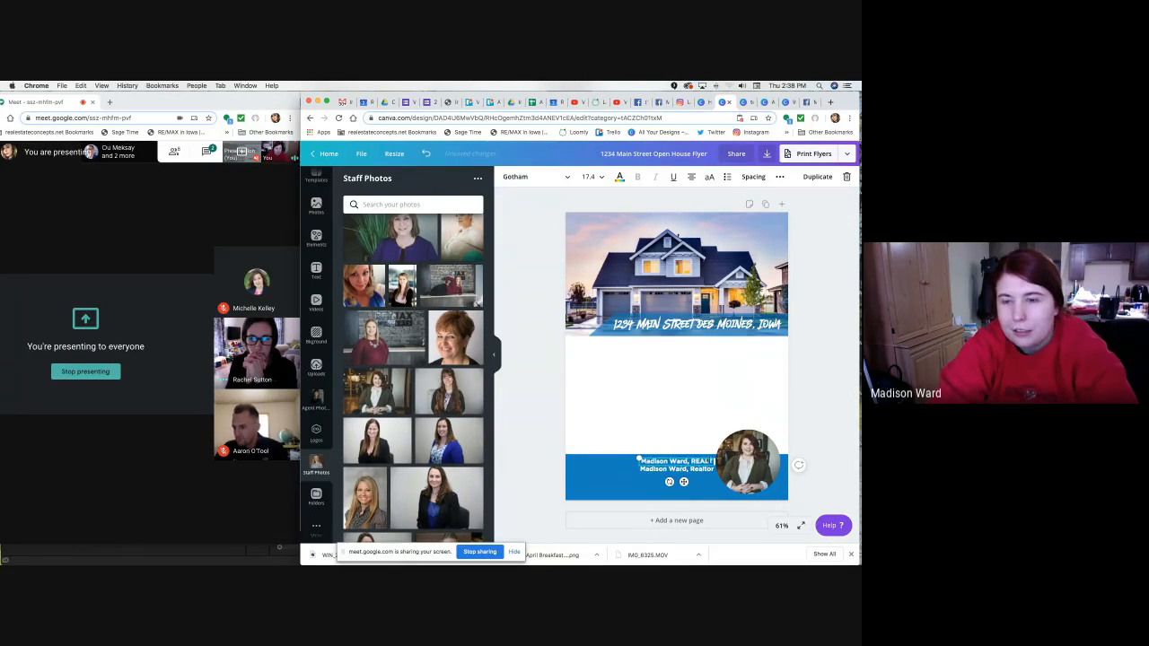
pyautogui.write('TOR')
pyautogui.moveTo(637, 465); pyautogui.dragTo(620, 468)
pyautogui.click(600, 469)
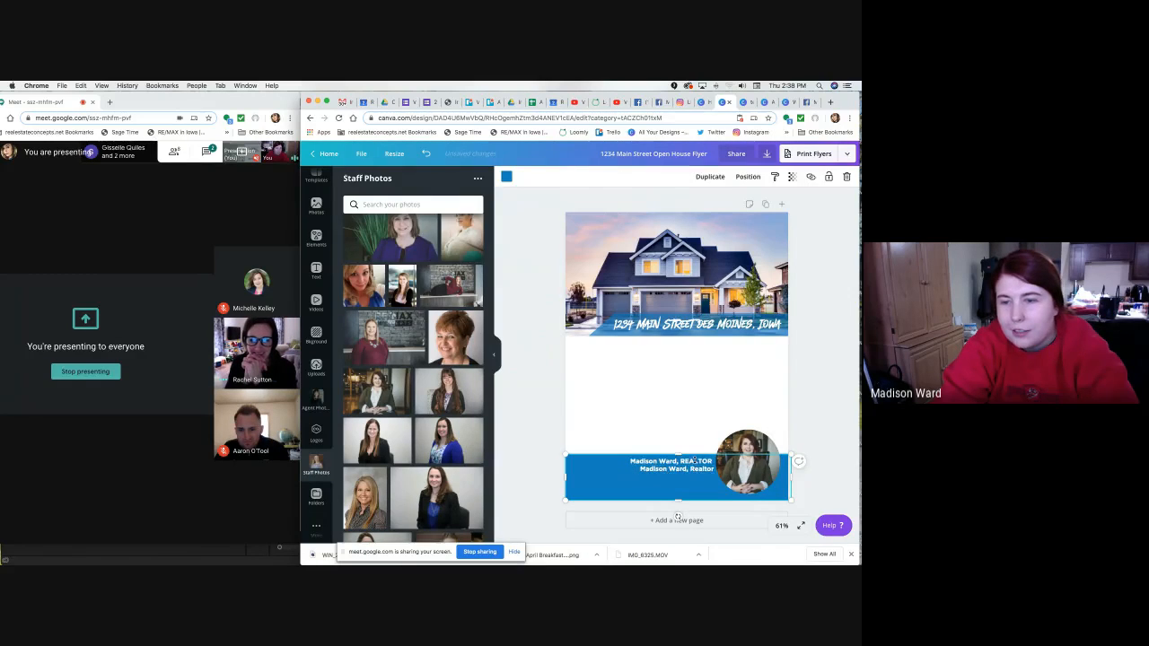
# Select the lower name line's text, skipping past the top line and blue band.
pyautogui.click(695, 460)
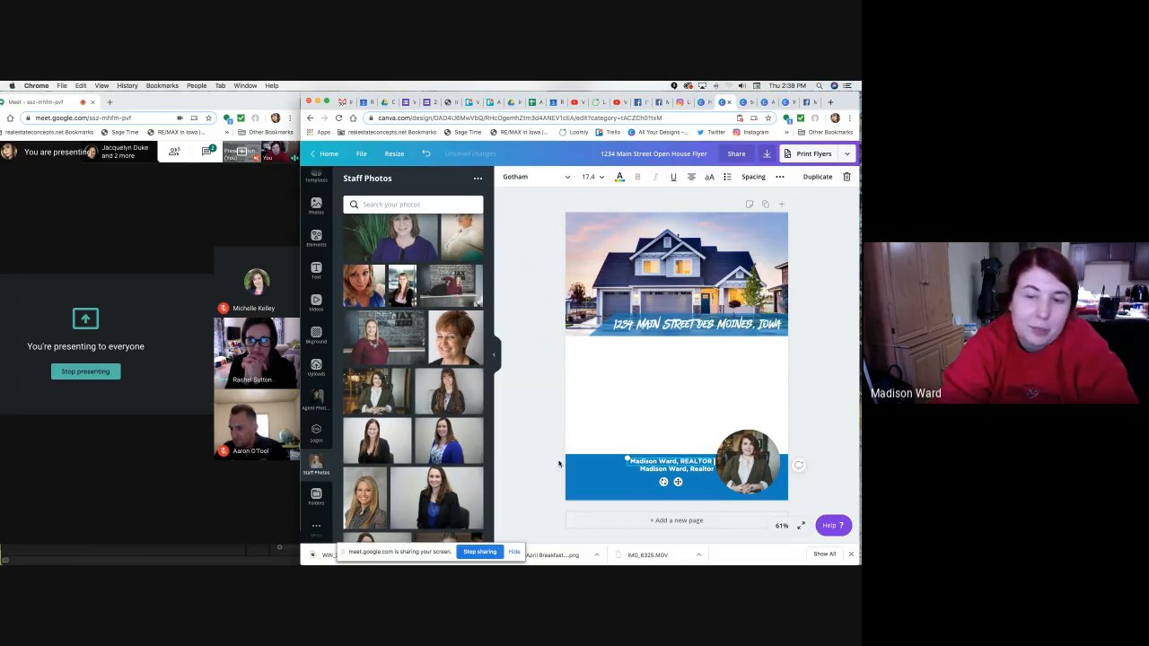
pyautogui.click(658, 470)
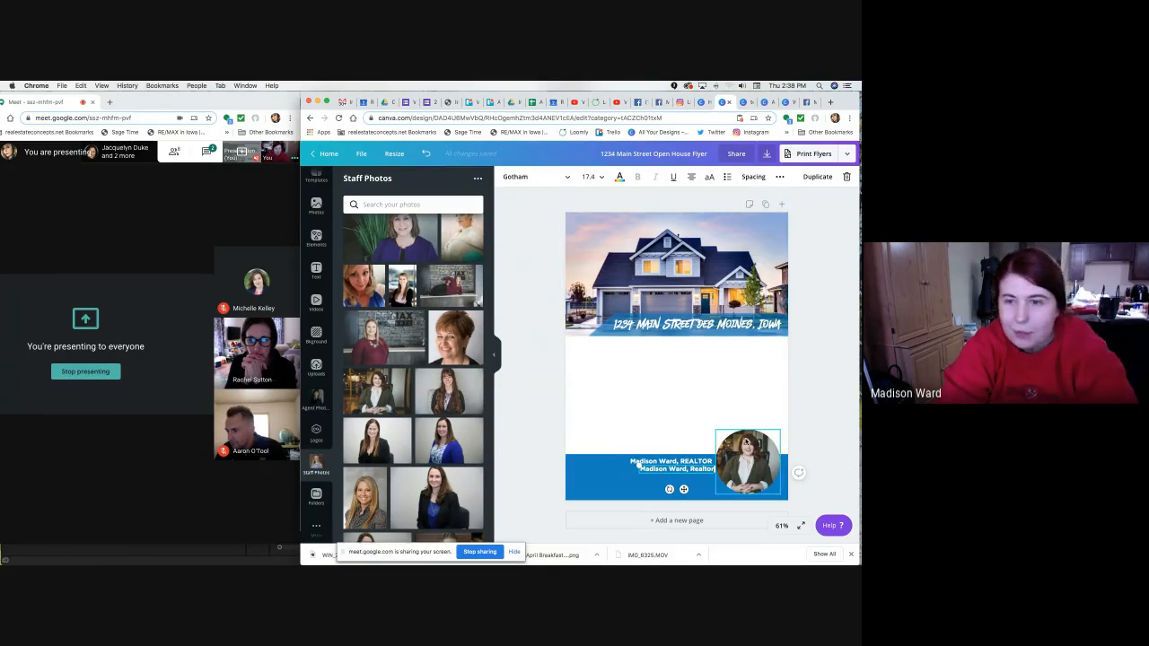
pyautogui.click(698, 474)
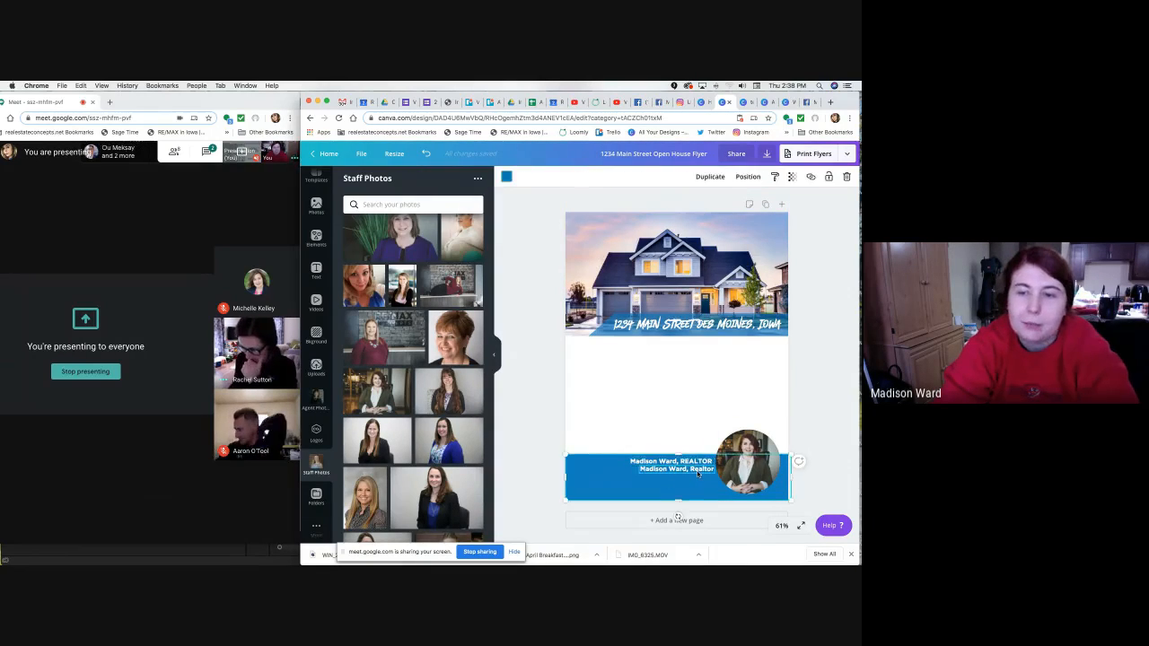
pyautogui.click(697, 472)
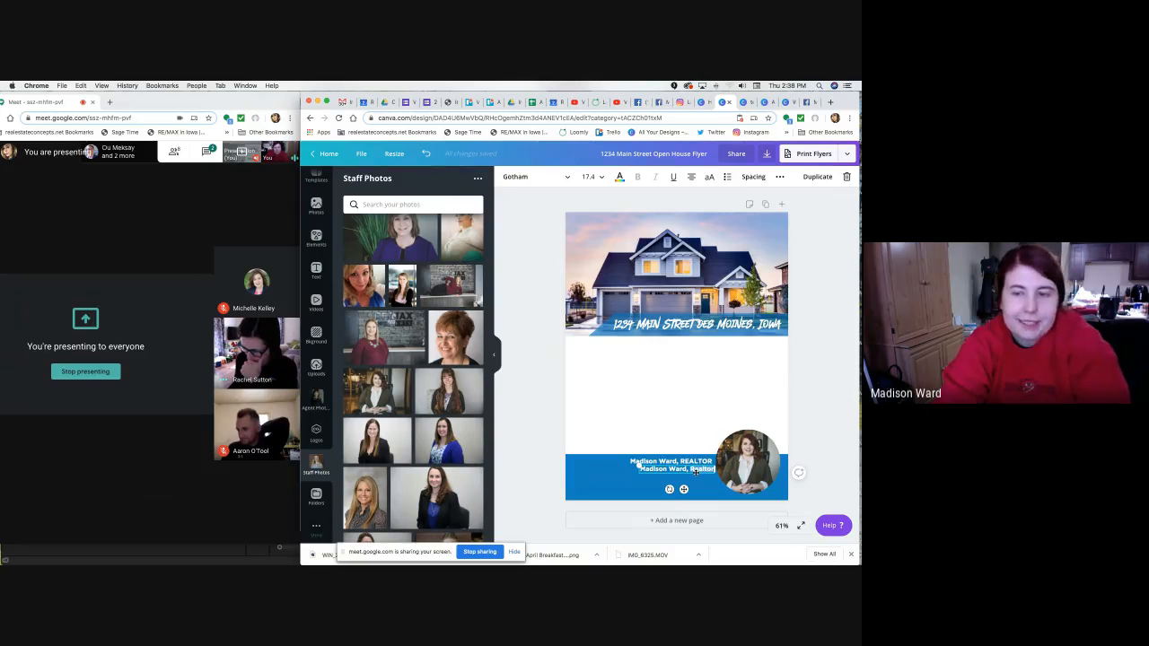
pyautogui.click(696, 476)
pyautogui.click(695, 471)
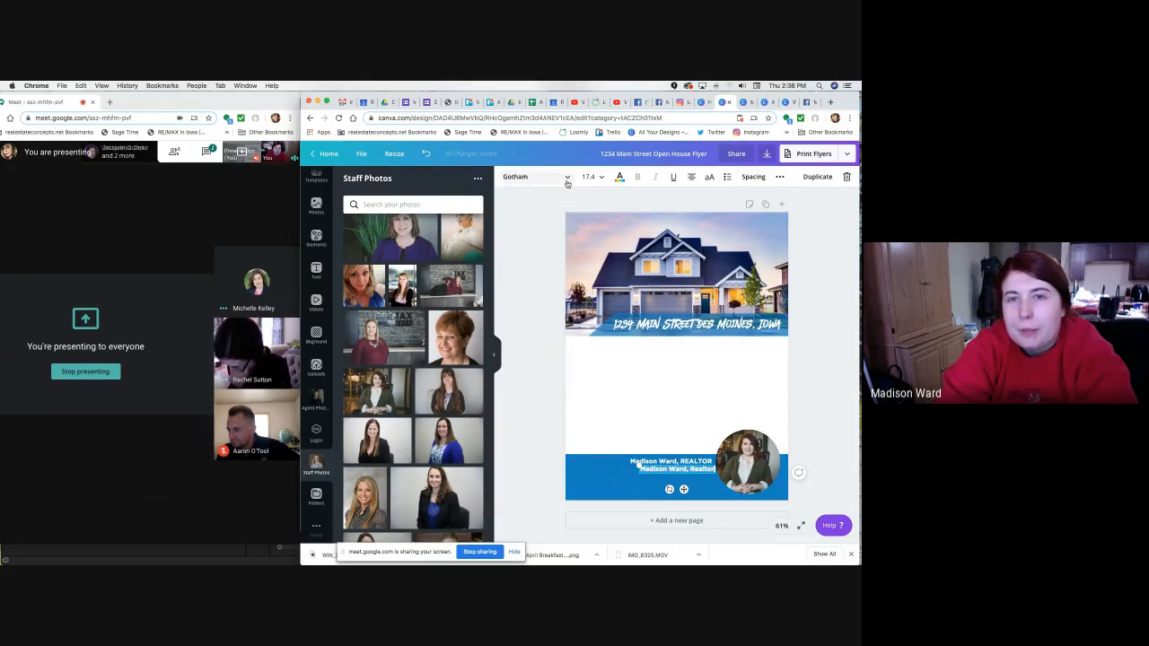
# Set the lower name line's font to Gotham Light Regular, trying Gotham Book first.
pyautogui.click(536, 177)
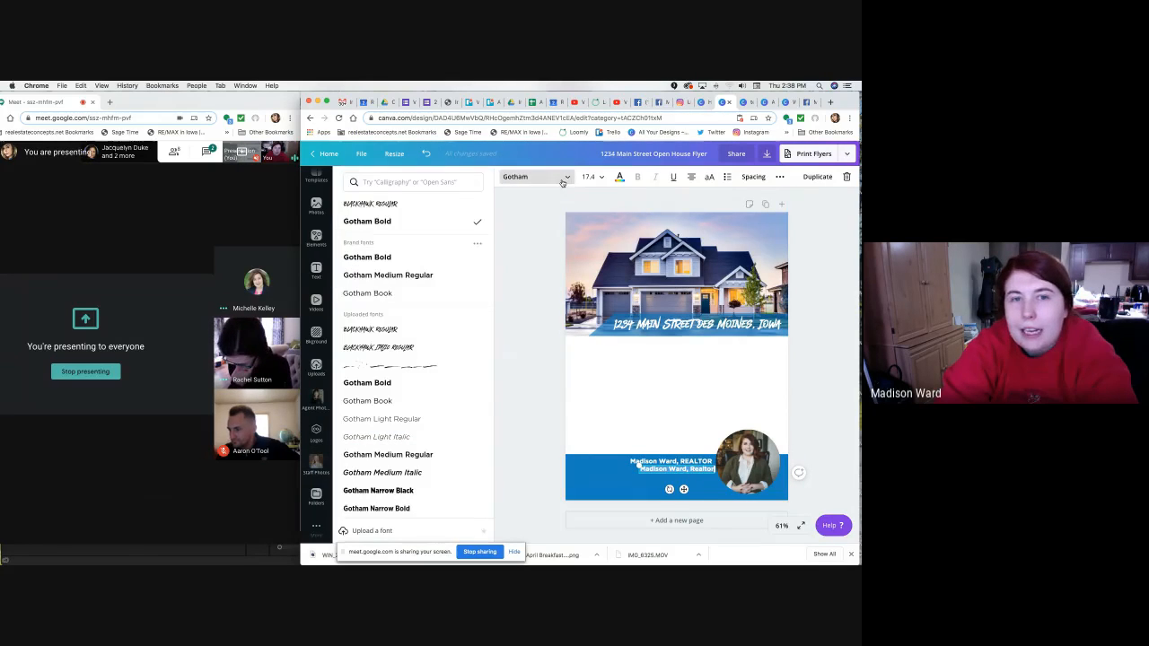
pyautogui.click(426, 296)
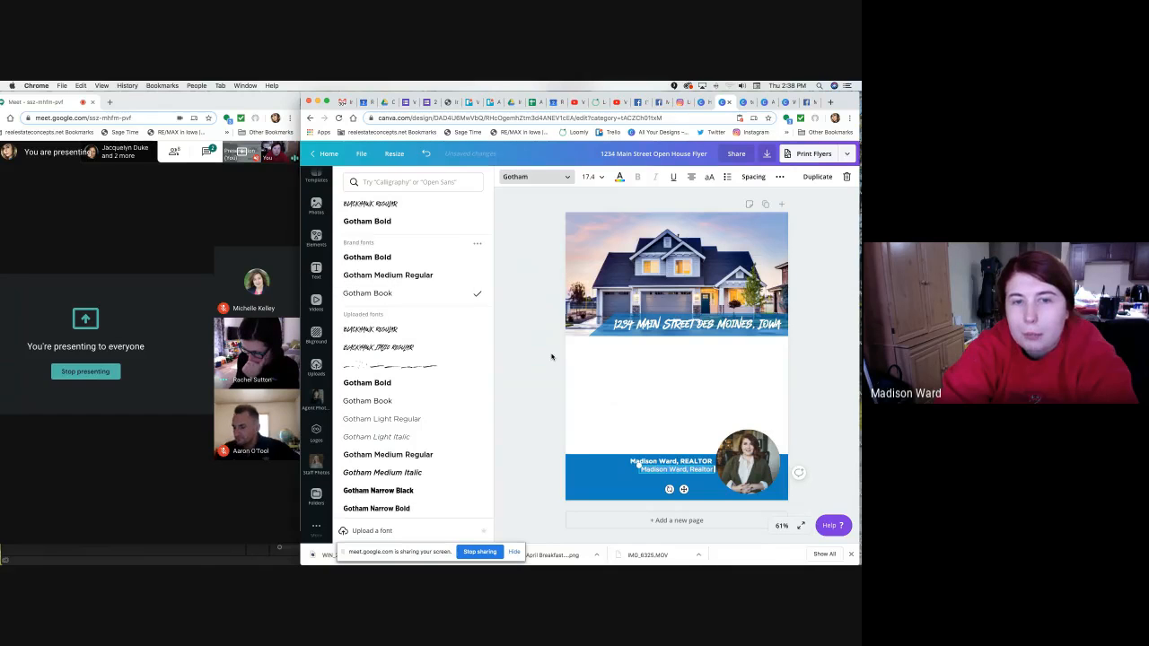
pyautogui.click(476, 418)
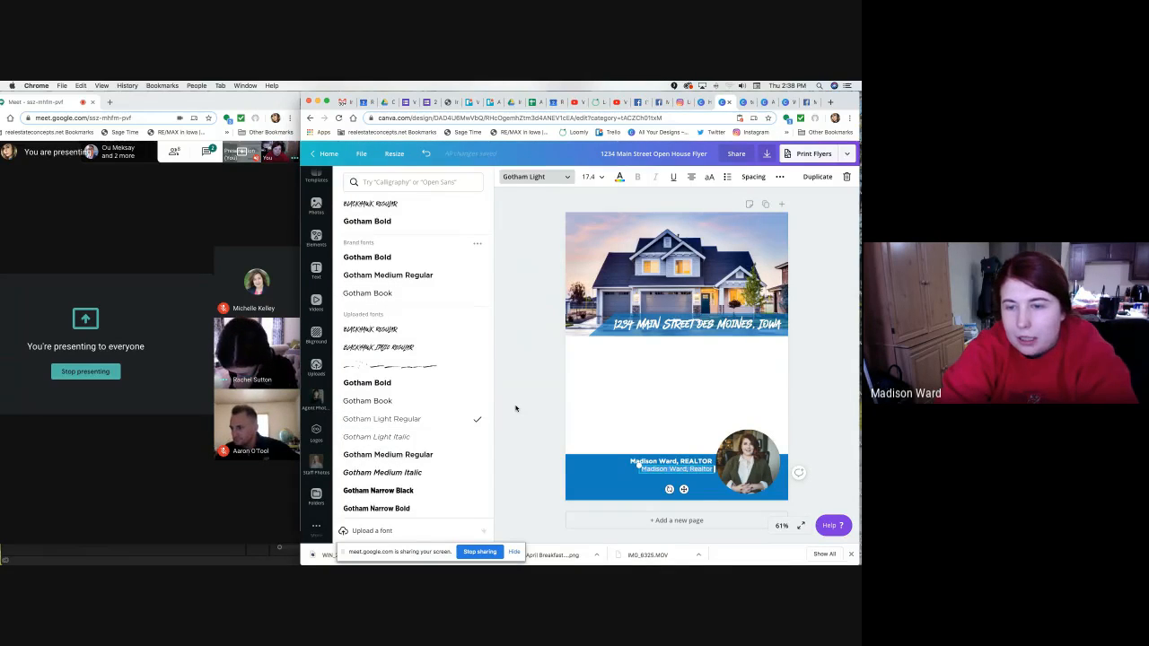
pyautogui.click(516, 408)
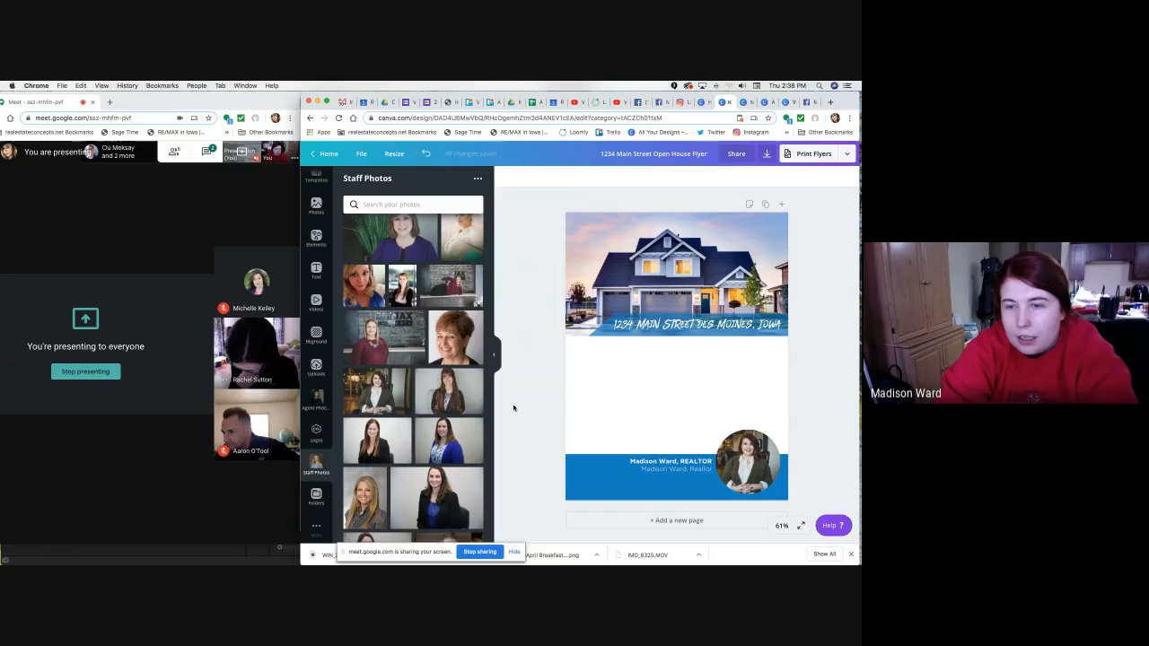
# Replace the second contact line with the agent's phone number, fixing mistyped digits.
pyautogui.doubleClick(699, 470)
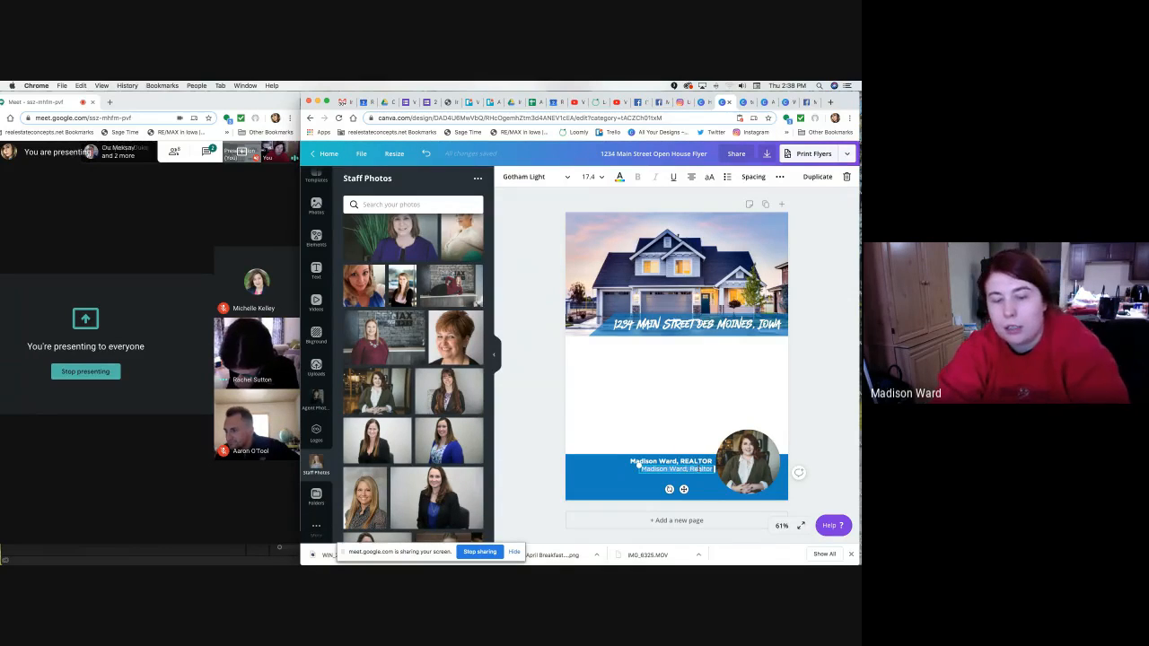
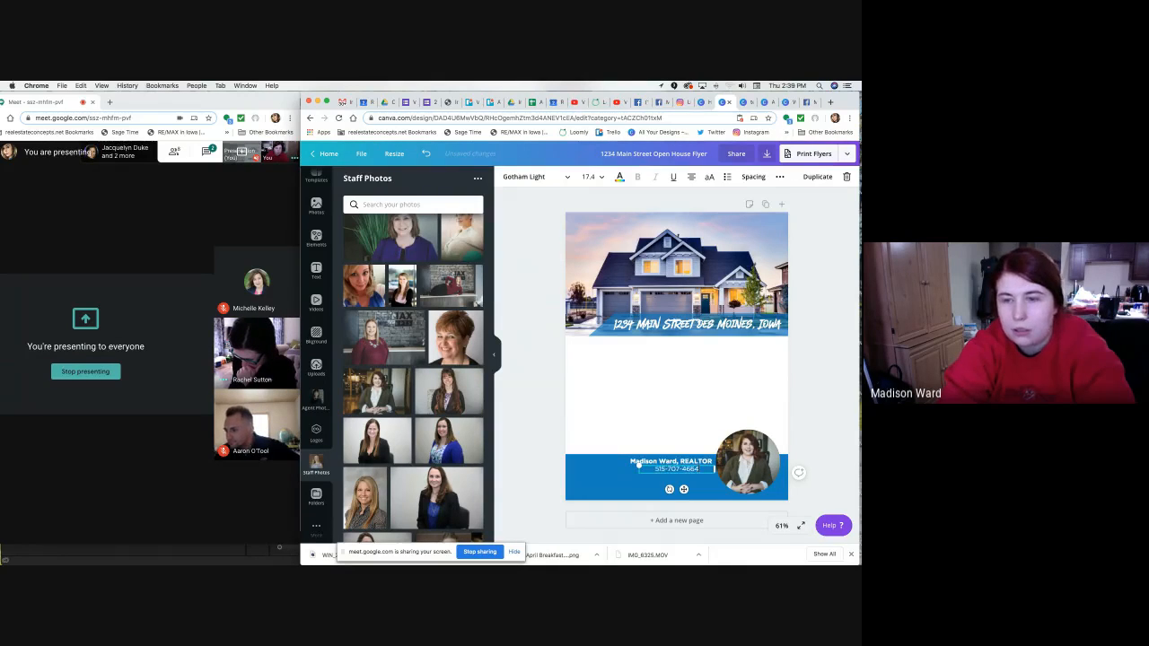
# Add the agent's e-mail address and office street address, widening the text box to fit.
pyautogui.press('Escape')
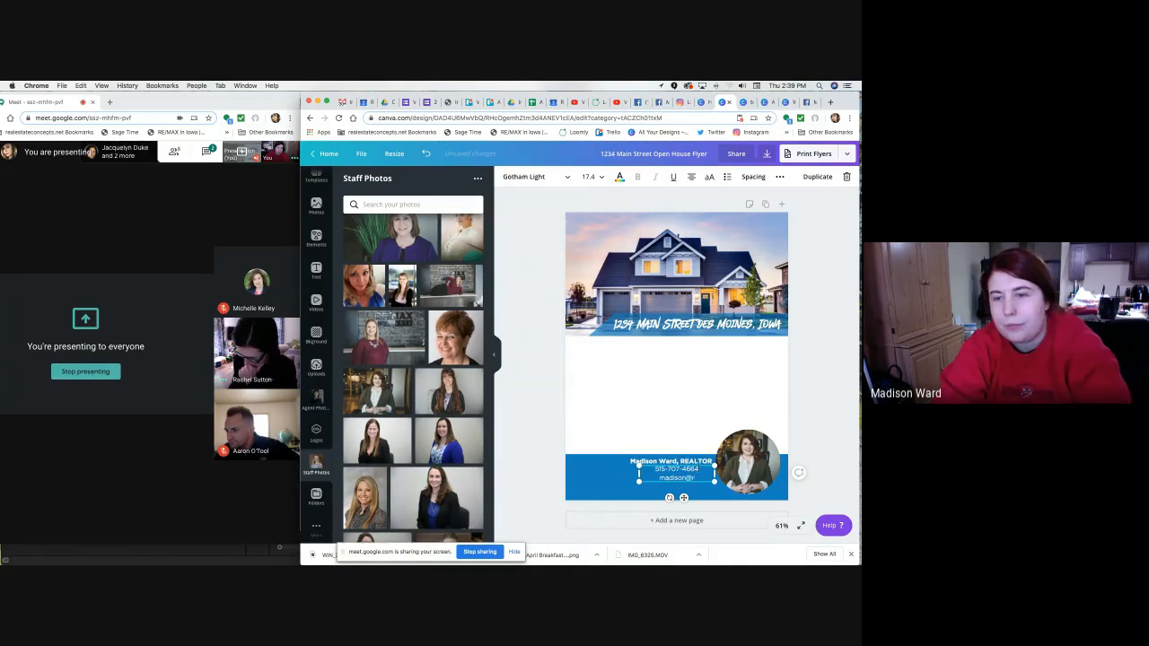
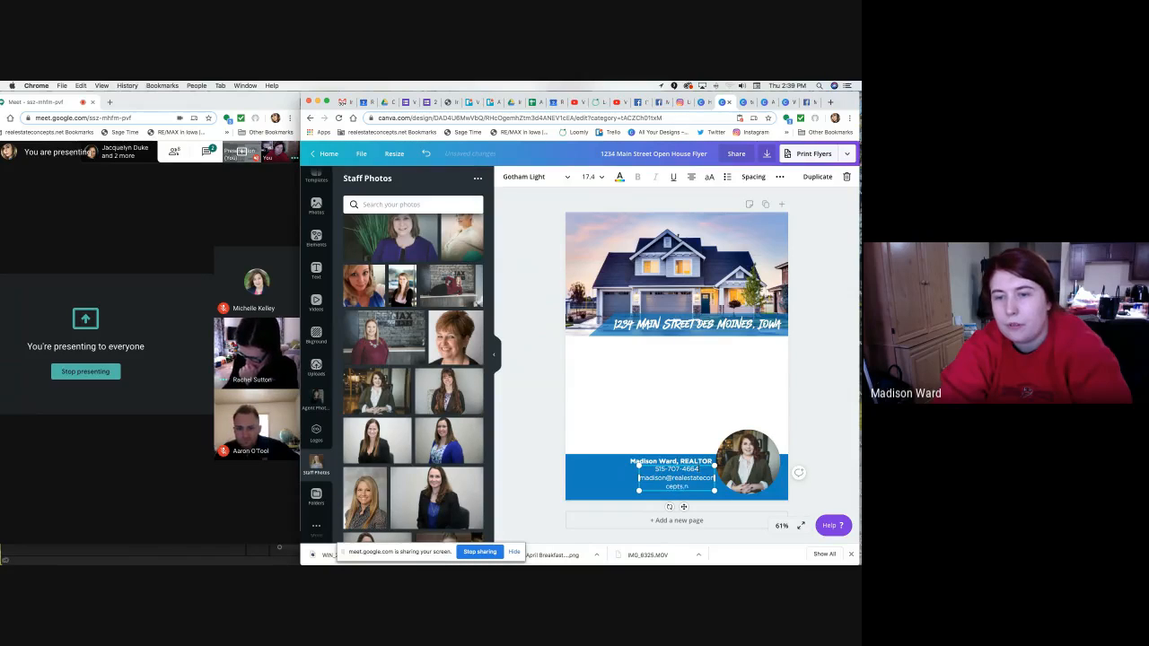
pyautogui.moveTo(638, 478); pyautogui.dragTo(606, 478)
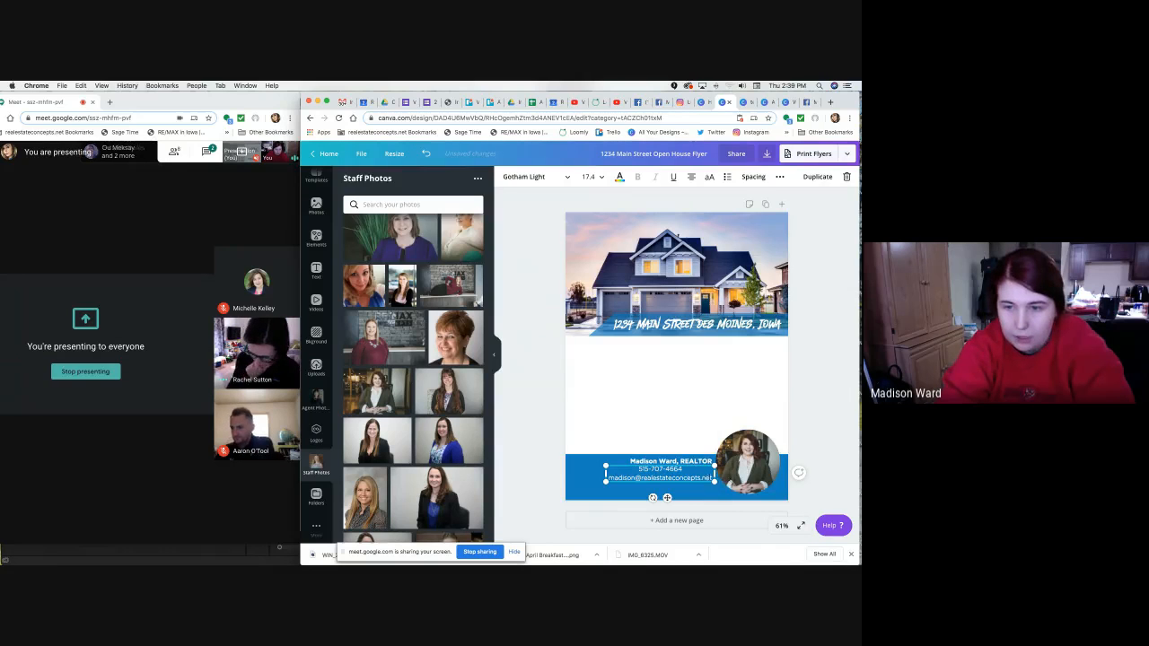
pyautogui.moveTo(719, 474); pyautogui.dragTo(719, 474)
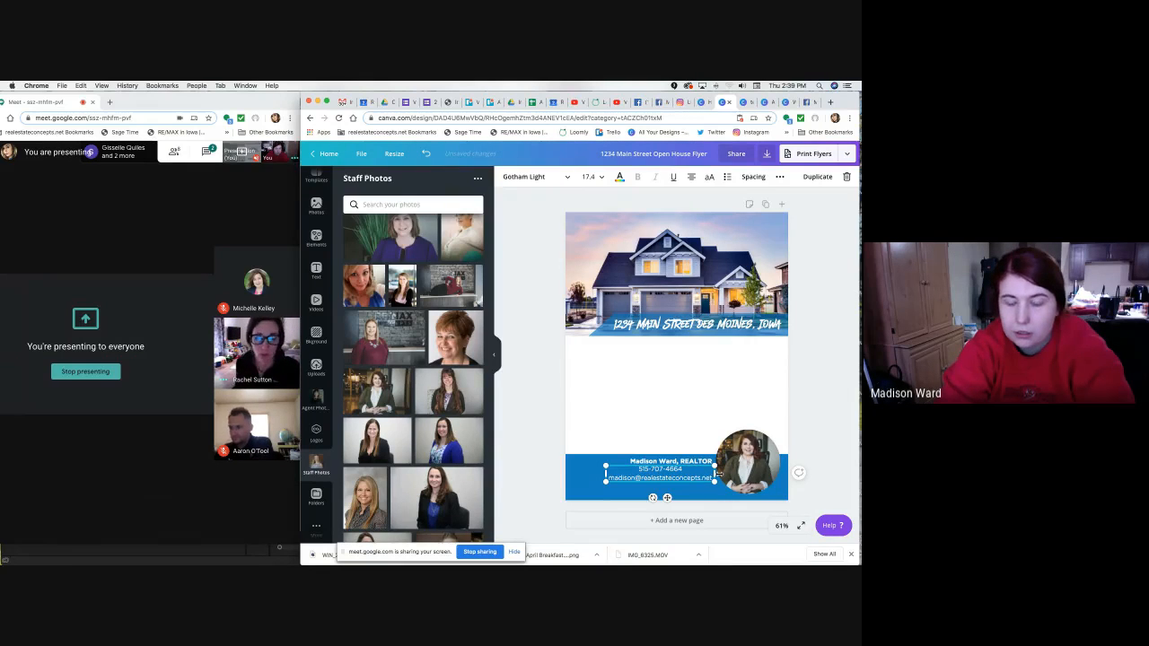
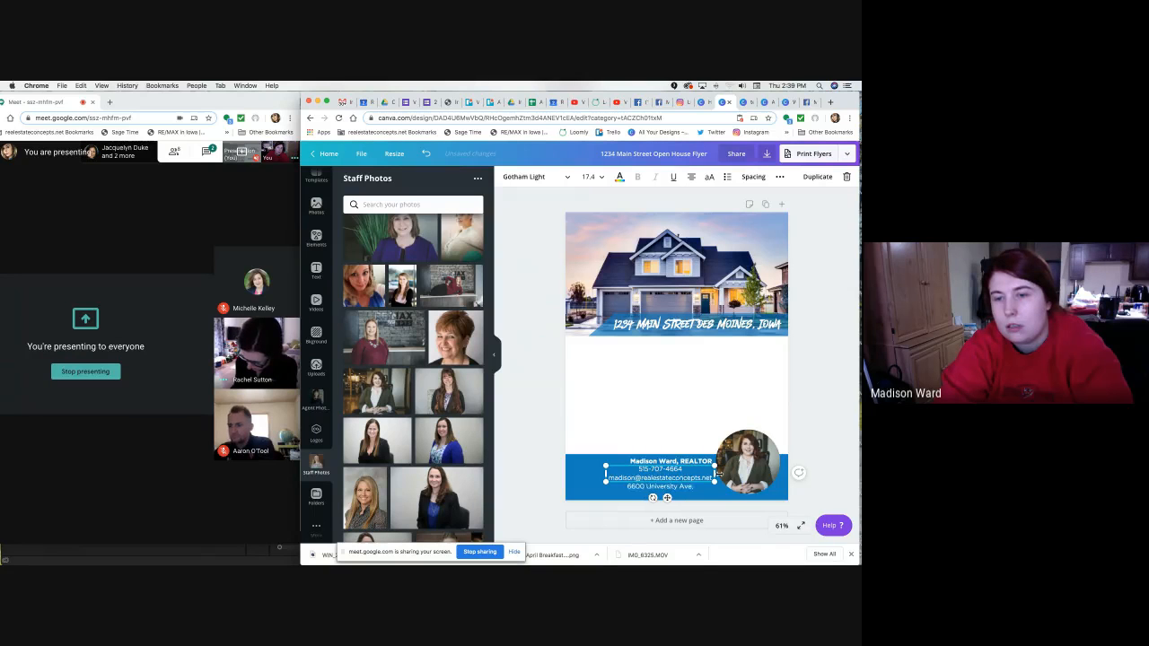
pyautogui.click(847, 430)
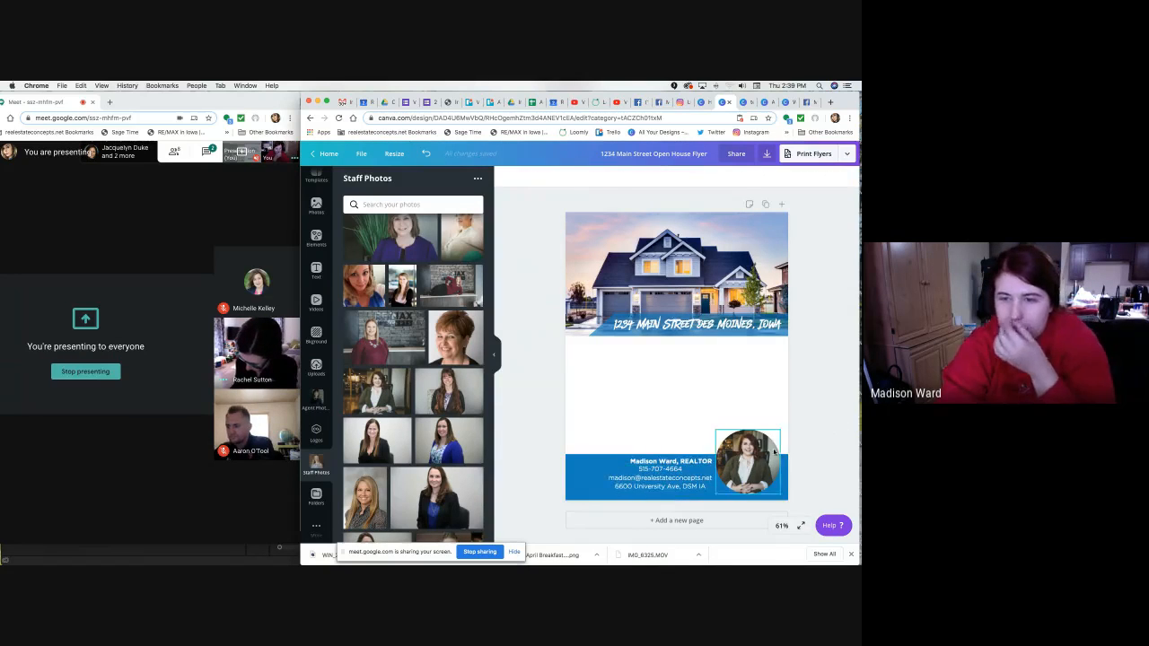
pyautogui.click(696, 469)
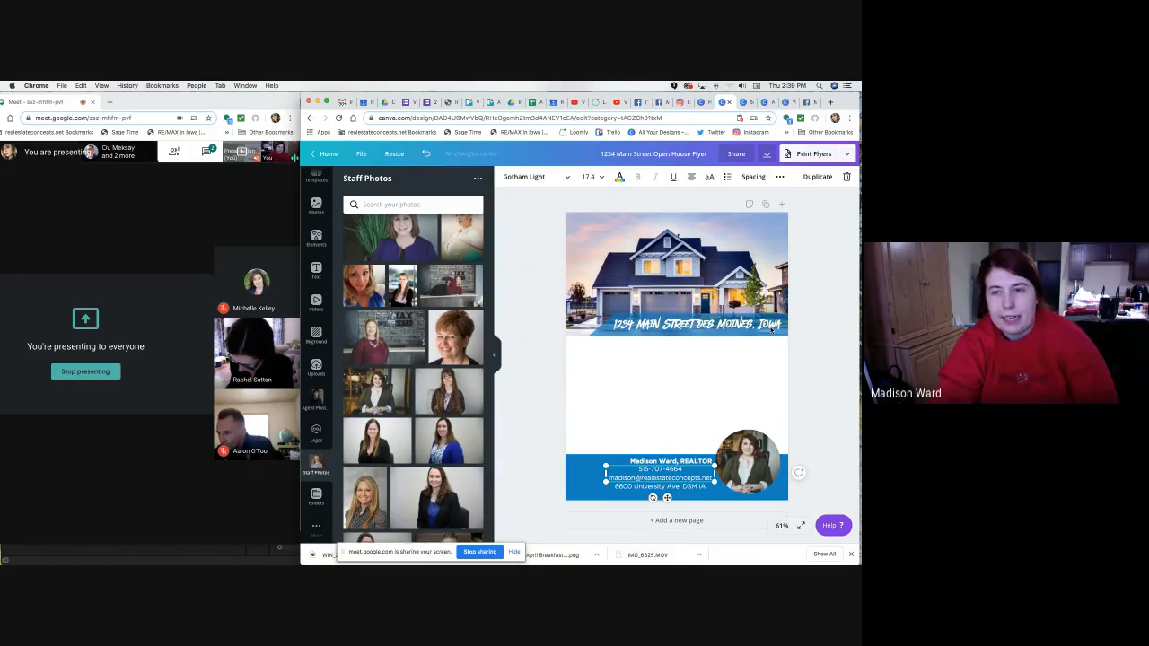
# Switch the contact text block to right alignment.
pyautogui.click(690, 178)
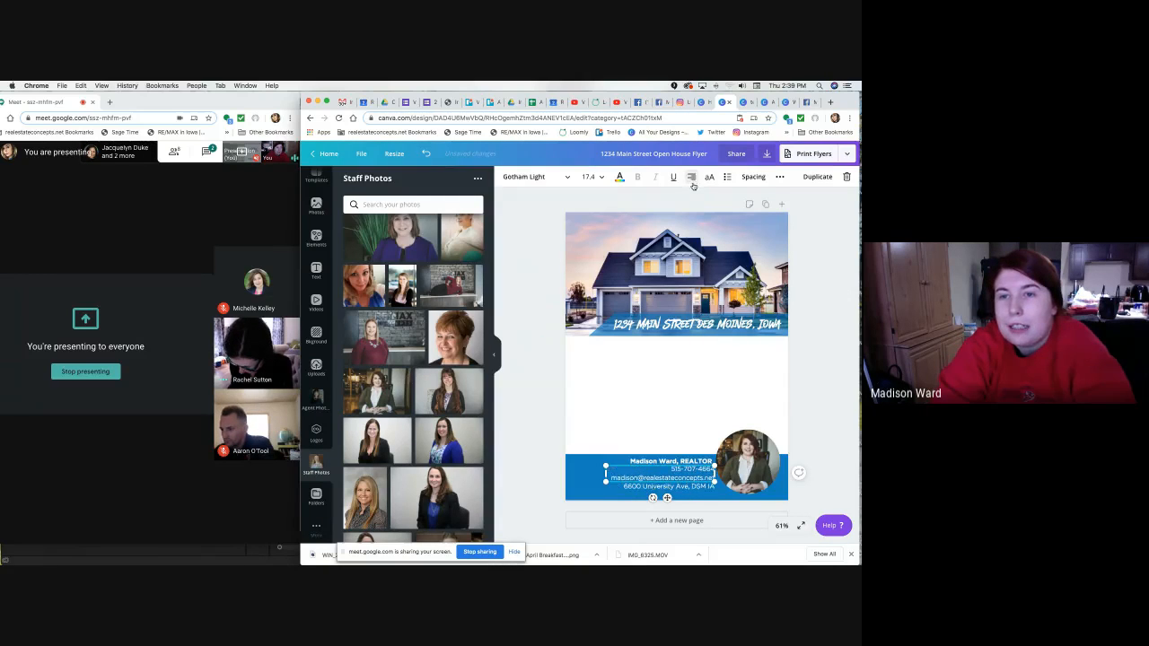
pyautogui.click(690, 178)
pyautogui.click(857, 419)
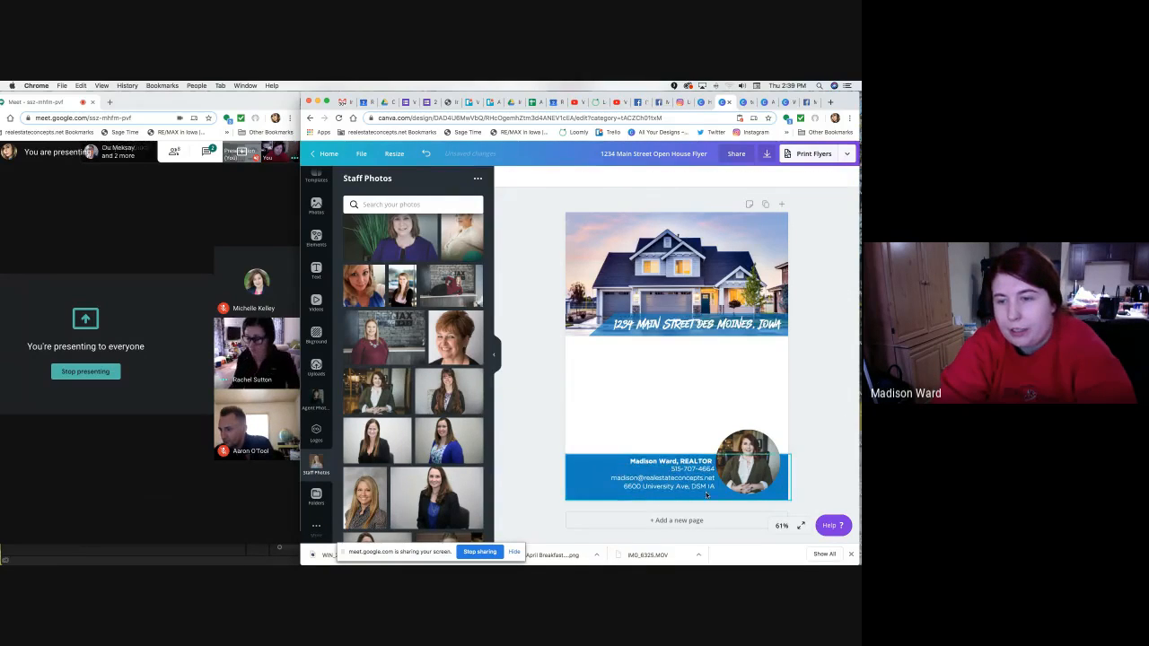
# Check the footer layout by selecting the contact text, blue band and name line in turn.
pyautogui.click(677, 482)
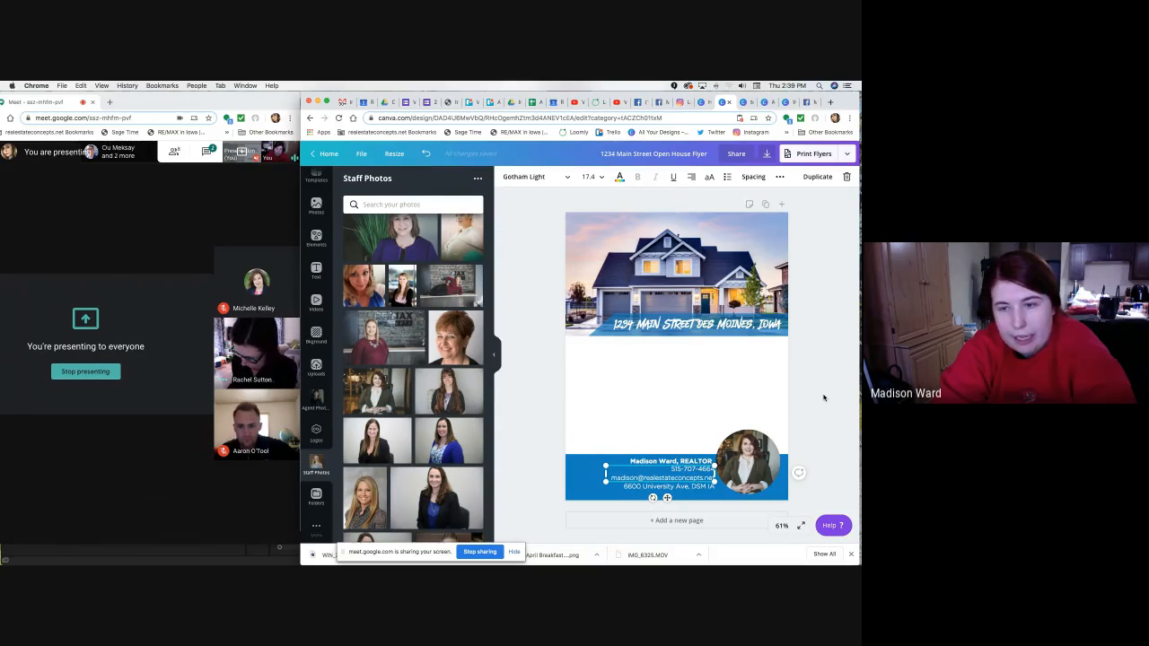
pyautogui.click(796, 434)
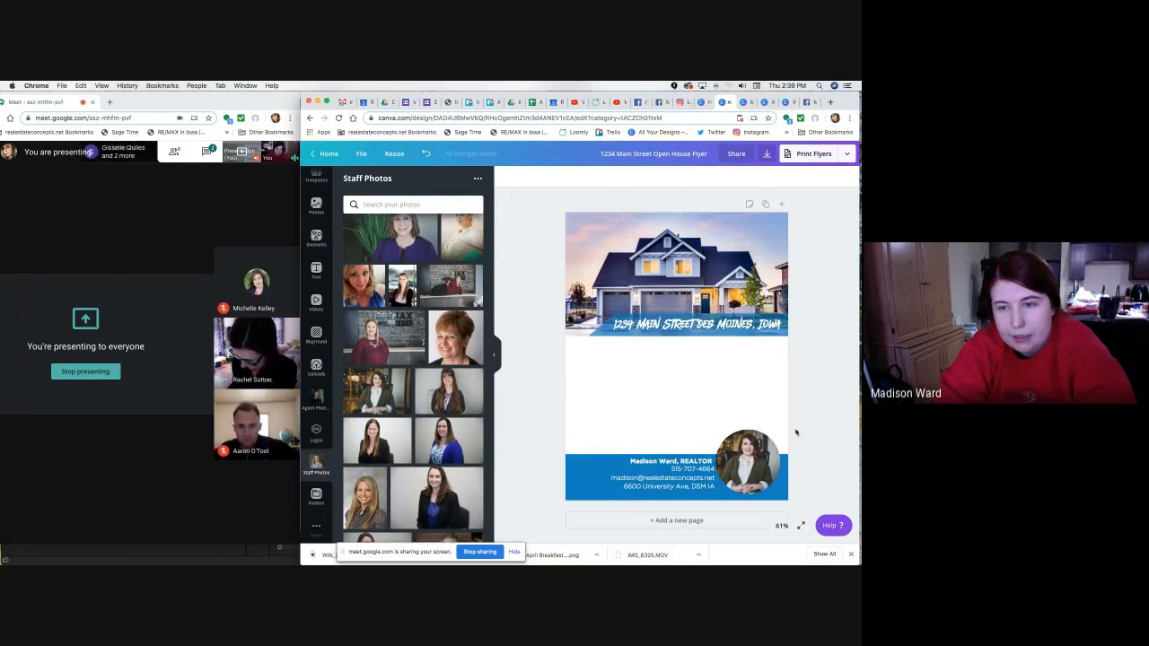
pyautogui.click(704, 494)
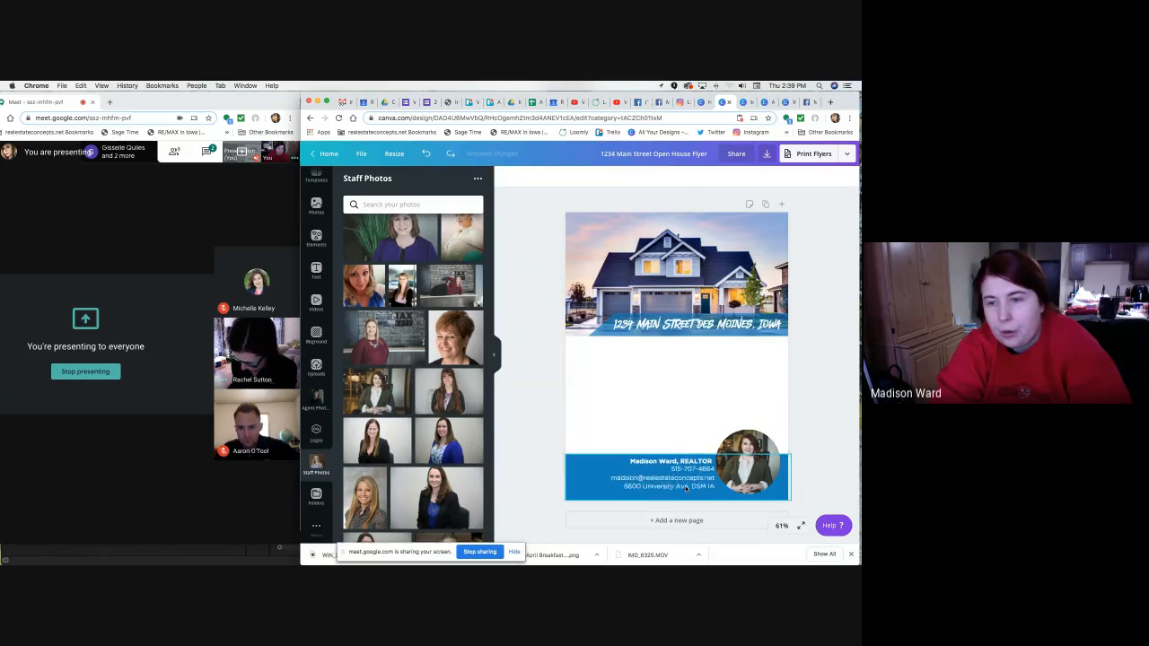
pyautogui.click(802, 430)
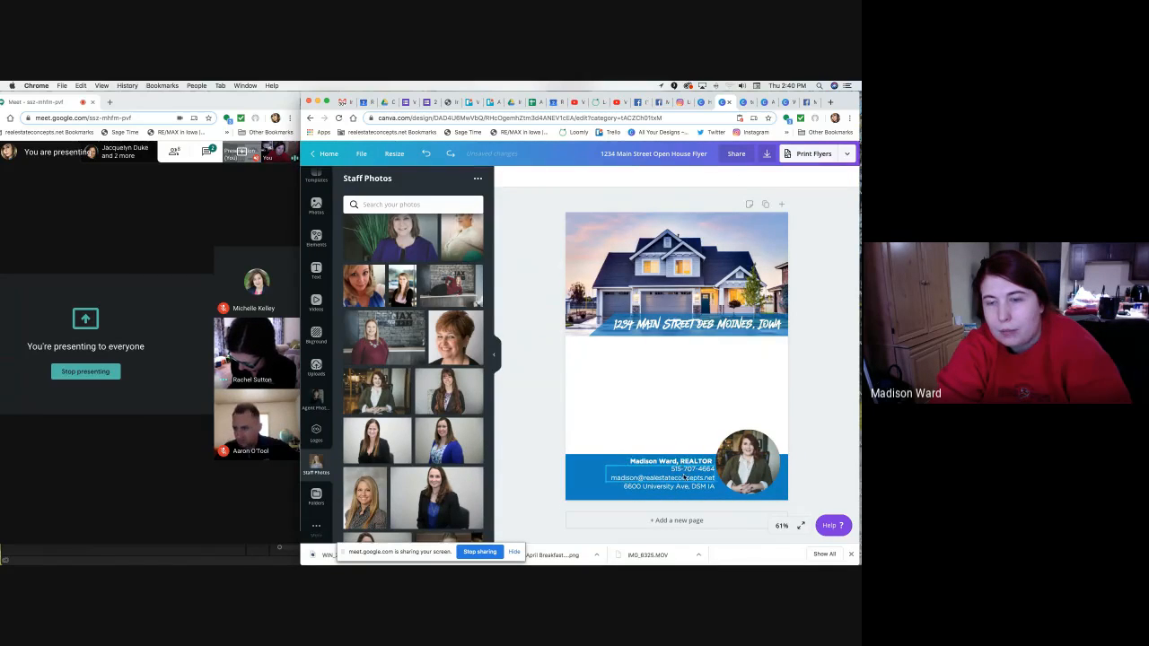
pyautogui.click(687, 483)
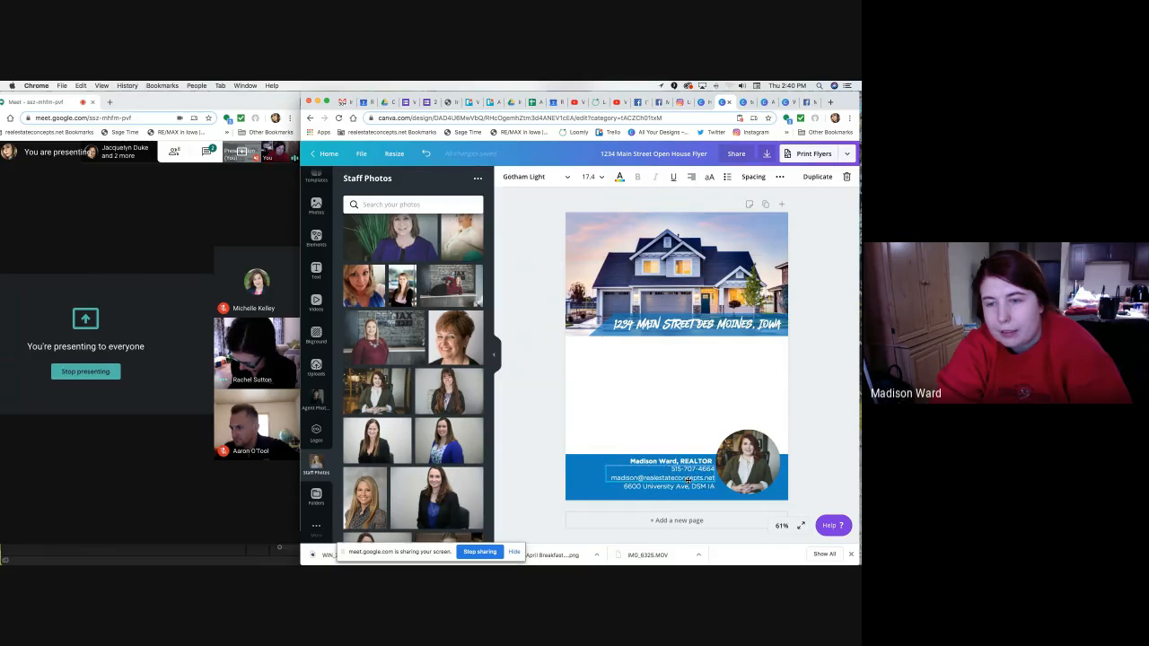
pyautogui.click(709, 461)
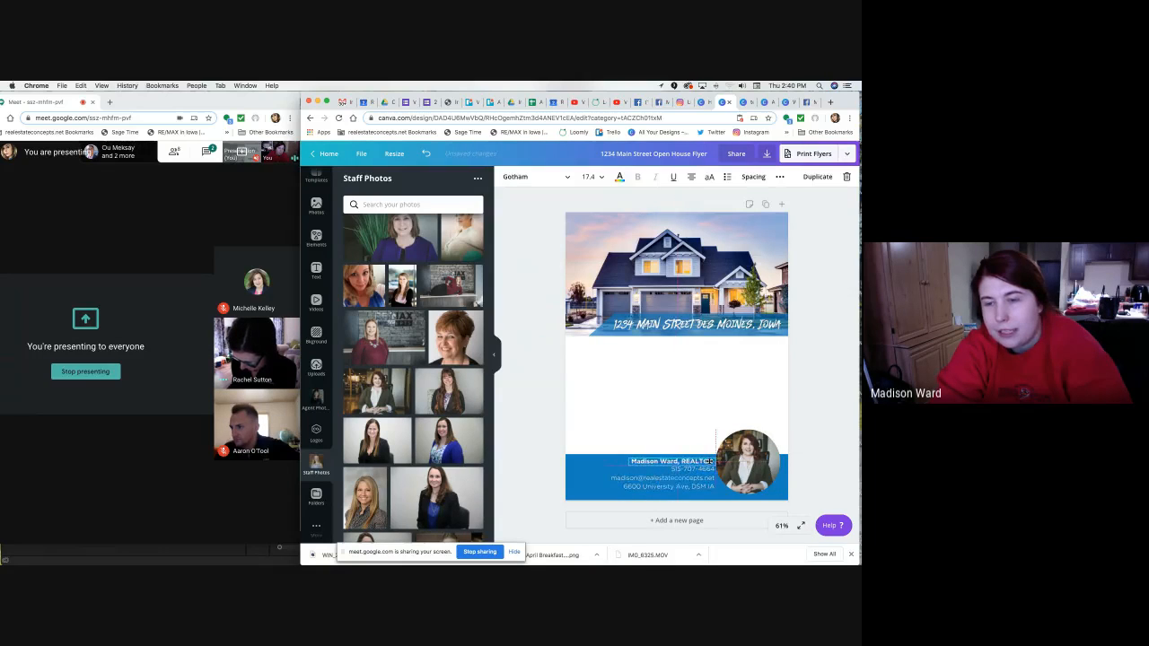
pyautogui.click(838, 403)
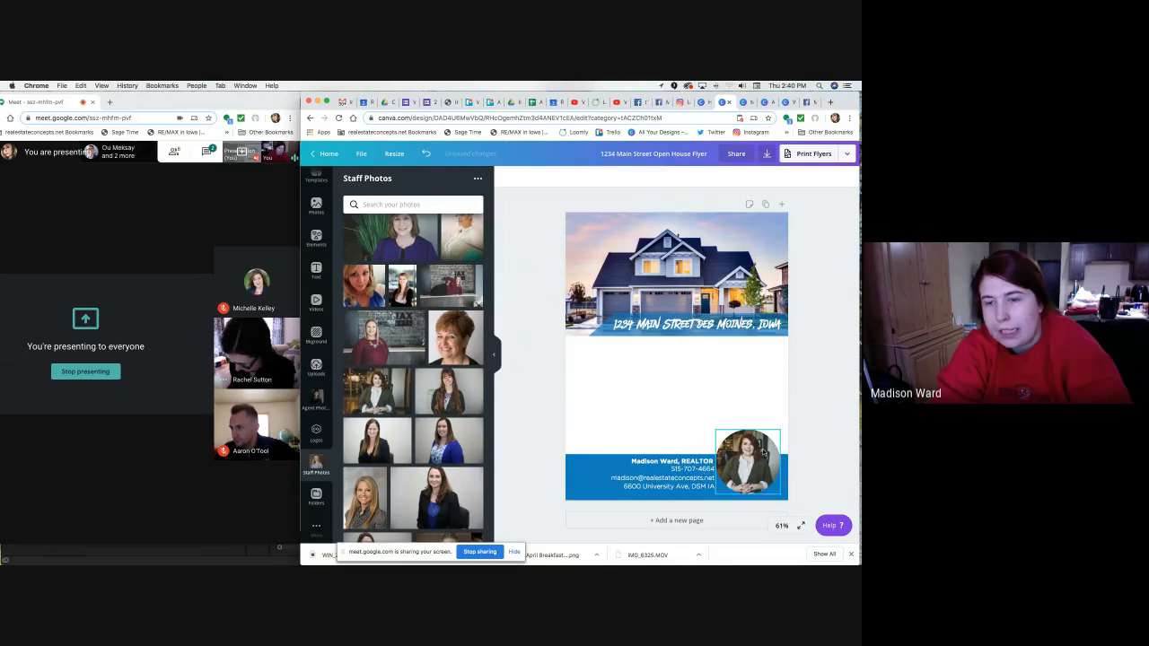
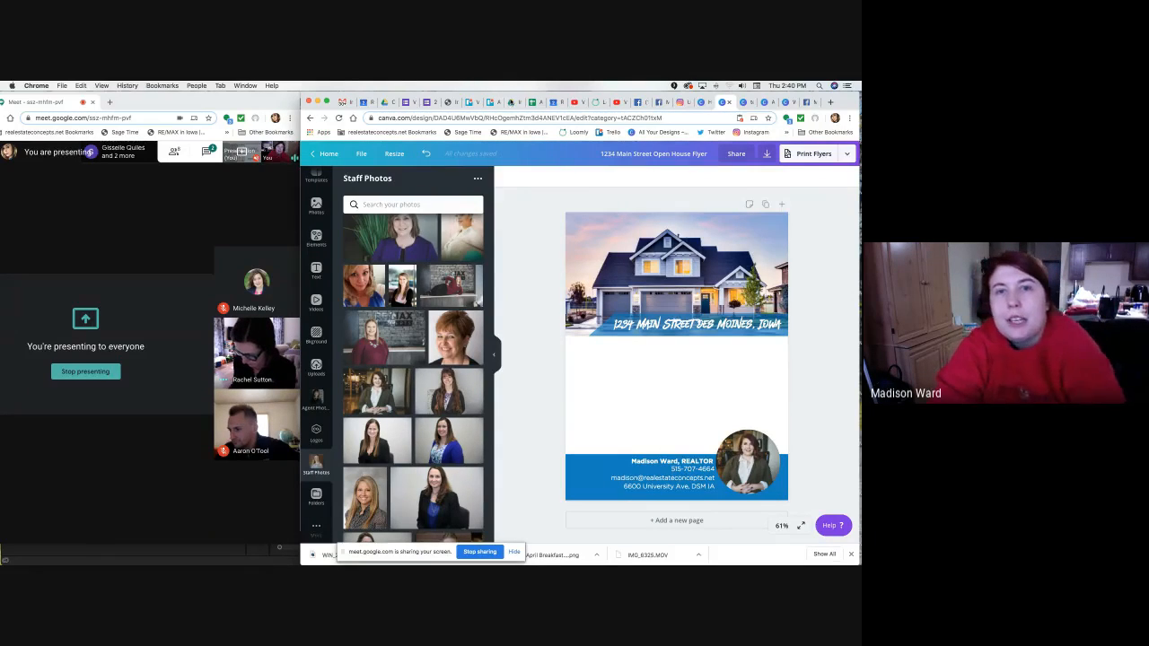
# In Google Drive, go up to REMAX Concepts Logos and open the Logos for Compliance folder.
pyautogui.click(511, 101)
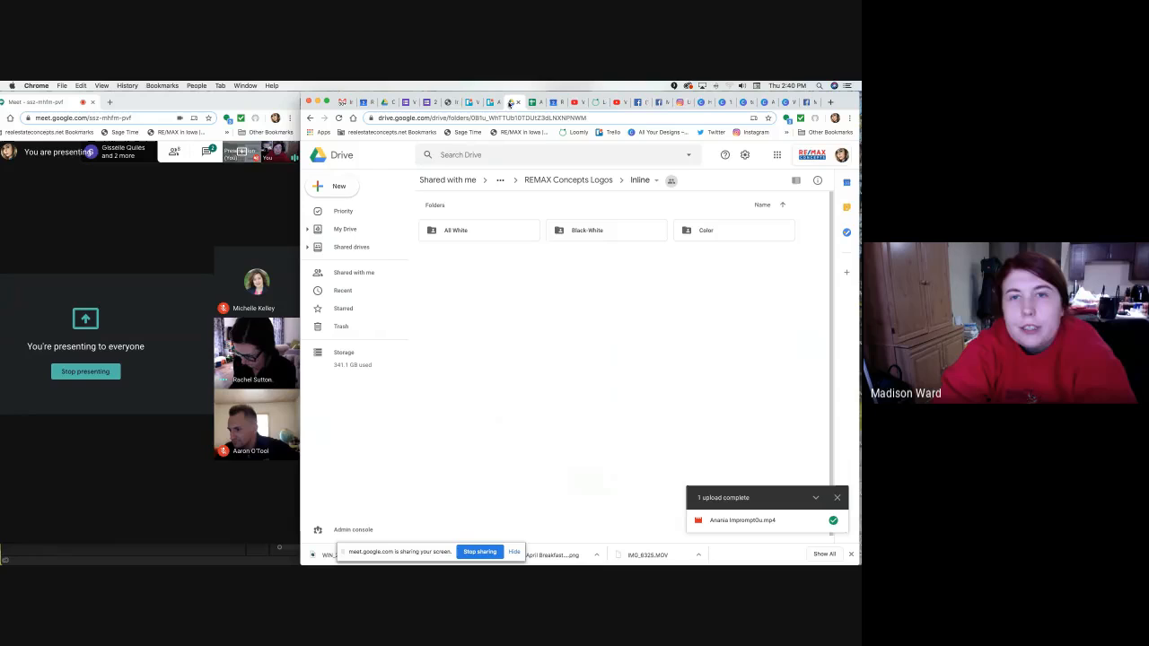
pyautogui.click(582, 182)
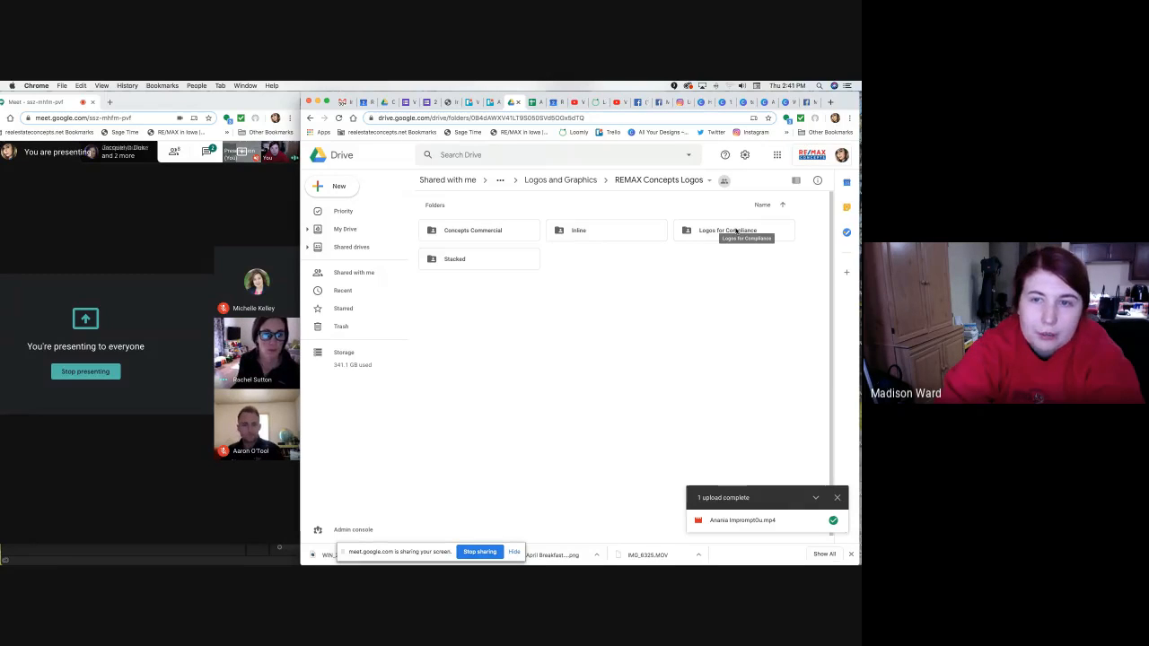
pyautogui.click(467, 155)
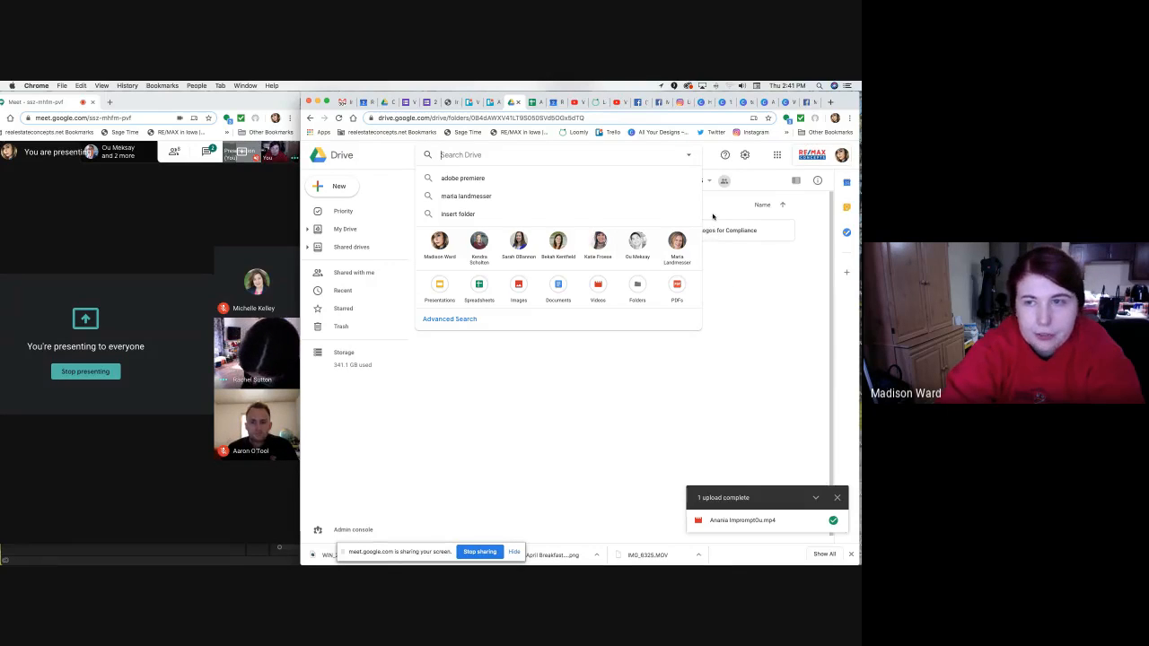
pyautogui.click(734, 236)
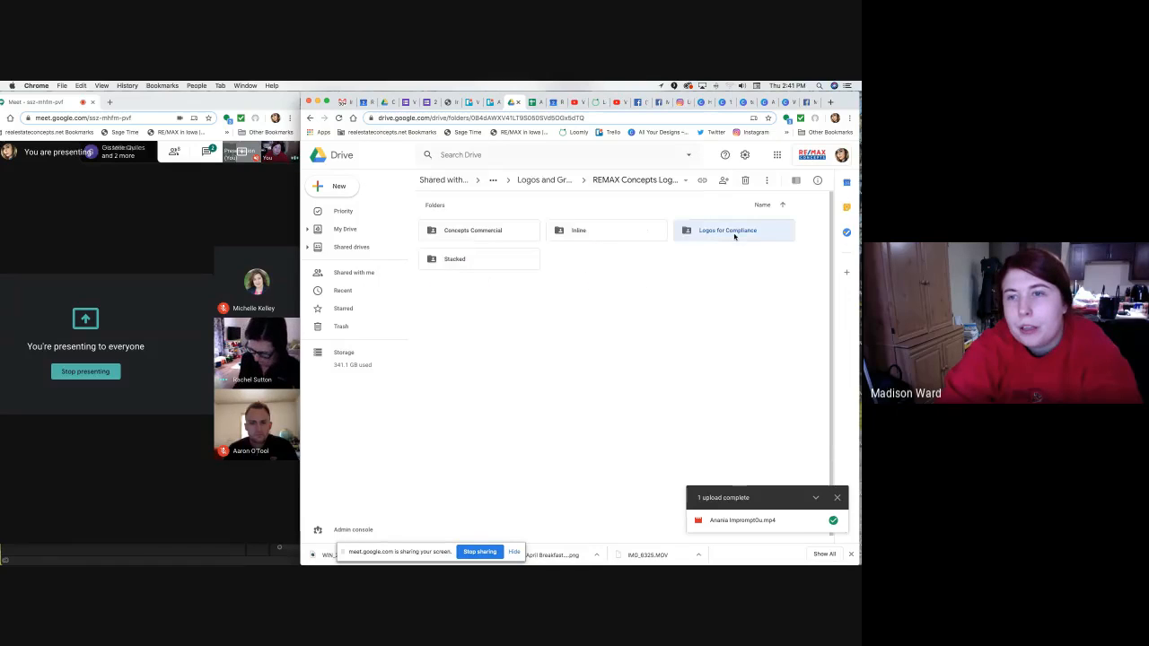
pyautogui.doubleClick(734, 236)
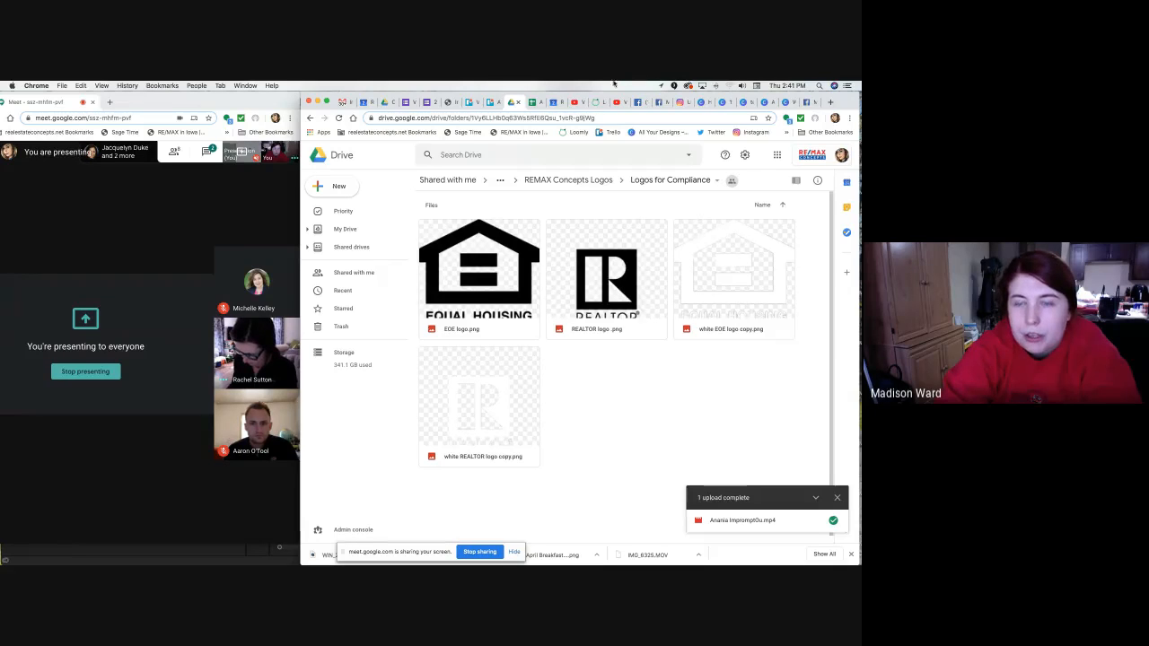
pyautogui.click(722, 104)
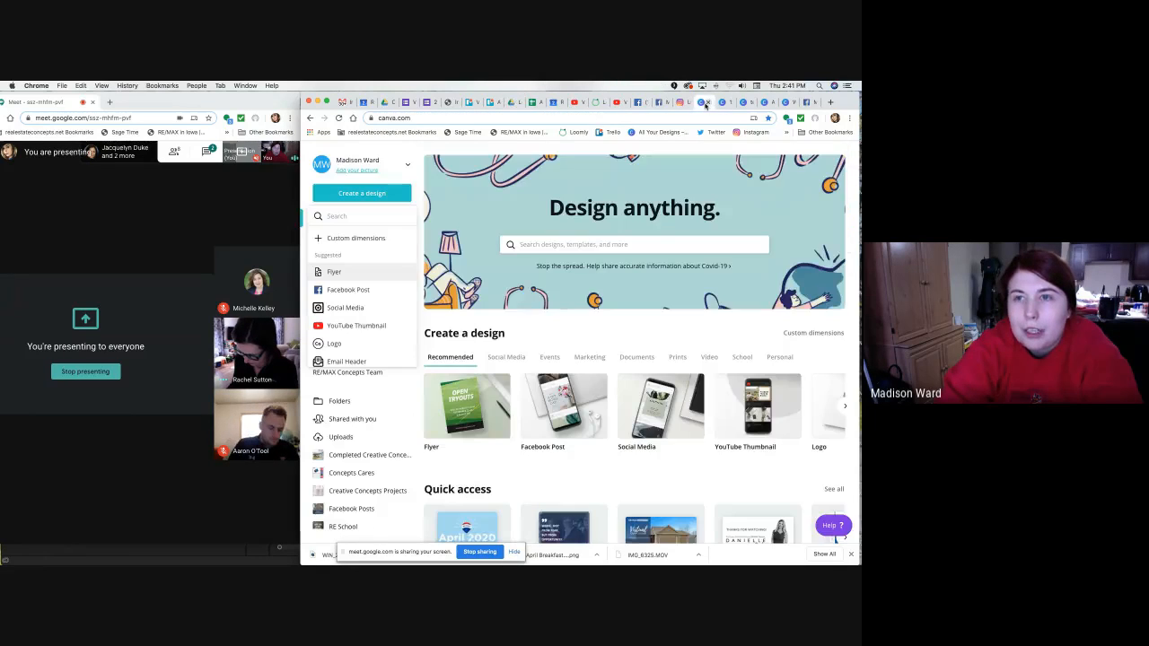
pyautogui.click(721, 104)
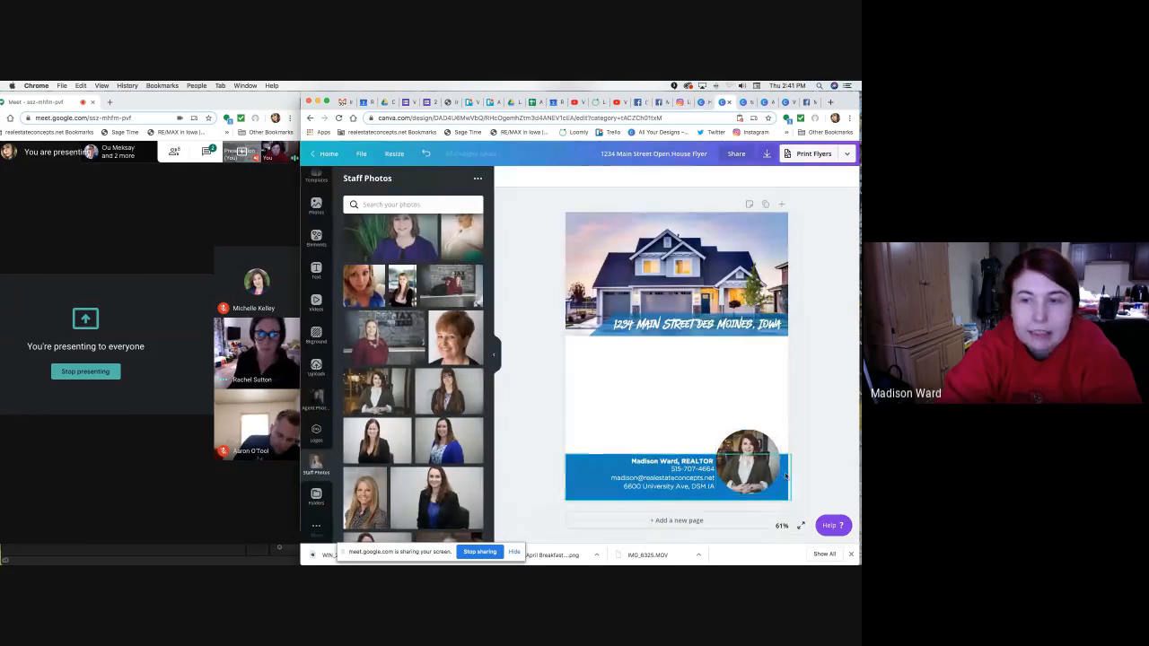
pyautogui.click(513, 102)
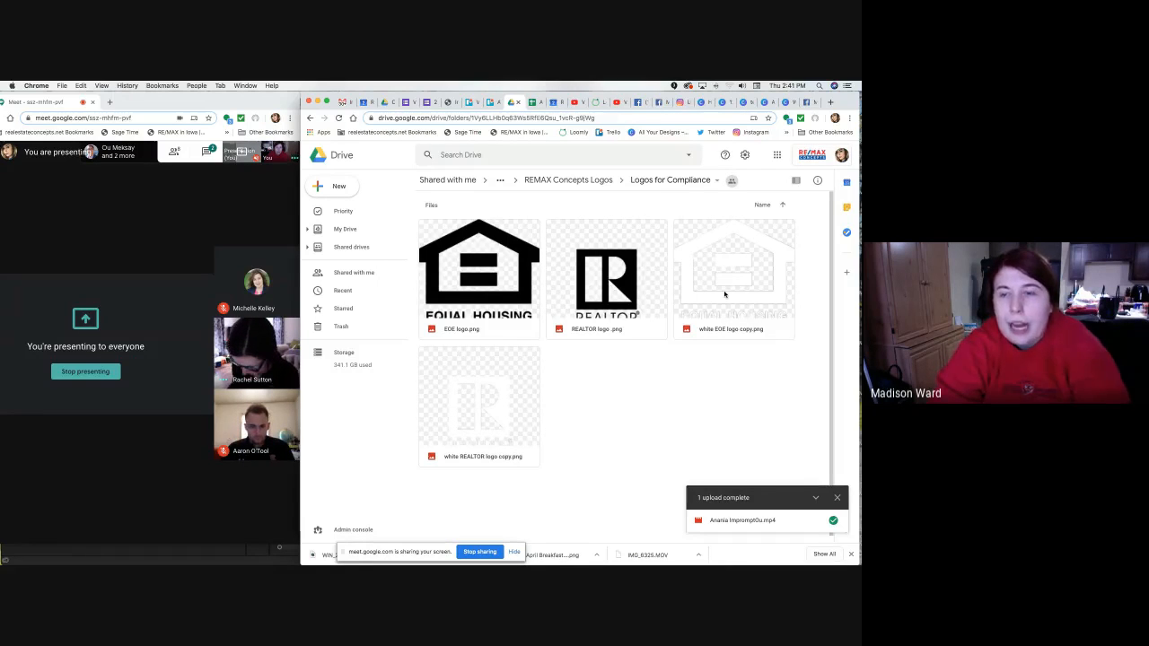
# Download the white EOE logo and the white REALTOR logo files.
pyautogui.rightClick(724, 293)
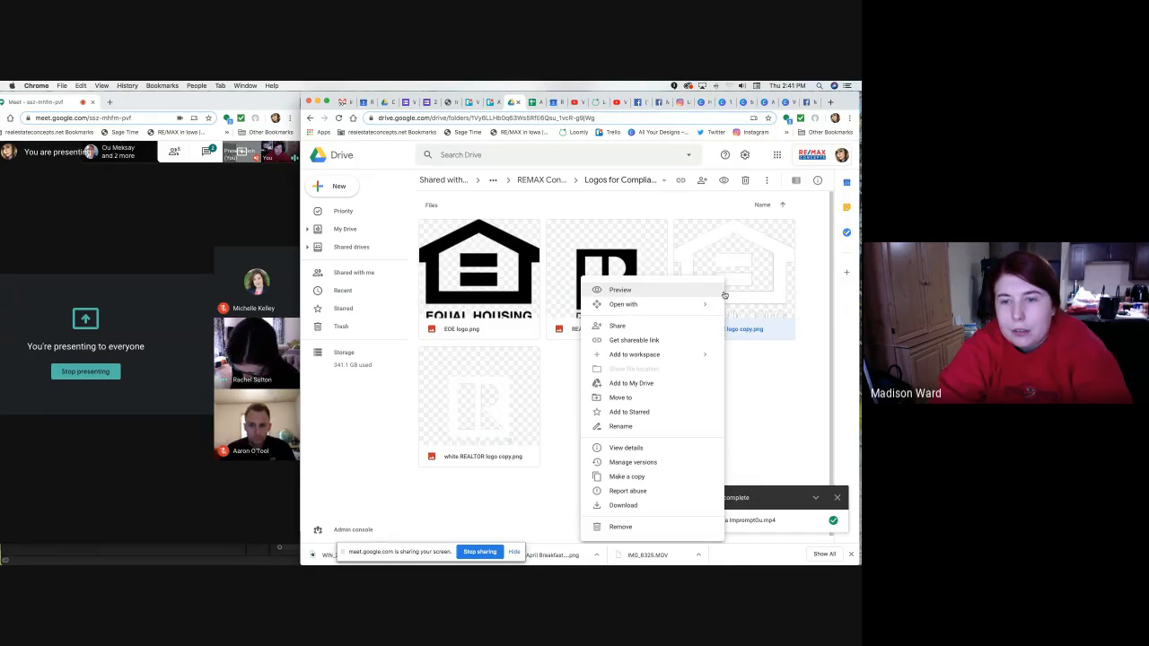
pyautogui.click(631, 506)
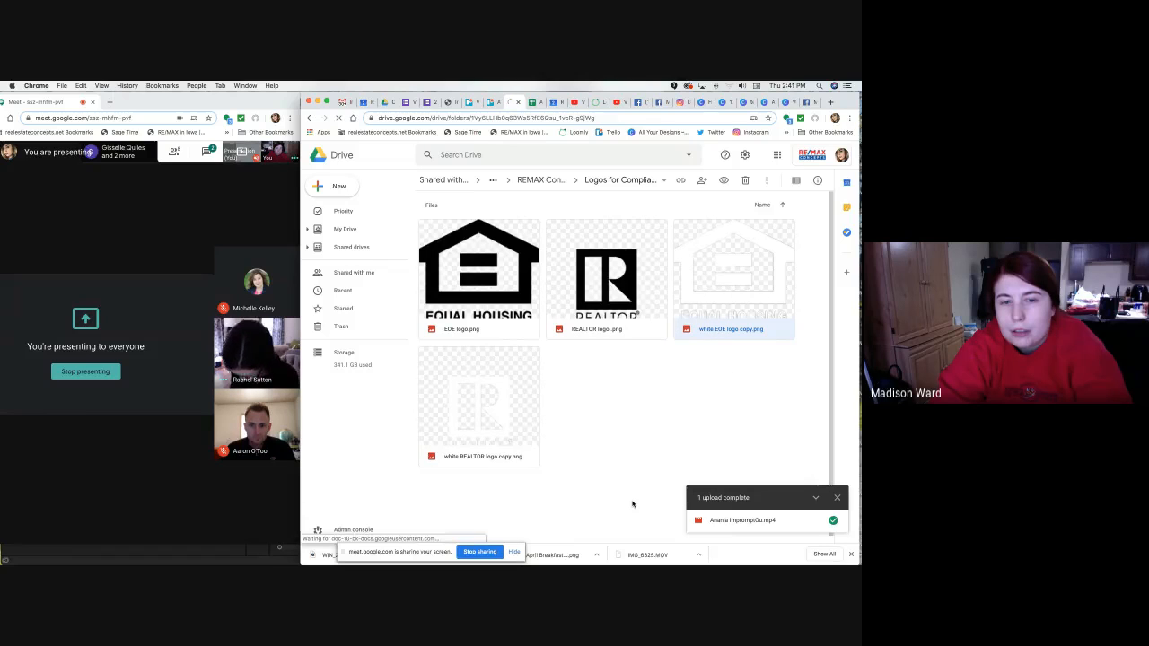
pyautogui.click(472, 392)
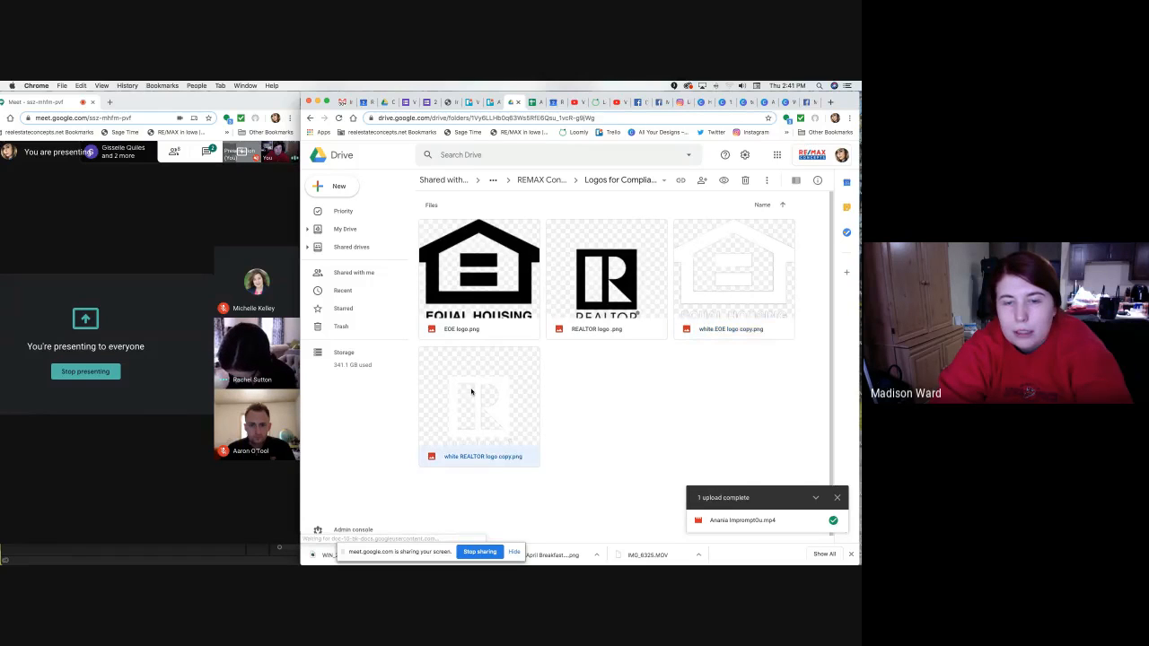
pyautogui.rightClick(468, 390)
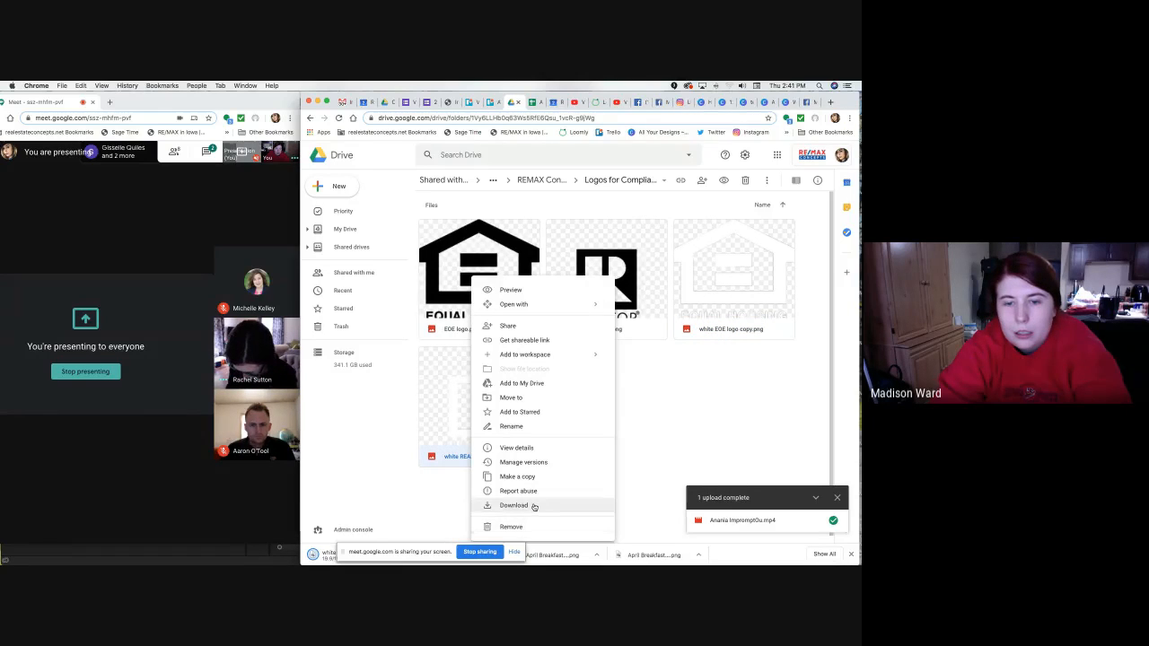
pyautogui.click(534, 506)
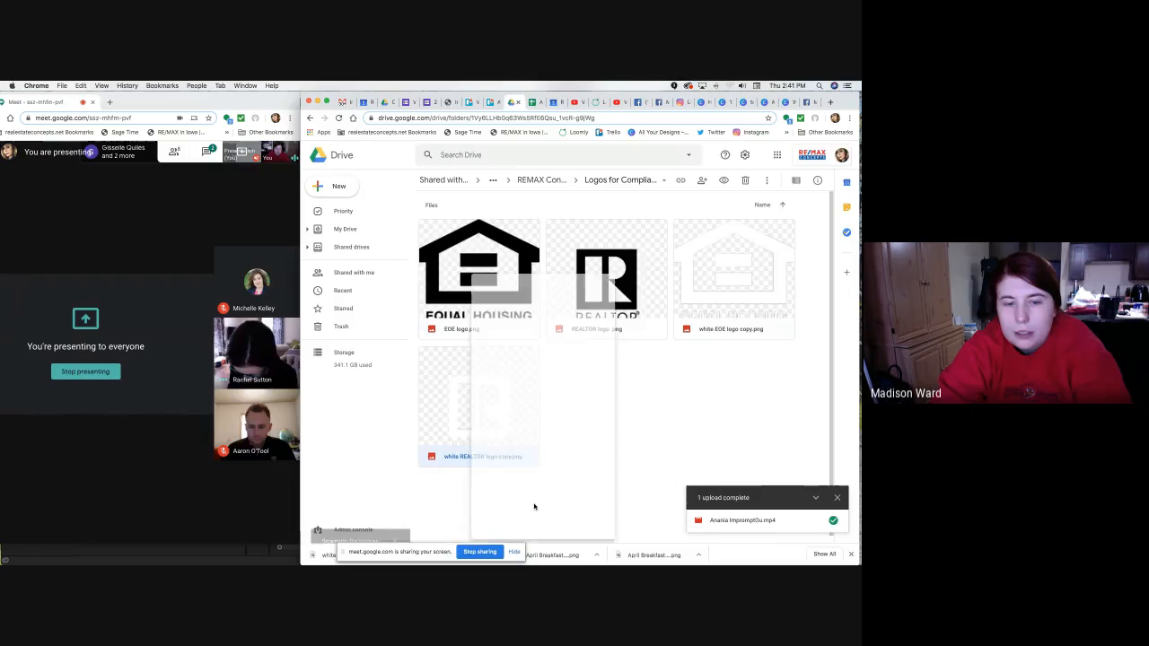
pyautogui.click(723, 104)
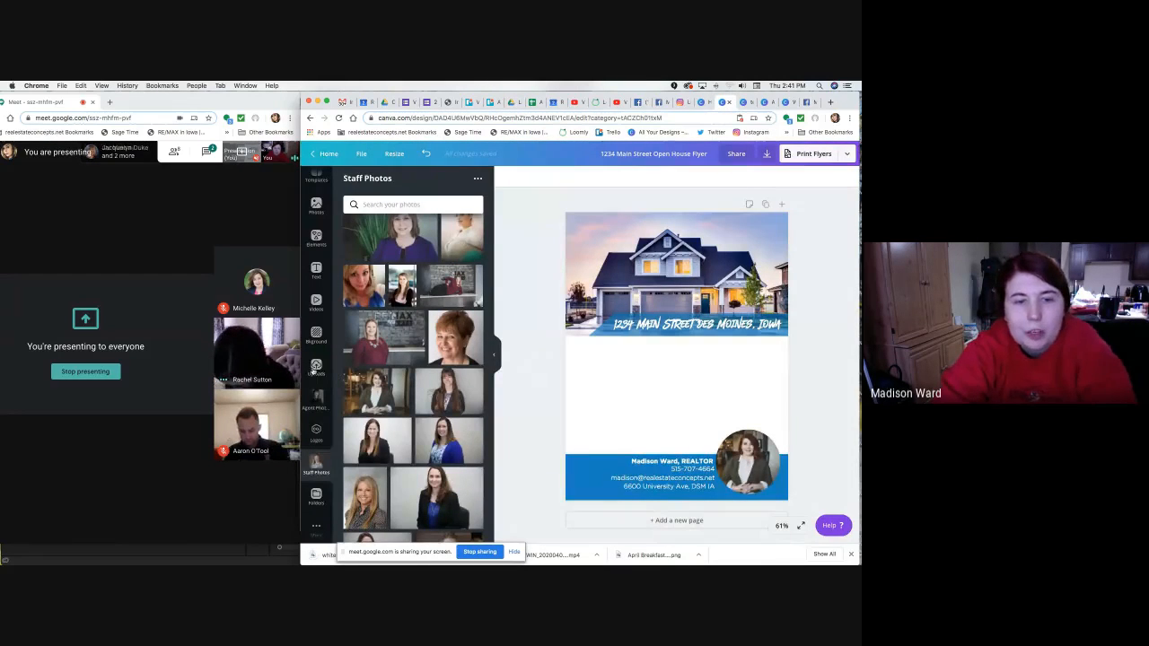
# Upload the white REALTOR and white EOE logo files from Downloads into Canva's uploads.
pyautogui.click(316, 366)
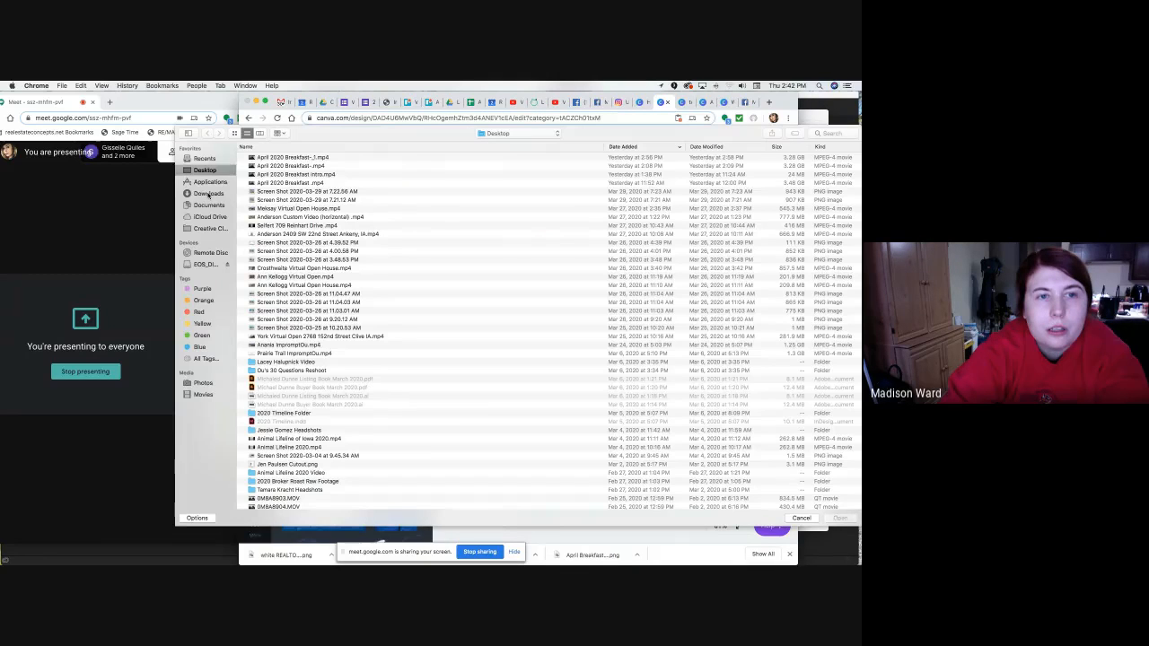
pyautogui.click(208, 194)
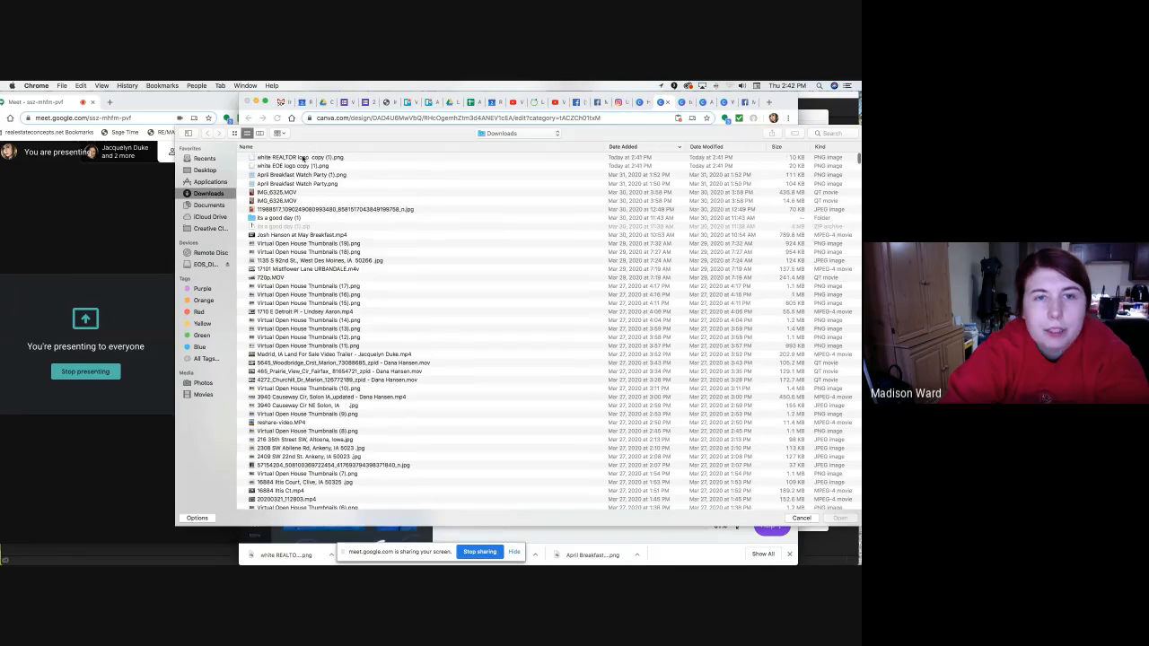
pyautogui.click(303, 158)
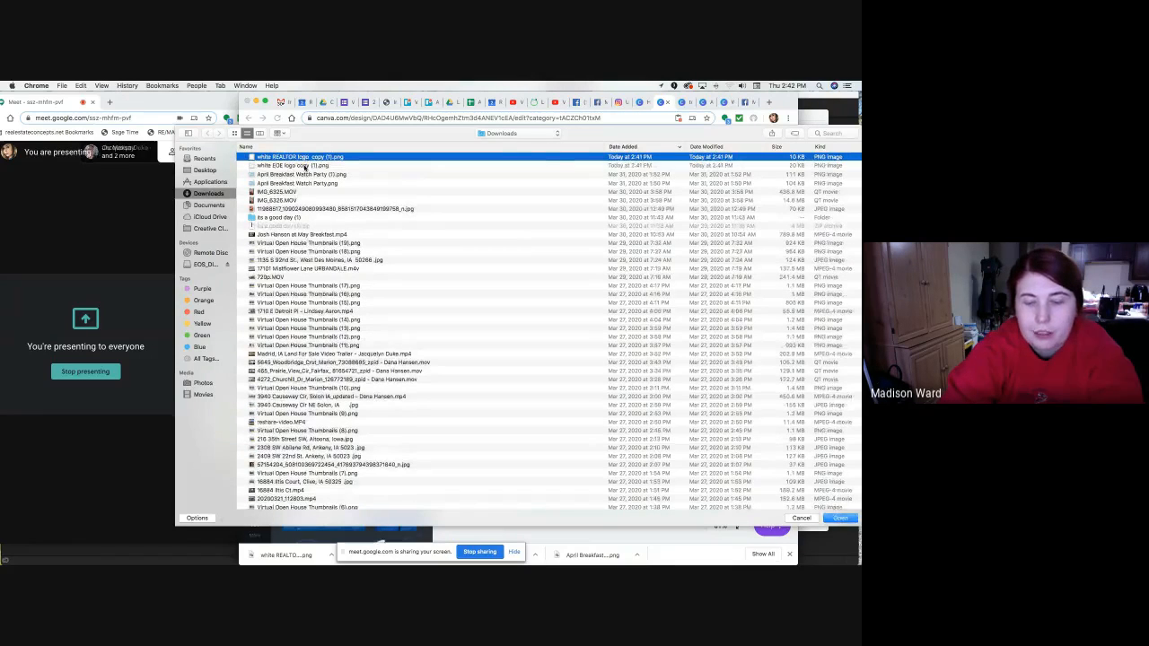
pyautogui.keyDown('shift'); pyautogui.click(305, 166); pyautogui.keyUp('shift')
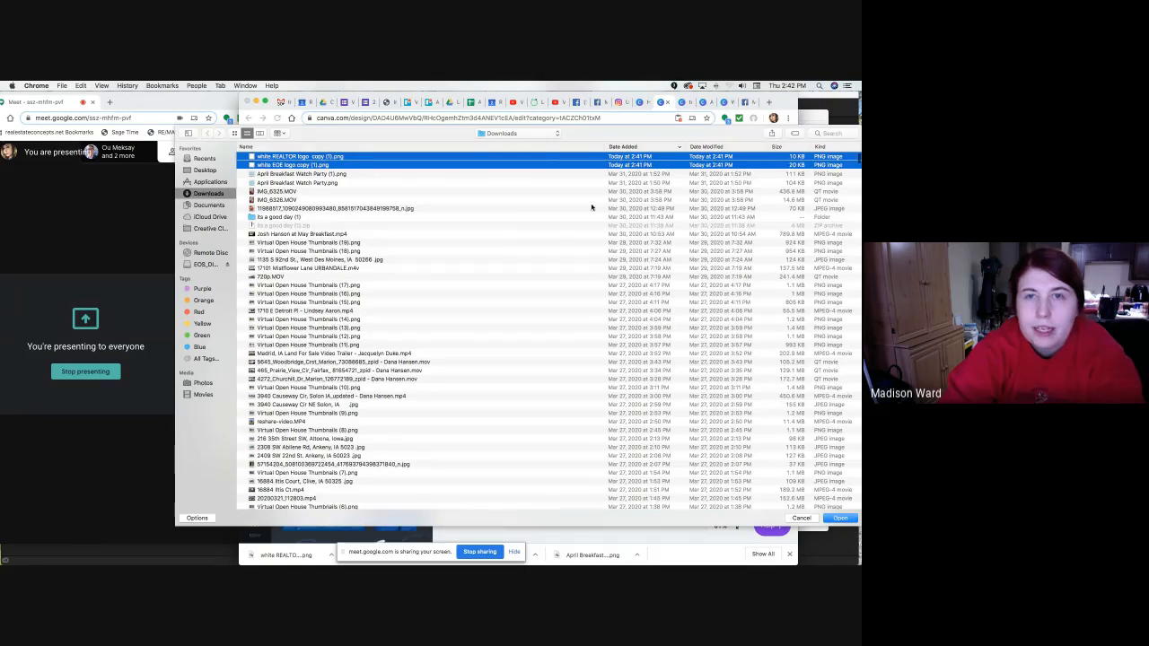
pyautogui.click(839, 519)
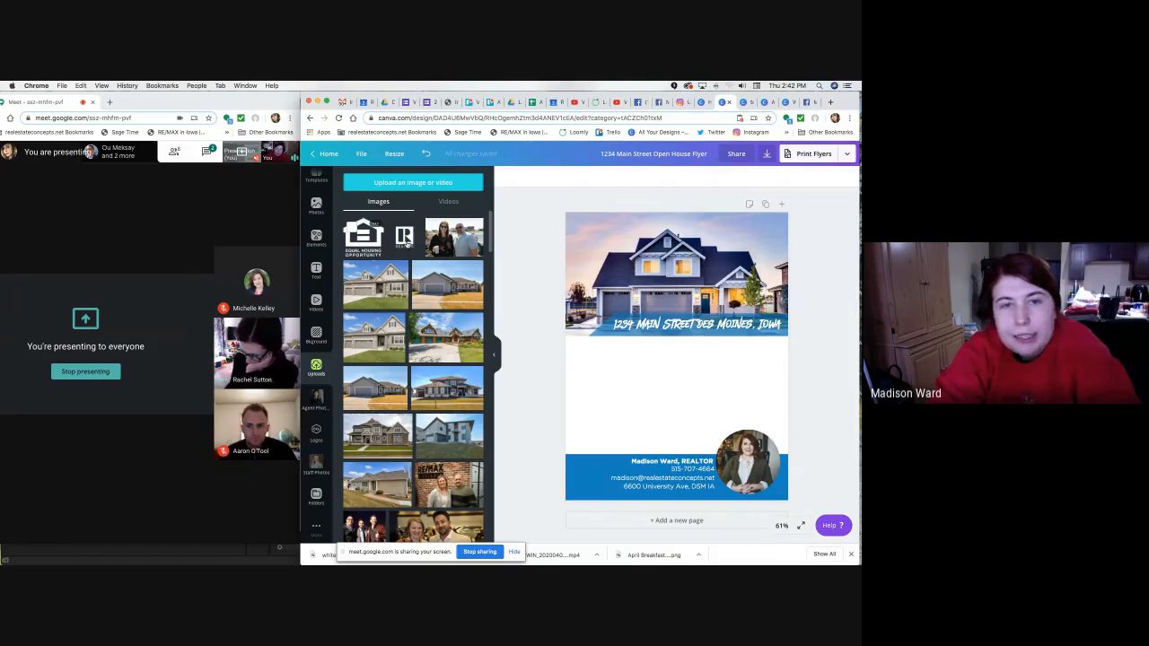
# Add the Equal Housing and REALTOR logos to the flyer over the house photo.
pyautogui.moveTo(373, 240); pyautogui.dragTo(378, 244)
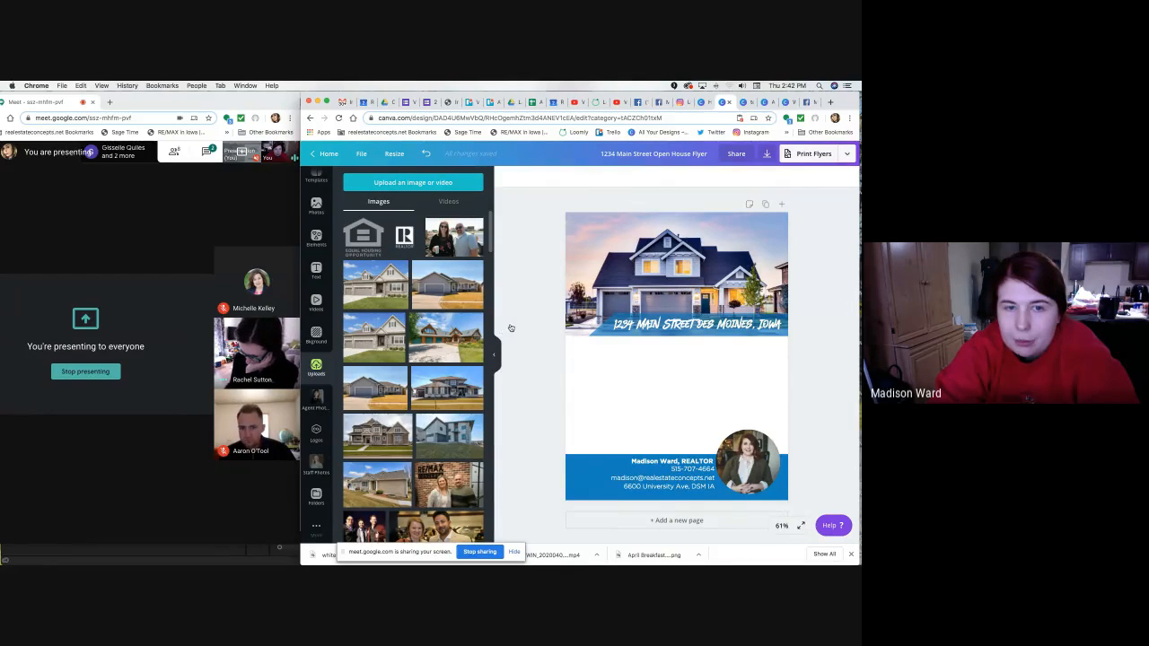
pyautogui.click(706, 364)
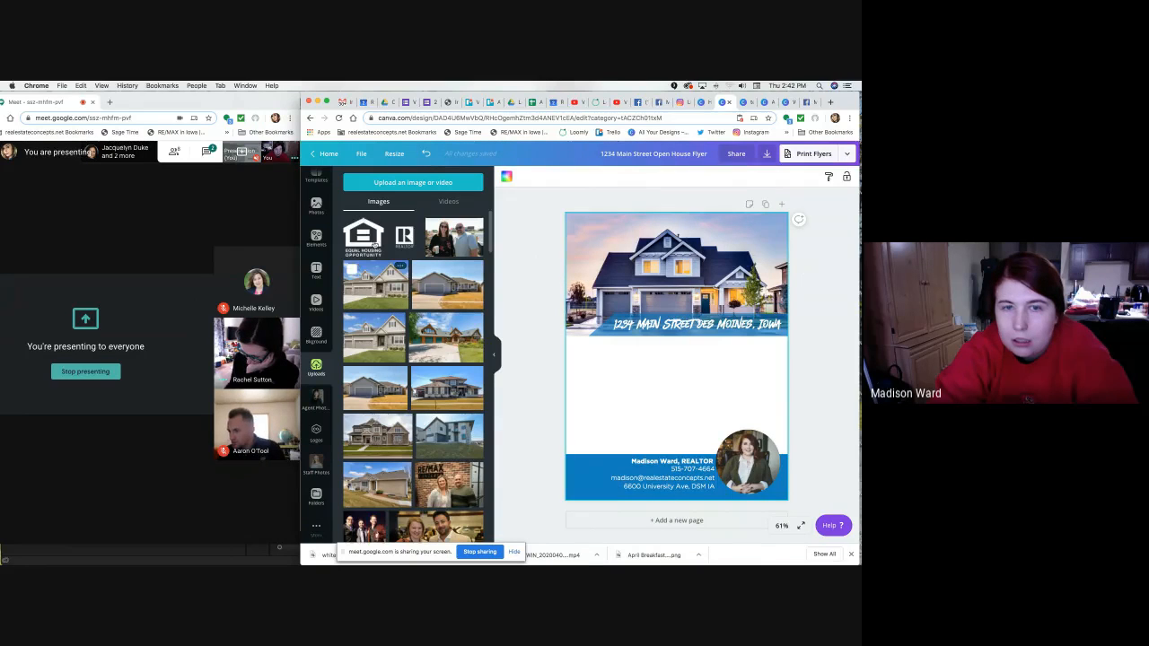
pyautogui.click(354, 232)
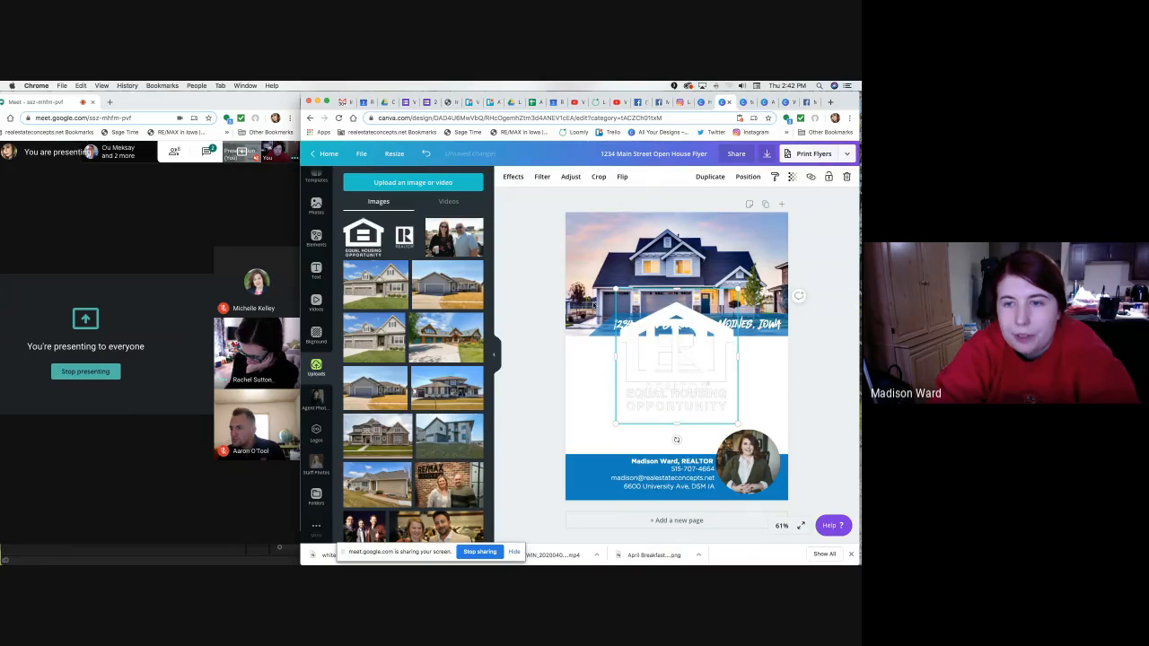
pyautogui.moveTo(669, 365); pyautogui.dragTo(580, 272)
pyautogui.moveTo(698, 366); pyautogui.dragTo(720, 378)
pyautogui.moveTo(580, 272); pyautogui.dragTo(644, 276)
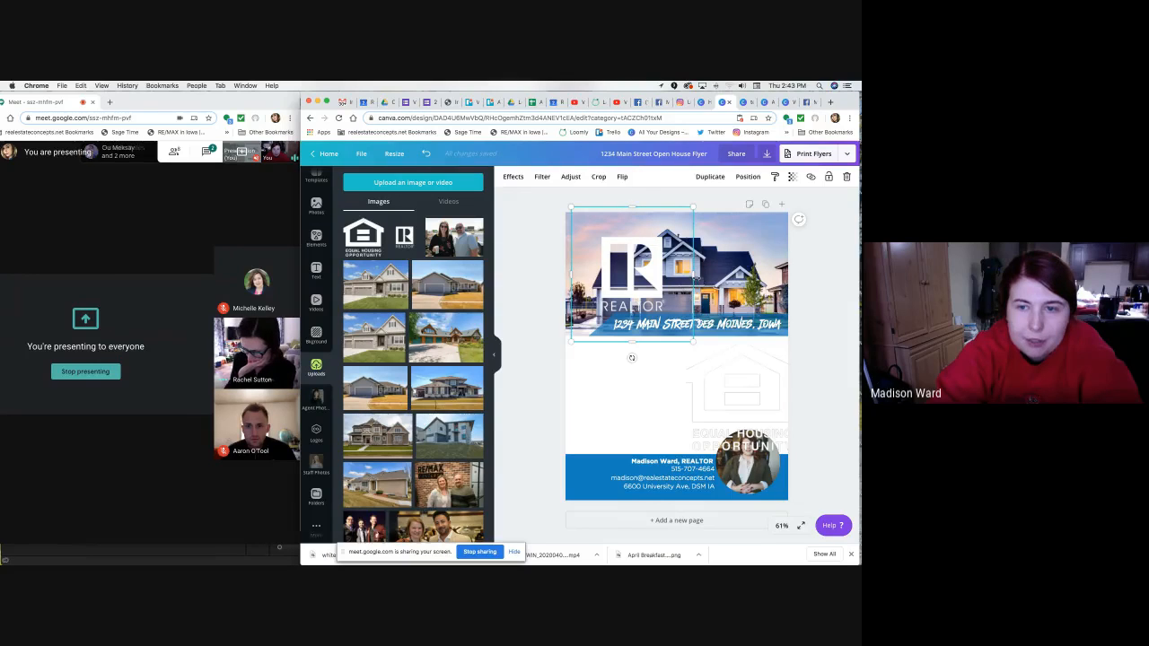
# Crop the REALTOR logo's top, right, bottom and left edges.
pyautogui.moveTo(632, 208); pyautogui.dragTo(632, 236)
pyautogui.moveTo(692, 288); pyautogui.dragTo(664, 288)
pyautogui.moveTo(619, 342); pyautogui.dragTo(626, 313)
pyautogui.moveTo(573, 273); pyautogui.dragTo(603, 272)
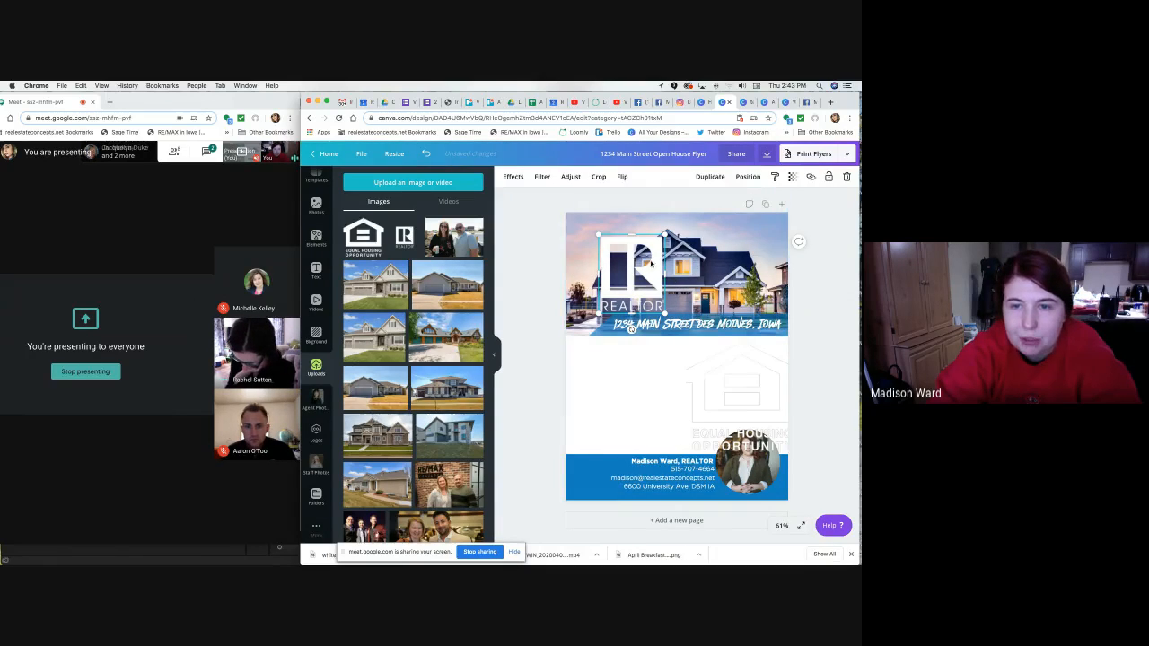
# Line up the Equal Housing logo side by side with the slightly enlarged REALTOR logo.
pyautogui.moveTo(747, 383); pyautogui.dragTo(730, 258)
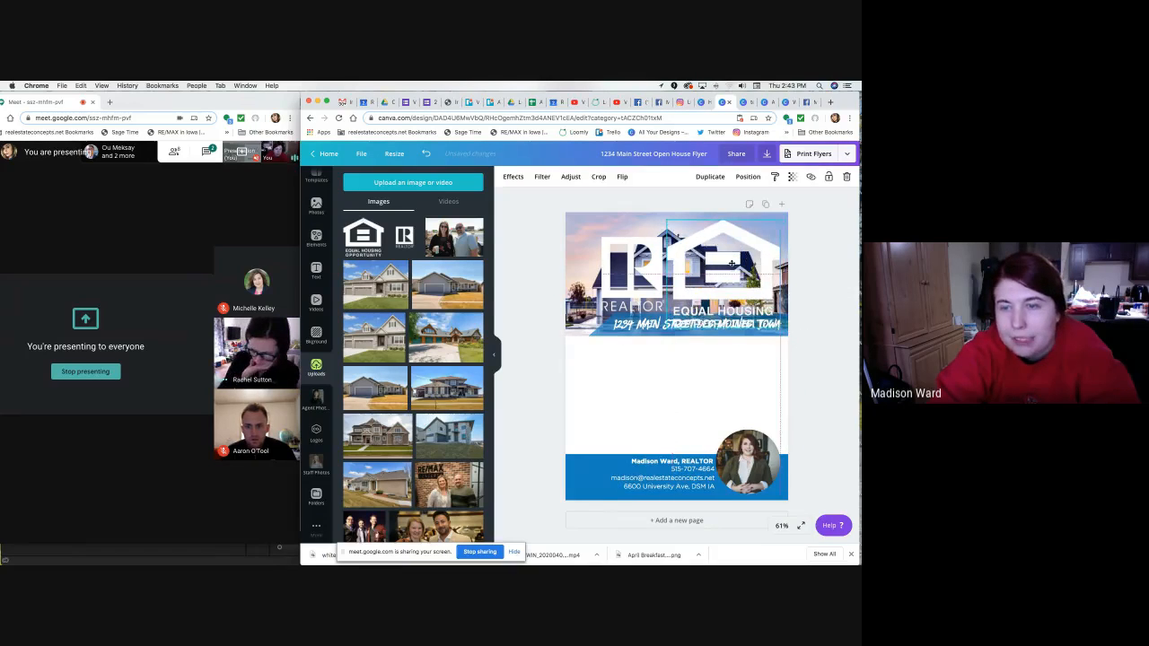
pyautogui.click(628, 266)
pyautogui.moveTo(664, 235); pyautogui.dragTo(675, 224)
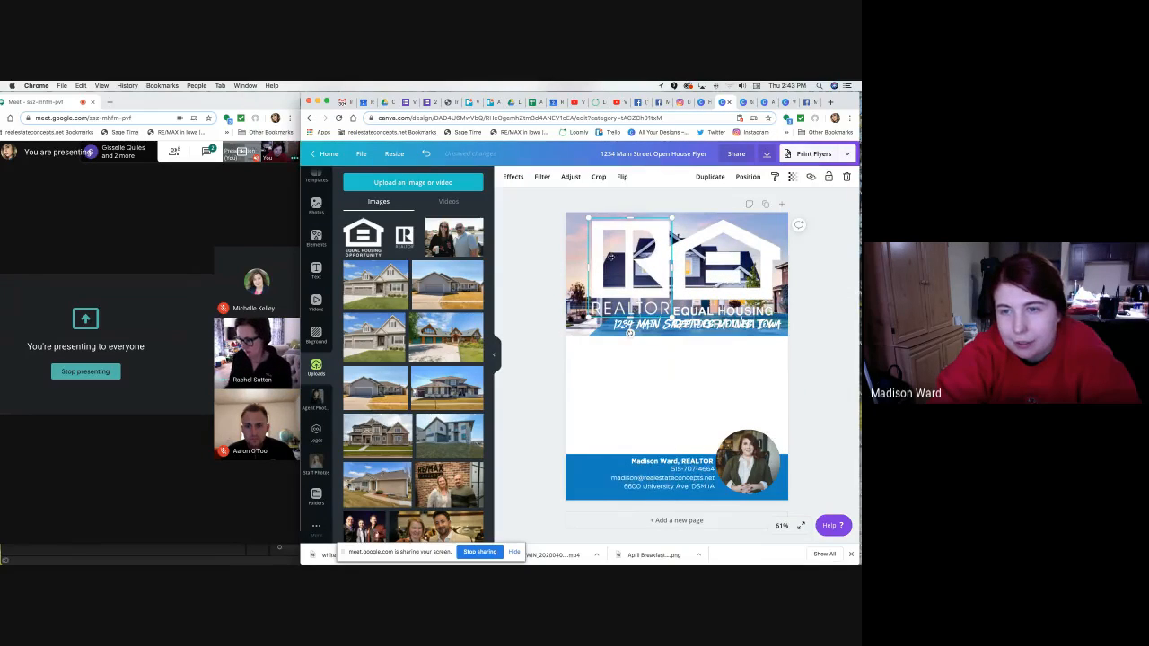
pyautogui.moveTo(612, 257); pyautogui.dragTo(608, 261)
pyautogui.moveTo(705, 270); pyautogui.dragTo(704, 268)
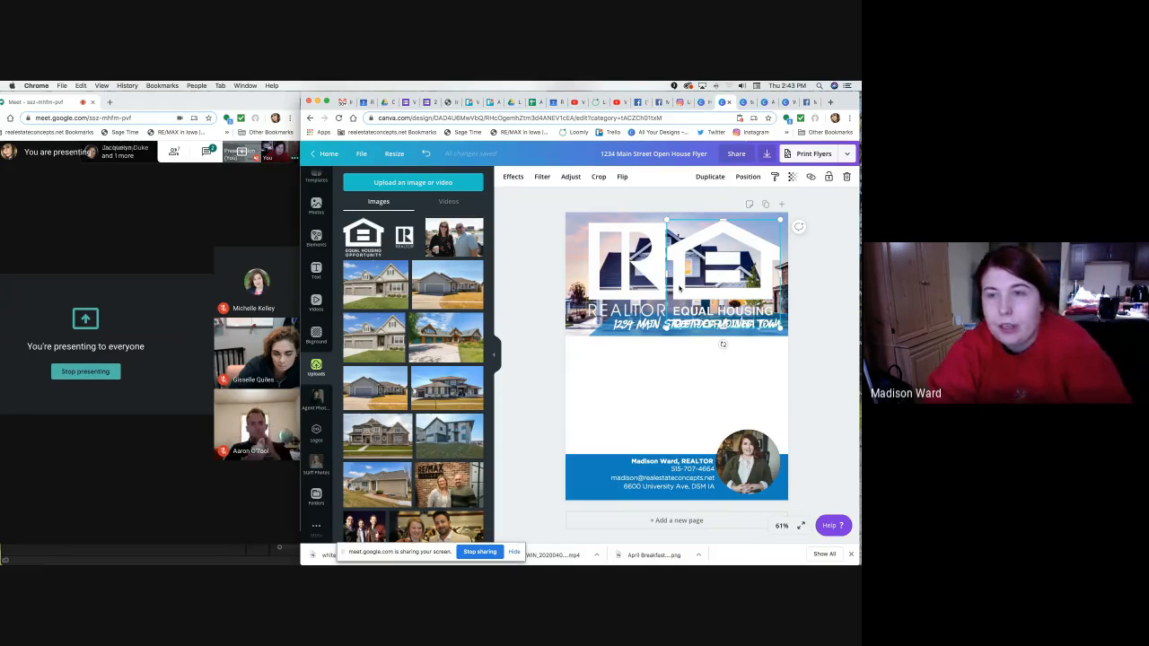
# Select both logos together and shrink them into a small icon in the agent band.
pyautogui.click(813, 276)
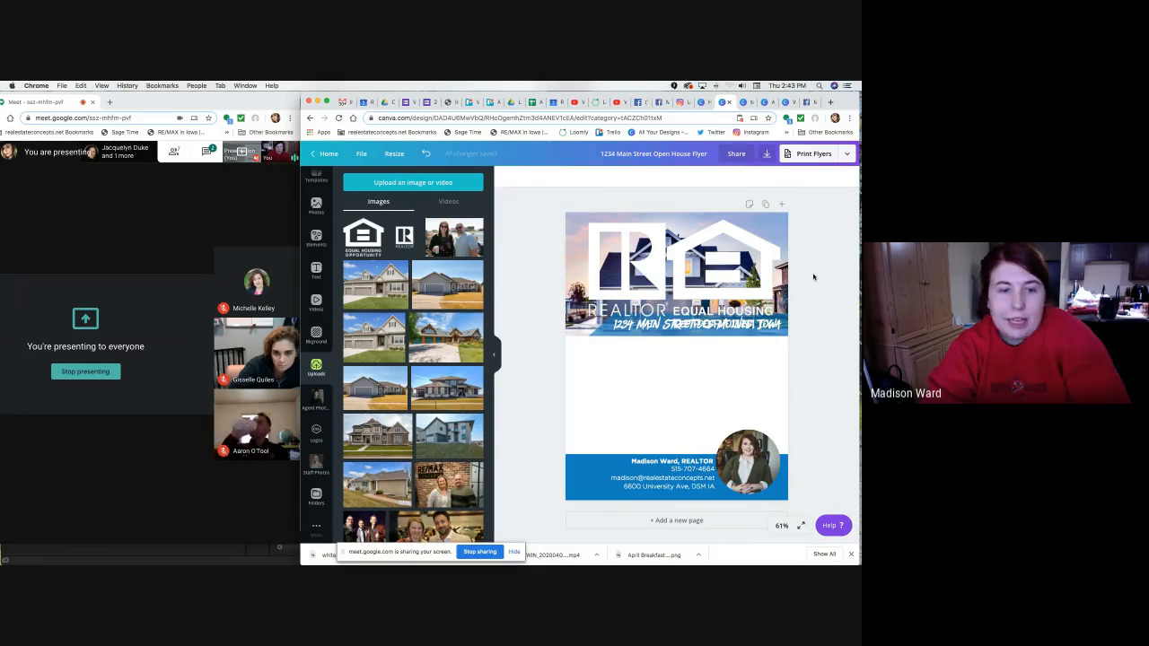
pyautogui.click(729, 269)
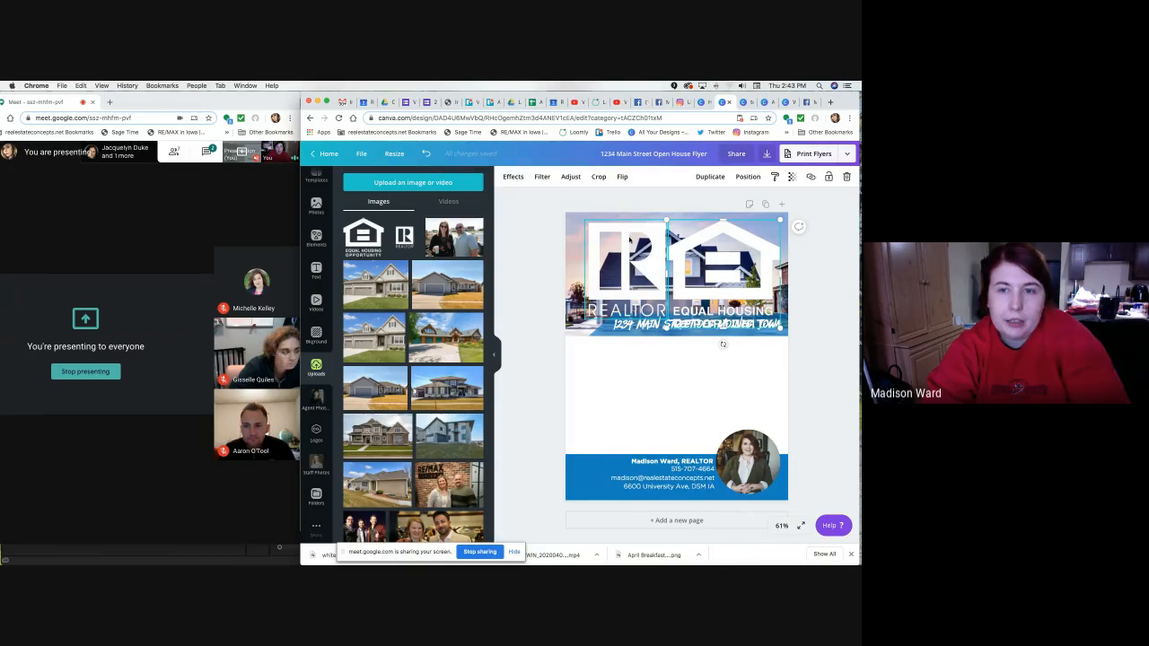
pyautogui.keyDown('shift'); pyautogui.click(628, 286); pyautogui.keyUp('shift')
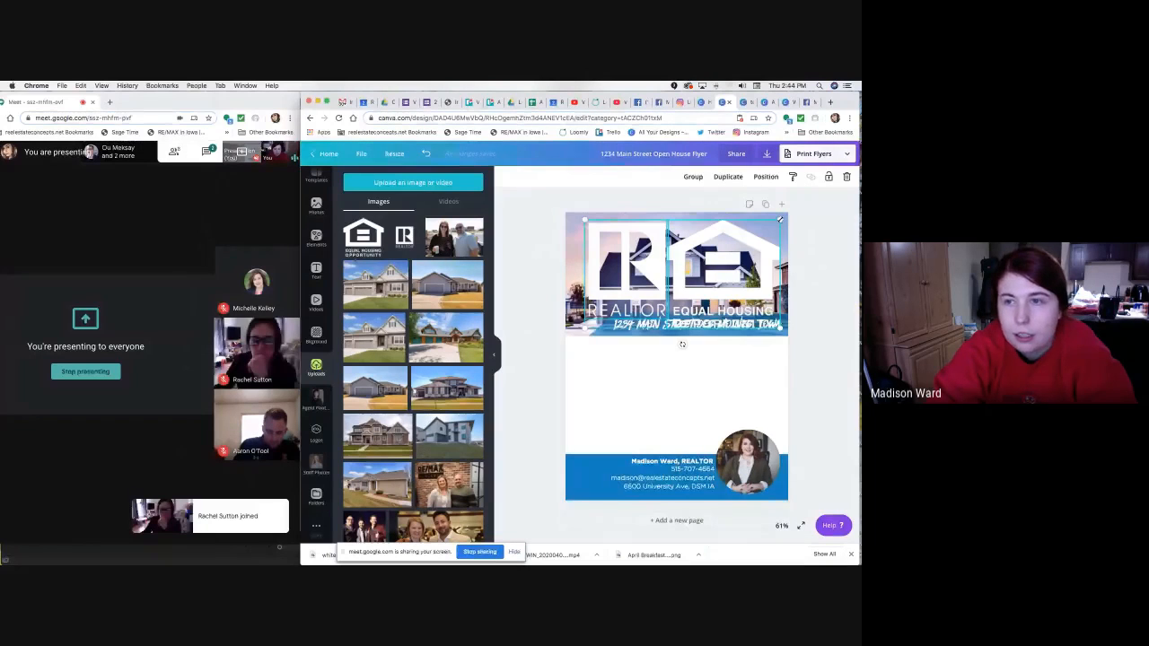
pyautogui.moveTo(779, 219); pyautogui.dragTo(585, 517)
# Shrink both compliance logos together in the blue band's bottom-left corner.
pyautogui.click(543, 483)
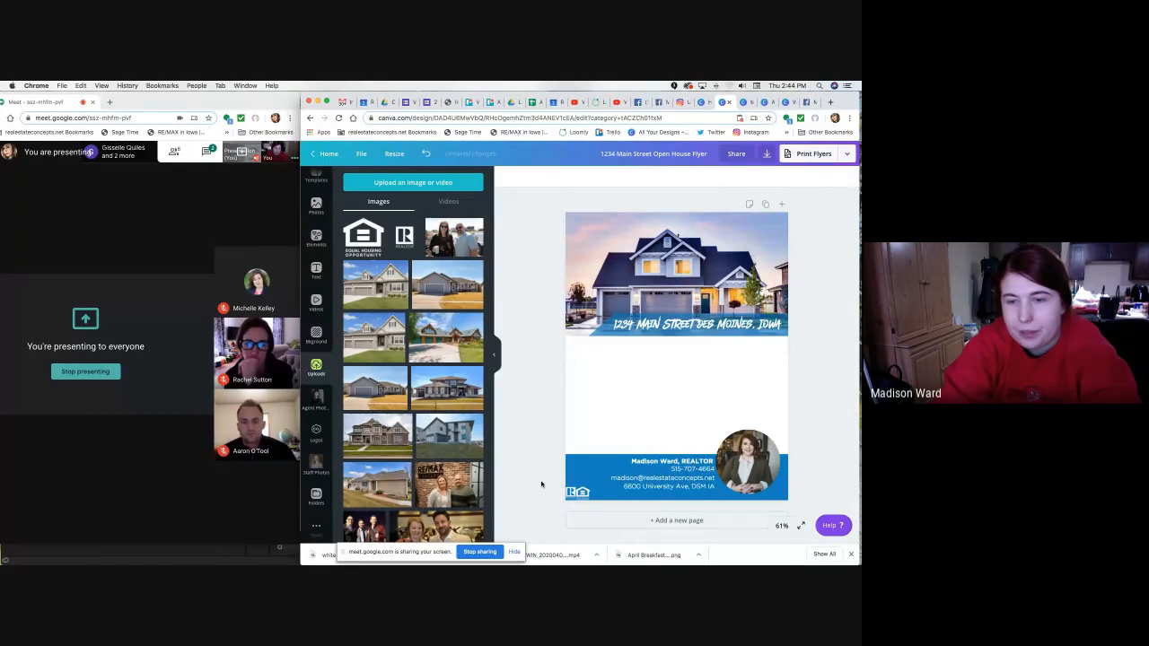
pyautogui.click(576, 492)
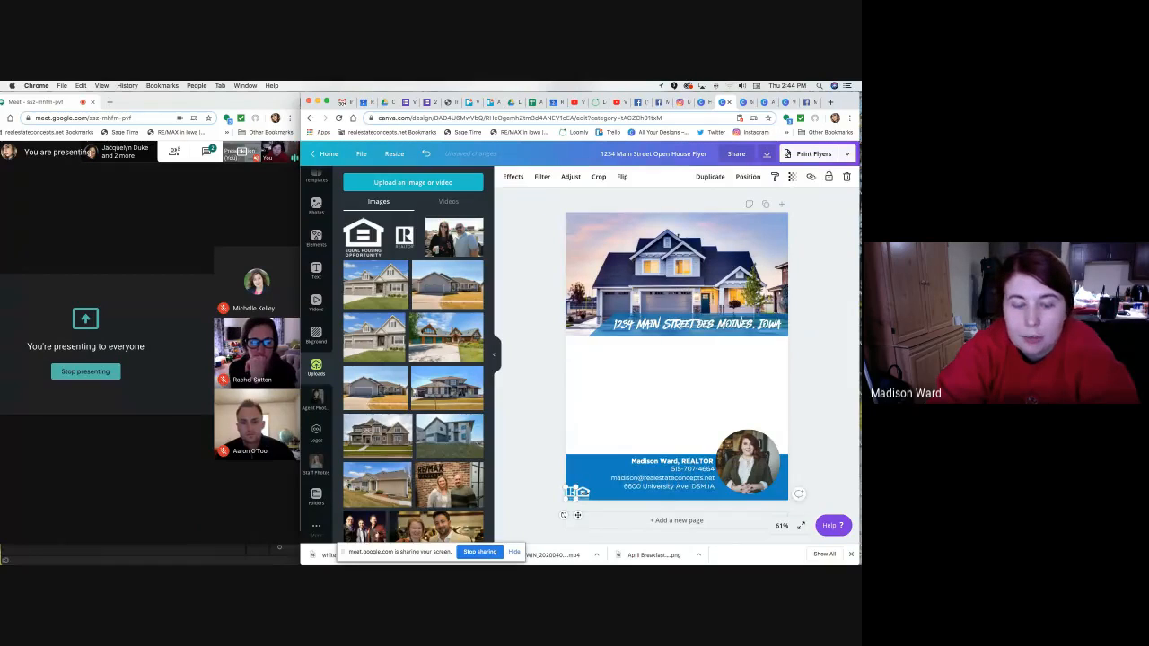
pyautogui.keyDown('shift'); pyautogui.click(589, 495); pyautogui.keyUp('shift')
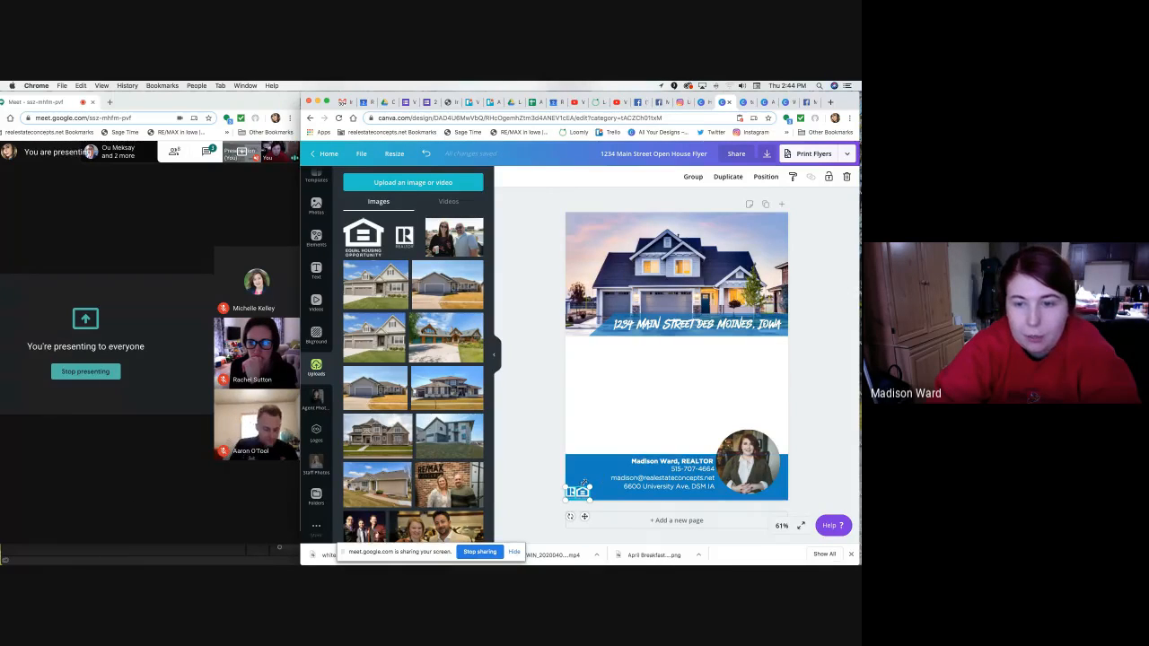
pyautogui.moveTo(590, 487); pyautogui.dragTo(593, 487)
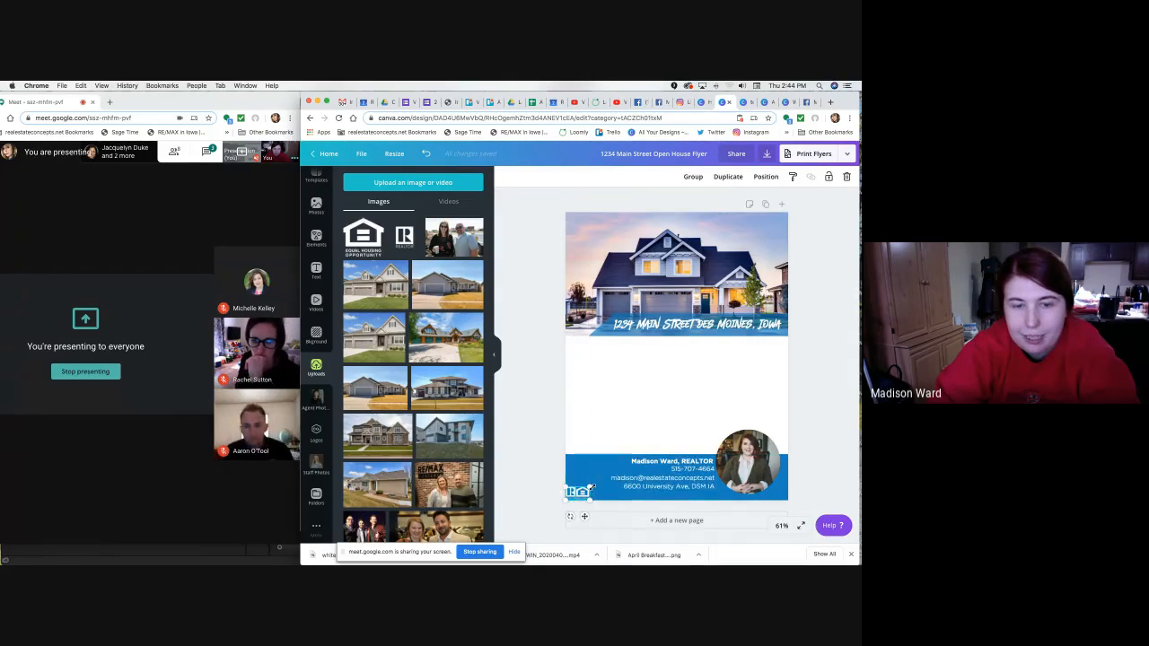
pyautogui.click(546, 470)
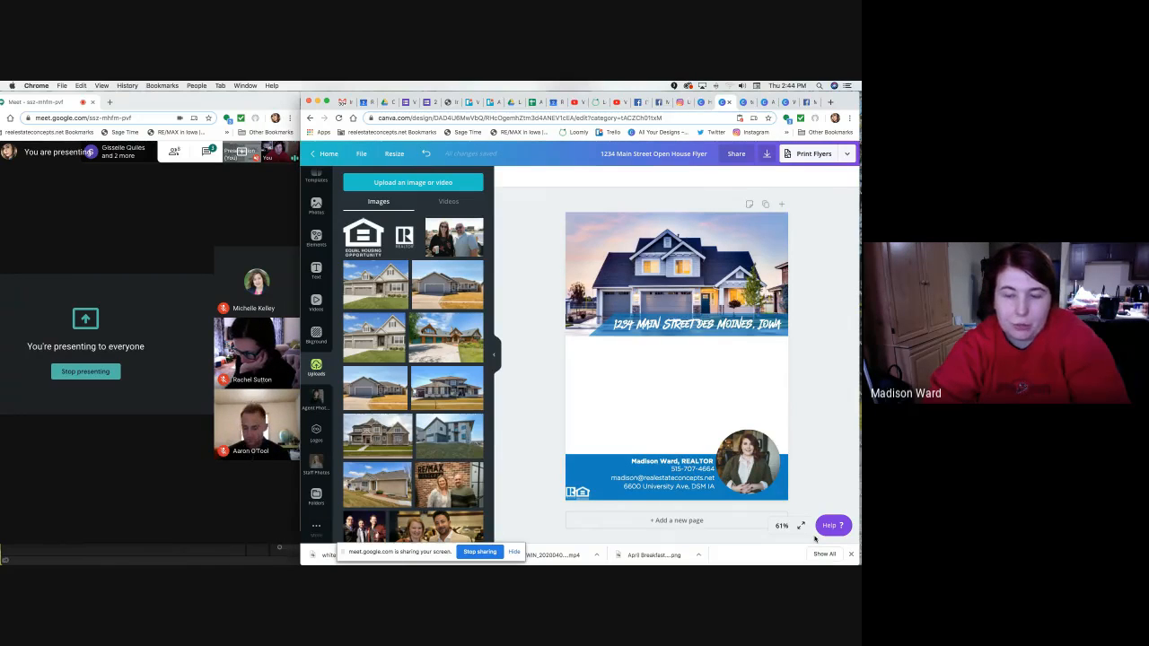
pyautogui.press('super+plus')
pyautogui.press('super+plus')
pyautogui.click(780, 526)
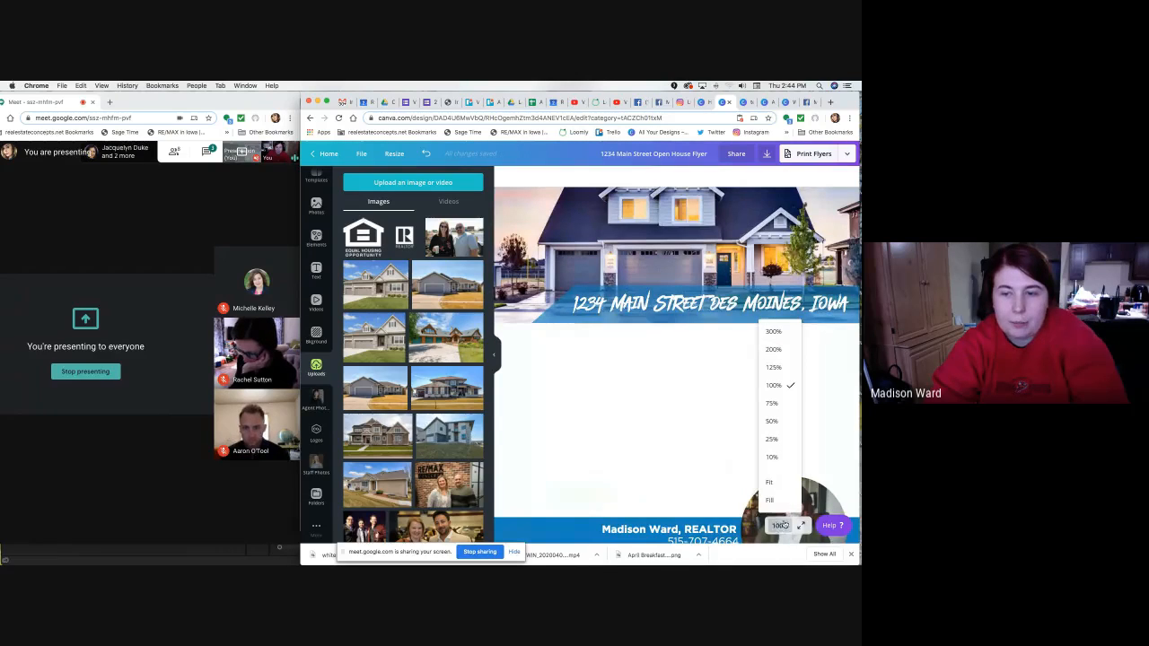
pyautogui.click(773, 367)
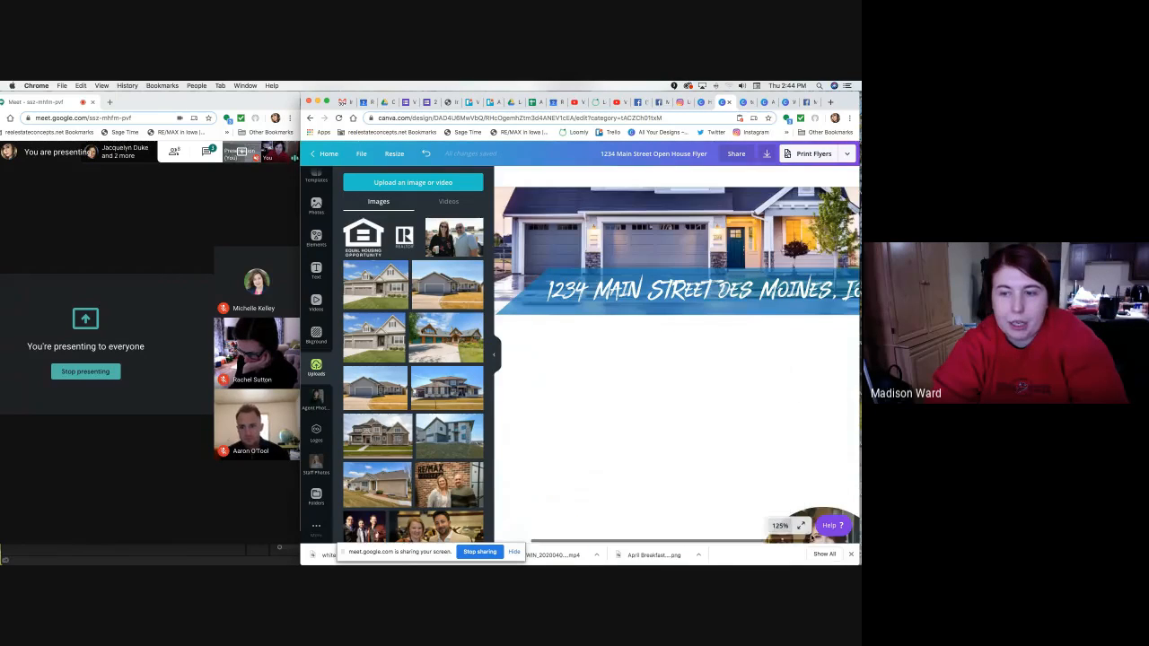
pyautogui.click(803, 527)
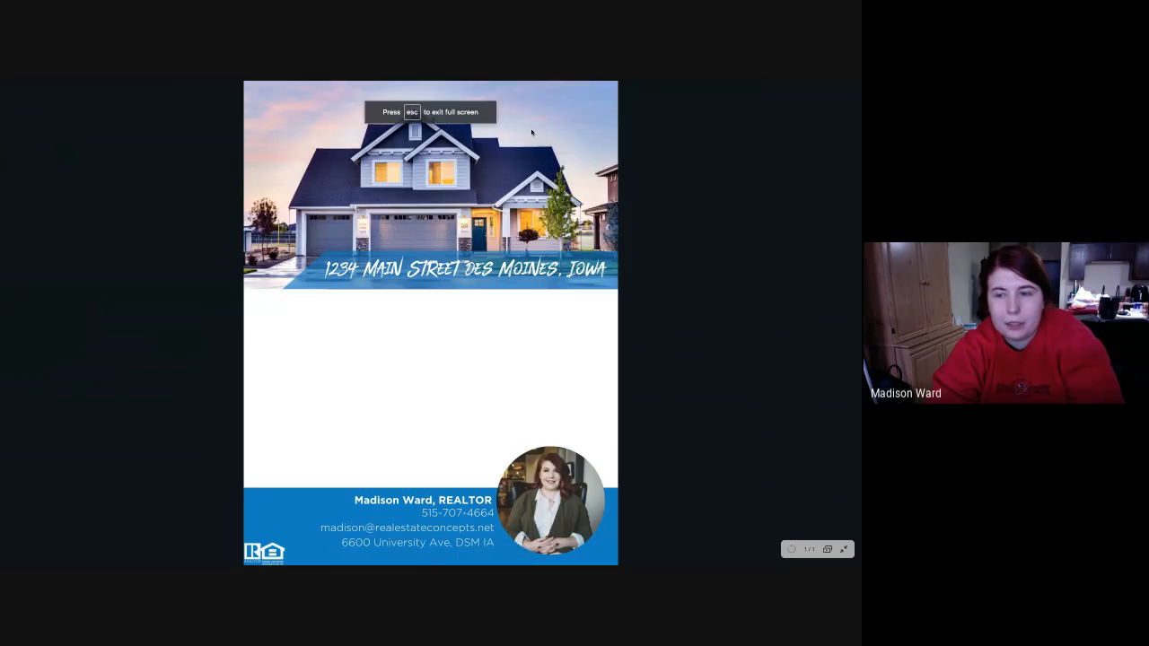
pyautogui.click(843, 557)
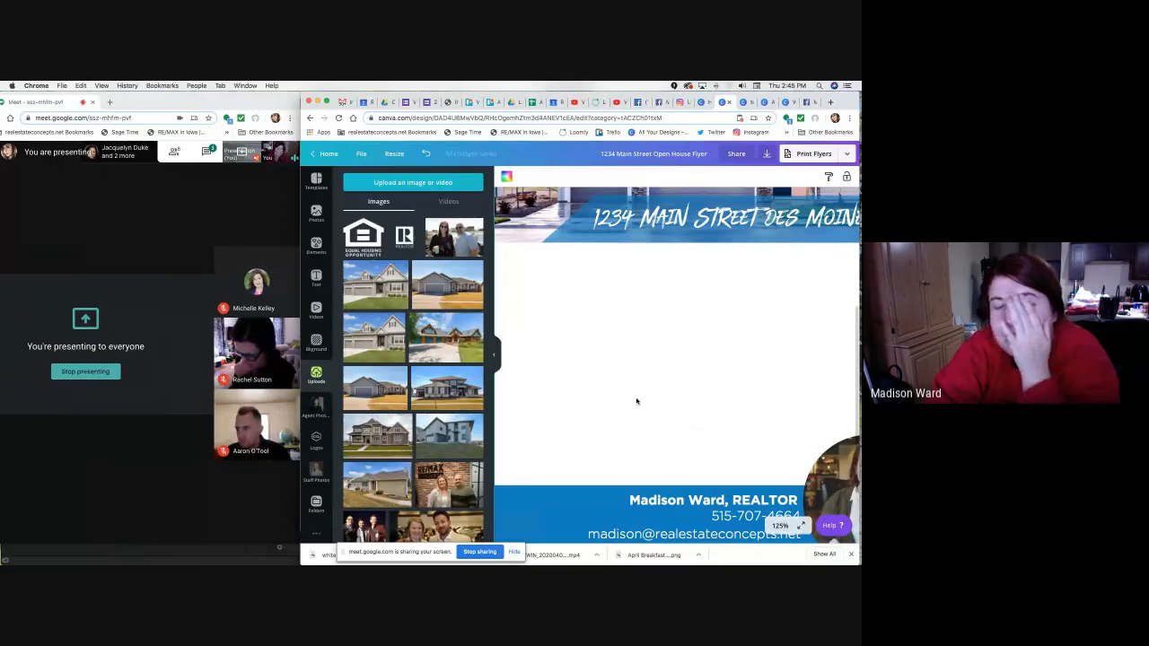
# Add a blank second page to the design.
pyautogui.scroll(-2, 637, 402)
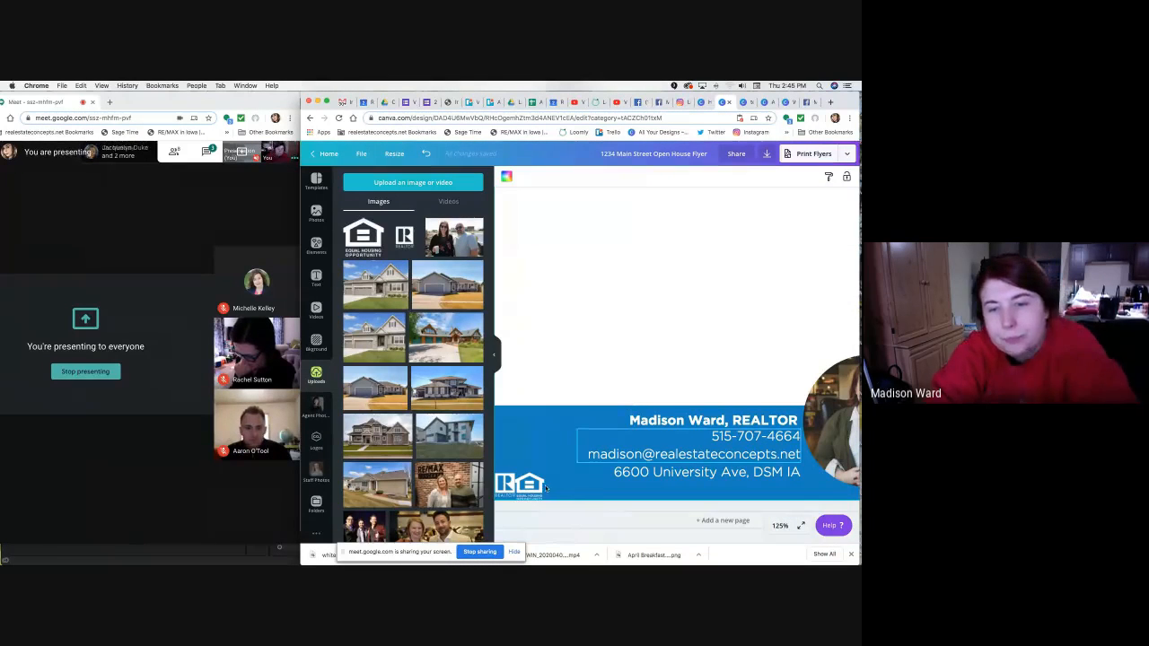
pyautogui.click(572, 526)
pyautogui.scroll(15, 545, 465)
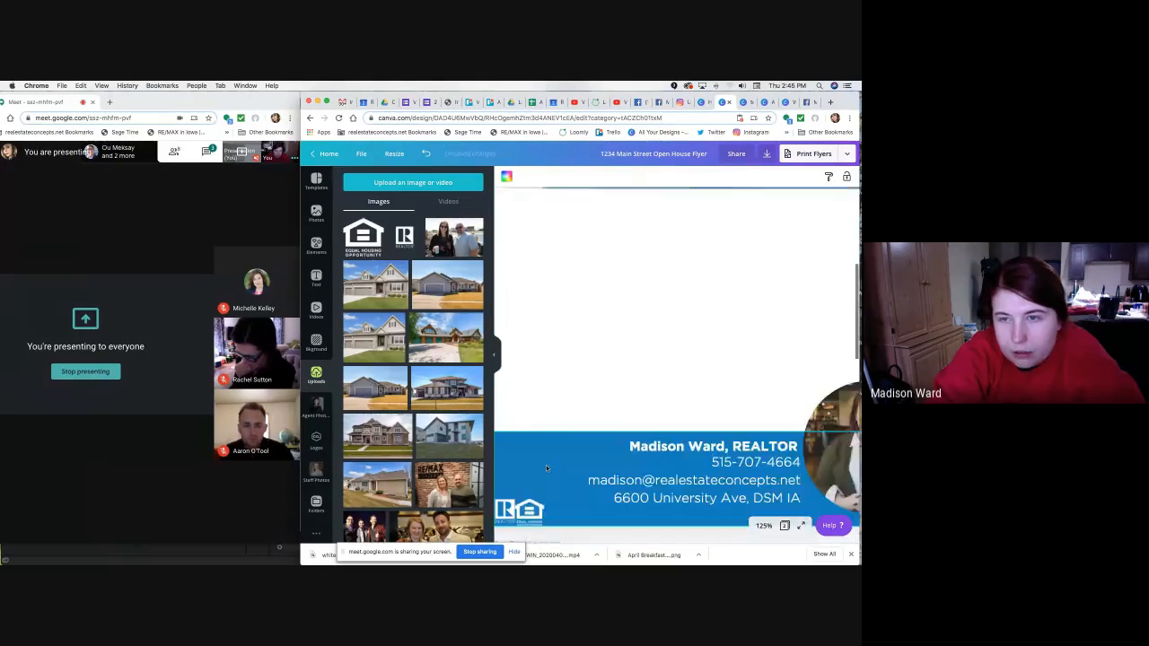
pyautogui.scroll(-10, 556, 471)
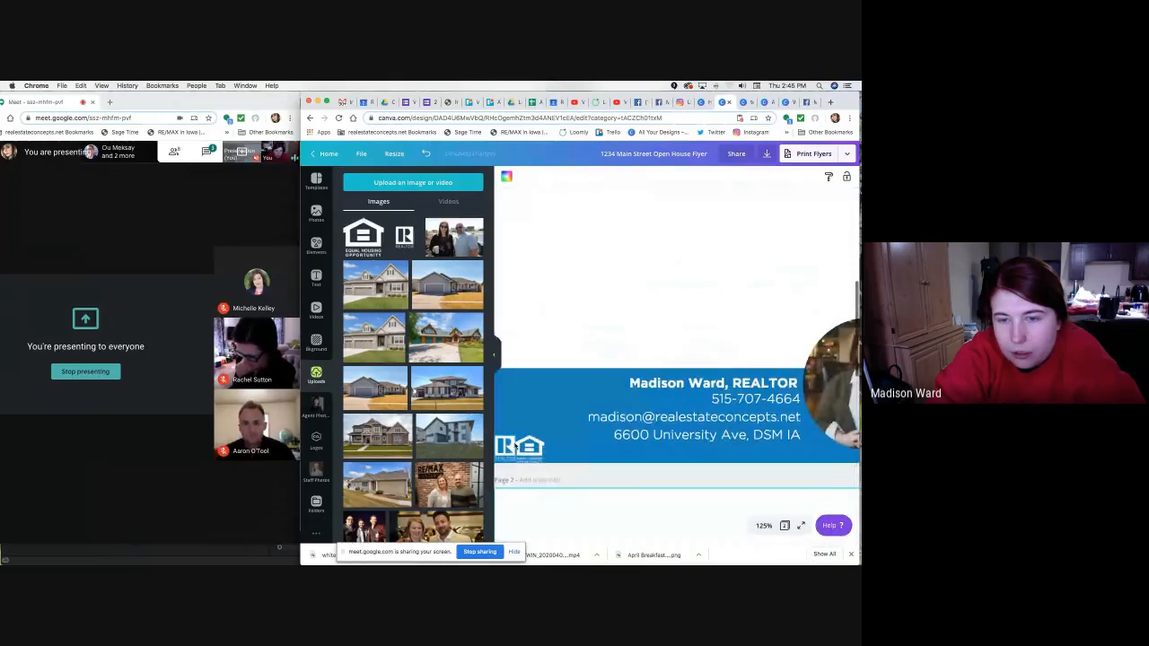
# Shrink the footer logo further, hiding the Uploads panel for more room.
pyautogui.click(527, 446)
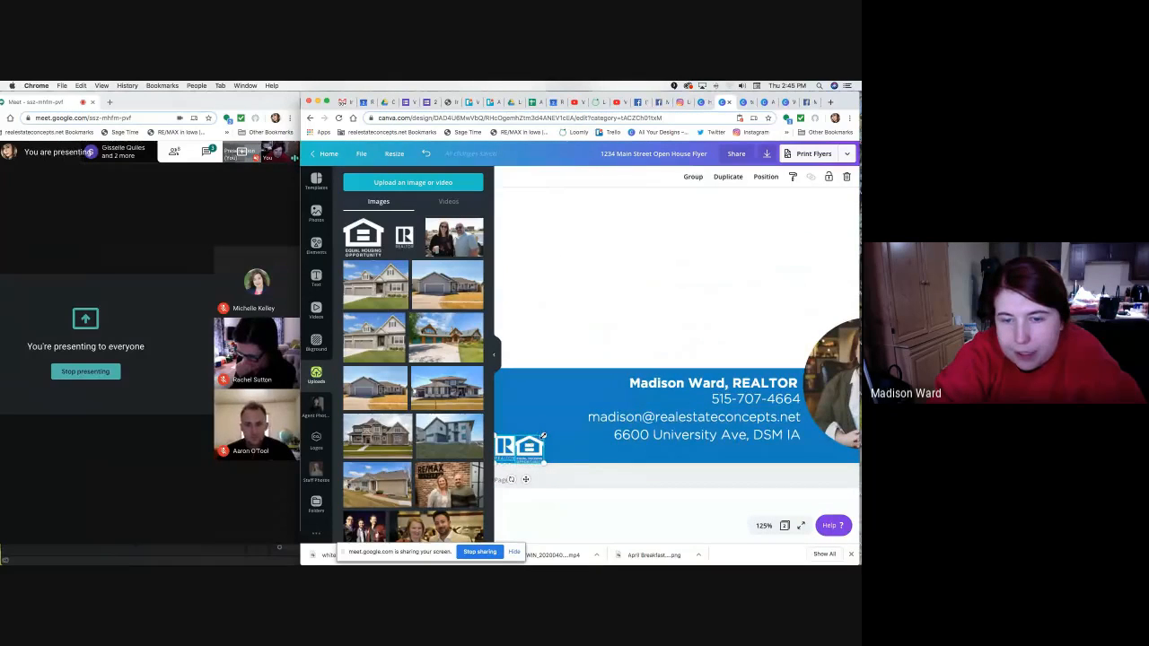
pyautogui.moveTo(545, 436); pyautogui.dragTo(530, 446)
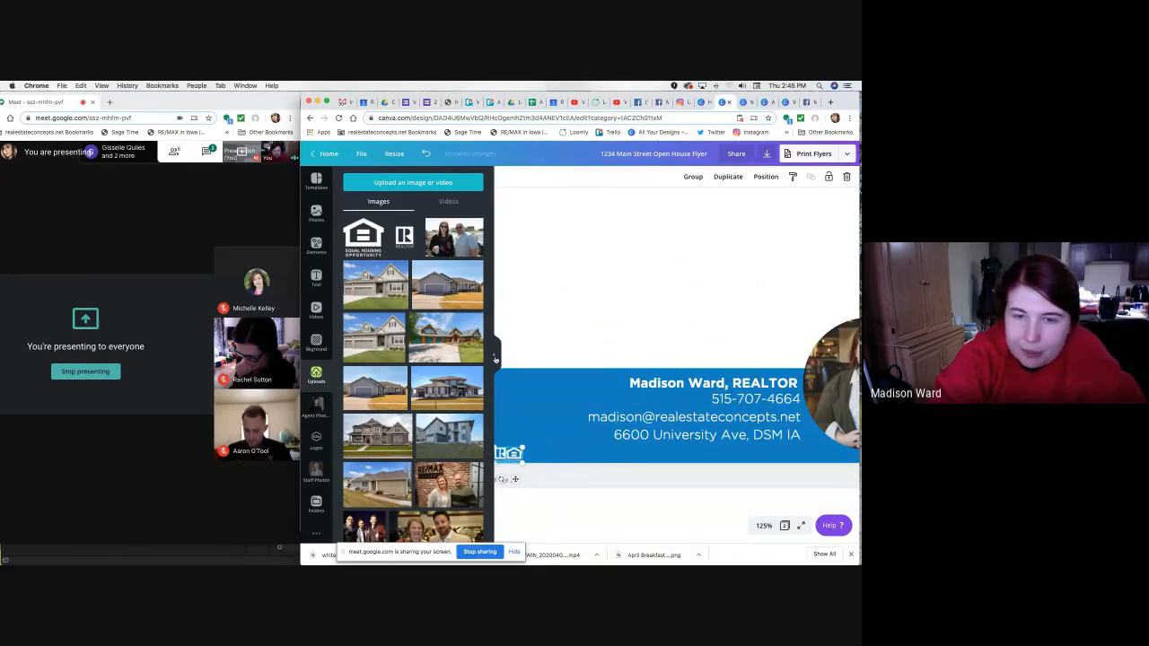
pyautogui.click(493, 354)
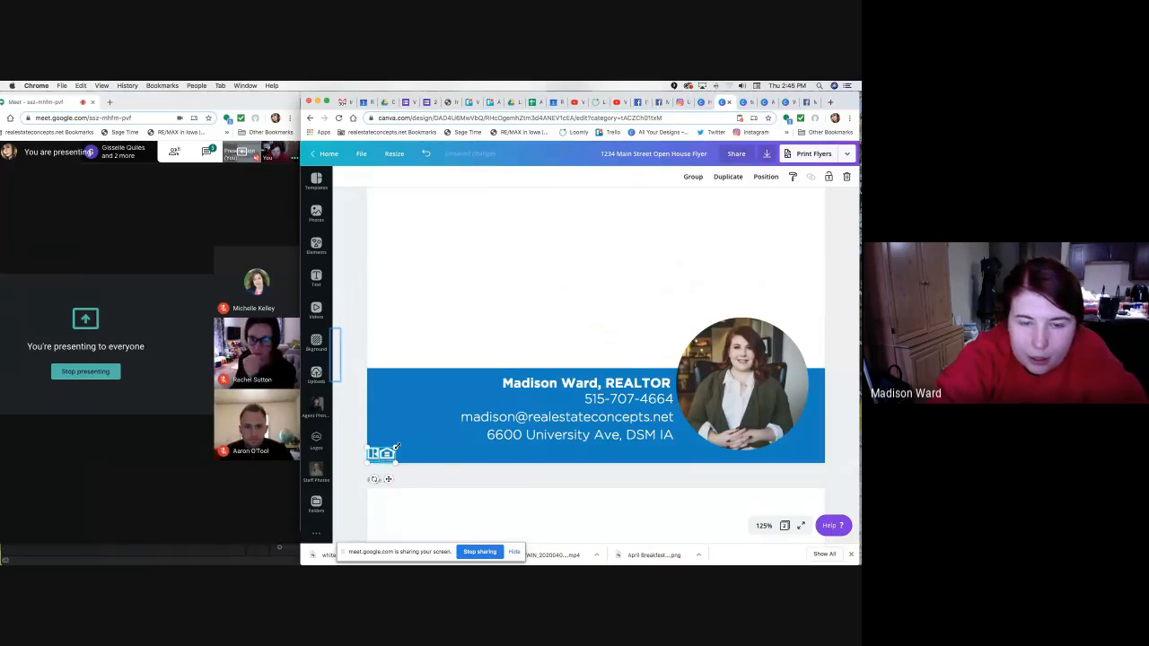
pyautogui.moveTo(396, 460); pyautogui.dragTo(380, 463)
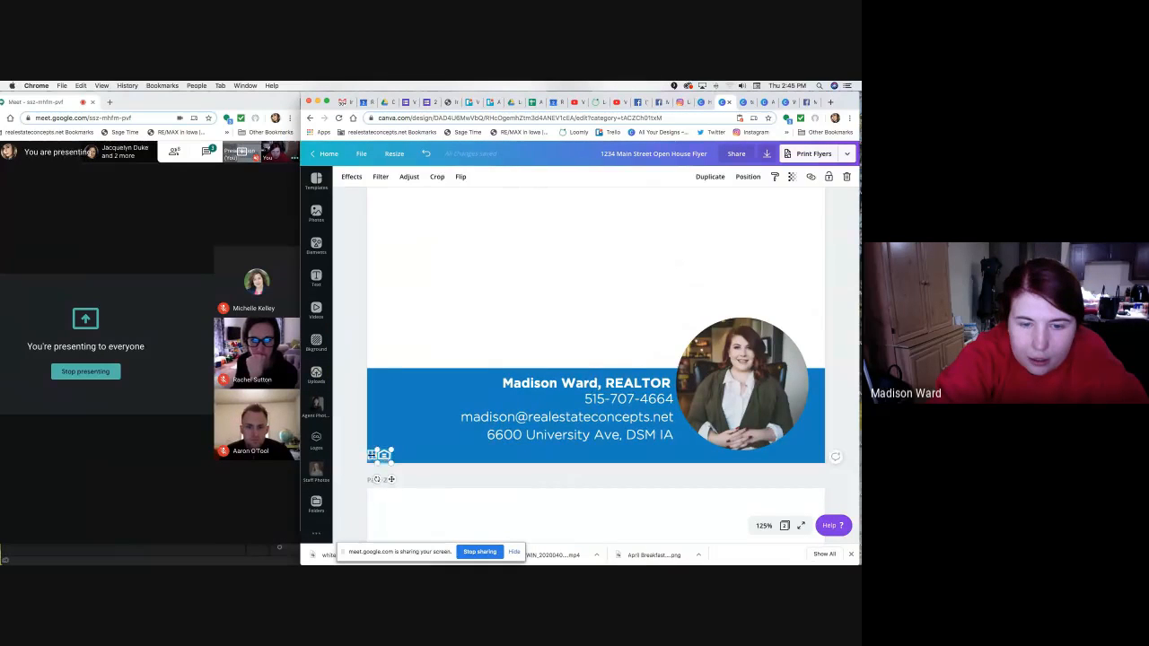
# Check the footer by selecting the small logos and blue band in turn.
pyautogui.click(356, 460)
pyautogui.click(371, 456)
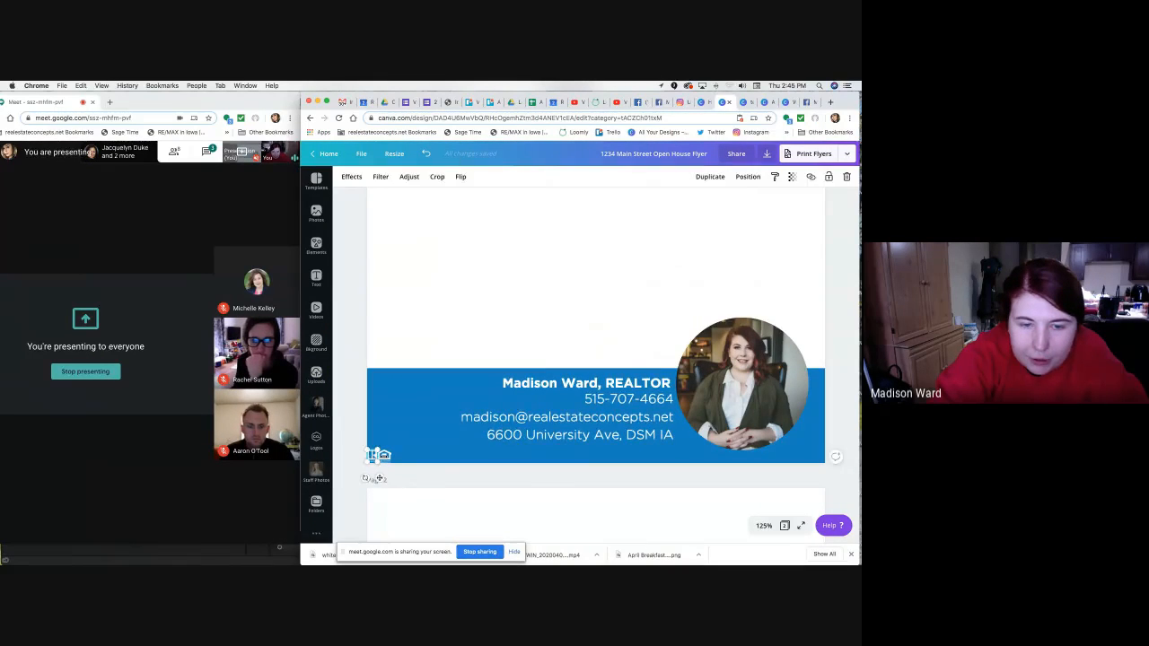
pyautogui.click(389, 464)
pyautogui.moveTo(364, 464); pyautogui.dragTo(386, 454)
pyautogui.keyDown('shift'); pyautogui.click(415, 436); pyautogui.keyUp('shift')
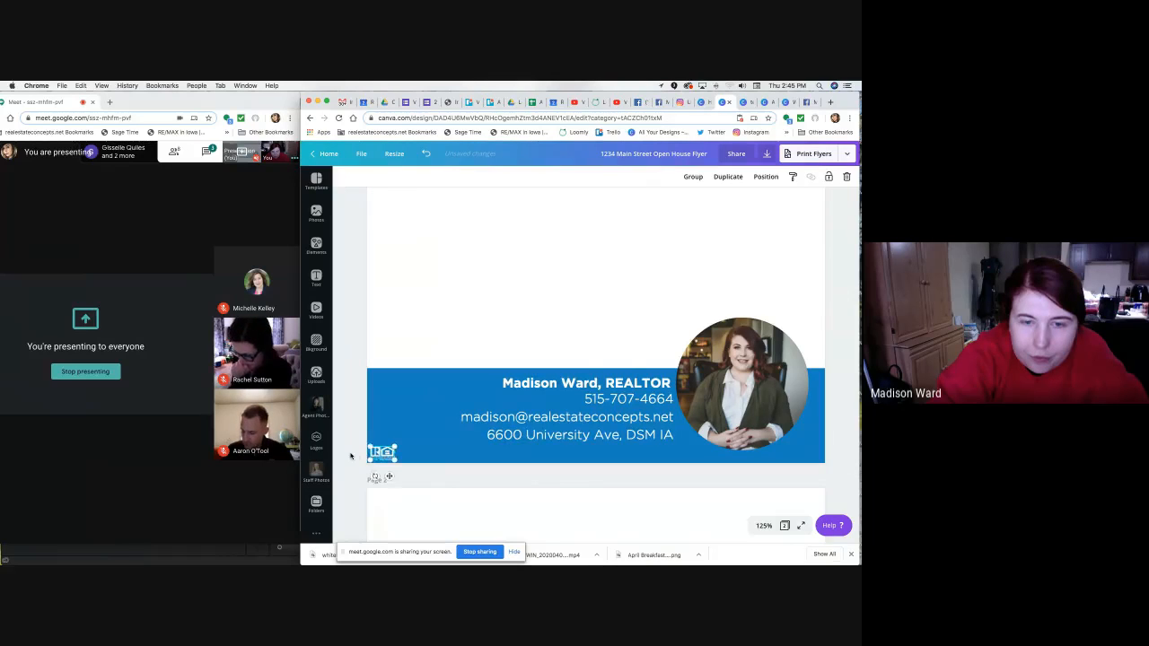
pyautogui.click(375, 453)
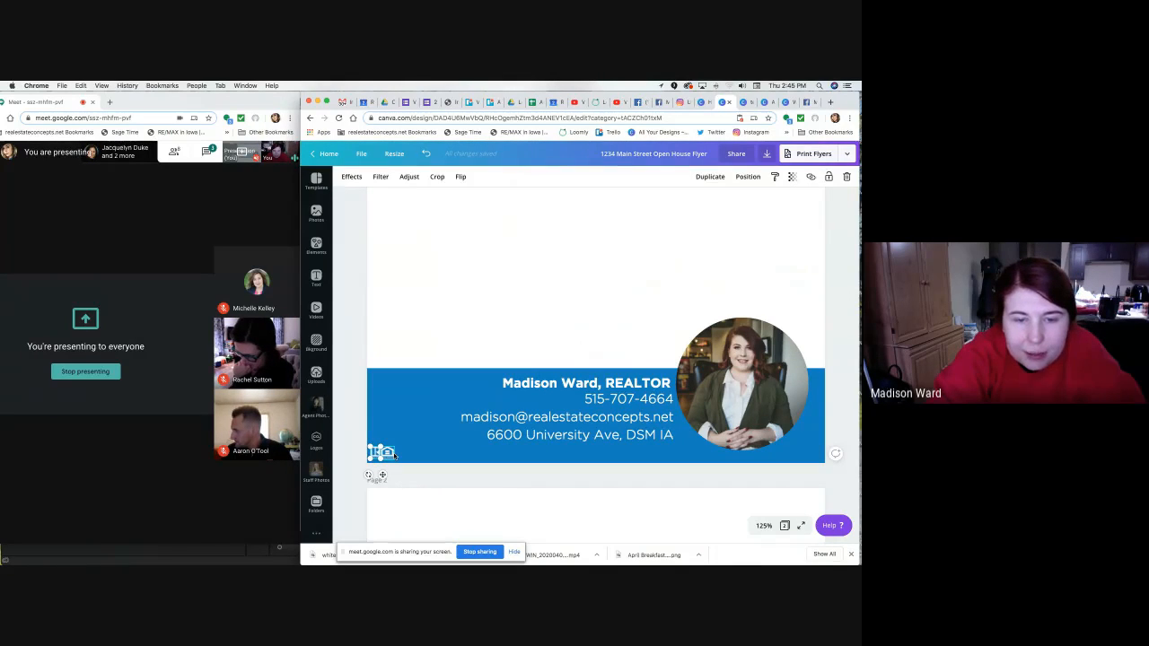
pyautogui.click(359, 468)
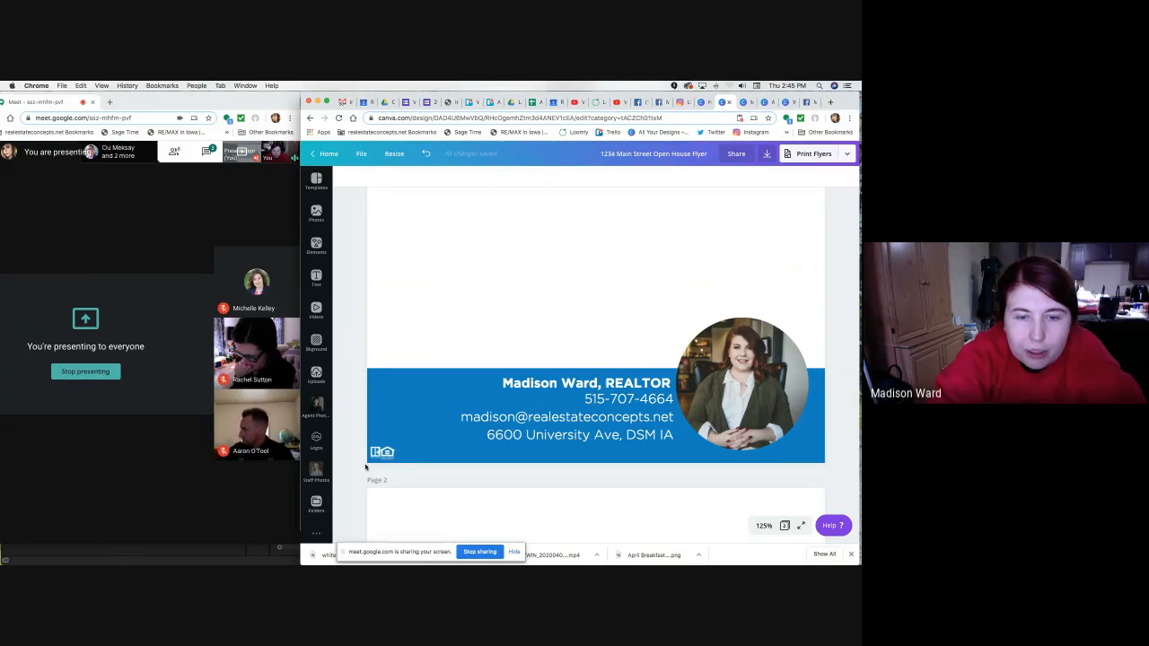
pyautogui.moveTo(366, 467); pyautogui.dragTo(401, 442)
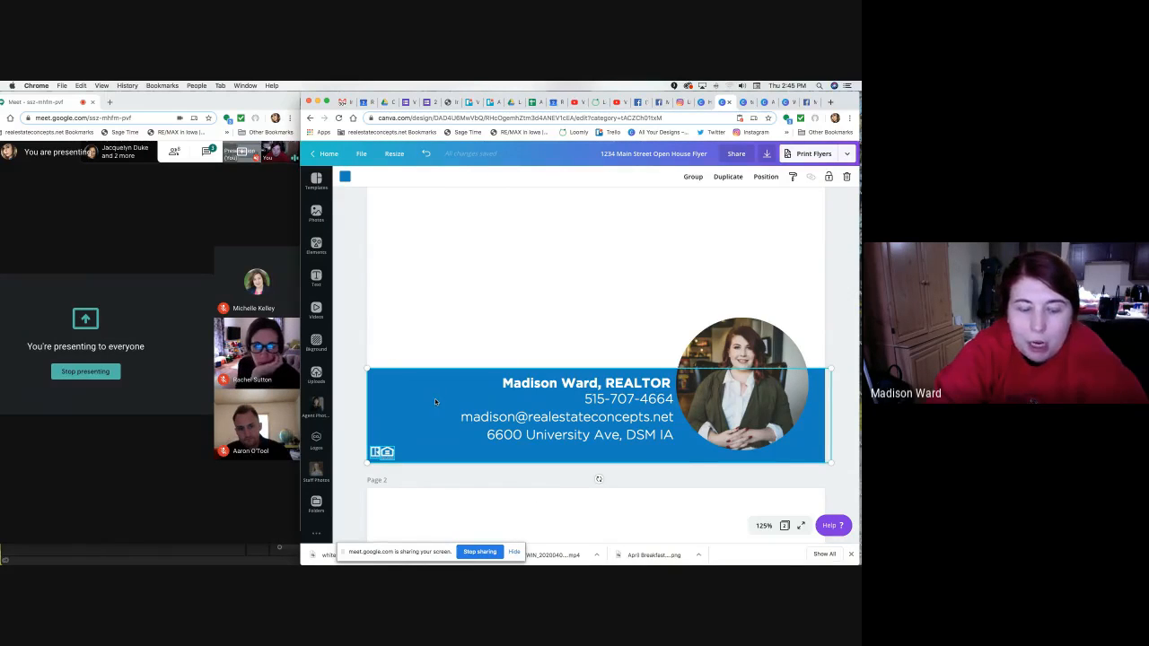
pyautogui.click(383, 453)
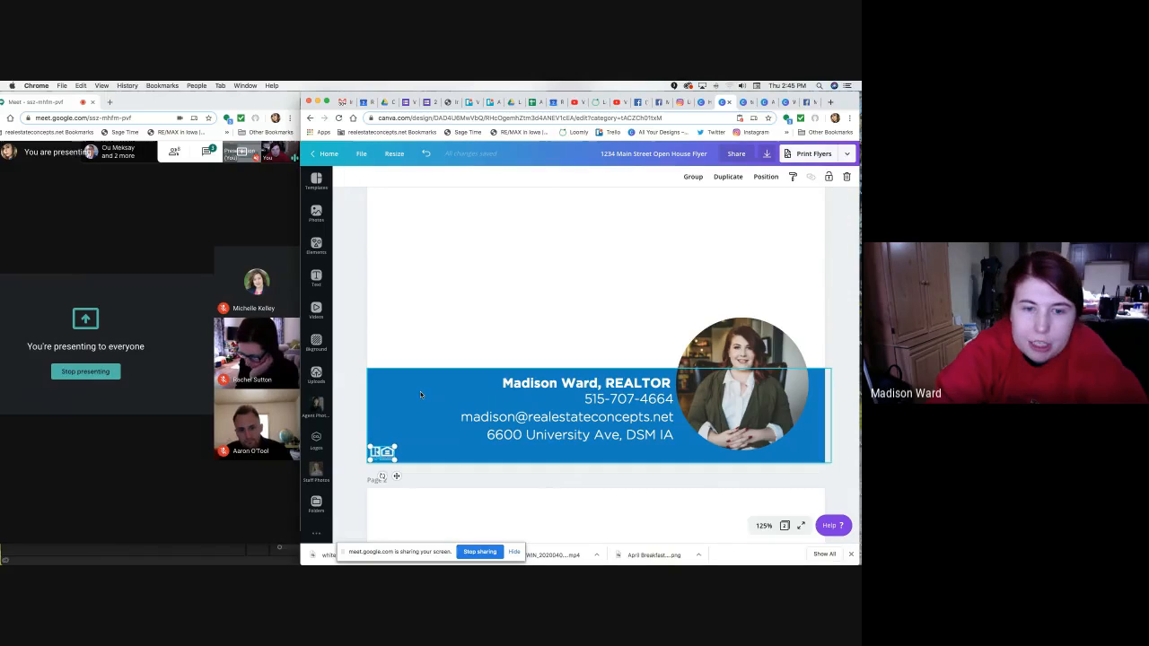
pyautogui.click(351, 459)
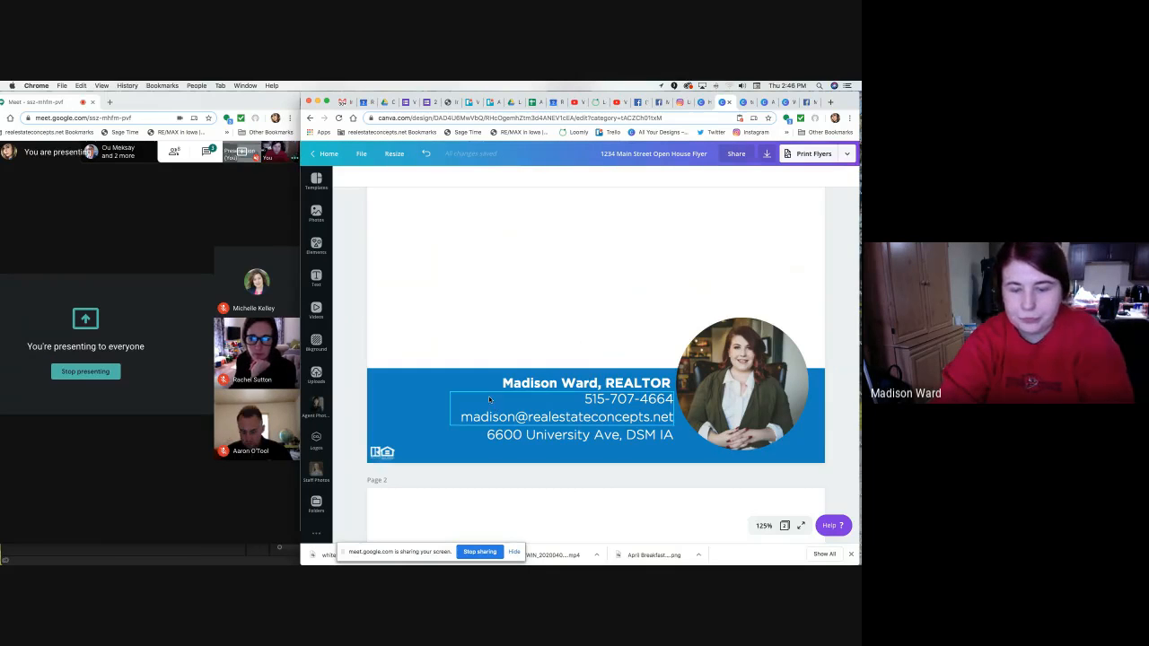
# Add a tiny 'Each office is independently owned and operated' line beside the logos on the band's bottom edge.
pyautogui.press('t')
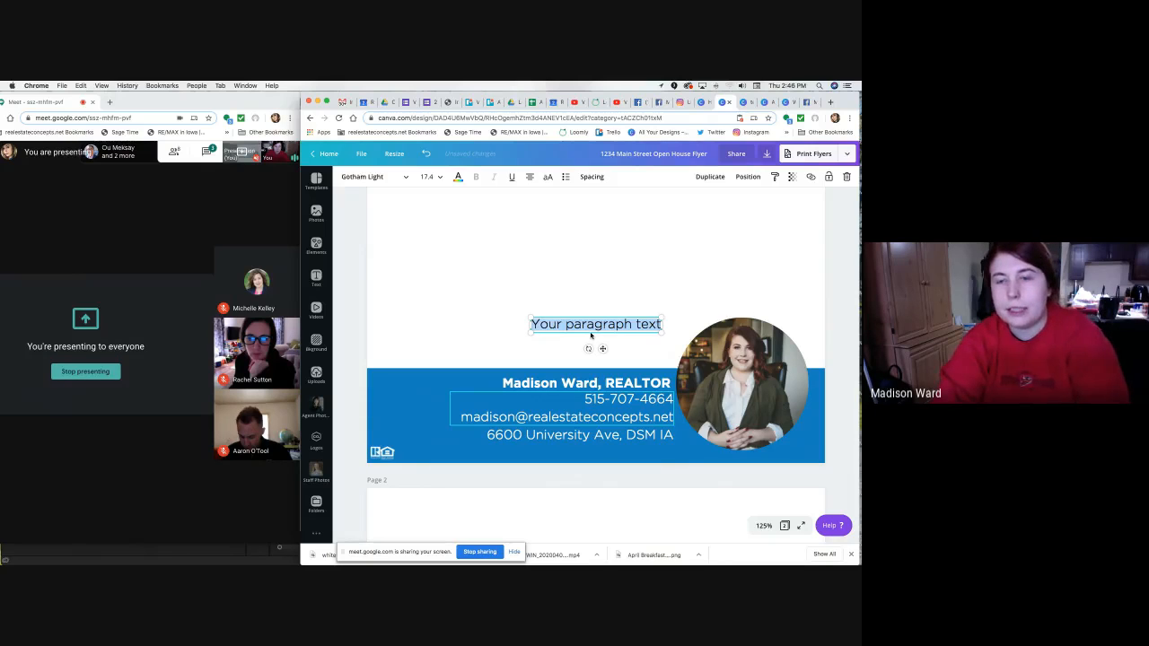
pyautogui.write('Each o')
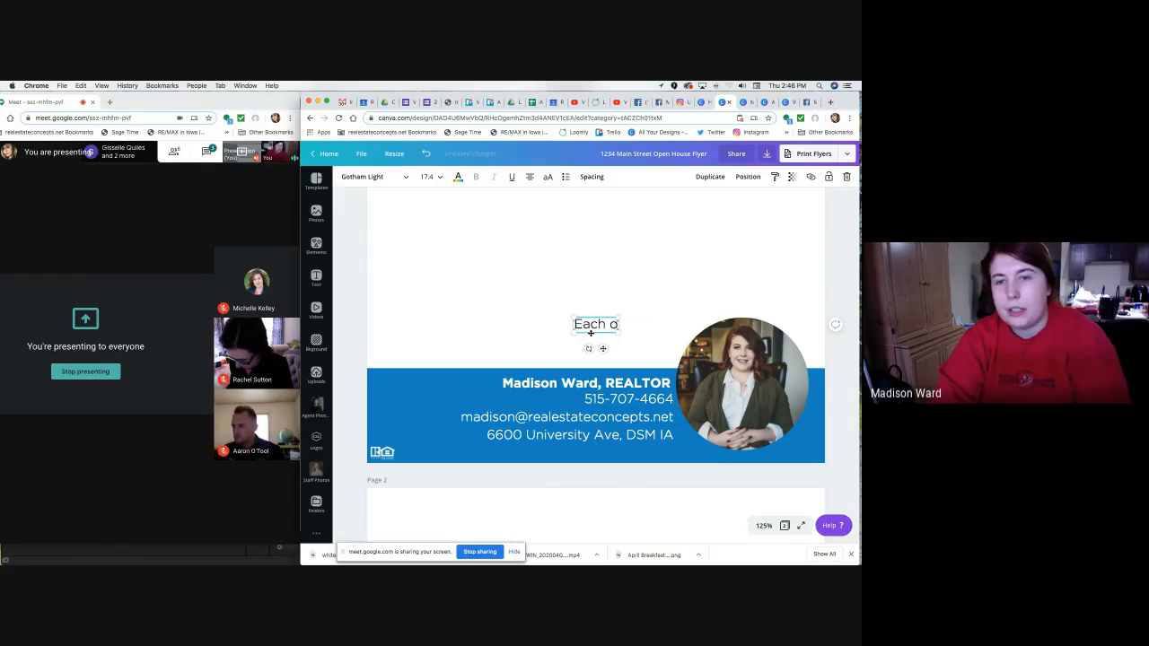
pyautogui.write('ffice is indep')
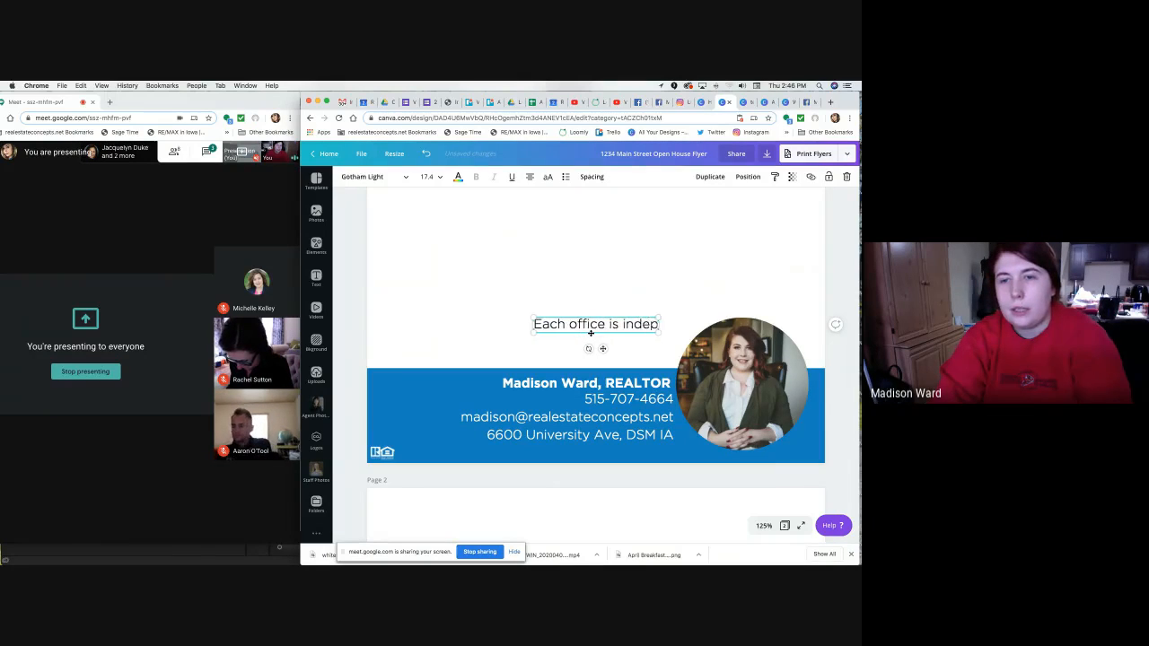
pyautogui.write('endently')
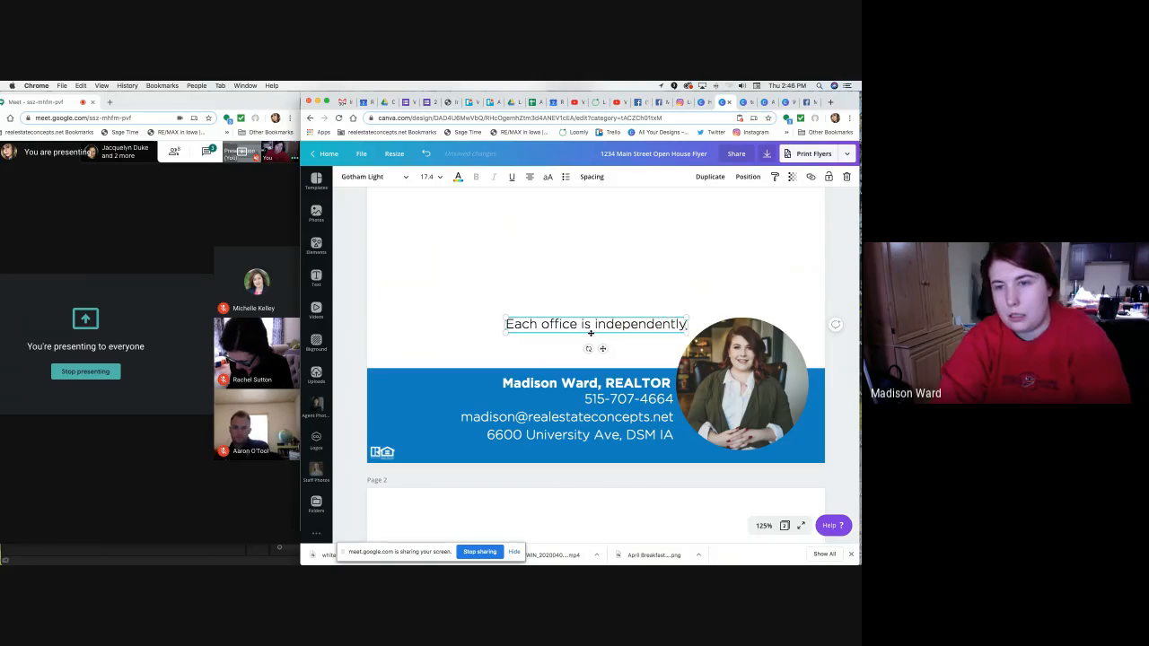
pyautogui.write(' owned and operated')
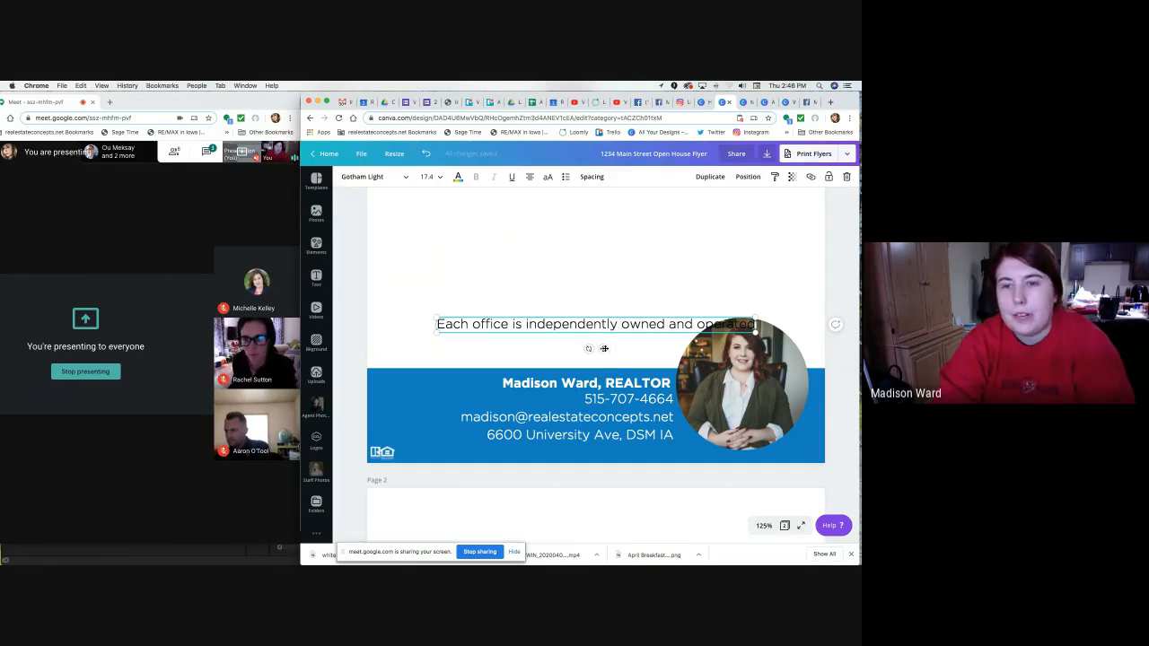
pyautogui.moveTo(603, 348); pyautogui.dragTo(564, 476)
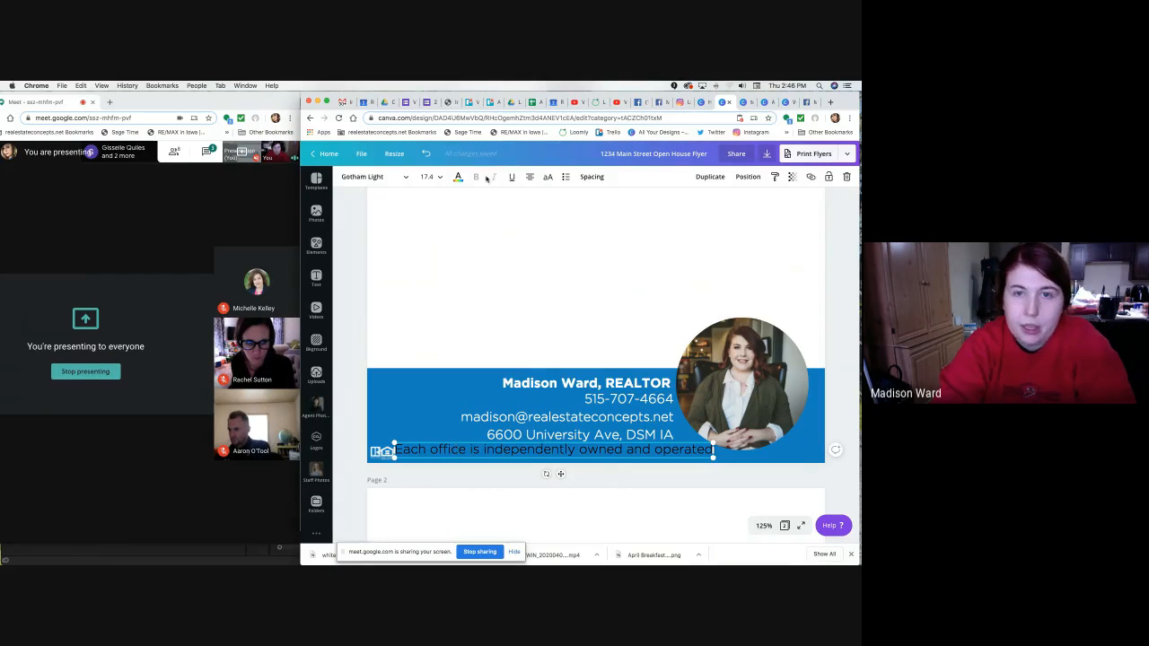
pyautogui.click(458, 177)
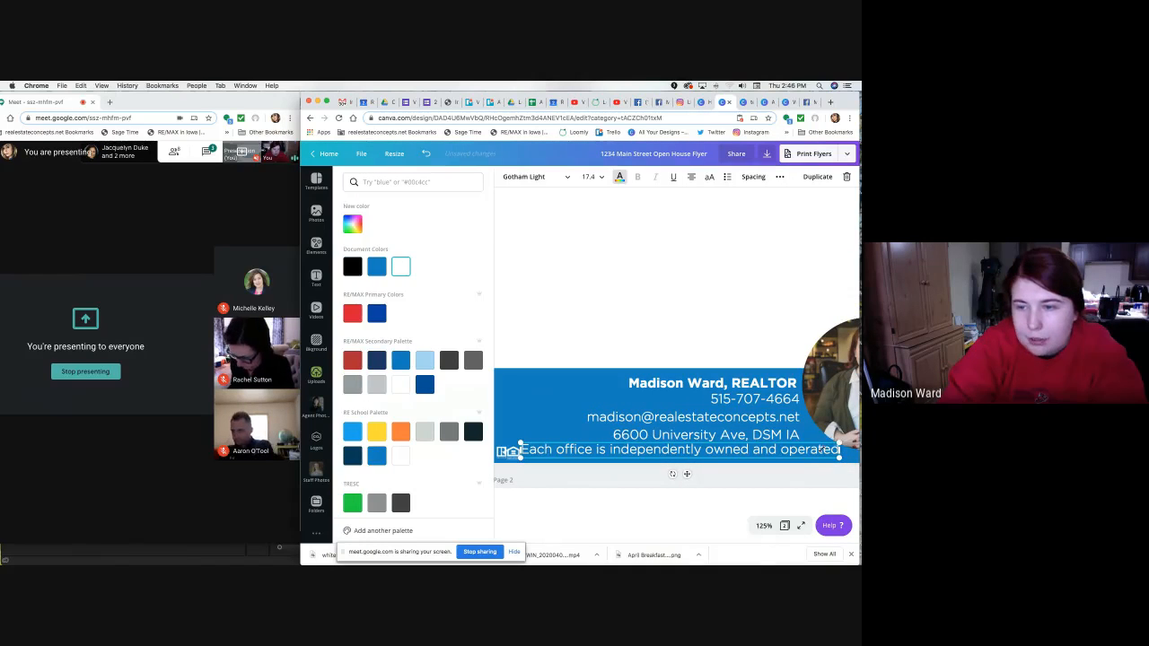
pyautogui.moveTo(837, 456); pyautogui.dragTo(596, 350)
pyautogui.click(596, 350)
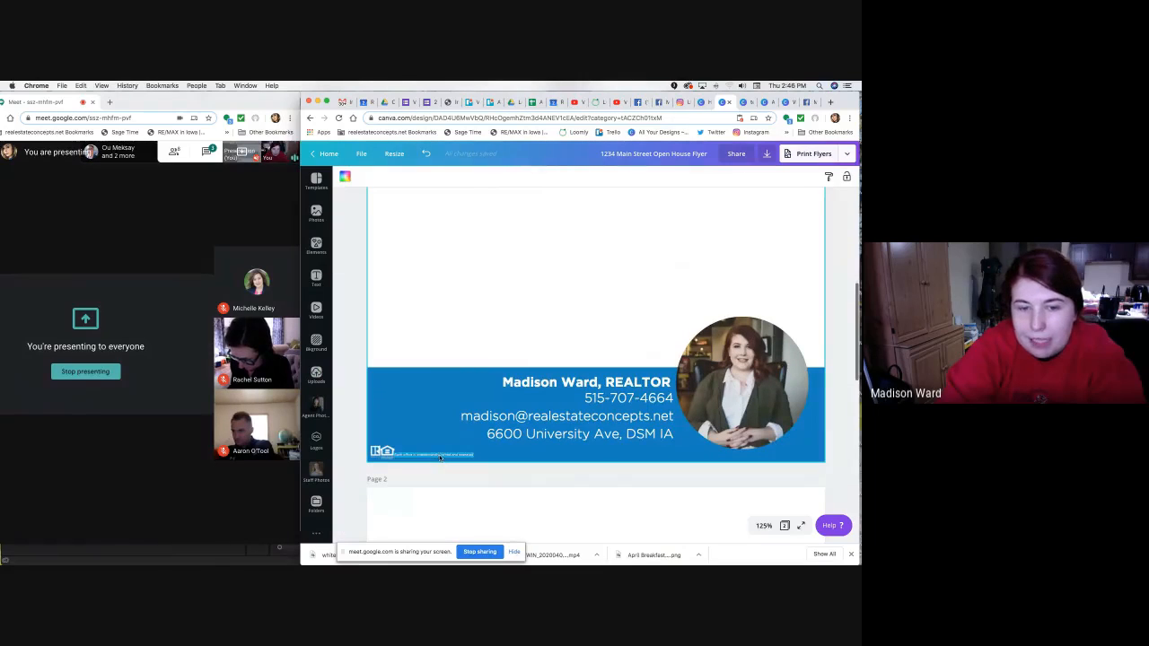
# Duplicate the footer disclaimer and move the copy just above the original.
pyautogui.click(499, 324)
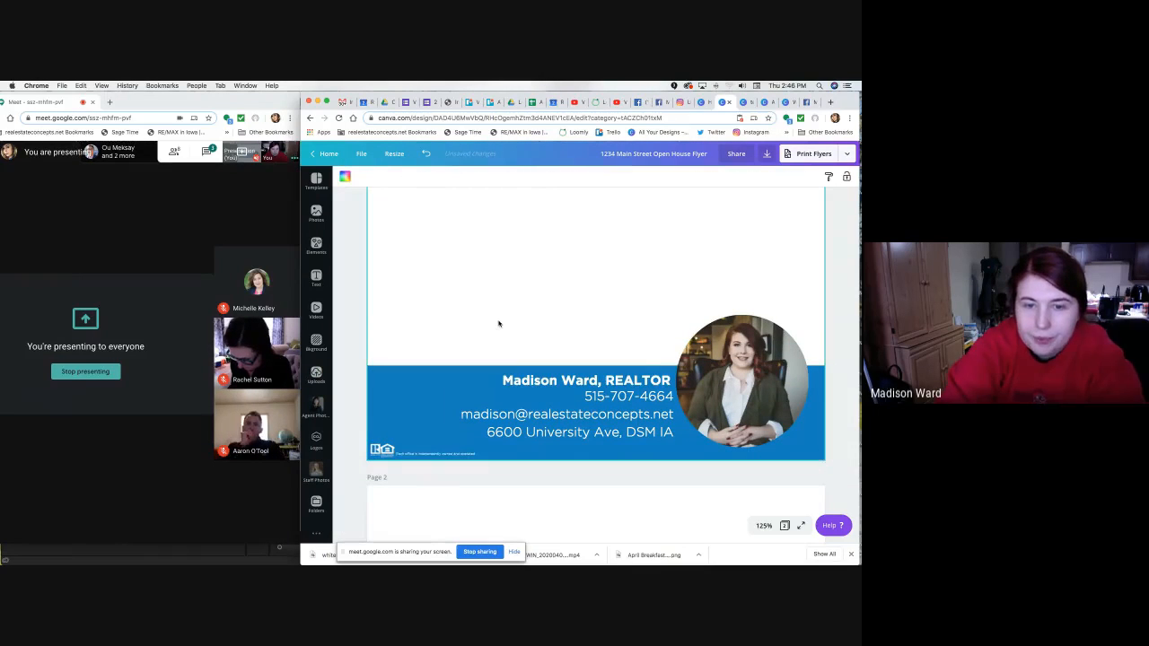
pyautogui.click(432, 454)
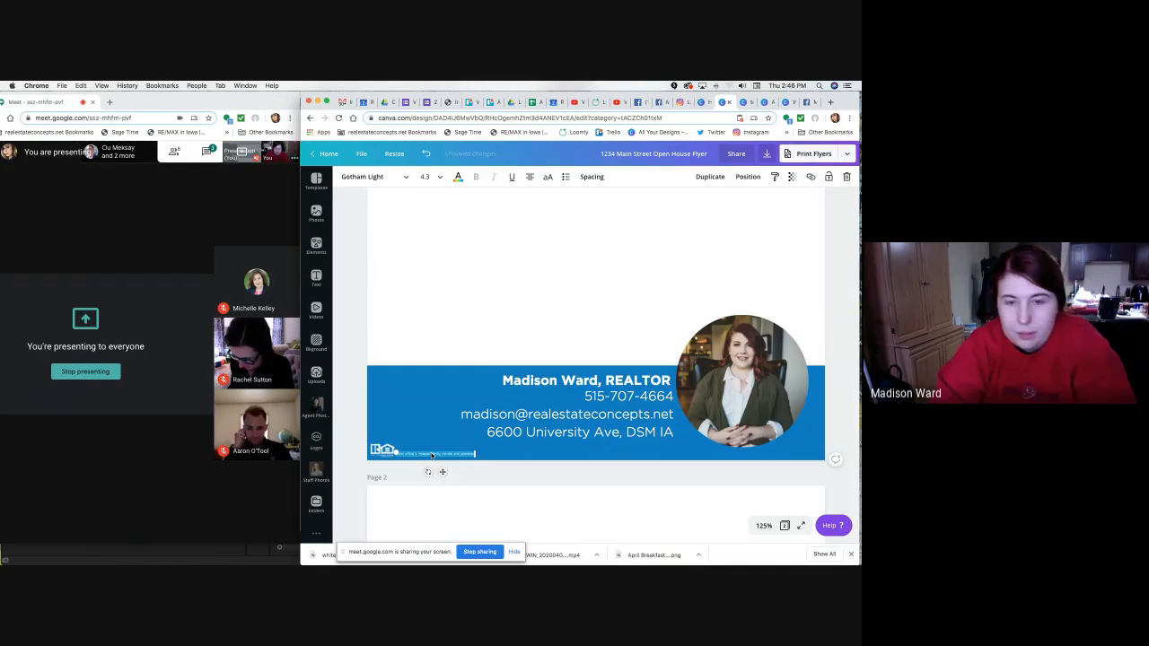
pyautogui.press('super+v')
pyautogui.moveTo(454, 481); pyautogui.dragTo(443, 464)
# Retype the copied line as the 'Licensed to sell in Iowa' notice.
pyautogui.doubleClick(426, 448)
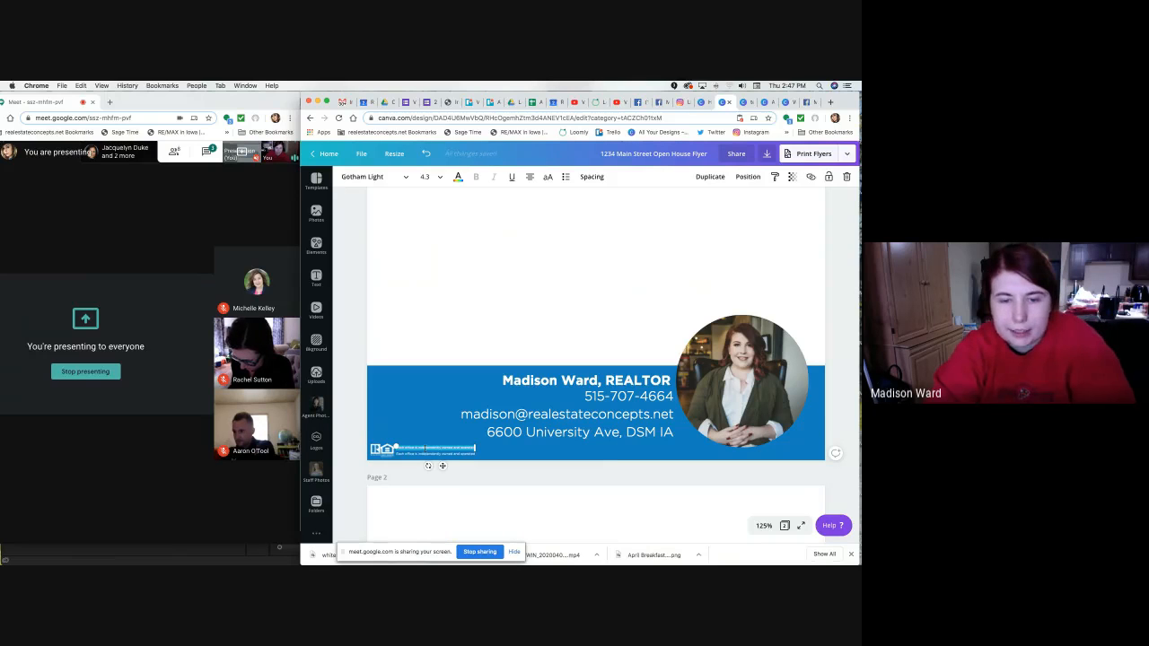
pyautogui.write('Licensed')
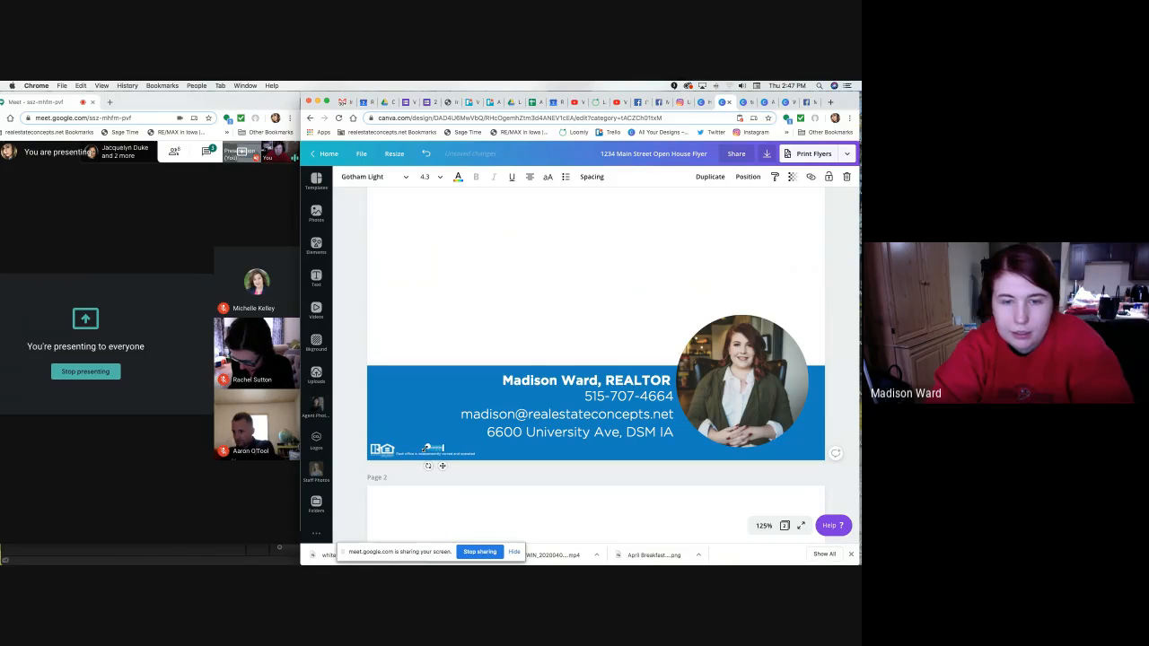
pyautogui.write(' to s')
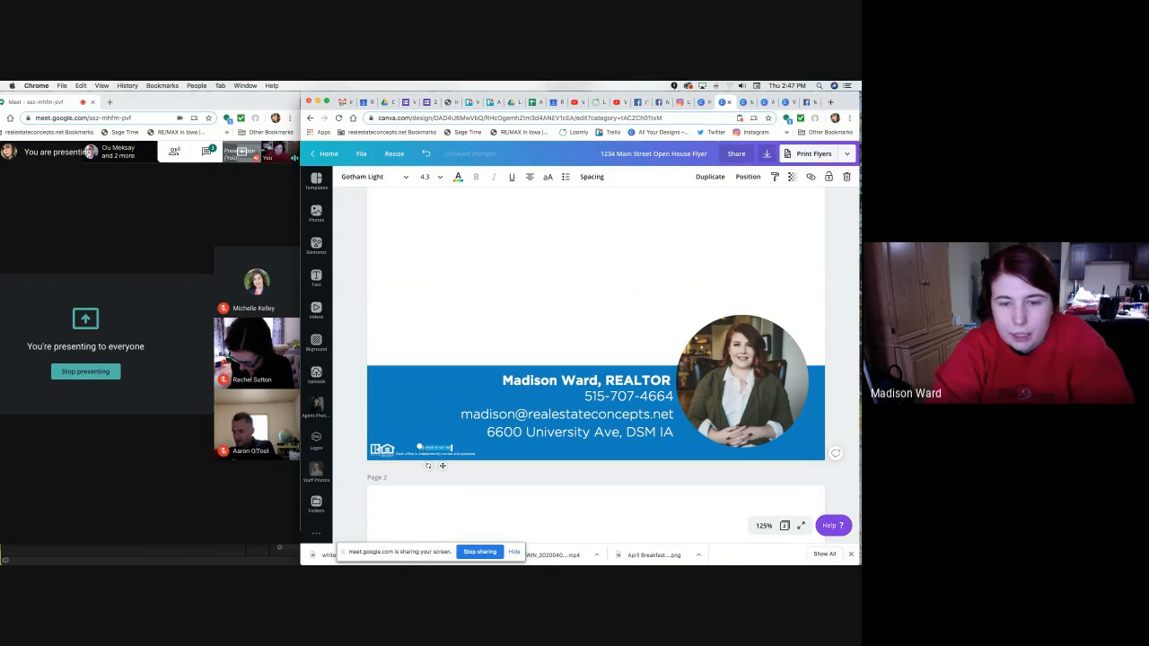
pyautogui.write('e')
pyautogui.press('Return')
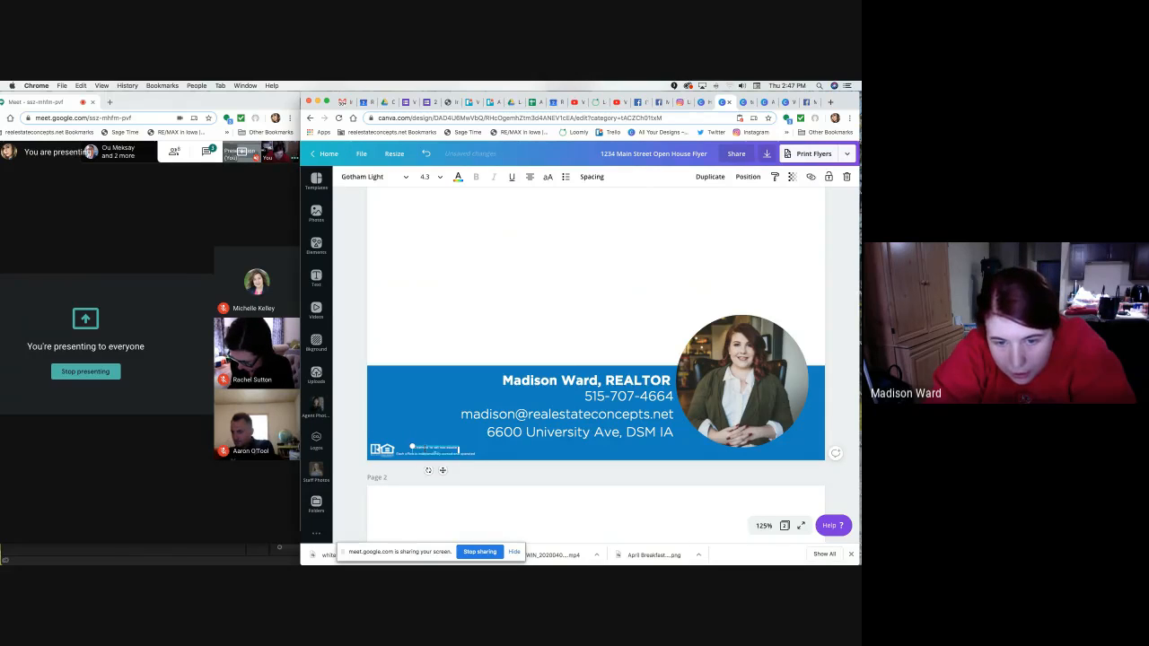
pyautogui.press('BackSpace')
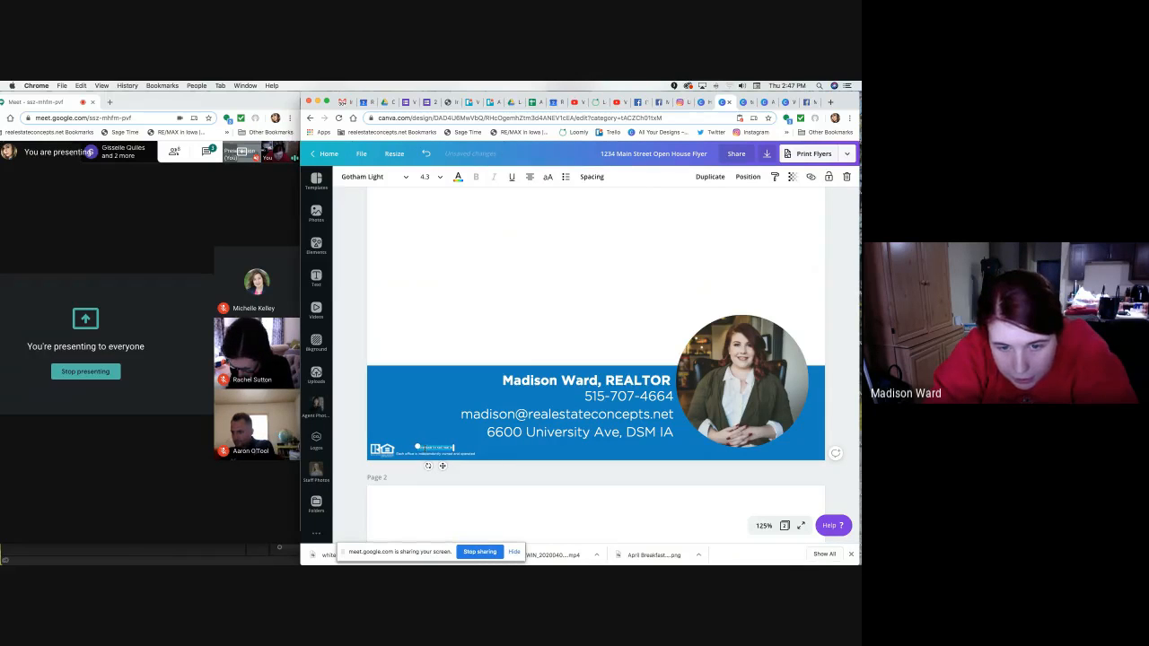
pyautogui.write('in Iowa')
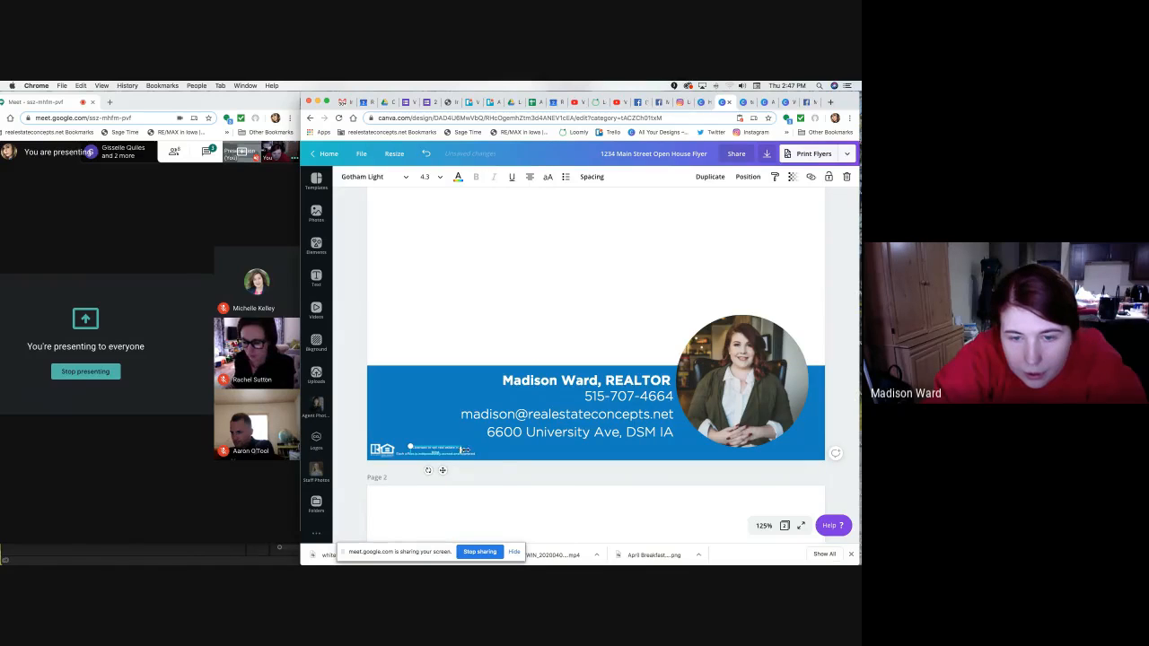
pyautogui.click(472, 311)
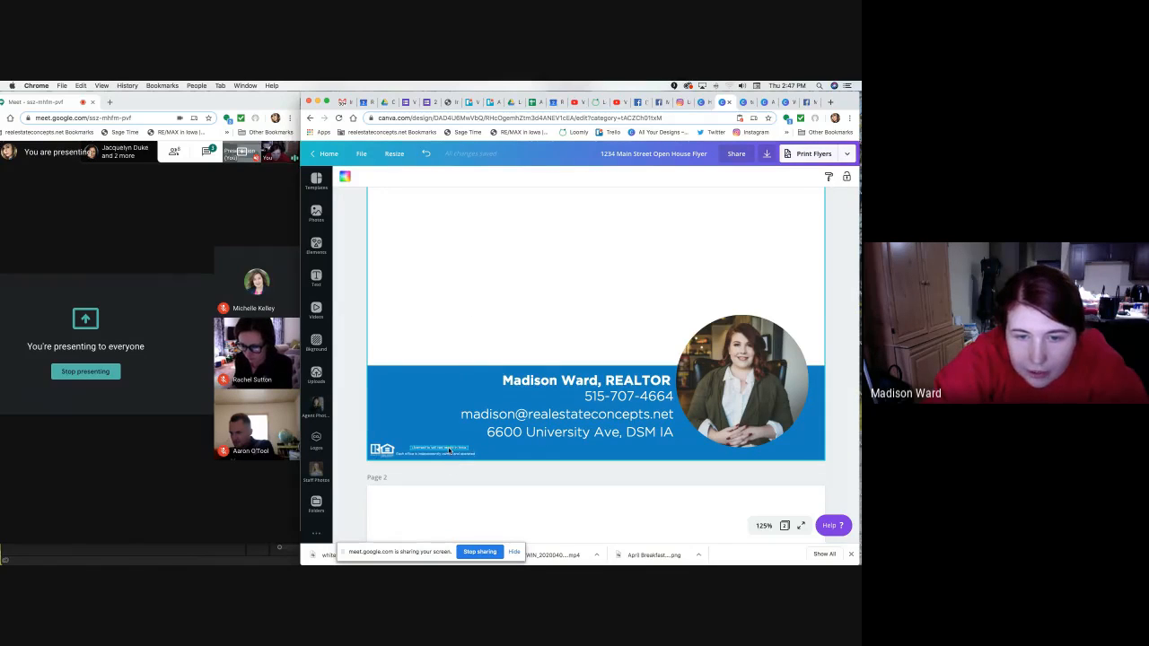
# Check the new licensing line and blue band, then zoom out to the whole page.
pyautogui.click(449, 450)
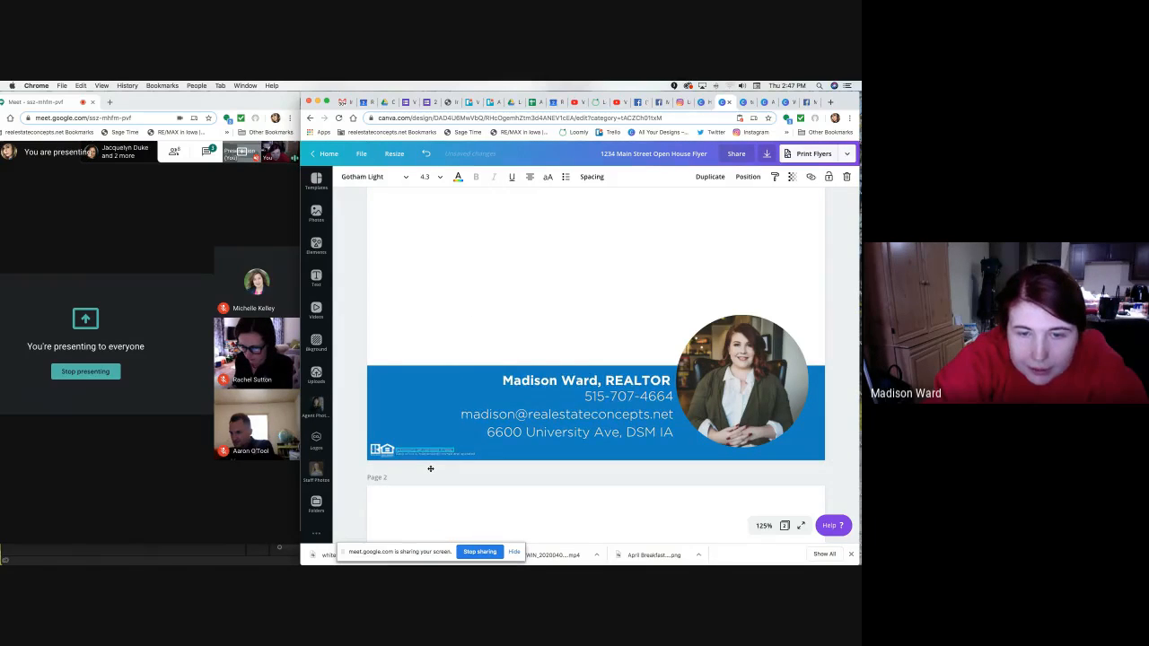
pyautogui.click(458, 336)
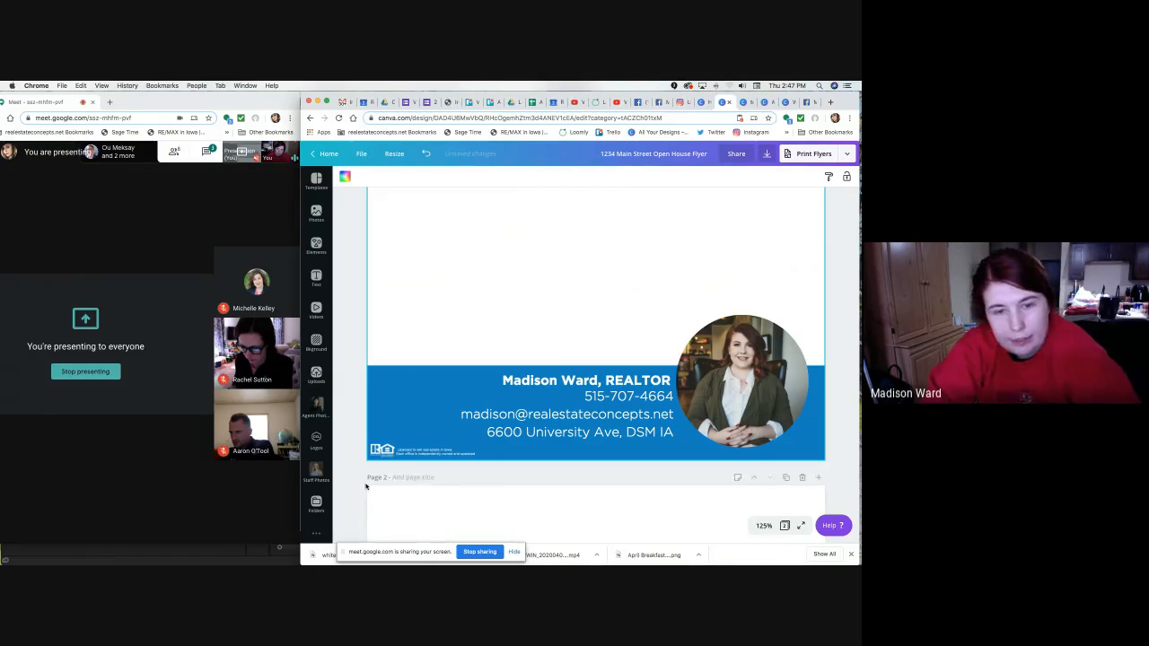
pyautogui.click(371, 453)
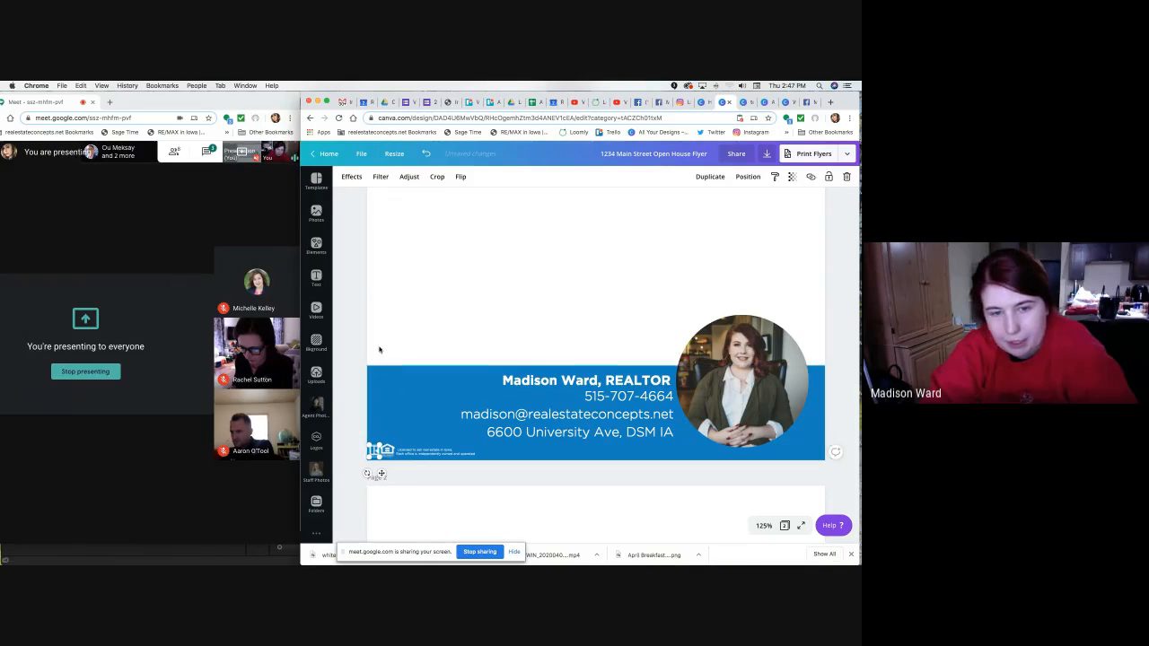
pyautogui.click(345, 371)
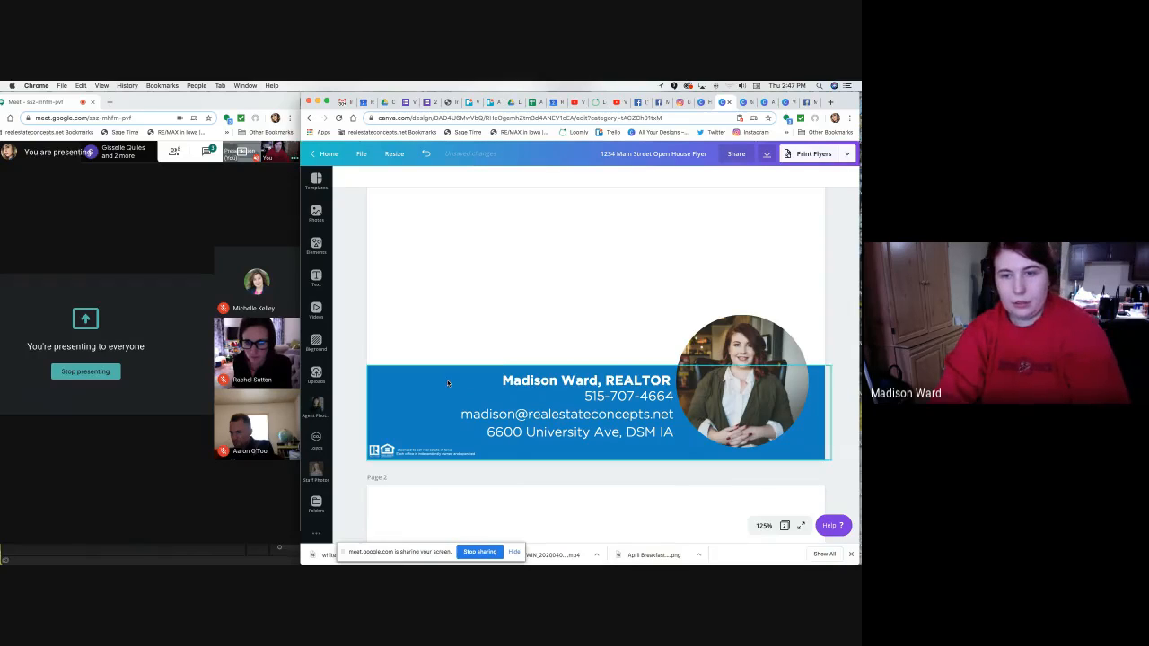
pyautogui.press('super+minus')
pyautogui.press('super+minus')
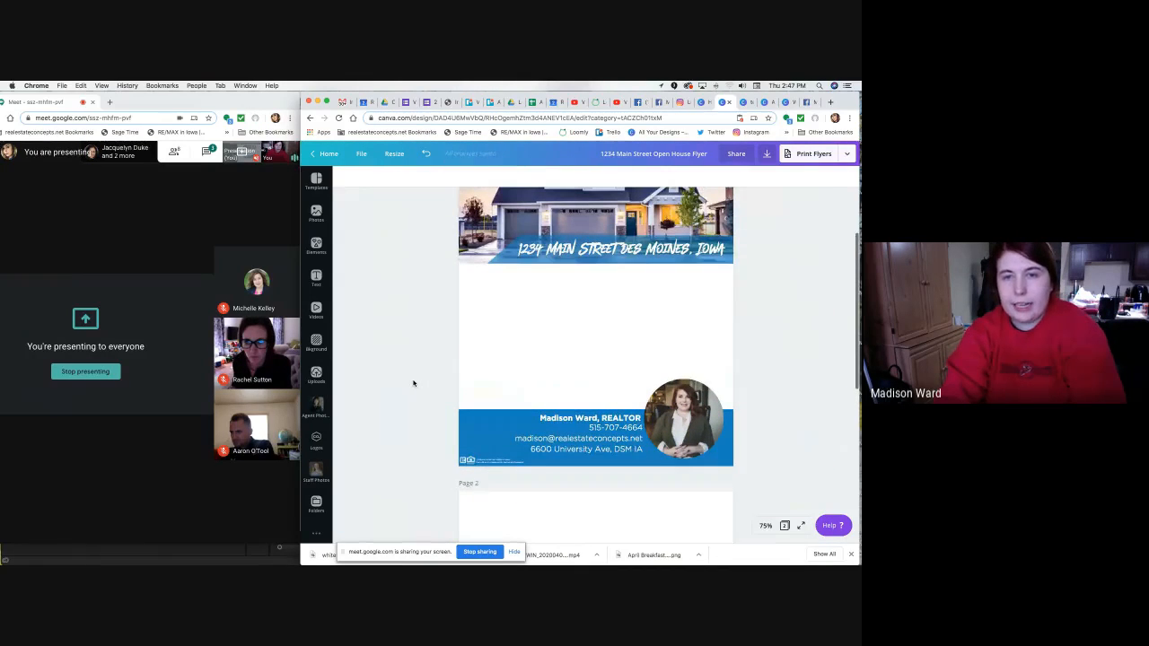
# Open the uploaded brand logos collection and scroll through the RE/MAX Concepts logos.
pyautogui.scroll(2, 411, 382)
pyautogui.scroll(-1, 411, 381)
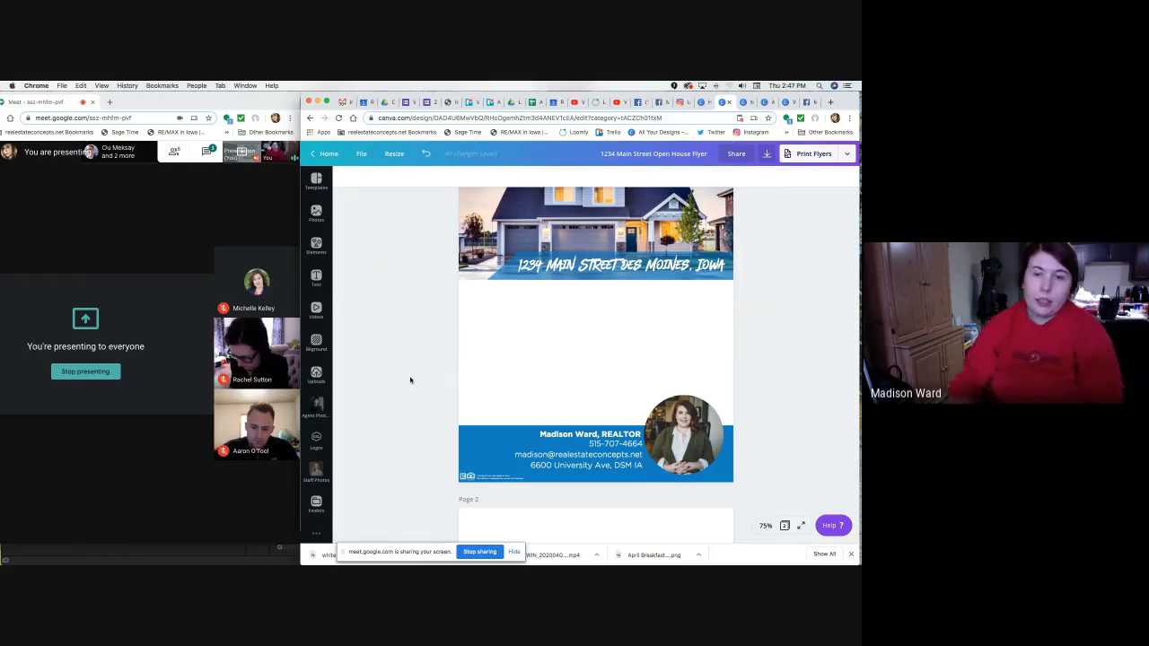
pyautogui.click(320, 445)
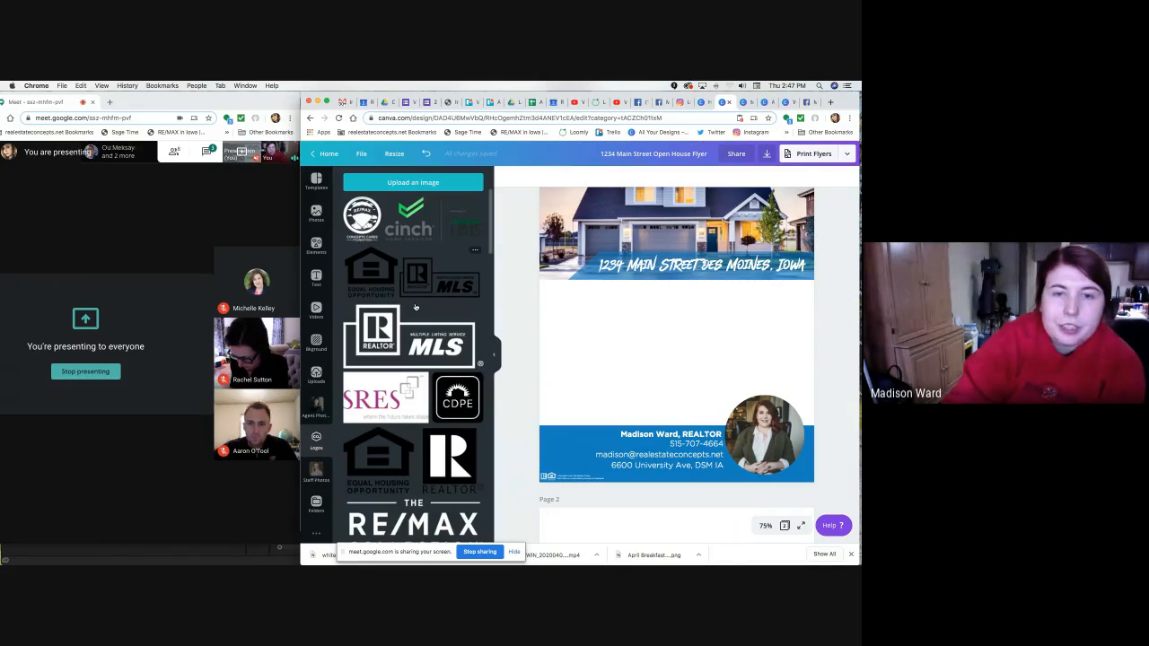
pyautogui.scroll(-5, 413, 346)
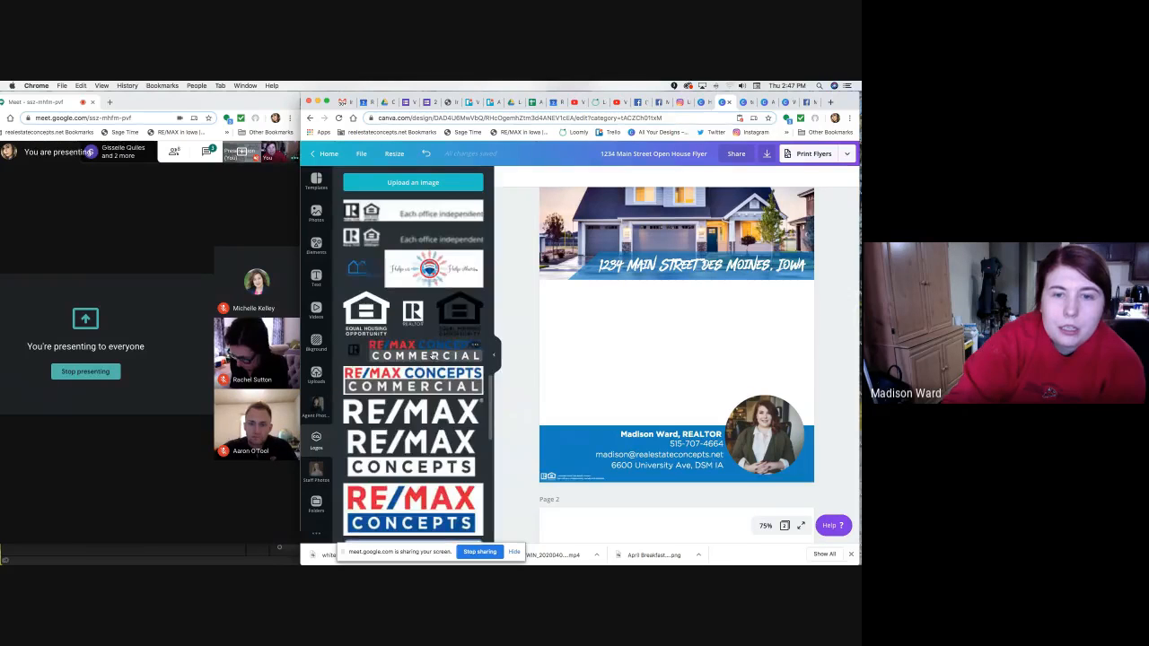
pyautogui.scroll(-10, 432, 354)
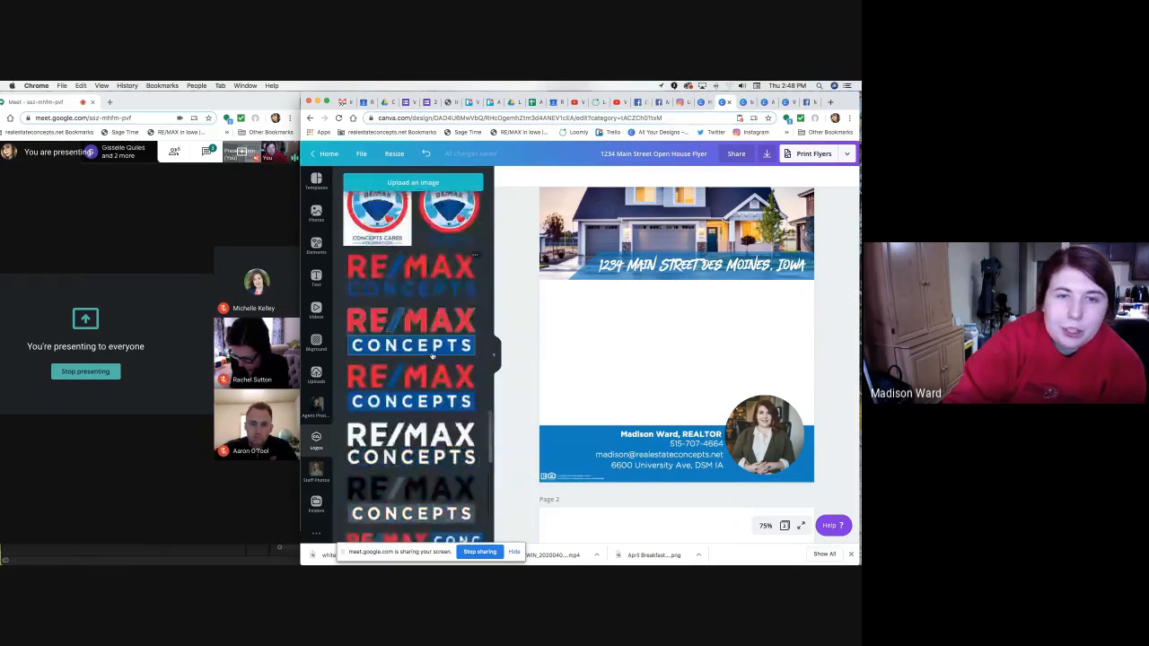
pyautogui.scroll(-6, 432, 355)
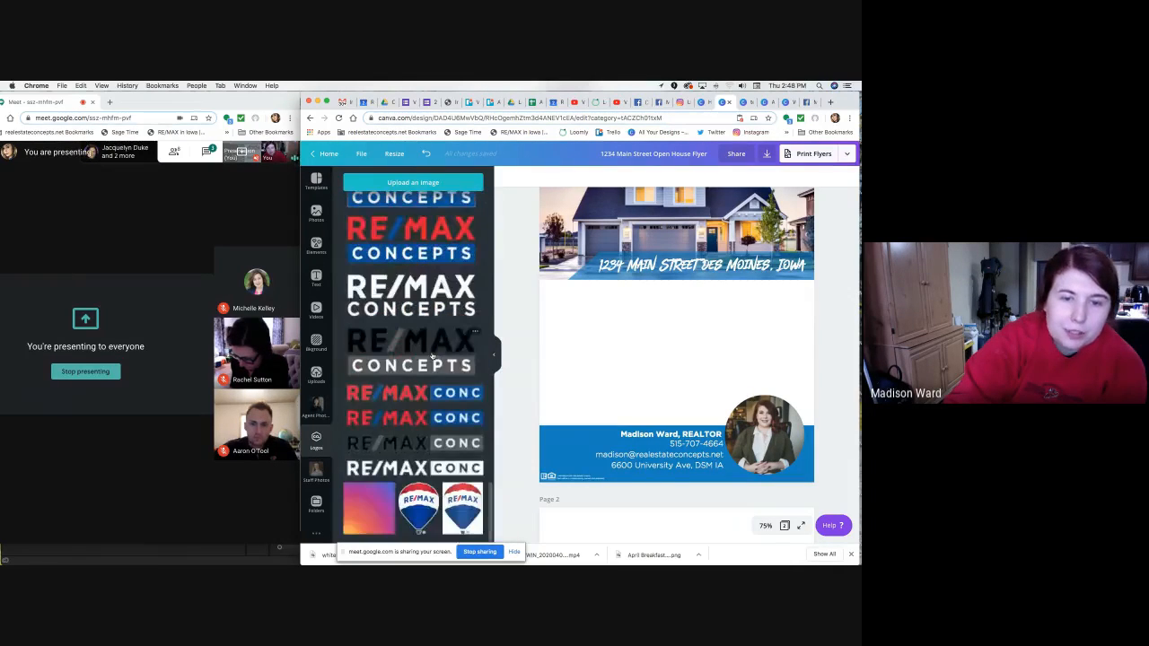
# In Google Drive, go back up to the REMAX Concepts Logos folder.
pyautogui.click(514, 101)
pyautogui.click(602, 179)
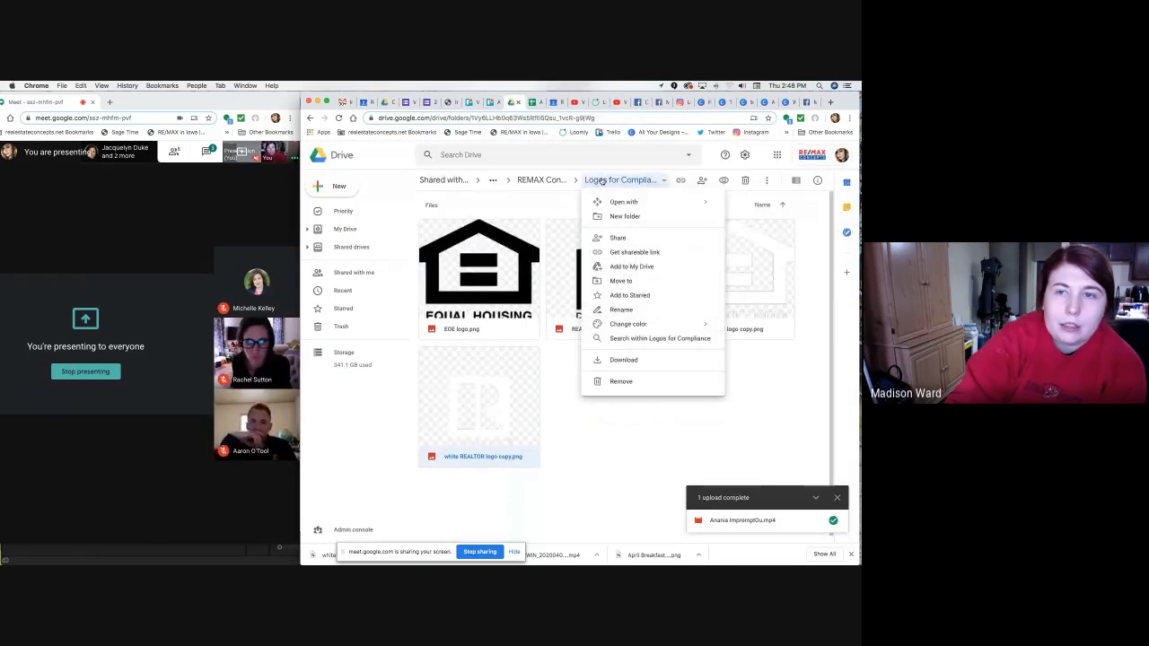
pyautogui.click(541, 180)
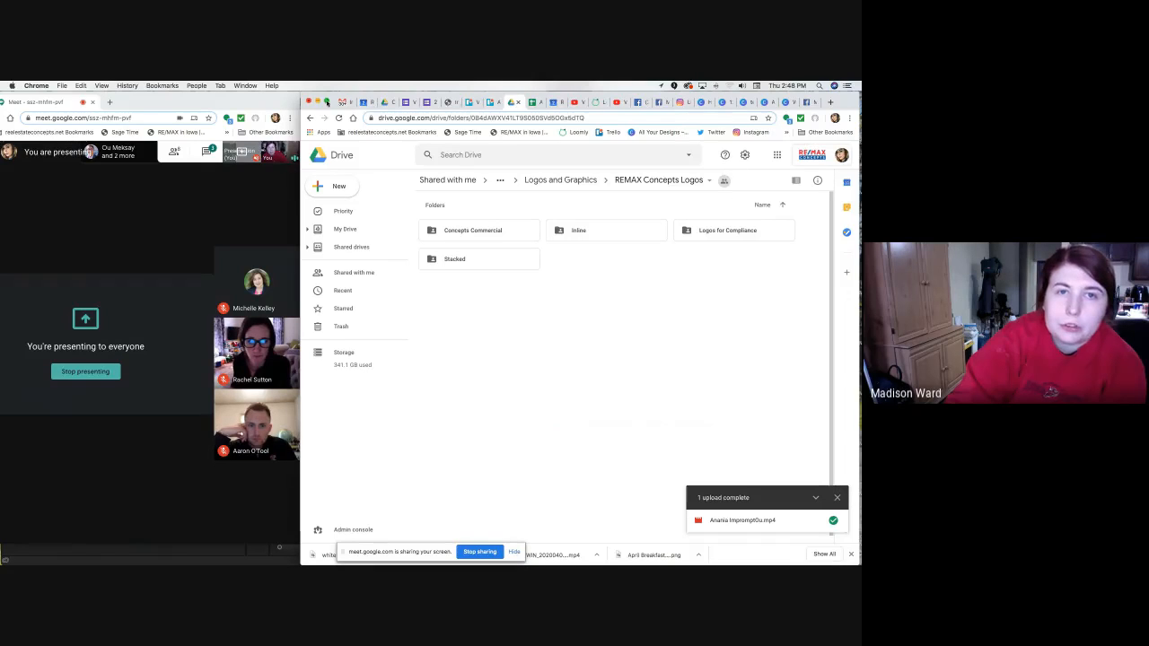
# Add the white RE/MAX Concepts logo, shrink it to 1.9 by 0.7, and place it in the blue band.
pyautogui.click(727, 105)
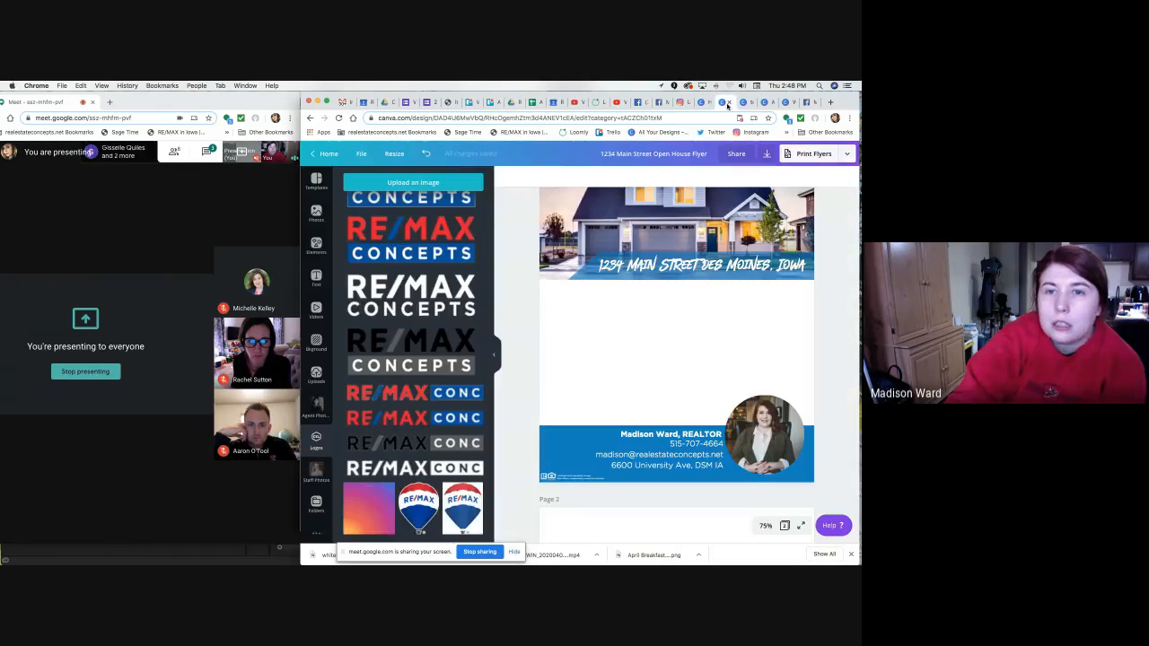
pyautogui.scroll(1, 443, 472)
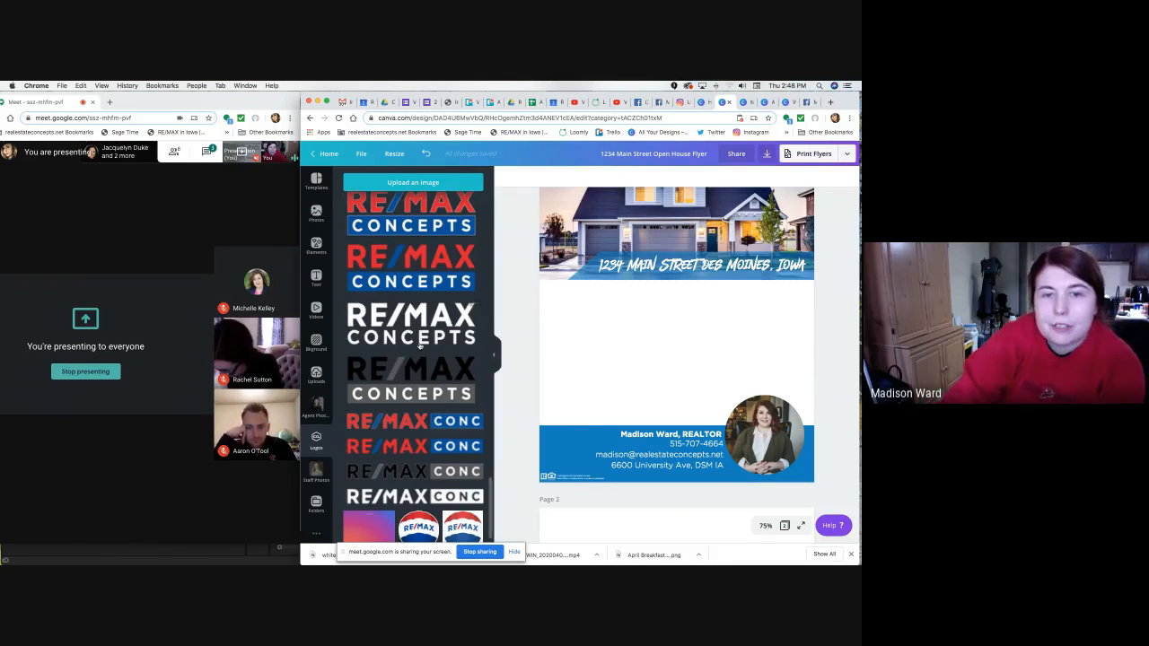
pyautogui.scroll(-1, 421, 357)
pyautogui.scroll(8, 422, 360)
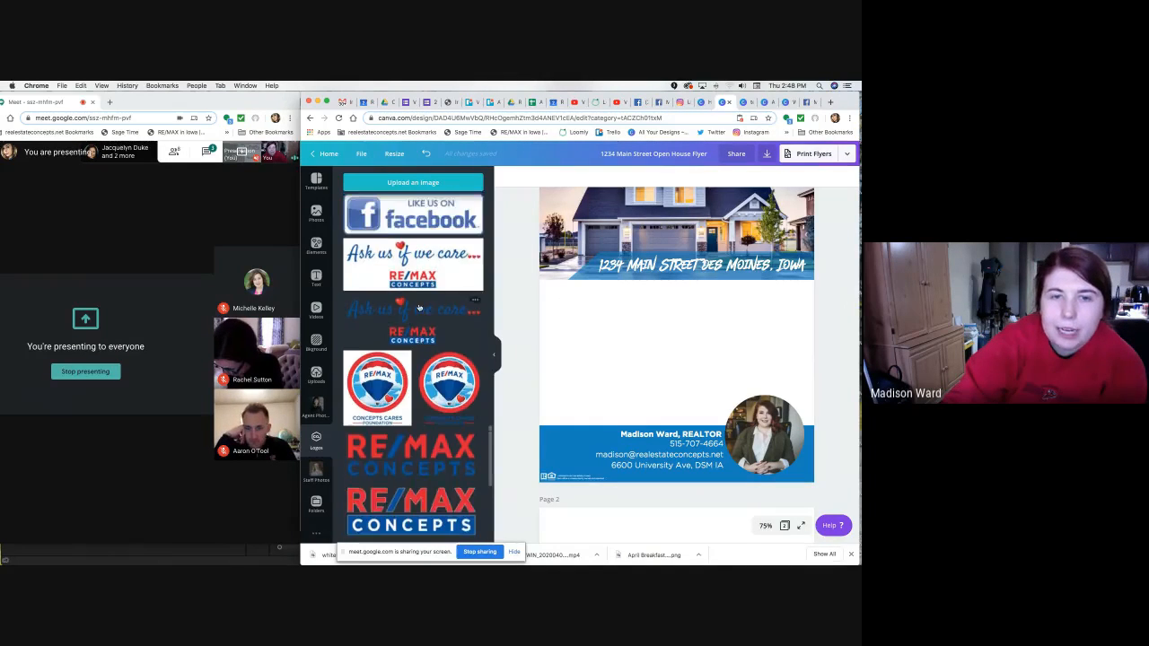
pyautogui.click(416, 335)
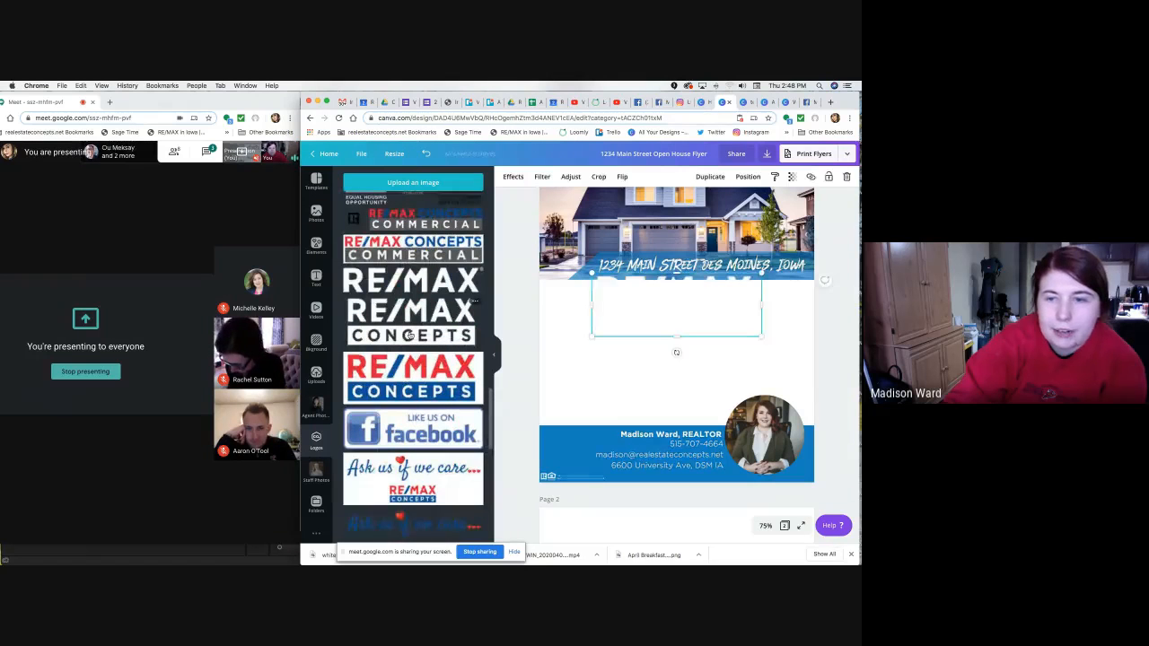
pyautogui.moveTo(706, 319); pyautogui.dragTo(685, 231)
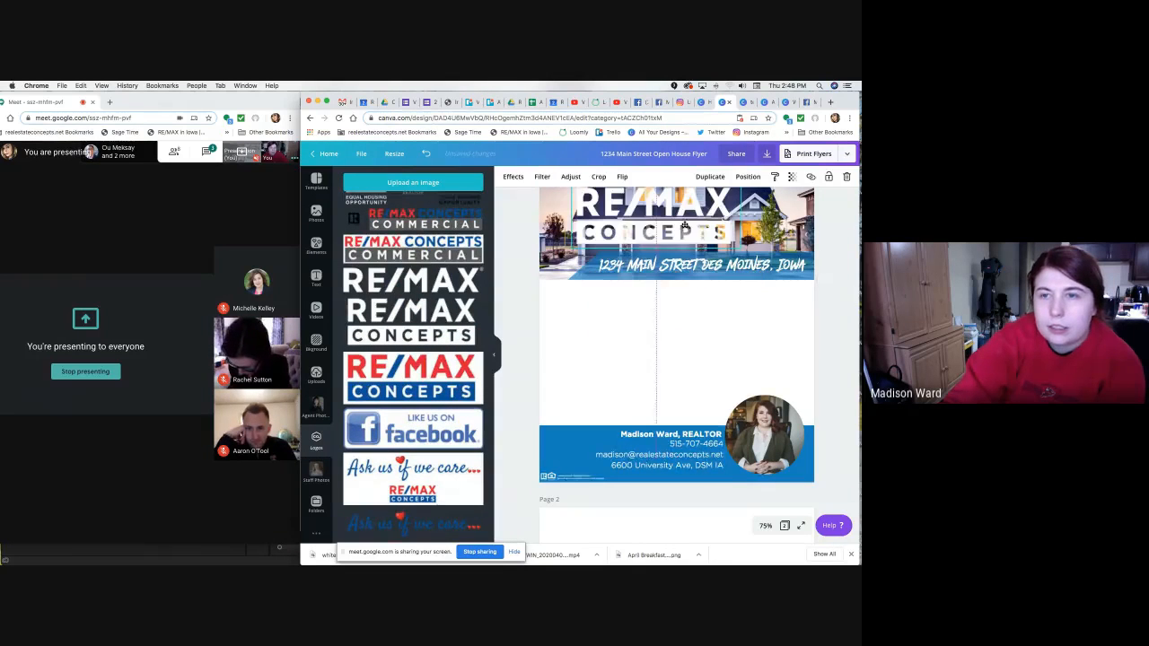
pyautogui.scroll(2, 594, 421)
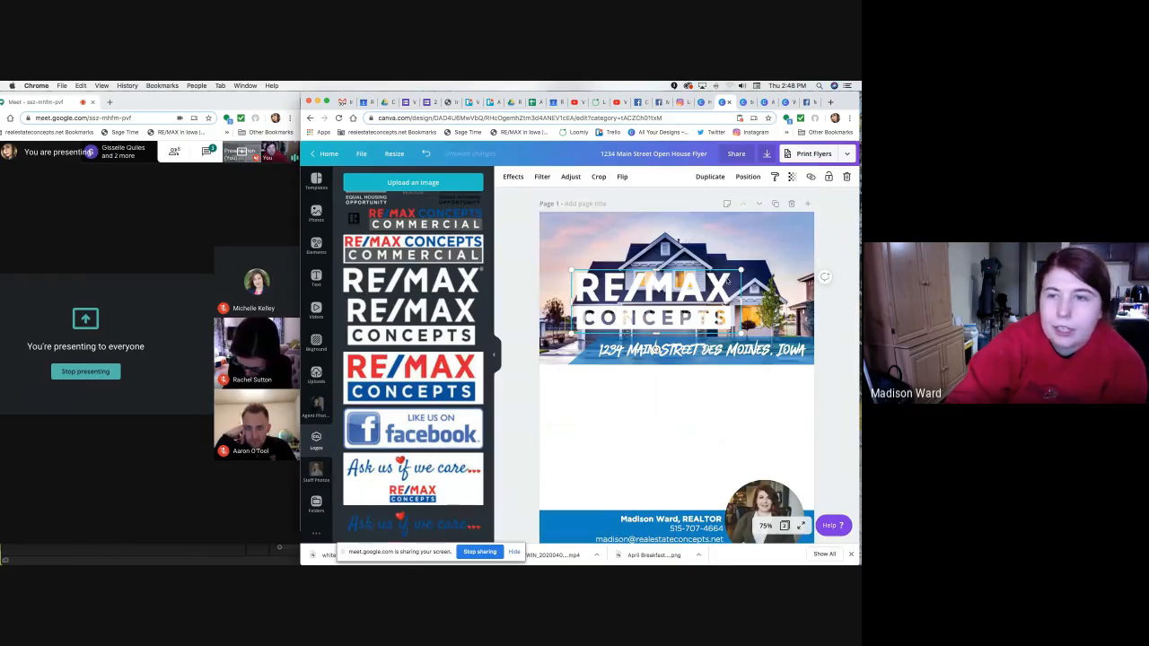
pyautogui.scroll(-2, 646, 359)
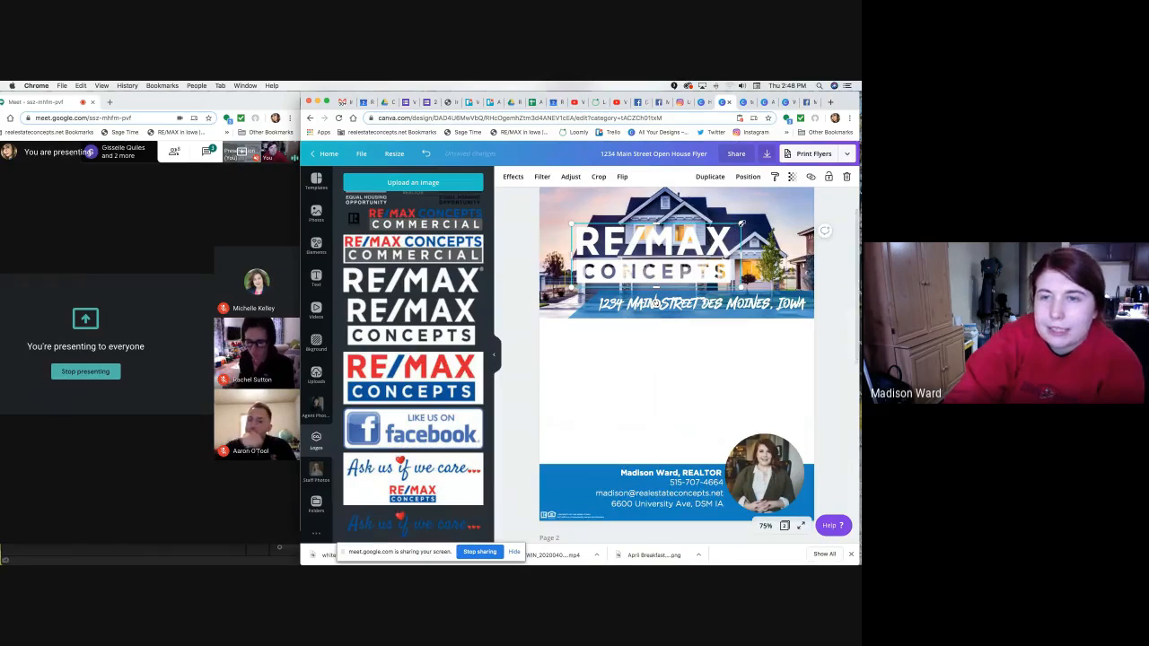
pyautogui.moveTo(741, 223); pyautogui.dragTo(600, 276)
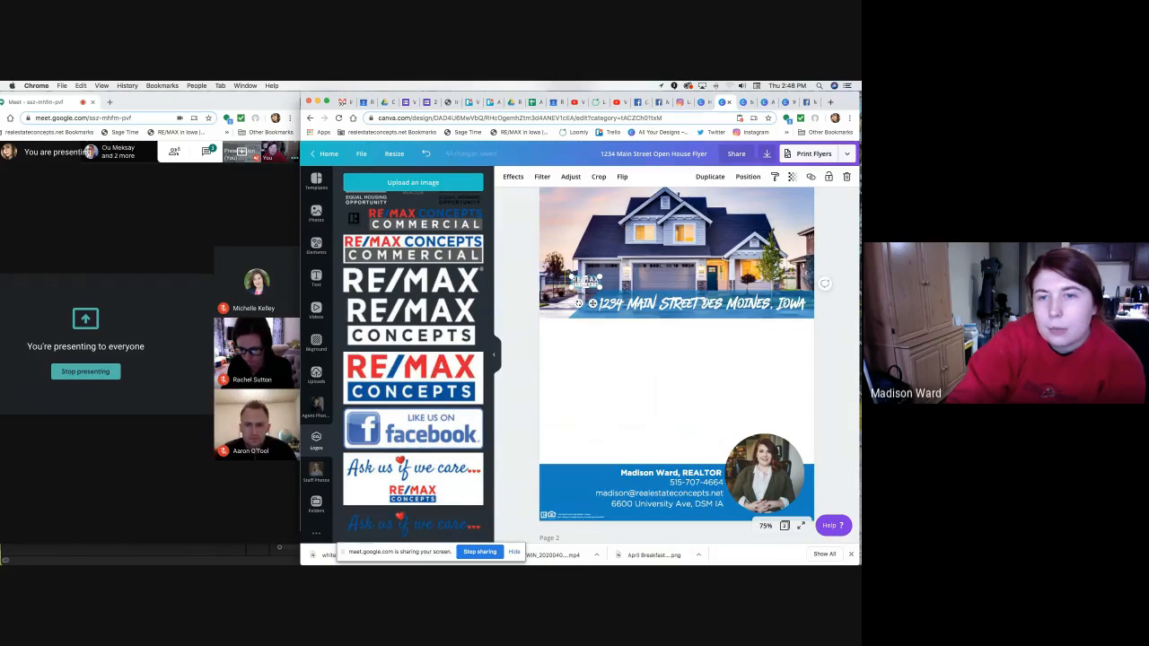
pyautogui.moveTo(582, 408); pyautogui.dragTo(568, 519)
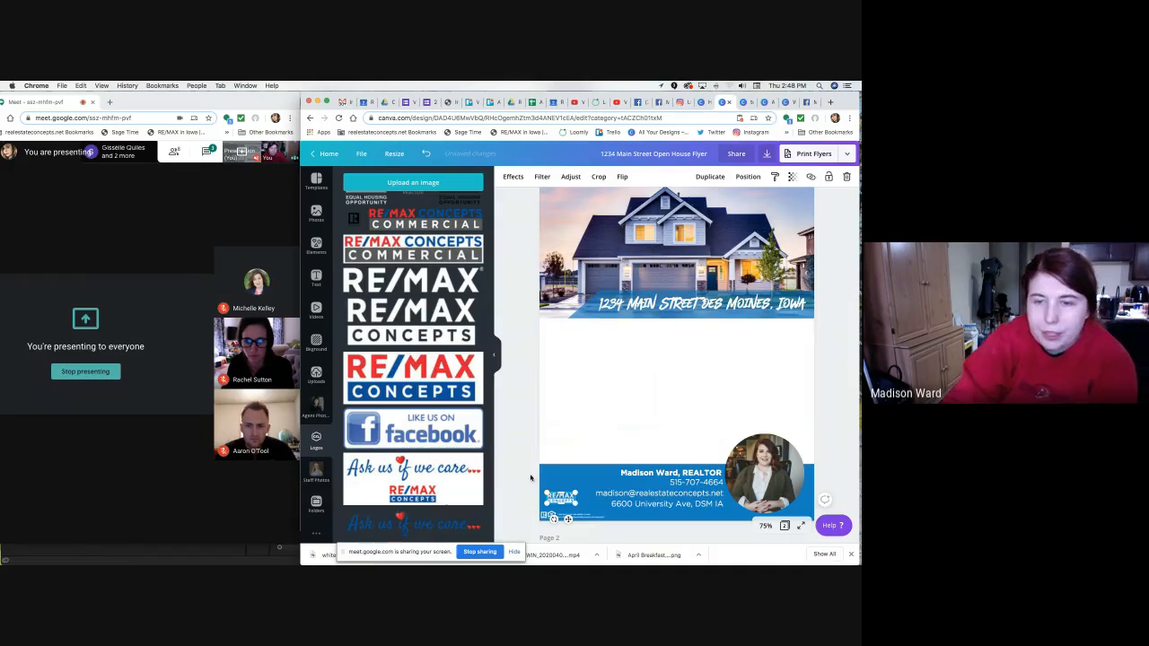
pyautogui.click(736, 104)
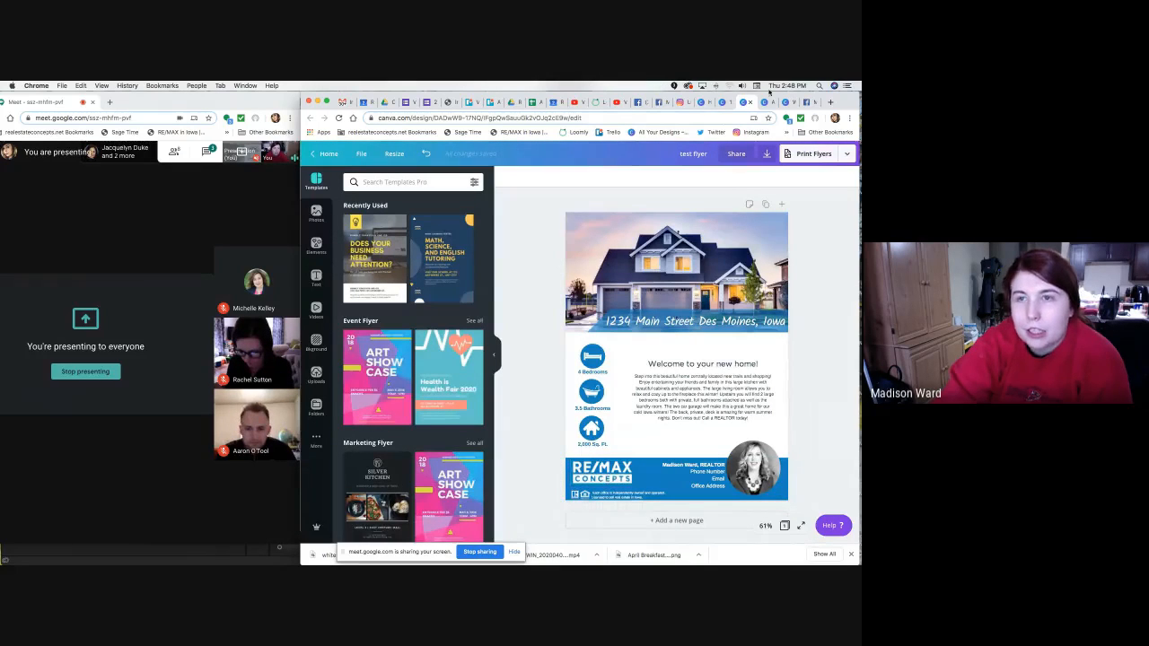
pyautogui.click(723, 102)
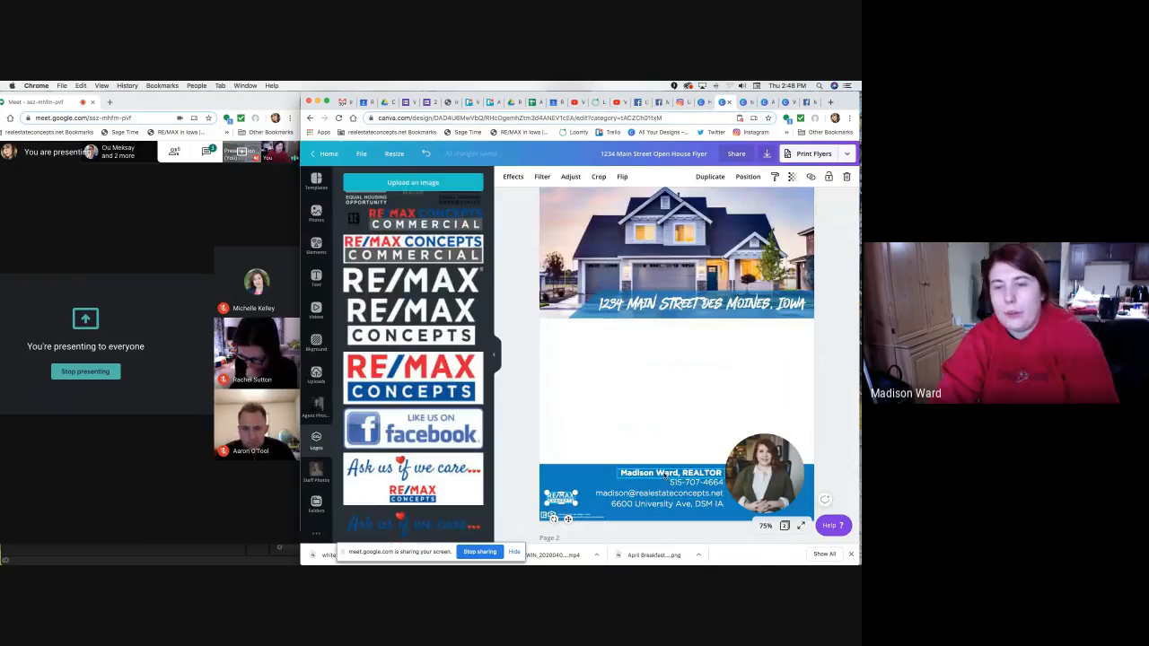
pyautogui.scroll(-2, 666, 476)
# Shrink the agent's contact text group to 12.2 and nudge it slightly upward.
pyautogui.click(696, 434)
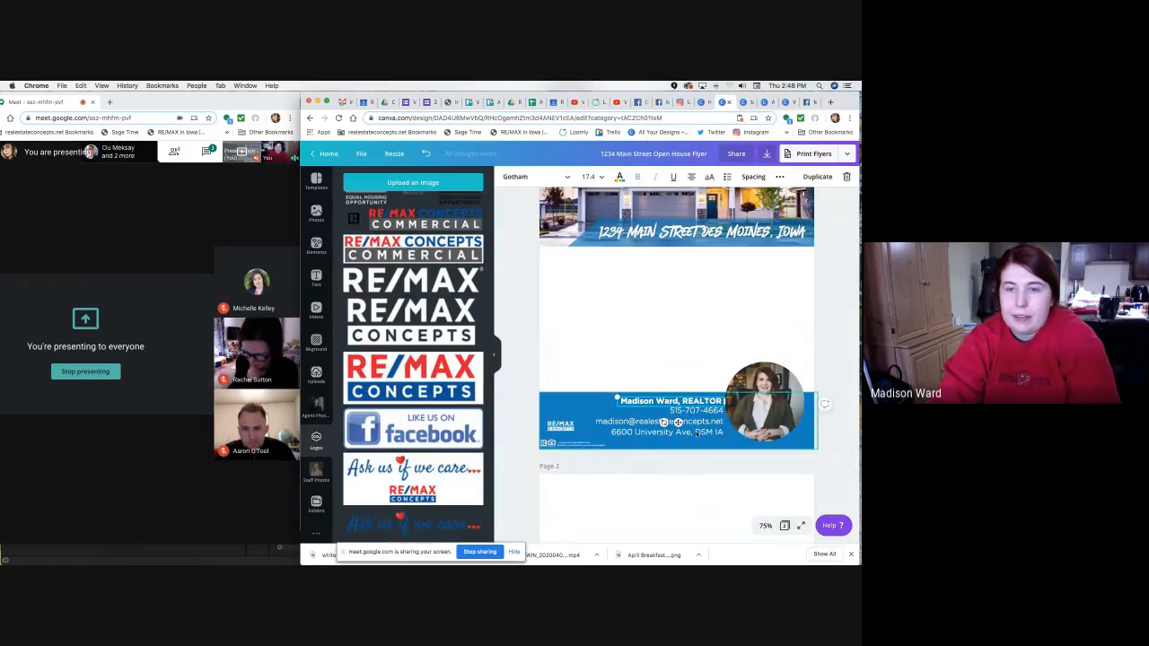
pyautogui.keyDown('shift'); pyautogui.click(560, 427); pyautogui.keyUp('shift')
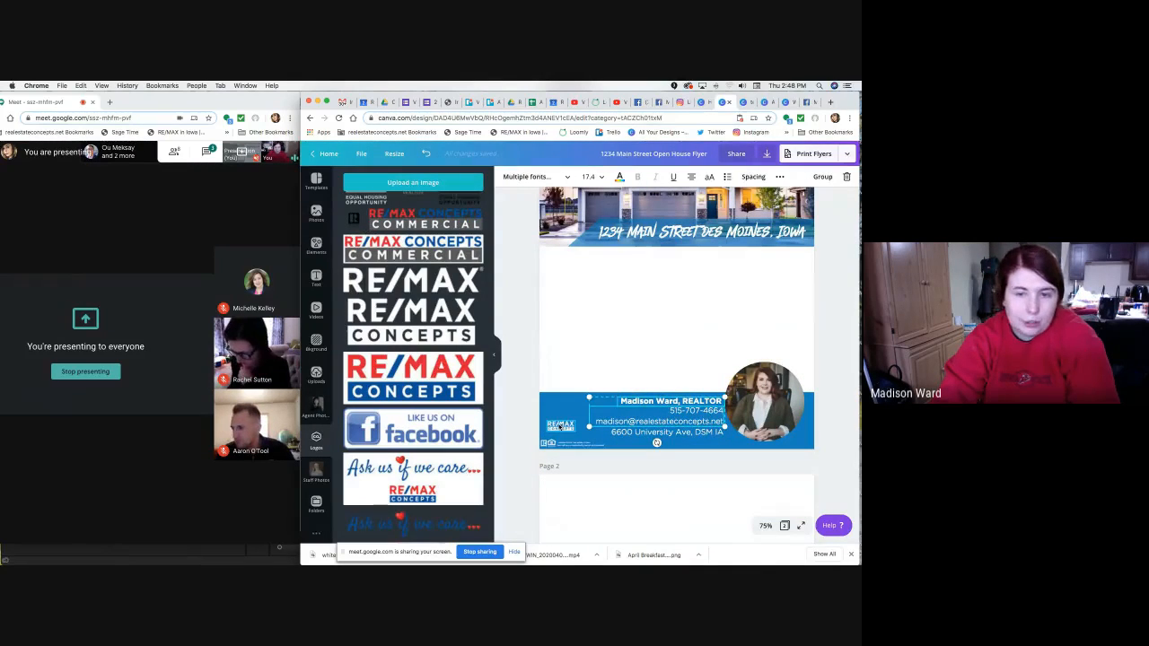
pyautogui.click(520, 392)
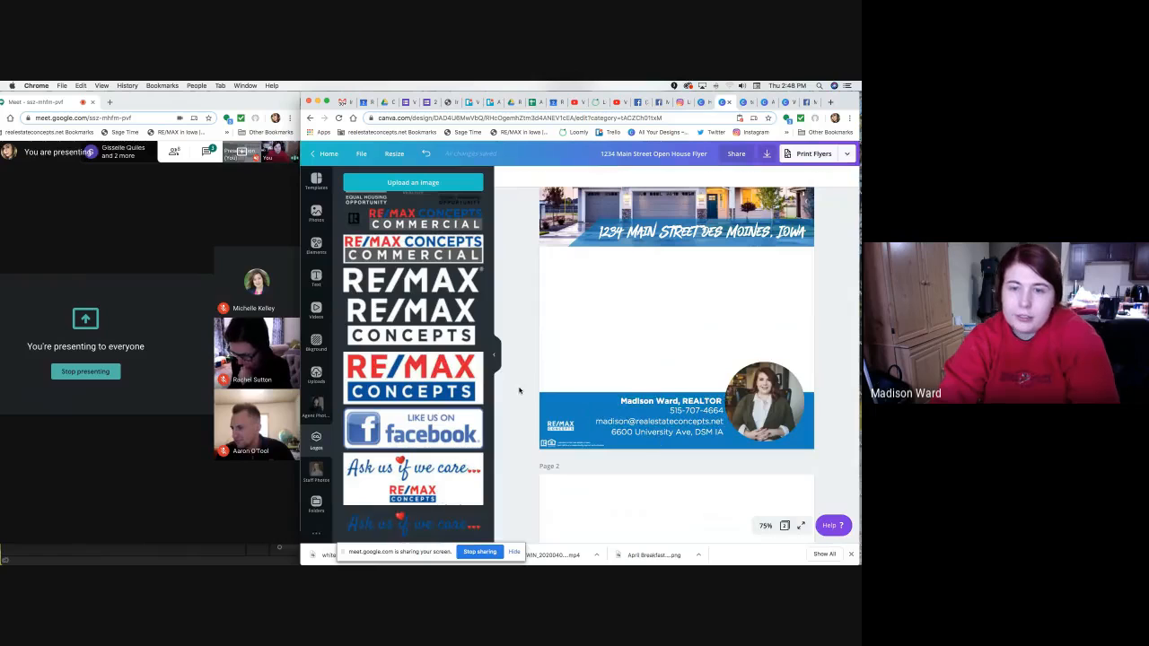
pyautogui.click(677, 420)
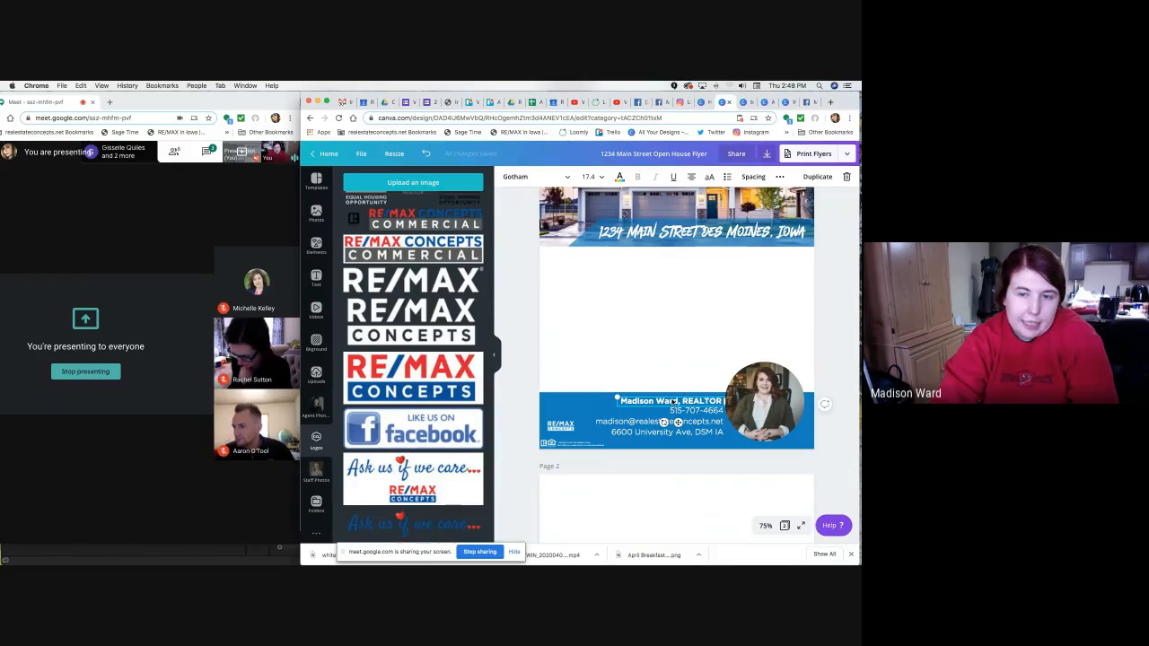
pyautogui.keyDown('shift'); pyautogui.click(762, 447); pyautogui.keyUp('shift')
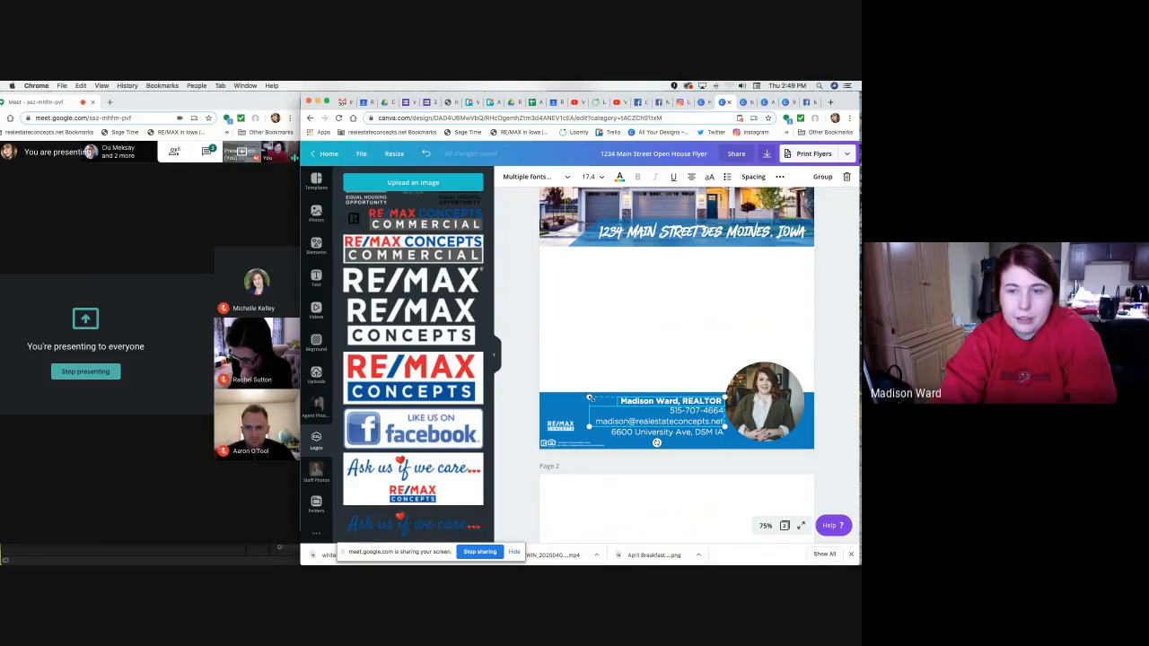
pyautogui.moveTo(589, 398); pyautogui.dragTo(629, 406)
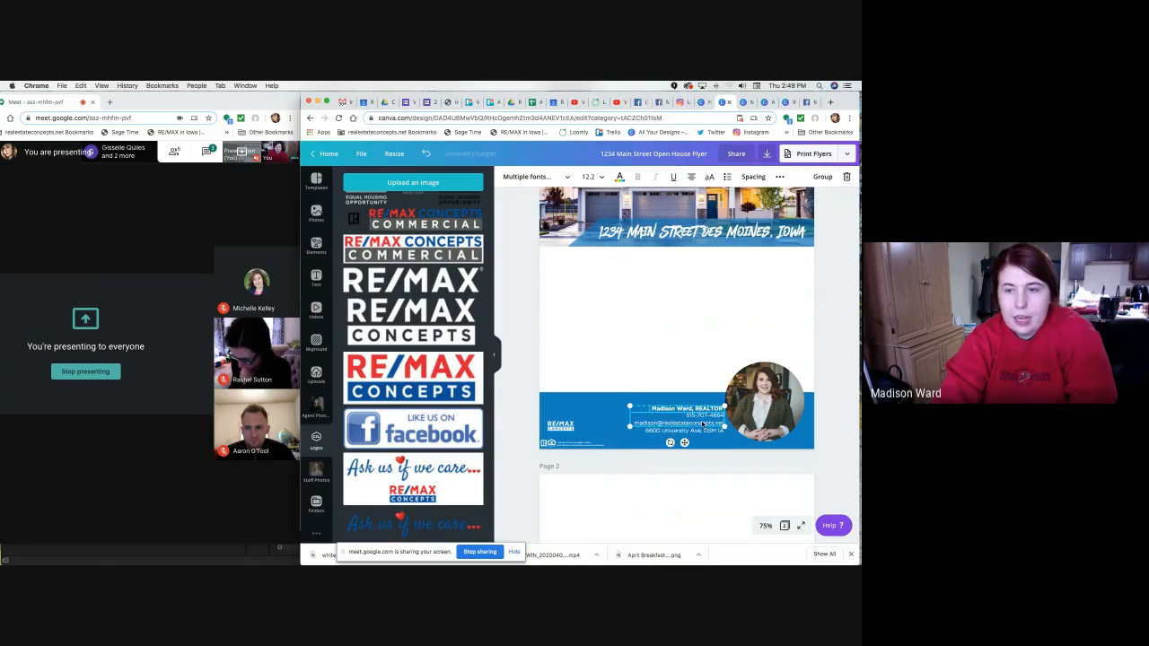
pyautogui.moveTo(703, 422); pyautogui.dragTo(702, 417)
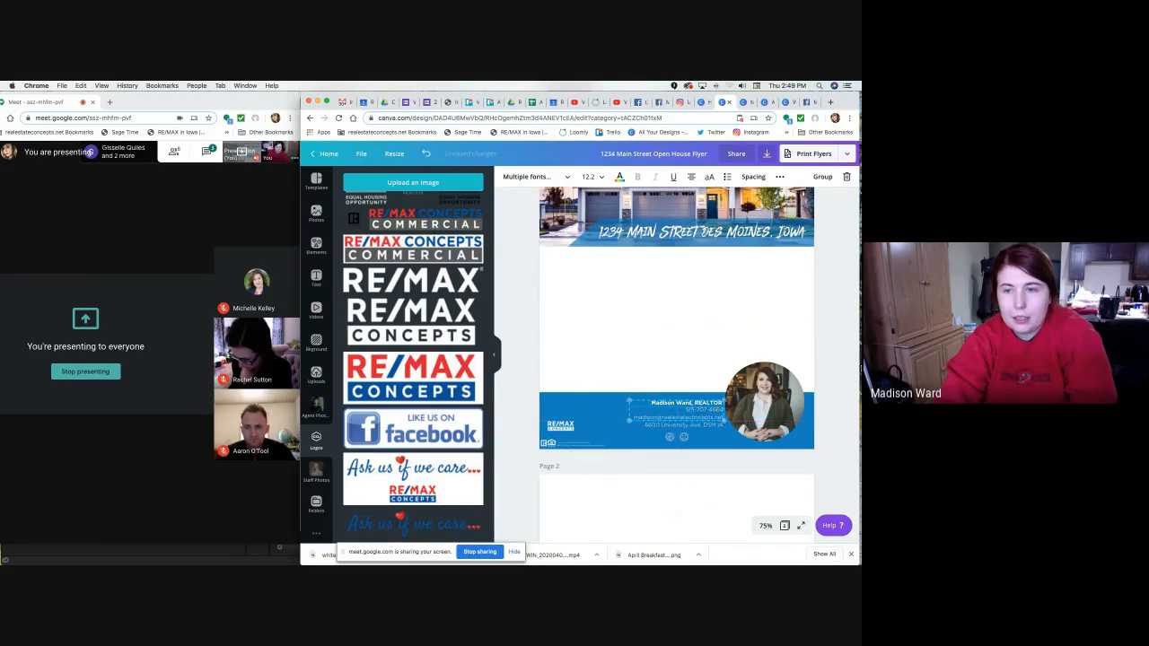
pyautogui.click(838, 372)
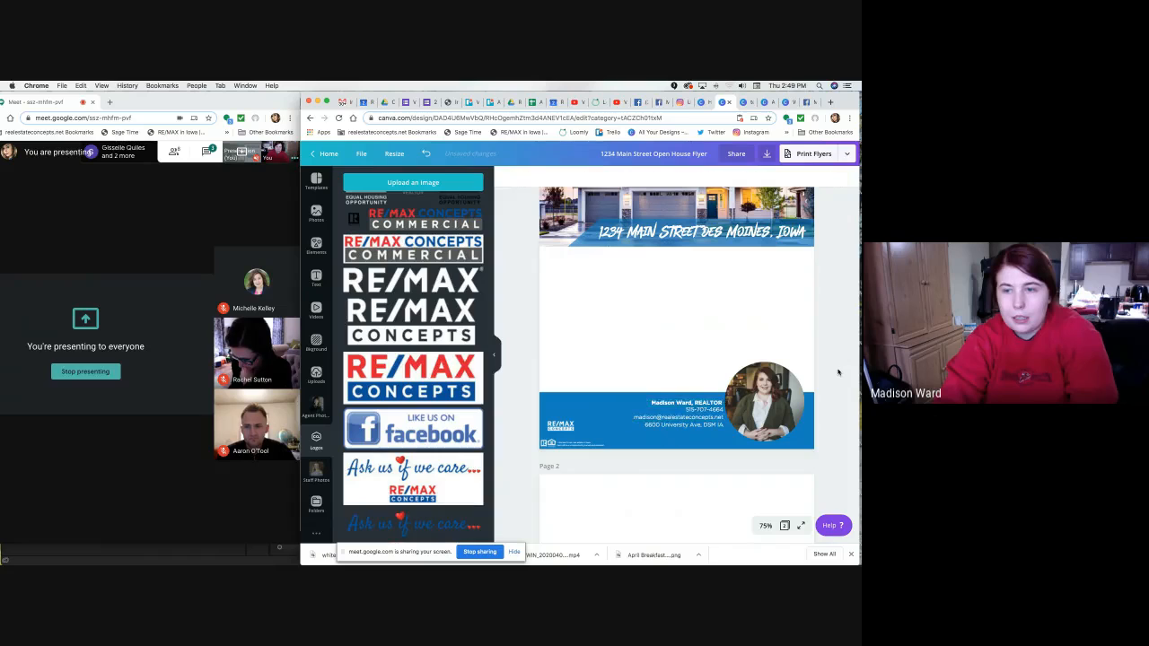
# Enlarge the RE/MAX Concepts logo to 2.3 by 0.9.
pyautogui.click(560, 430)
pyautogui.moveTo(610, 407); pyautogui.dragTo(620, 404)
pyautogui.click(529, 419)
pyautogui.click(590, 425)
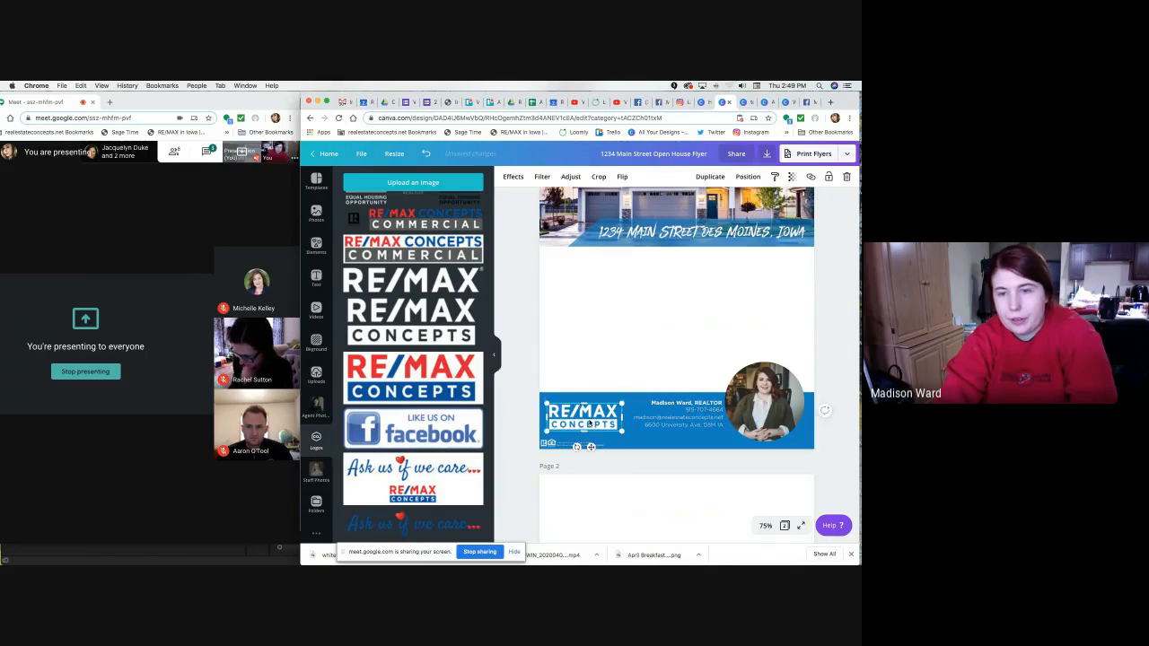
pyautogui.click(524, 421)
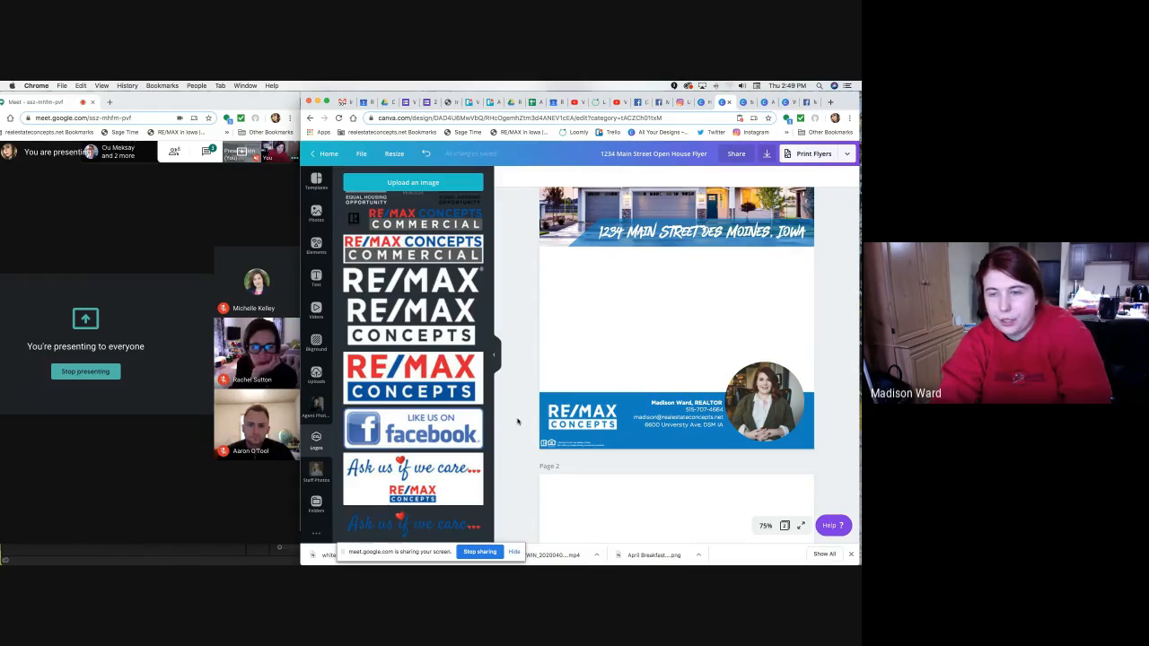
pyautogui.scroll(1, 517, 421)
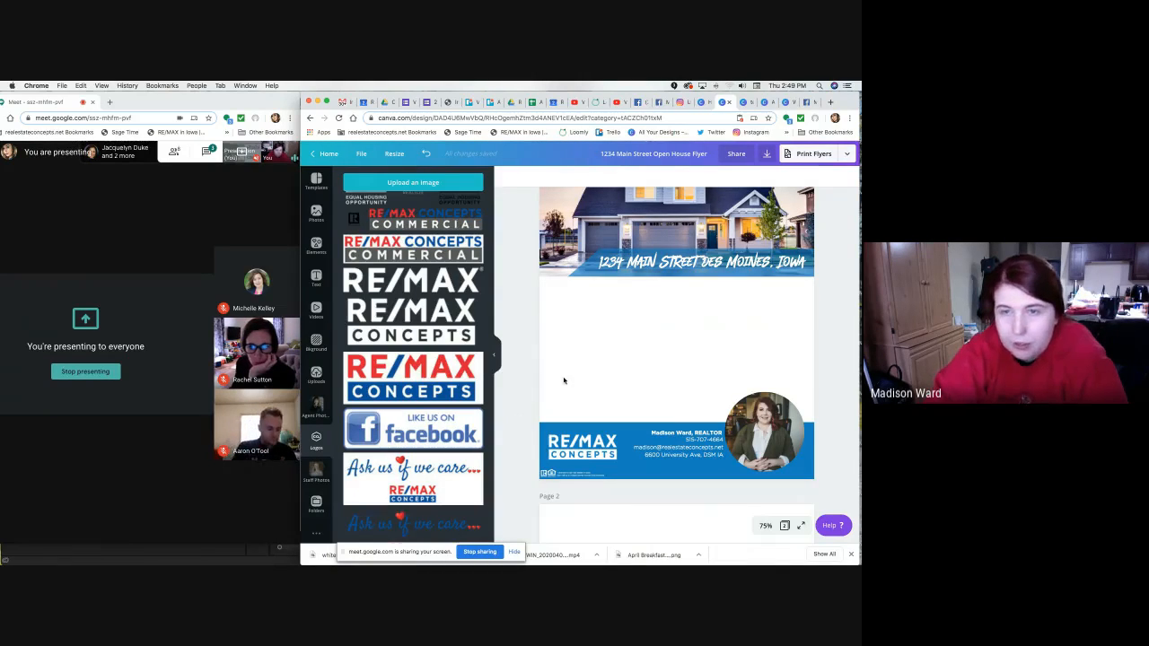
pyautogui.scroll(1, 516, 271)
pyautogui.scroll(-3, 512, 269)
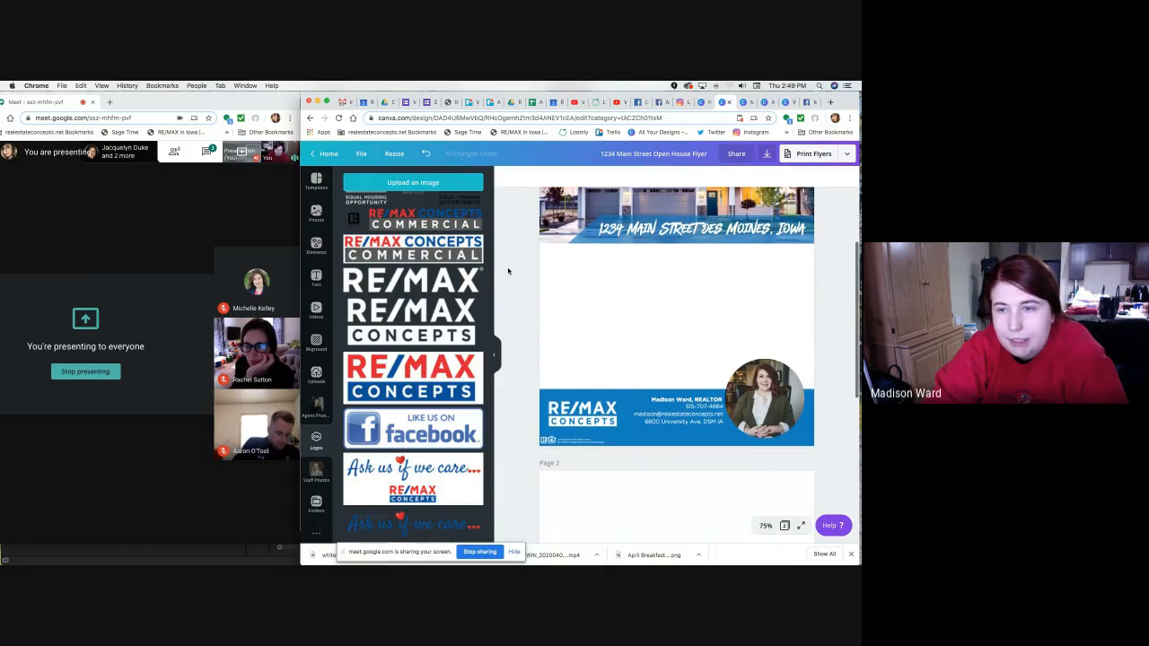
pyautogui.scroll(2, 507, 268)
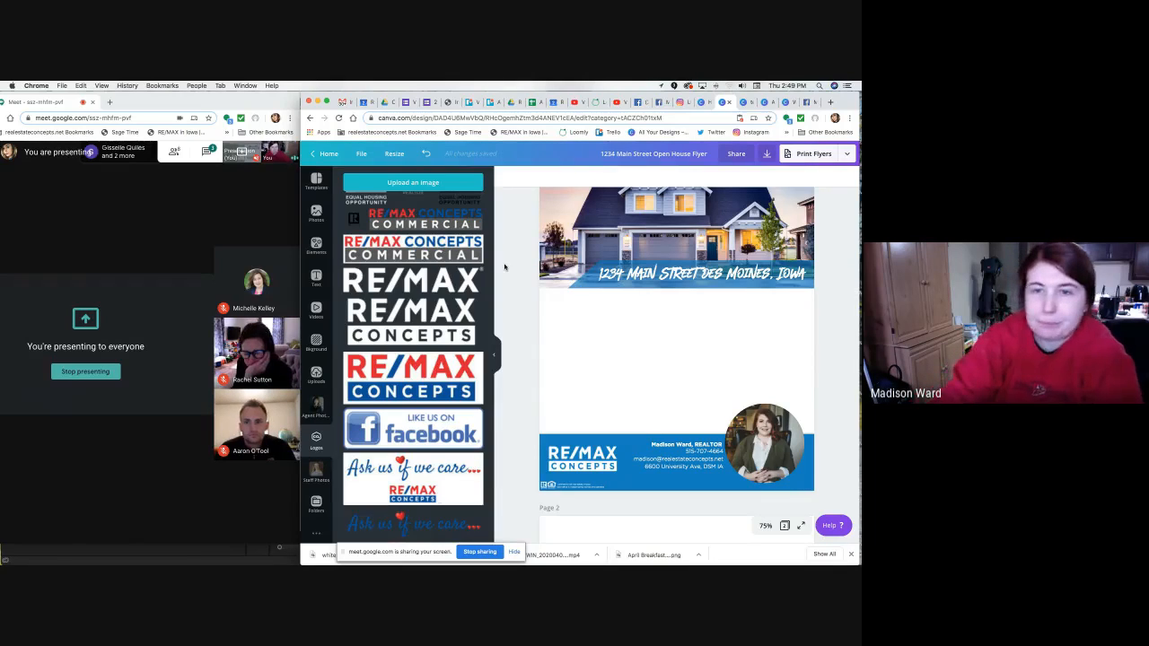
pyautogui.scroll(2, 611, 309)
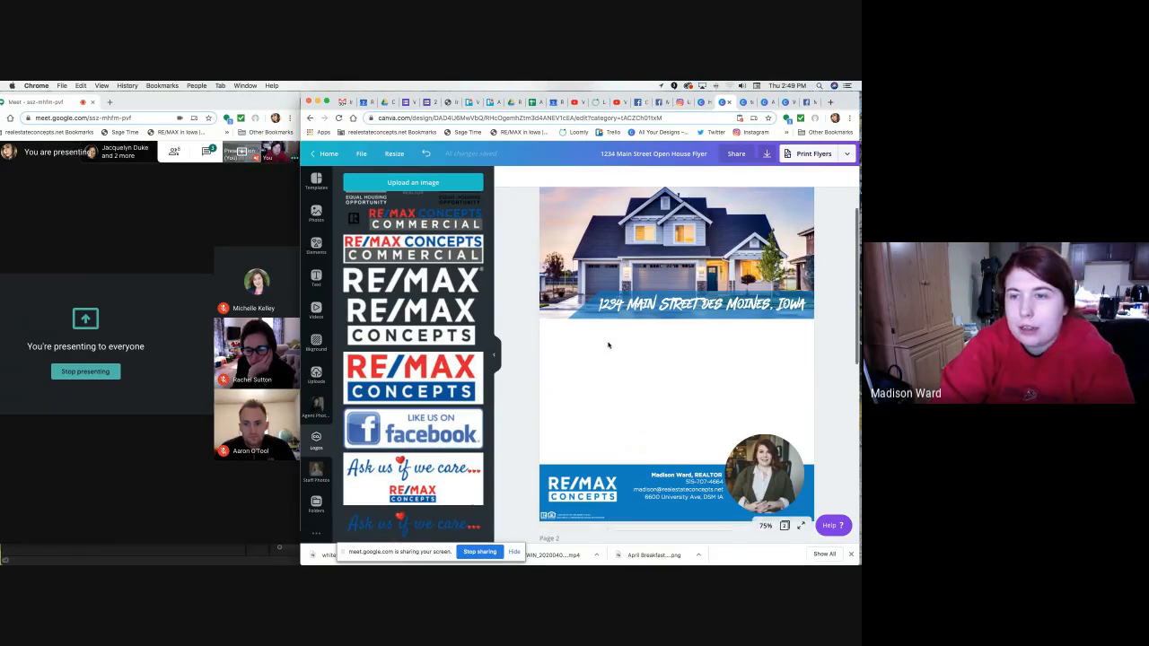
pyautogui.scroll(-3, 606, 377)
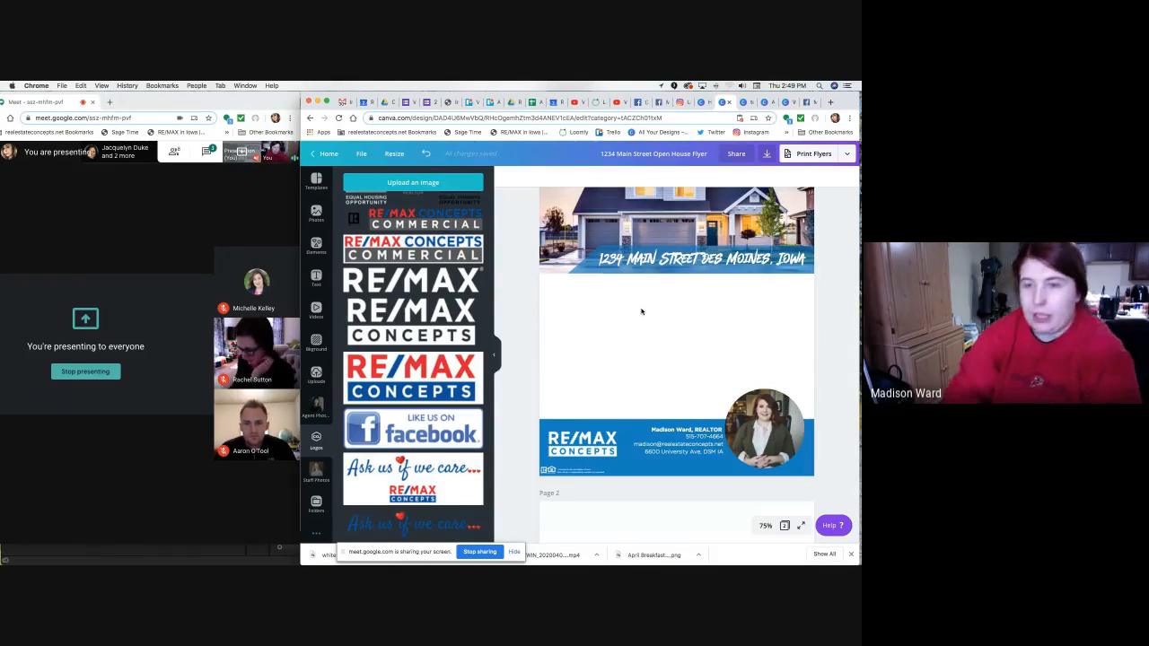
pyautogui.click(745, 103)
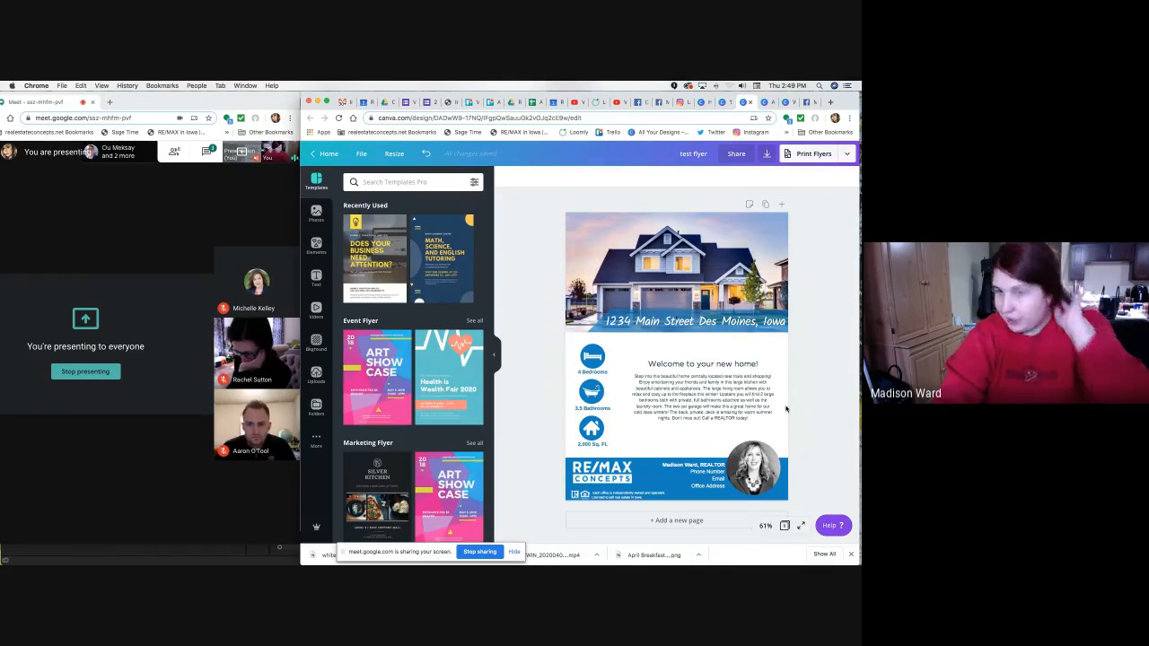
pyautogui.click(593, 361)
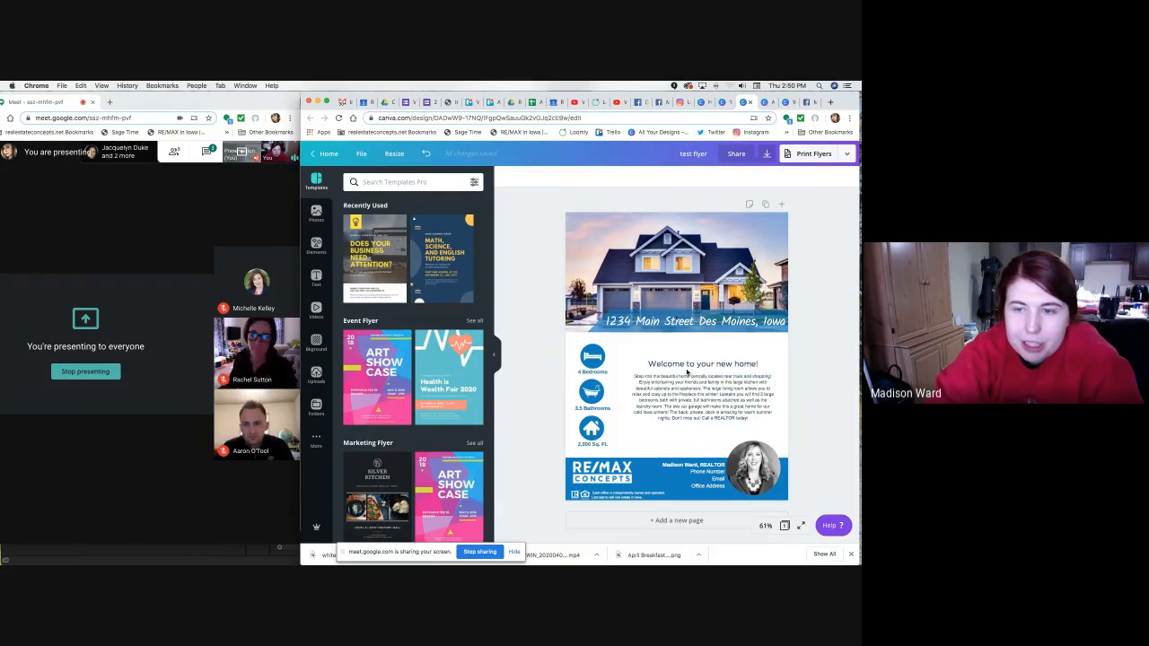
pyautogui.click(725, 102)
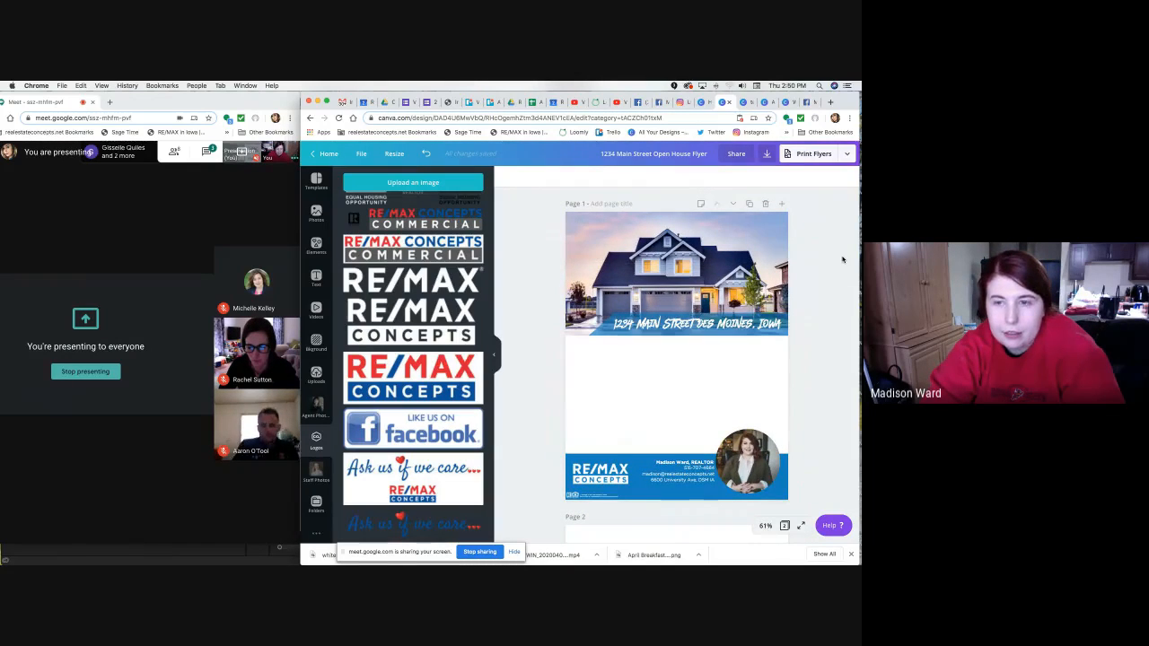
# Add a circle, colour it the blue document colour, and shrink it to 1.2 by 1.2 below the banner.
pyautogui.press('c')
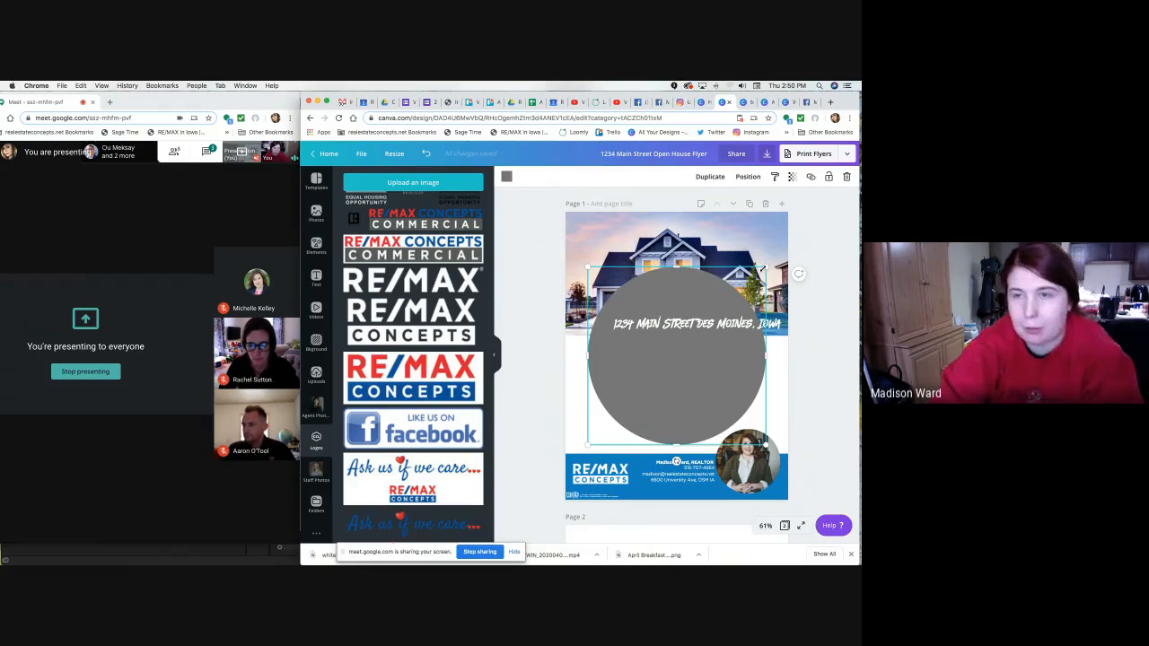
pyautogui.click(506, 178)
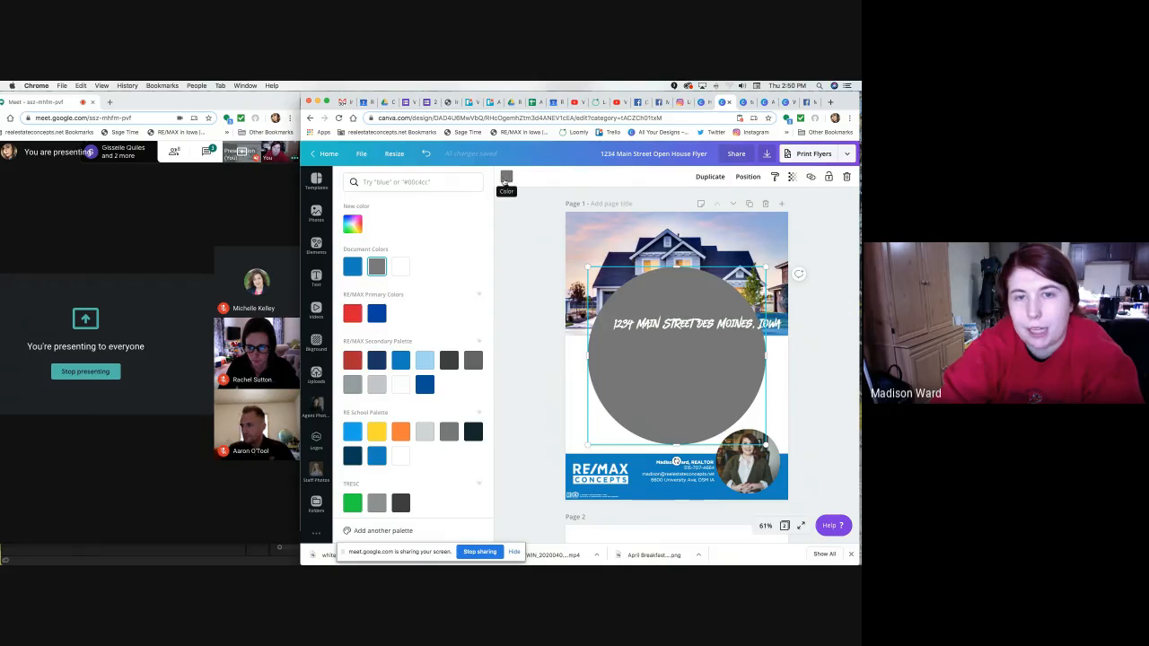
pyautogui.click(351, 266)
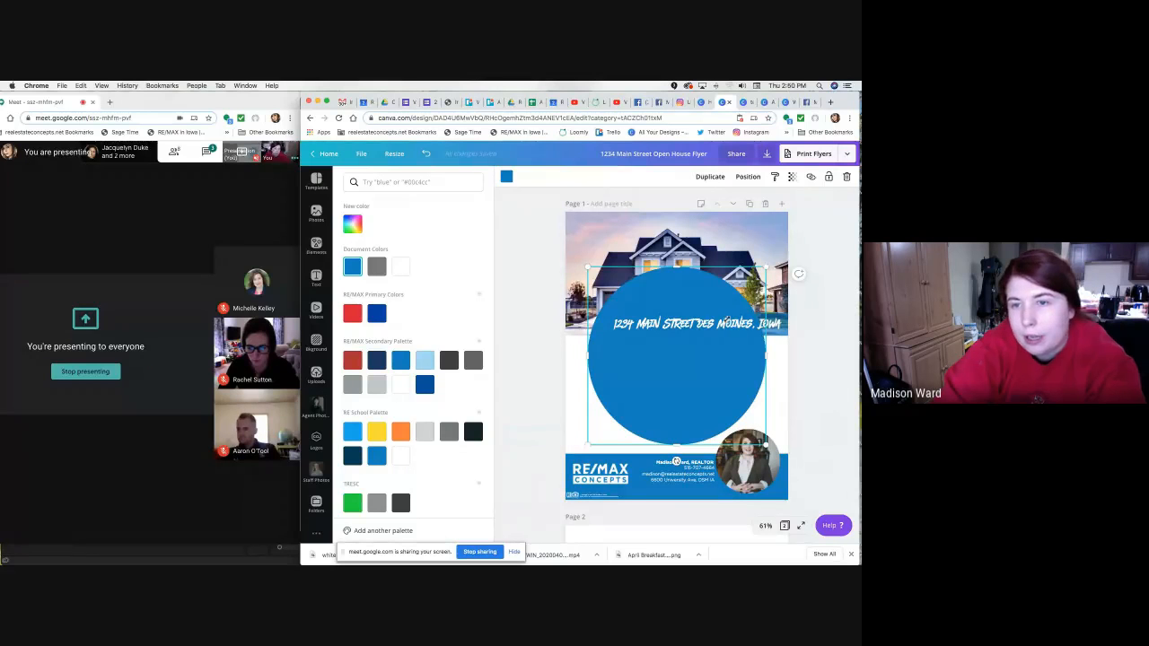
pyautogui.moveTo(765, 267); pyautogui.dragTo(591, 361)
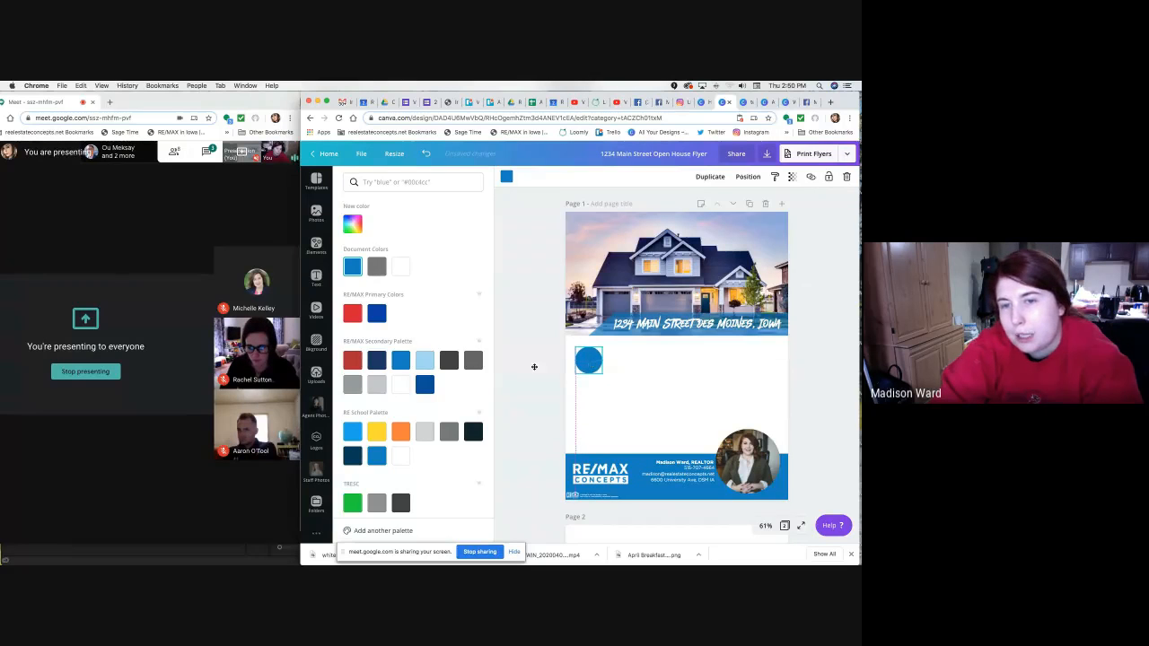
# Duplicate the blue circle twice and line the copies up in a column beneath it.
pyautogui.click(543, 365)
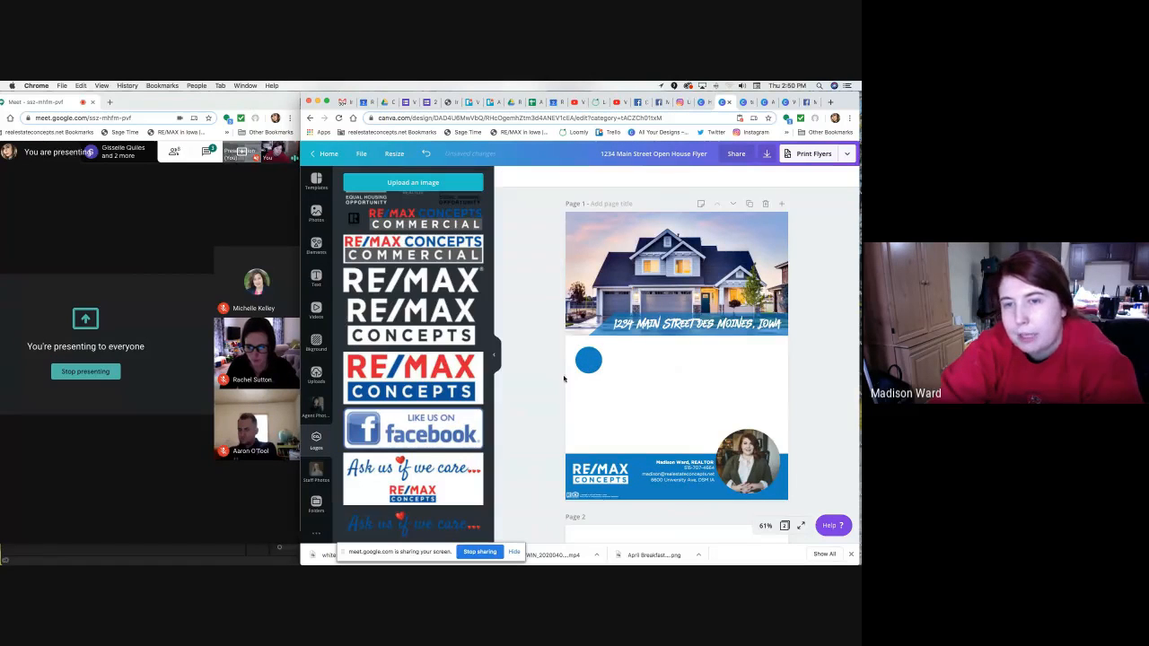
pyautogui.click(585, 362)
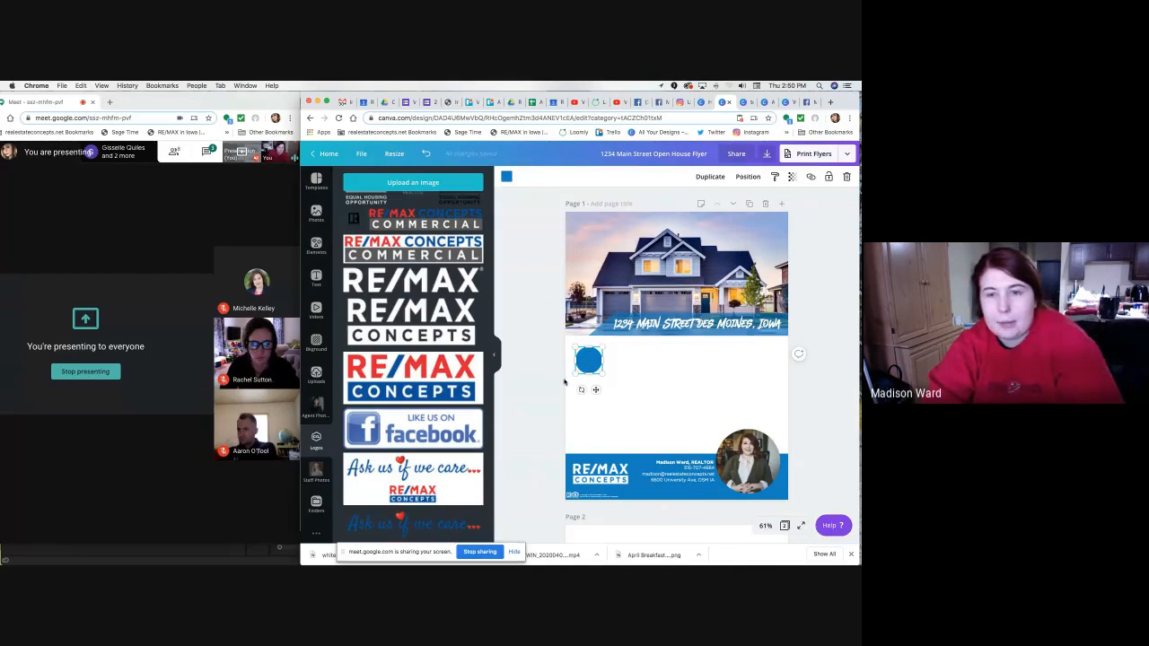
pyautogui.press('super+v')
pyautogui.moveTo(598, 368); pyautogui.dragTo(594, 426)
pyautogui.press('super+v')
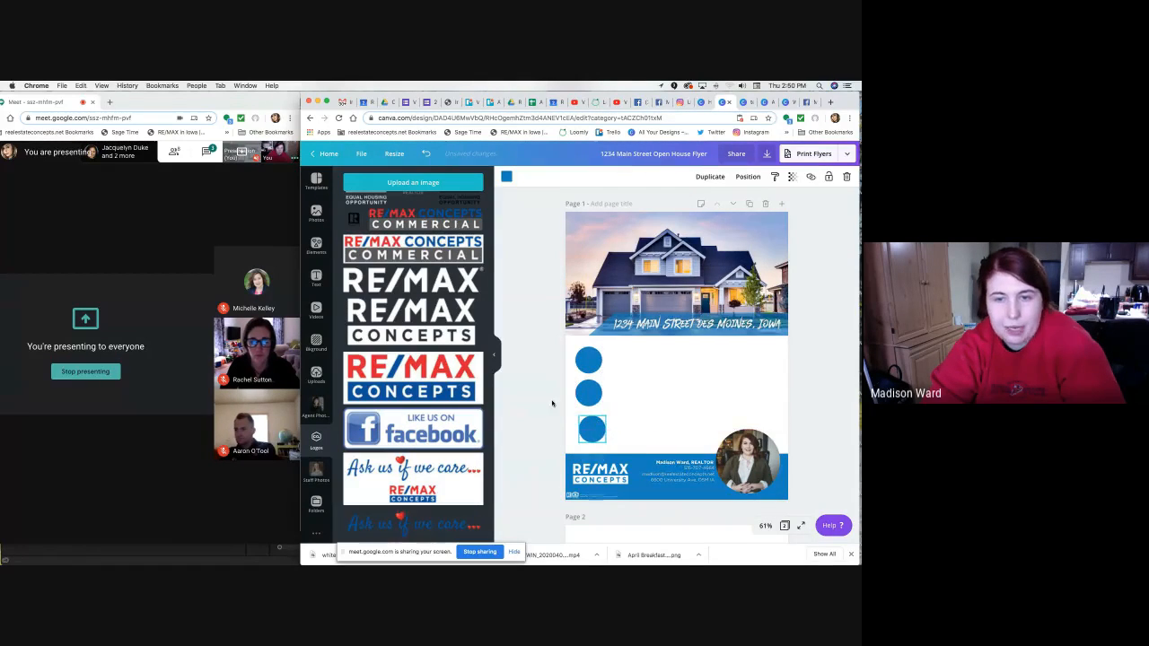
pyautogui.moveTo(590, 429); pyautogui.dragTo(587, 428)
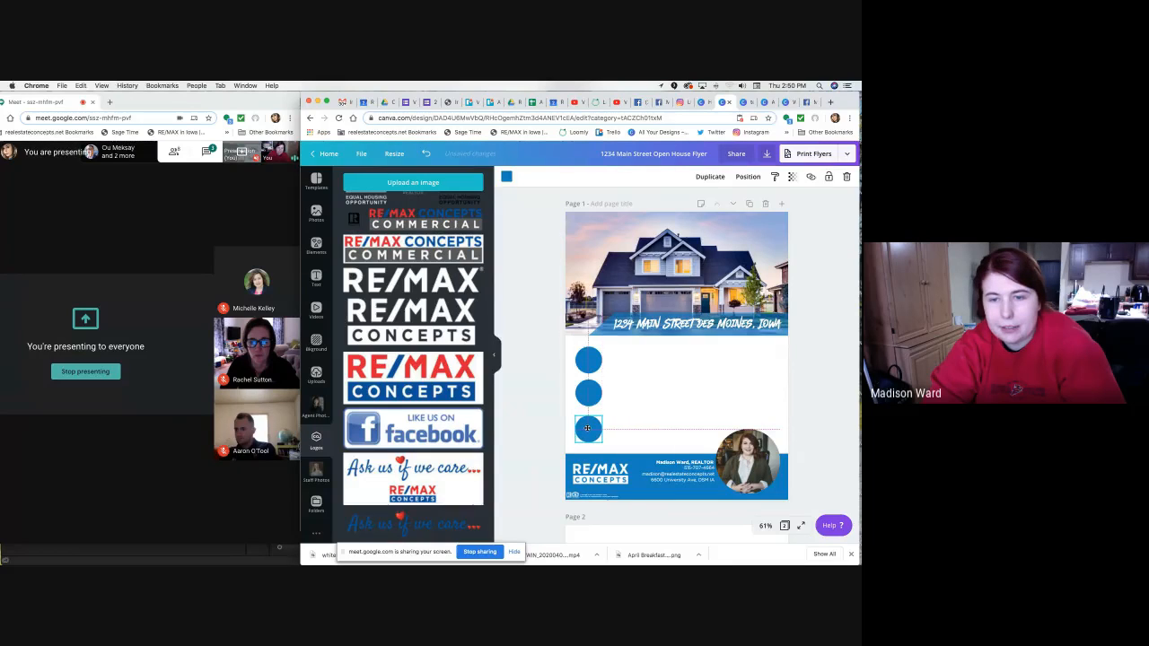
pyautogui.click(588, 397)
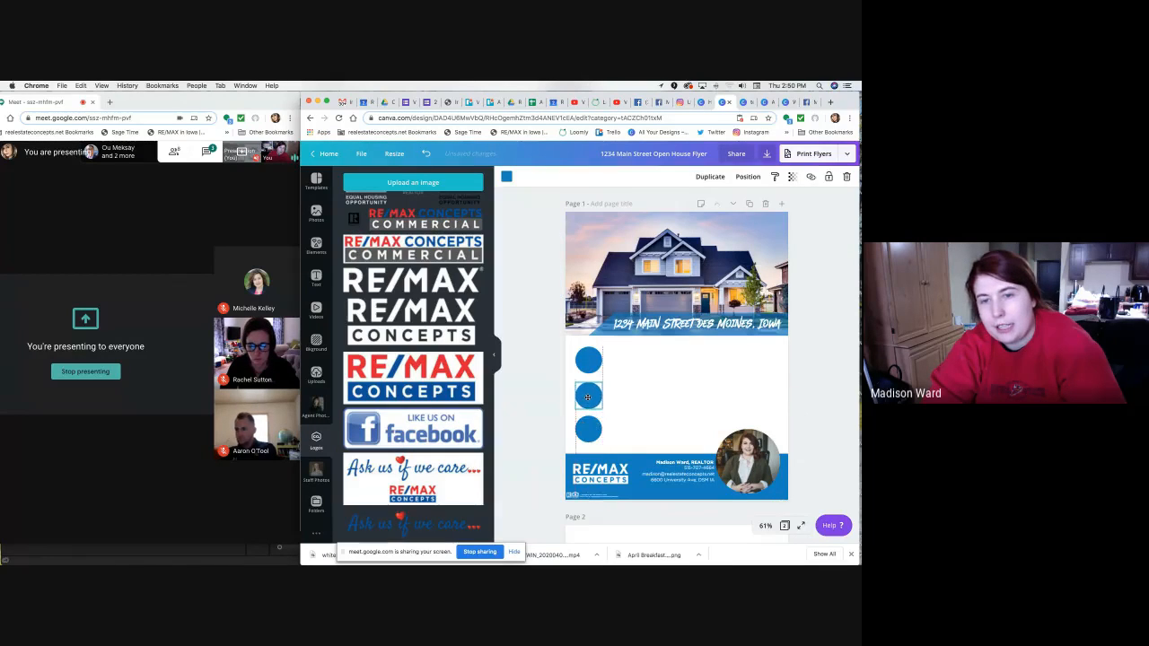
pyautogui.click(589, 429)
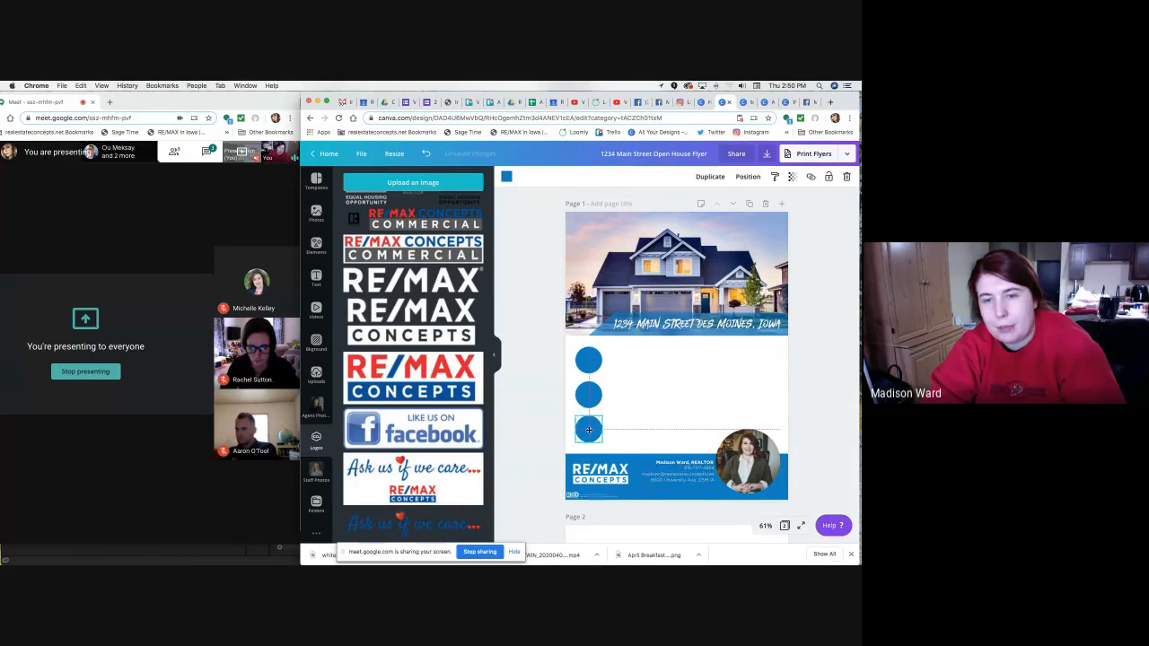
pyautogui.moveTo(589, 429); pyautogui.dragTo(590, 434)
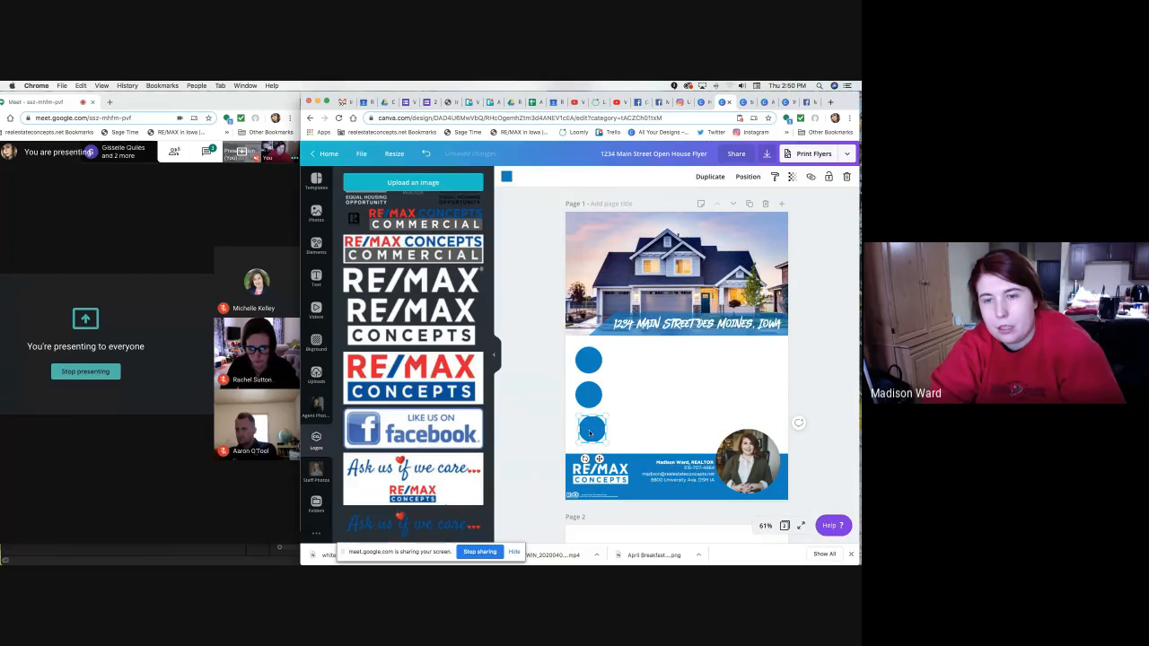
# Shift-select the middle, bottom and top blue circles together.
pyautogui.click(537, 402)
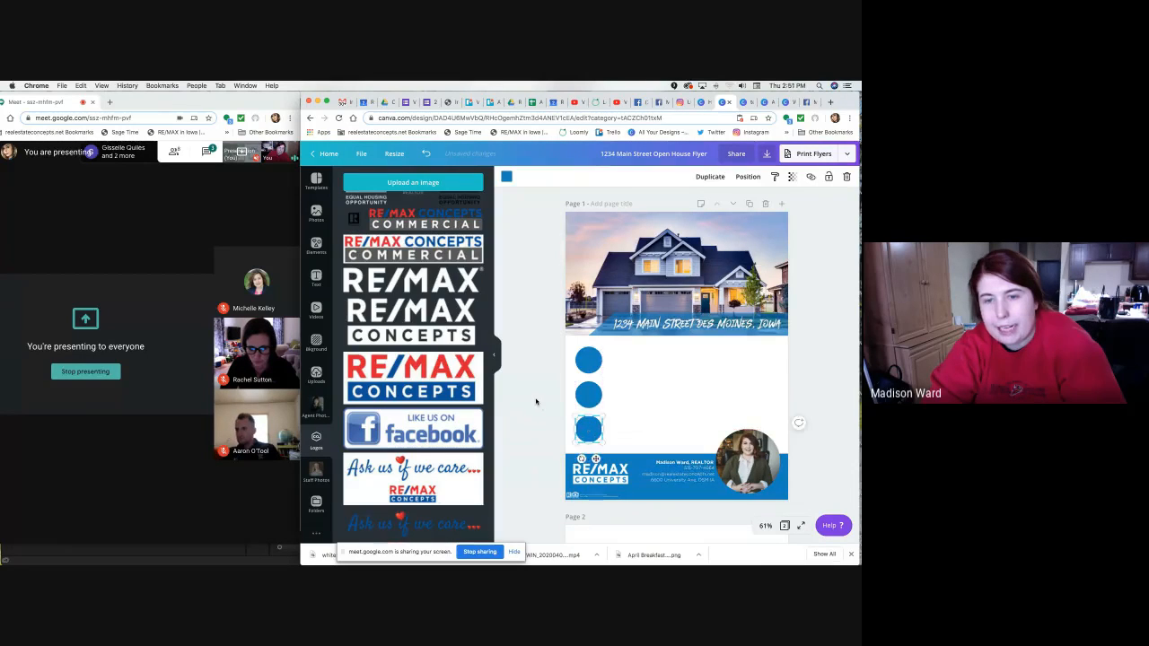
pyautogui.click(591, 359)
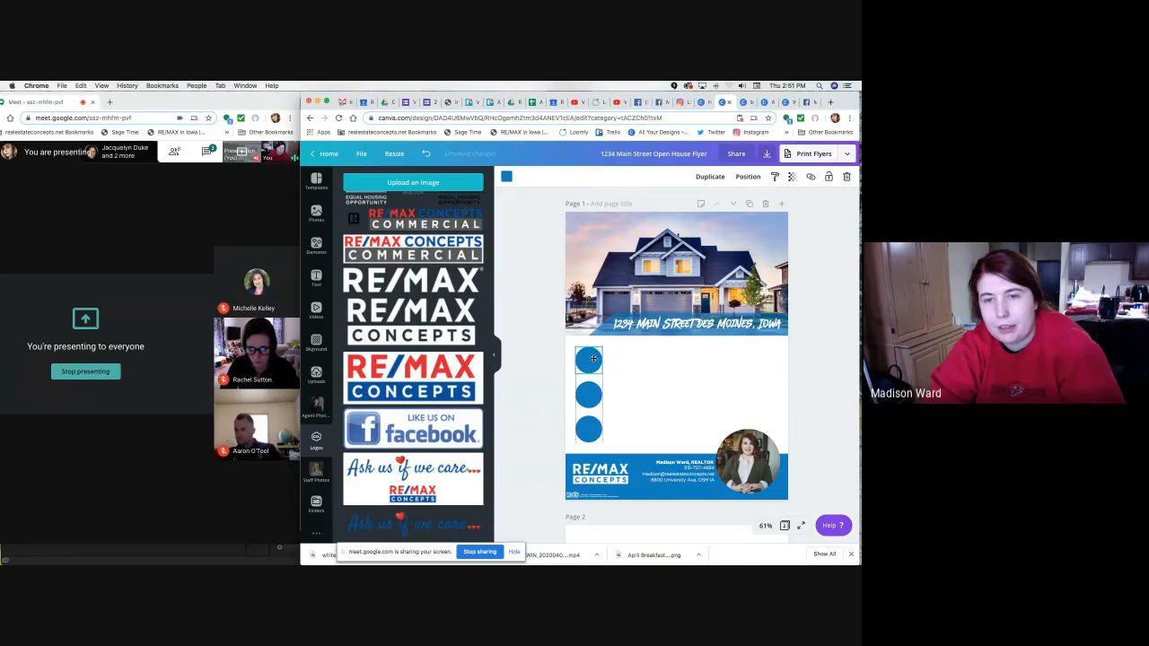
pyautogui.click(549, 373)
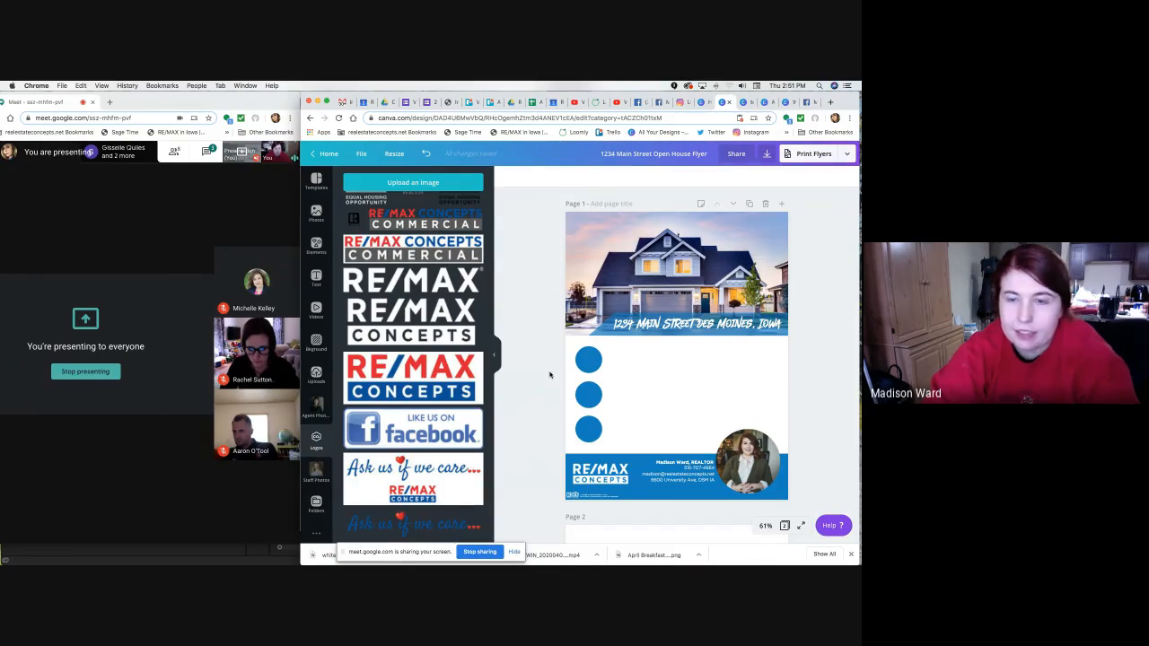
pyautogui.click(588, 394)
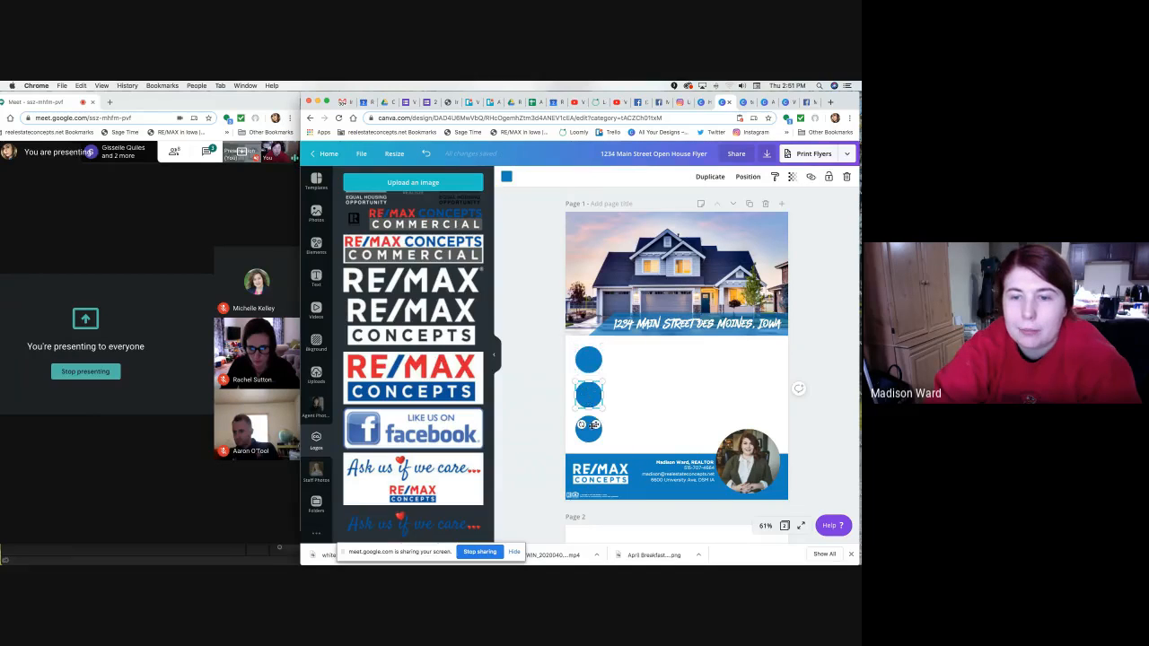
pyautogui.click(589, 420)
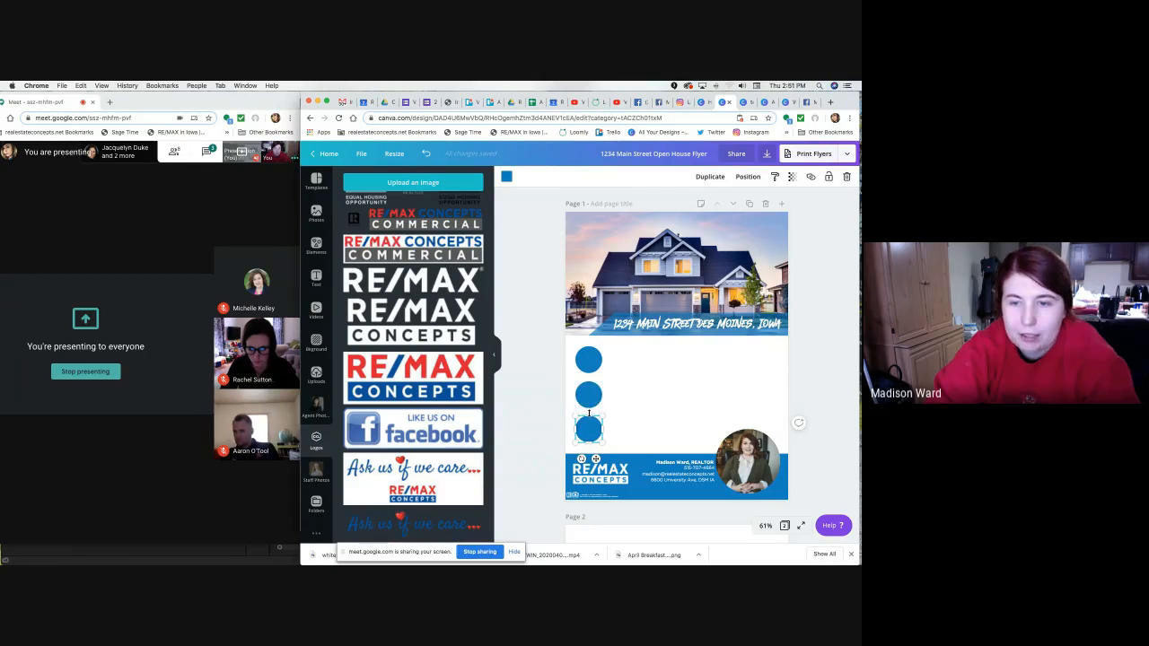
pyautogui.click(606, 375)
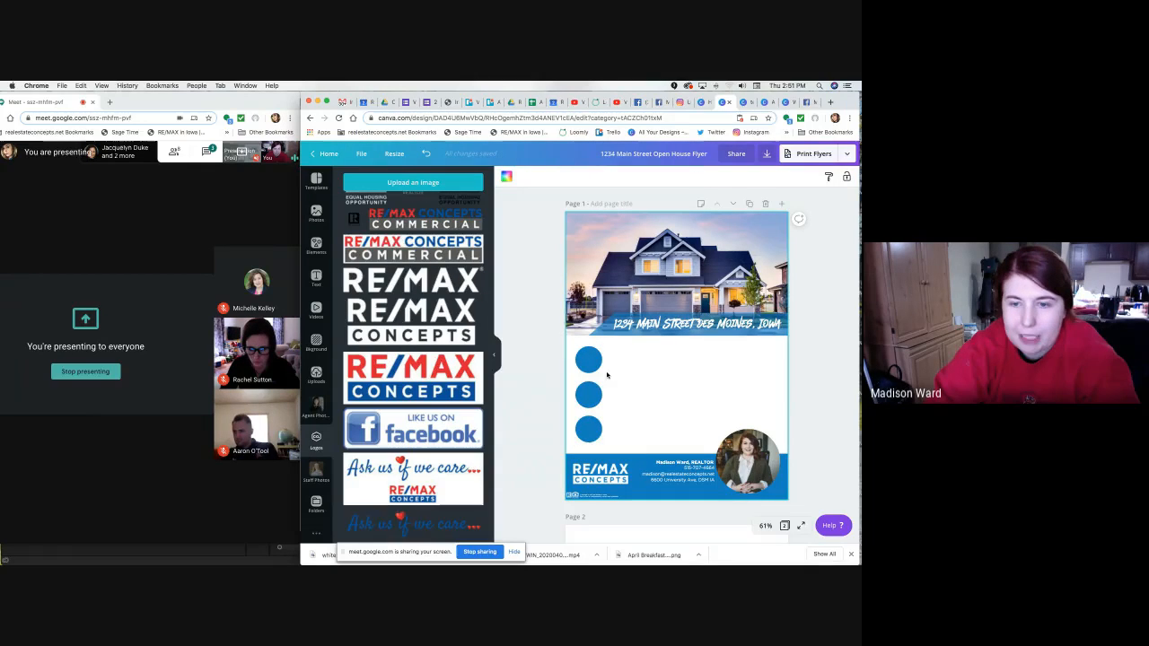
pyautogui.click(592, 434)
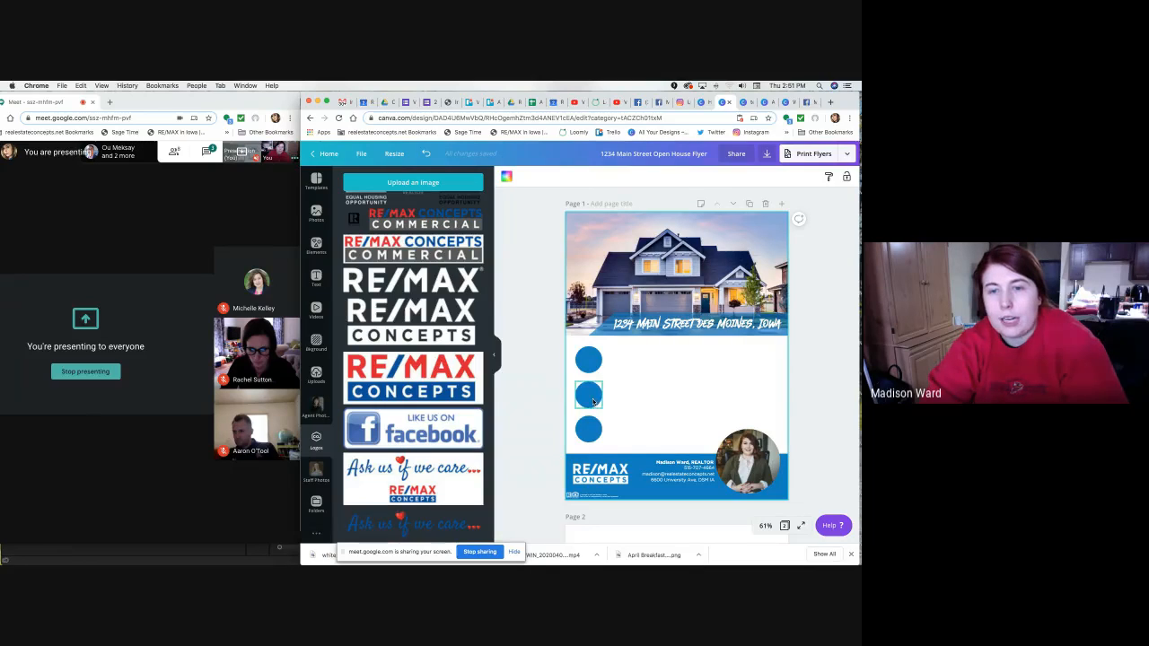
pyautogui.keyDown('shift'); pyautogui.click(588, 438); pyautogui.keyUp('shift')
pyautogui.keyDown('shift'); pyautogui.click(589, 364); pyautogui.keyUp('shift')
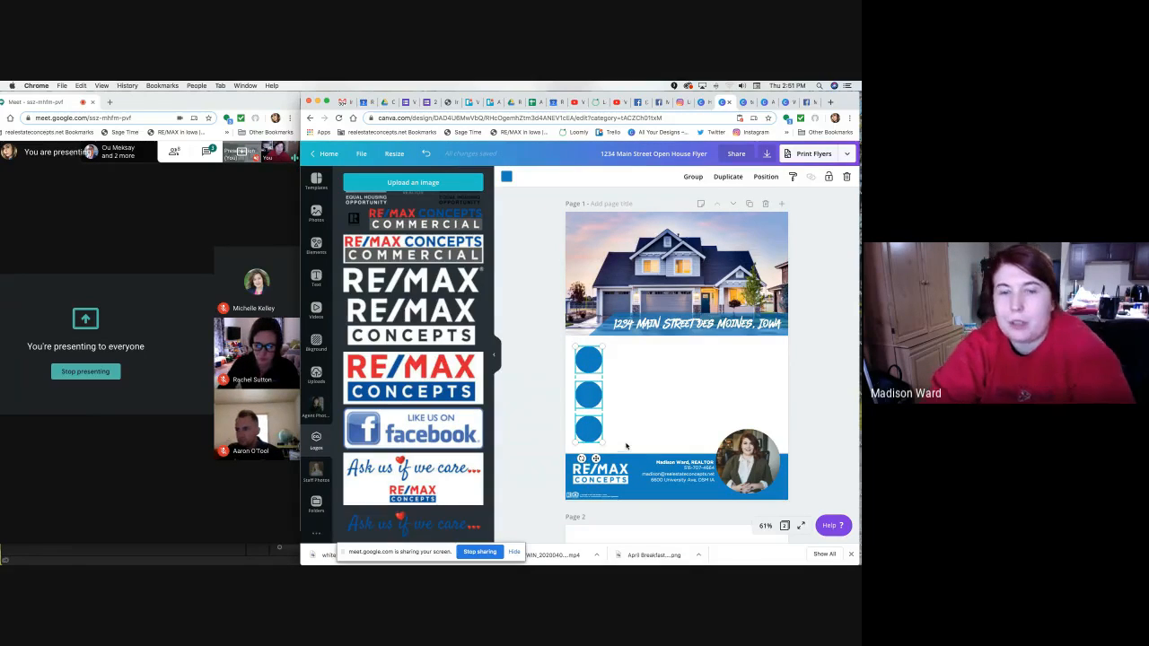
# Space the three selected circles evenly vertically with Position > Space evenly.
pyautogui.click(763, 178)
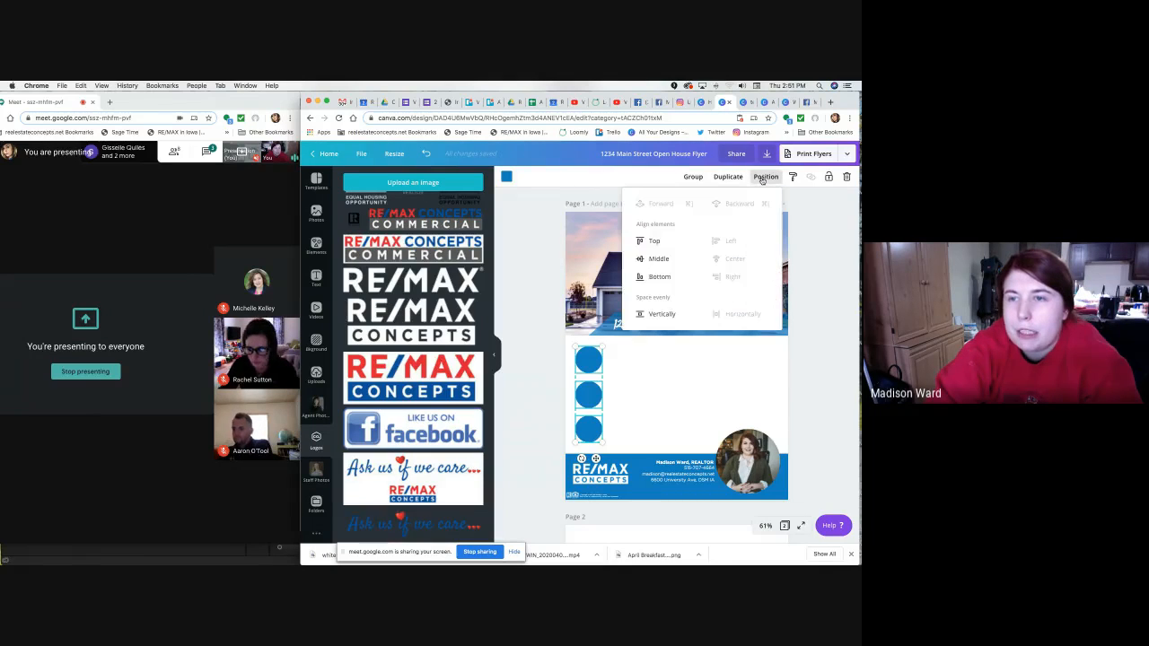
pyautogui.click(665, 315)
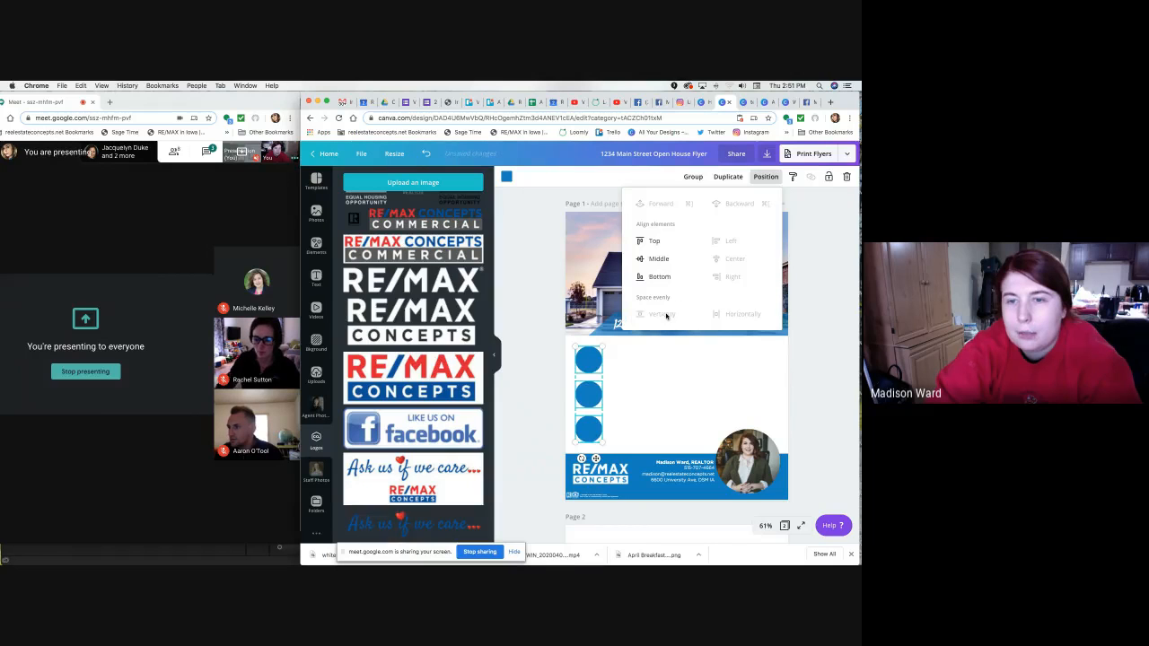
pyautogui.click(663, 361)
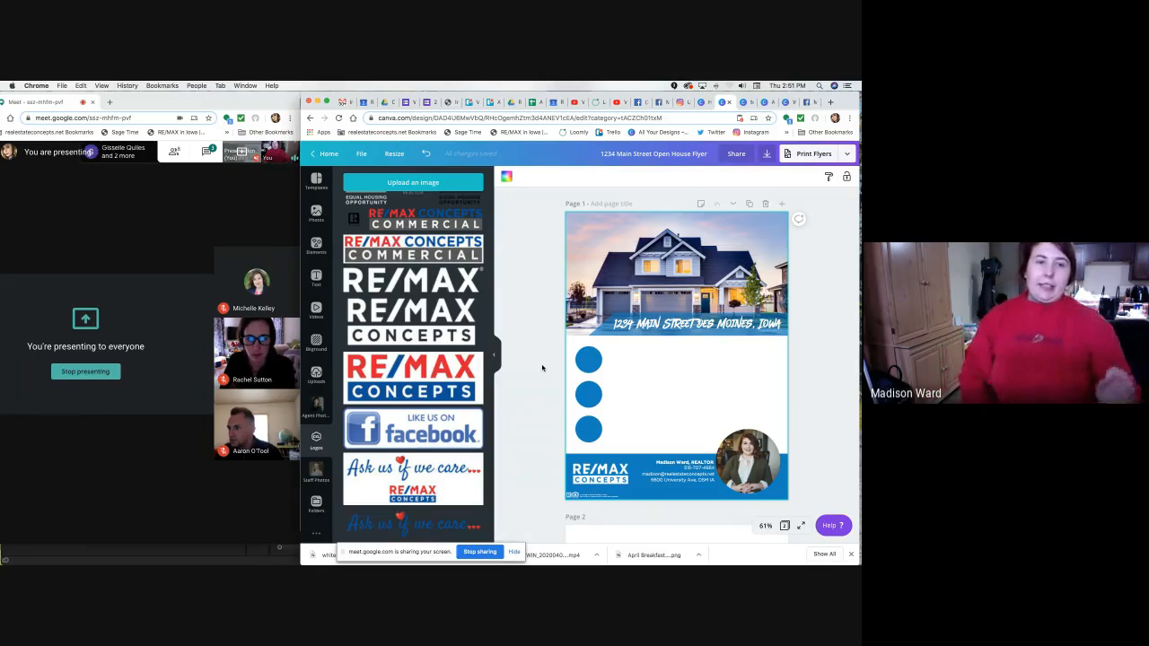
# Reselect the three circles and undo an accidental Middle alignment, leaving them evenly spaced.
pyautogui.click(591, 363)
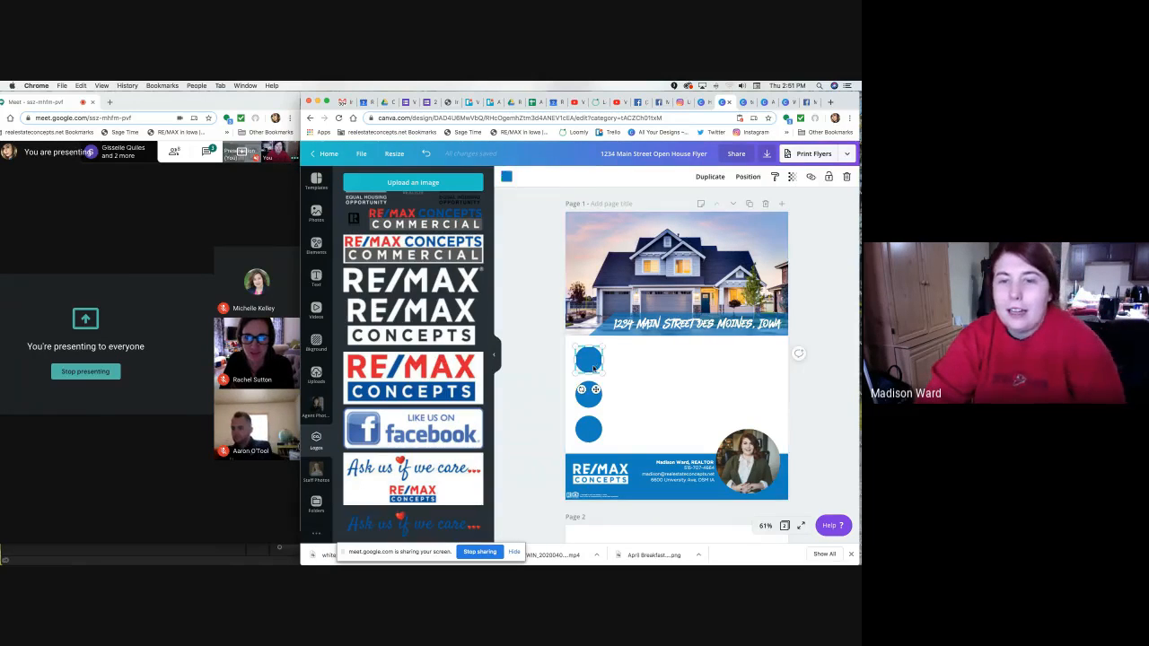
pyautogui.keyDown('shift'); pyautogui.click(591, 397); pyautogui.keyUp('shift')
pyautogui.keyDown('shift'); pyautogui.click(590, 431); pyautogui.keyUp('shift')
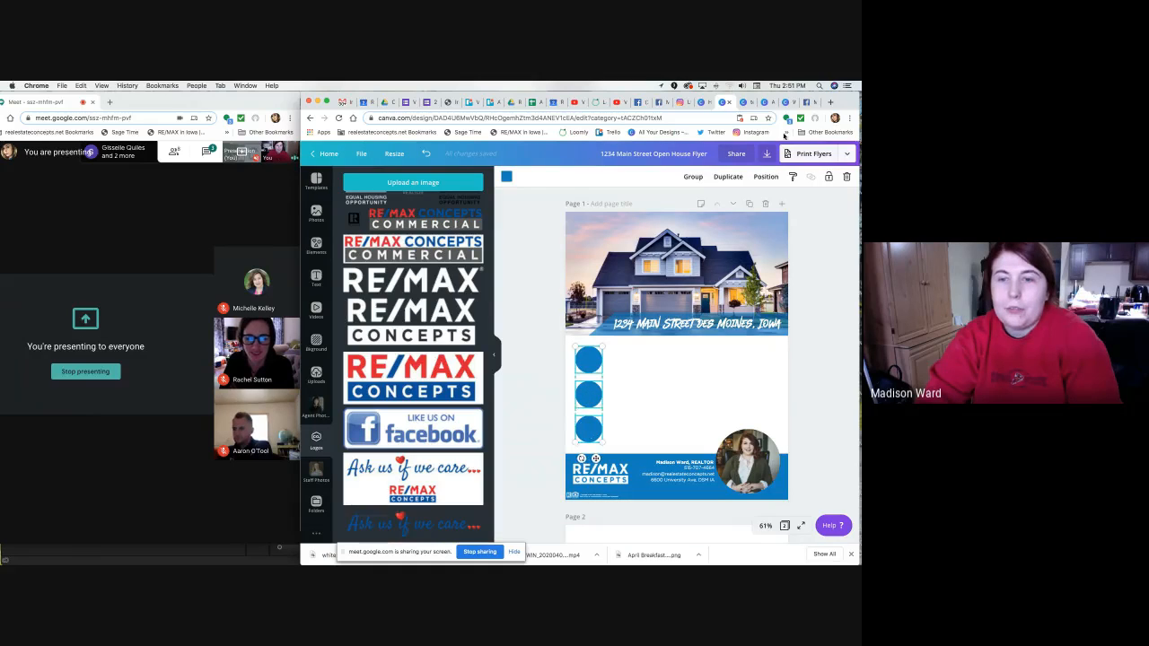
pyautogui.click(769, 189)
pyautogui.moveTo(538, 358); pyautogui.dragTo(616, 445)
pyautogui.click(765, 176)
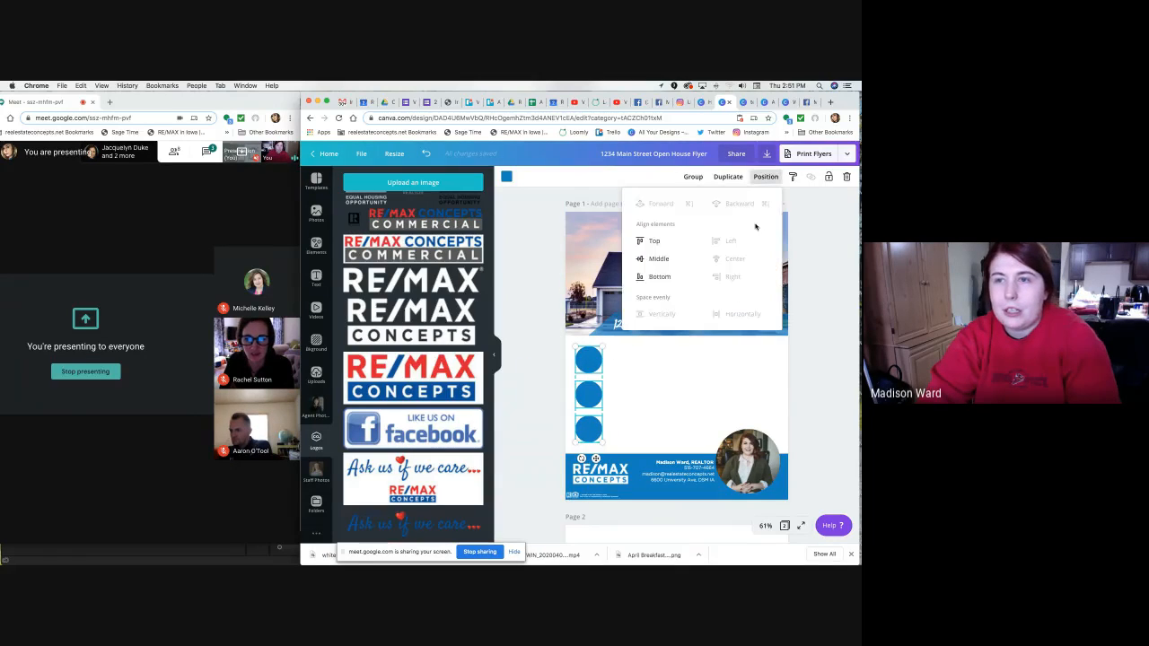
pyautogui.click(661, 259)
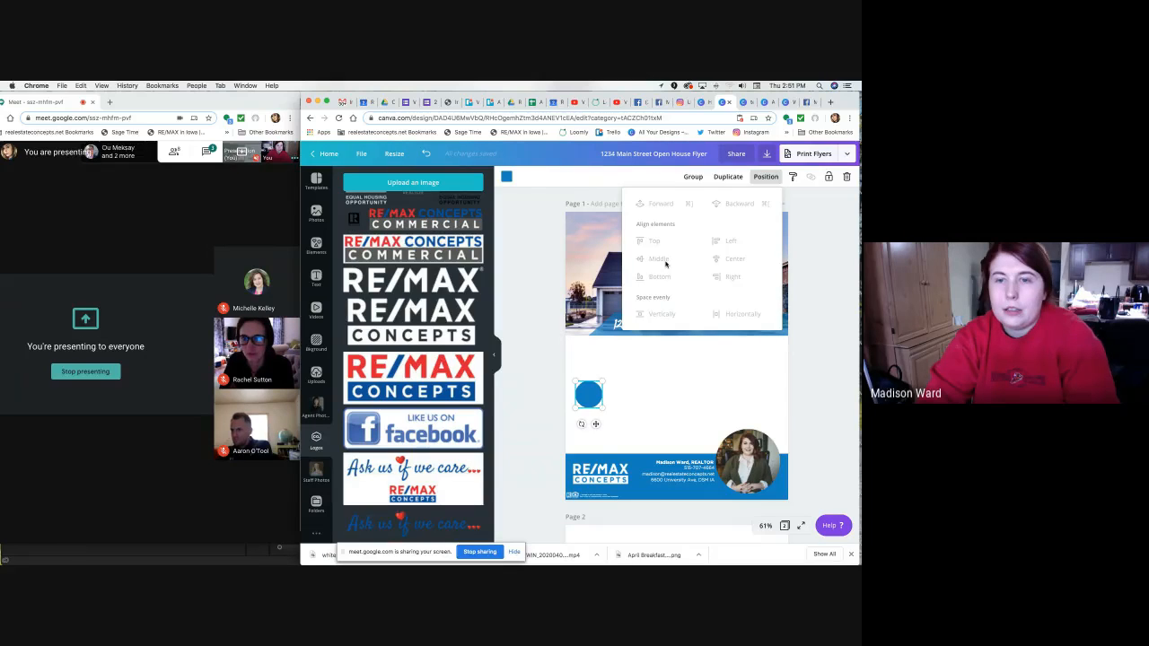
pyautogui.press('super+z')
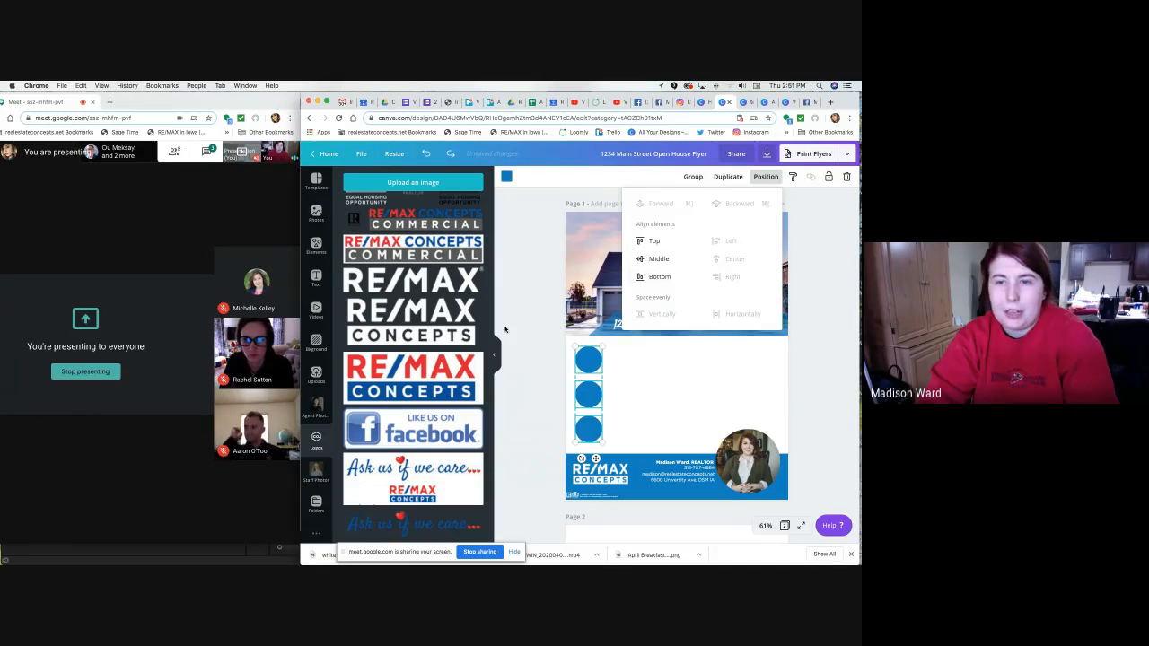
pyautogui.moveTo(548, 362); pyautogui.dragTo(596, 432)
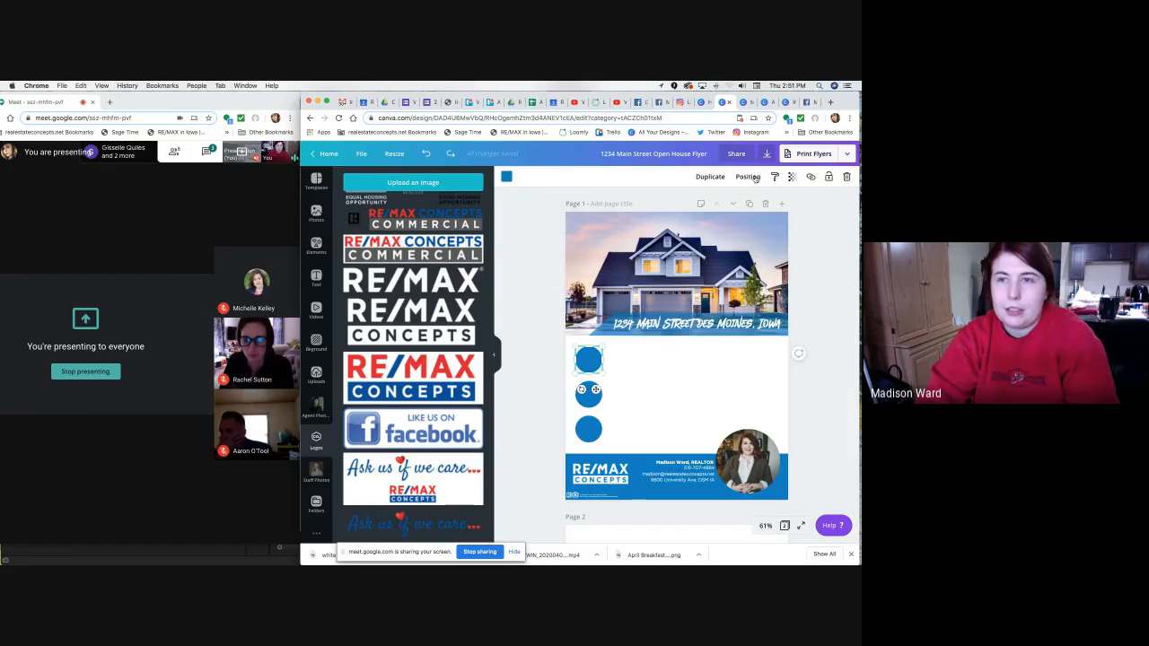
pyautogui.click(753, 177)
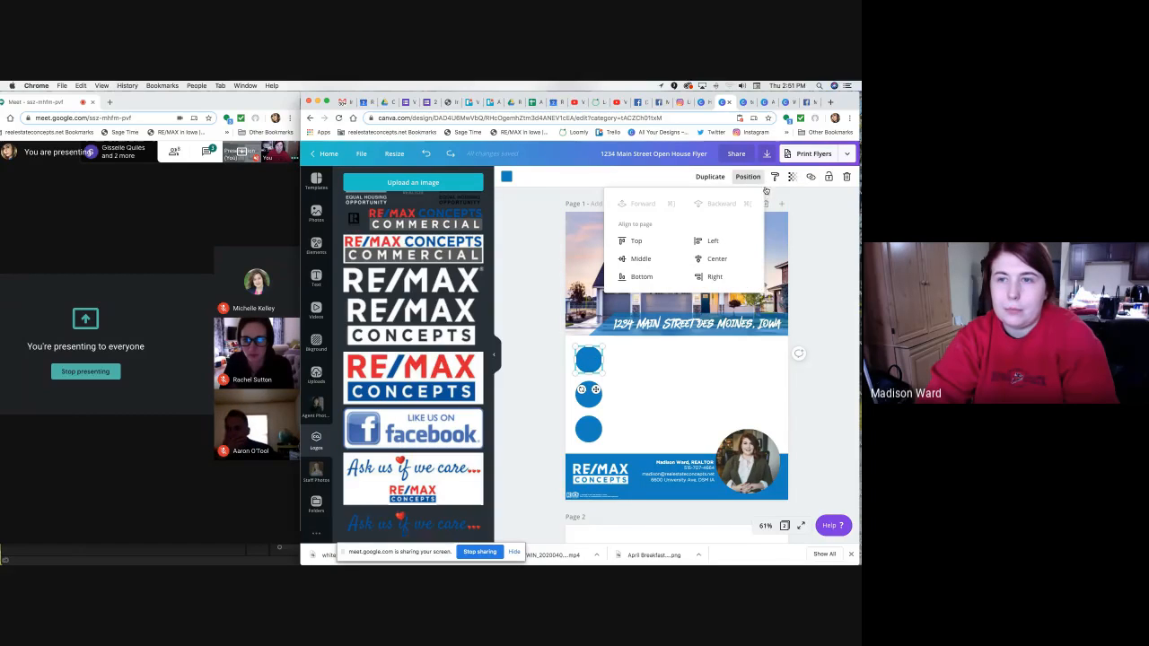
pyautogui.click(549, 309)
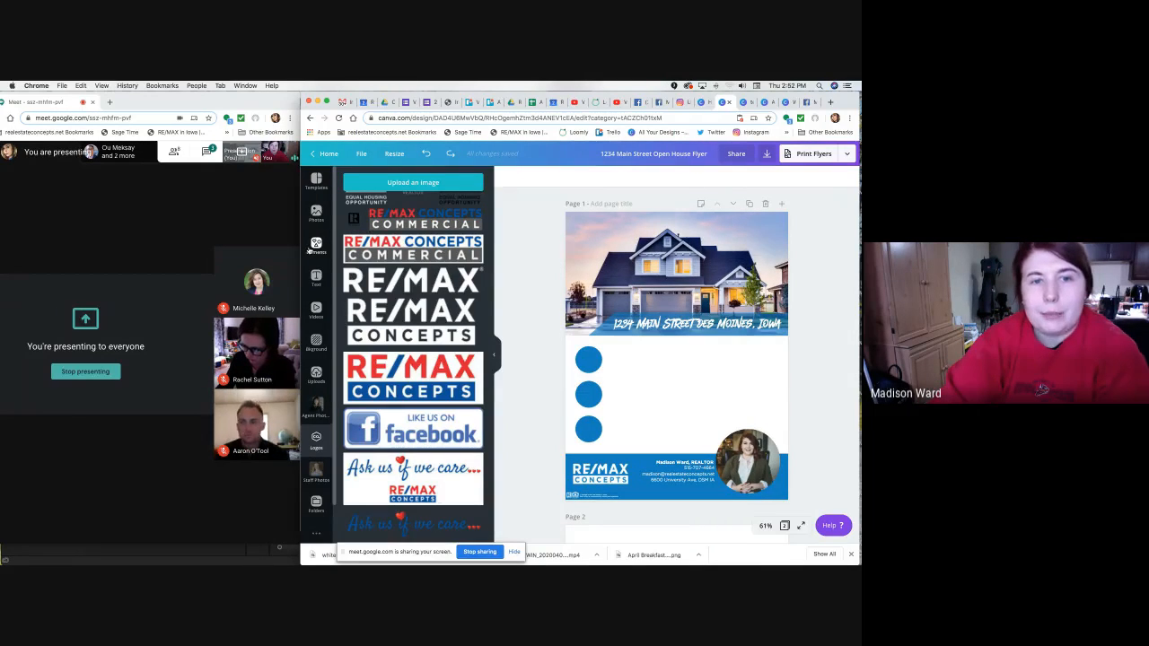
# Search Elements for 'bed' and add the teal bed graphic to the flyer.
pyautogui.click(314, 247)
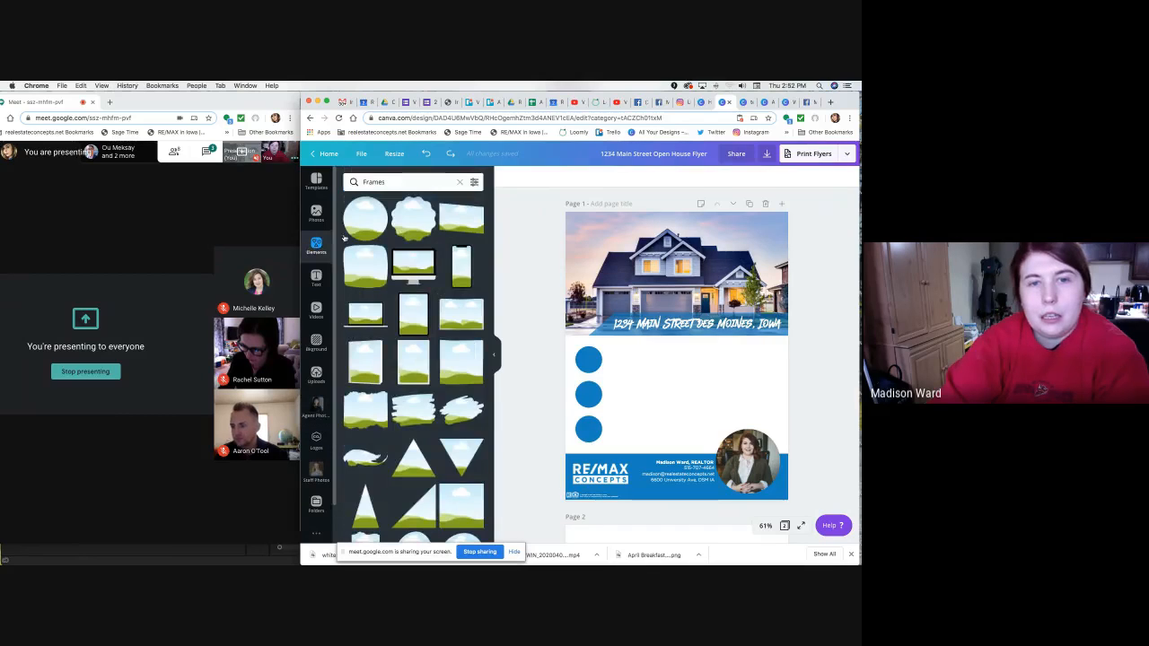
pyautogui.click(459, 183)
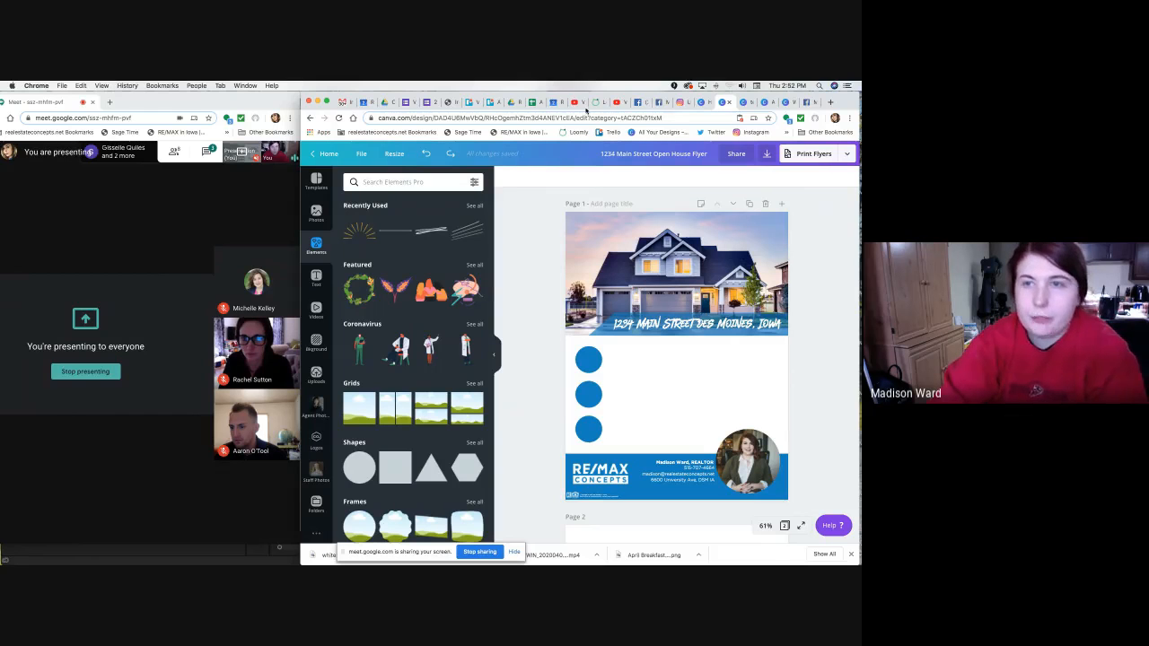
pyautogui.click(745, 103)
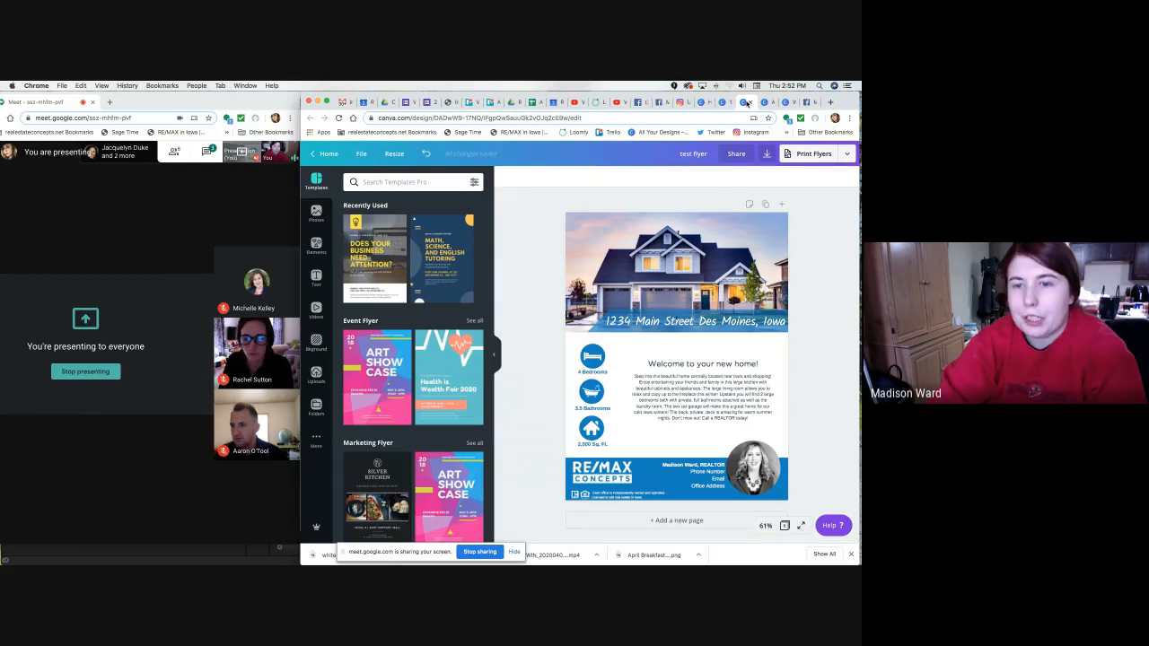
pyautogui.click(725, 102)
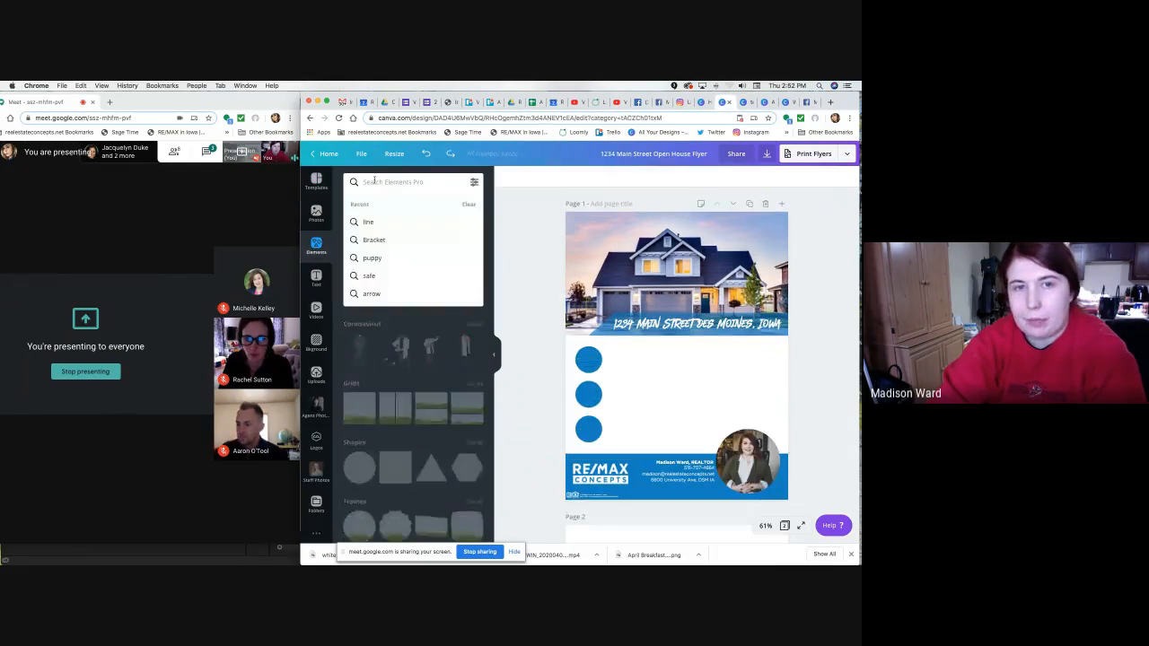
pyautogui.write('bed')
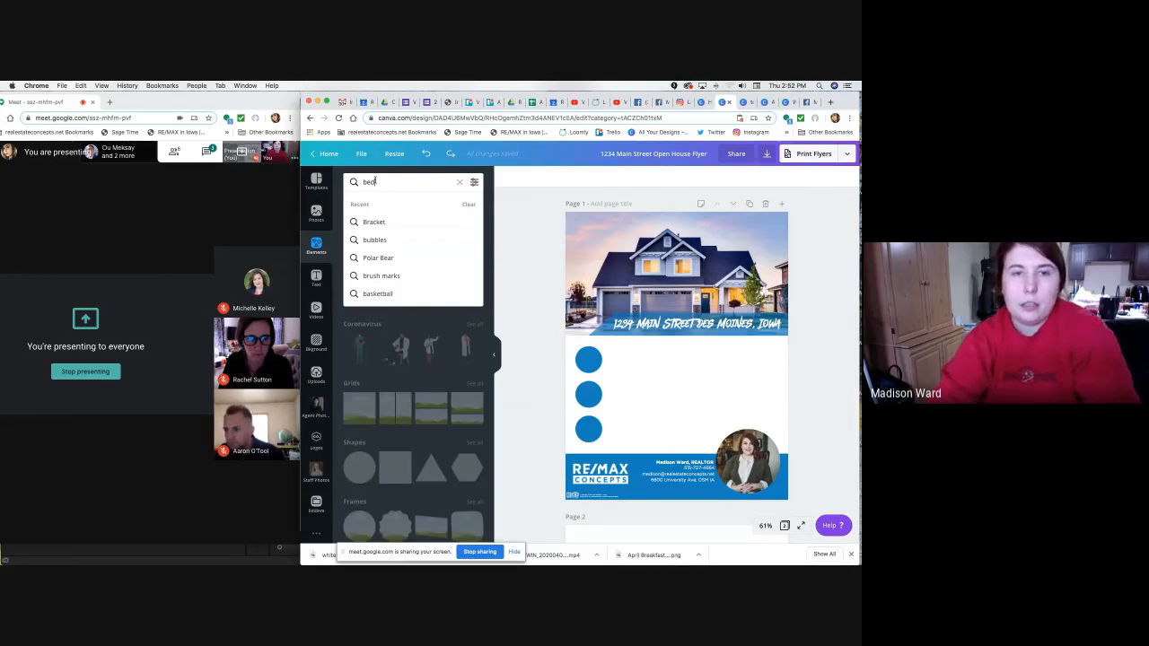
pyautogui.press('Return')
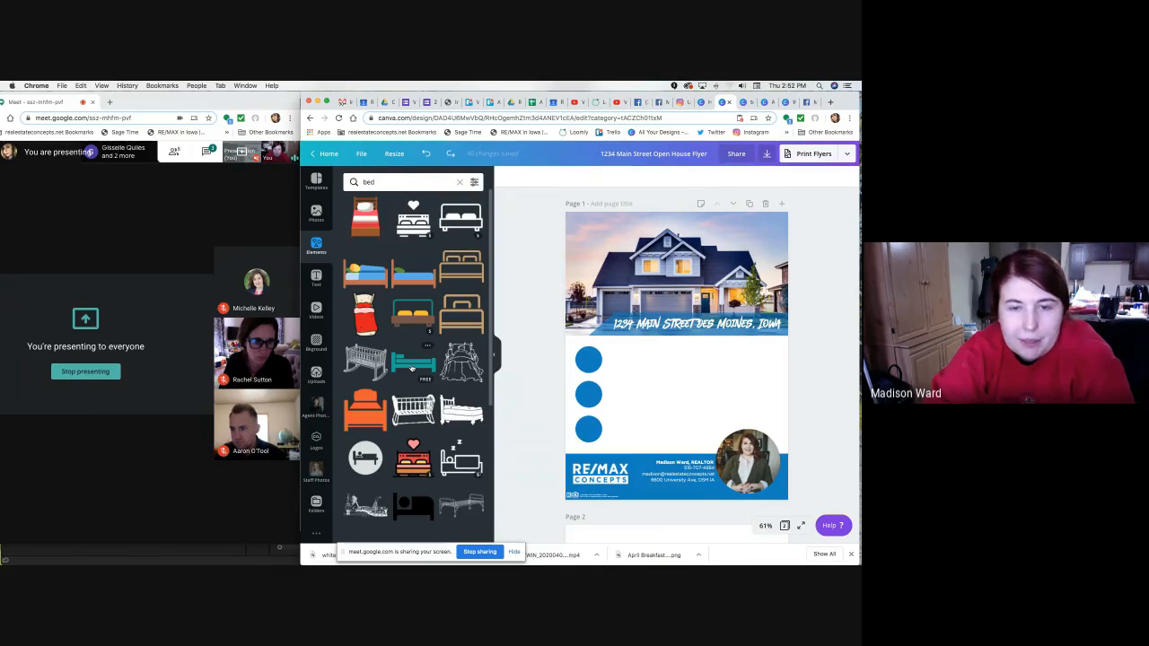
pyautogui.click(411, 364)
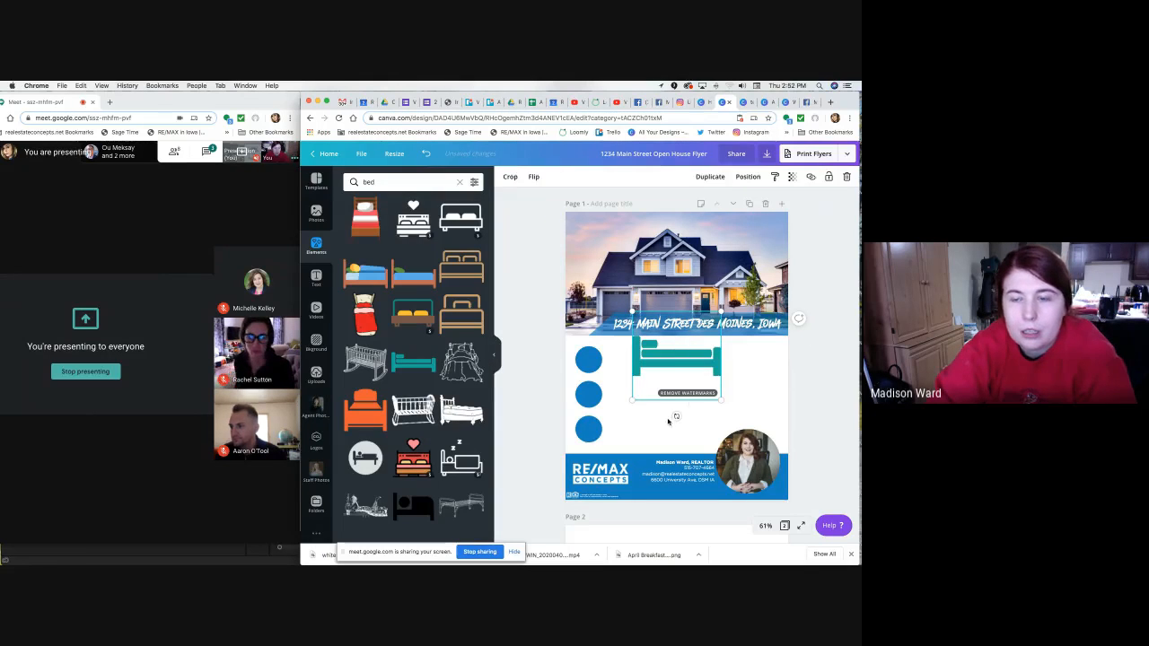
# Delete the stray heart bed graphic and recolour the teal bed white.
pyautogui.moveTo(677, 374); pyautogui.dragTo(676, 279)
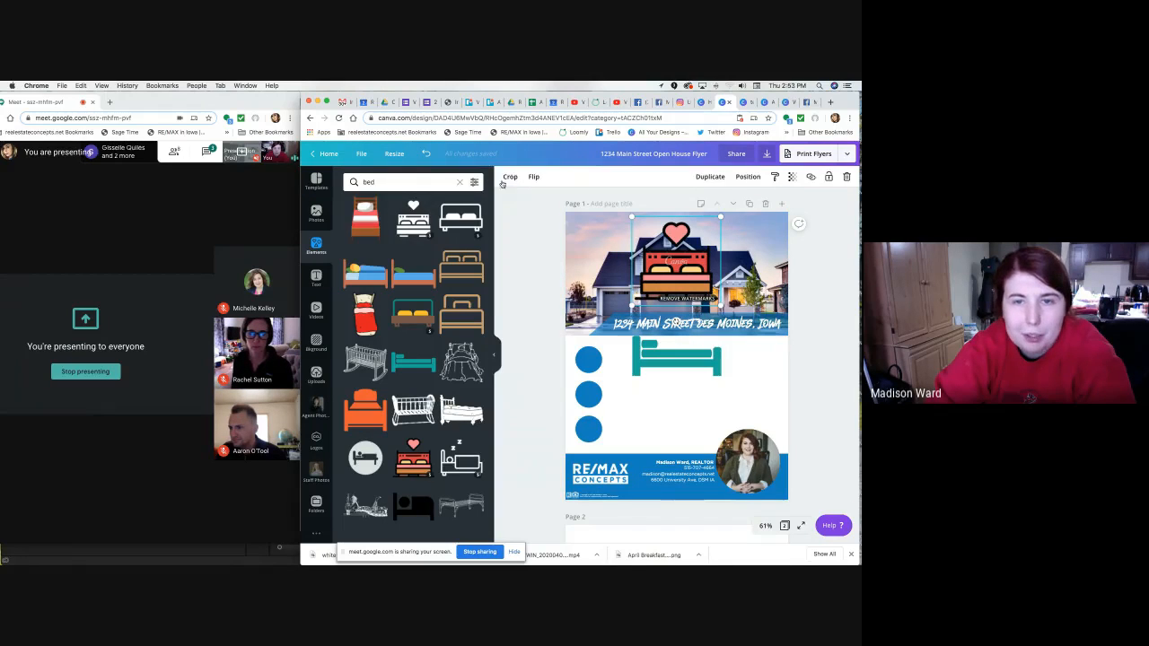
pyautogui.click(659, 358)
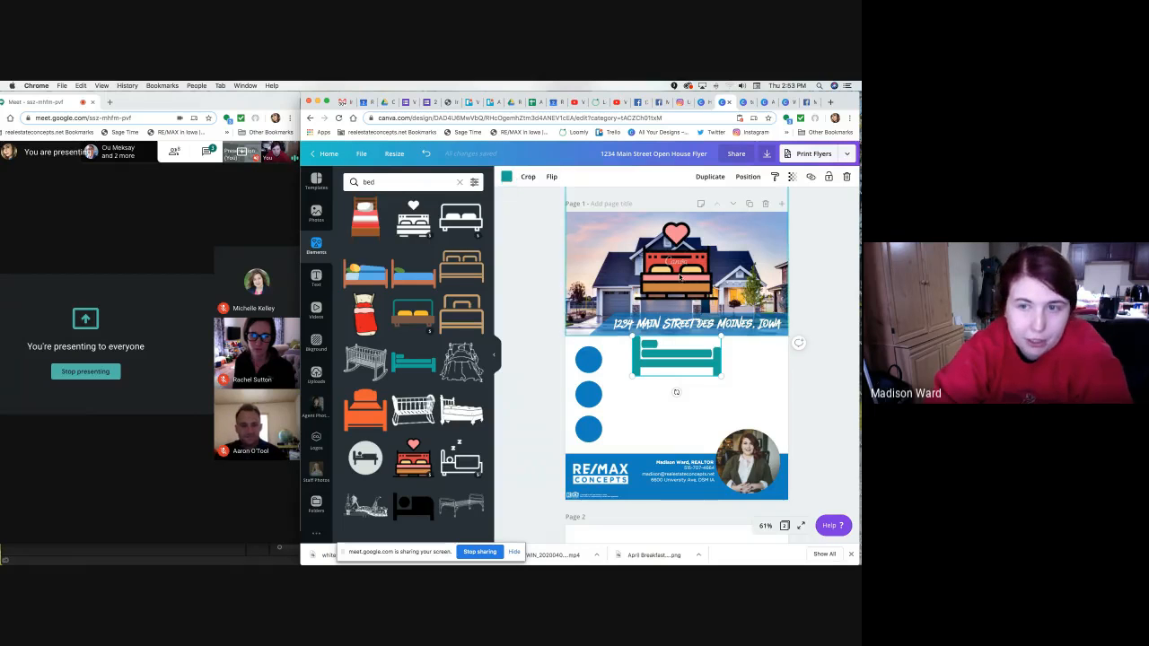
pyautogui.click(700, 279)
pyautogui.press('Delete')
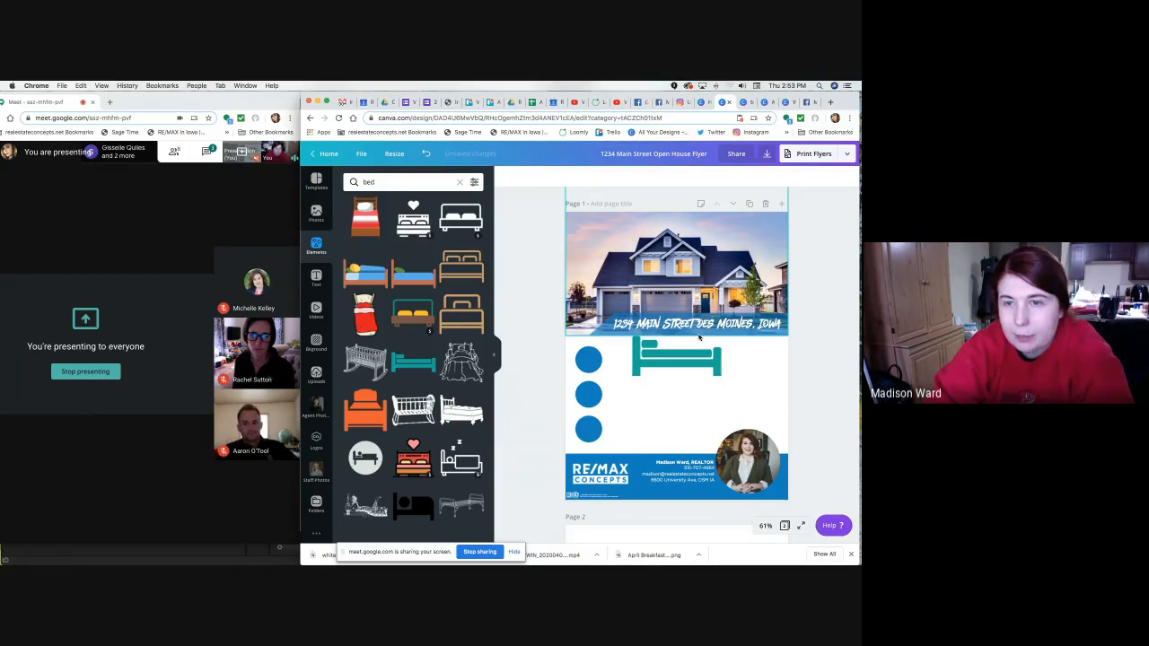
pyautogui.click(677, 359)
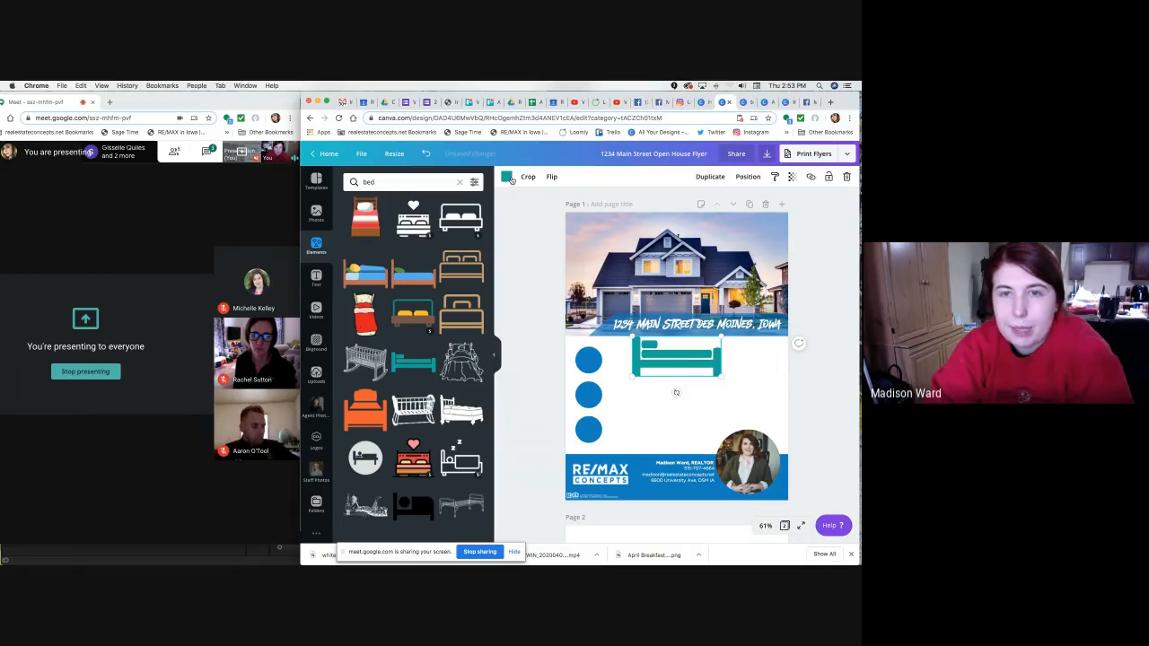
pyautogui.click(507, 176)
pyautogui.click(401, 266)
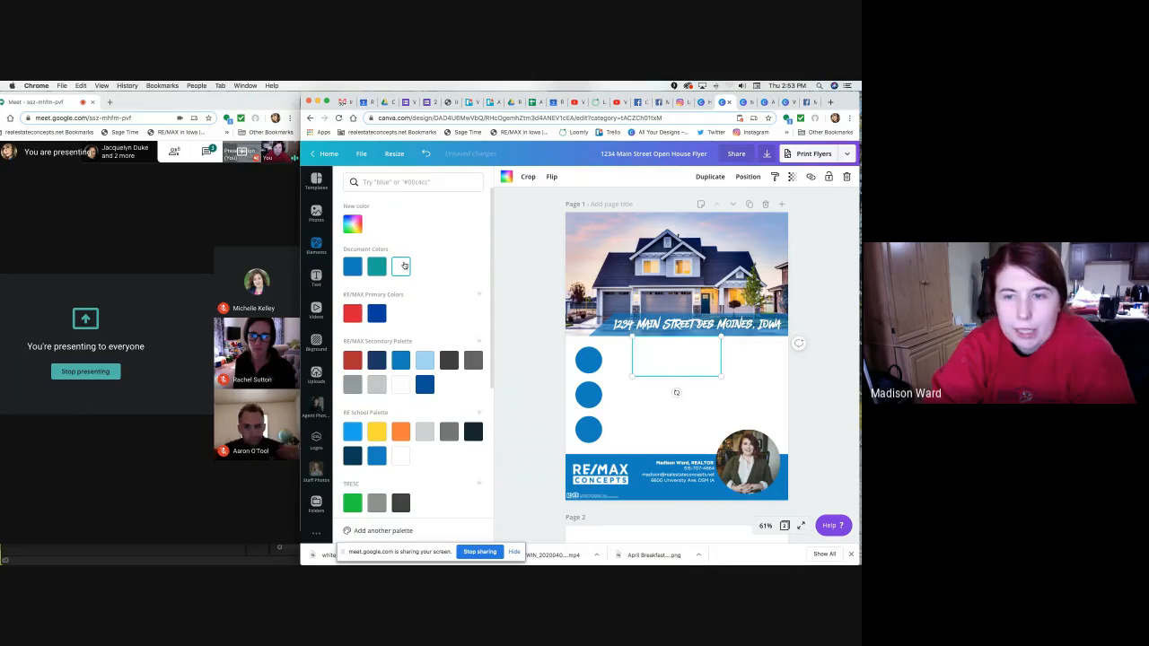
# Resize the white bed to 0.8 by 0.4 and place it inside the top blue circle.
pyautogui.moveTo(683, 361); pyautogui.dragTo(617, 359)
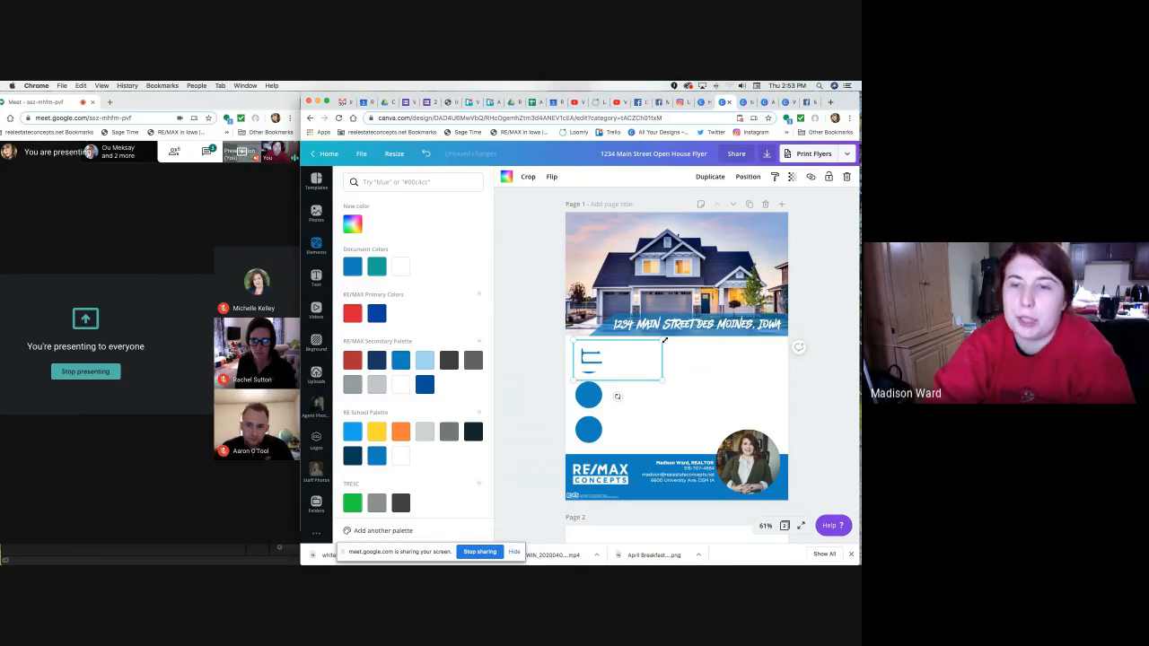
pyautogui.moveTo(660, 344); pyautogui.dragTo(589, 375)
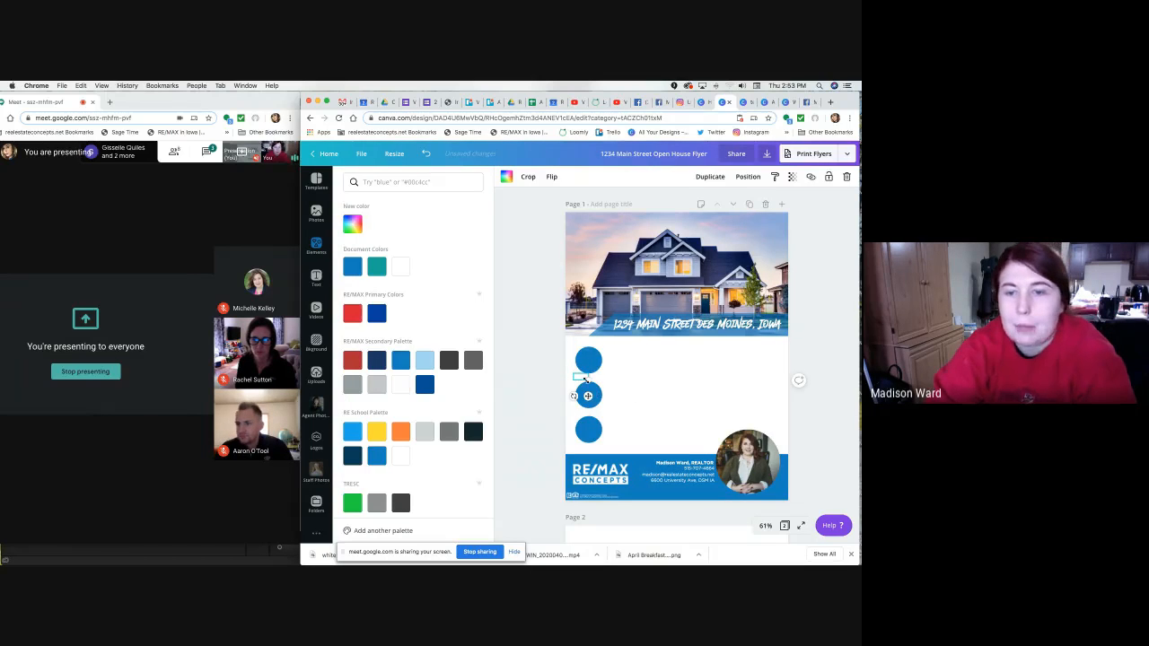
pyautogui.click(631, 383)
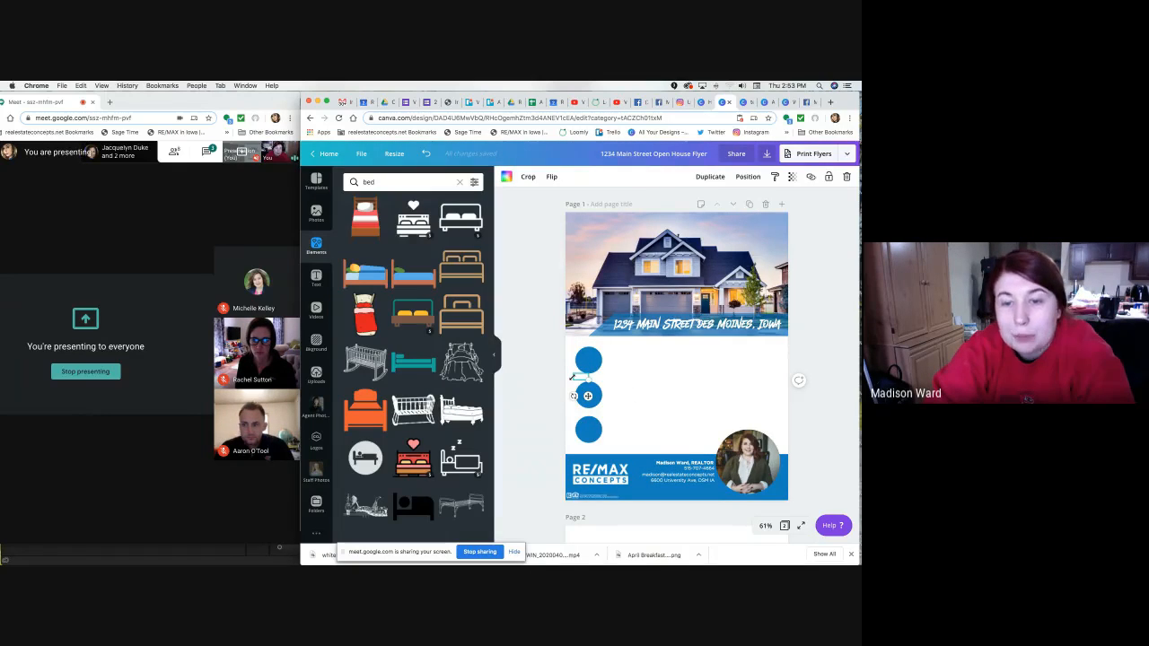
pyautogui.moveTo(579, 369); pyautogui.dragTo(590, 364)
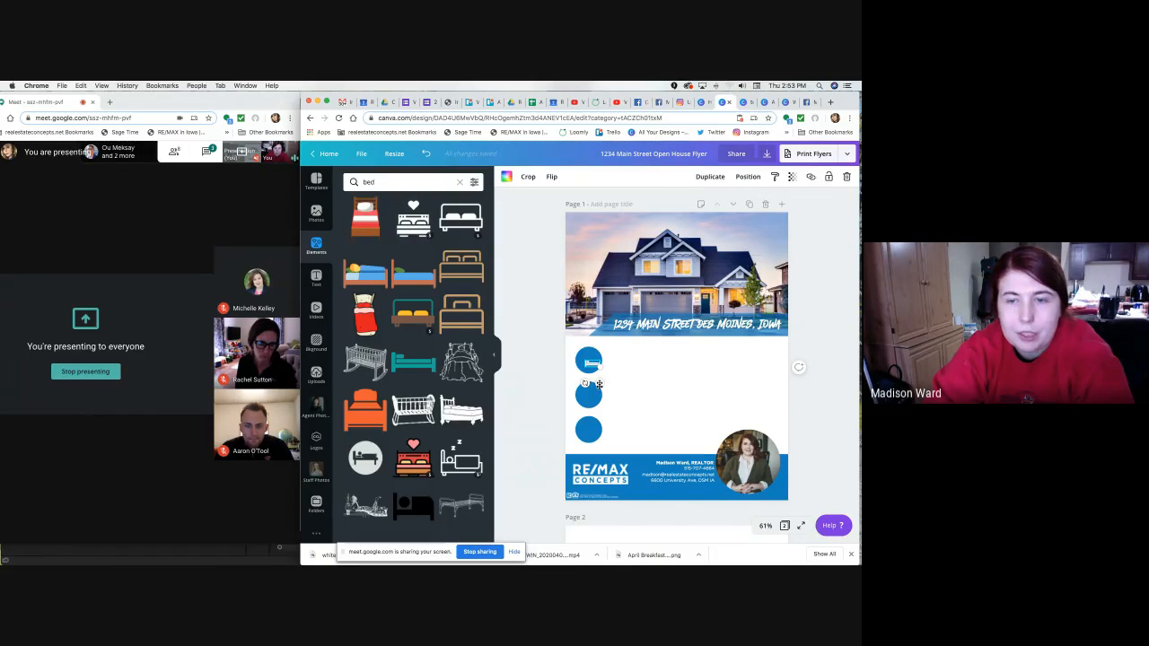
pyautogui.moveTo(599, 385); pyautogui.dragTo(594, 377)
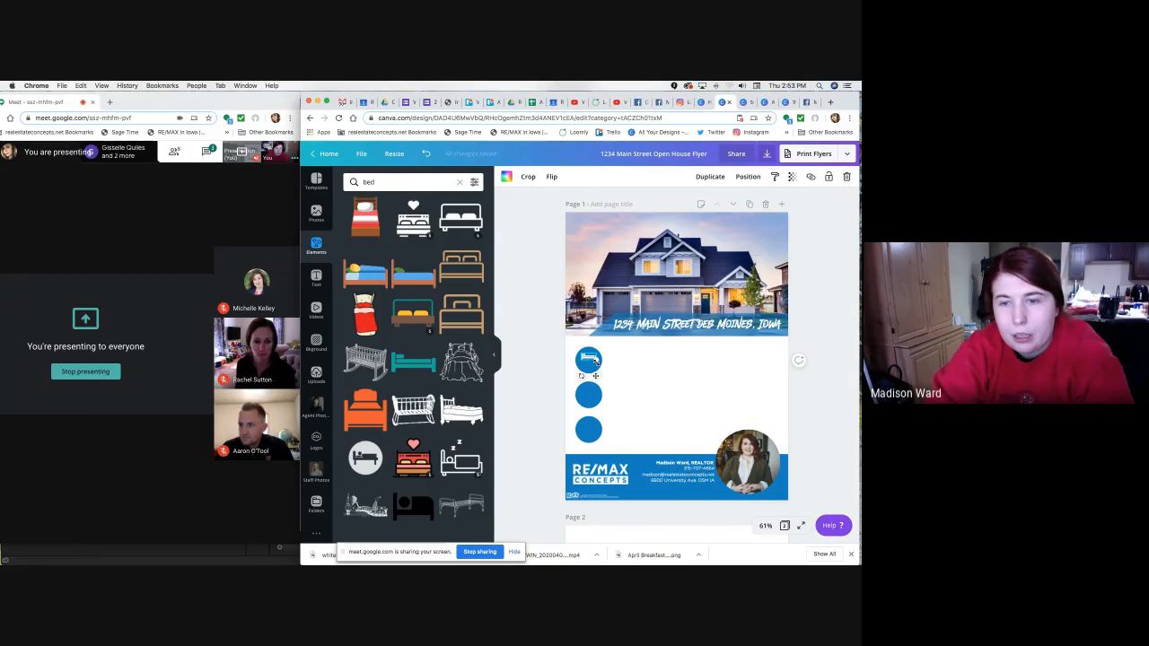
pyautogui.moveTo(597, 362); pyautogui.dragTo(603, 367)
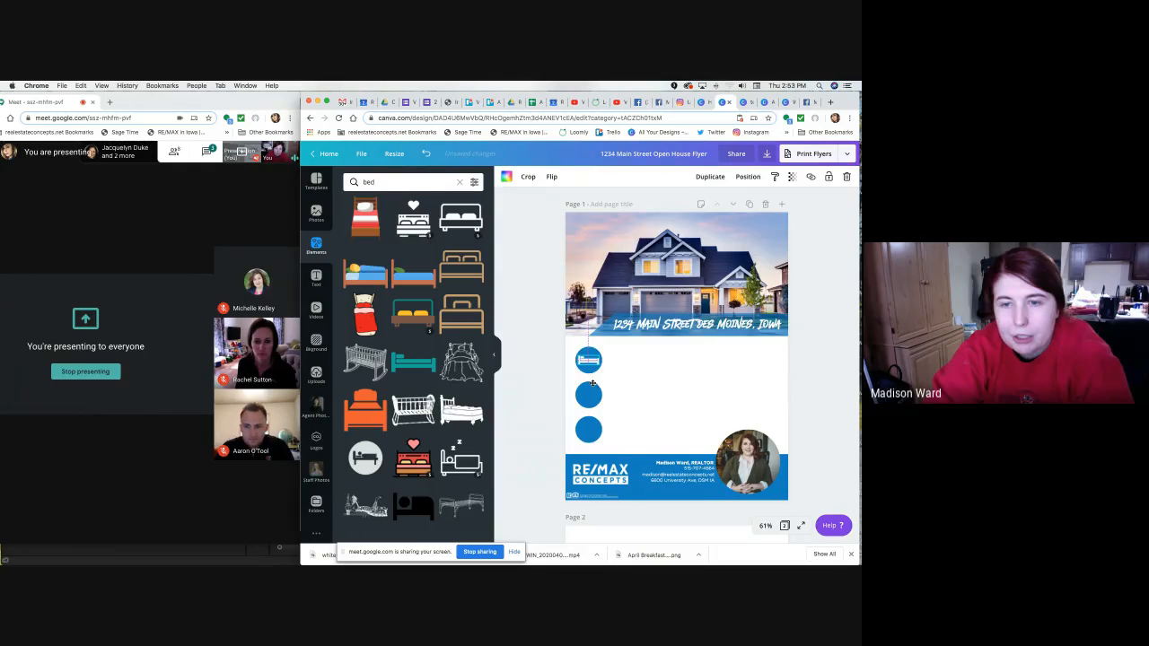
pyautogui.click(544, 386)
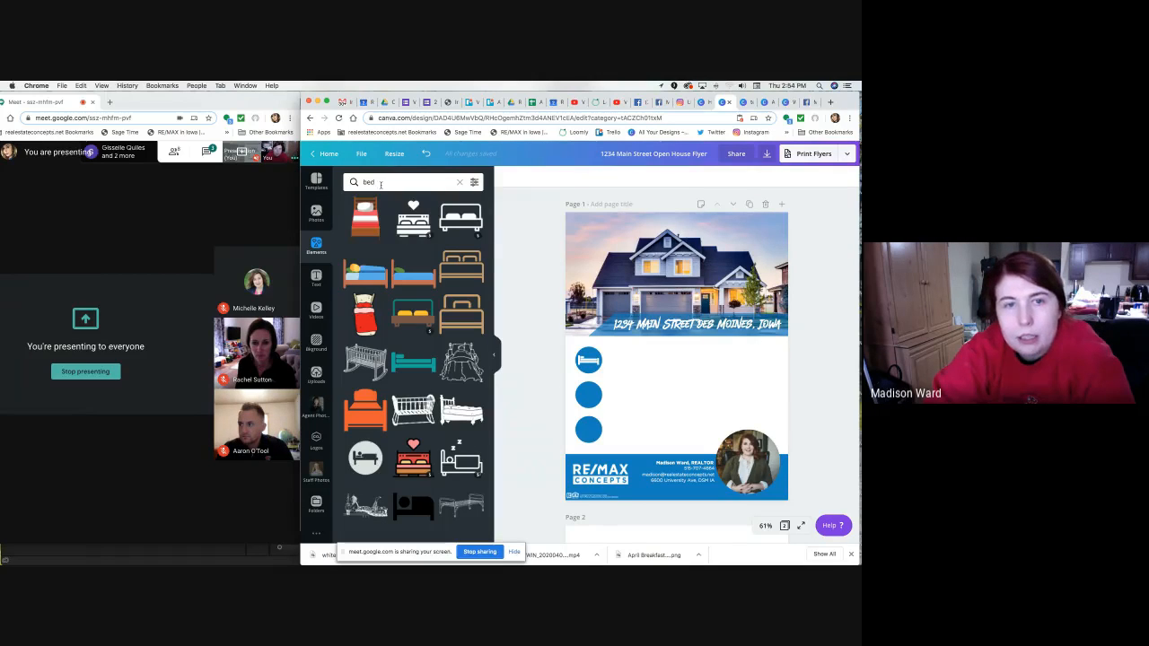
# Search Elements for 'bath tub', then 'bath', and add the grey bathtub illustration.
pyautogui.click(380, 184)
pyautogui.press('BackSpace')
pyautogui.press('BackSpace')
pyautogui.write('a')
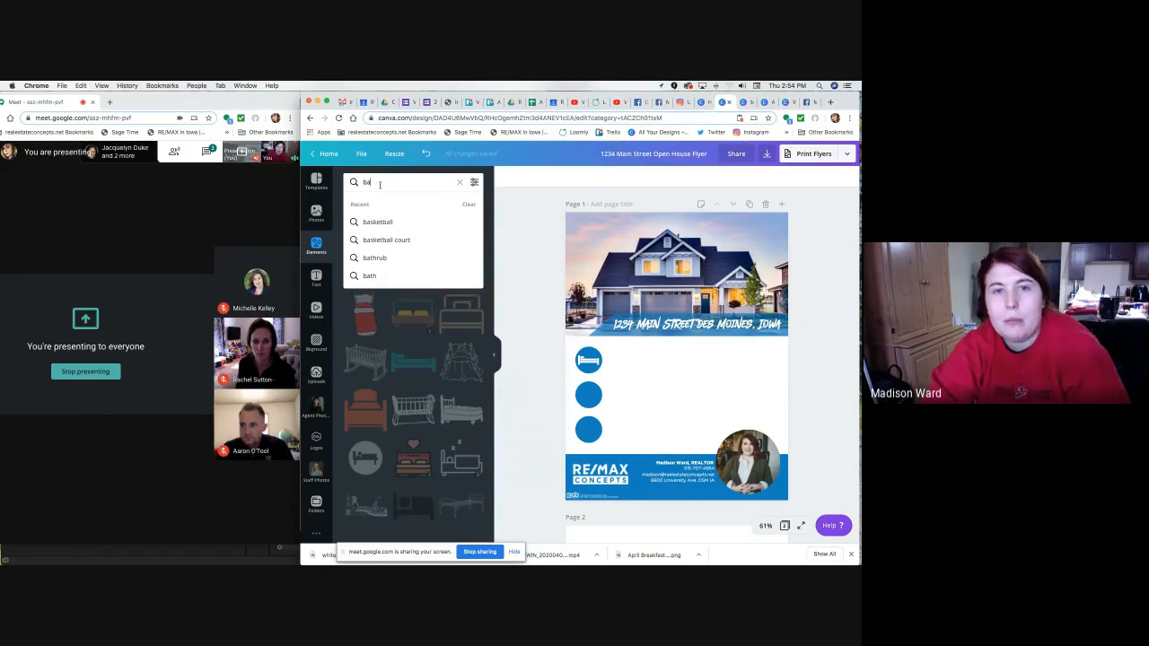
pyautogui.write('th')
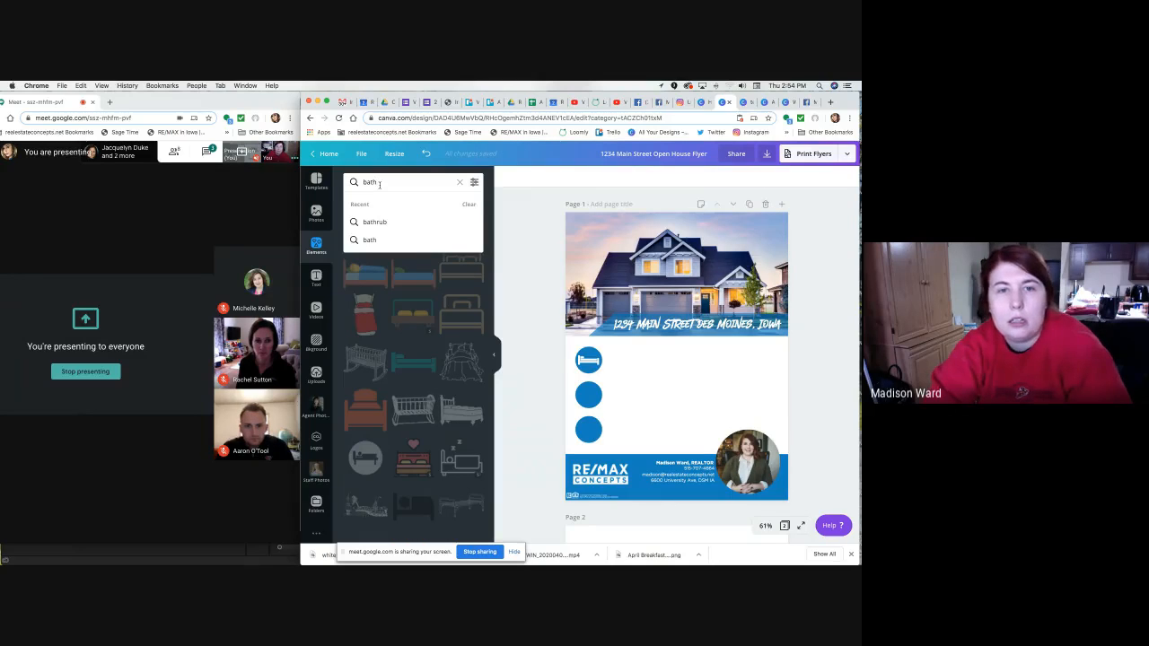
pyautogui.write(' tub')
pyautogui.press('Return')
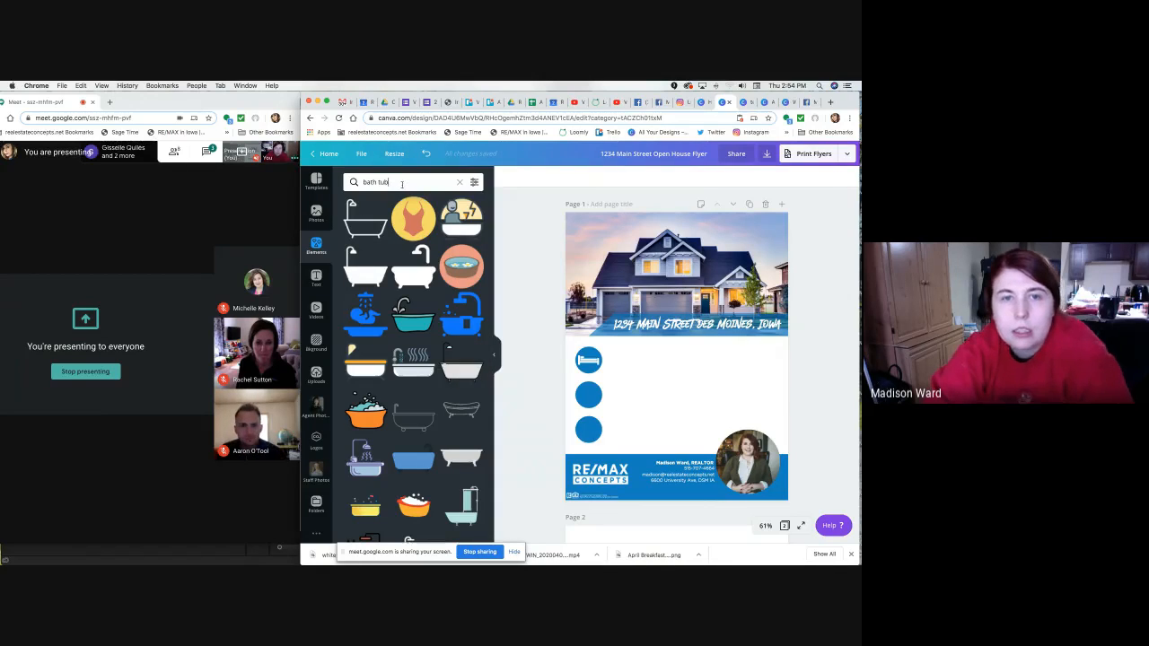
pyautogui.click(401, 184)
pyautogui.write('free')
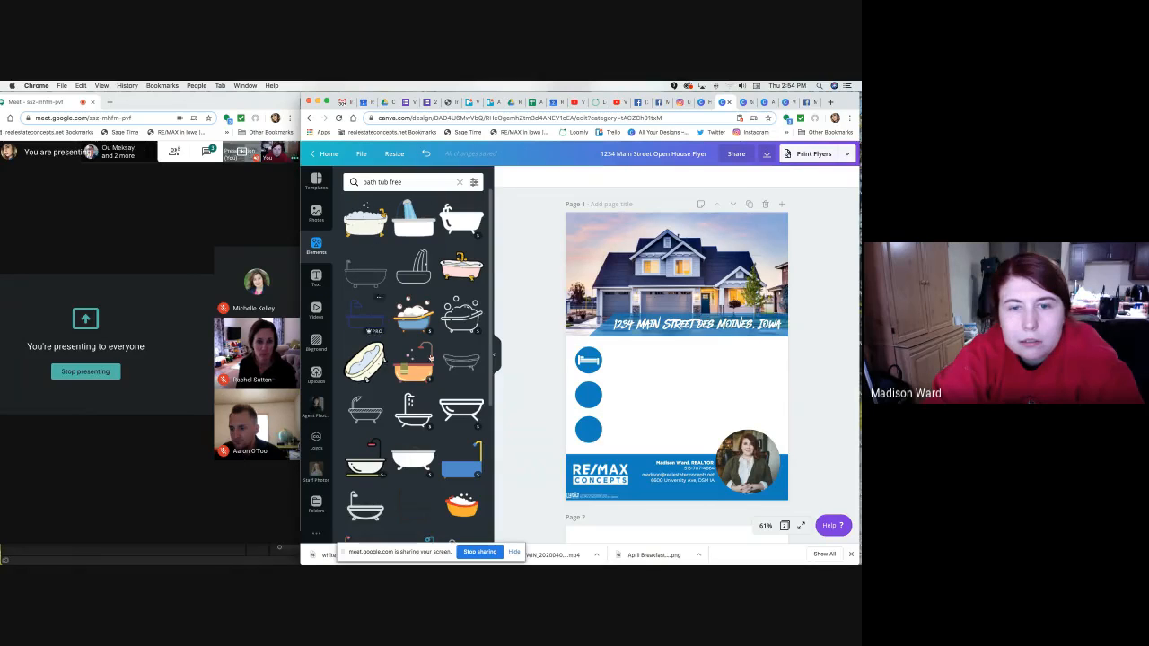
pyautogui.scroll(-3, 460, 411)
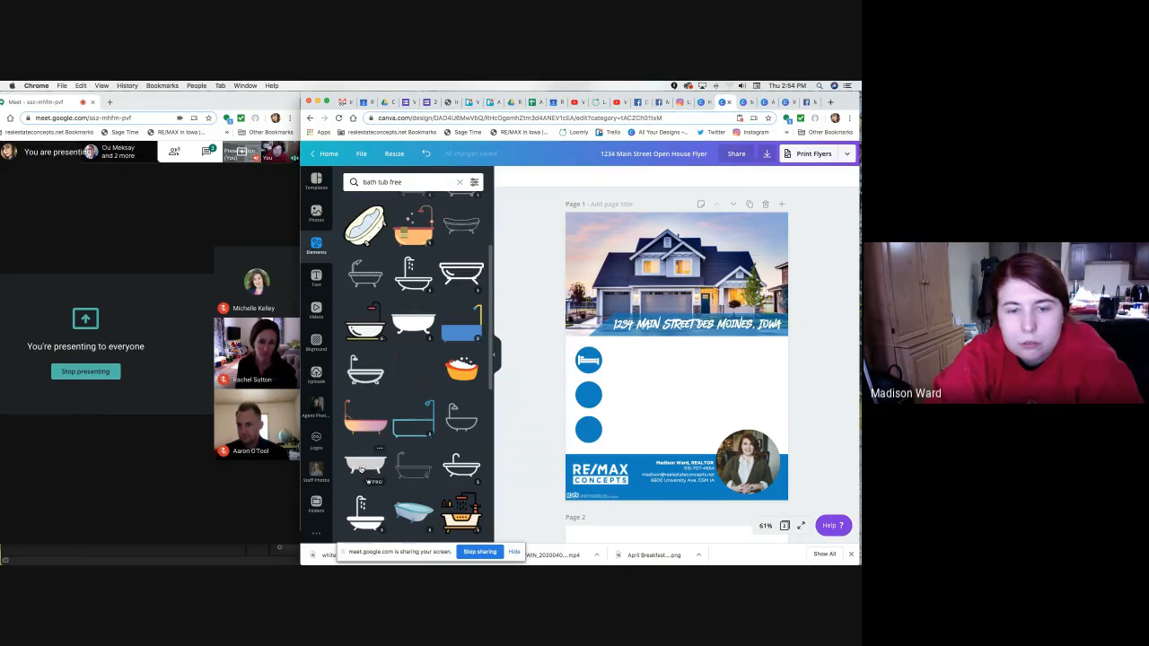
pyautogui.scroll(-3, 389, 475)
pyautogui.scroll(-1, 388, 476)
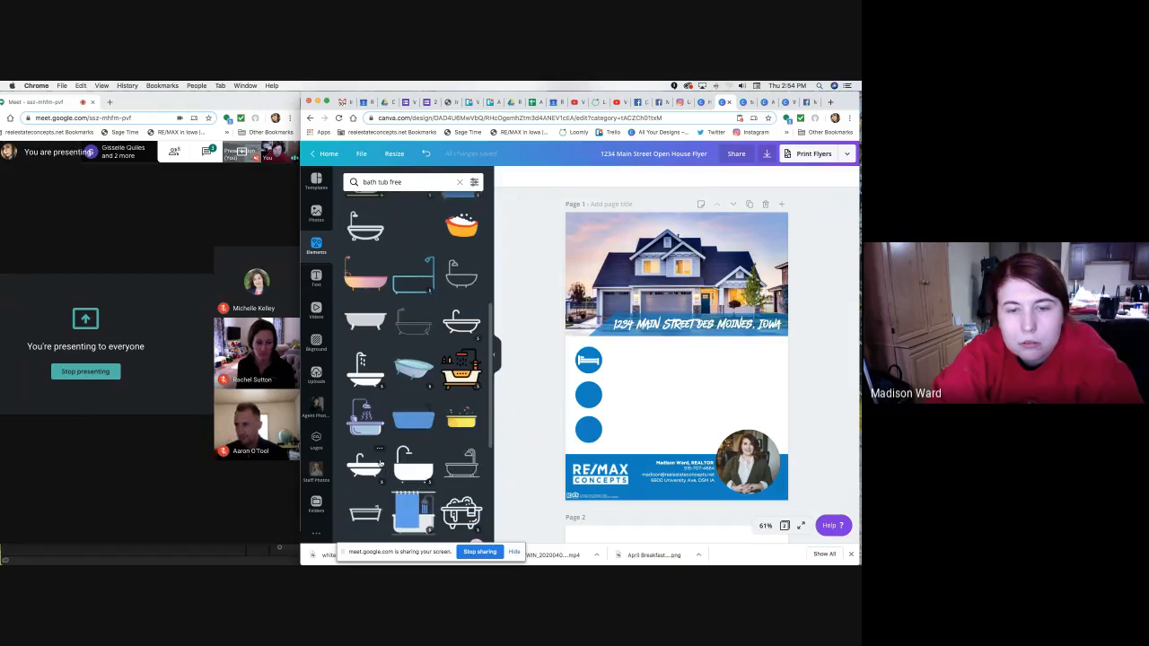
pyautogui.scroll(-3, 460, 470)
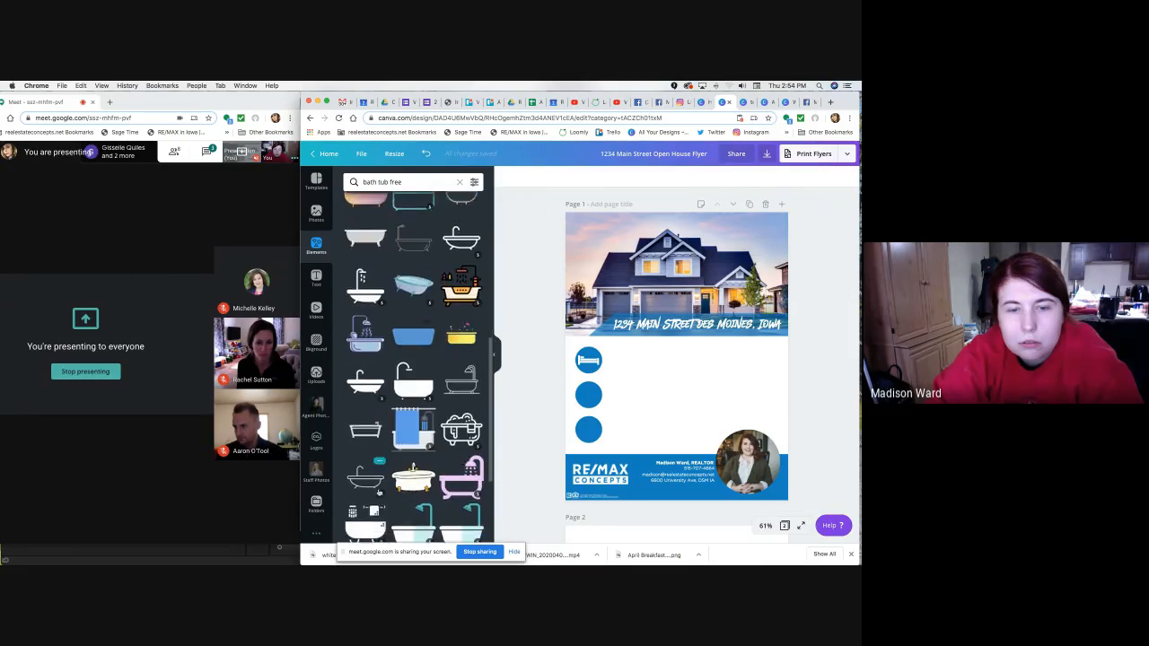
pyautogui.tripleClick(386, 180)
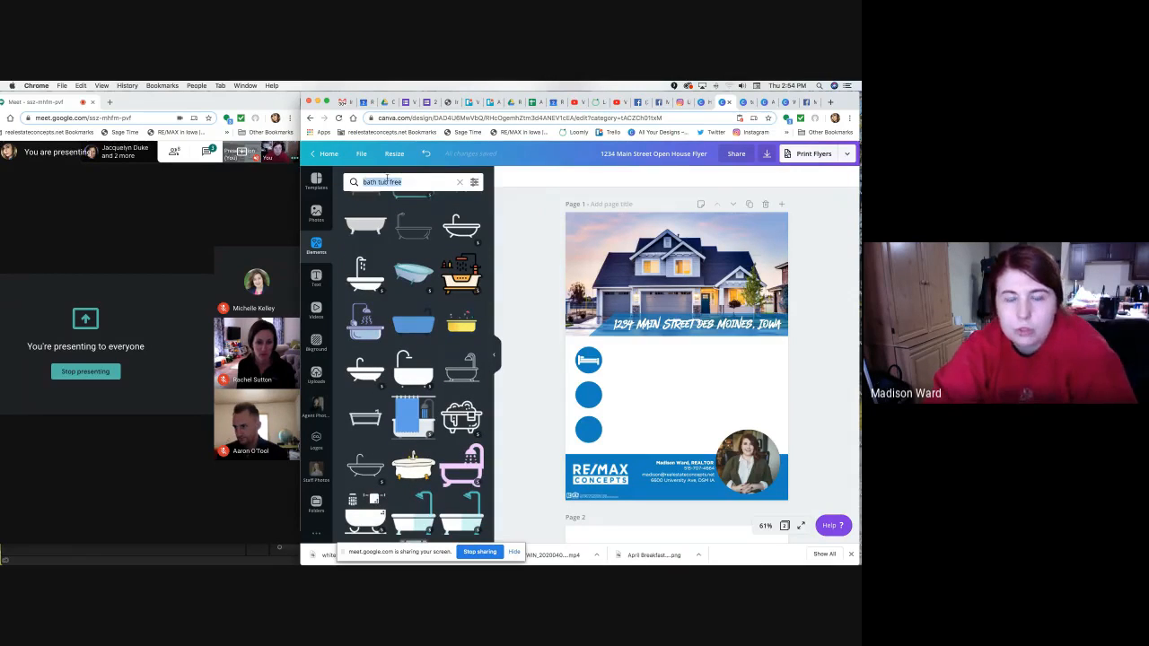
pyautogui.write('bath')
pyautogui.press('Return')
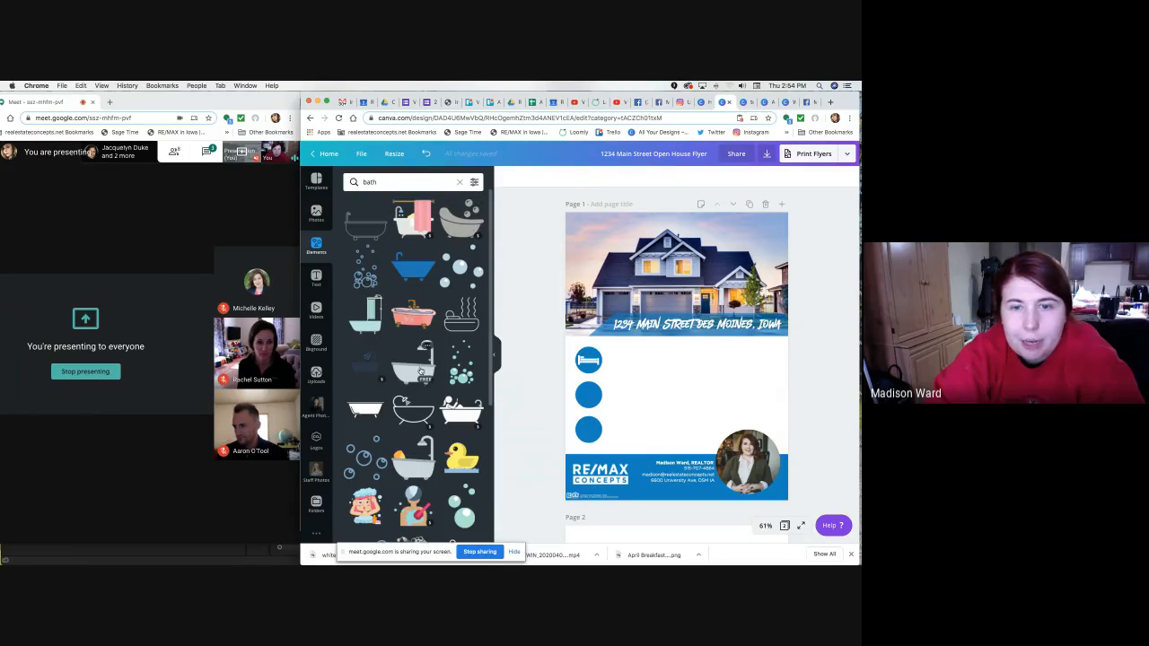
pyautogui.click(409, 367)
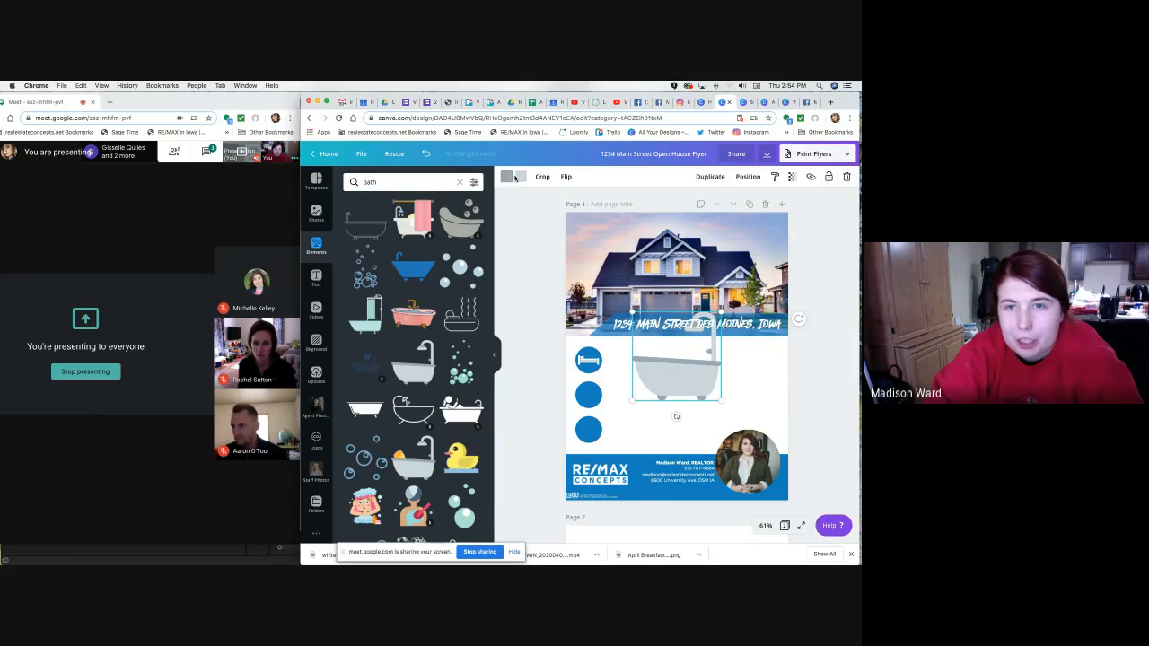
# Turn both bathtub colours white and fit it inside the middle blue circle.
pyautogui.click(517, 180)
pyautogui.click(425, 267)
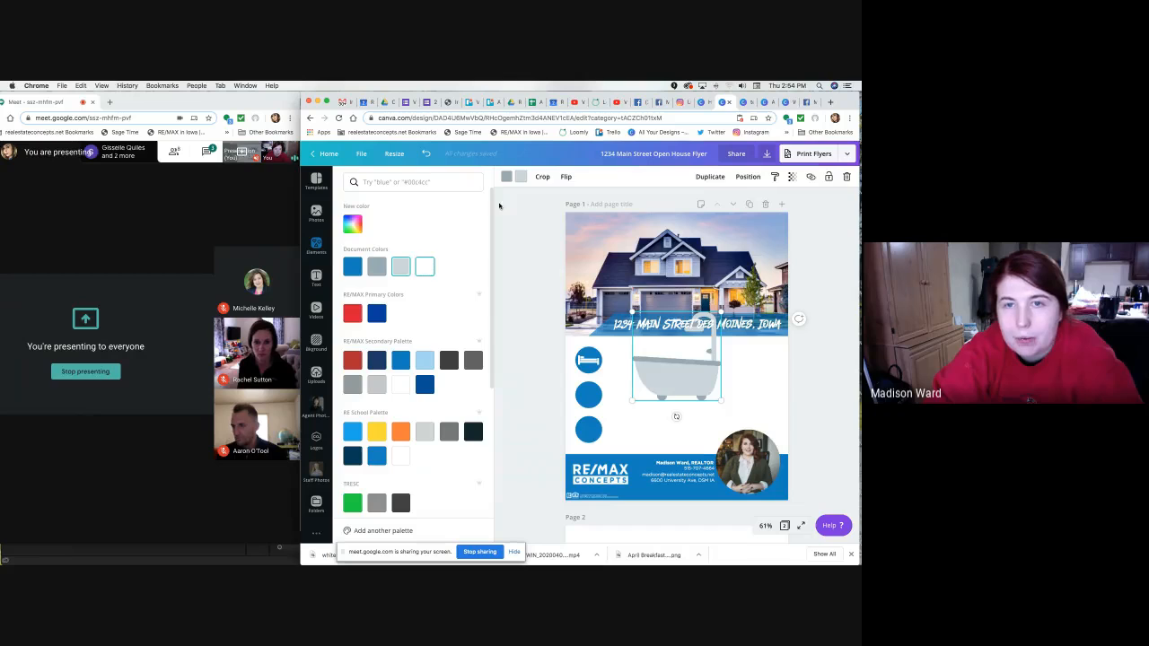
pyautogui.click(507, 179)
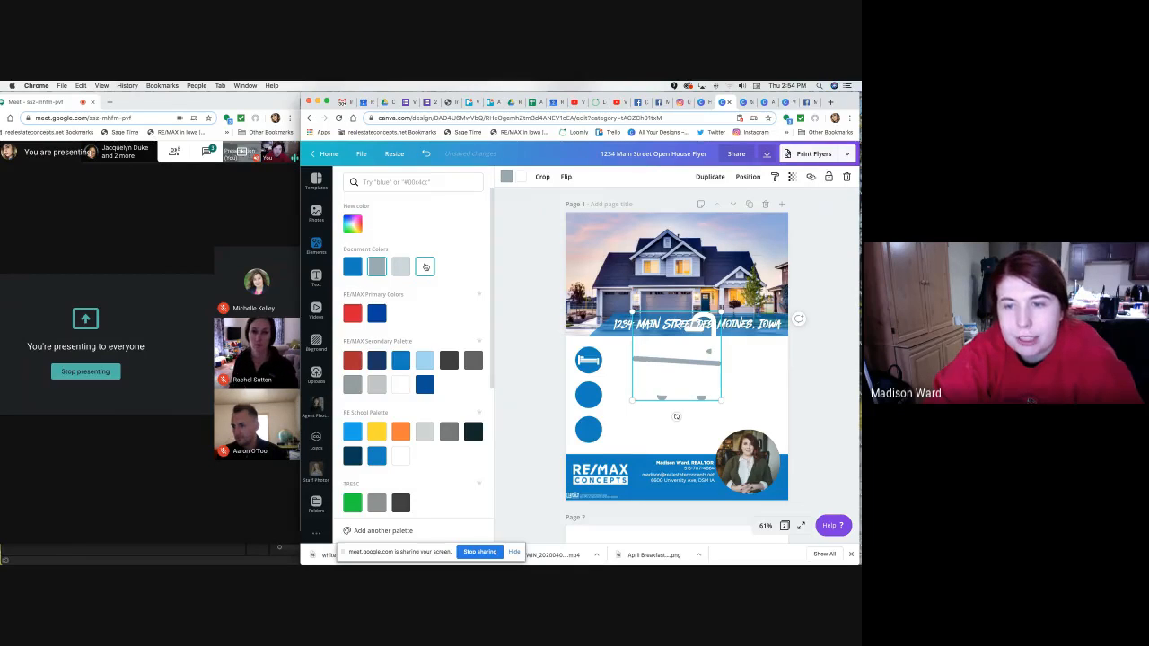
pyautogui.click(424, 266)
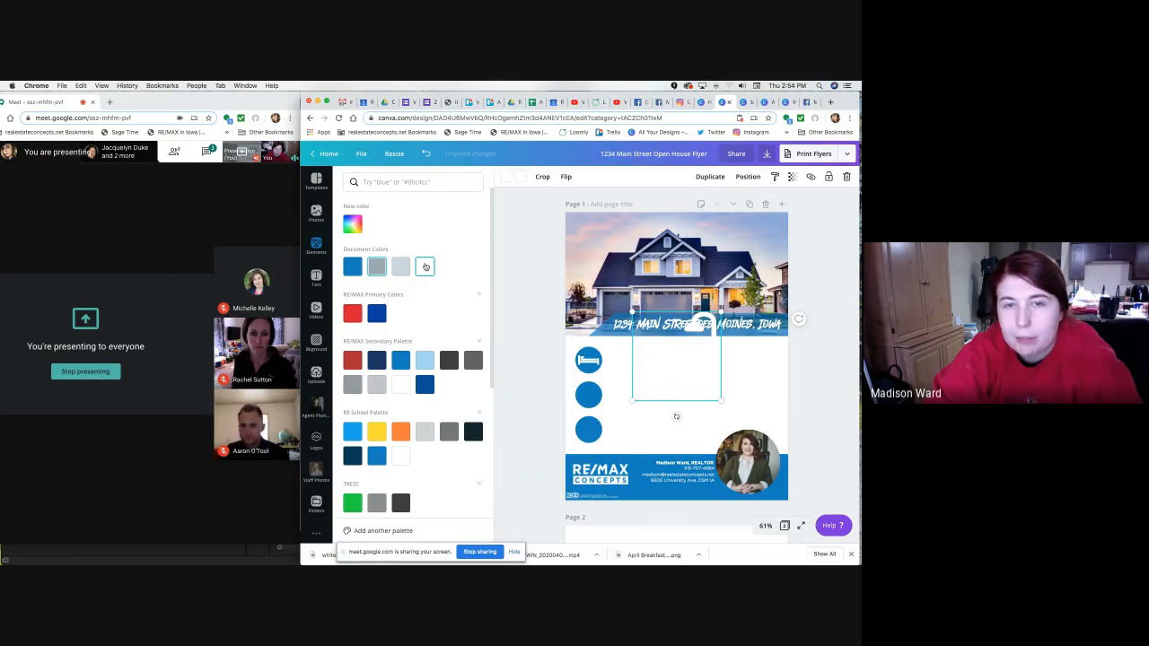
pyautogui.moveTo(721, 314); pyautogui.dragTo(593, 425)
pyautogui.moveTo(599, 382); pyautogui.dragTo(593, 420)
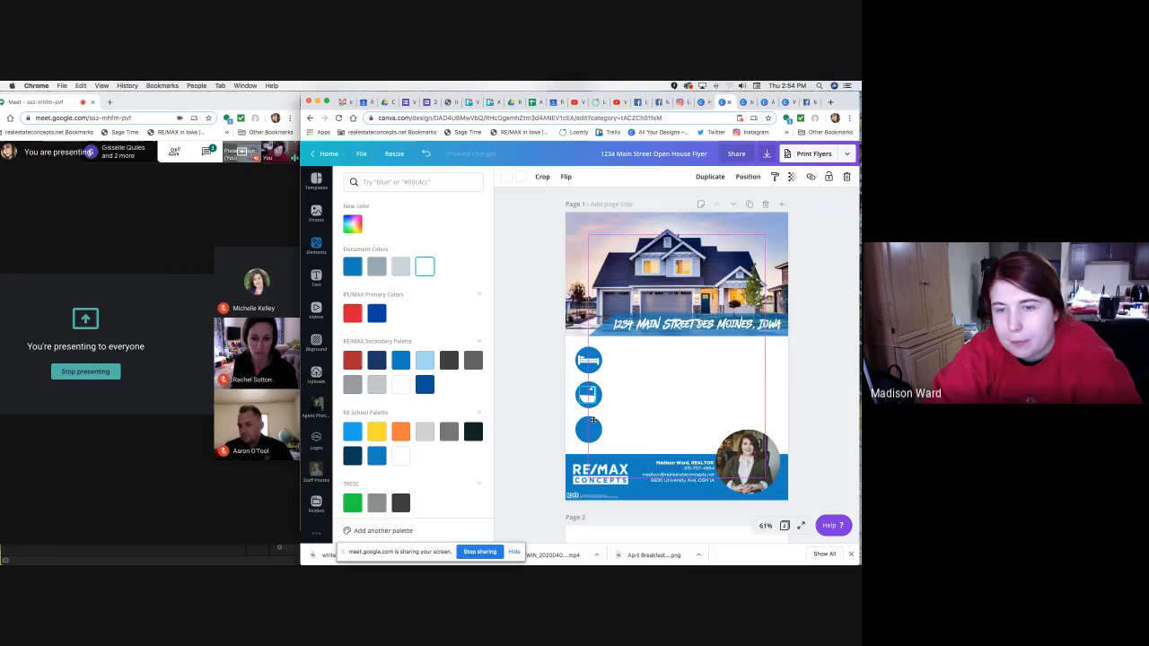
pyautogui.click(553, 400)
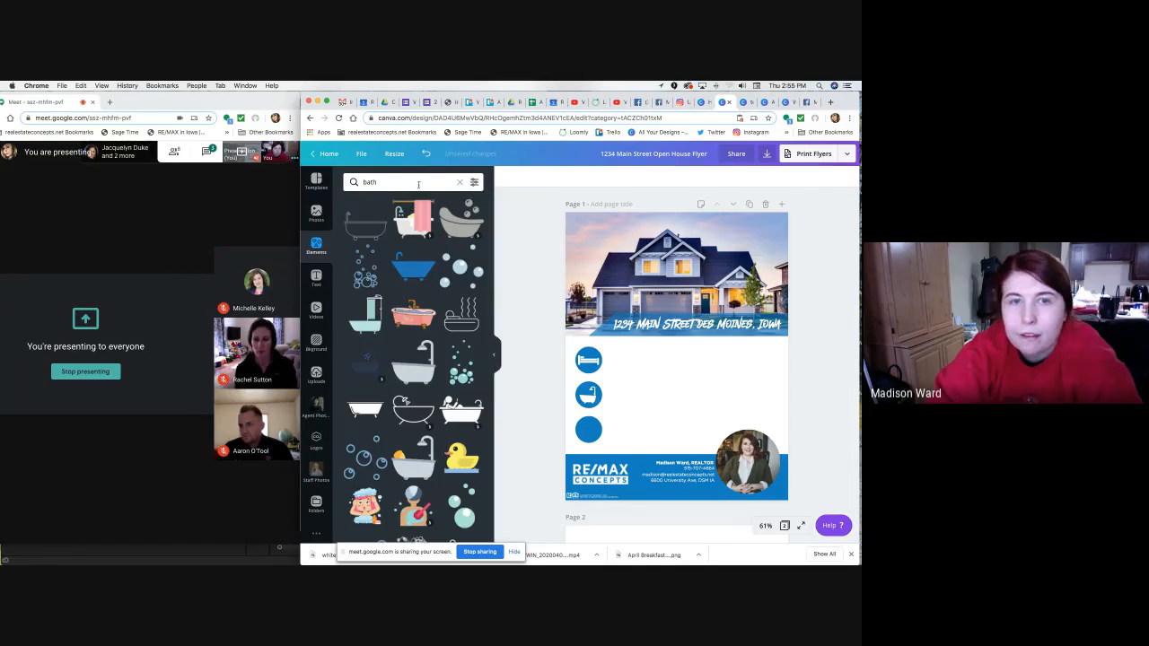
# Search Elements for 'house' and add the black house icon to the flyer.
pyautogui.click(415, 183)
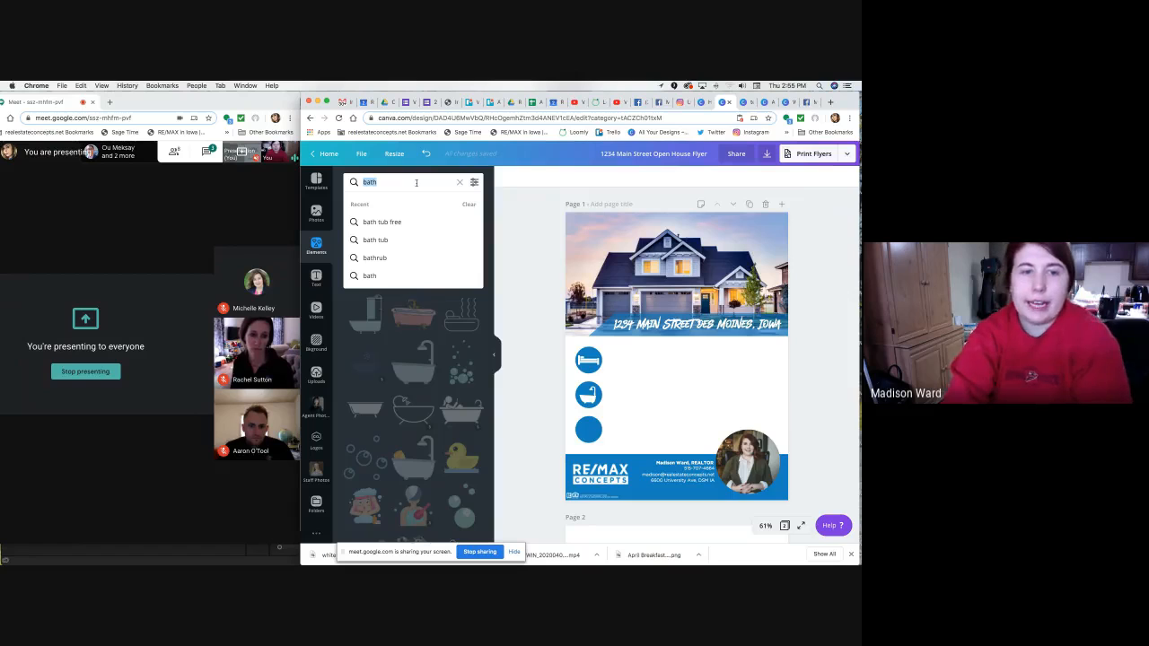
pyautogui.press('BackSpace')
pyautogui.write('house')
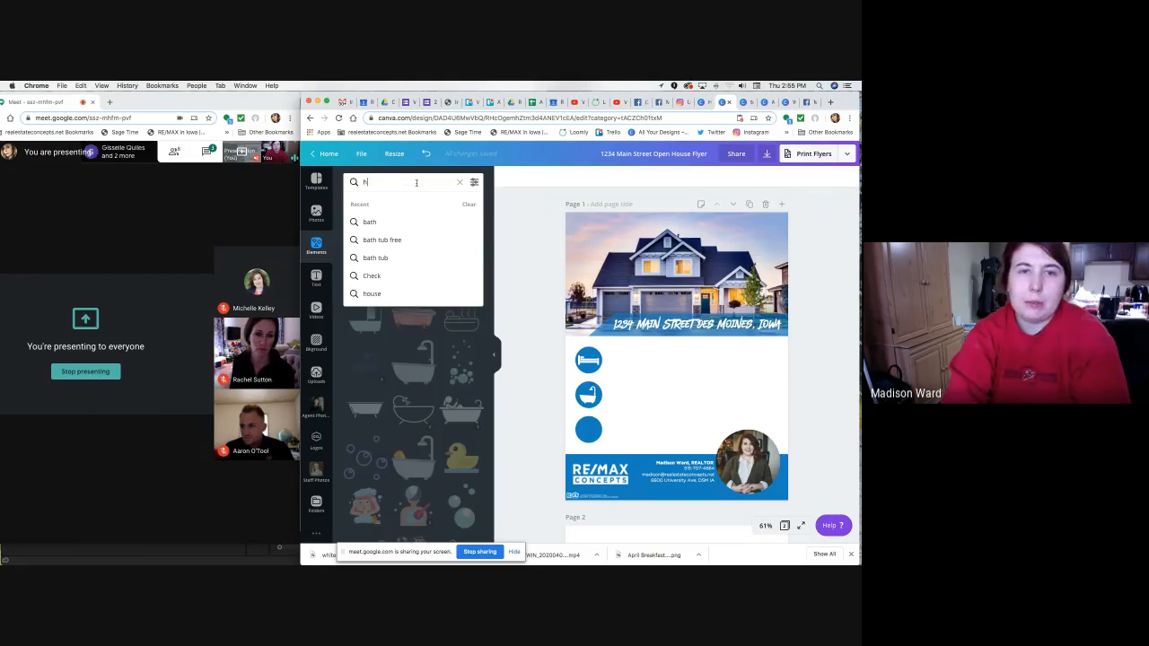
pyautogui.press('Return')
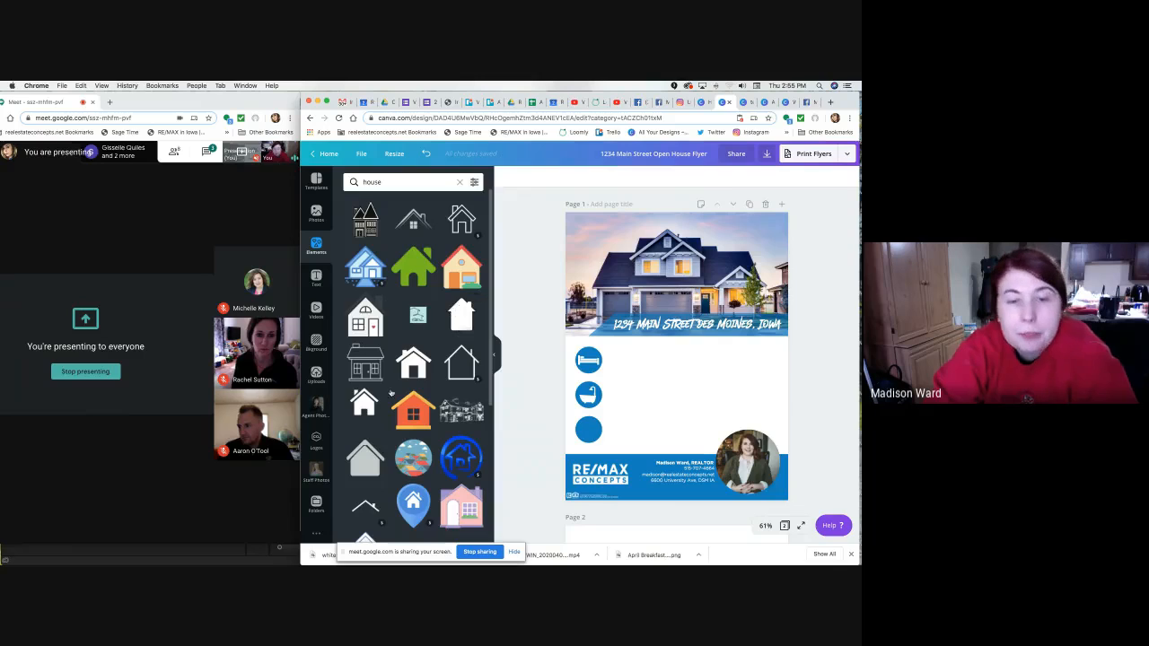
pyautogui.click(364, 406)
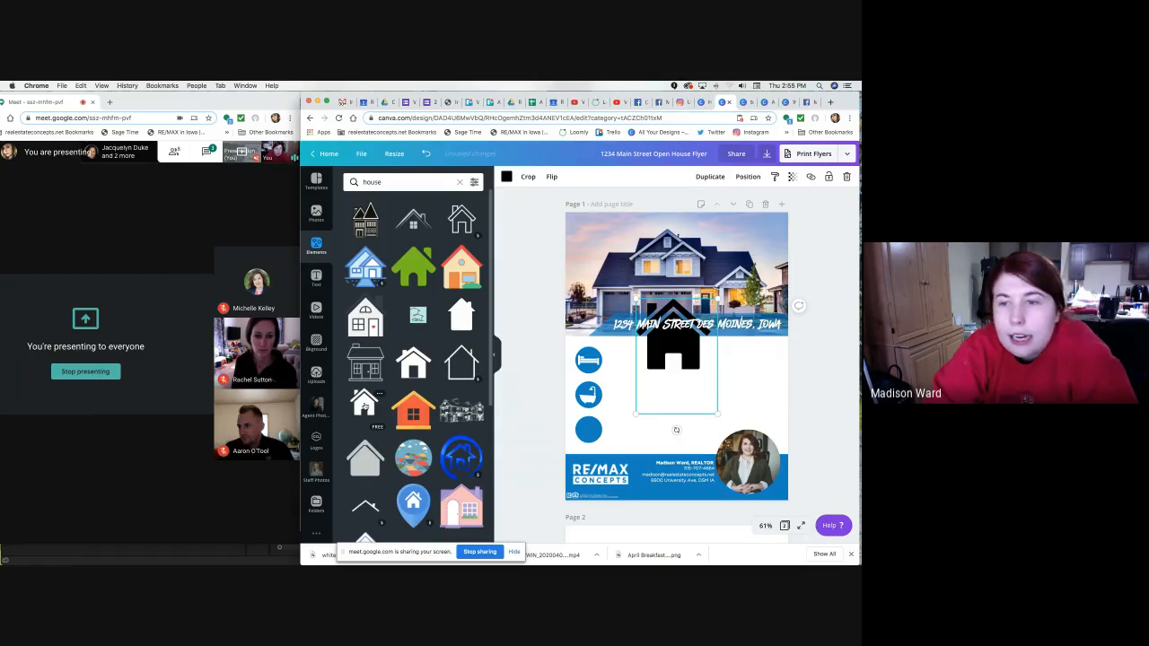
pyautogui.scroll(-1, 363, 406)
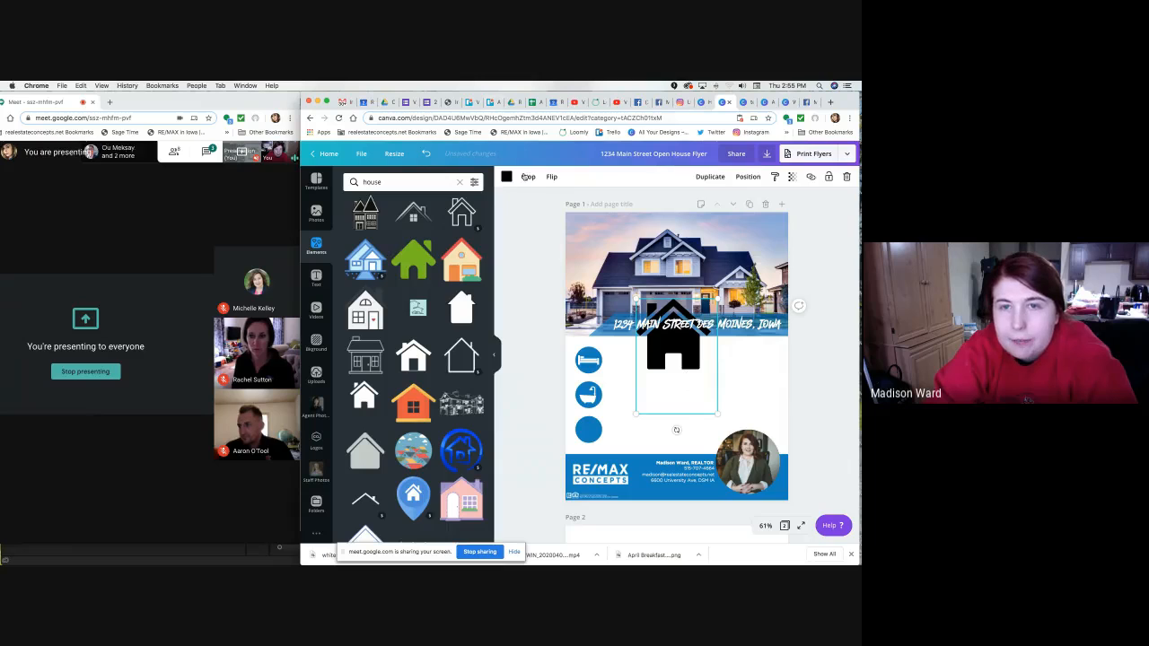
# Make the house icon white and shrink it into the bottom blue circle.
pyautogui.click(506, 175)
pyautogui.click(401, 268)
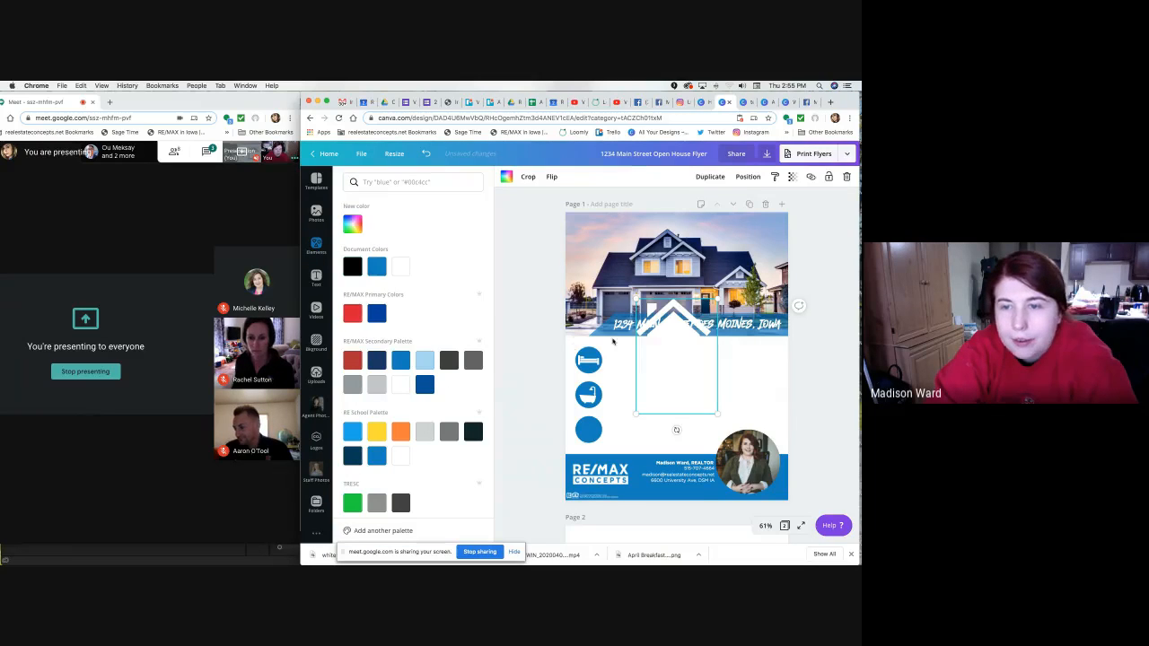
pyautogui.moveTo(646, 409); pyautogui.dragTo(589, 474)
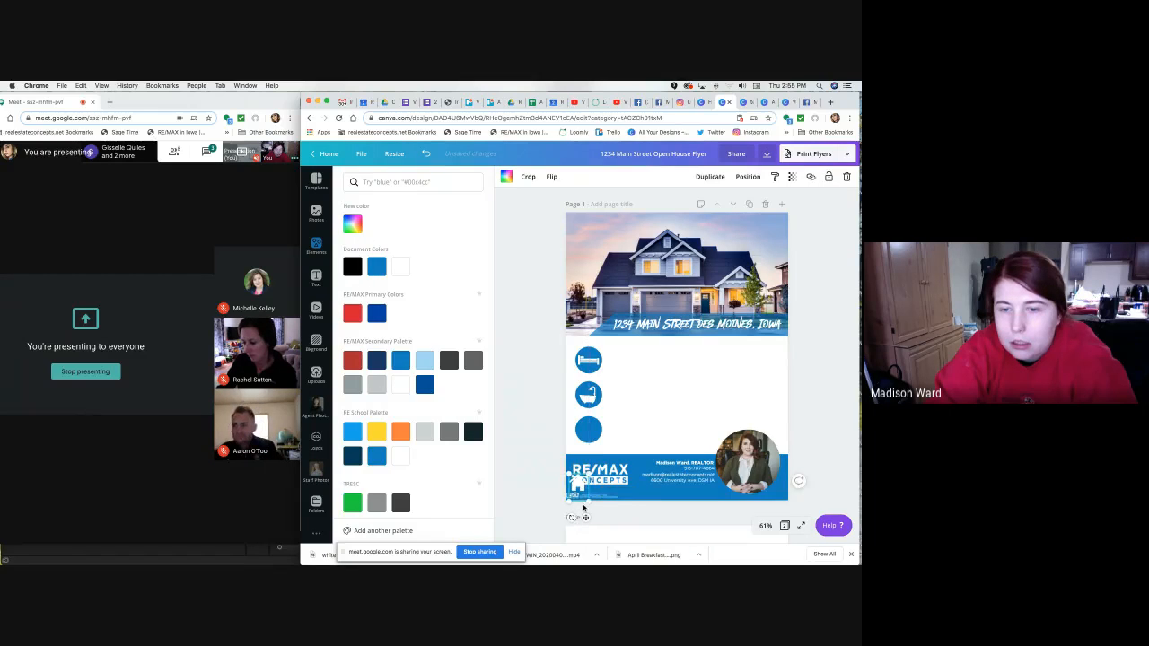
pyautogui.moveTo(588, 516); pyautogui.dragTo(591, 449)
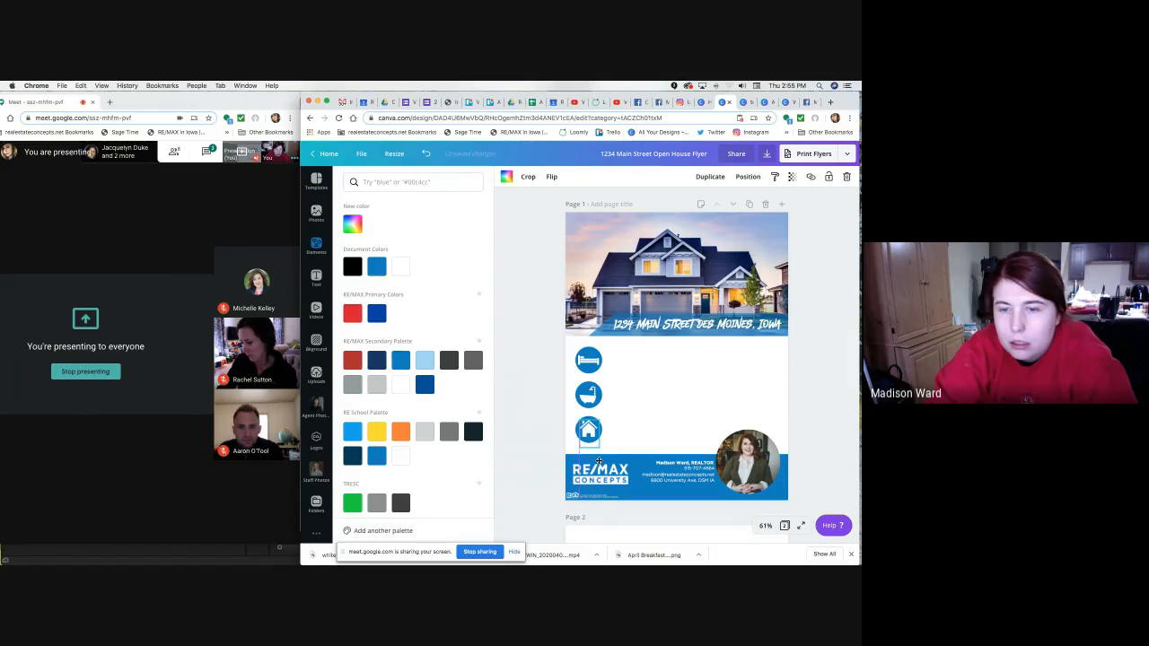
pyautogui.click(631, 427)
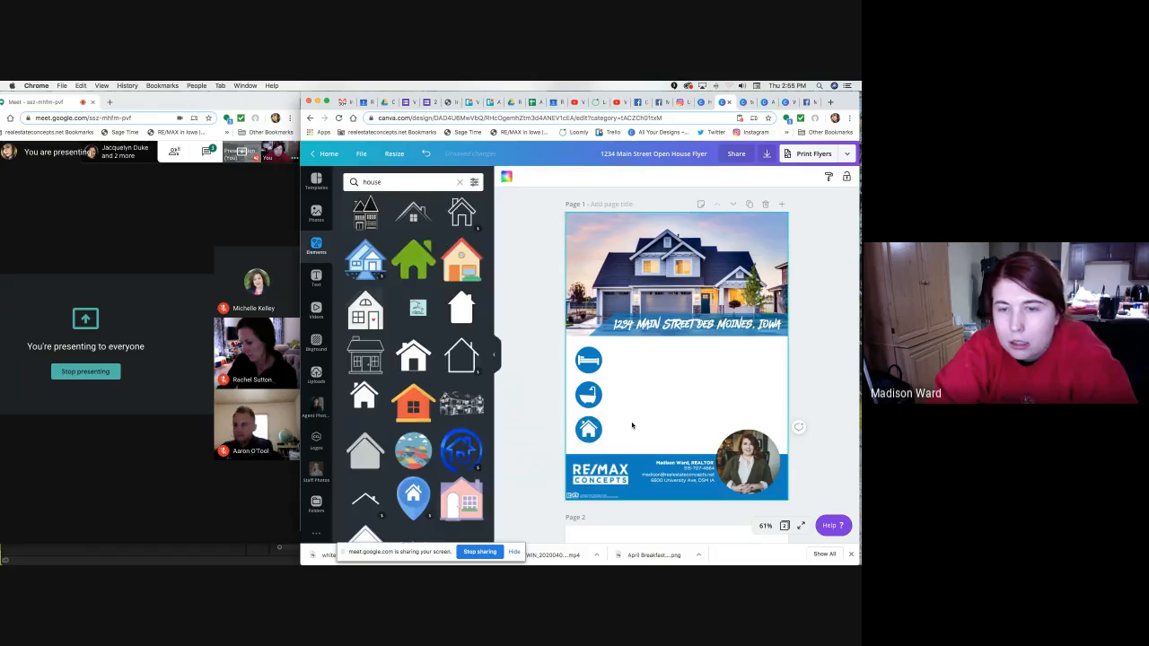
pyautogui.click(595, 431)
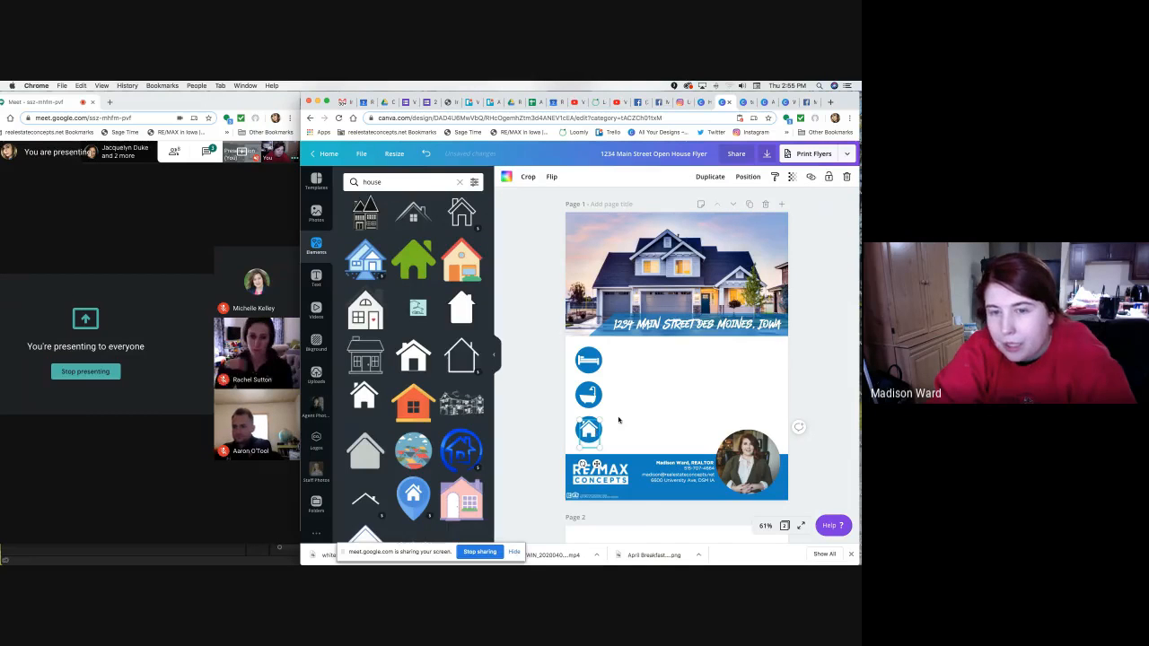
pyautogui.click(552, 406)
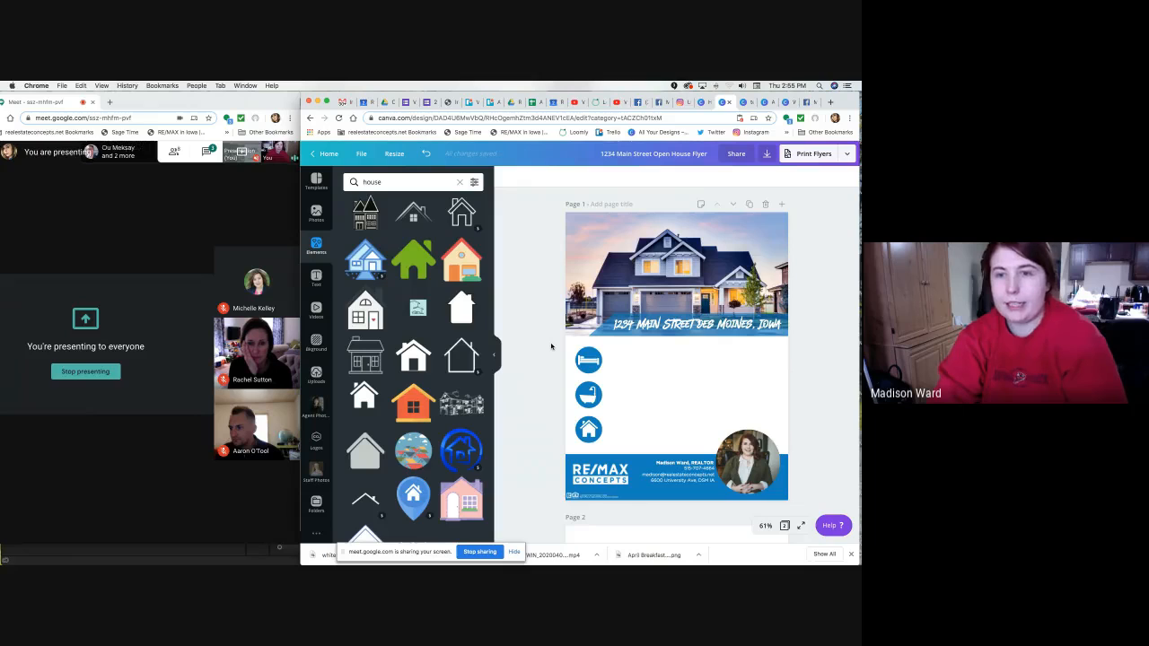
# Add a text box with T, replace its placeholder, and colour the text navy #1a3868.
pyautogui.press('t')
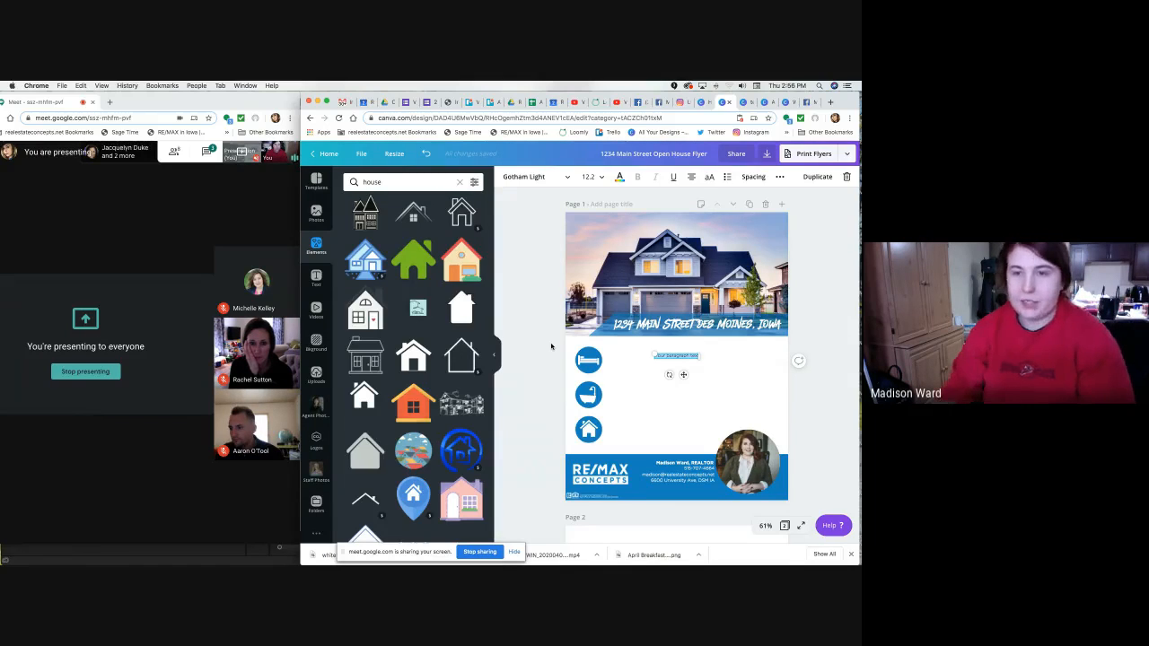
pyautogui.press('BackSpace')
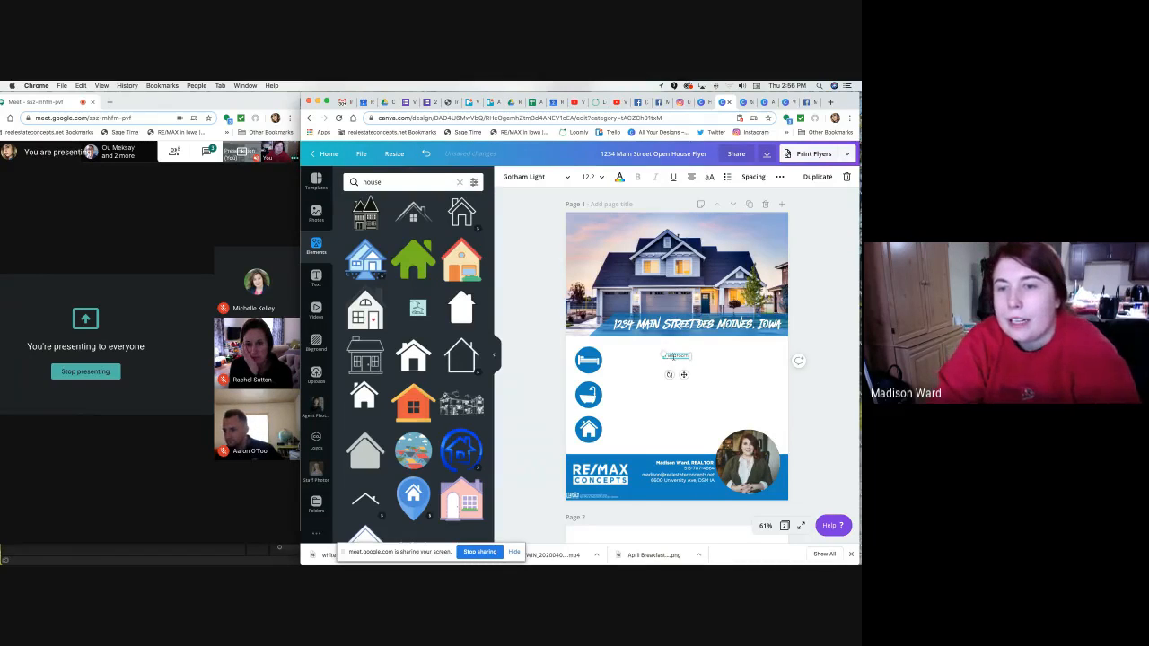
pyautogui.doubleClick(675, 357)
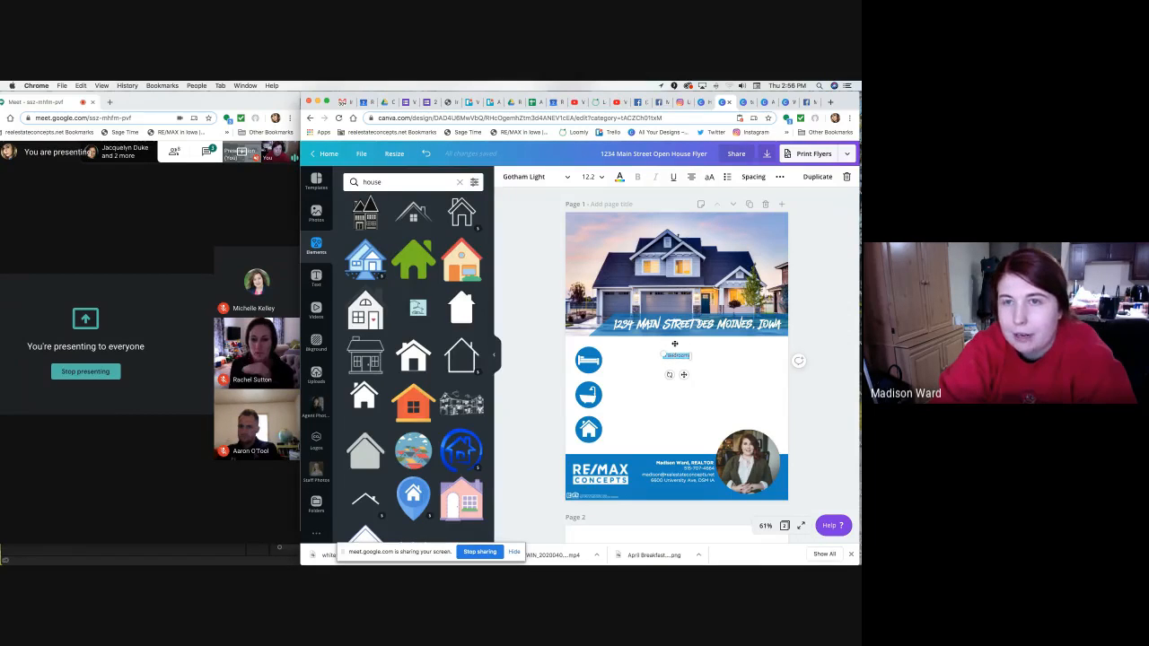
pyautogui.click(619, 179)
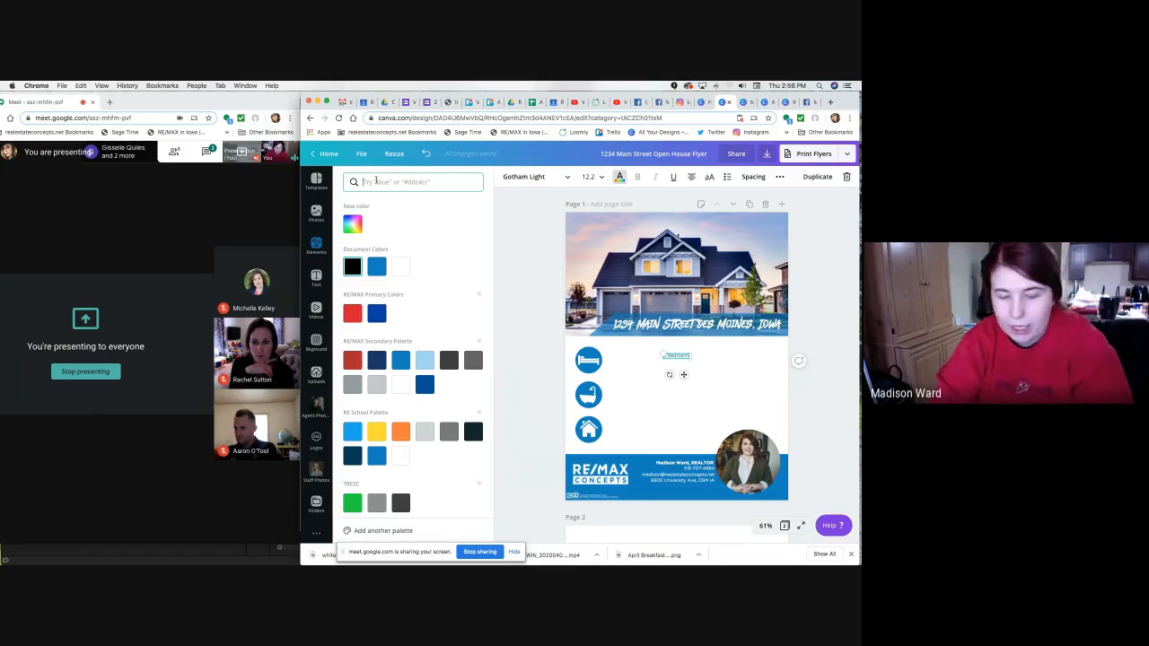
pyautogui.write('t')
pyautogui.write('a')
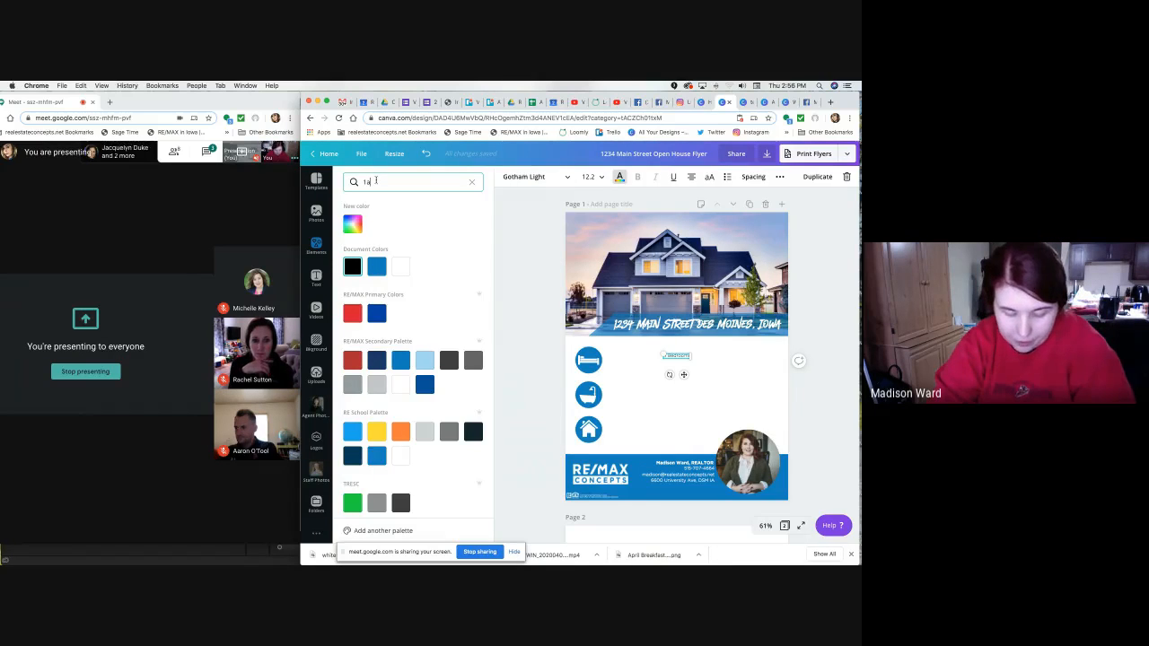
pyautogui.write('38')
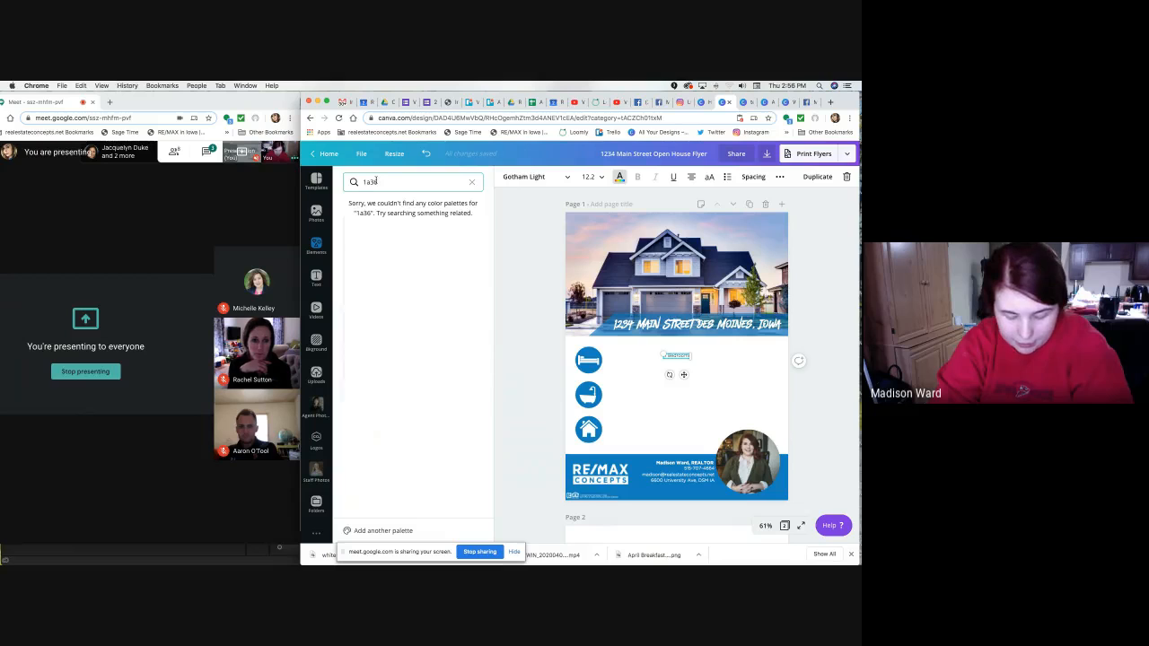
pyautogui.write('68')
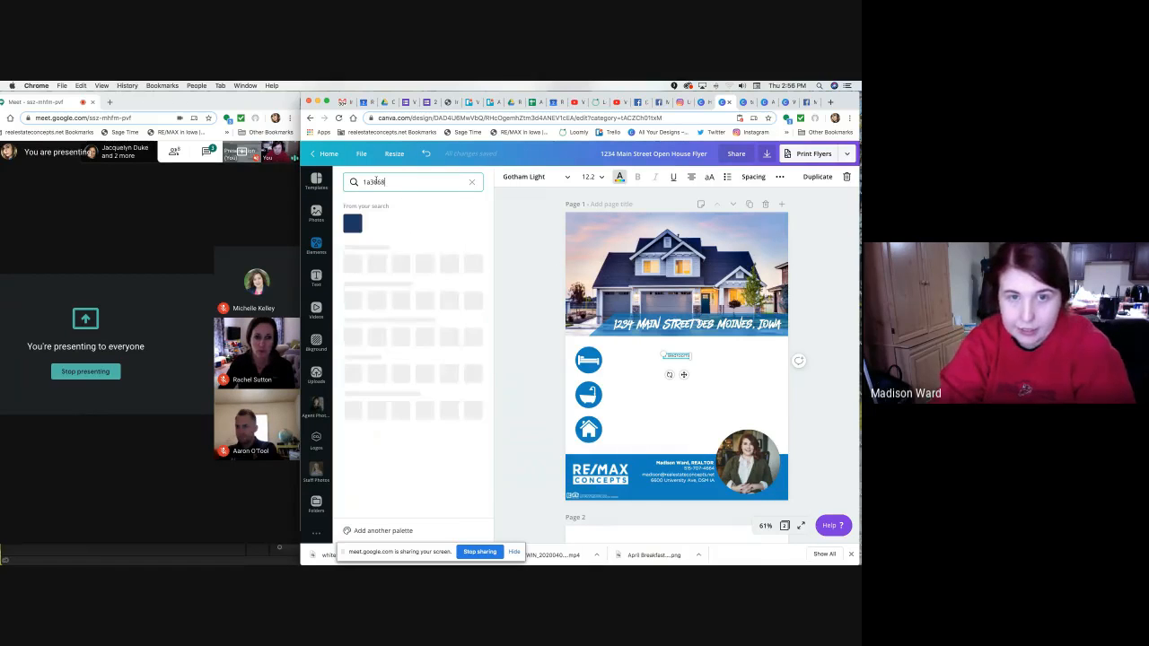
pyautogui.click(352, 224)
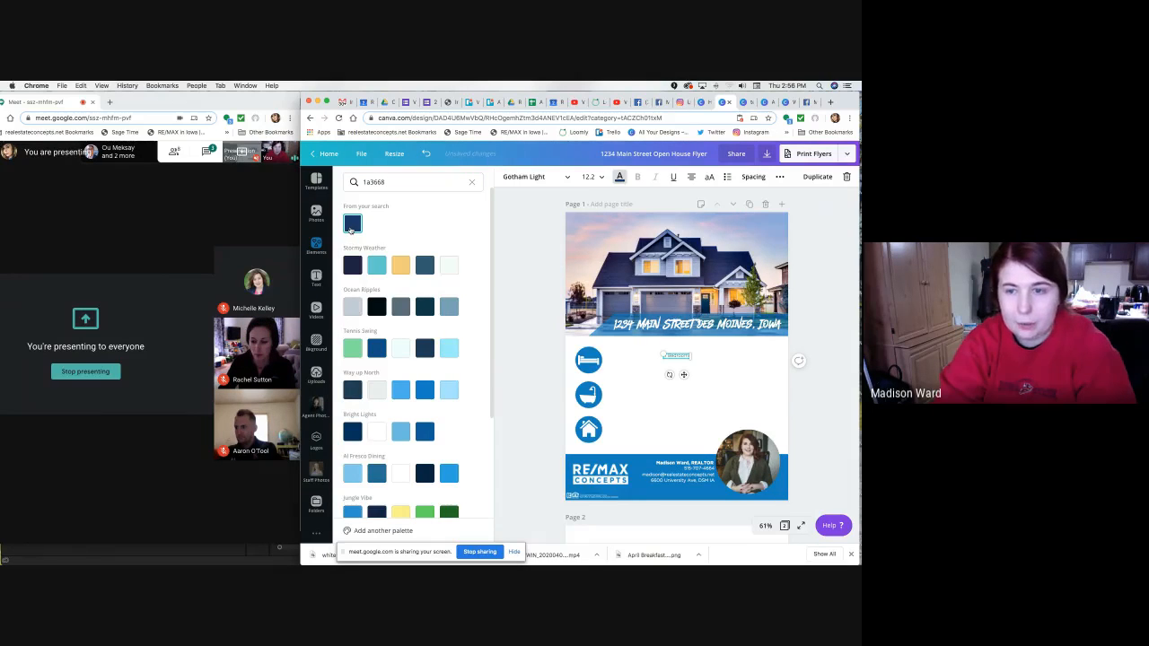
pyautogui.click(522, 224)
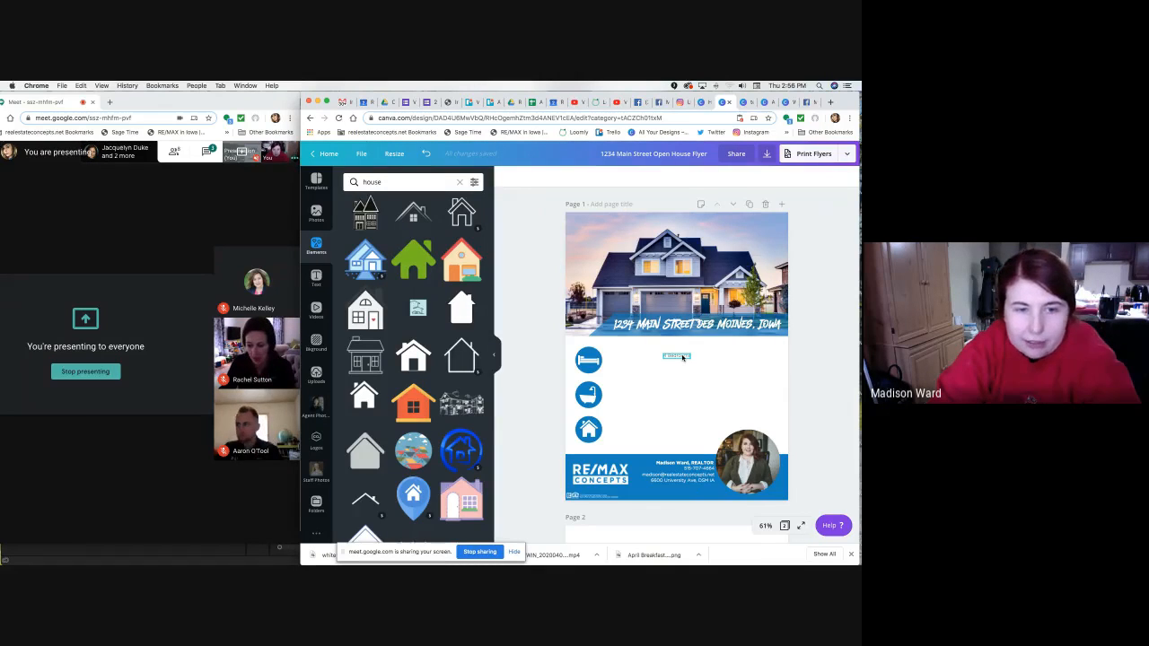
# Move the 4 Bedrooms label beneath the bed icon's circle.
pyautogui.moveTo(682, 357); pyautogui.dragTo(594, 377)
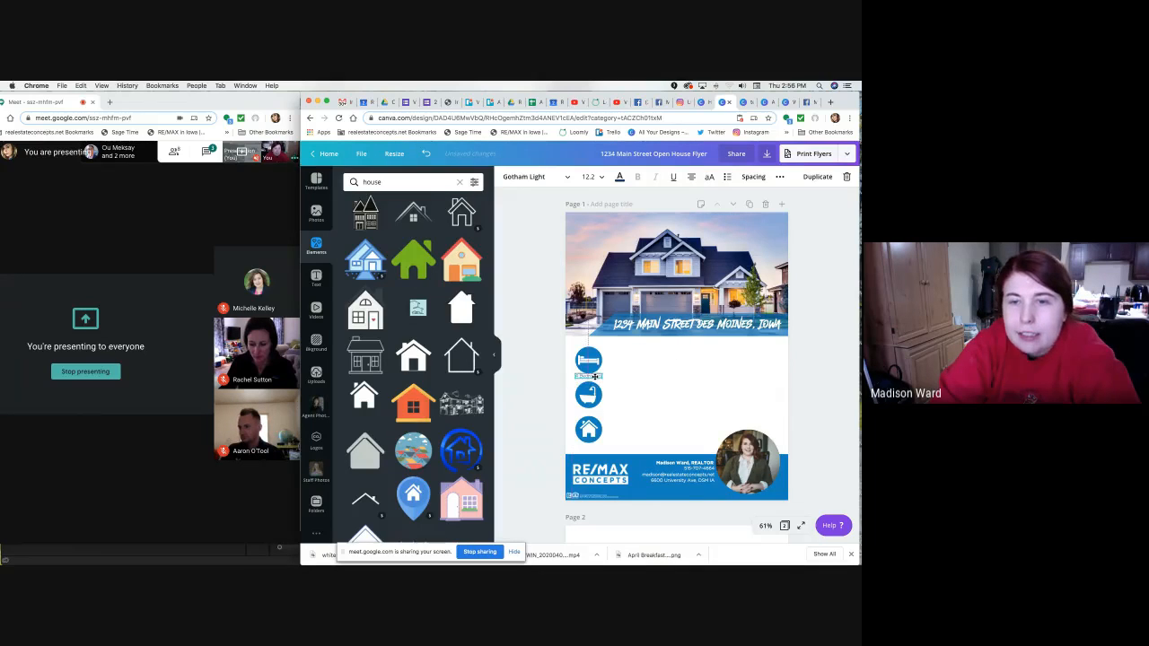
pyautogui.click(543, 377)
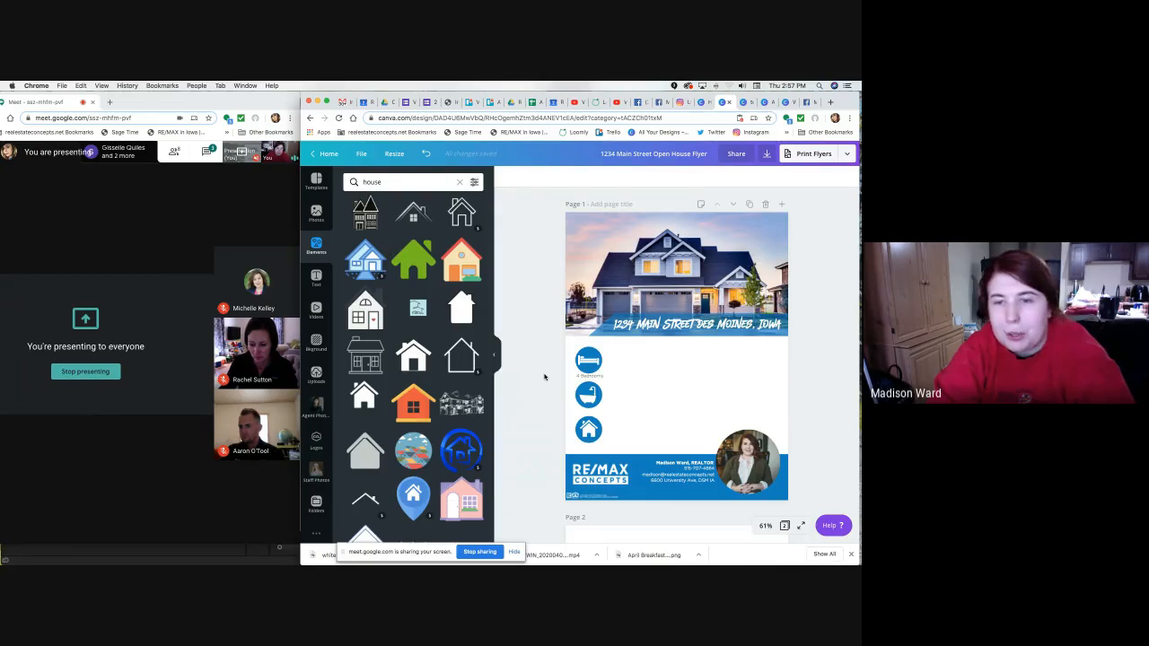
pyautogui.click(598, 377)
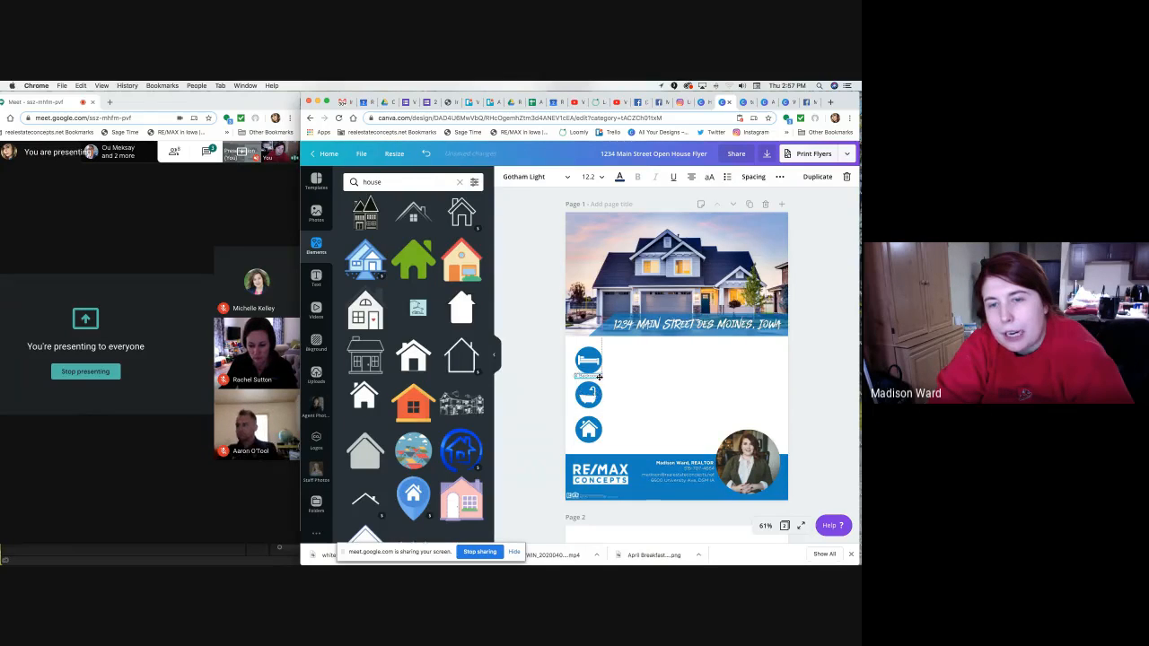
# Copy the label under the bath icon and retype it as '2 Bath'.
pyautogui.moveTo(600, 377); pyautogui.dragTo(595, 430)
pyautogui.doubleClick(582, 411)
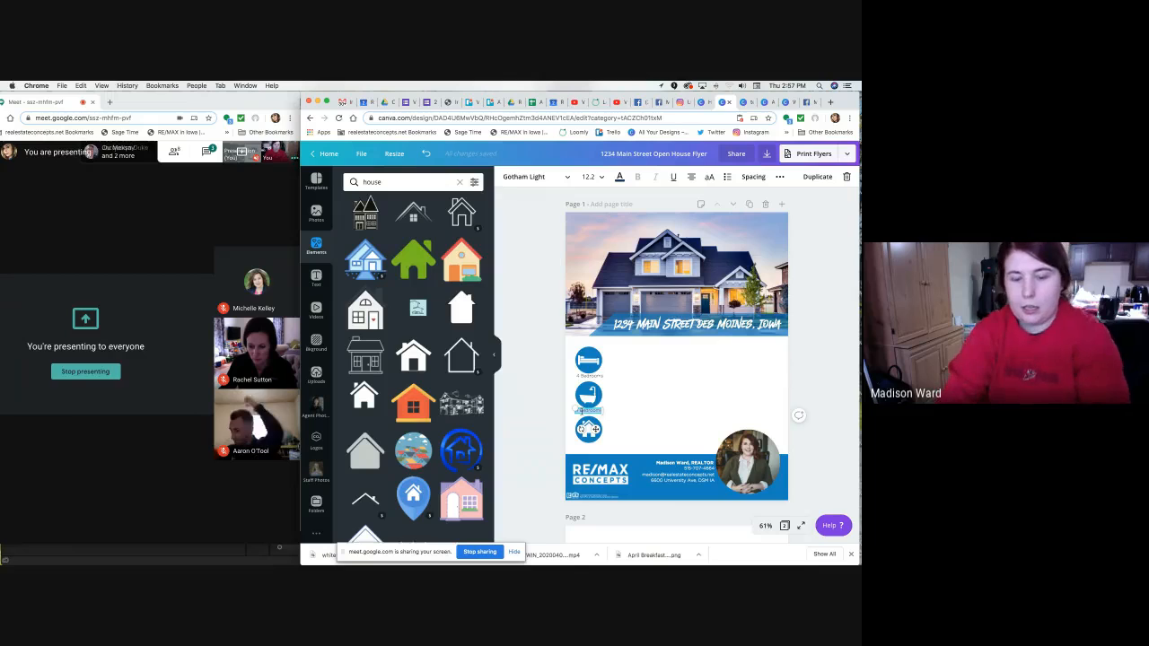
pyautogui.press('BackSpace')
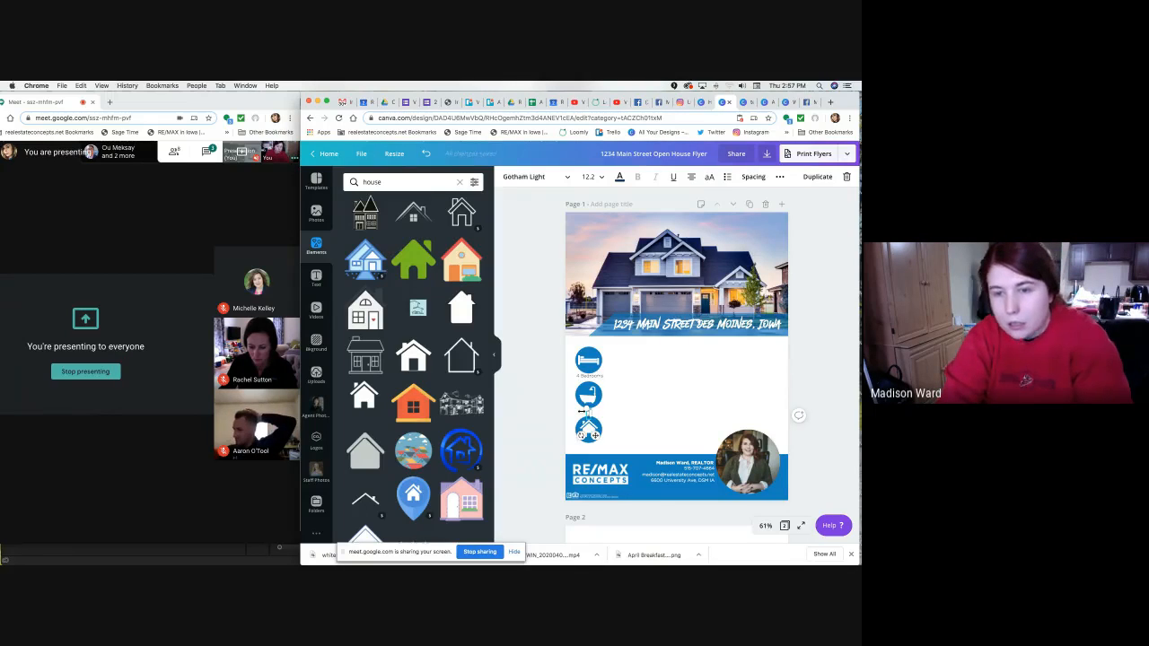
pyautogui.write('2')
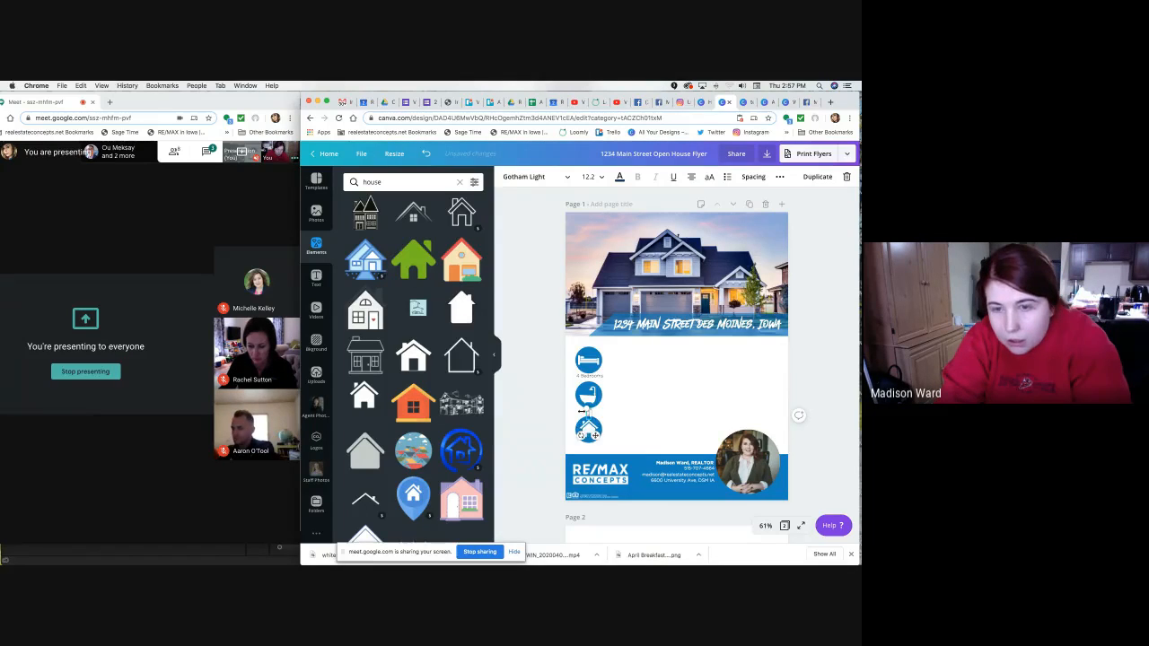
pyautogui.write(' Bath')
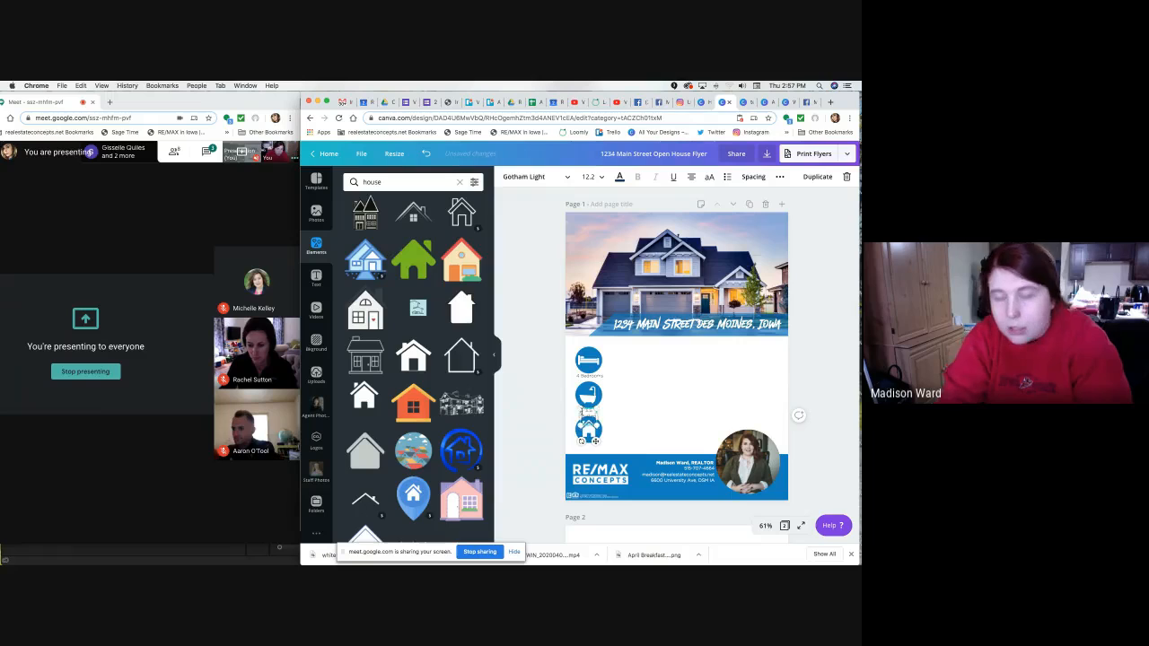
pyautogui.click(563, 424)
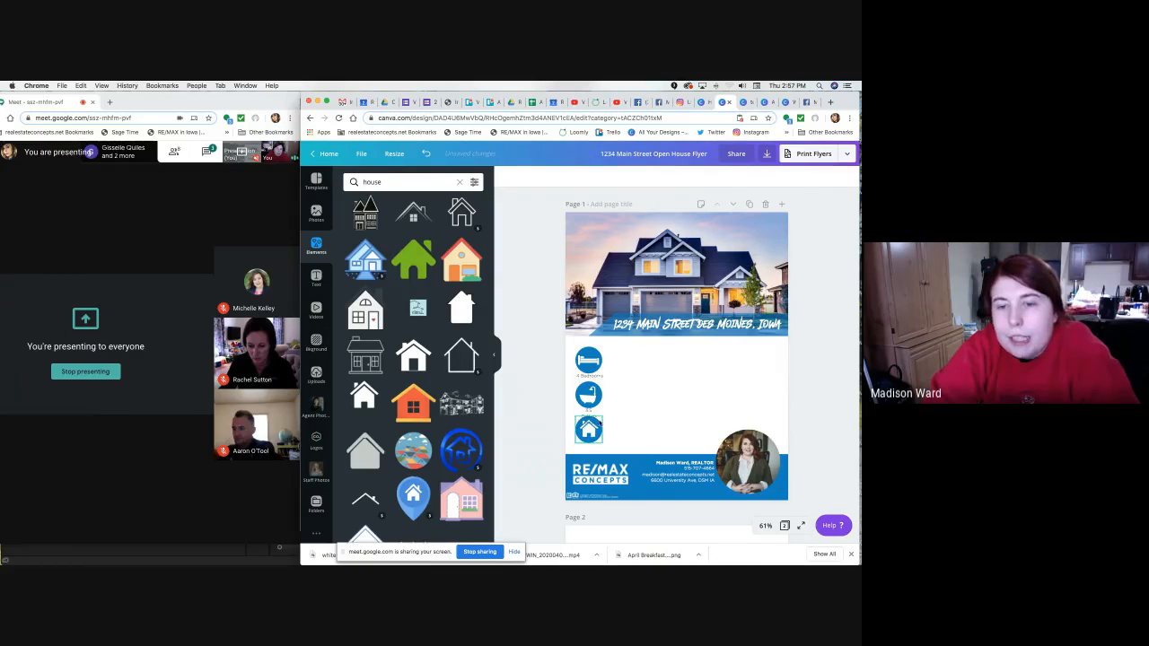
pyautogui.click(590, 418)
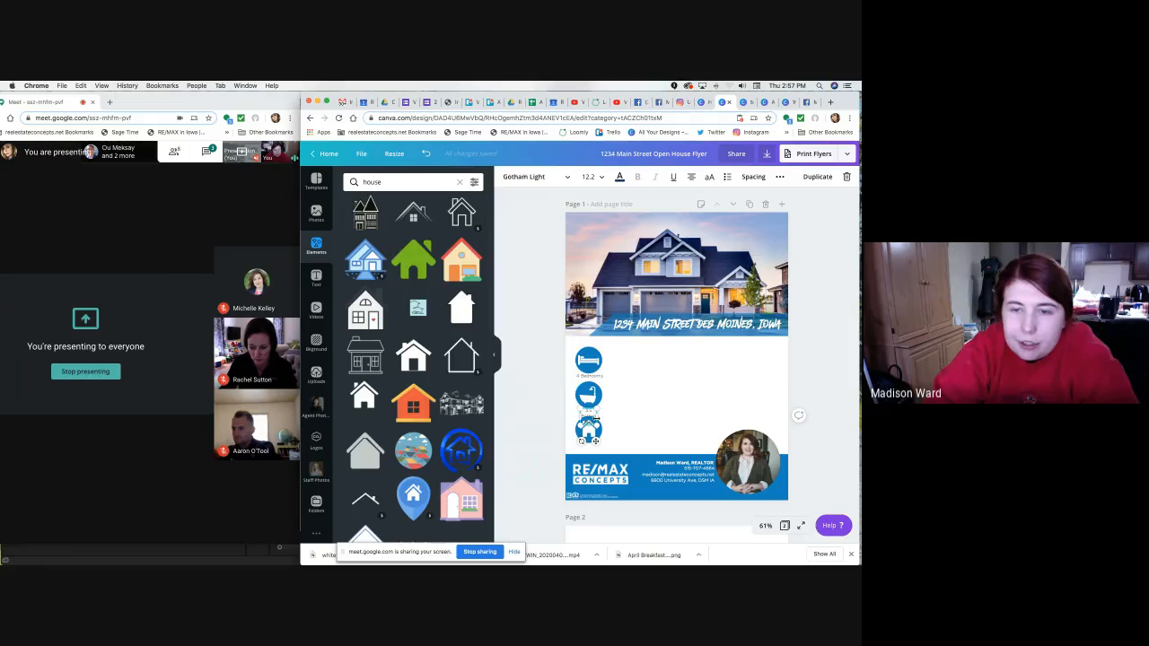
# Widen the 3.5 Bathrooms label so its text fits under the bath icon.
pyautogui.moveTo(596, 418)
pyautogui.mouseDown()
pyautogui.moveTo(631, 417)
pyautogui.moveTo(596, 430)
pyautogui.mouseUp()
pyautogui.click(613, 426)
pyautogui.click(599, 413)
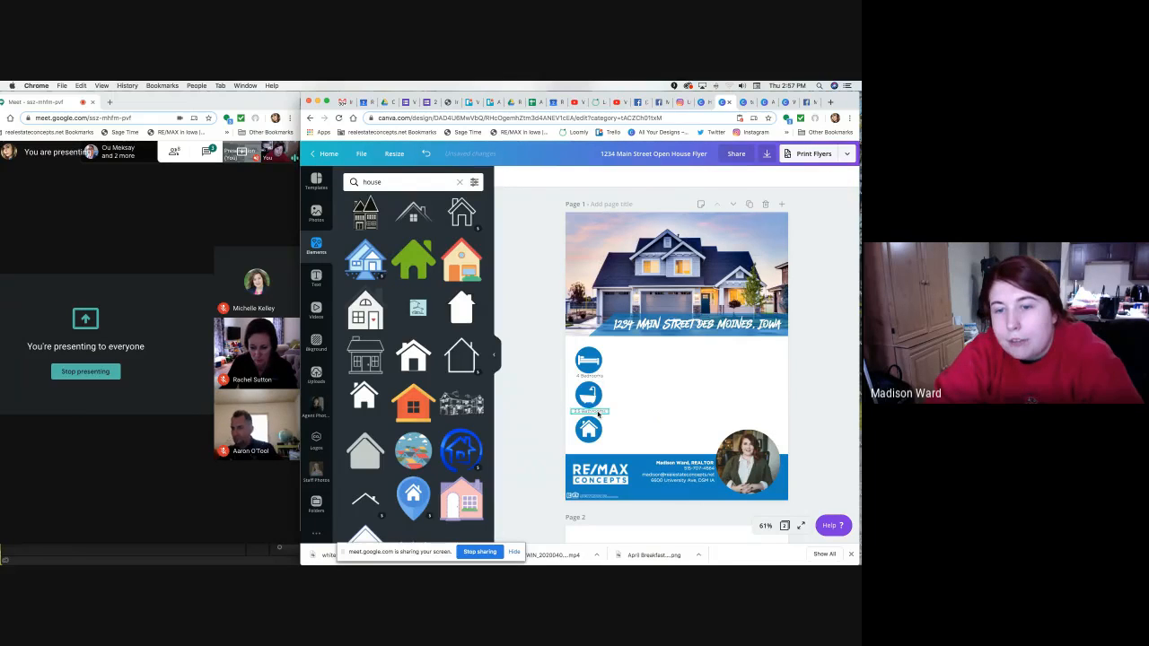
pyautogui.click(549, 384)
pyautogui.click(589, 410)
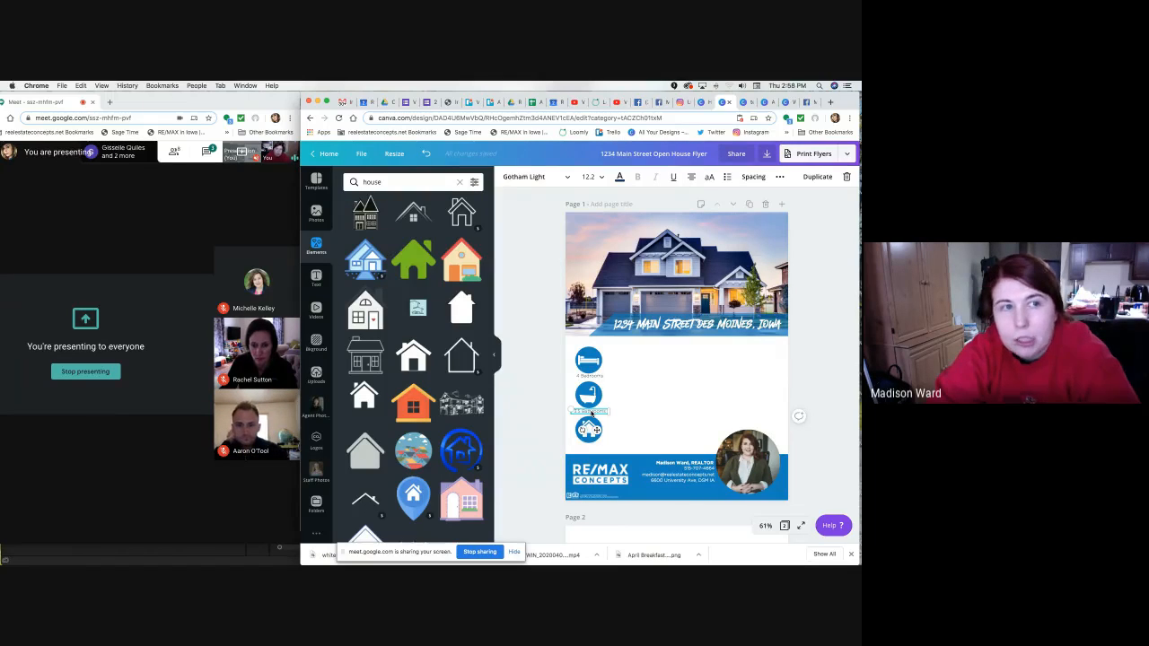
pyautogui.press('Down')
pyautogui.press('Down')
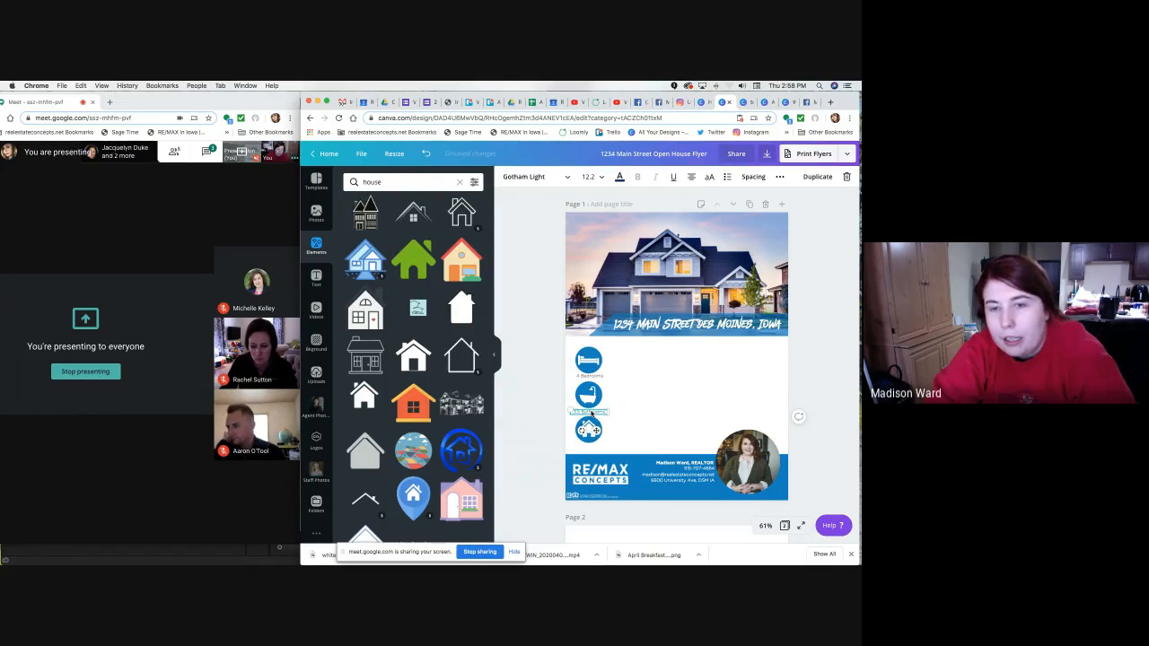
pyautogui.press('Up')
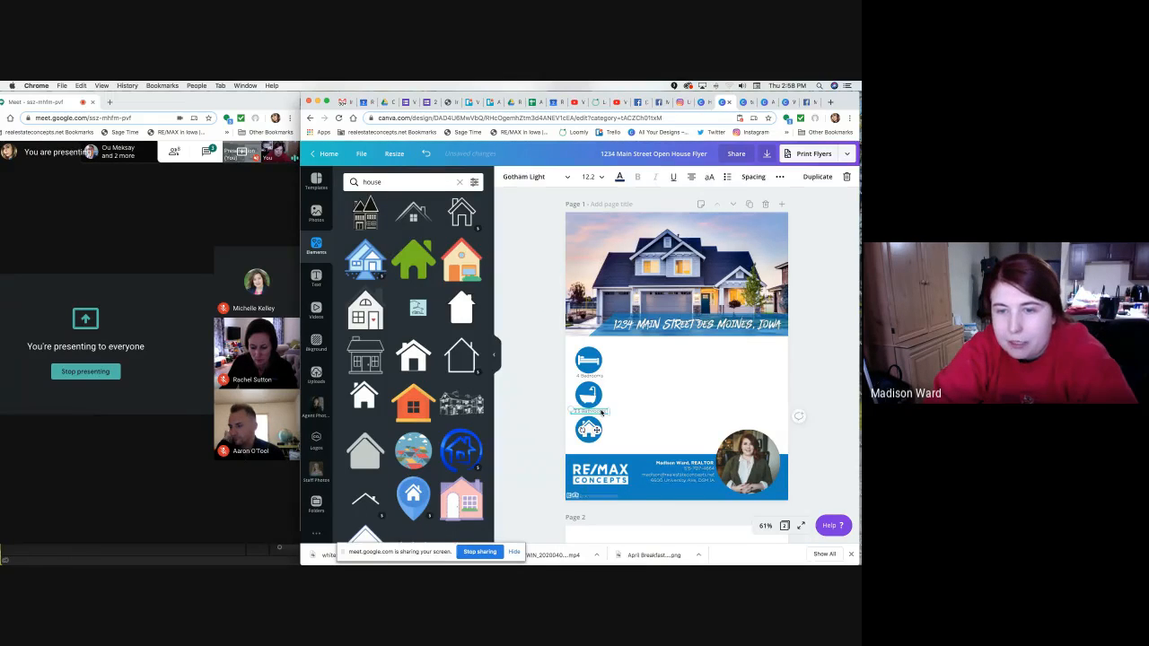
# Duplicate the label under the house icon and retype it as '2,000 Sq. Feet'.
pyautogui.press('super+v')
pyautogui.moveTo(604, 436); pyautogui.dragTo(597, 465)
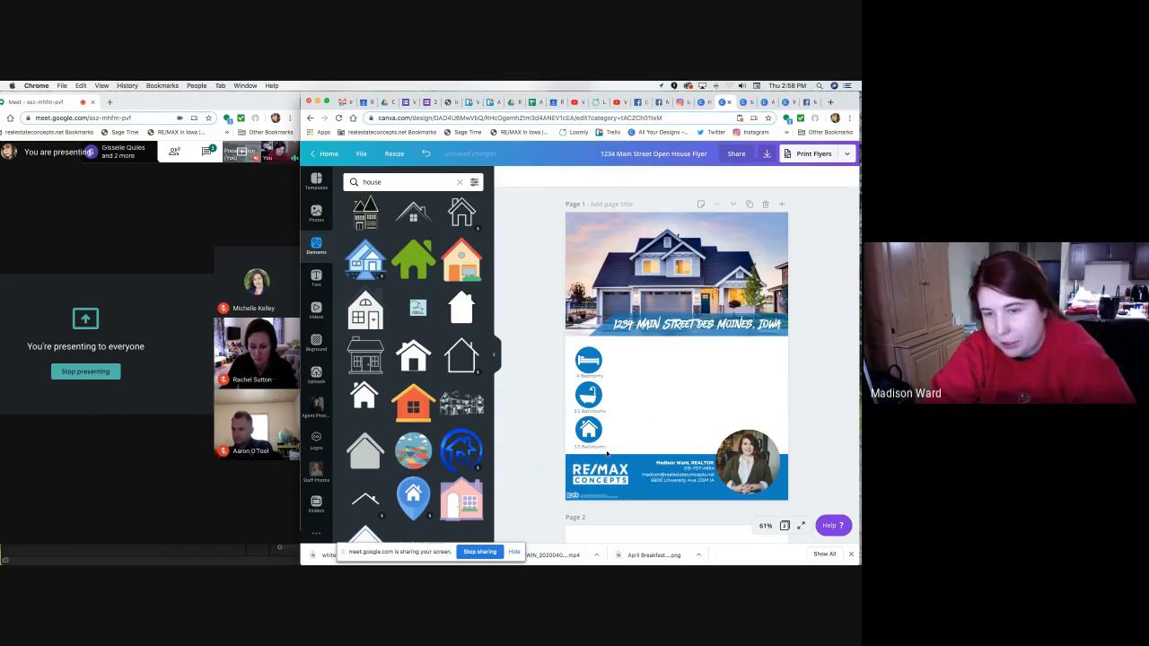
pyautogui.doubleClick(599, 446)
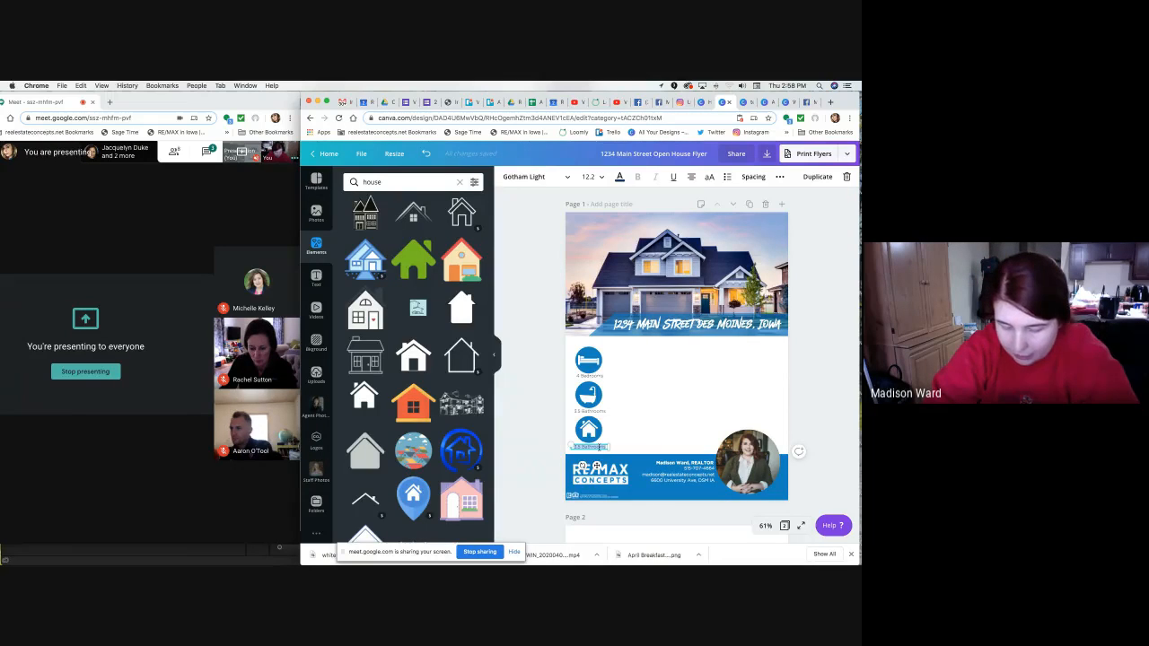
pyautogui.press('BackSpace')
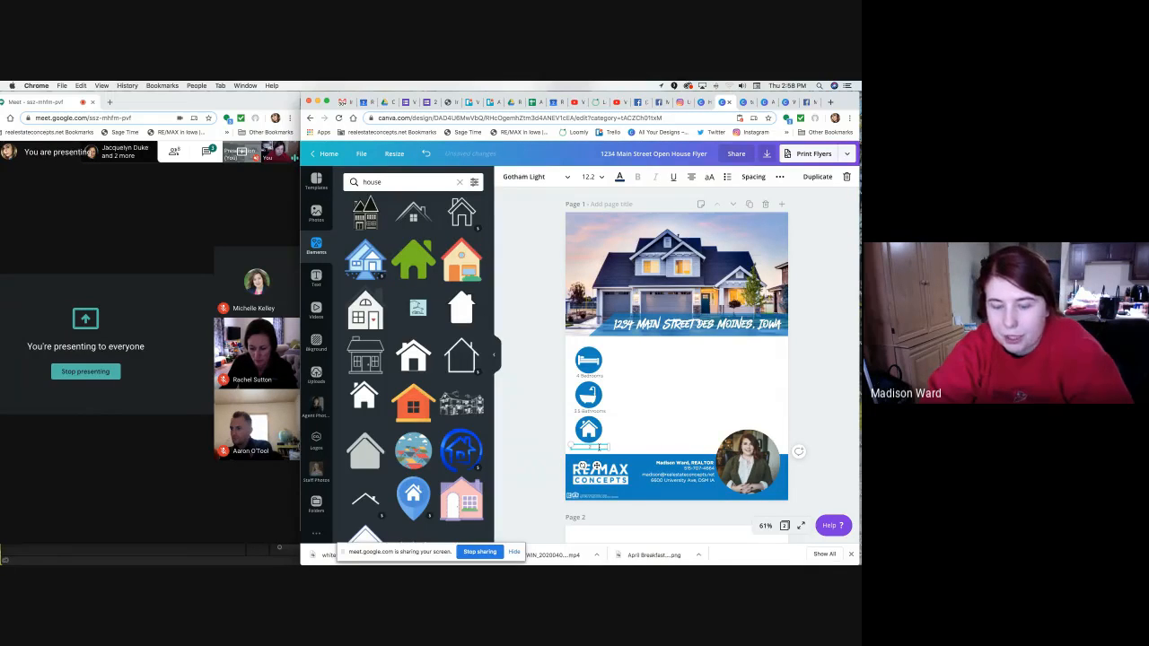
pyautogui.write('2,000')
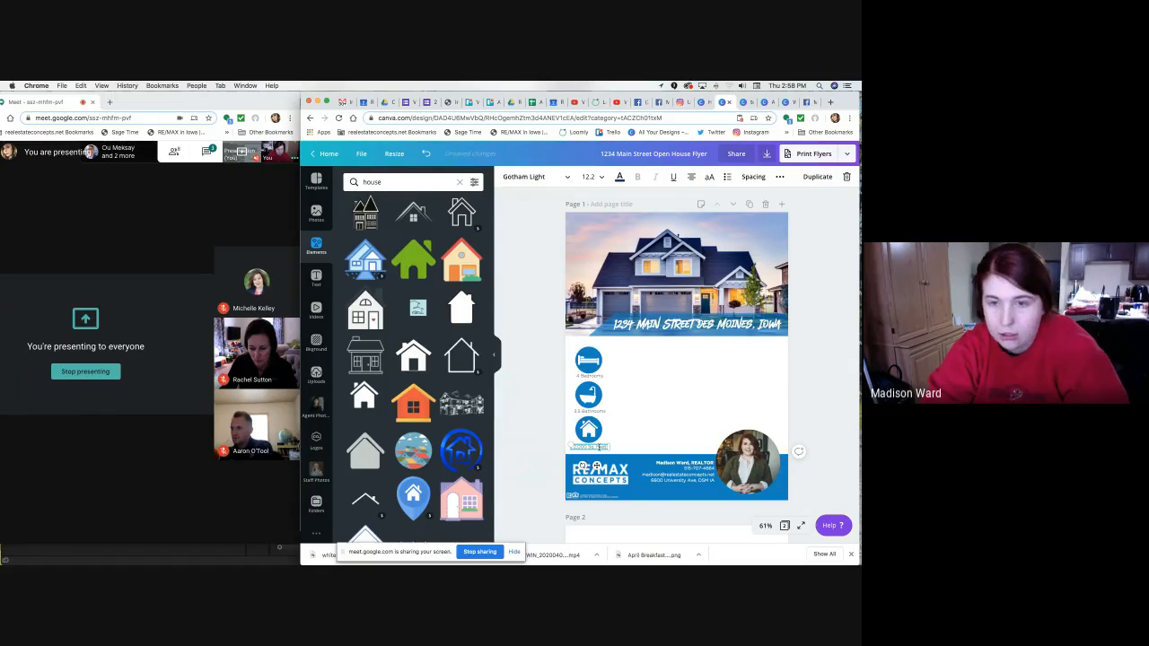
pyautogui.write('Sq. Feet')
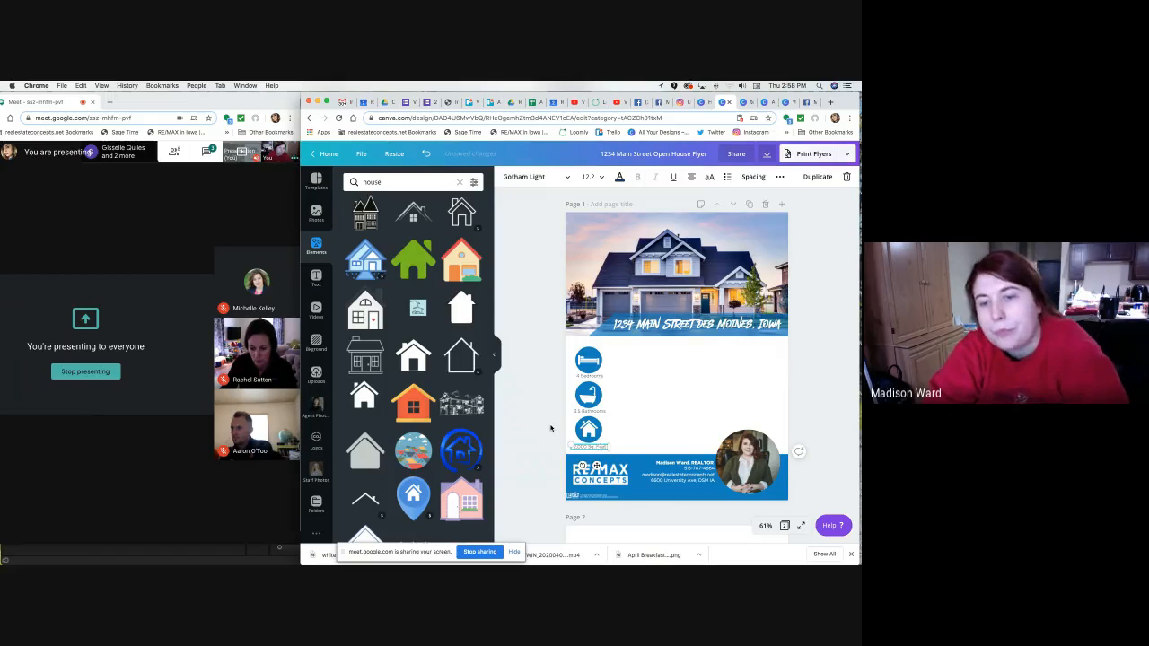
pyautogui.click(549, 428)
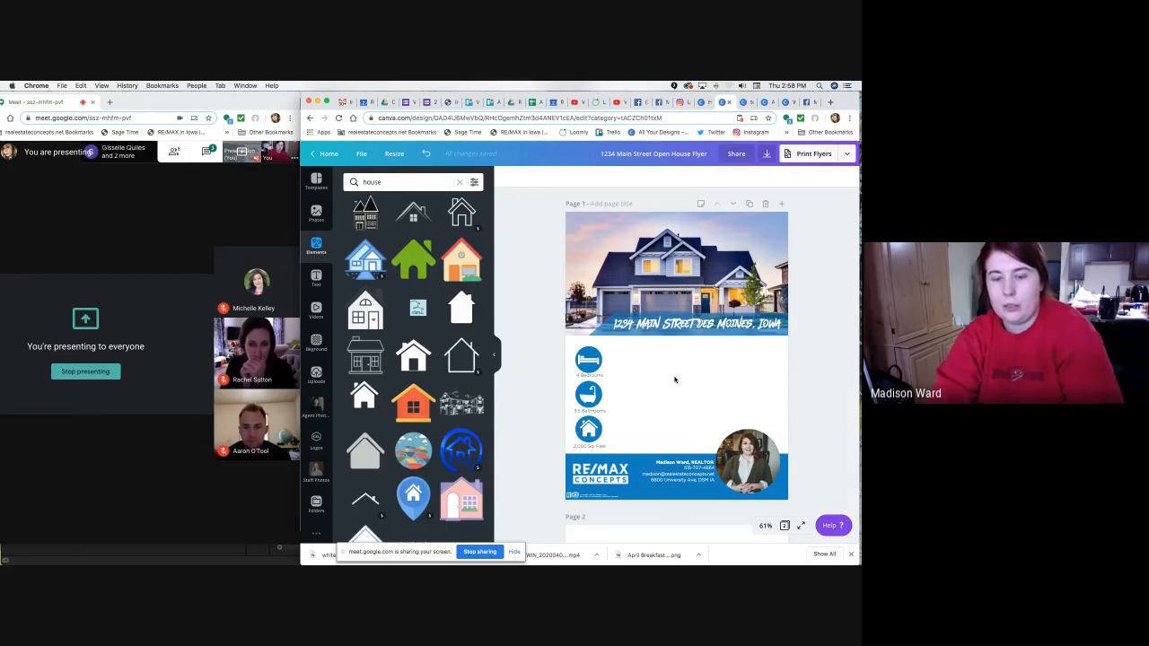
# Add a text box reading 'Welcome to your new home' to the flyer.
pyautogui.press('t')
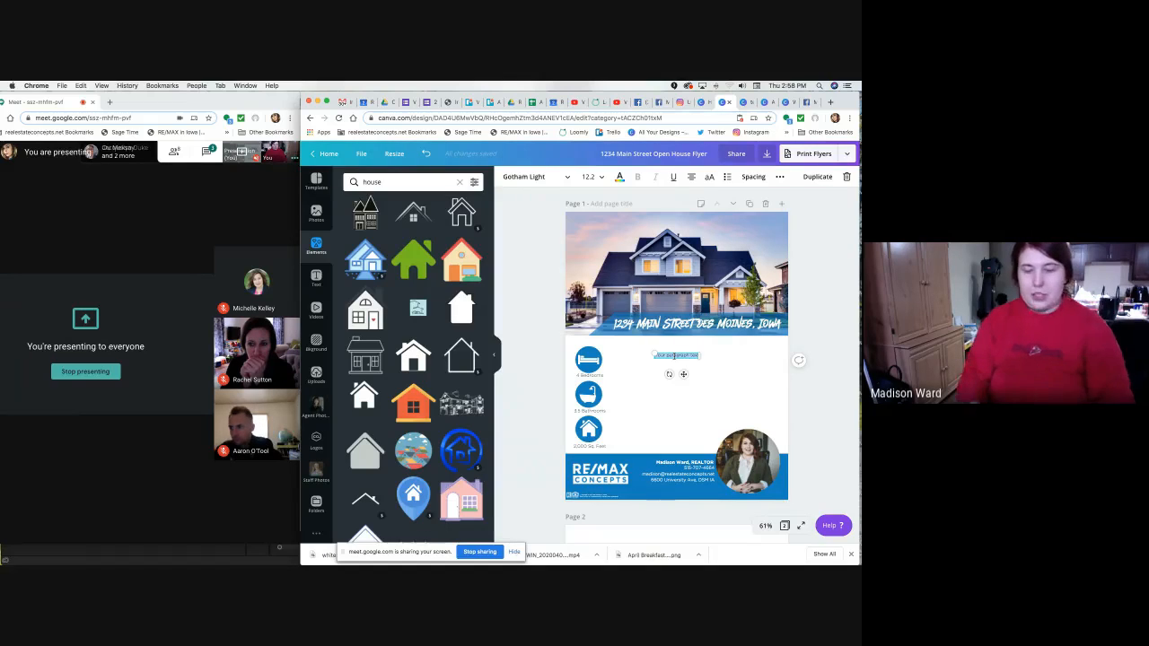
pyautogui.write('Welcome to yo')
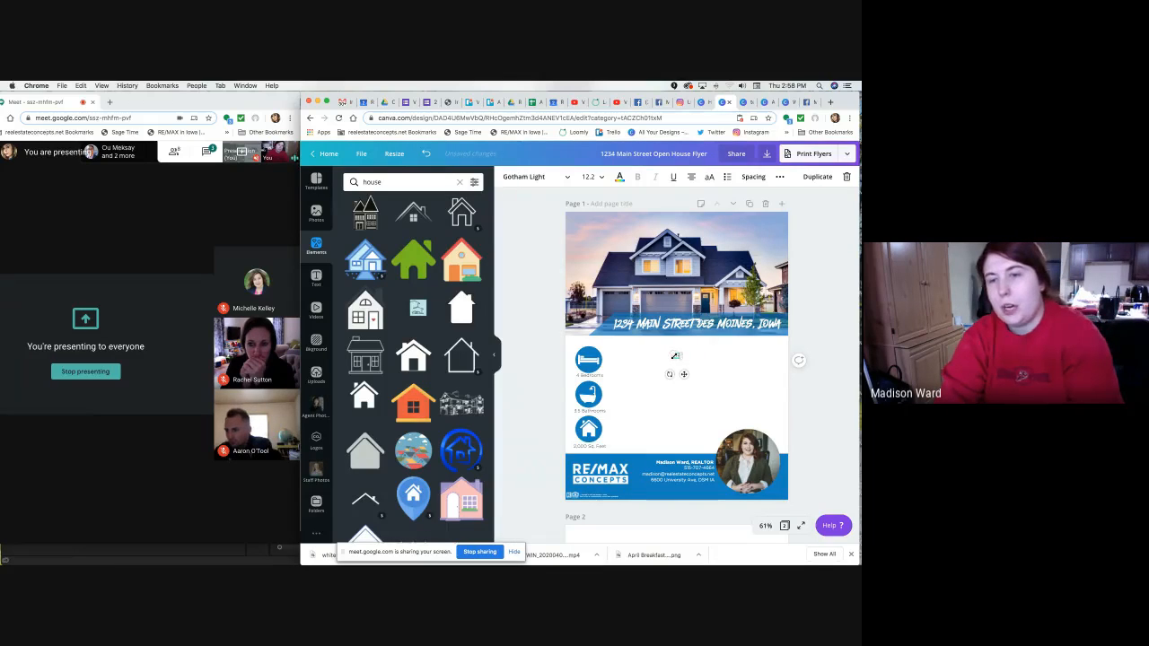
pyautogui.write('ur new home')
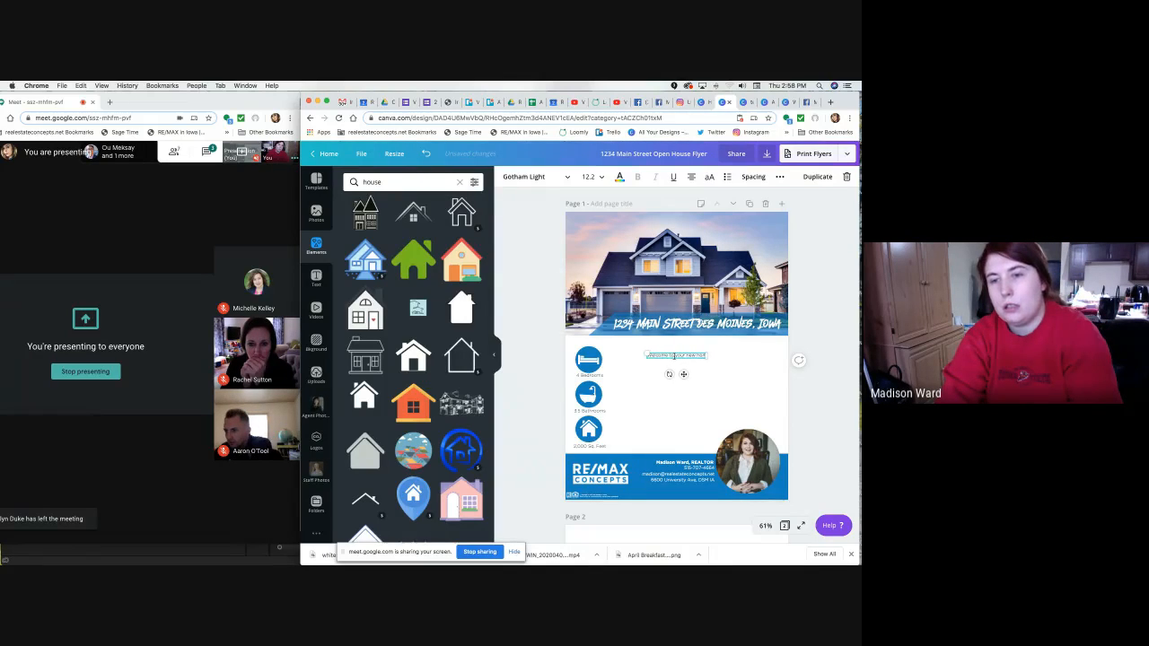
pyautogui.hotkey('ctrl', 'a')
pyautogui.click(718, 373)
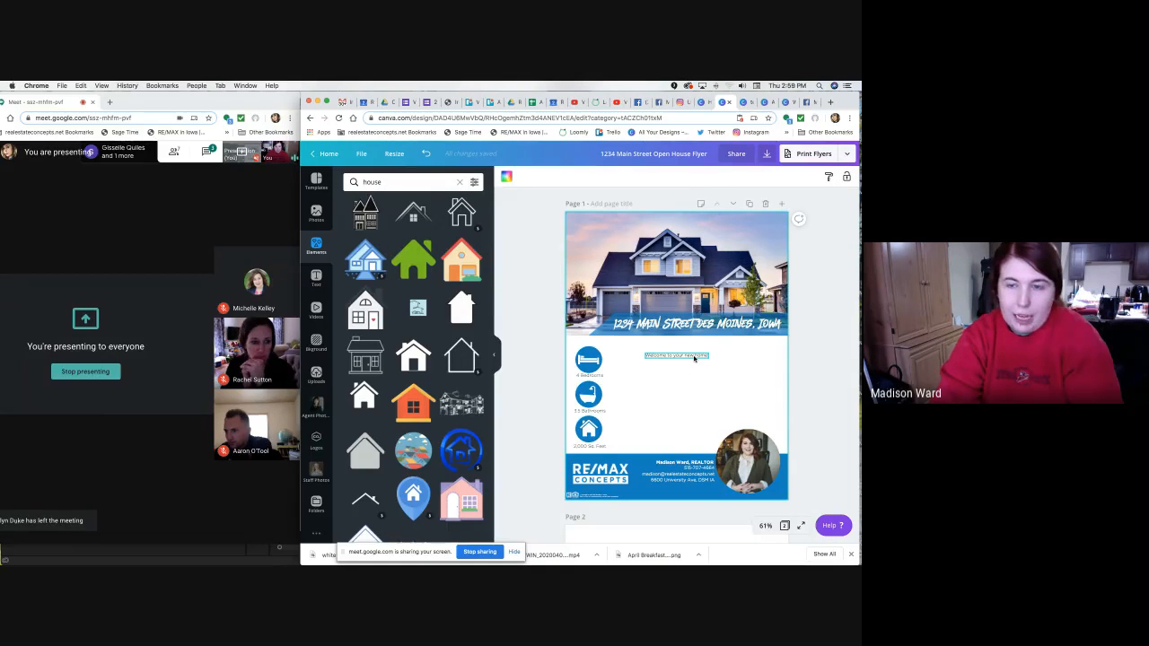
pyautogui.click(694, 356)
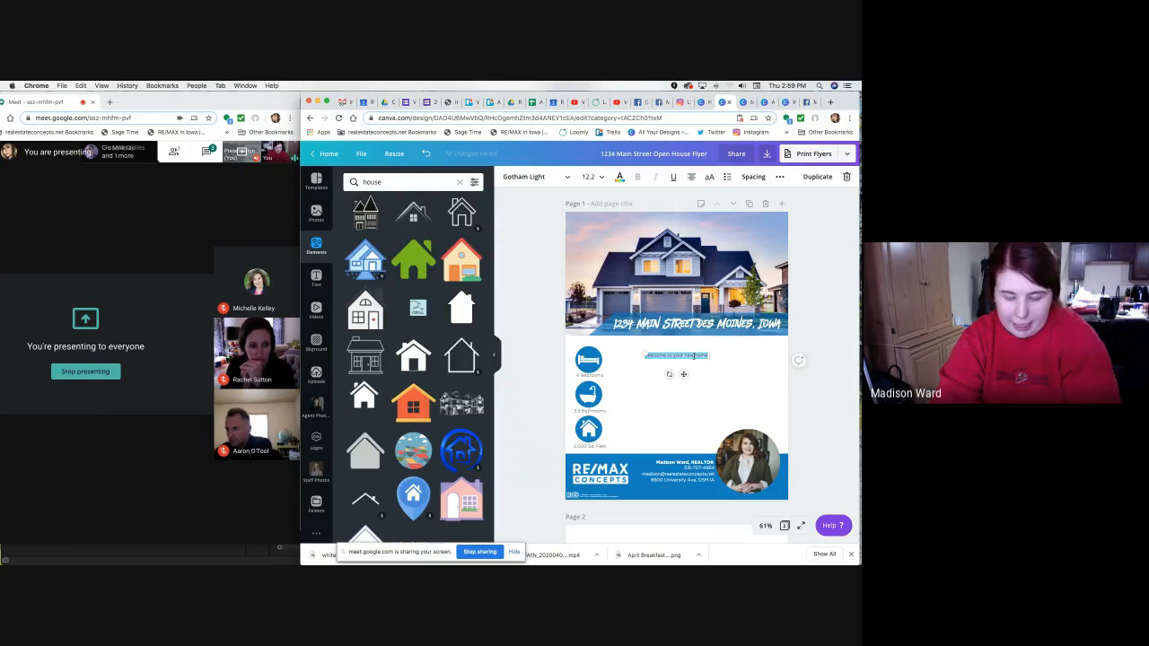
# Set the welcome line to Gotham Bold and move it to the page centre.
pyautogui.click(537, 177)
pyautogui.click(398, 222)
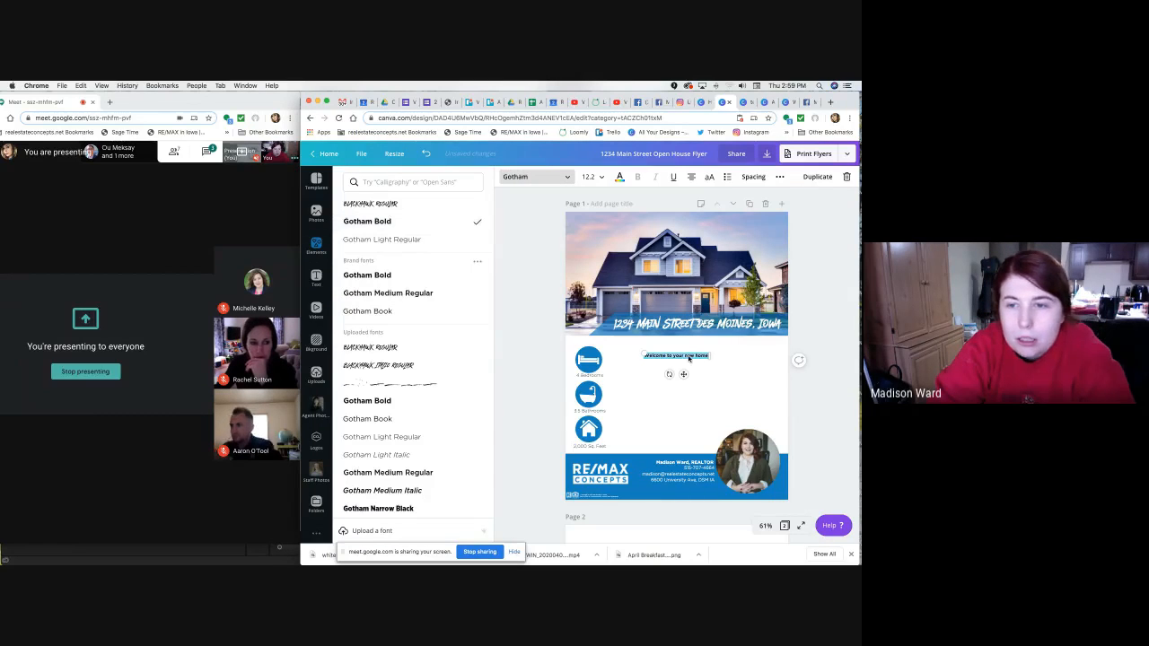
pyautogui.click(620, 177)
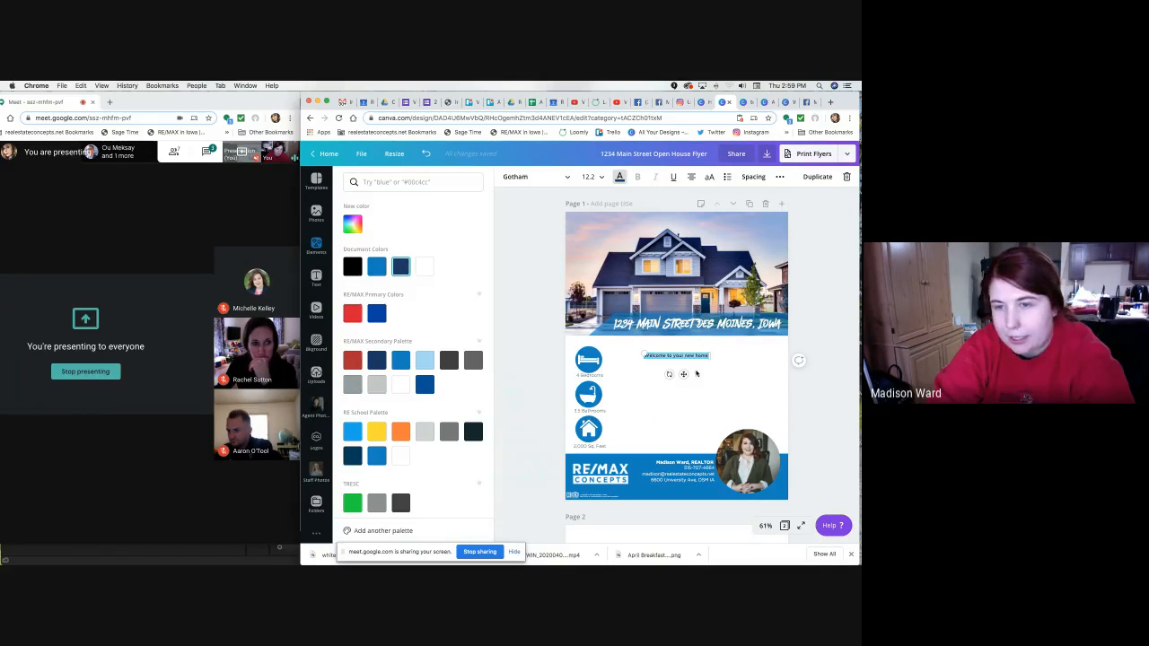
pyautogui.click(726, 427)
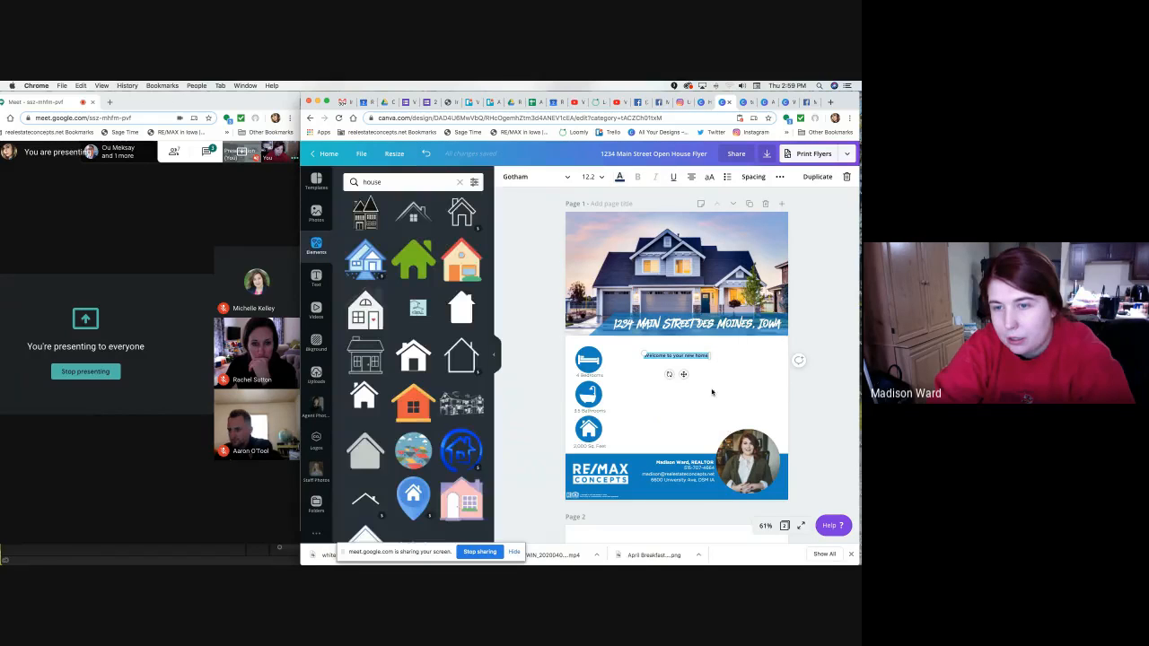
pyautogui.click(683, 357)
pyautogui.moveTo(683, 377); pyautogui.dragTo(702, 373)
pyautogui.click(808, 395)
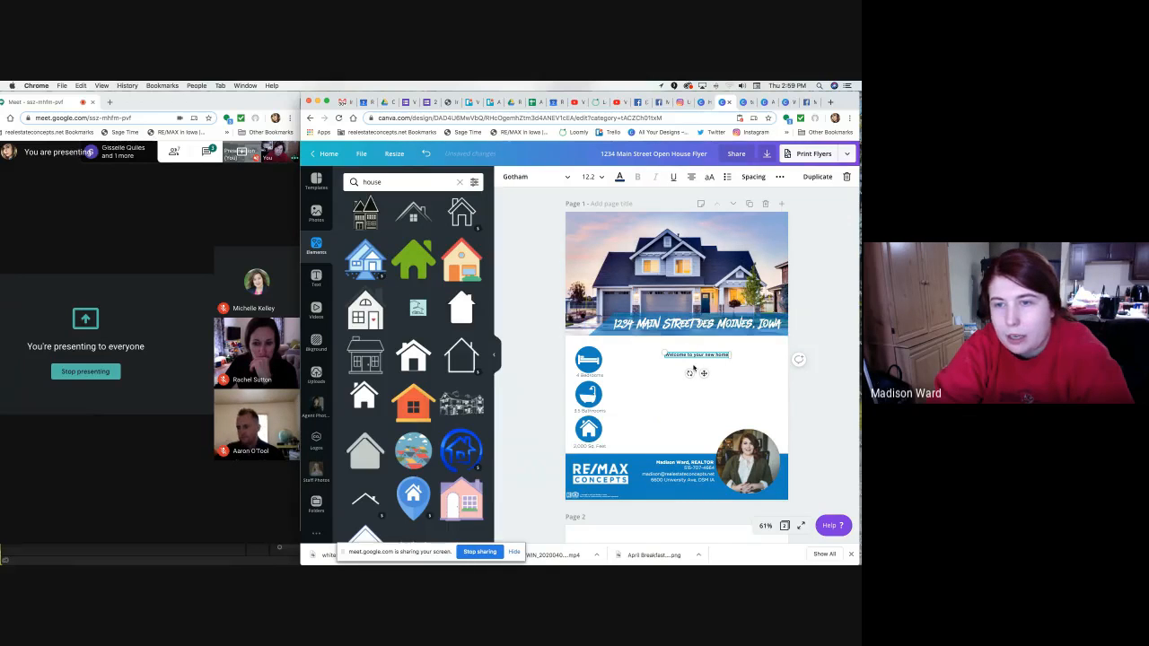
pyautogui.moveTo(704, 375); pyautogui.dragTo(704, 376)
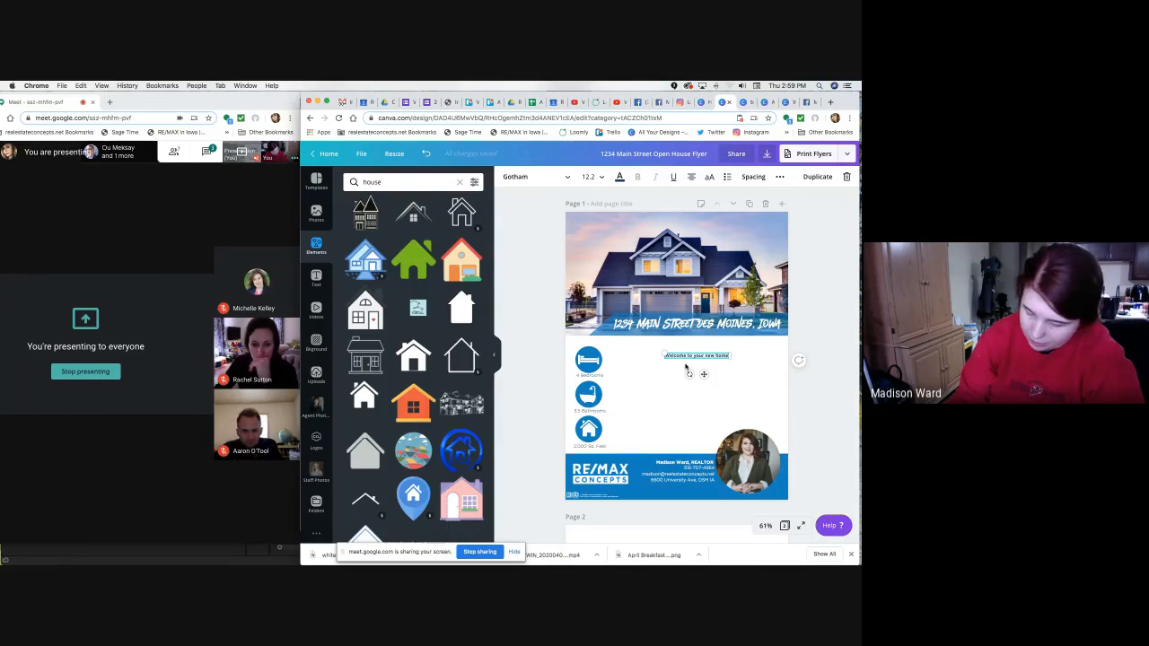
# Resize the welcome heading to 20 and drag a pasted copy just beneath it.
pyautogui.click(602, 177)
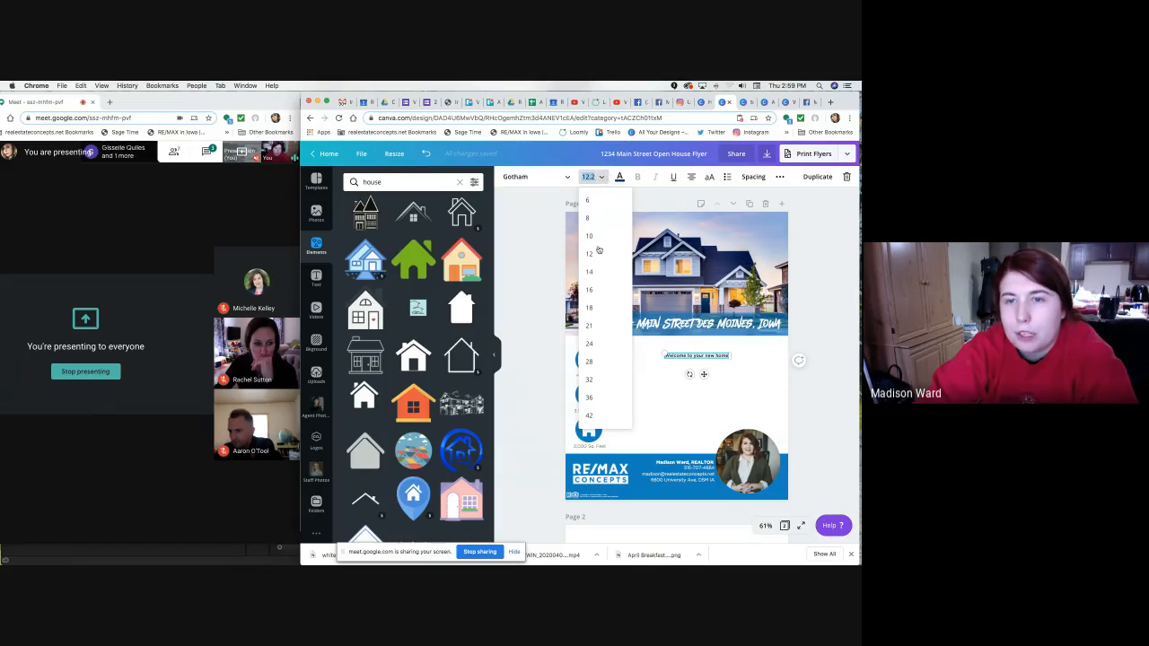
pyautogui.click(589, 325)
pyautogui.click(585, 177)
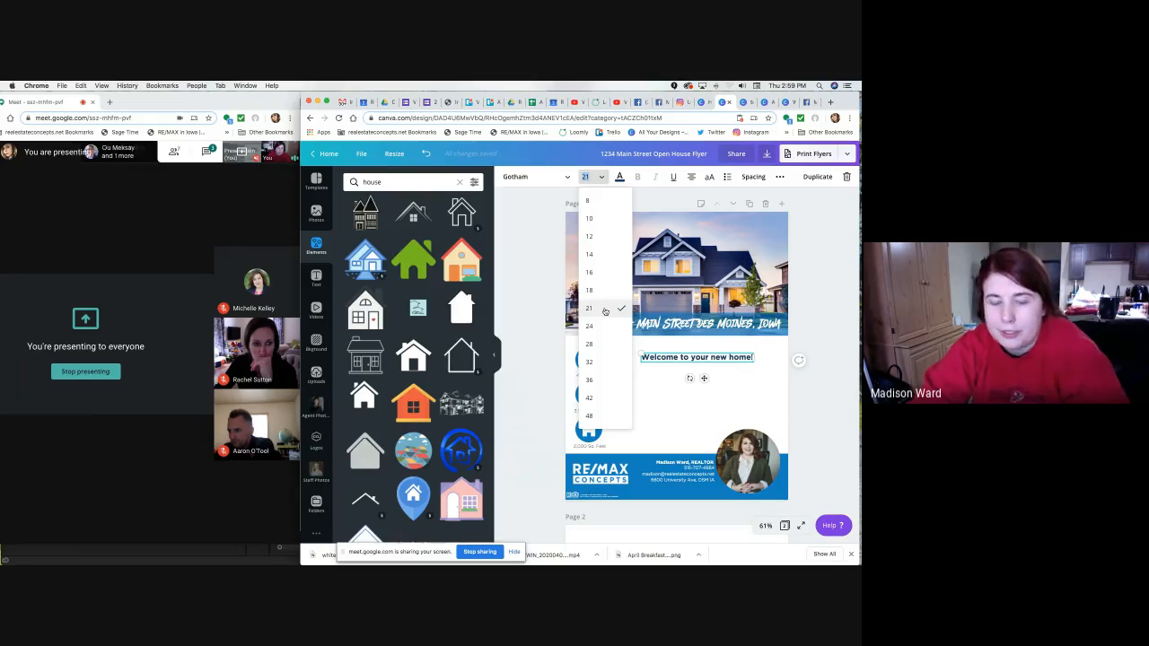
pyautogui.write('20')
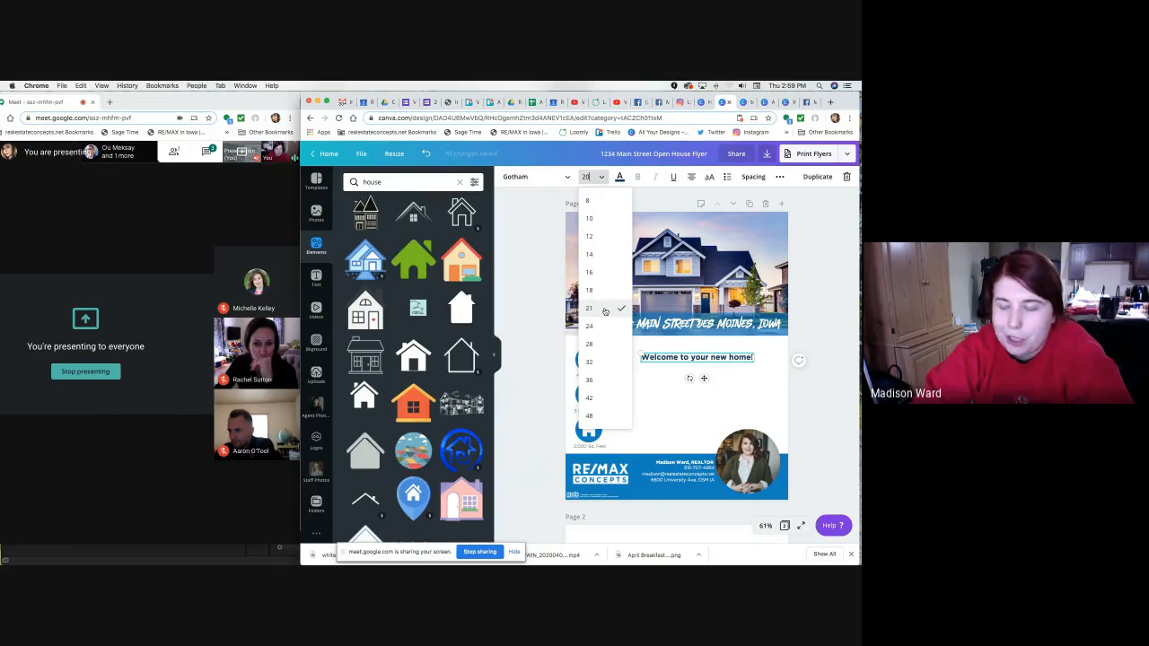
pyautogui.press('Return')
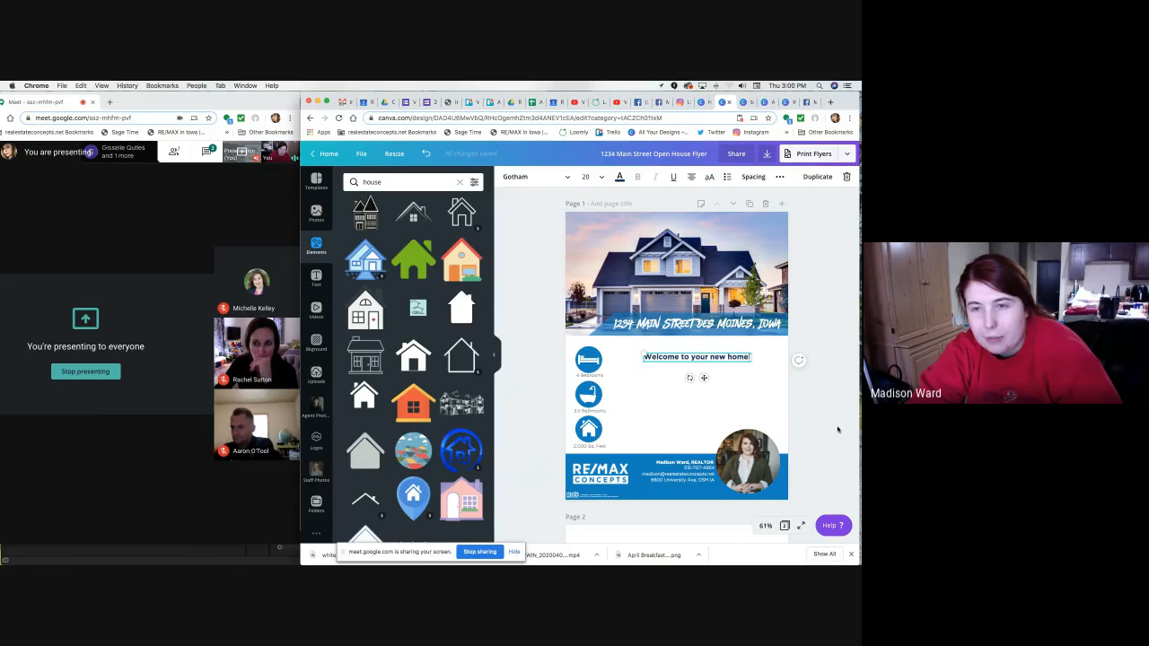
pyautogui.press('super+v')
pyautogui.moveTo(711, 386); pyautogui.dragTo(706, 394)
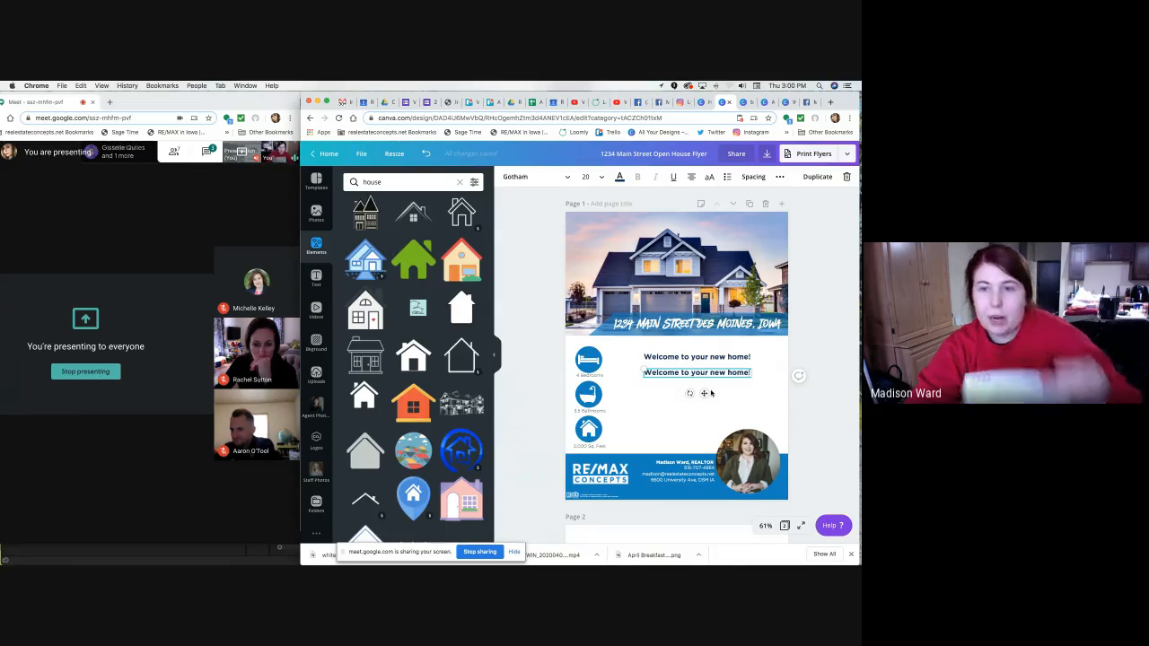
# Change the copied line to size 12 in Gotham Light.
pyautogui.click(599, 177)
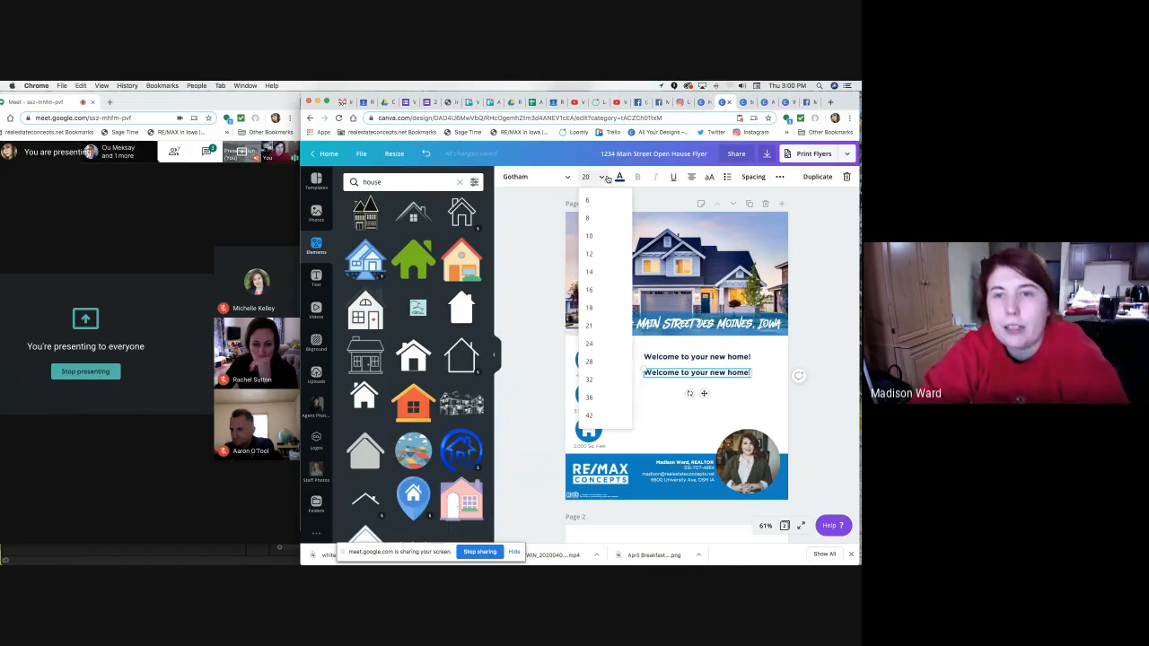
pyautogui.click(592, 259)
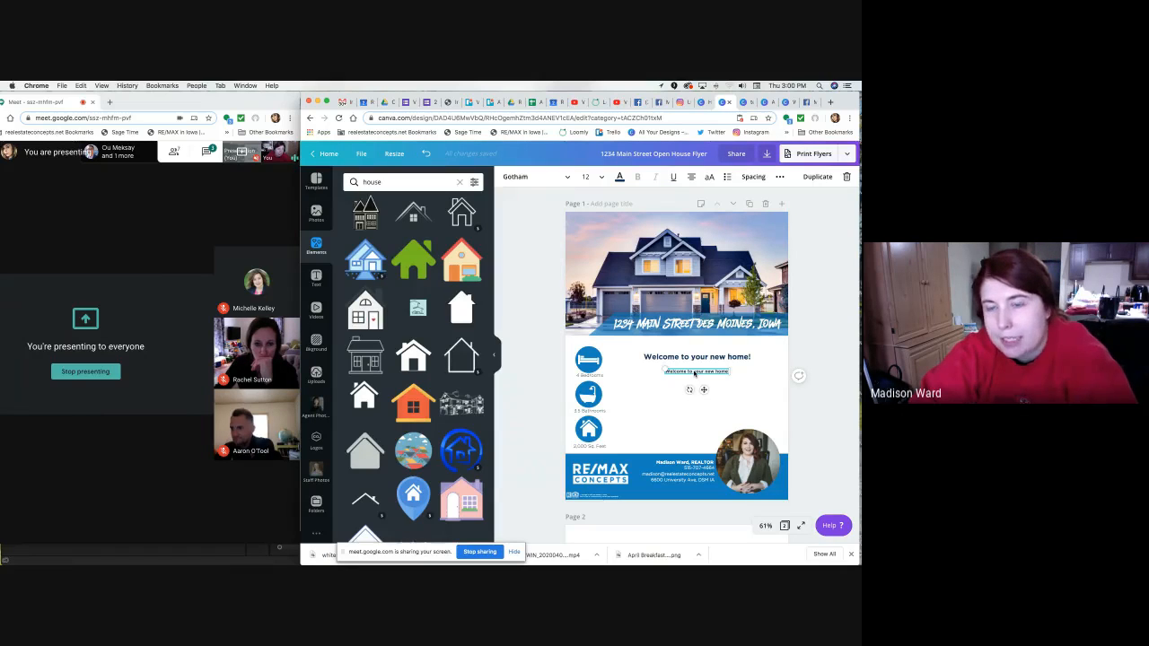
pyautogui.click(560, 178)
pyautogui.click(399, 241)
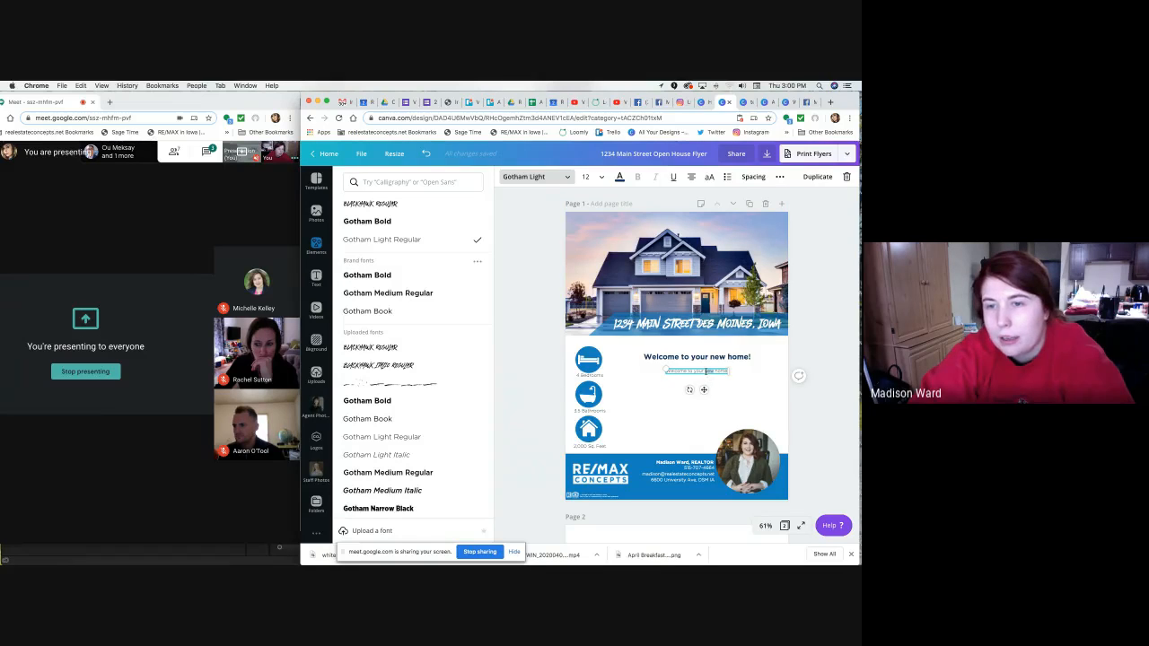
# Paste the home description paragraph from the test flyer design over the copied line.
pyautogui.click(743, 104)
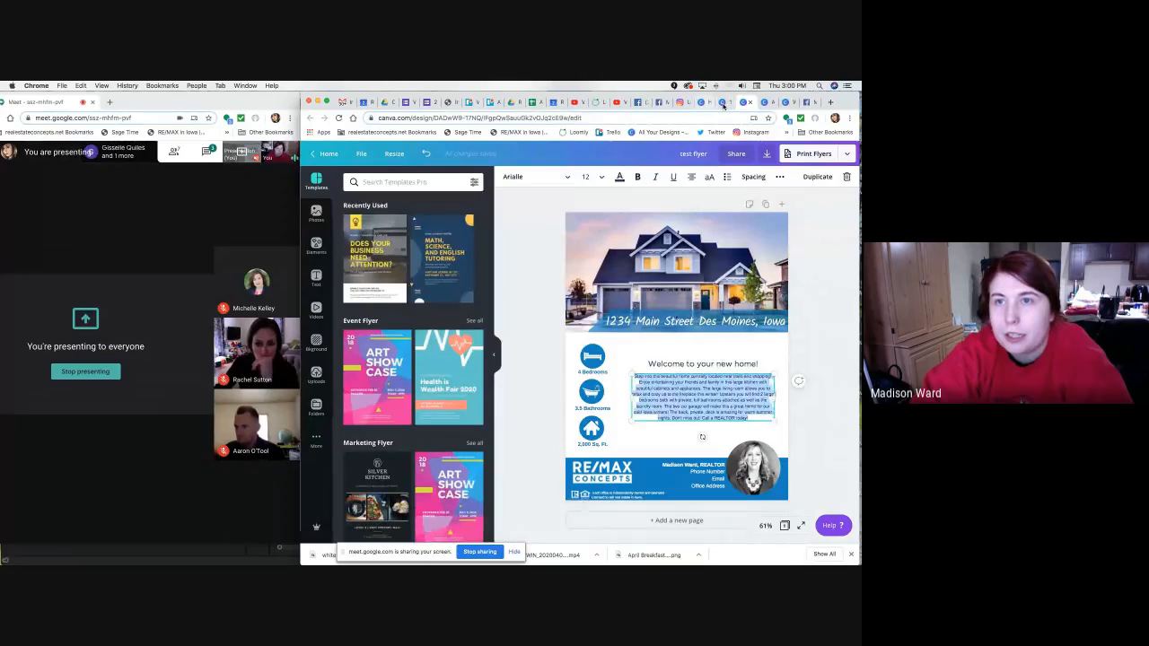
pyautogui.click(724, 102)
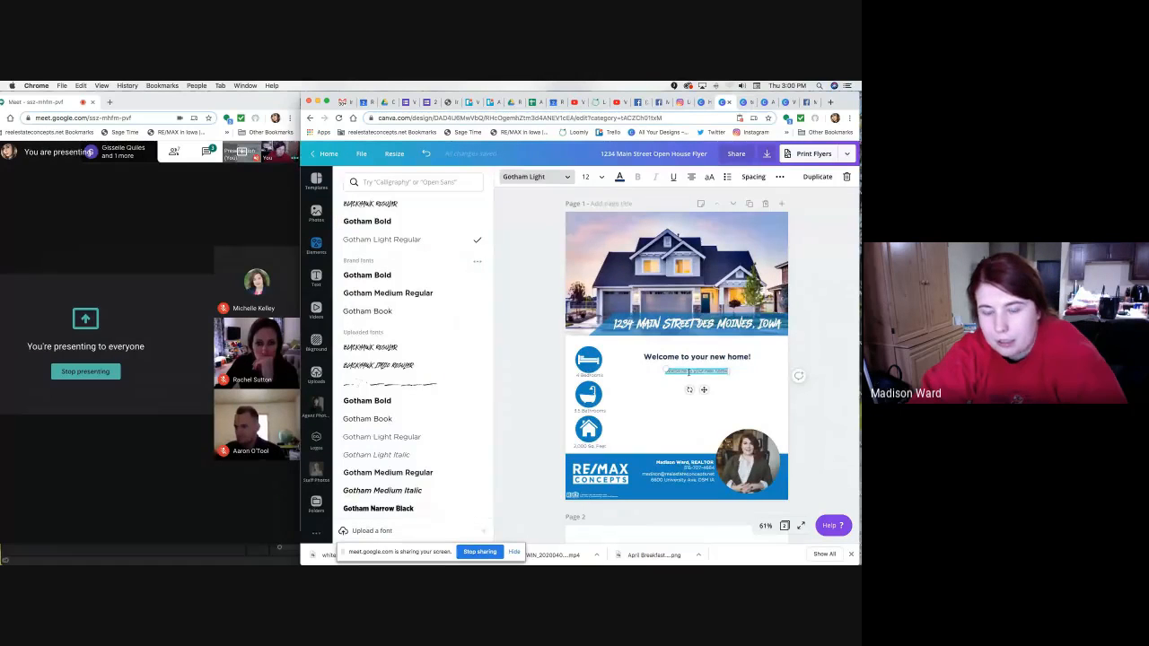
pyautogui.write("Step into this beautiful home centrally located near malls and shopping! Enjoy entertaining your friends and family in the large kitchen with beautiful cabinets and appliances. The large living room allows you to relax and cozy up to the fireplace this winter! Upstairs you will find 2 large bedrooms both with private, full bathrooms attached as well as the laundry room. The two car garage will make this a great home for our cold Iowa winters! The back, private, deck is amazing for warm summer nights. Don't miss out! Call a REALTOR today!")
pyautogui.click(815, 400)
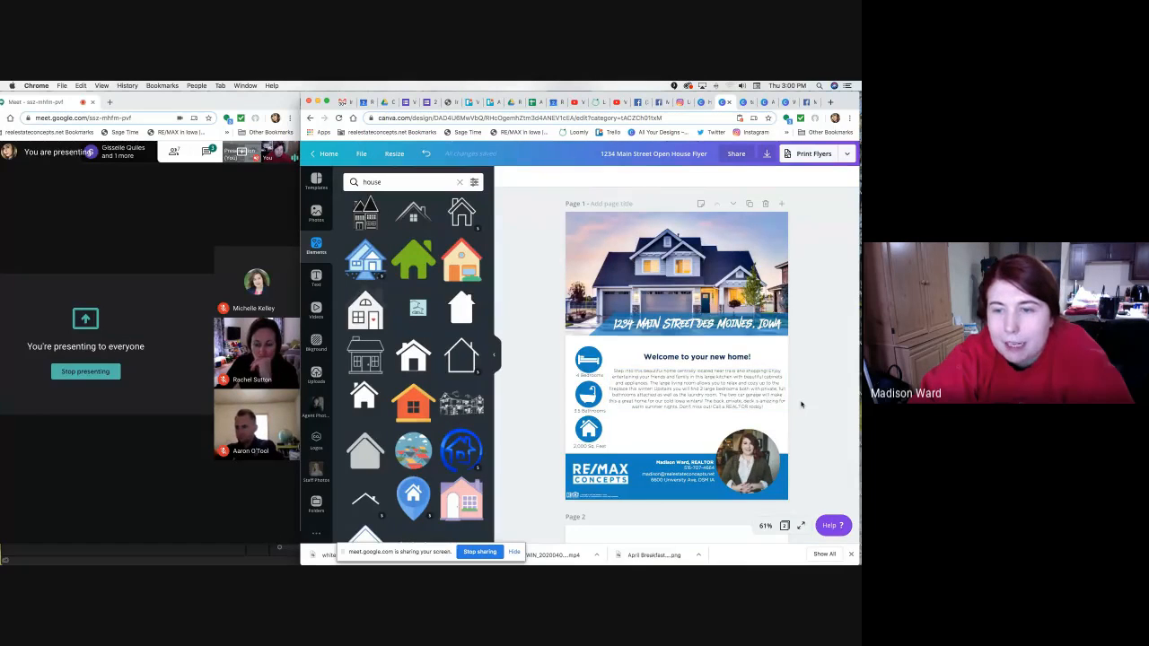
# Narrow the description paragraph from the left and align it beside the bed, bath and house icons.
pyautogui.click(612, 395)
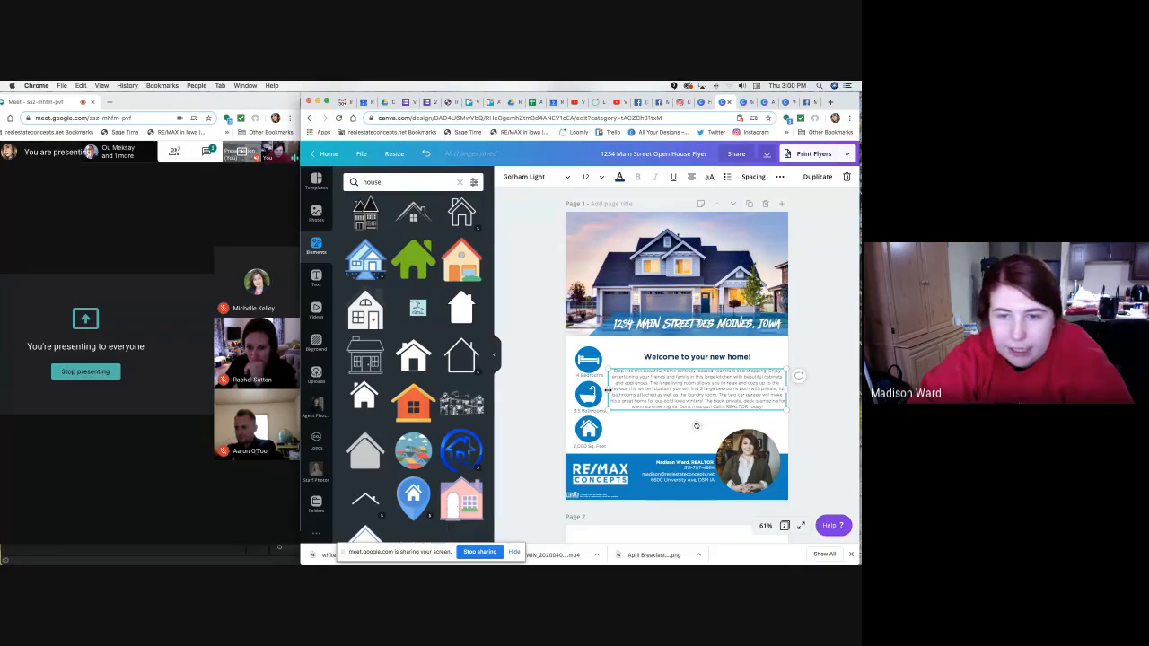
pyautogui.moveTo(608, 390); pyautogui.dragTo(649, 389)
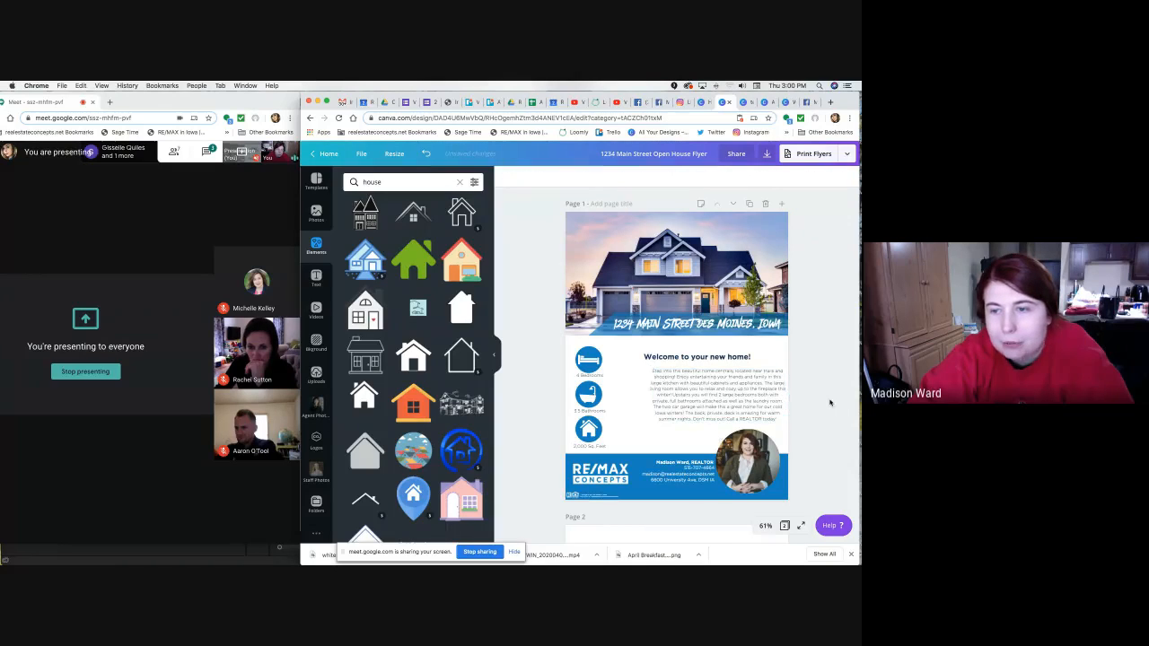
pyautogui.moveTo(744, 395); pyautogui.dragTo(730, 394)
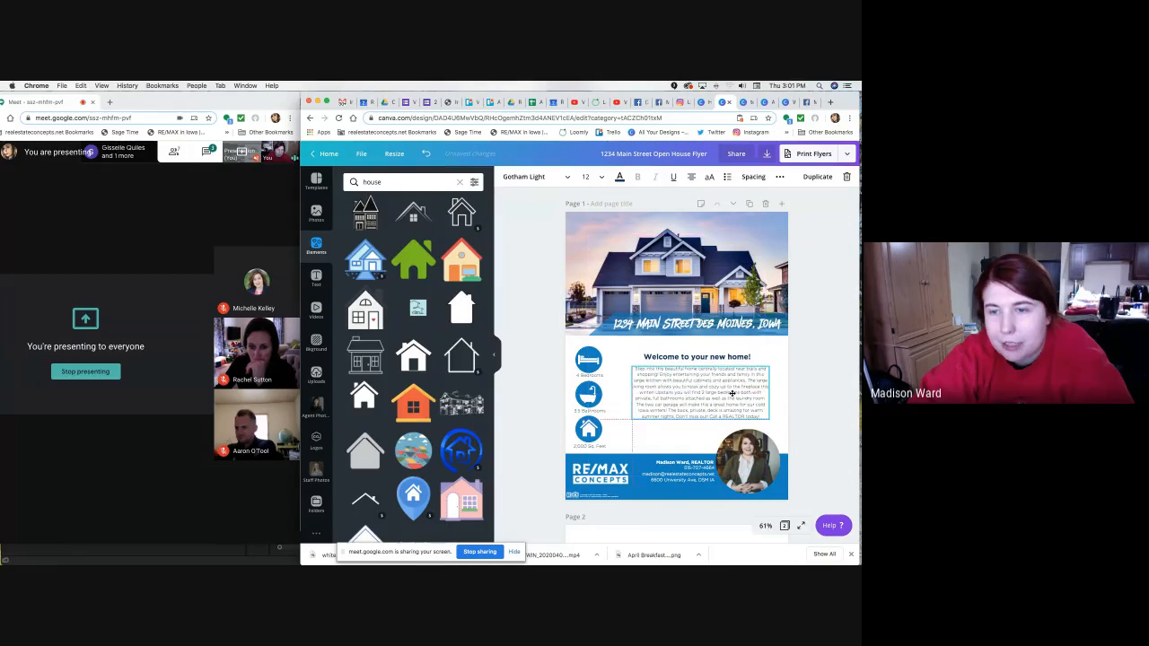
pyautogui.moveTo(731, 395); pyautogui.dragTo(727, 395)
pyautogui.click(815, 405)
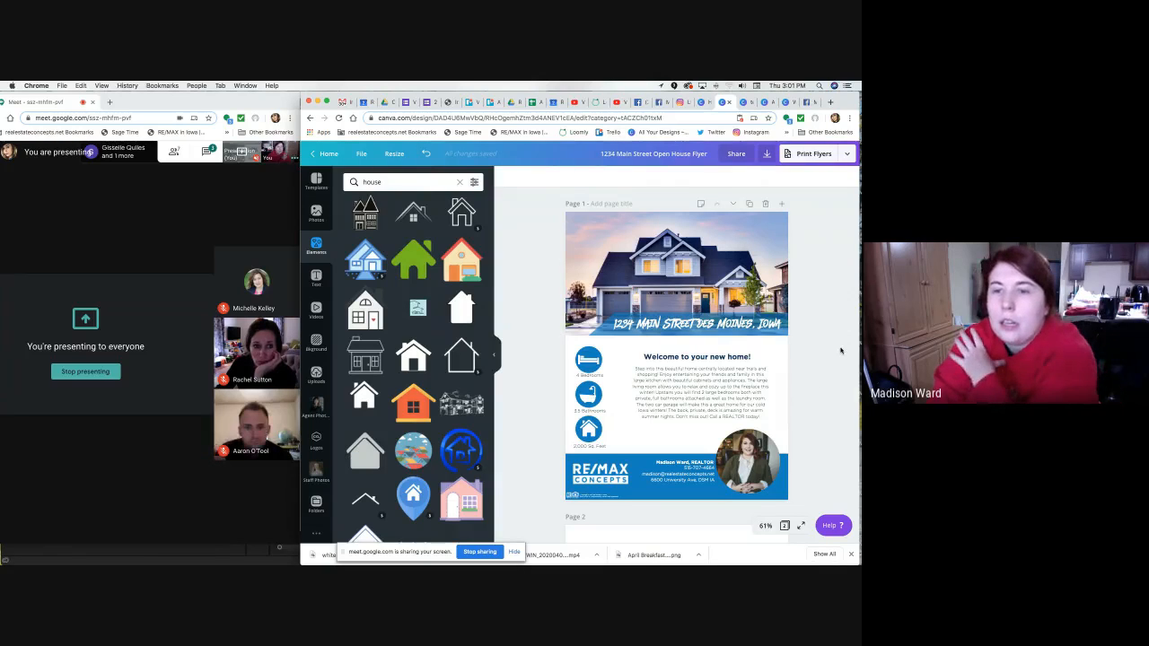
# Open the Download panel and, after previewing PNG and JPG, set the file type to PDF Print.
pyautogui.scroll(-2, 802, 295)
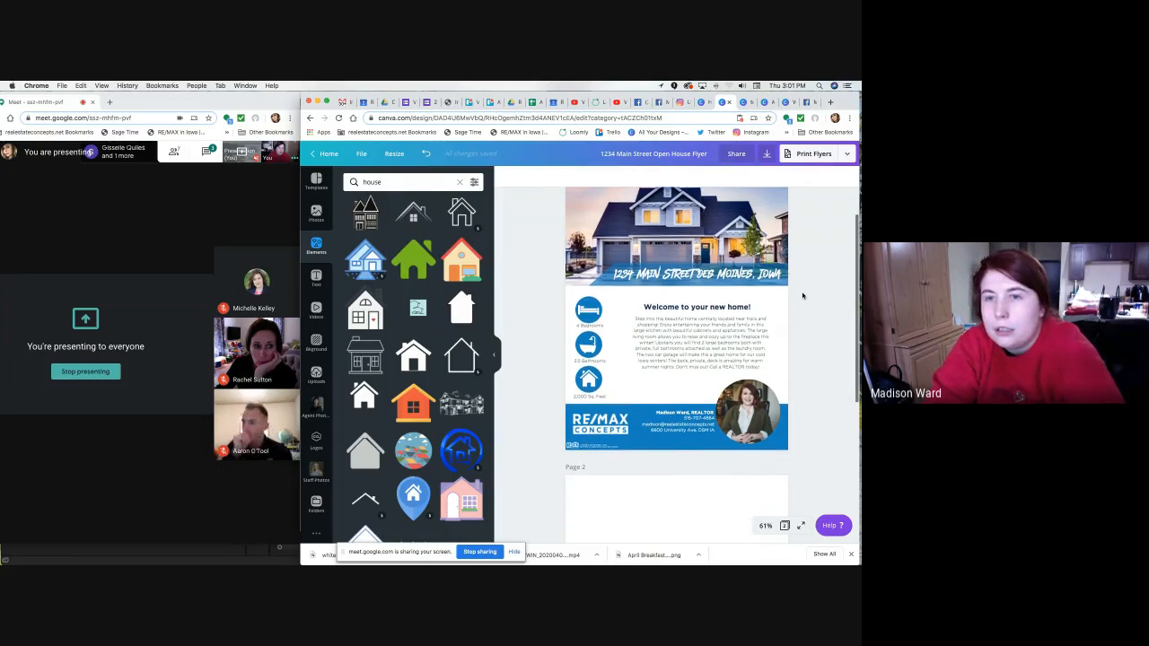
pyautogui.click(768, 155)
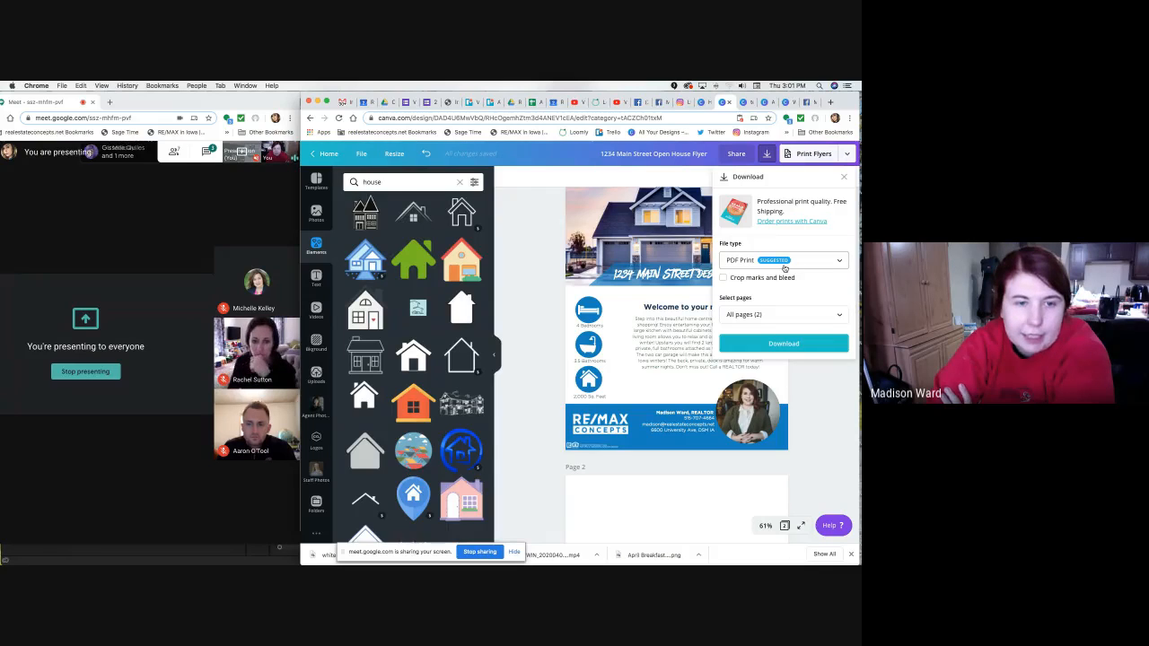
pyautogui.click(783, 266)
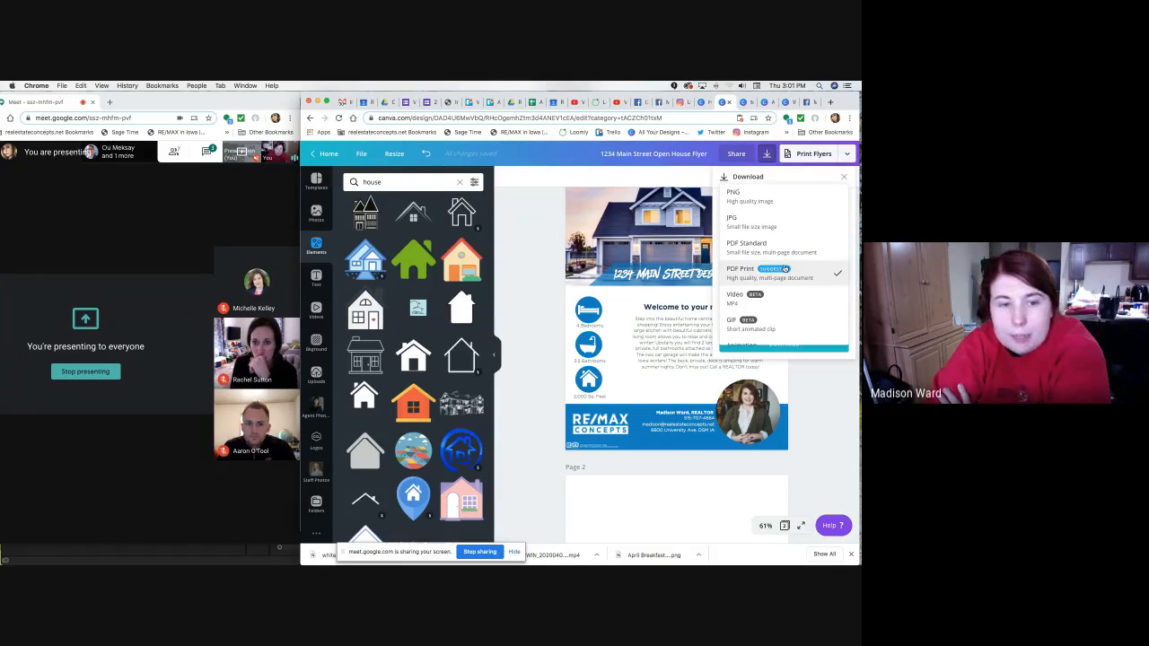
pyautogui.click(781, 195)
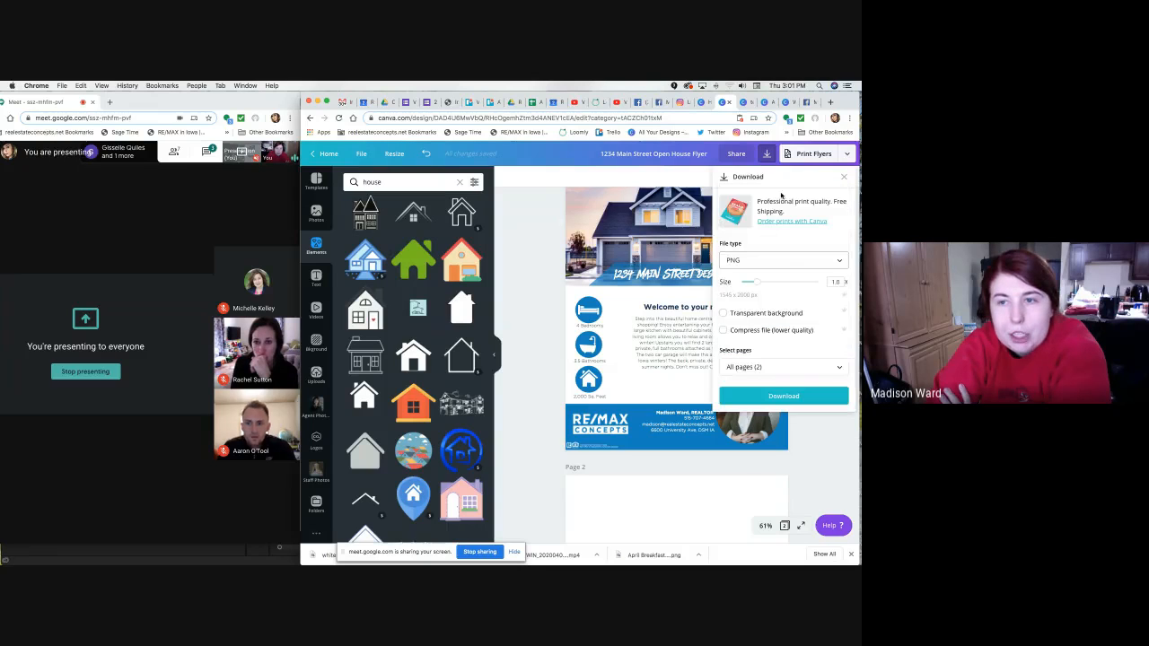
pyautogui.click(780, 260)
pyautogui.click(777, 290)
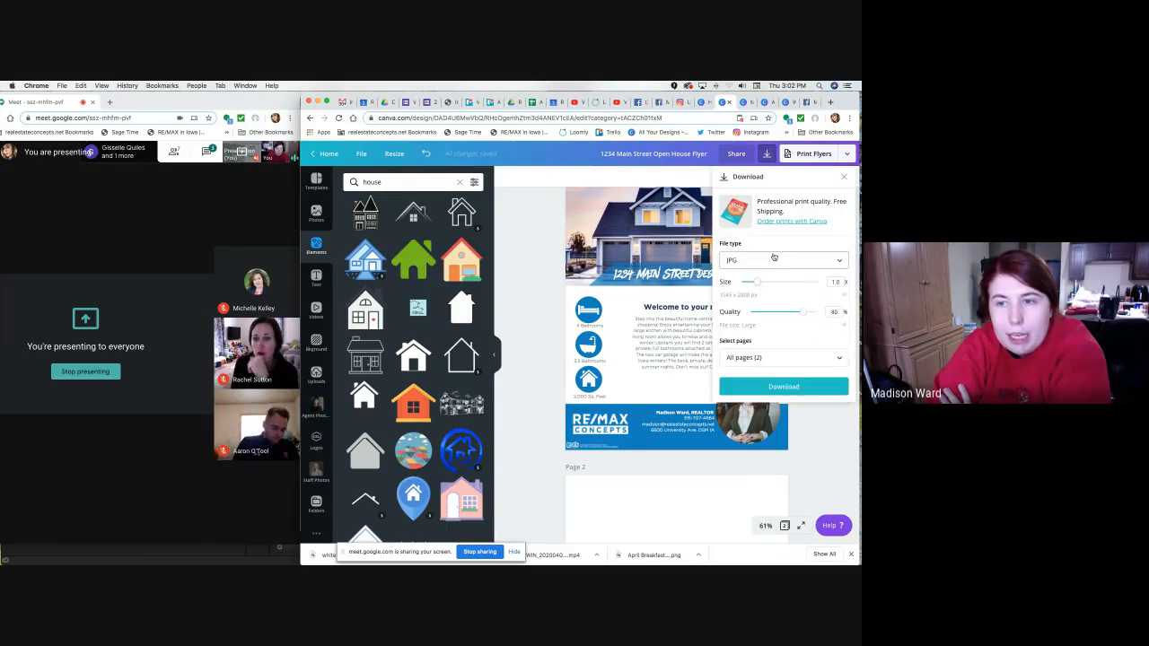
pyautogui.click(774, 259)
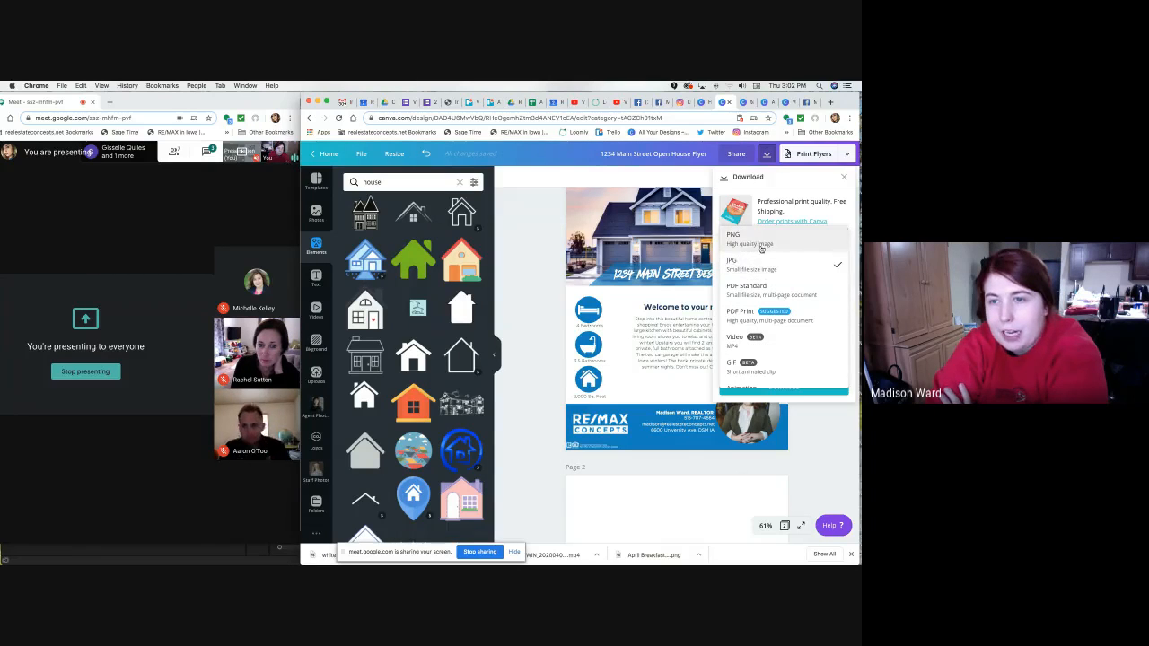
pyautogui.click(761, 298)
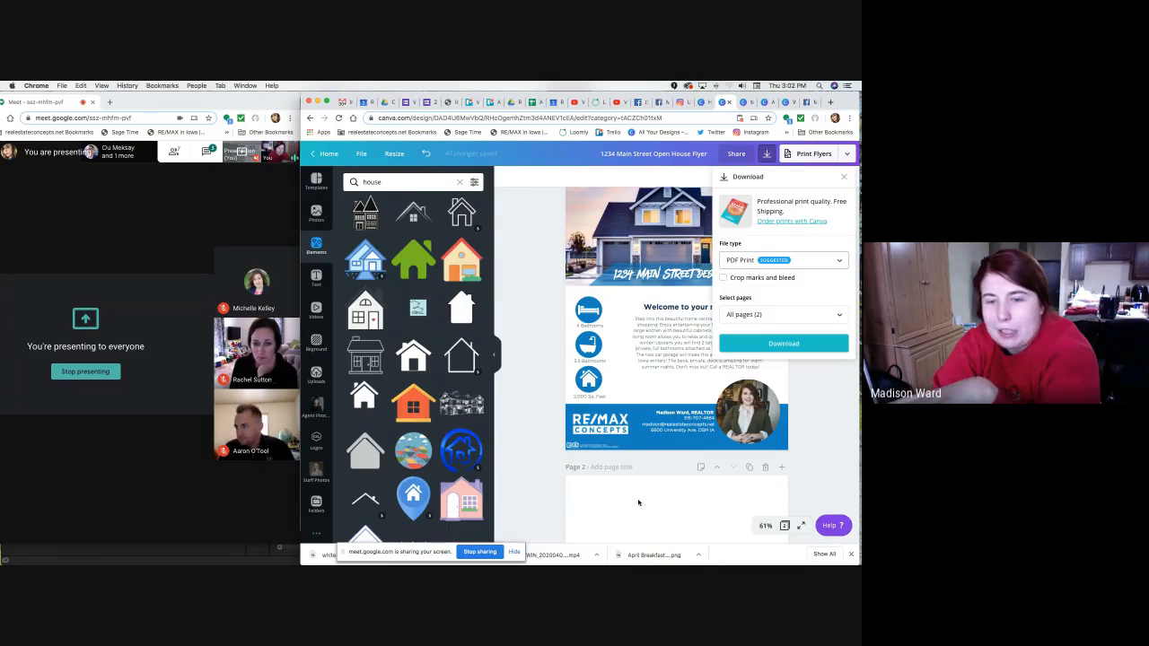
# Limit the download's page selection to Page 1 only.
pyautogui.scroll(-1, 763, 464)
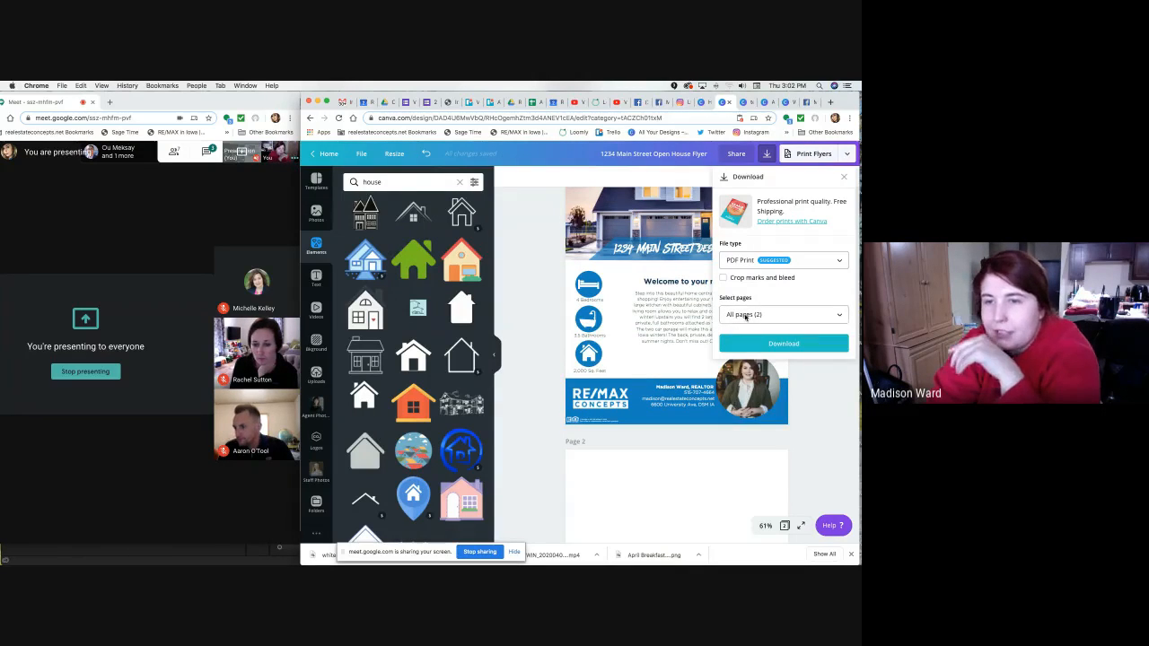
pyautogui.click(743, 315)
pyautogui.click(751, 313)
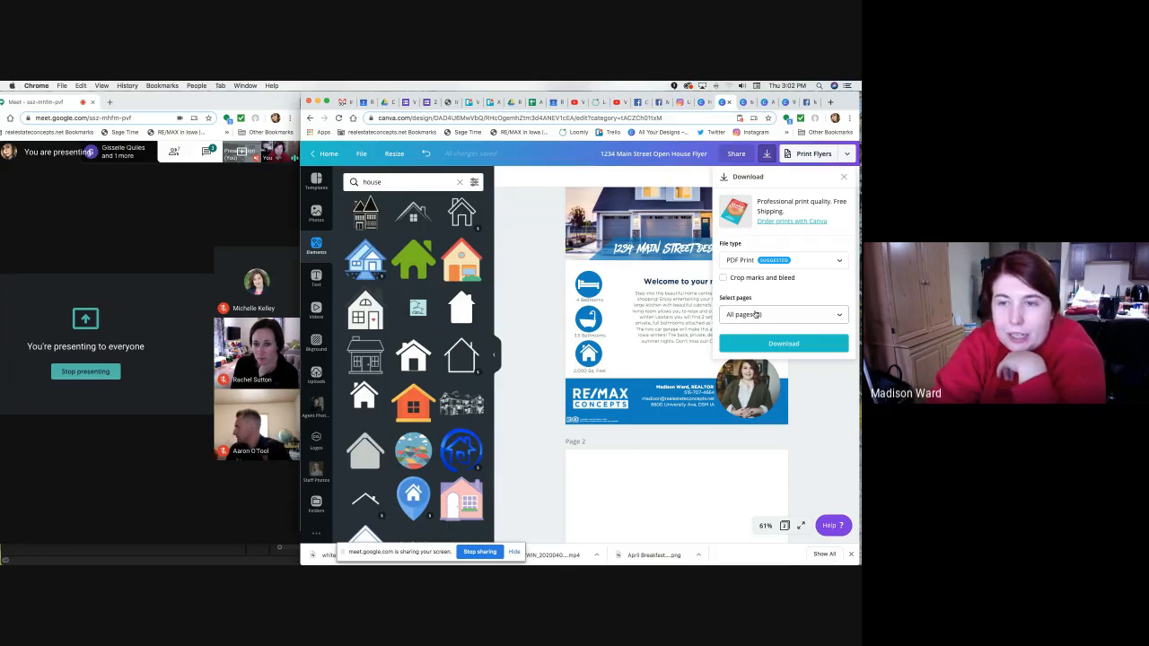
pyautogui.click(777, 320)
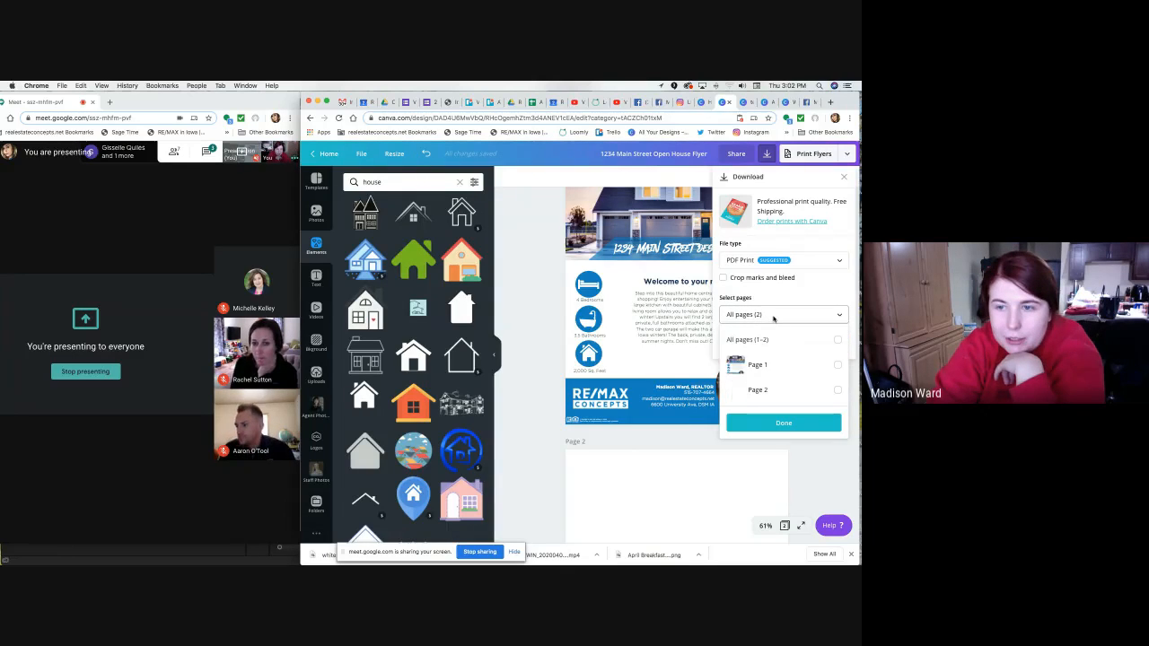
pyautogui.click(751, 315)
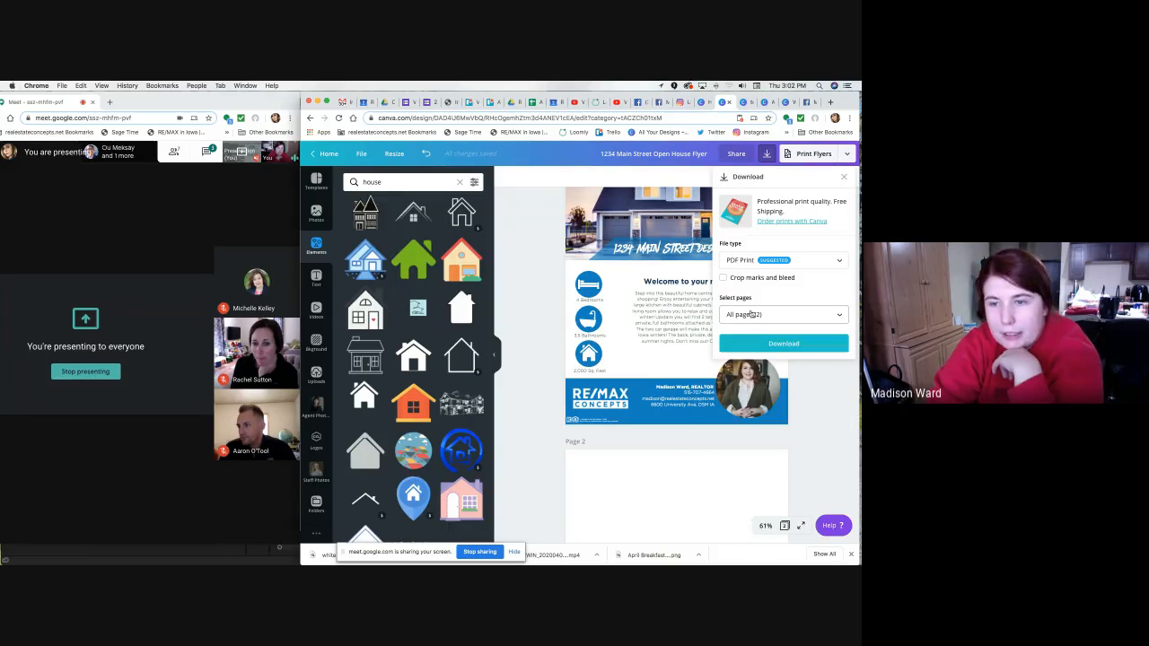
pyautogui.click(751, 314)
pyautogui.click(778, 372)
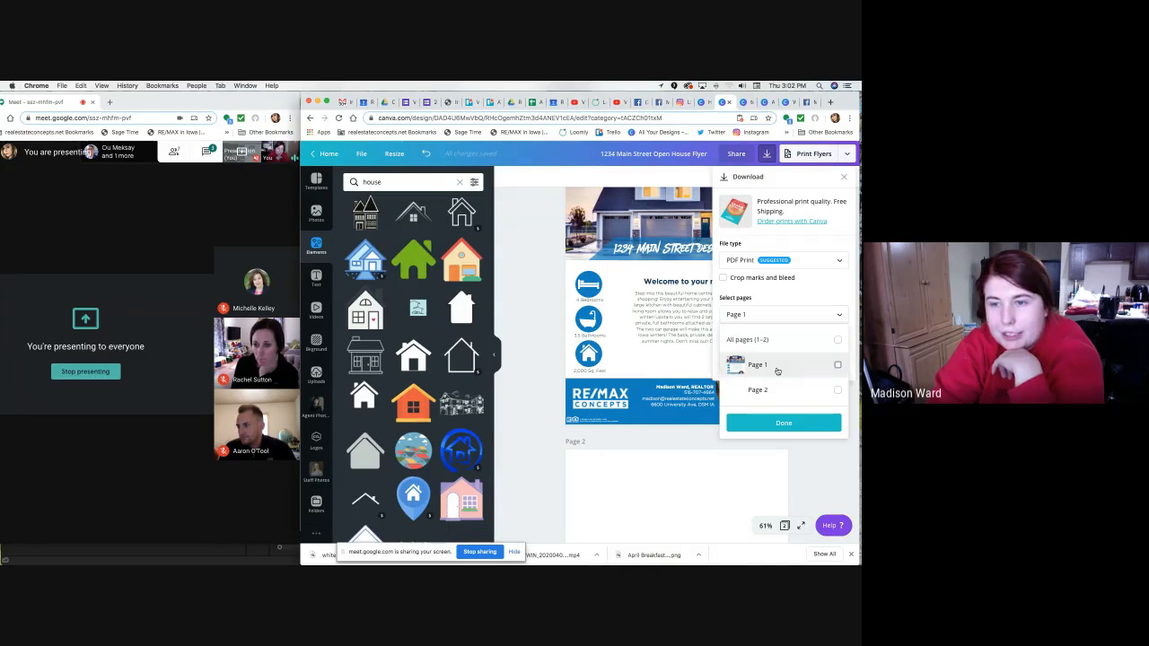
pyautogui.click(795, 428)
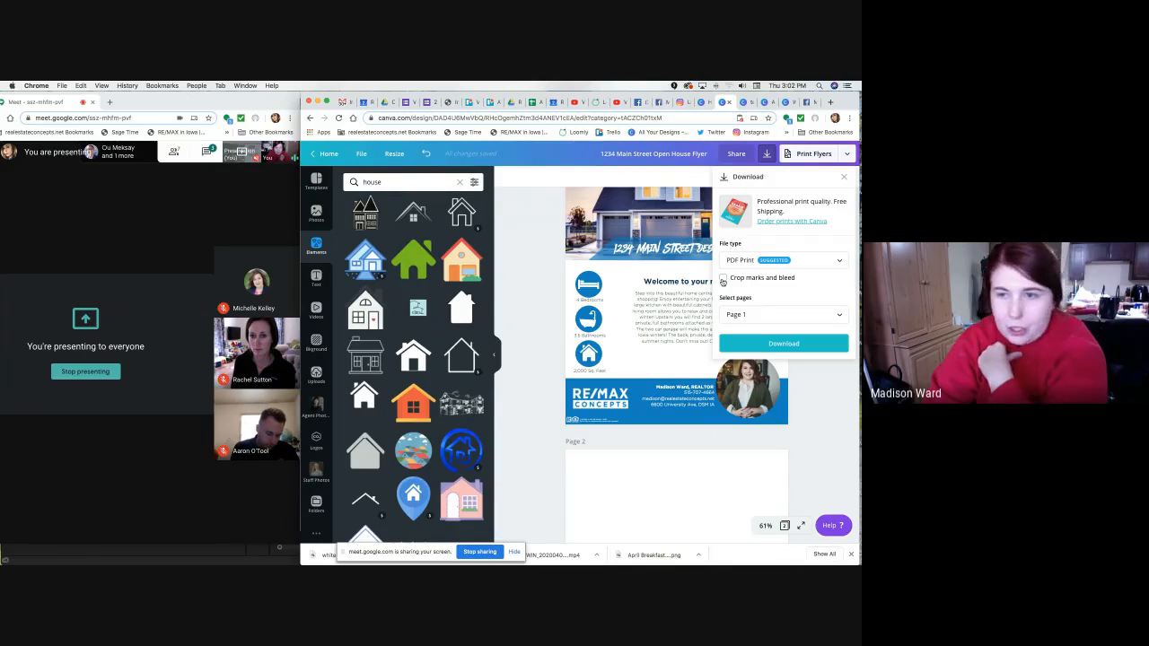
# Turn on crop marks and bleed and download the flyer as PDF Print.
pyautogui.click(724, 280)
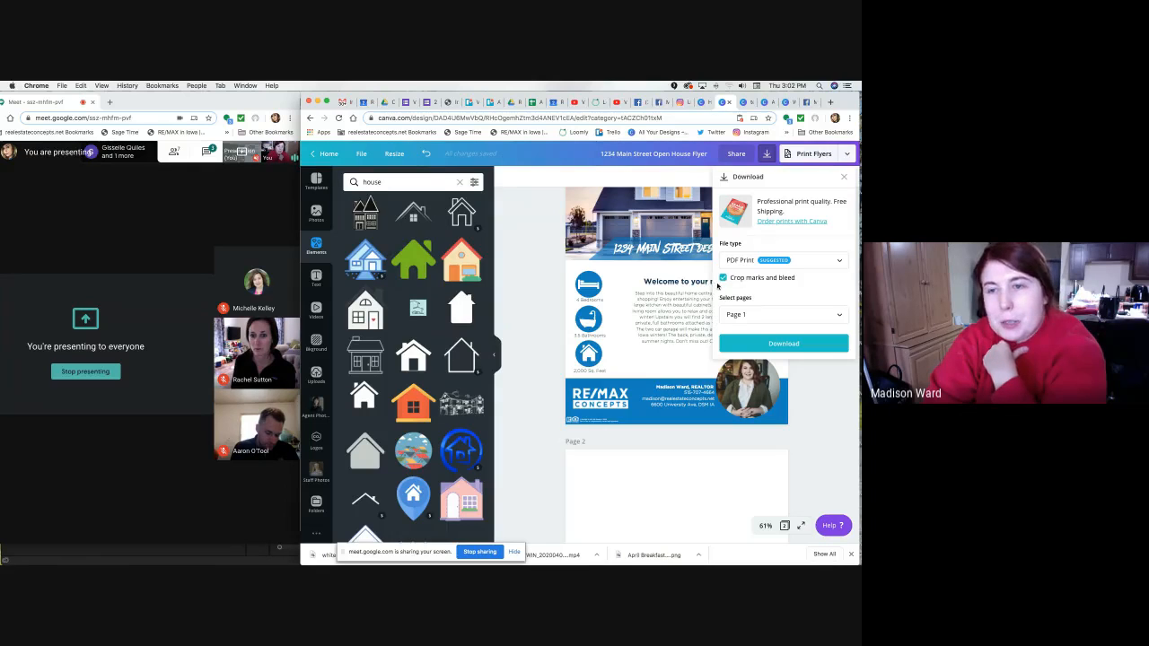
pyautogui.click(724, 278)
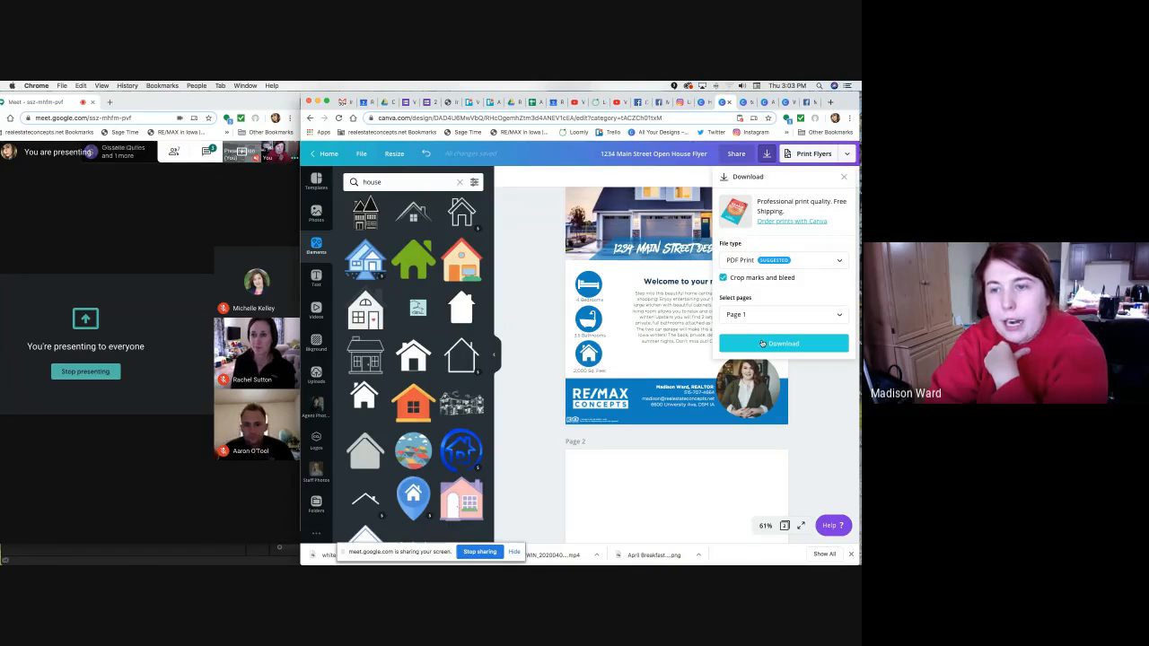
pyautogui.click(762, 343)
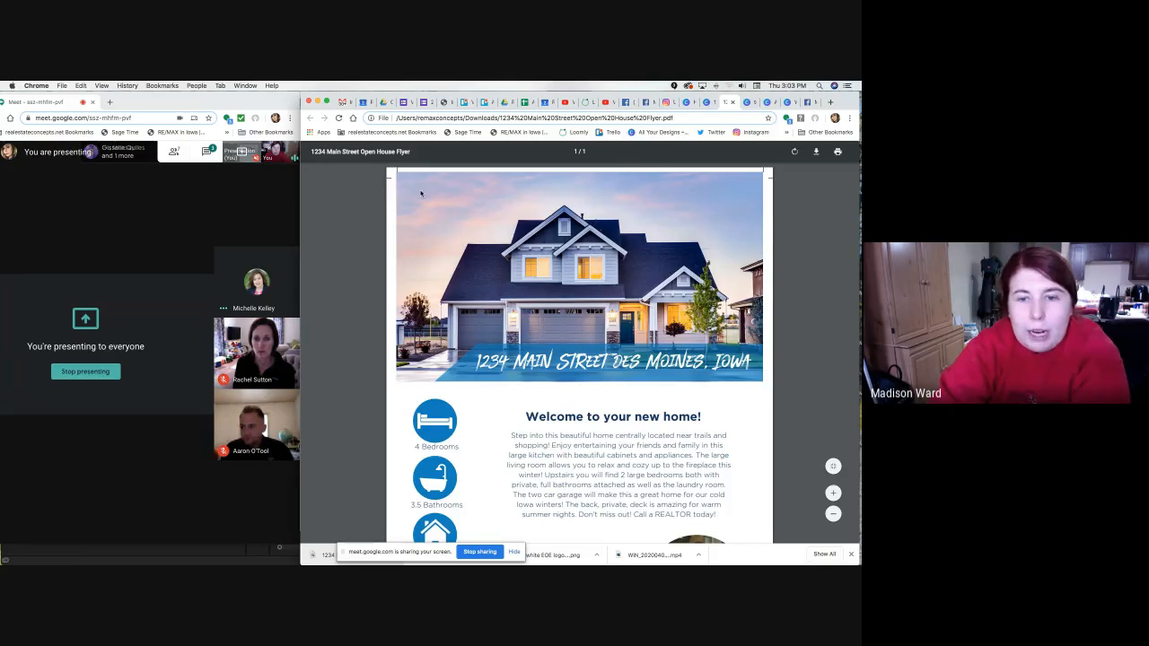
# Scroll through the exported PDF from the house photo down to the blue agent band and back.
pyautogui.scroll(-2, 731, 287)
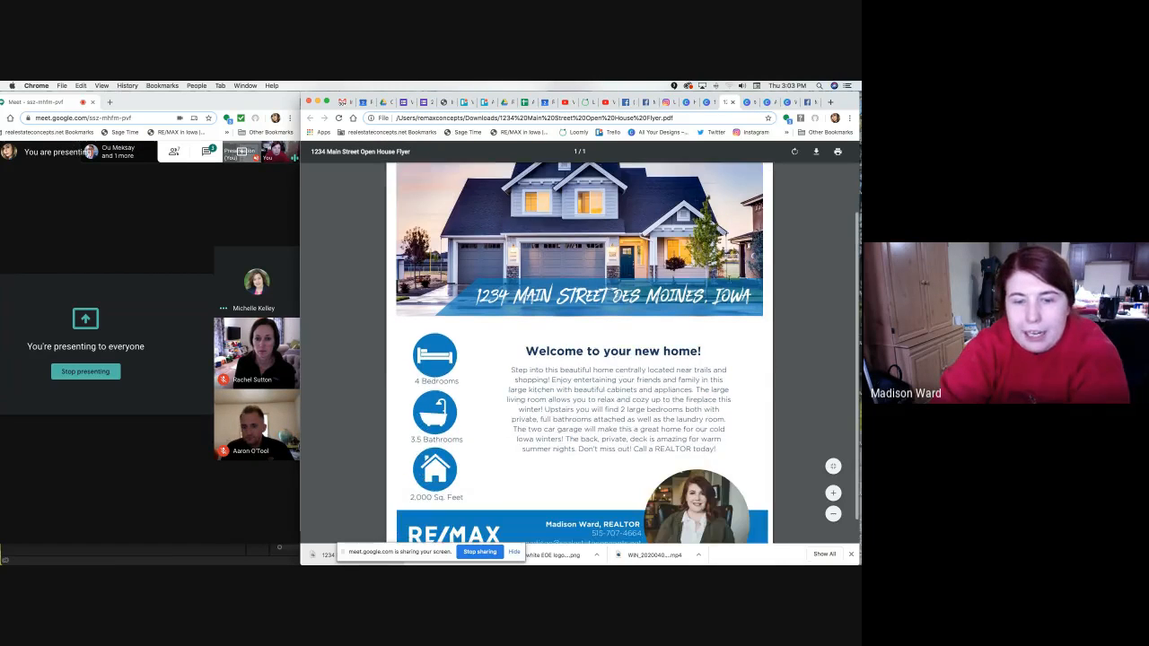
pyautogui.scroll(-3, 454, 179)
pyautogui.scroll(5, 454, 179)
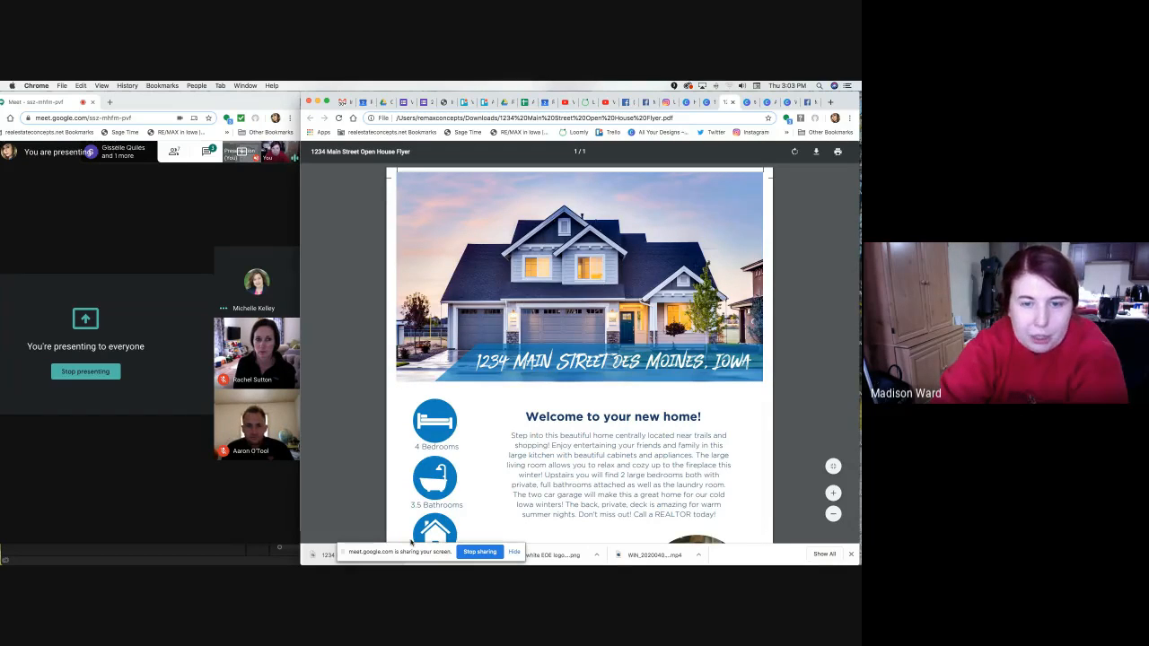
pyautogui.scroll(-3, 776, 296)
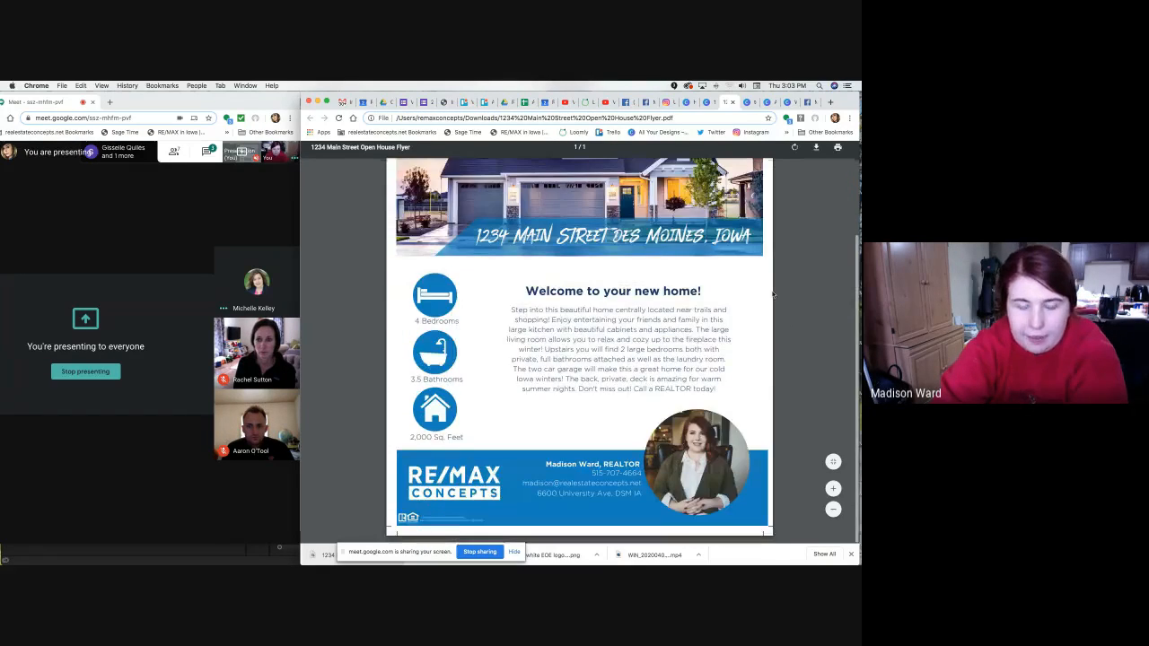
pyautogui.scroll(3, 773, 295)
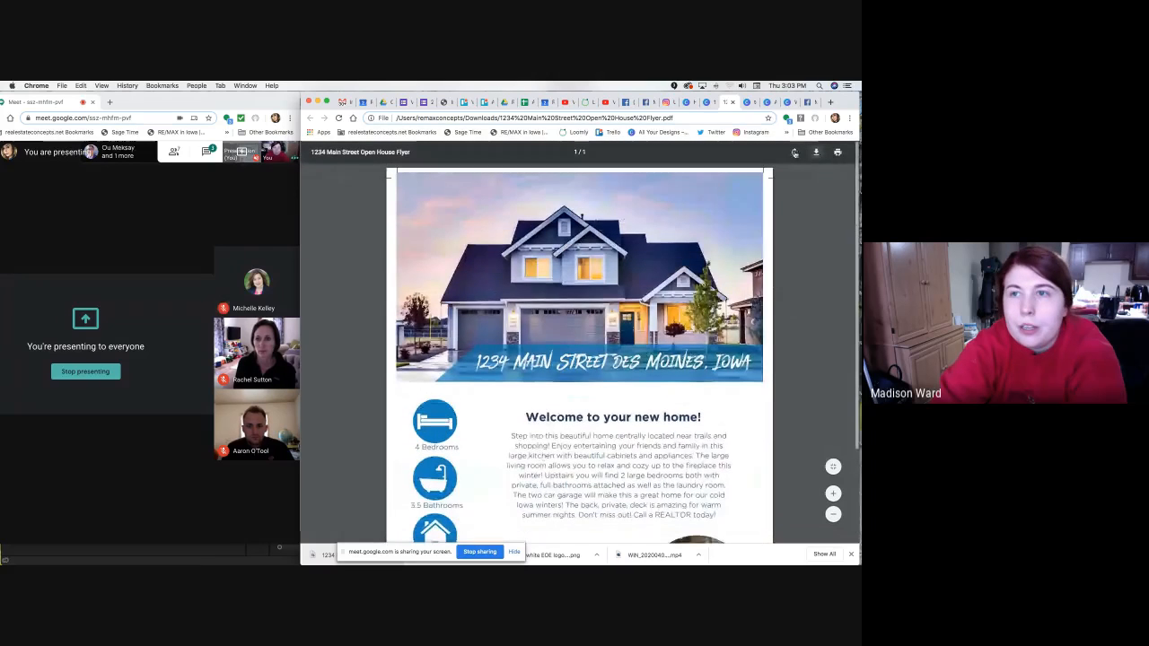
# Download Page 1 as PDF Print again without crop marks, then close the published confirmation.
pyautogui.click(707, 101)
pyautogui.click(788, 156)
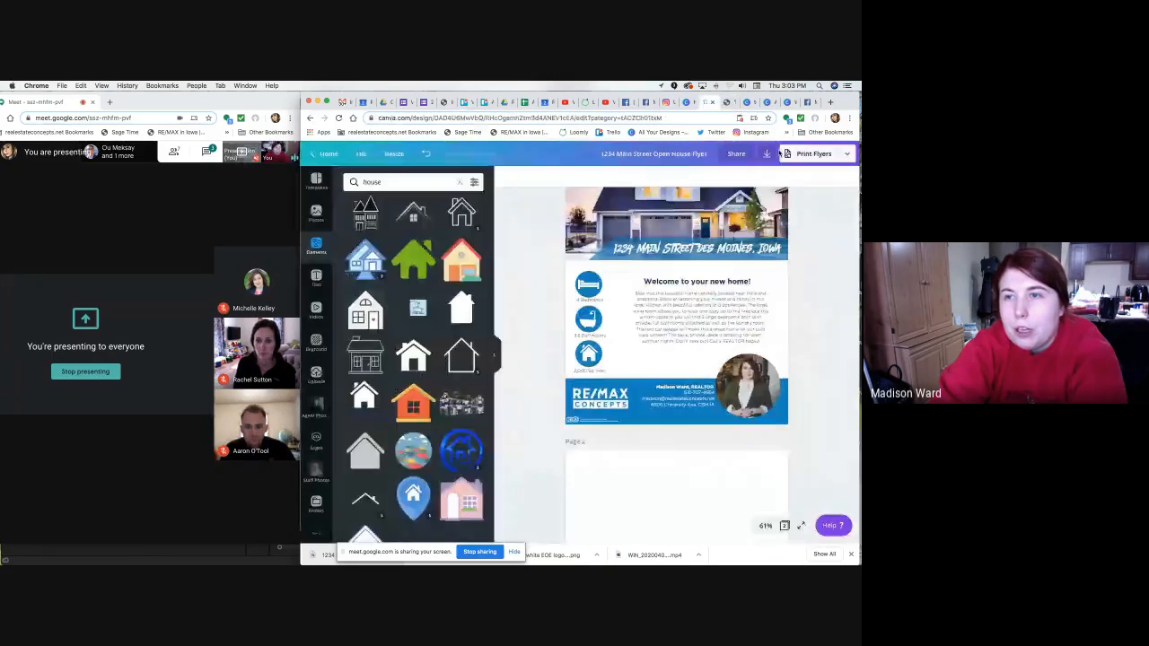
pyautogui.click(768, 154)
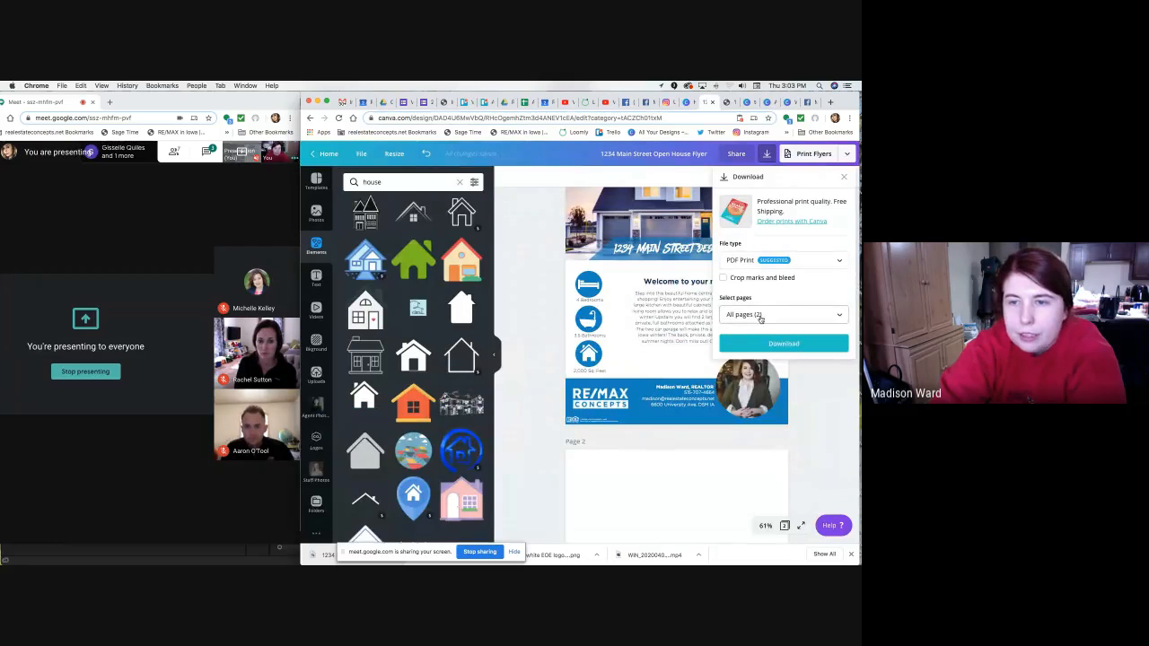
pyautogui.click(759, 316)
pyautogui.click(758, 364)
pyautogui.click(787, 429)
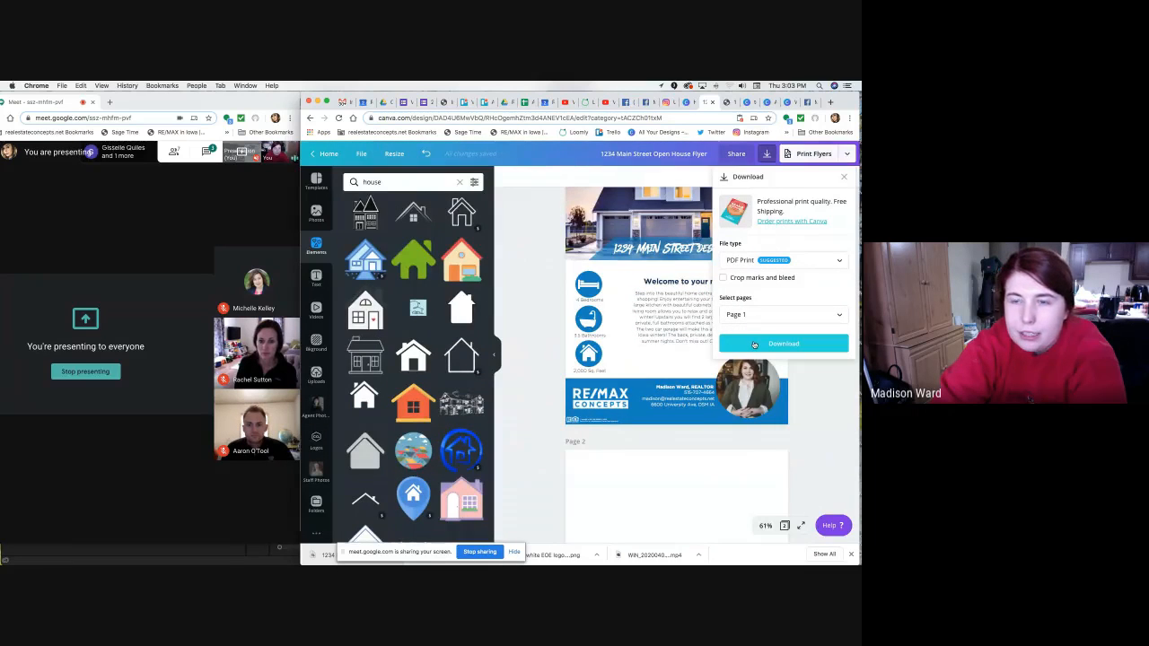
pyautogui.click(754, 344)
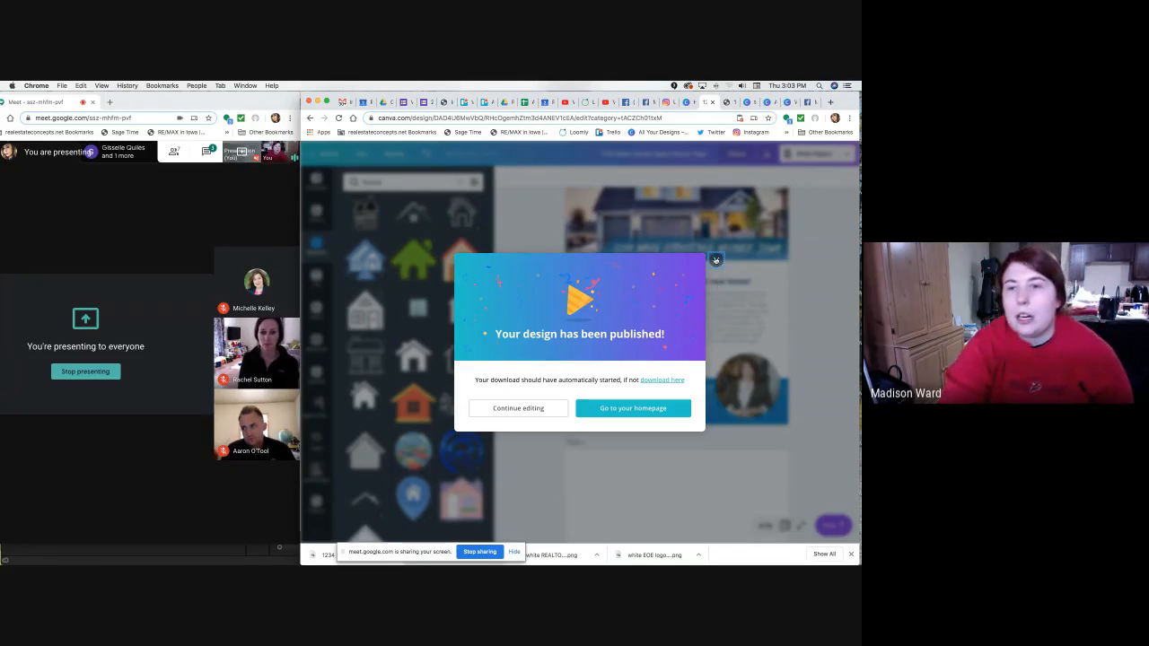
pyautogui.click(715, 260)
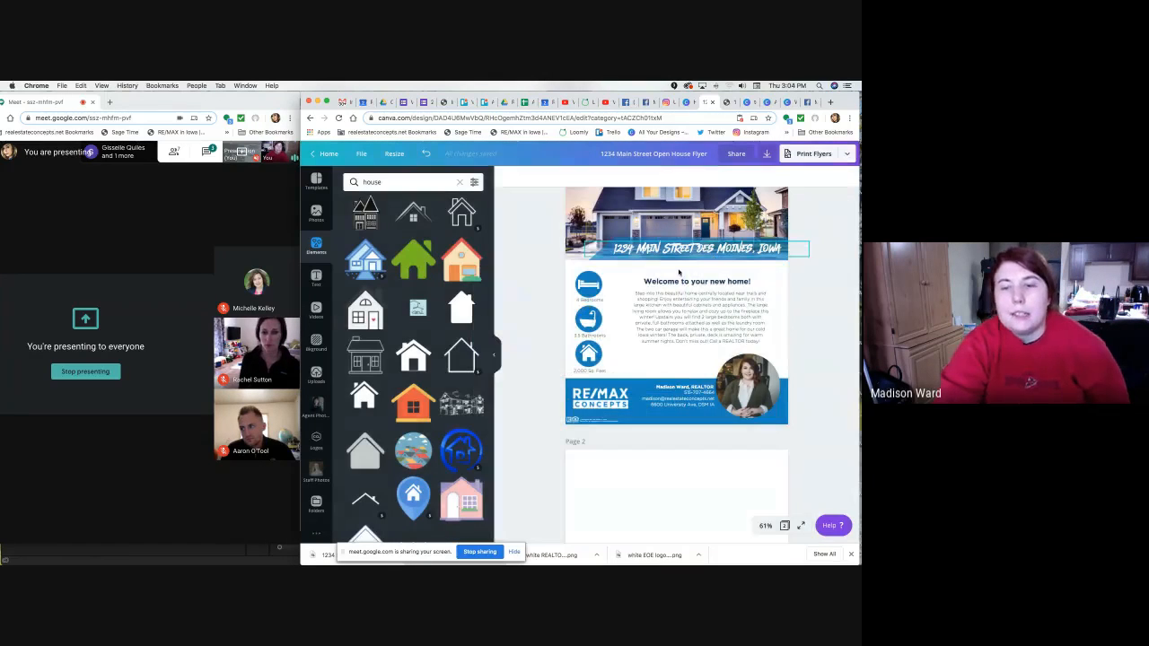
pyautogui.scroll(-1, 473, 223)
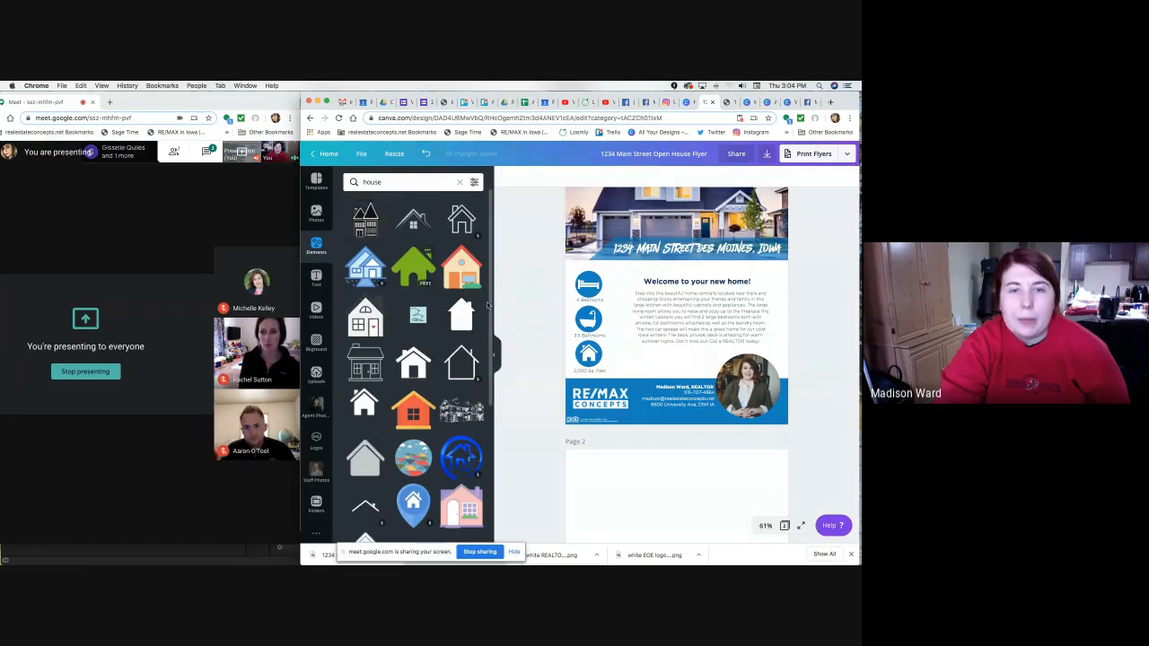
pyautogui.moveTo(473, 224); pyautogui.dragTo(699, 299)
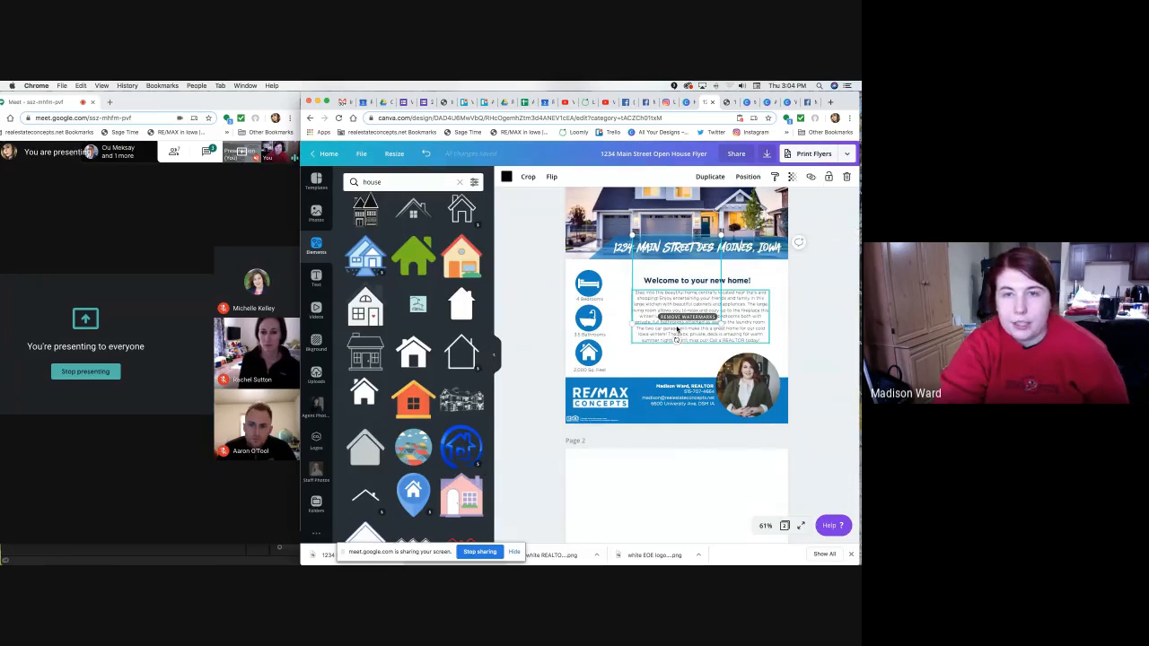
pyautogui.scroll(1, 680, 352)
pyautogui.moveTo(679, 355); pyautogui.dragTo(673, 216)
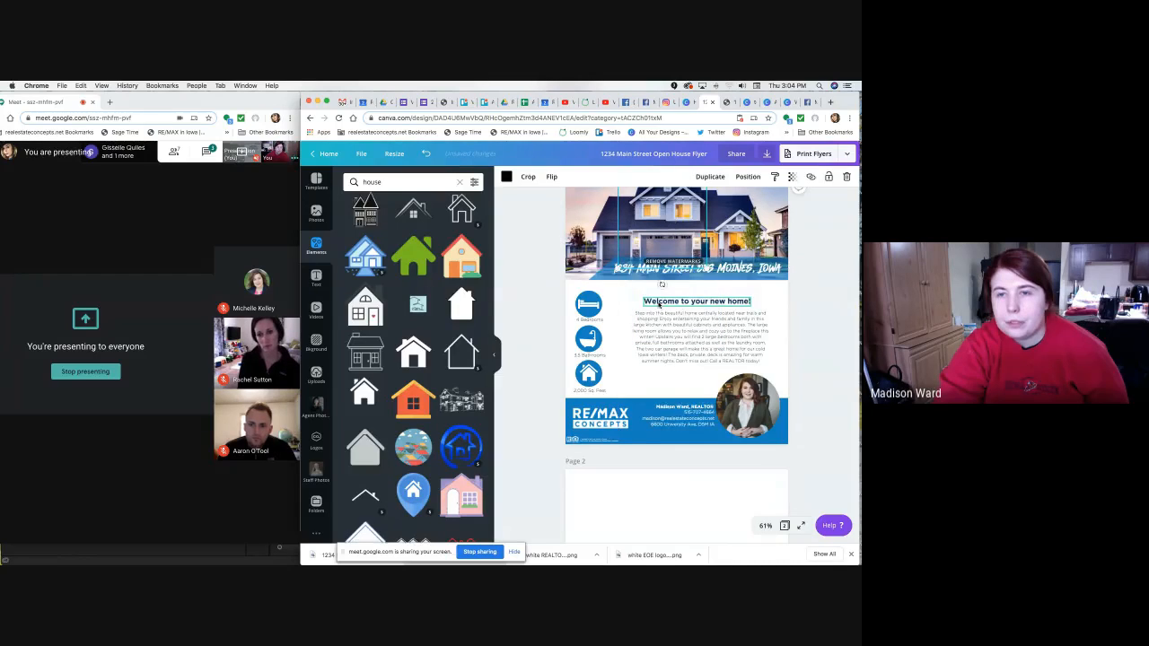
pyautogui.press('Delete')
pyautogui.click(462, 211)
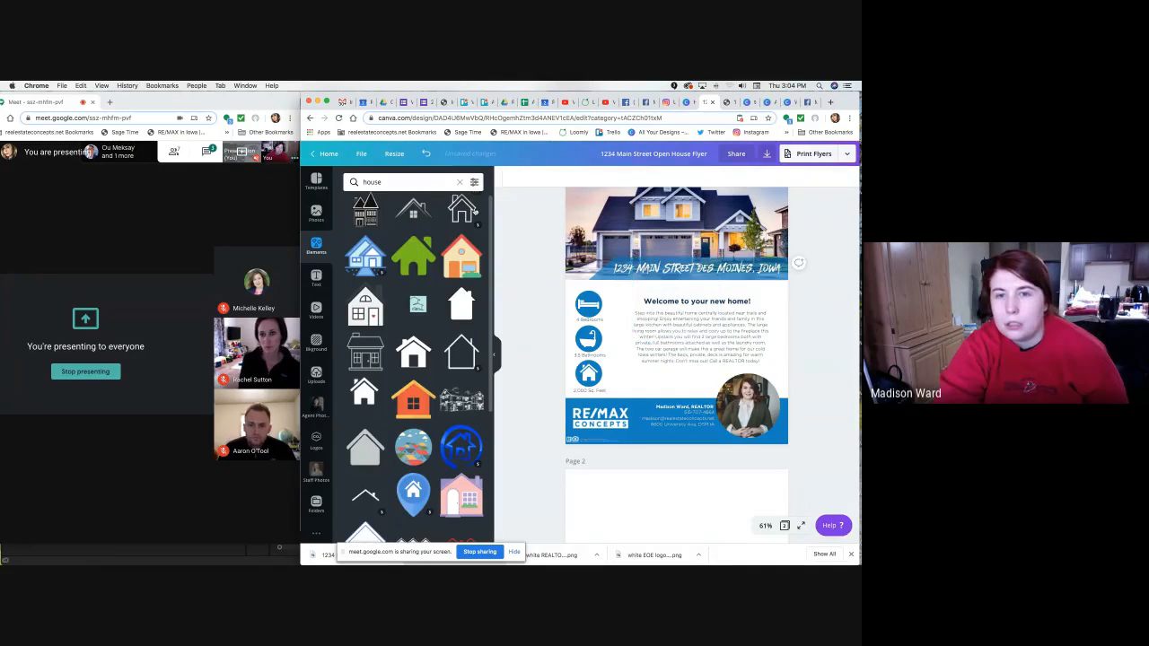
pyautogui.moveTo(465, 360); pyautogui.dragTo(675, 348)
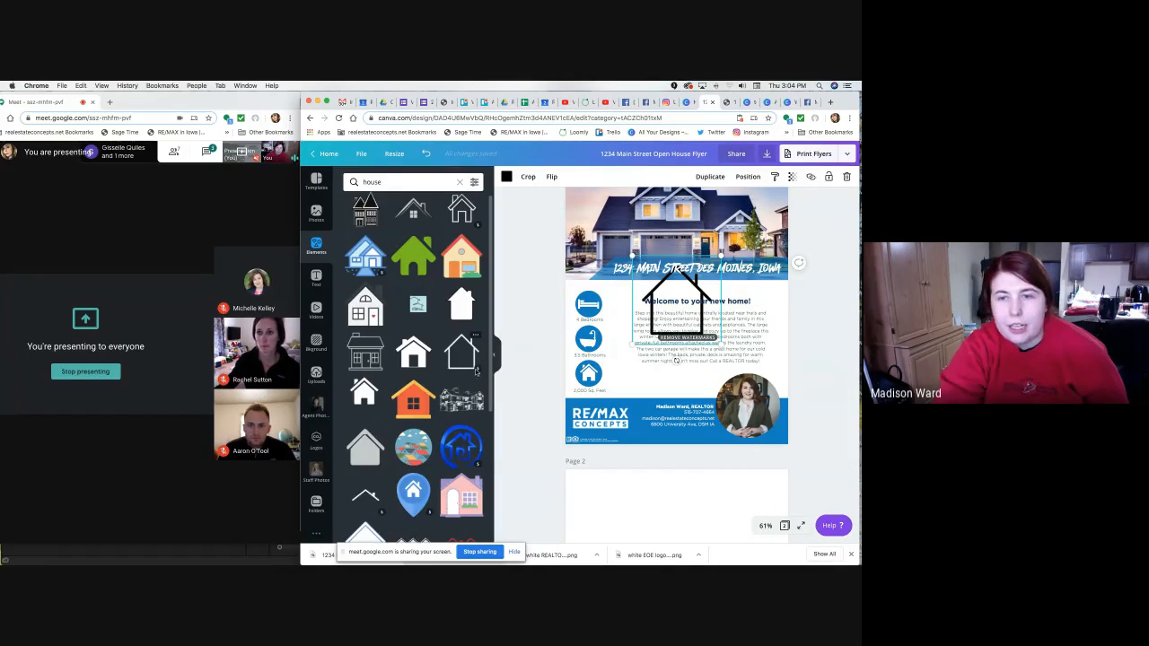
pyautogui.click(766, 153)
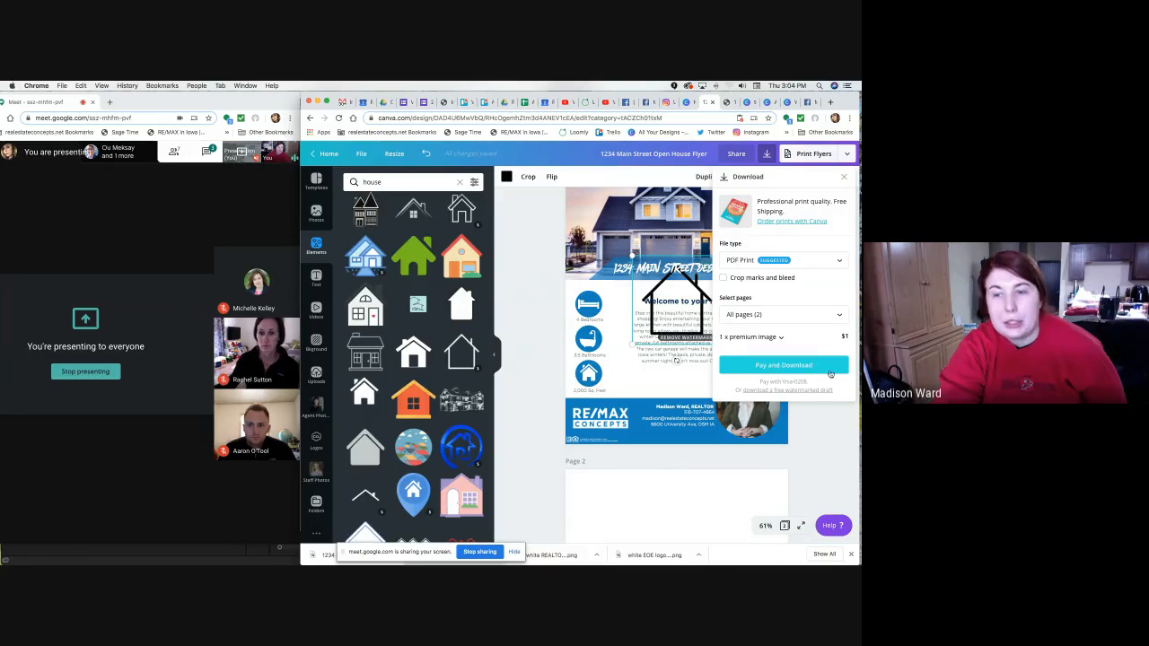
pyautogui.click(781, 338)
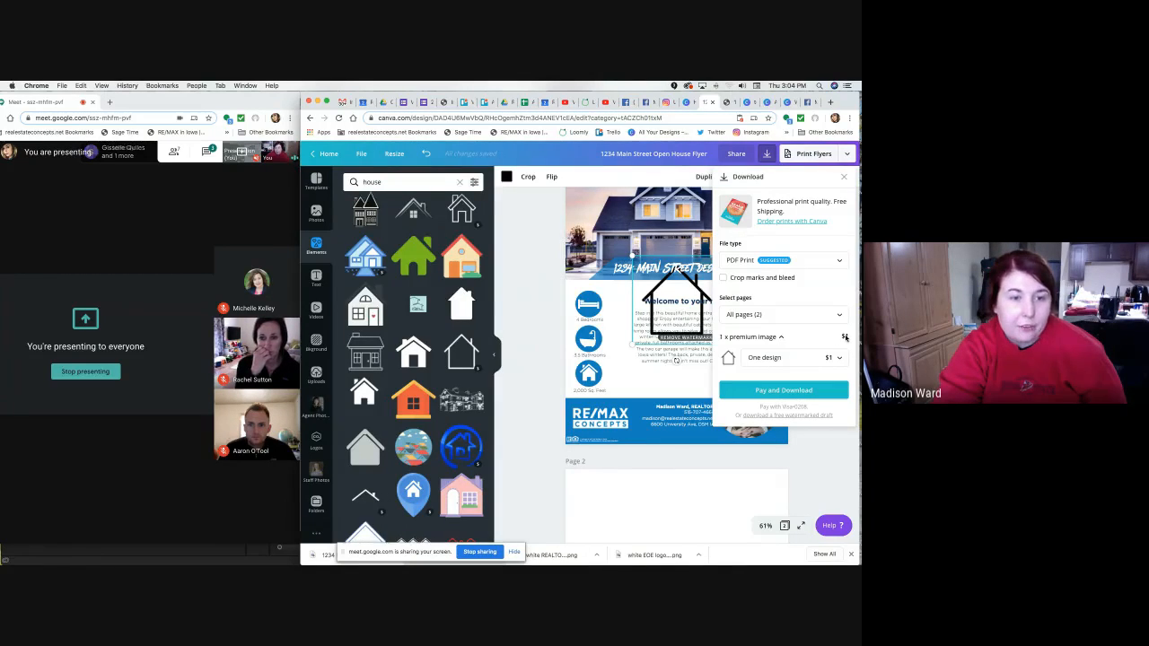
pyautogui.click(668, 298)
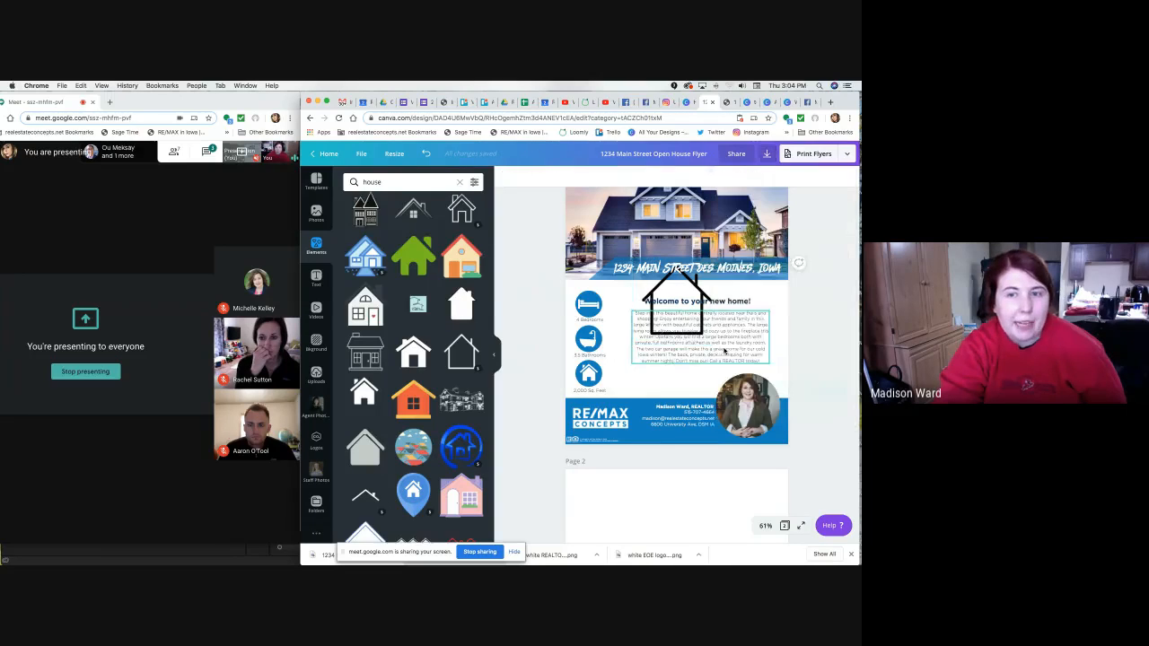
pyautogui.press('Delete')
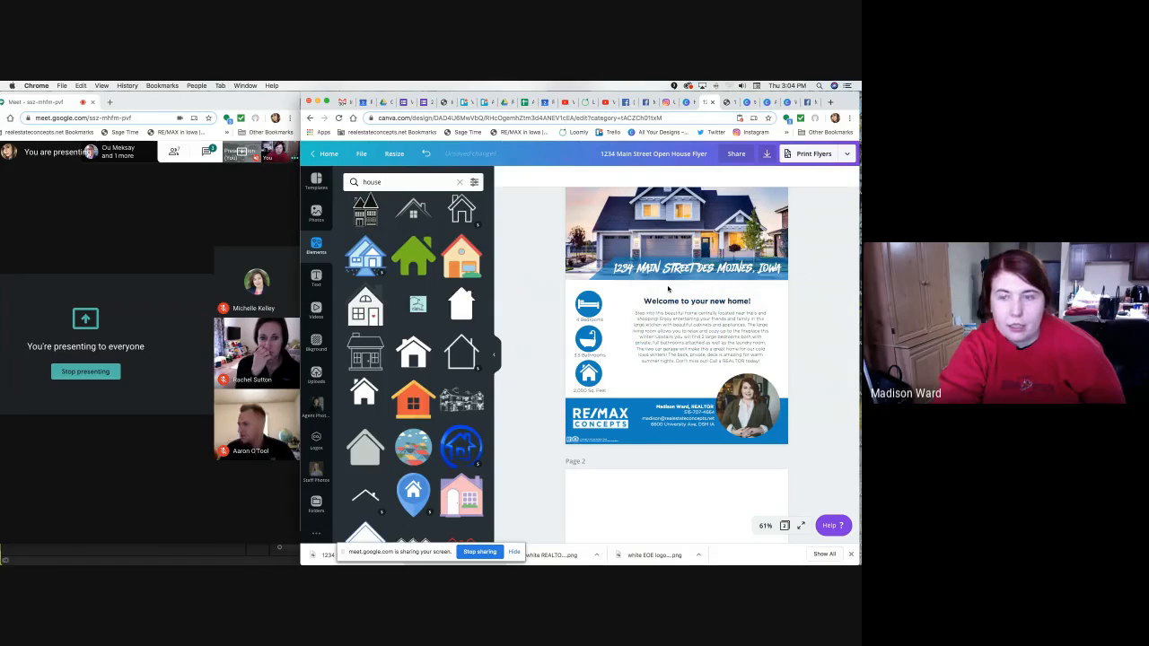
pyautogui.click(766, 153)
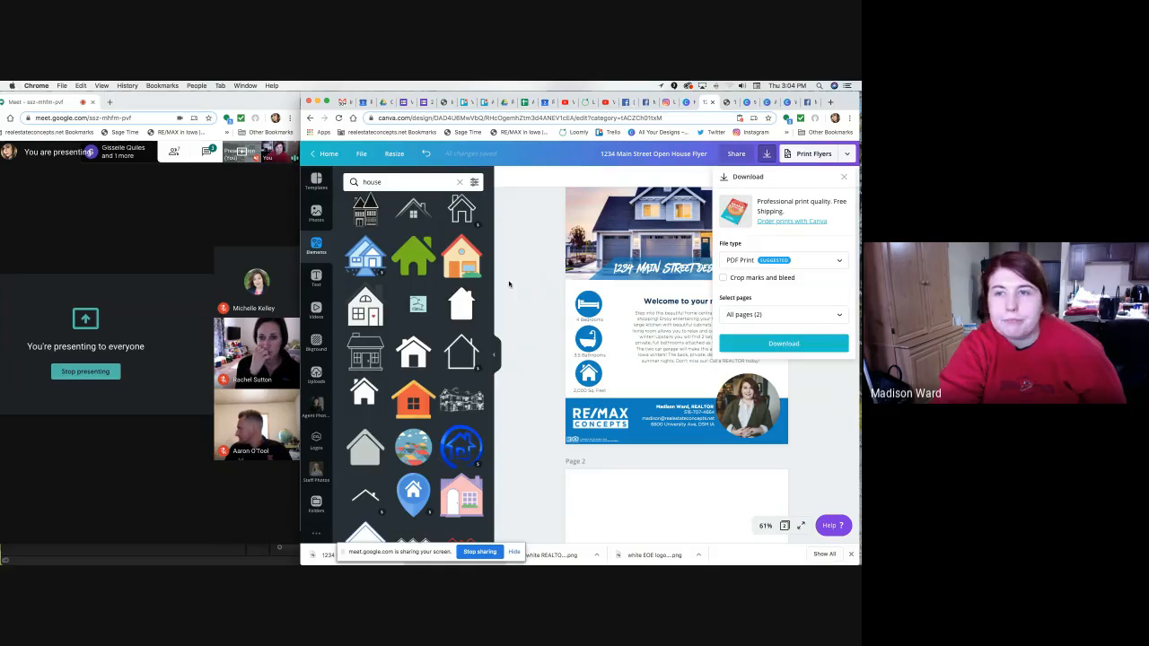
pyautogui.click(509, 284)
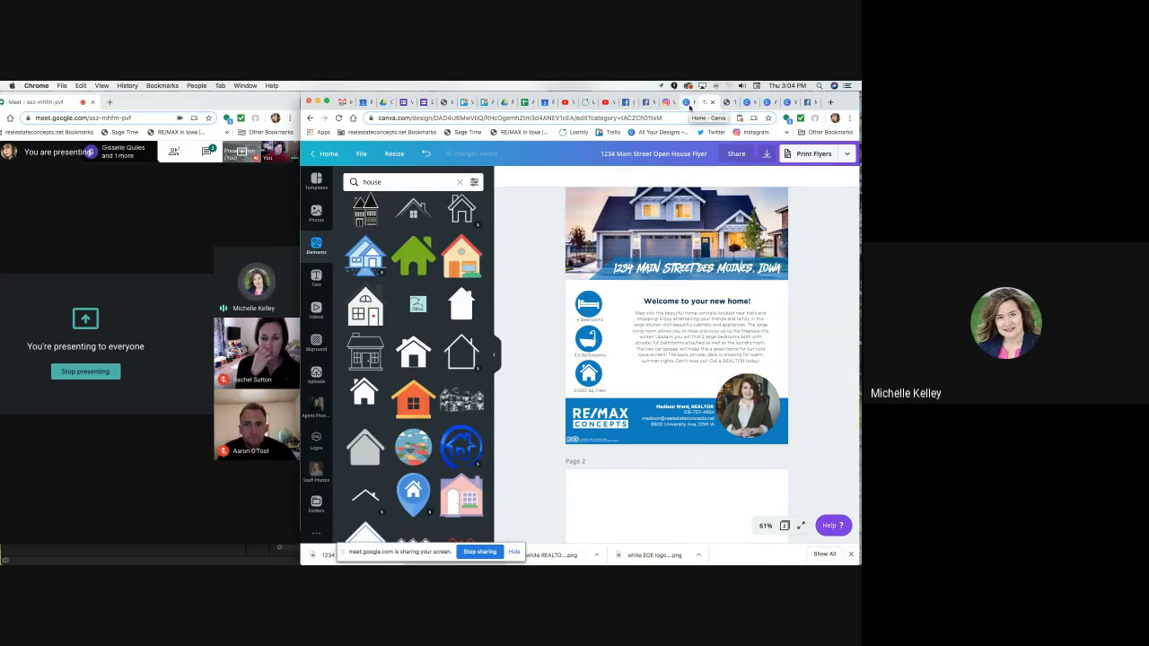
pyautogui.scroll(1, 541, 213)
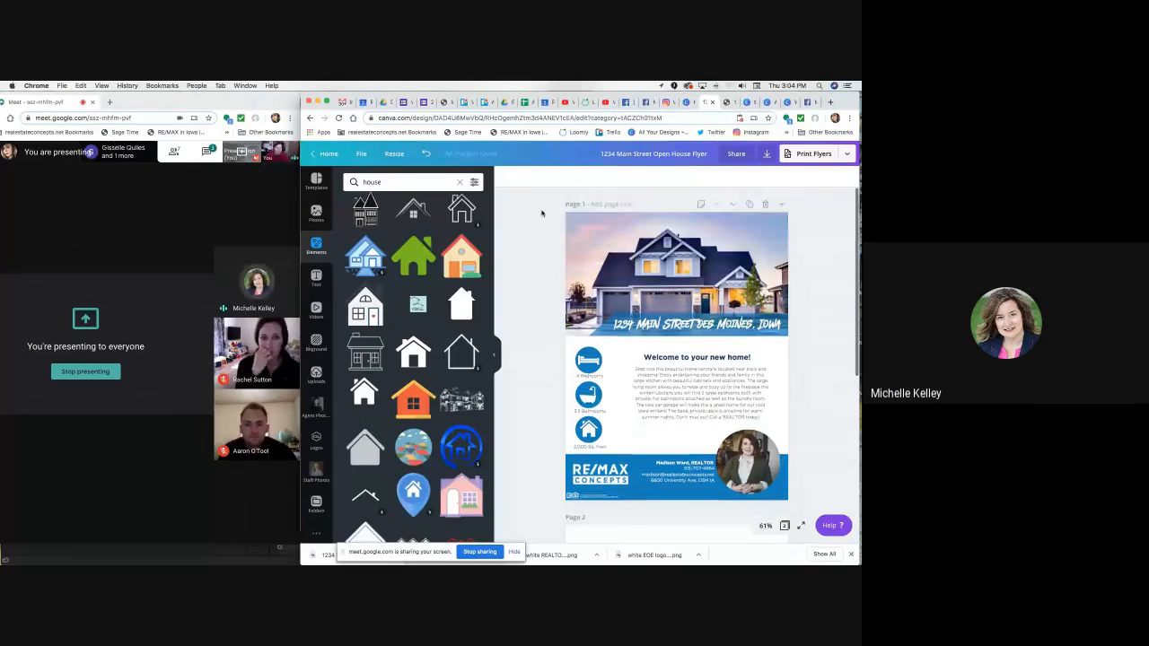